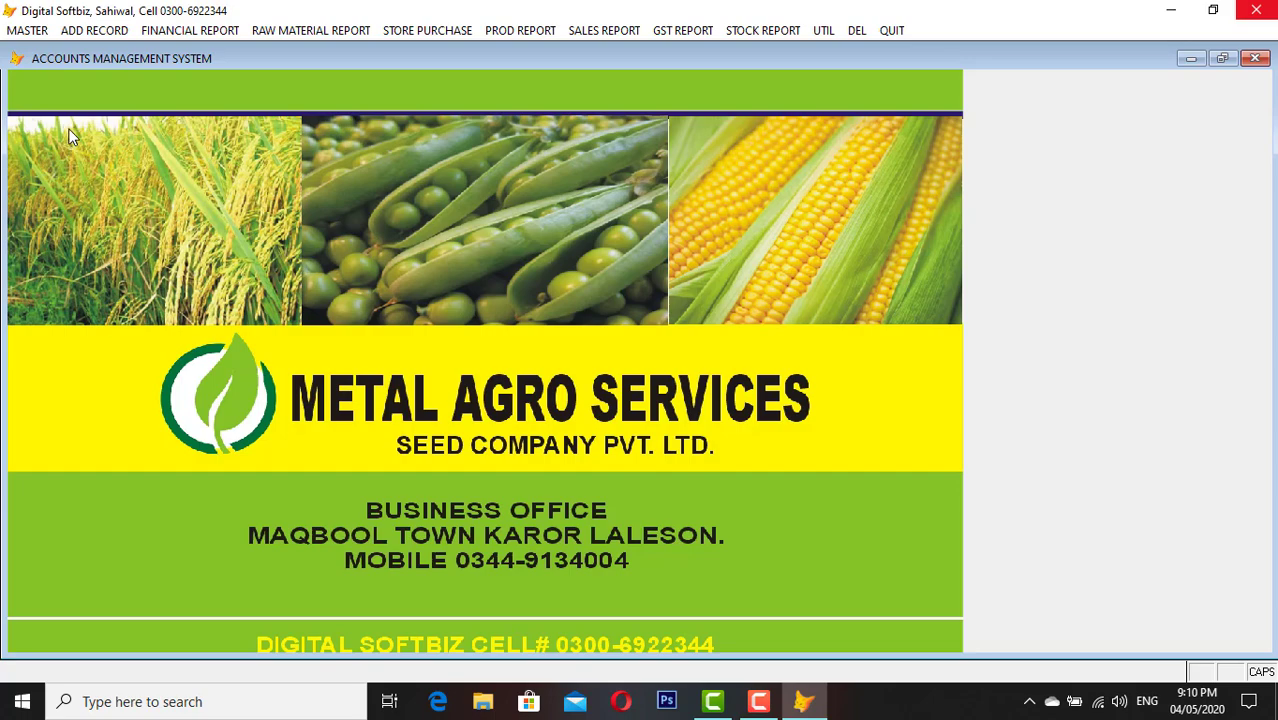
# Open the Chart of Account Level-1 form and display its list of existing account heads
pyautogui.click(27, 31)
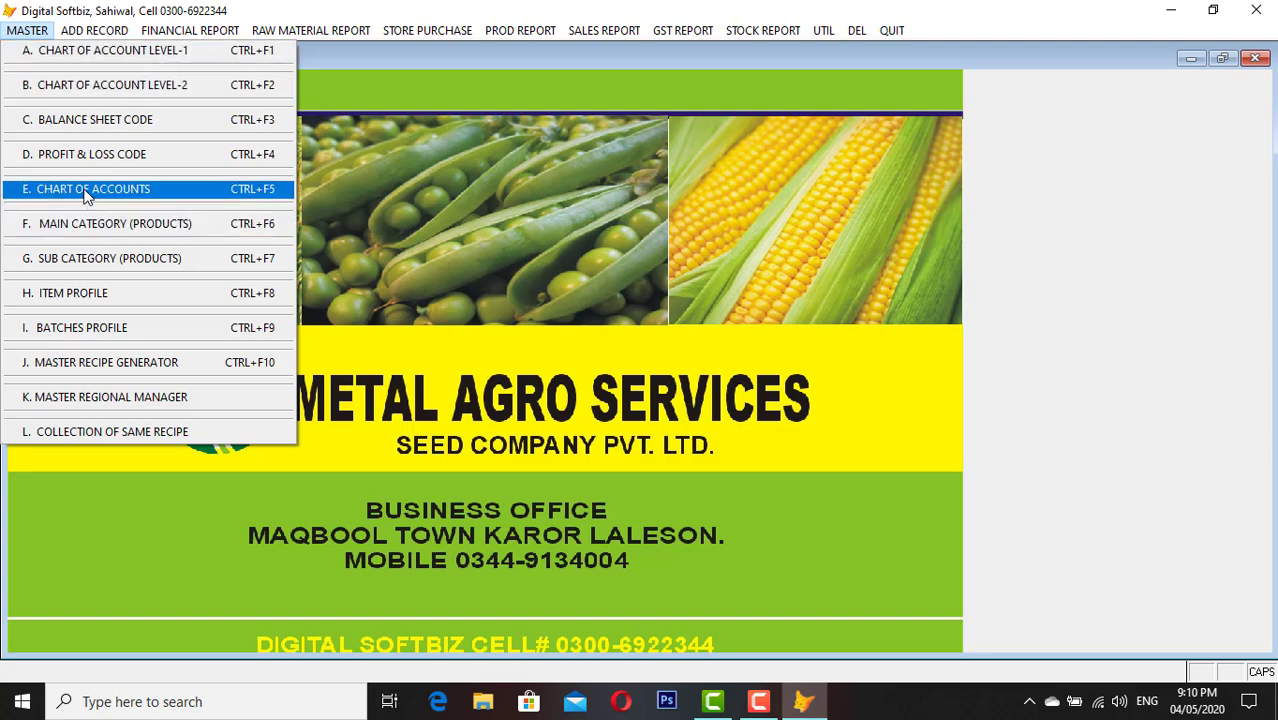
pyautogui.click(139, 56)
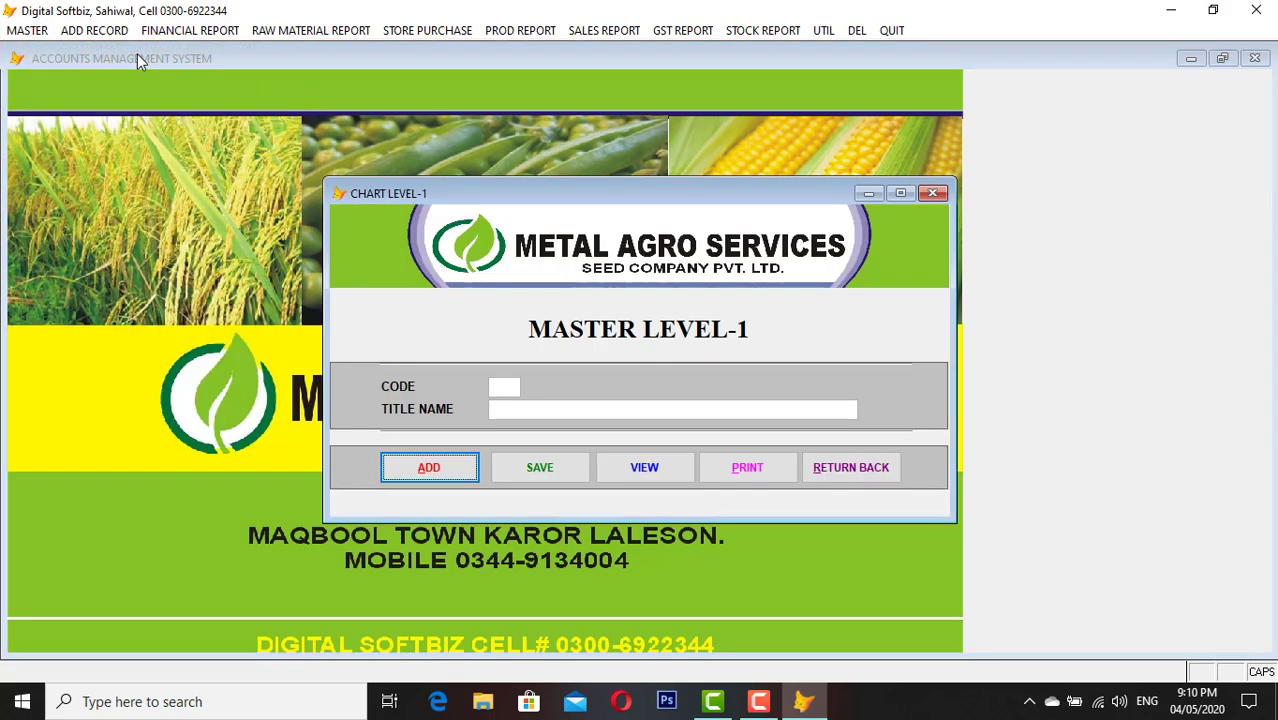
pyautogui.click(651, 467)
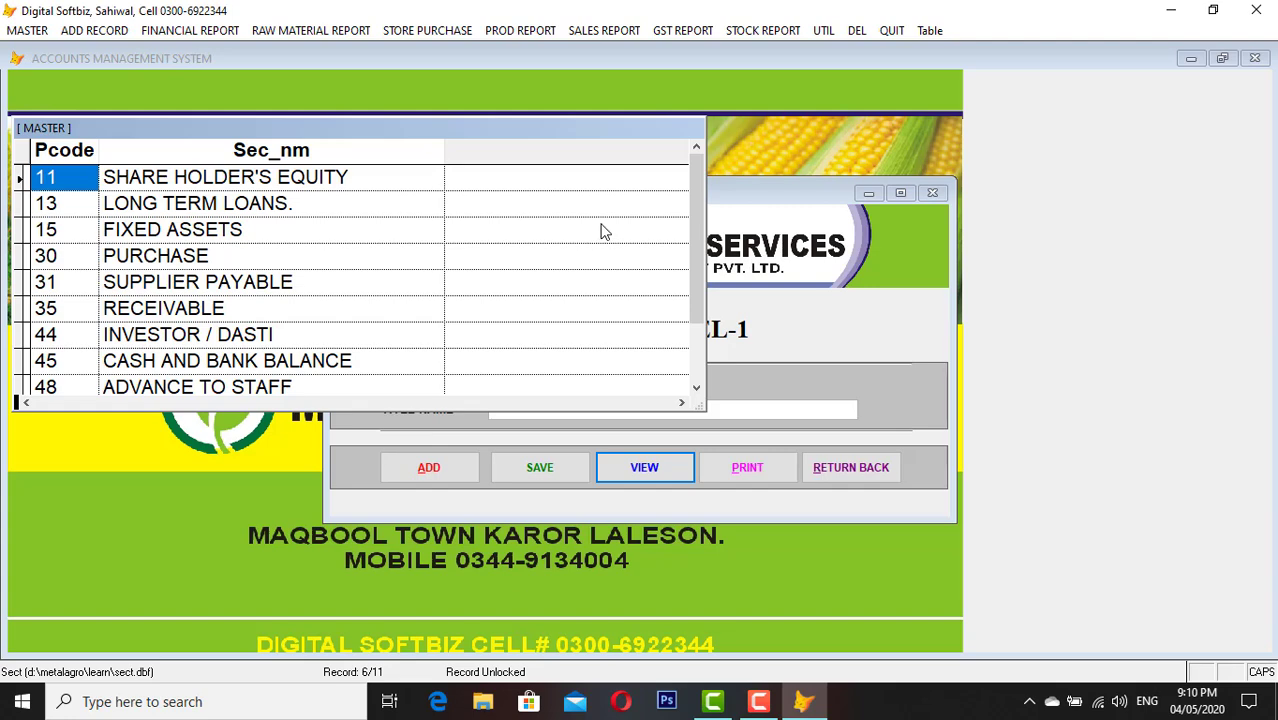
# Review the codes and titles of the level-1 heads from Share Holder's Equity through Investor / Dasti
pyautogui.click(94, 176)
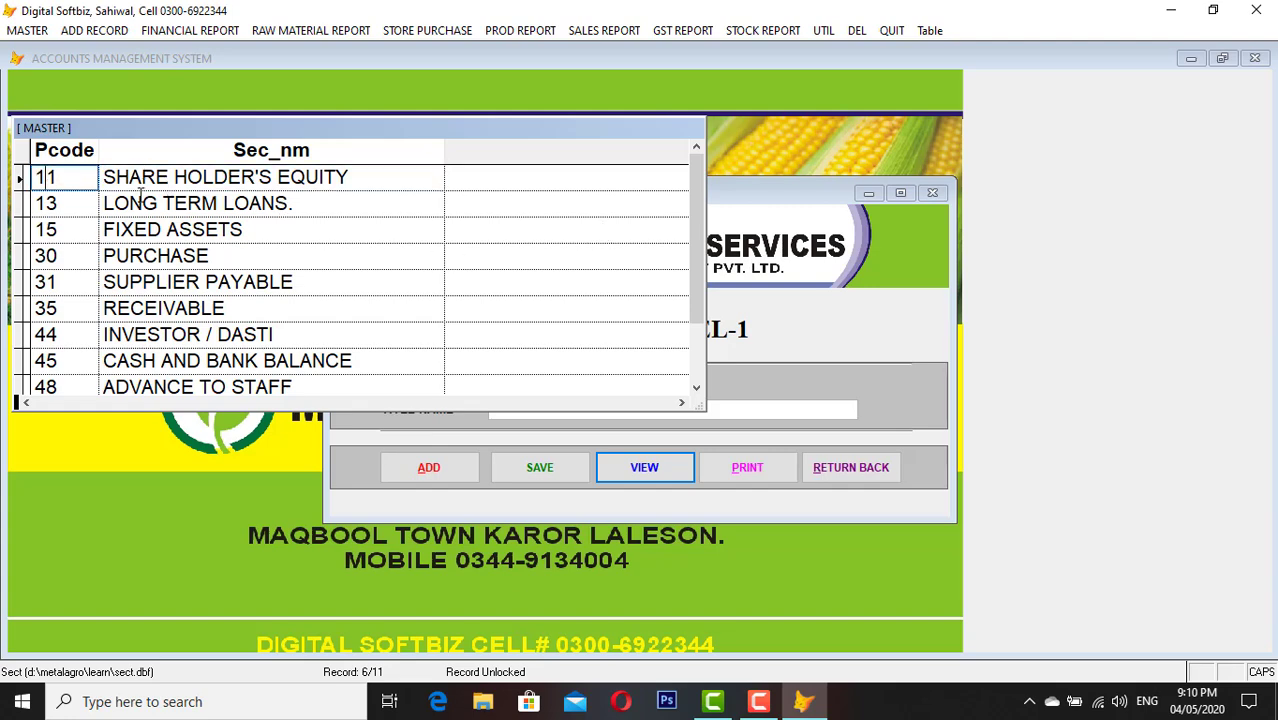
pyautogui.click(101, 203)
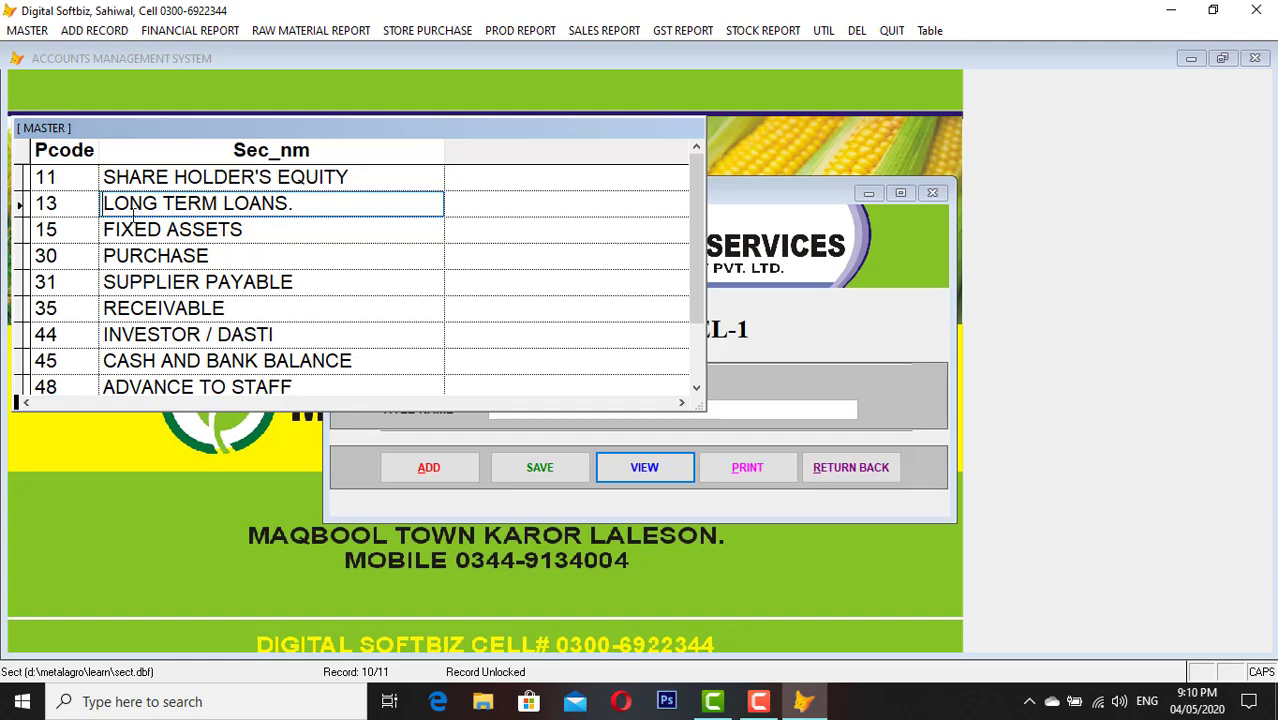
pyautogui.click(151, 226)
pyautogui.click(84, 229)
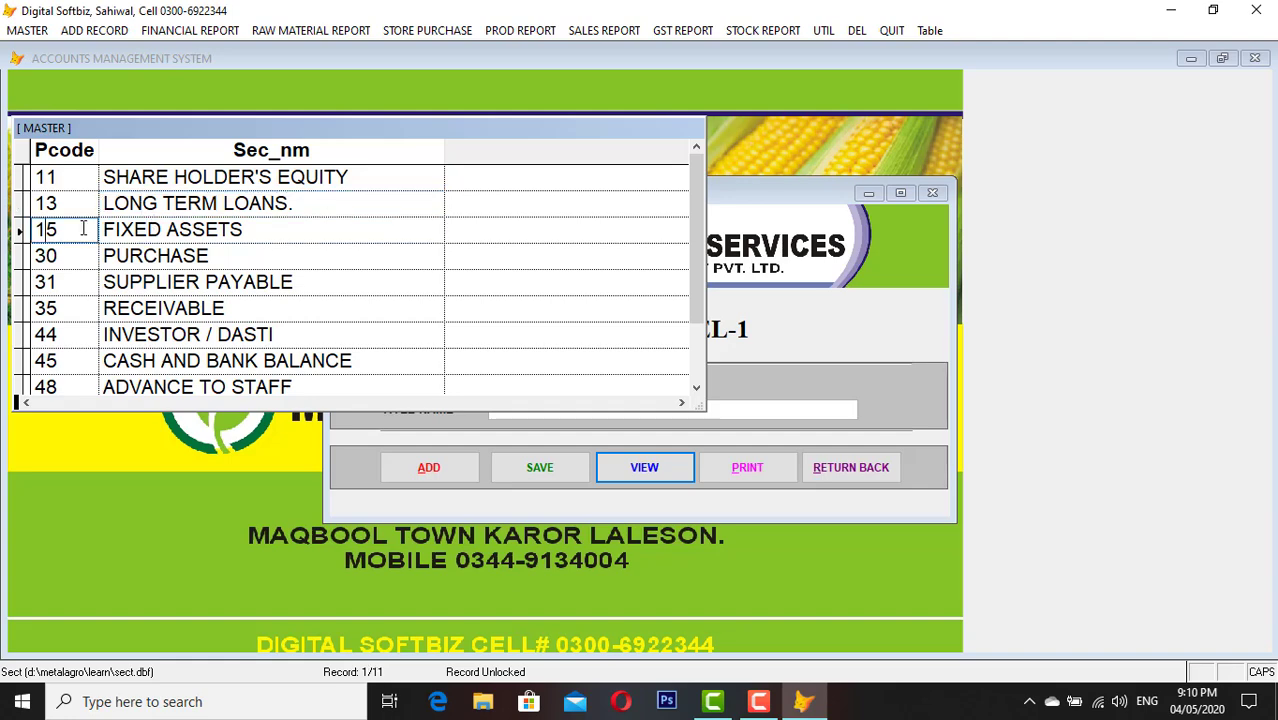
pyautogui.click(163, 255)
pyautogui.click(90, 257)
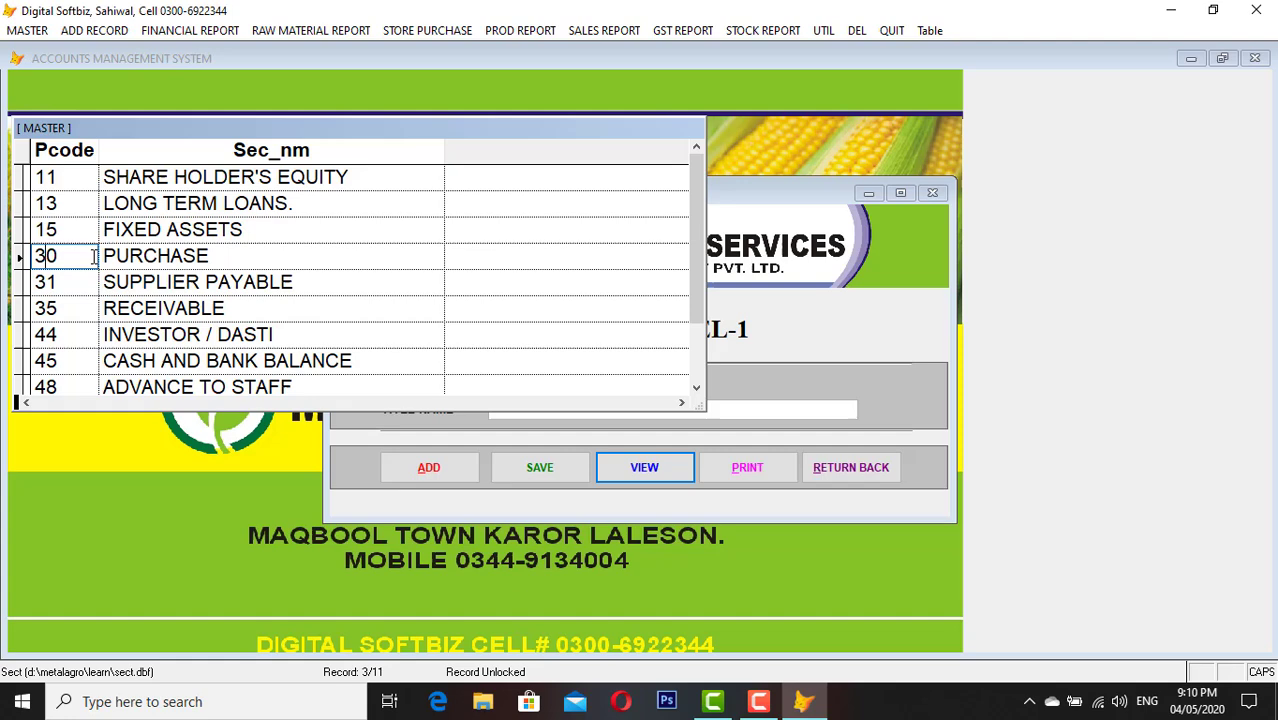
pyautogui.click(174, 283)
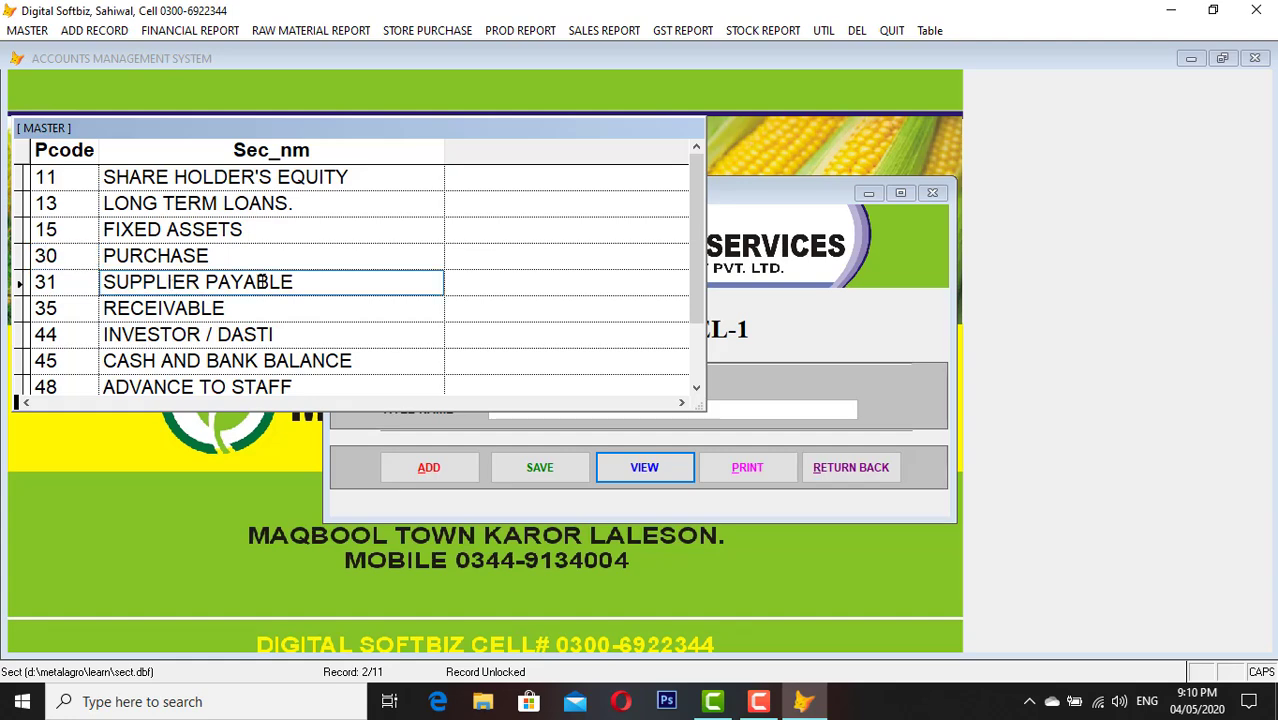
pyautogui.click(63, 257)
pyautogui.click(71, 279)
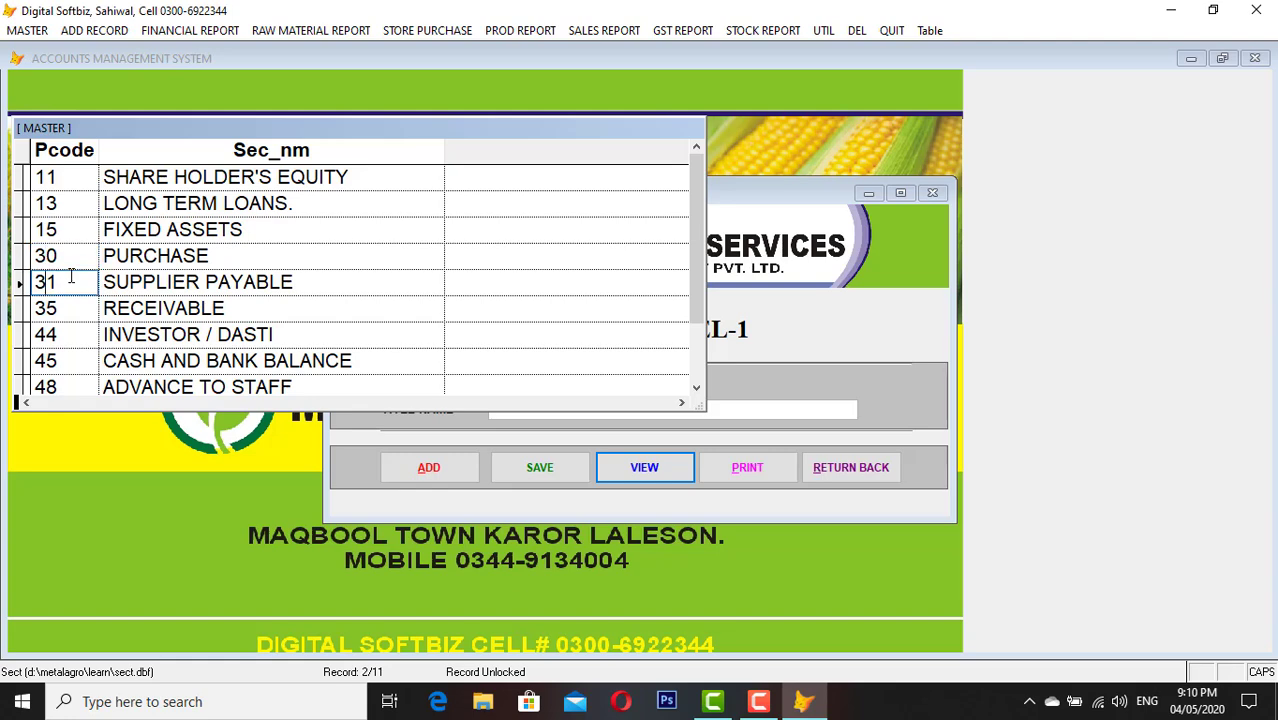
pyautogui.click(207, 311)
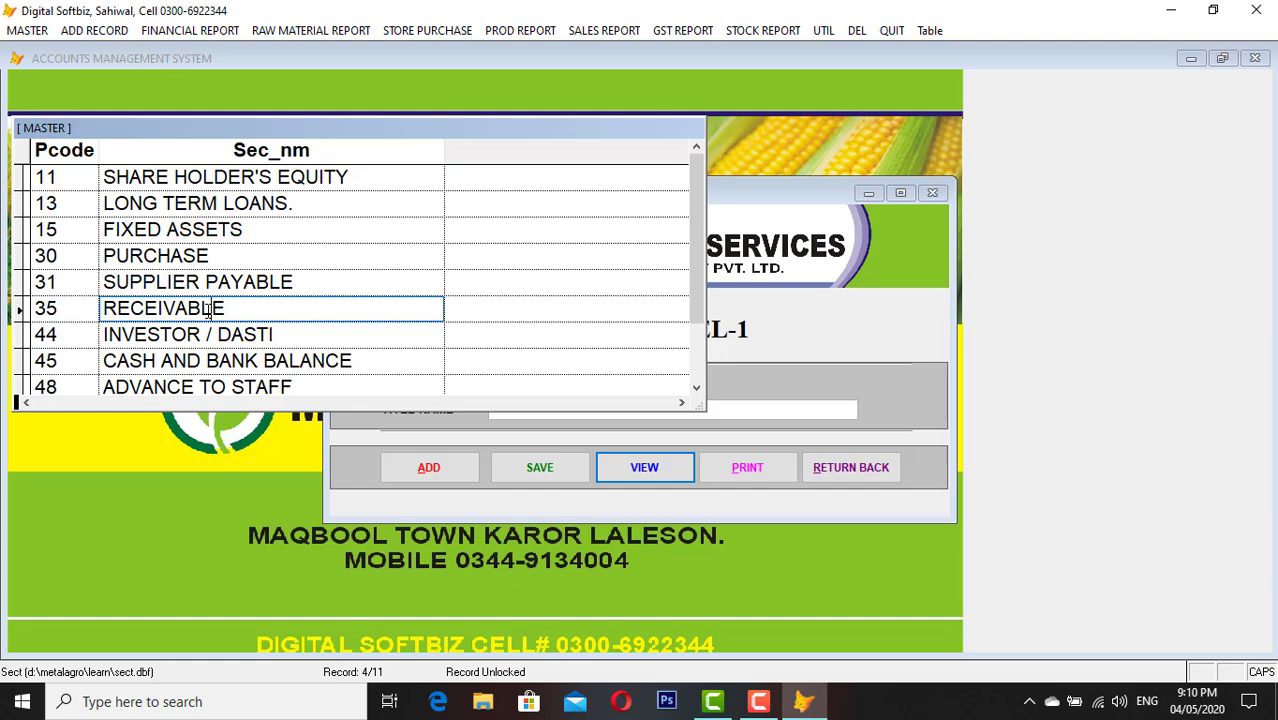
pyautogui.click(46, 312)
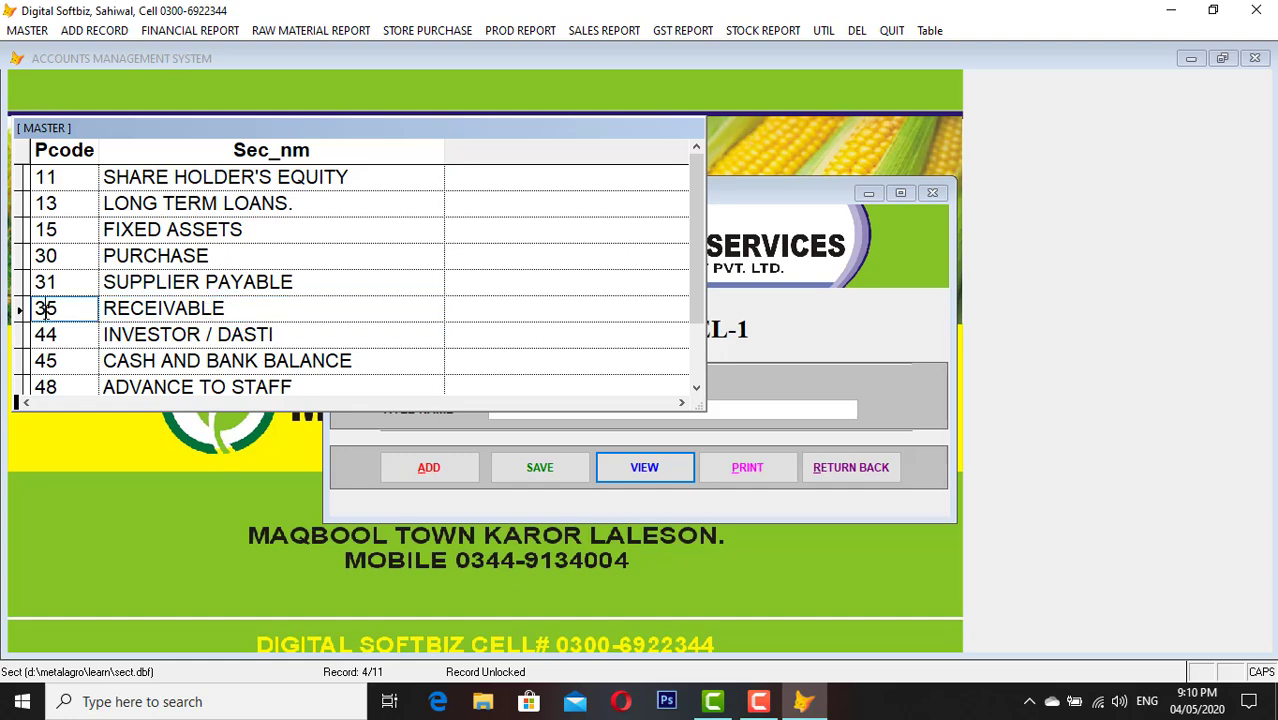
pyautogui.click(420, 331)
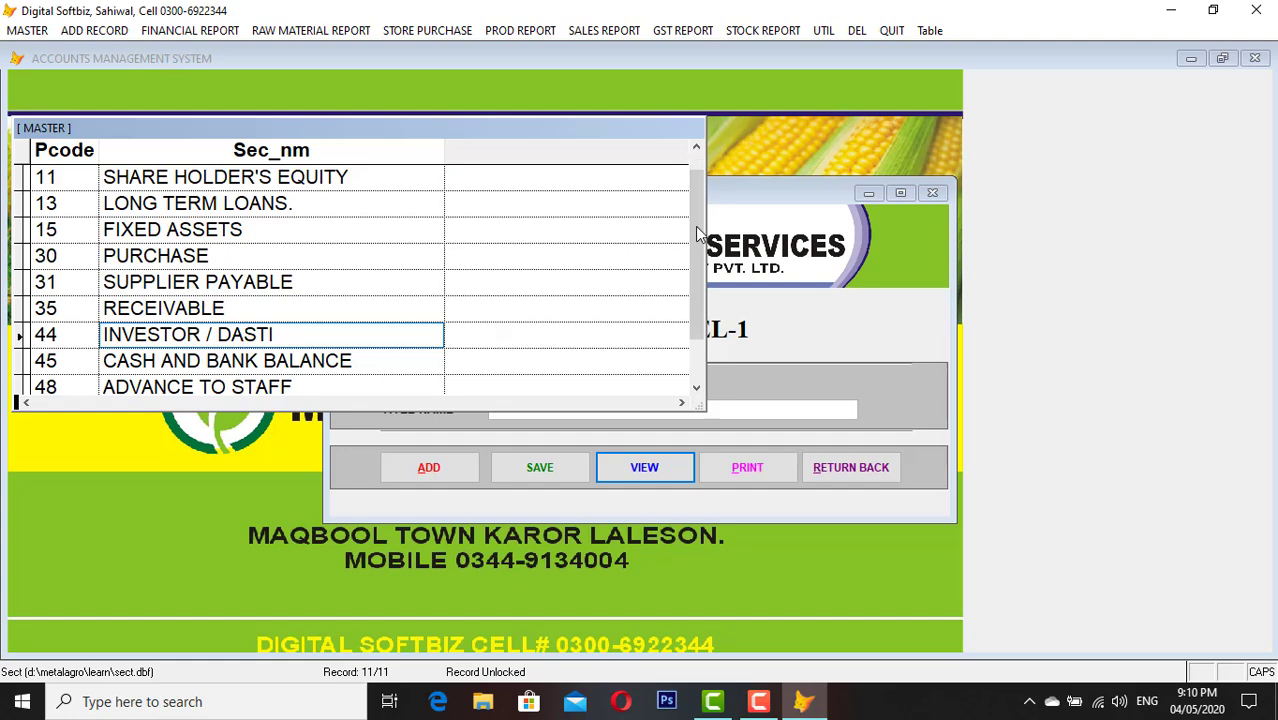
# Review the remaining level-1 heads through Expenses and close the list and the level-1 form
pyautogui.moveTo(696, 202); pyautogui.dragTo(700, 245)
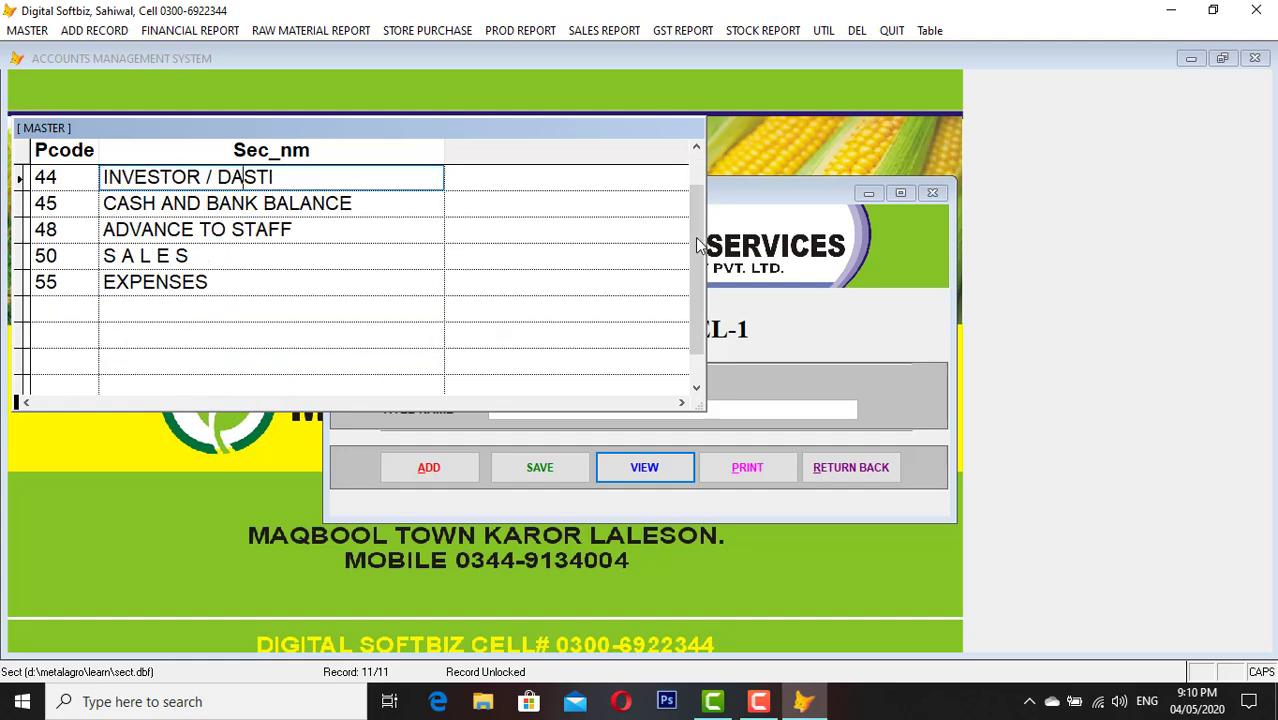
pyautogui.click(199, 229)
pyautogui.click(140, 252)
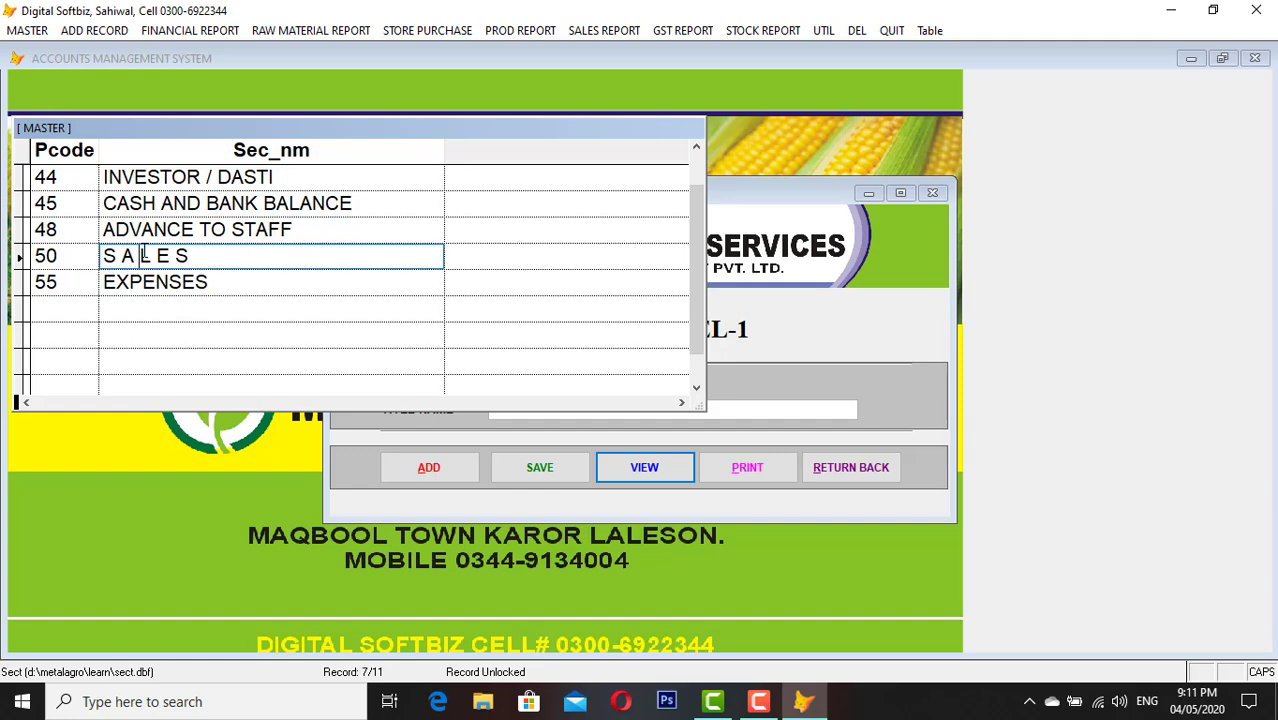
pyautogui.click(158, 282)
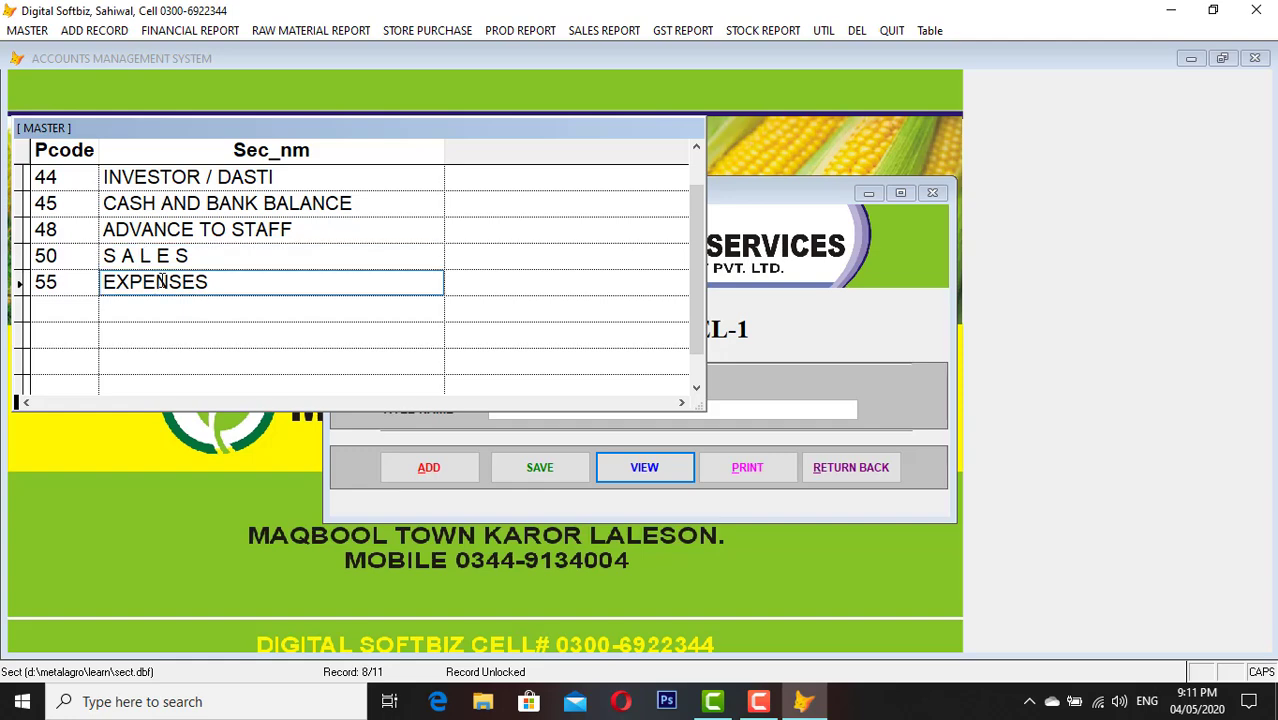
pyautogui.press('Escape')
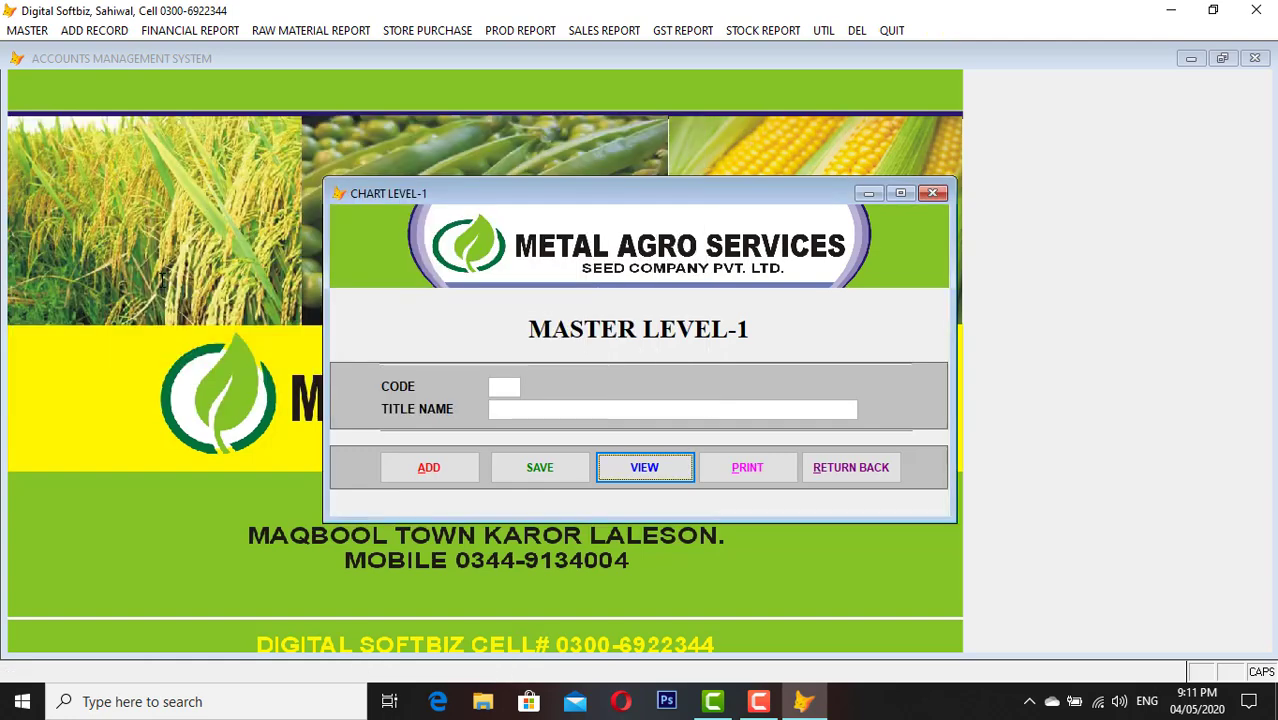
pyautogui.click(860, 467)
# Open the Chart of Account Level-2 form and display its list of existing groups
pyautogui.click(40, 31)
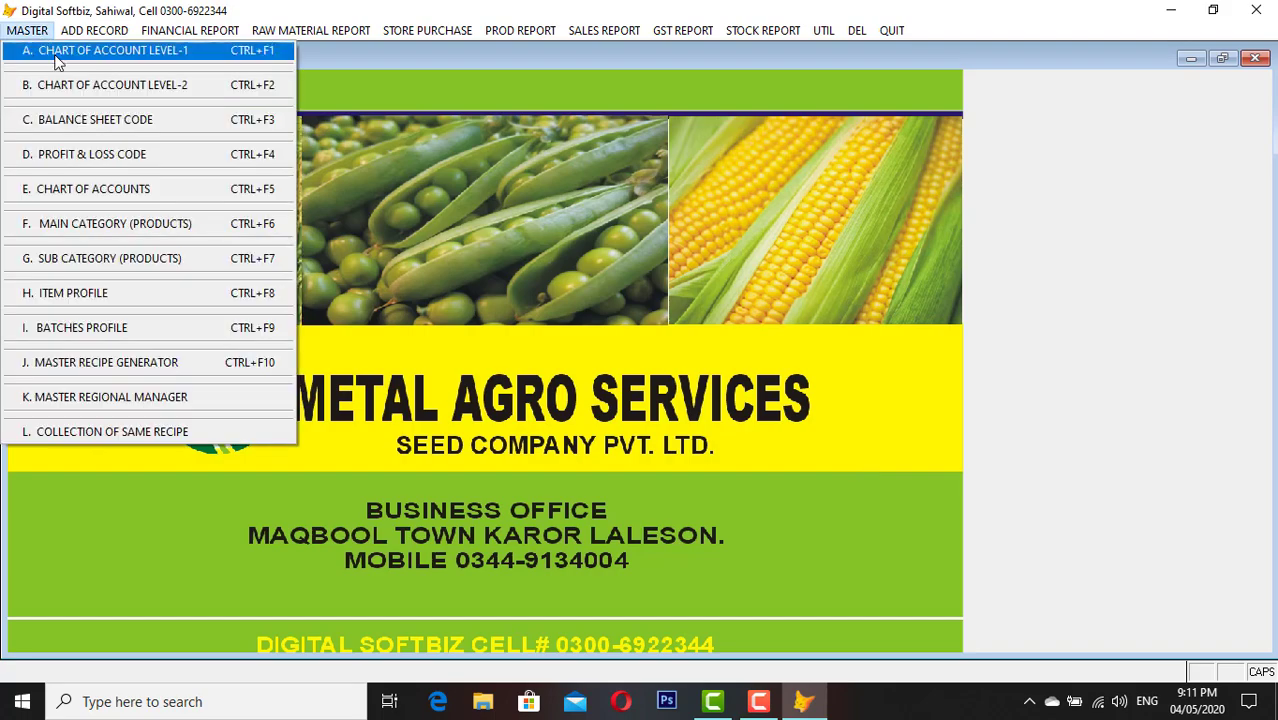
pyautogui.click(167, 87)
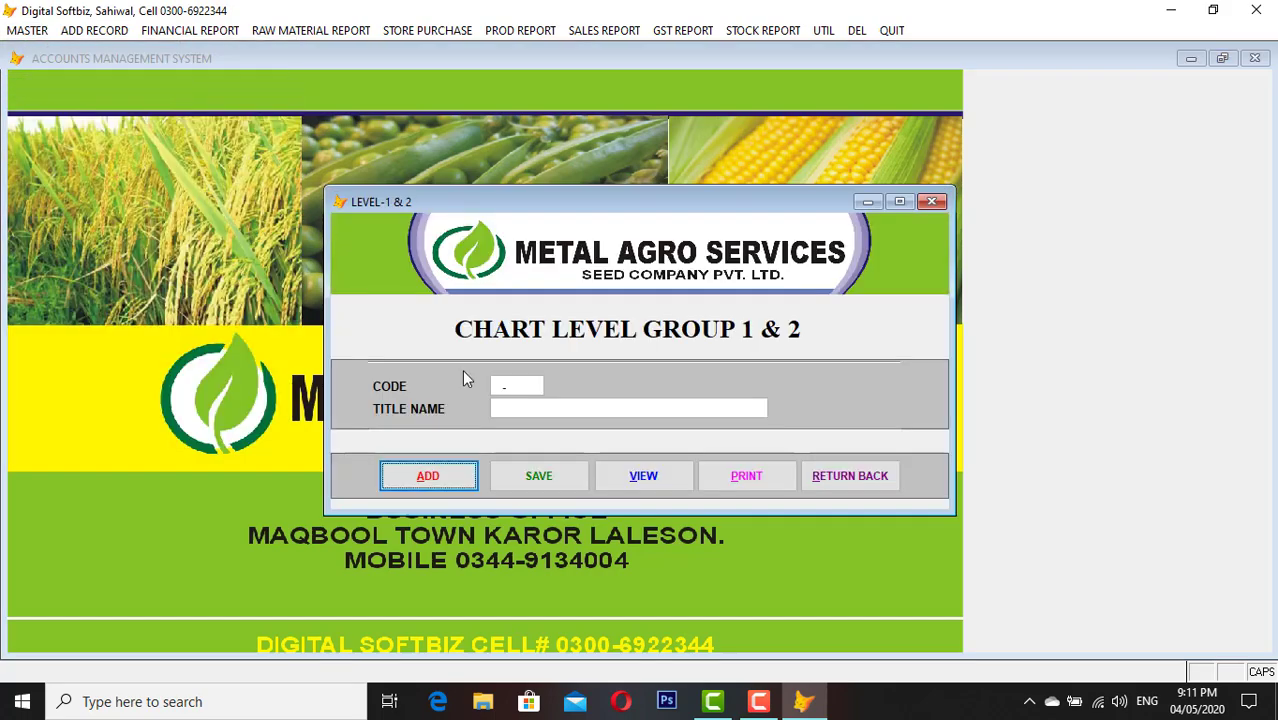
pyautogui.click(635, 476)
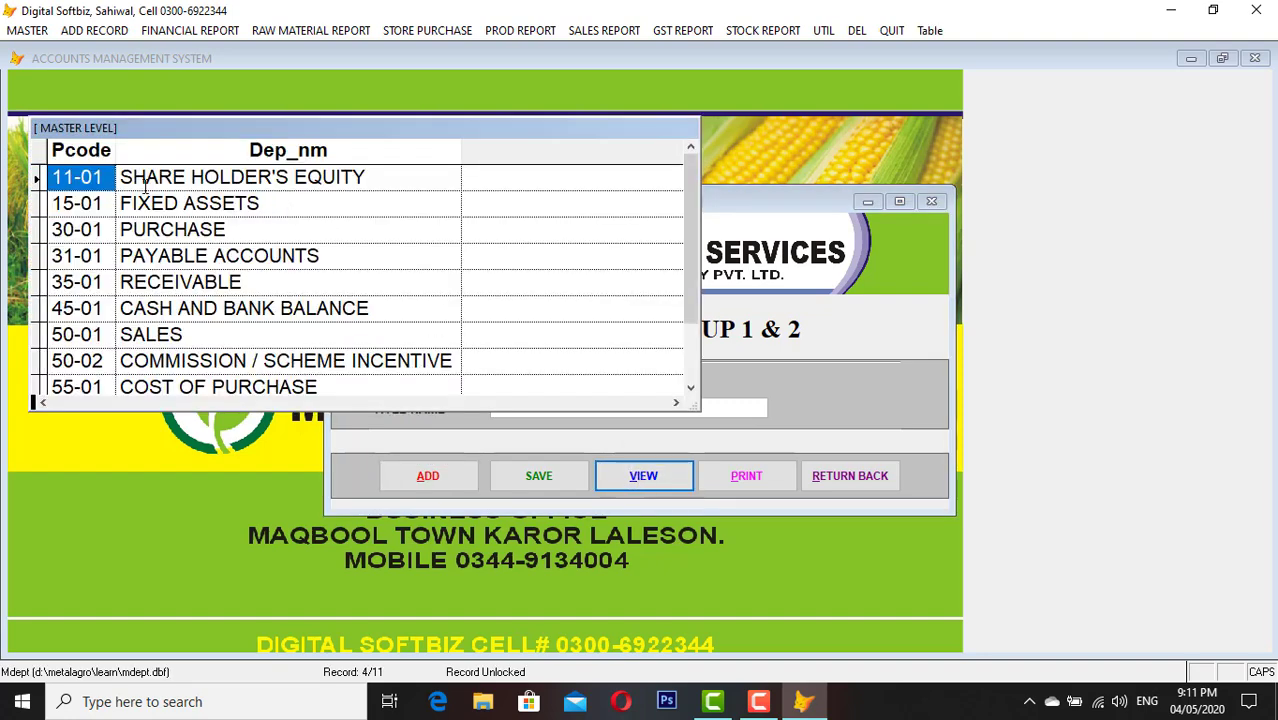
# Review the codes and titles of the level-2 groups from Share Holder's Equity through Payable Accounts
pyautogui.click(138, 185)
pyautogui.moveTo(112, 177); pyautogui.dragTo(62, 195)
pyautogui.click(143, 176)
pyautogui.click(130, 176)
pyautogui.click(108, 200)
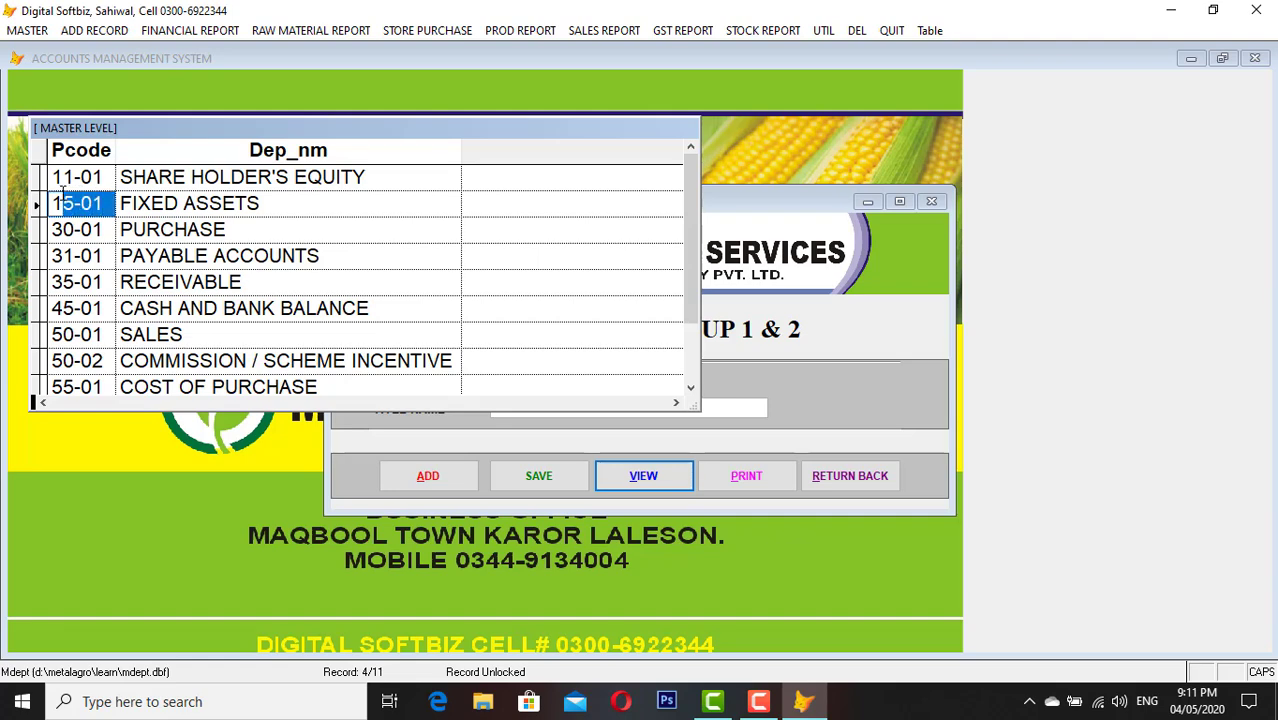
pyautogui.click(195, 202)
pyautogui.click(107, 230)
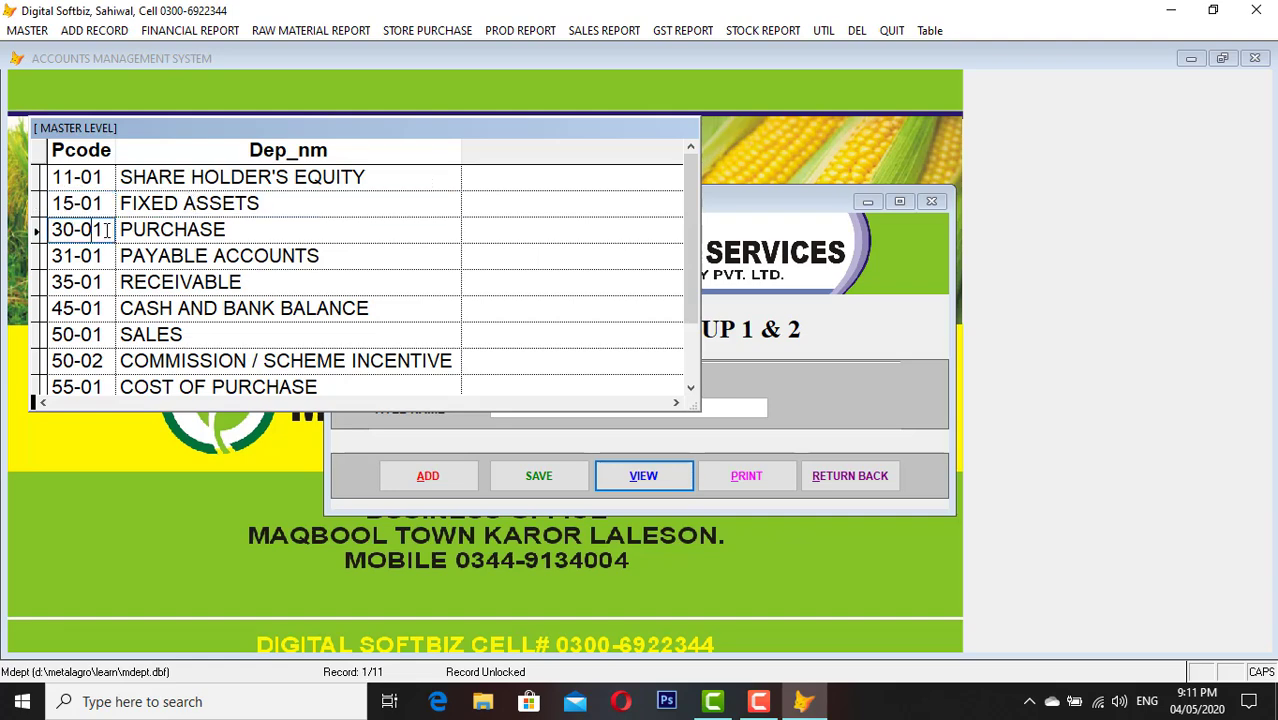
pyautogui.click(173, 229)
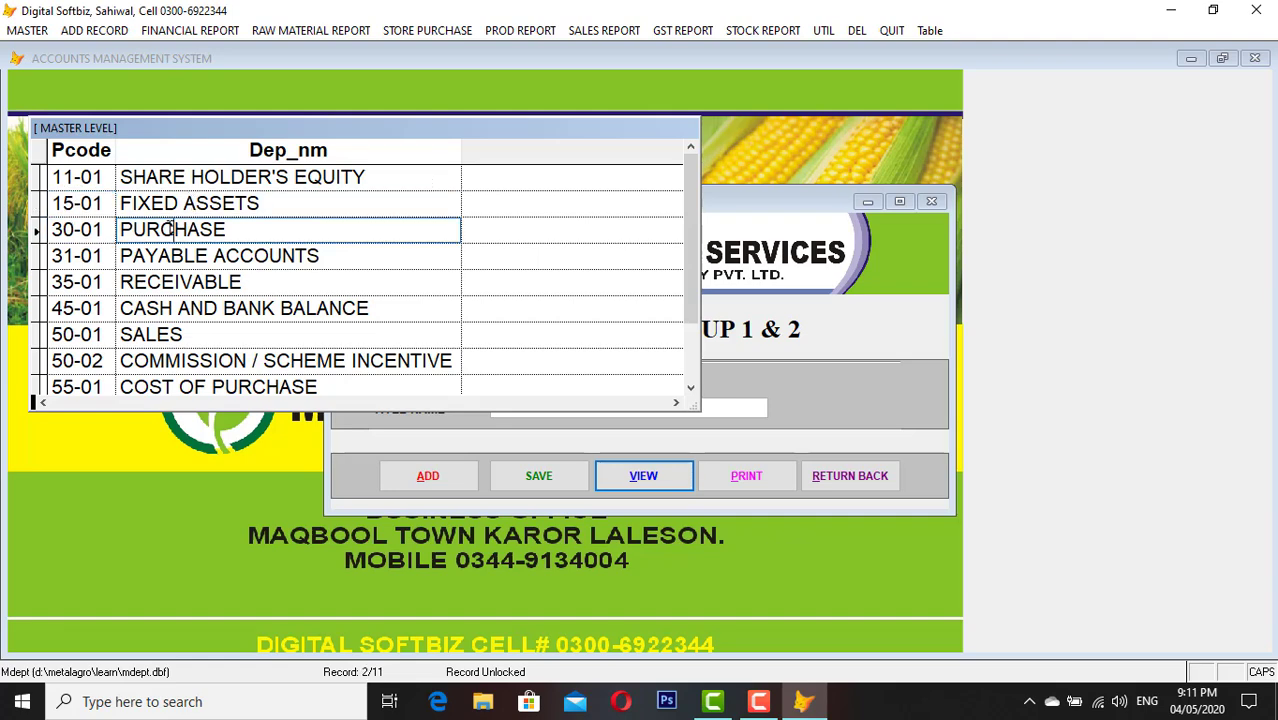
pyautogui.click(105, 252)
pyautogui.click(184, 256)
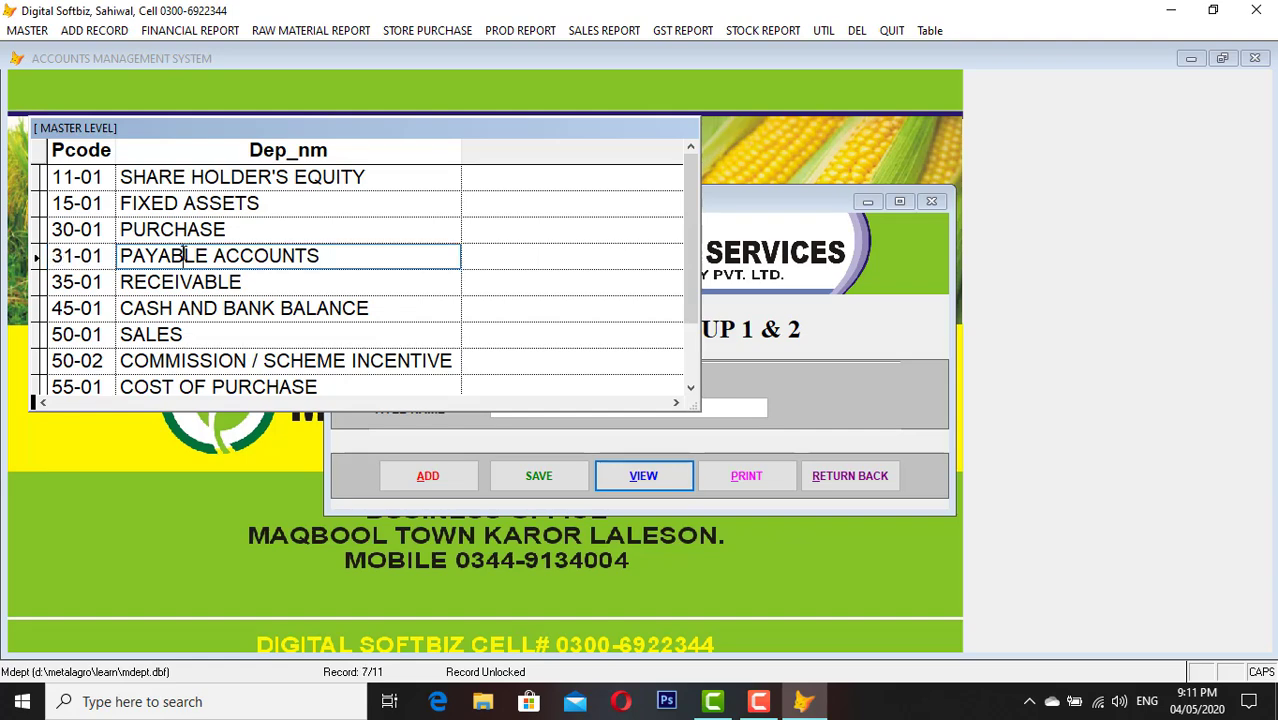
# Examine both parts of the Receivable group's code in the level-2 list, and close the list
pyautogui.moveTo(108, 281); pyautogui.dragTo(49, 282)
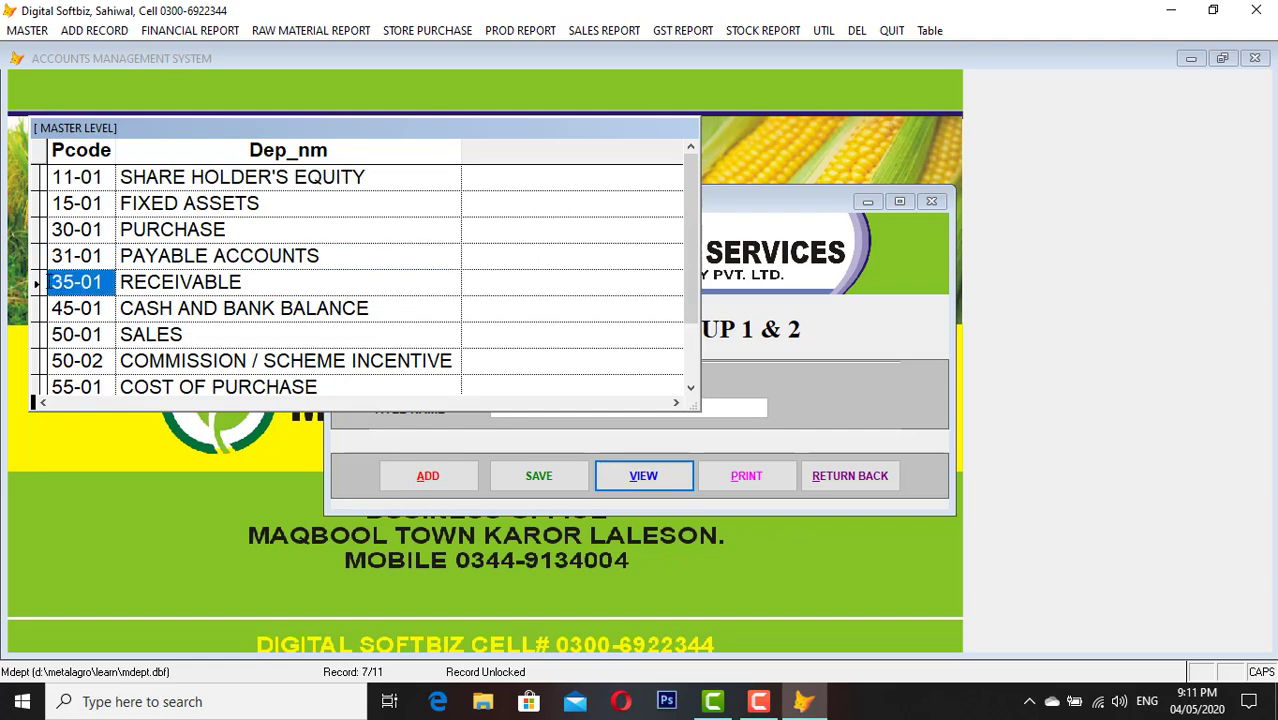
pyautogui.click(167, 281)
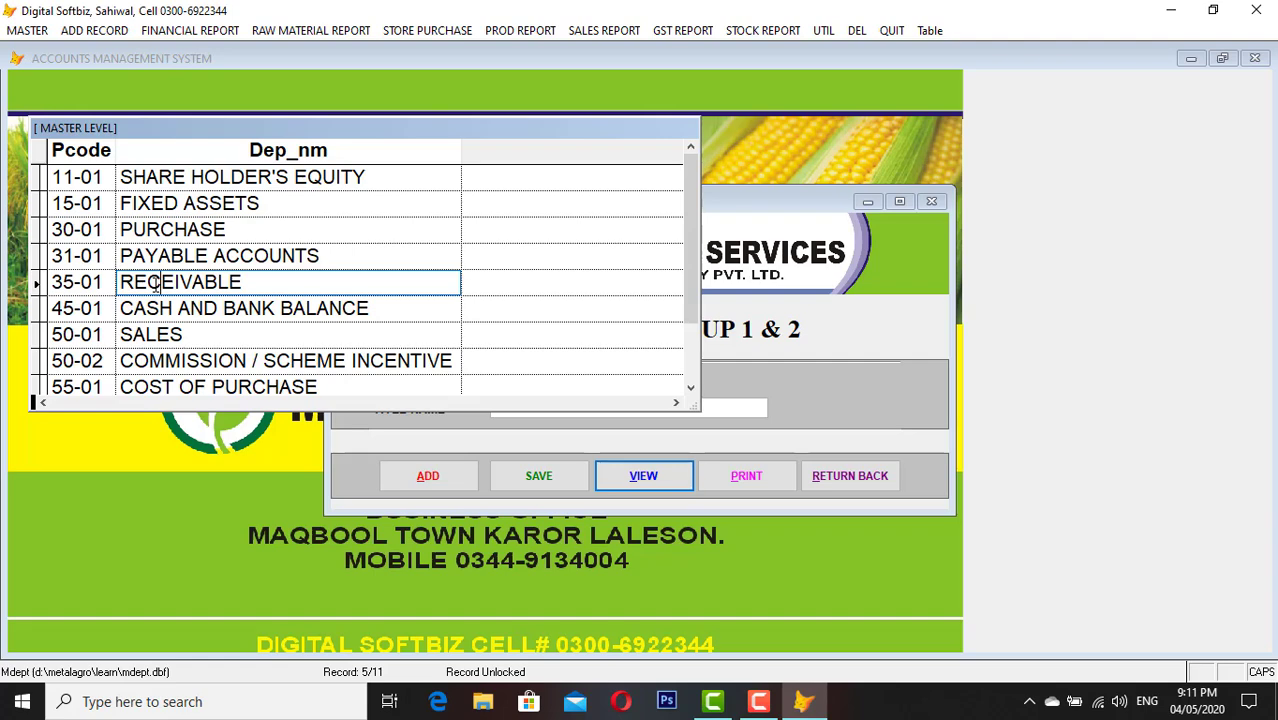
pyautogui.moveTo(75, 282); pyautogui.dragTo(50, 285)
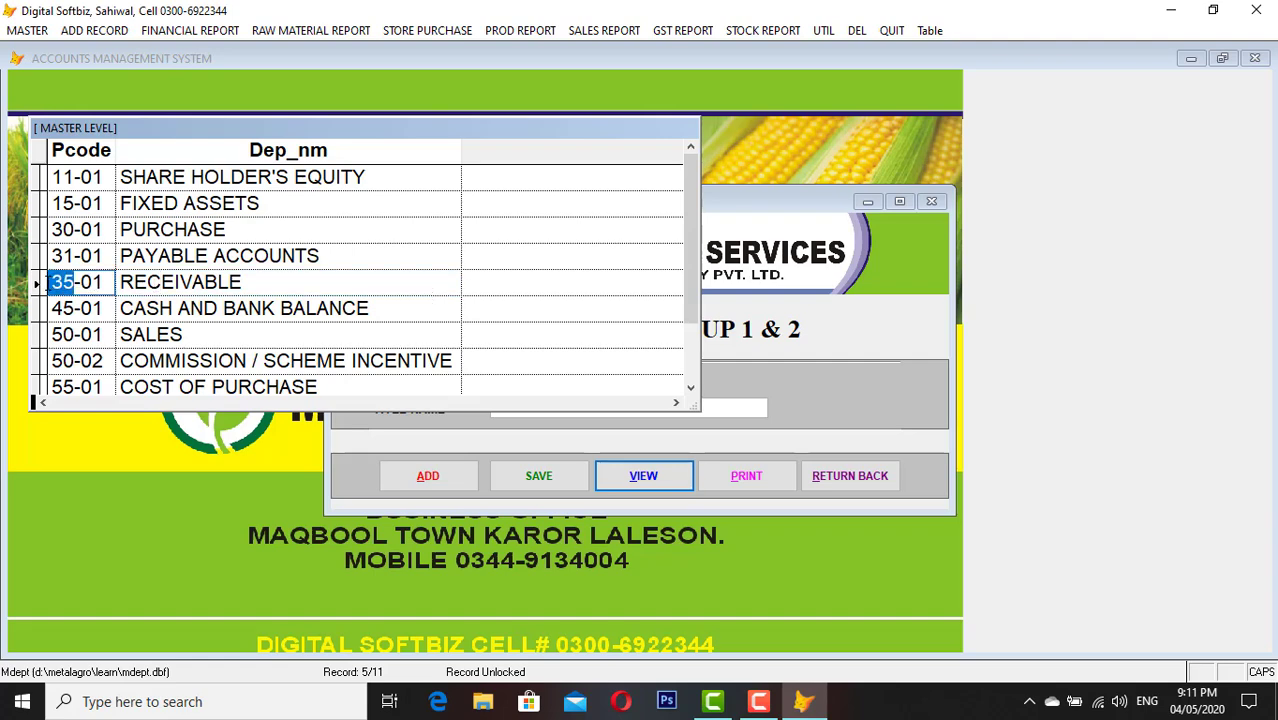
pyautogui.click(107, 287)
pyautogui.doubleClick(87, 283)
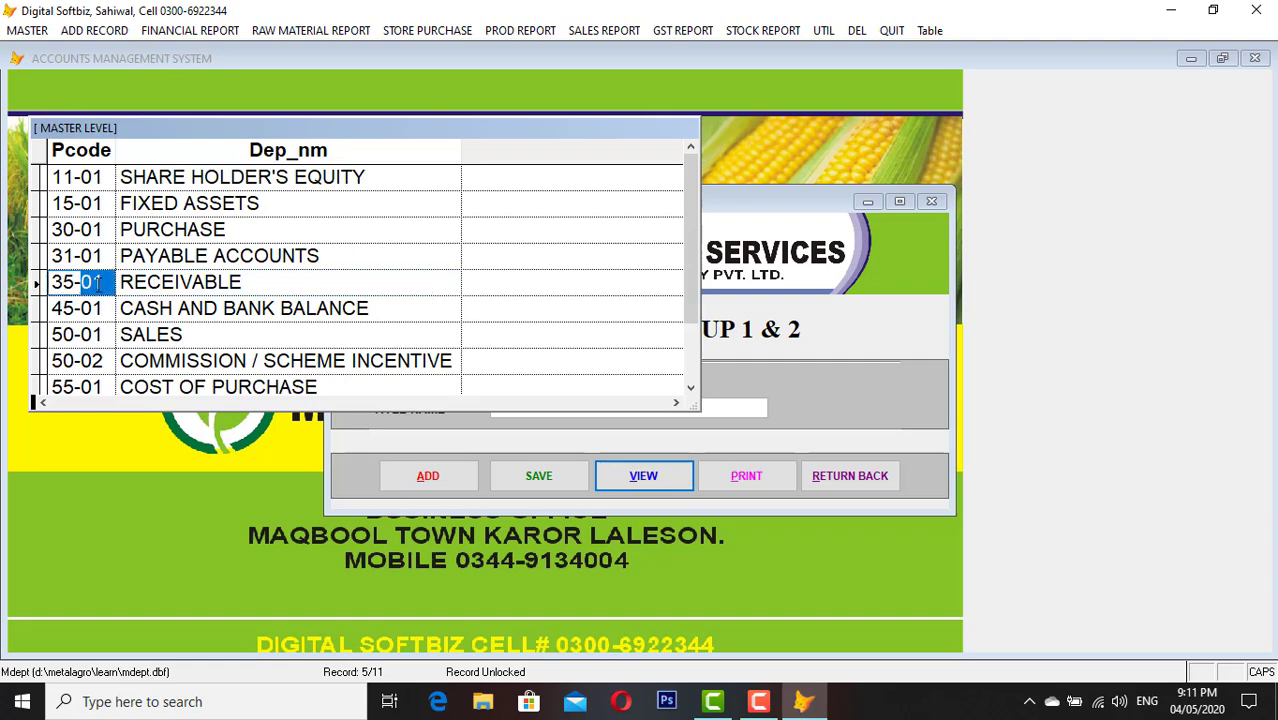
pyautogui.press('Escape')
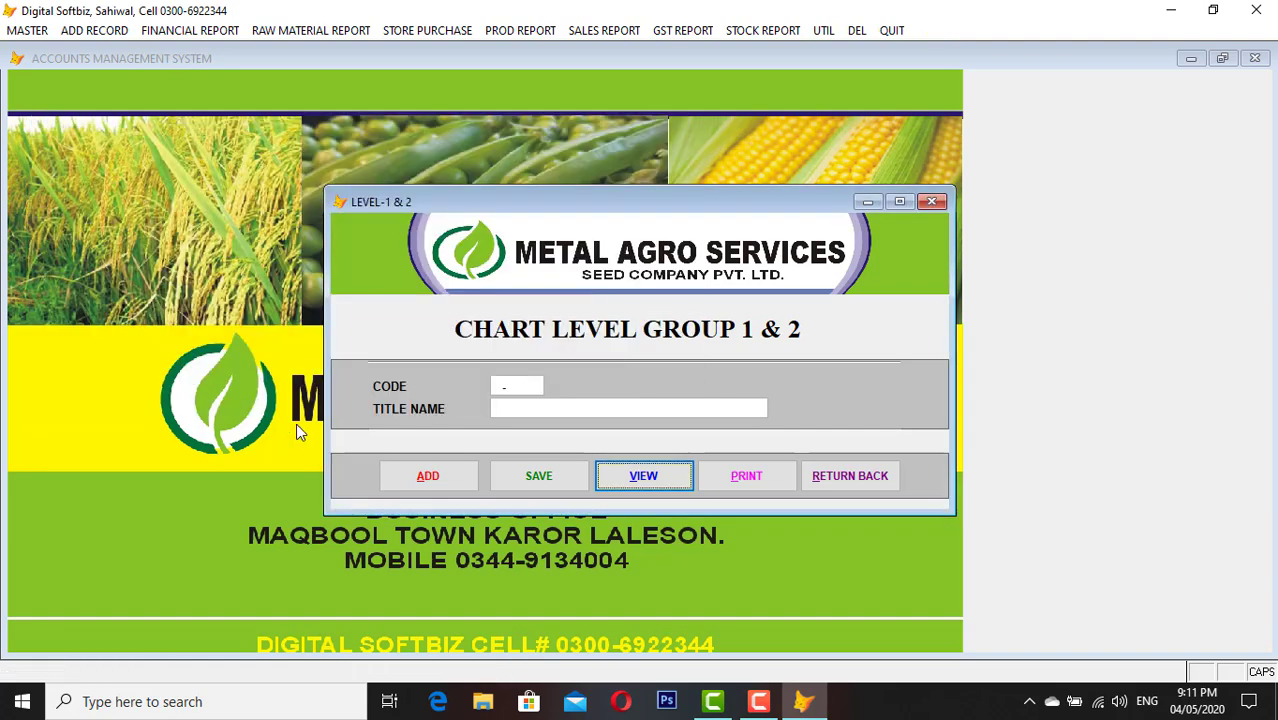
# Add a level-2 group with code 35-02 and title MULTAN, and save it
pyautogui.click(430, 477)
pyautogui.write('35-')
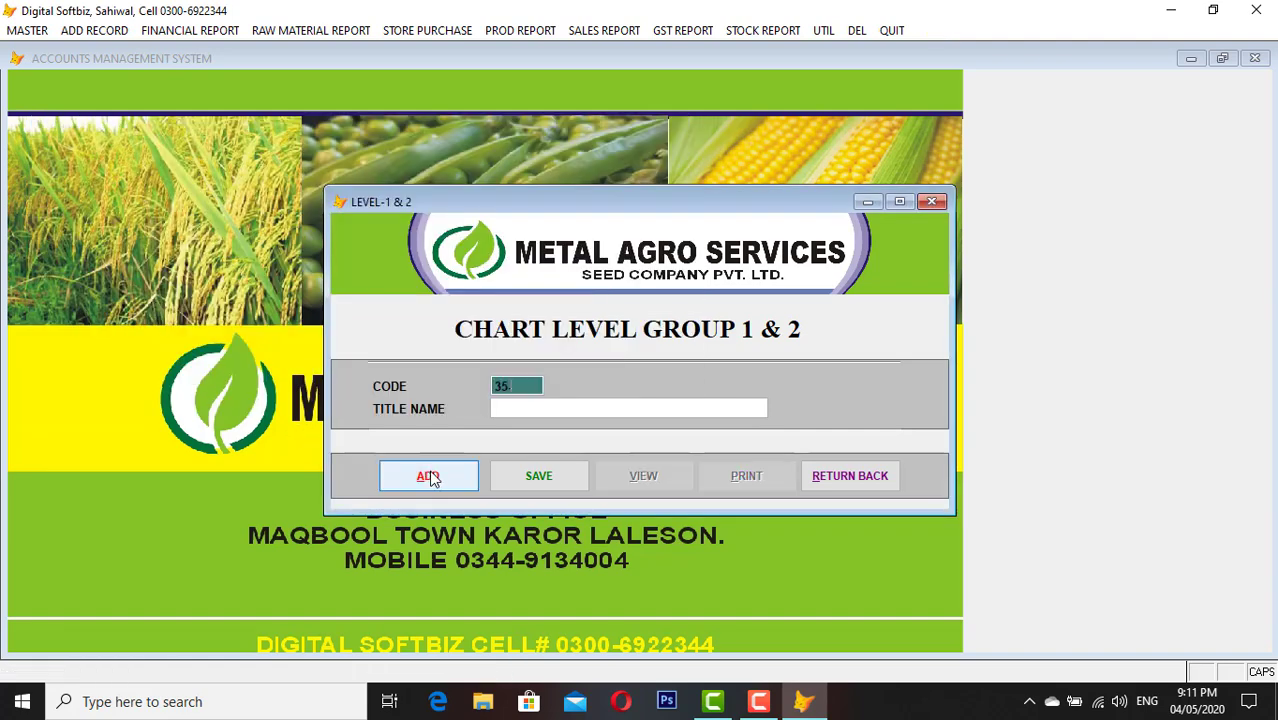
pyautogui.write('02')
pyautogui.press('Return')
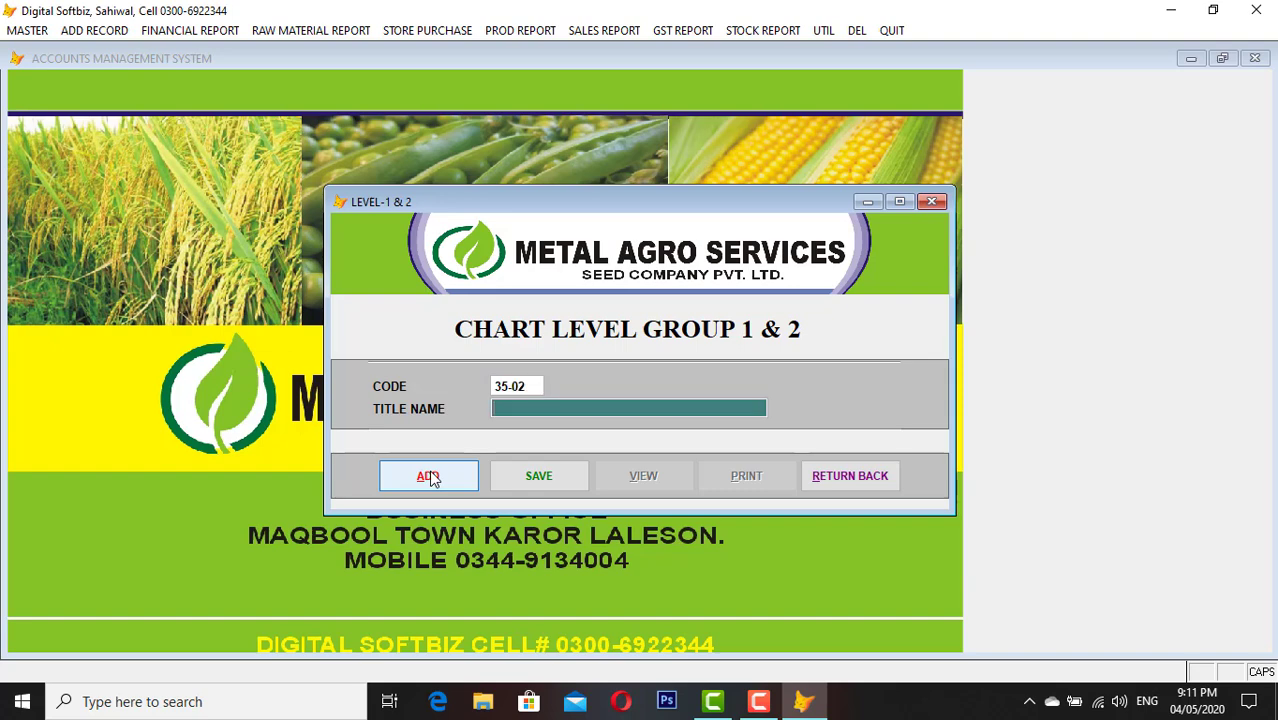
pyautogui.write('MULTAN')
pyautogui.press('Return')
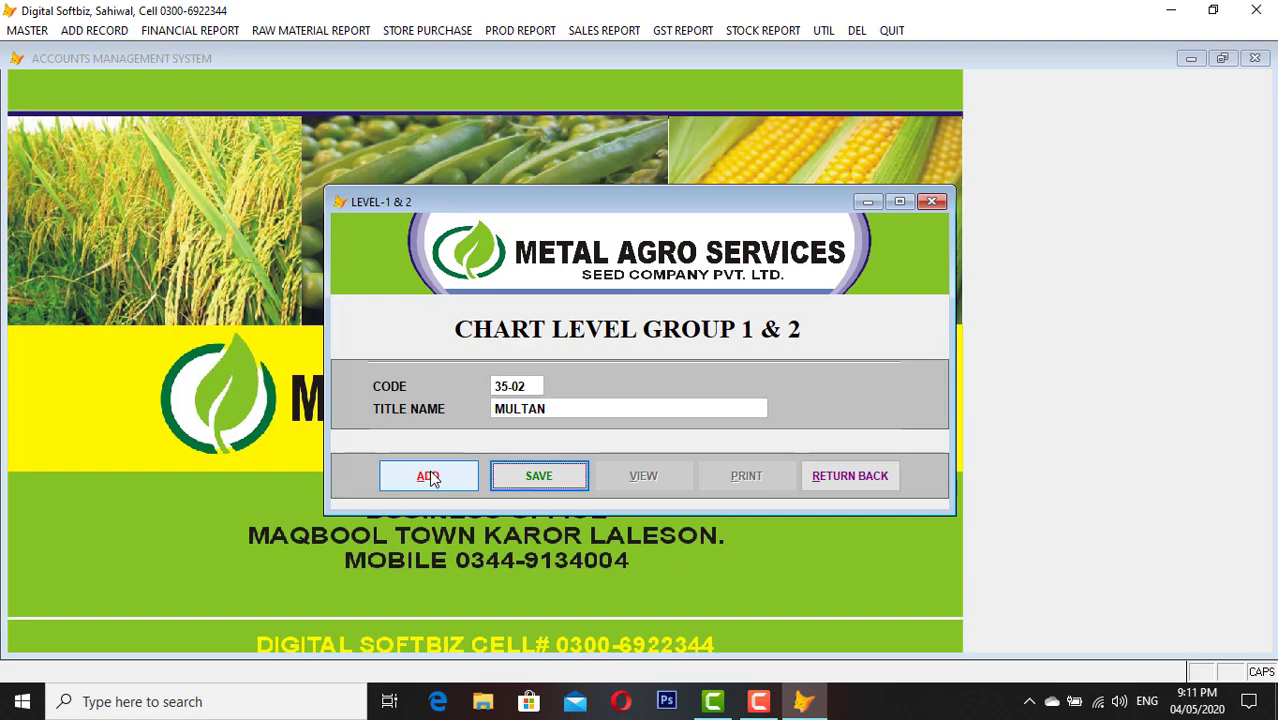
pyautogui.press('Return')
# Display the level-2 list and check the MULTAN group's code and title
pyautogui.click(641, 476)
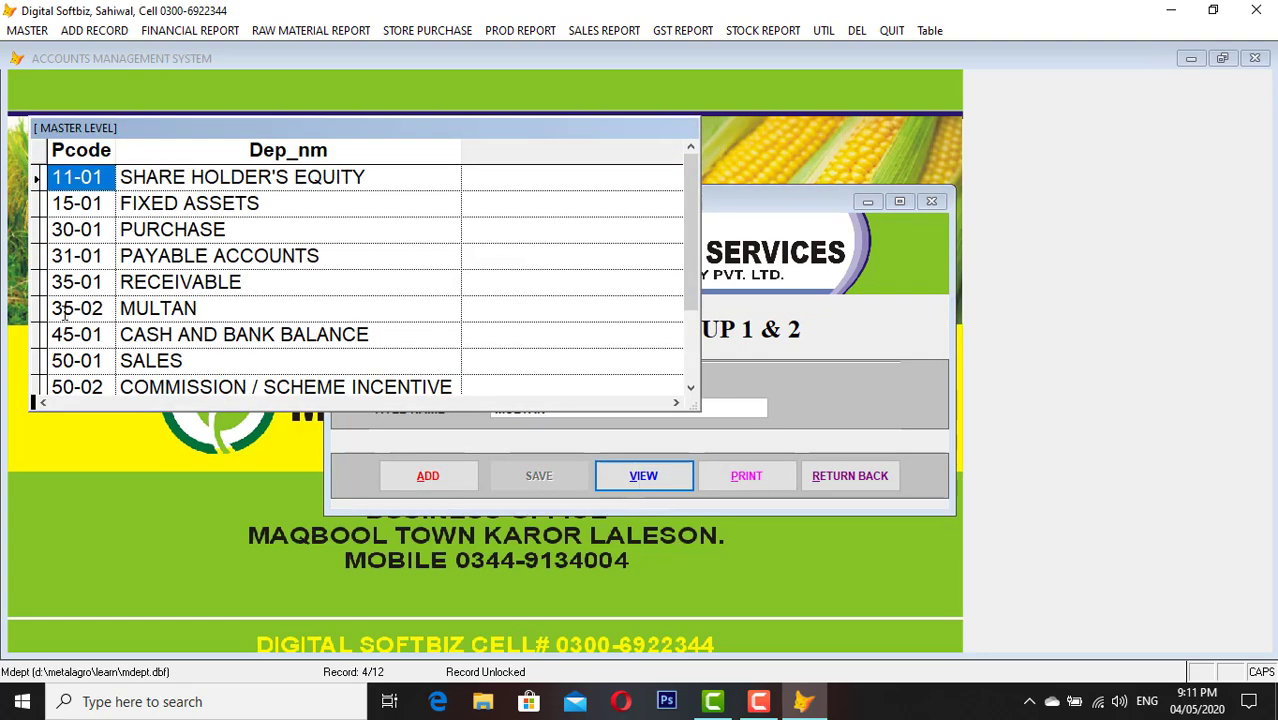
pyautogui.doubleClick(72, 310)
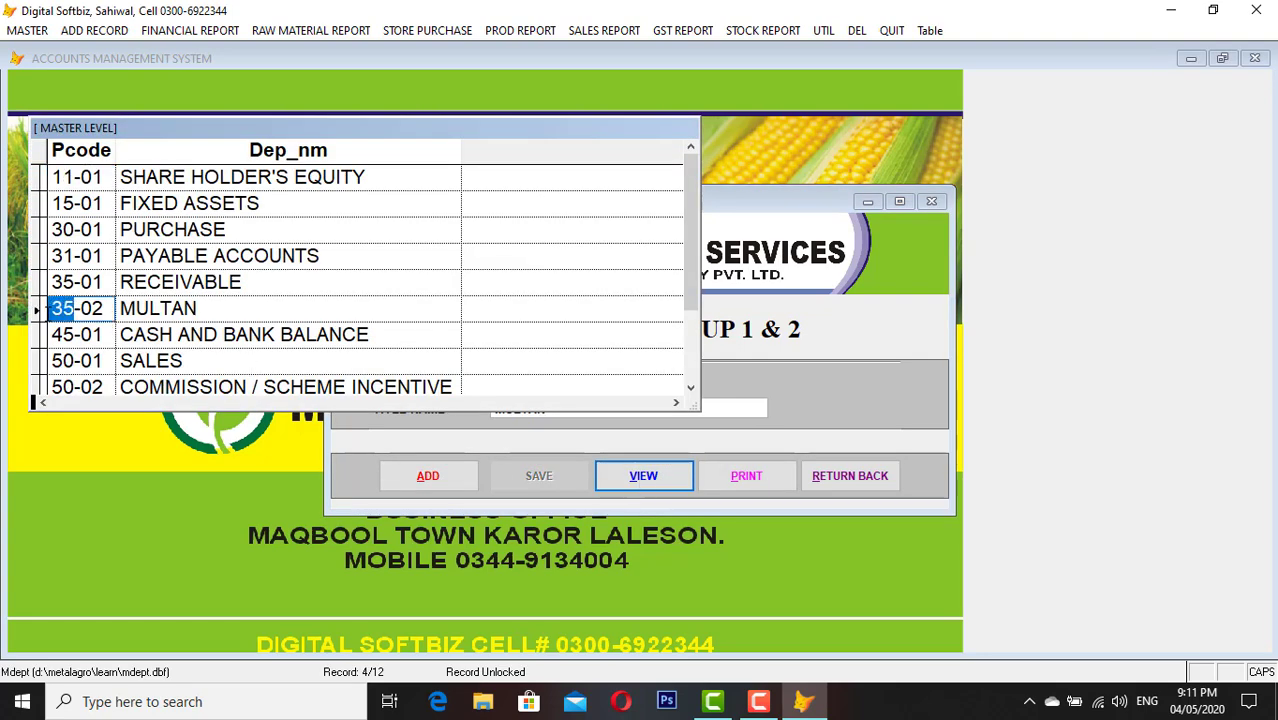
pyautogui.doubleClick(92, 310)
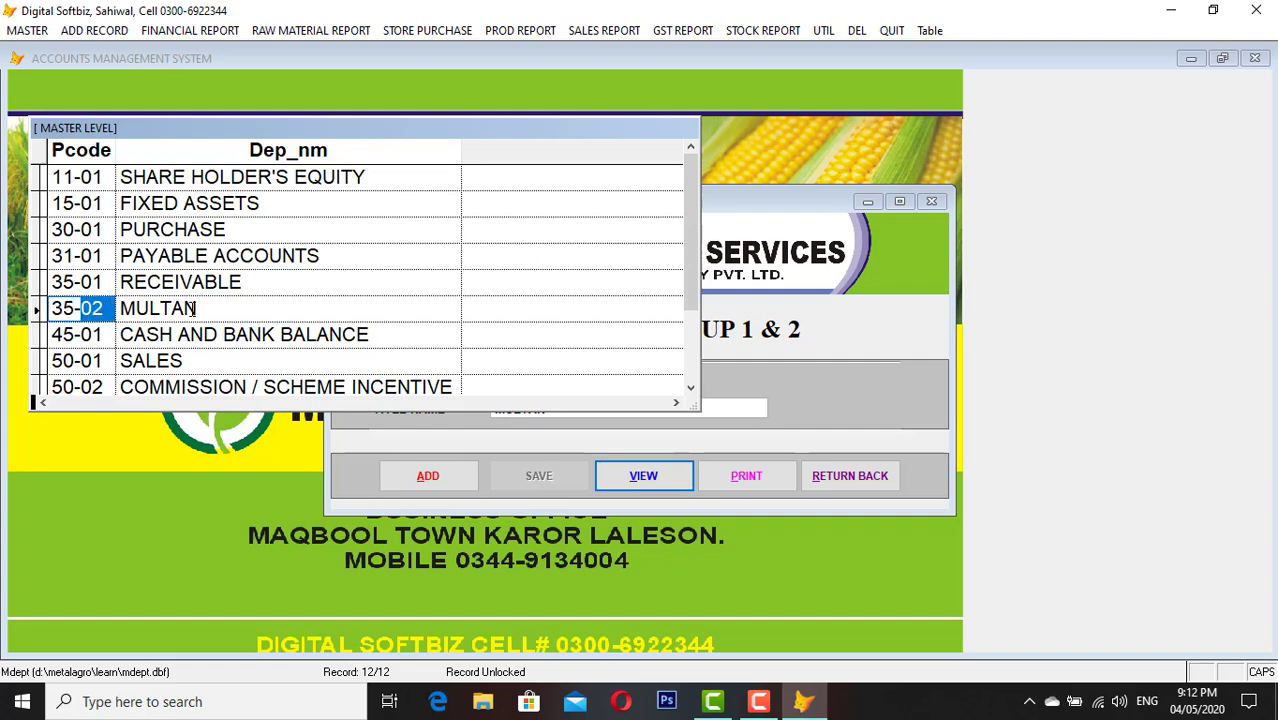
pyautogui.moveTo(202, 310); pyautogui.dragTo(119, 309)
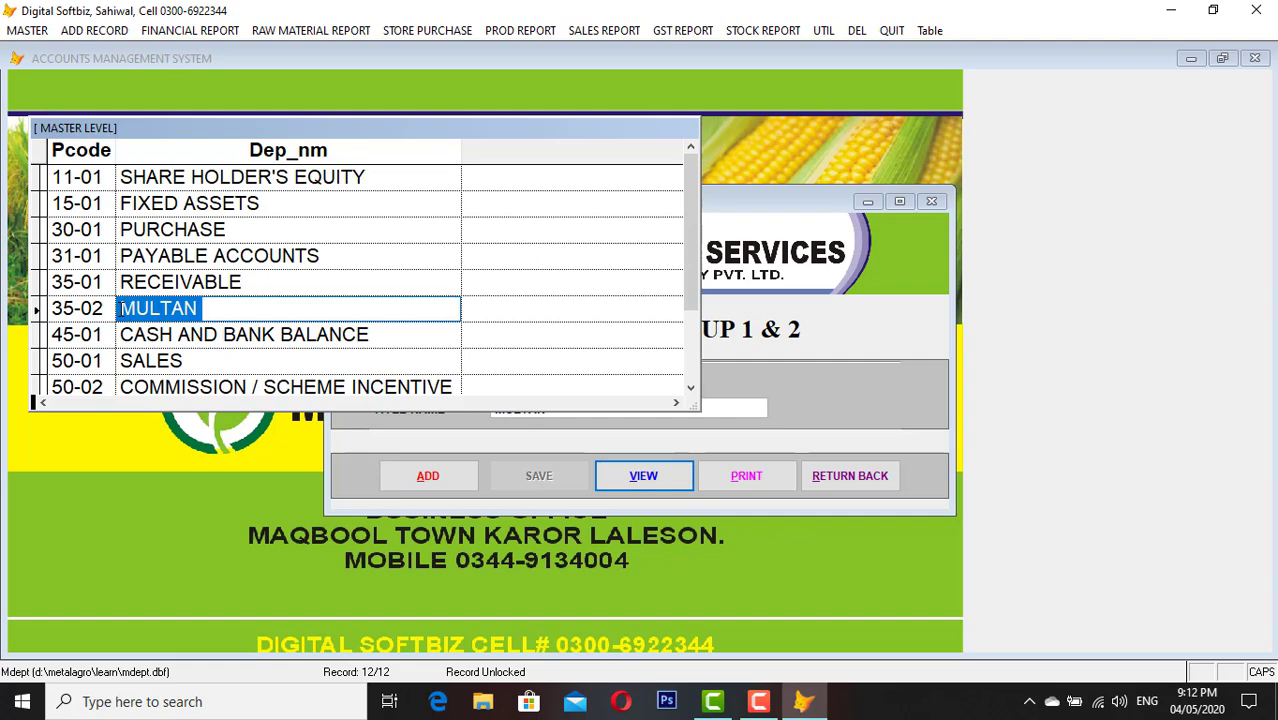
# Review the codes of the MULTAN and Cash and Bank Balance groups in the level-2 list
pyautogui.click(110, 310)
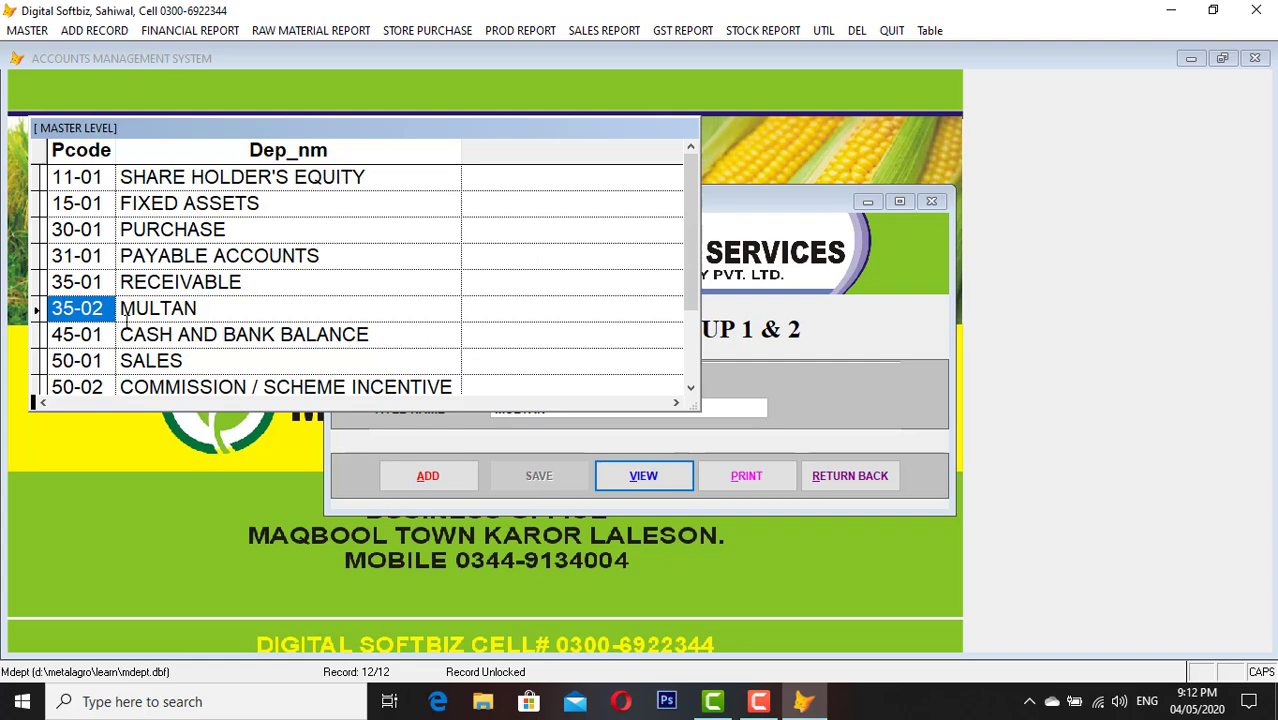
pyautogui.click(79, 334)
pyautogui.click(147, 334)
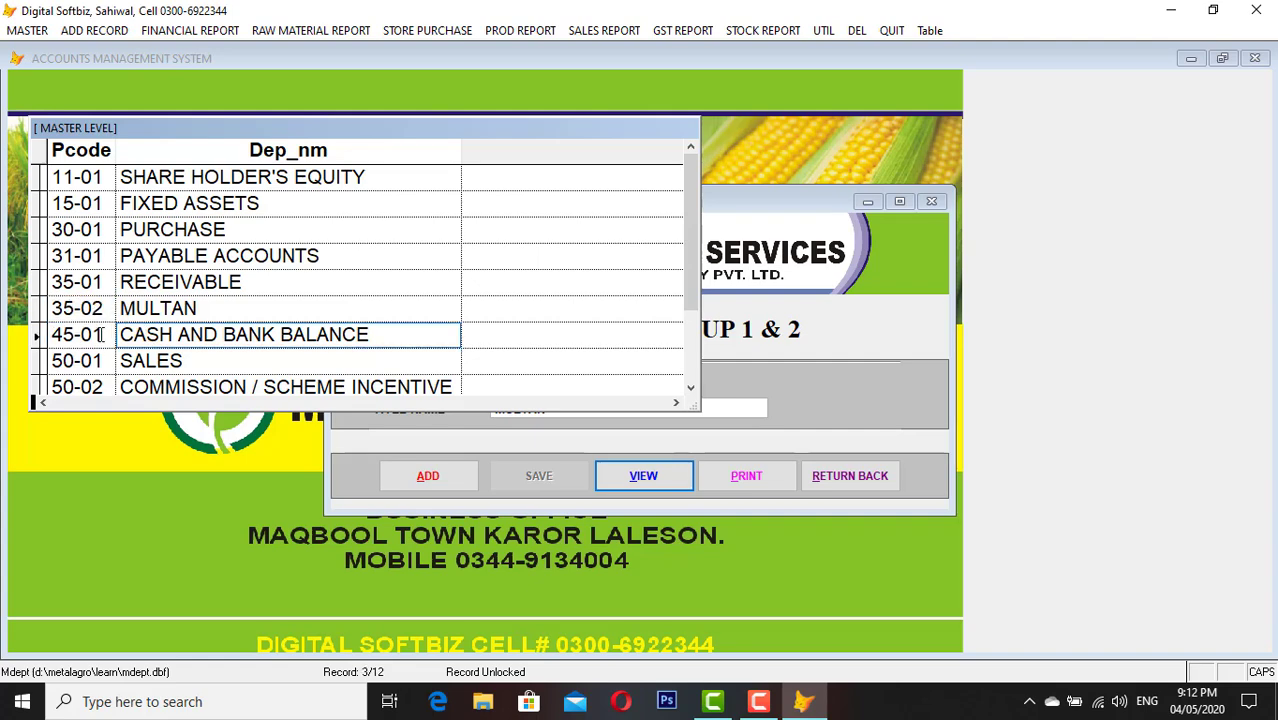
pyautogui.moveTo(78, 334); pyautogui.dragTo(52, 336)
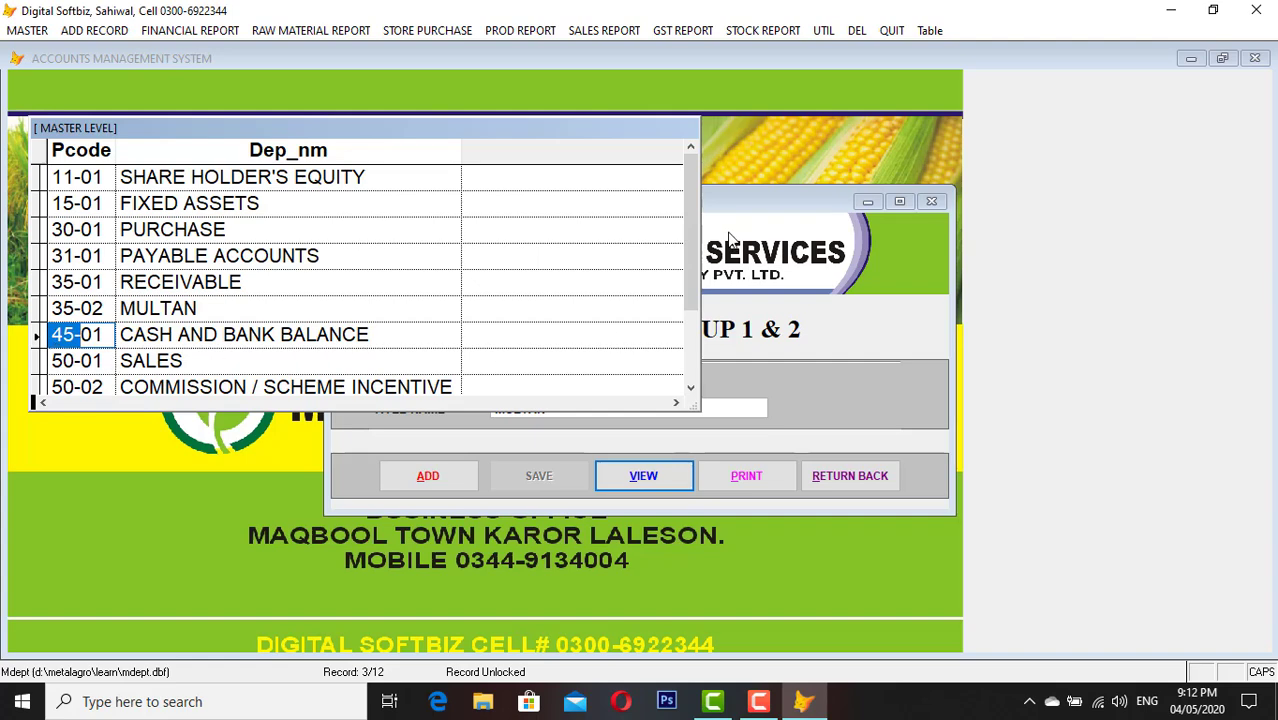
# Review the codes of the Cost of Purchase, Selling Expenses and Administrative Expenses groups, and close the level-2 list and form
pyautogui.moveTo(694, 256); pyautogui.dragTo(695, 292)
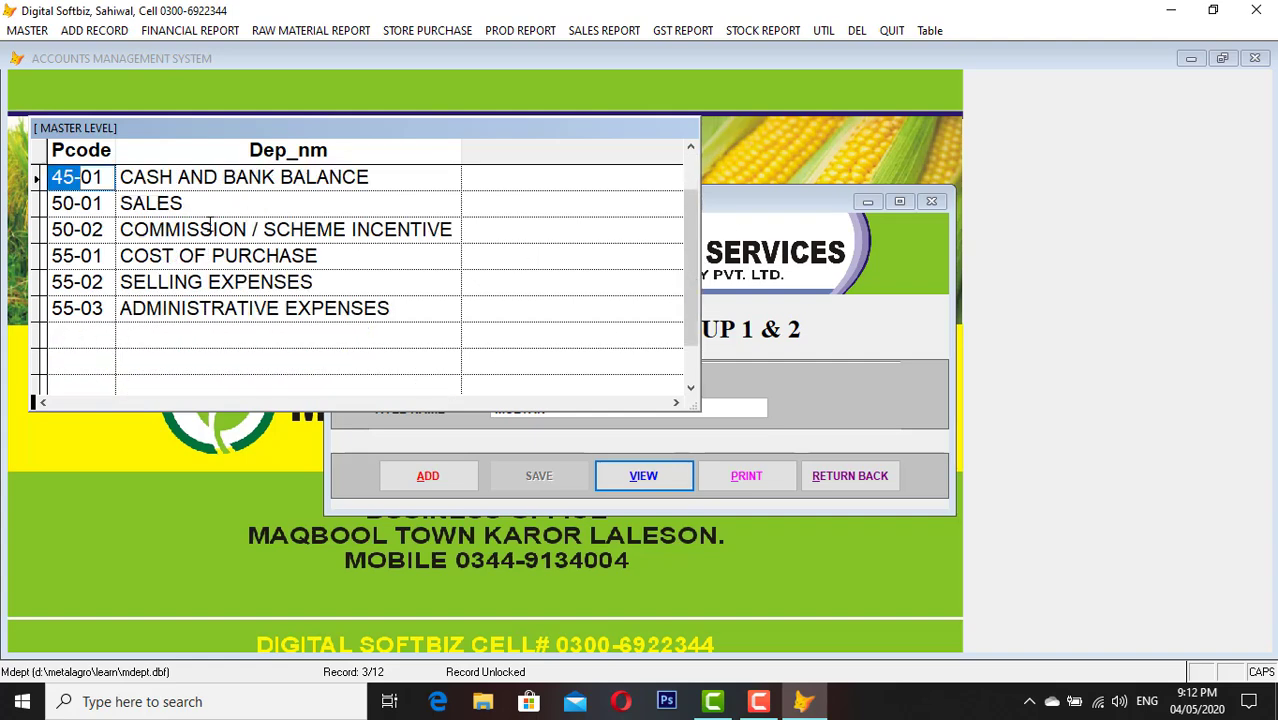
pyautogui.click(215, 256)
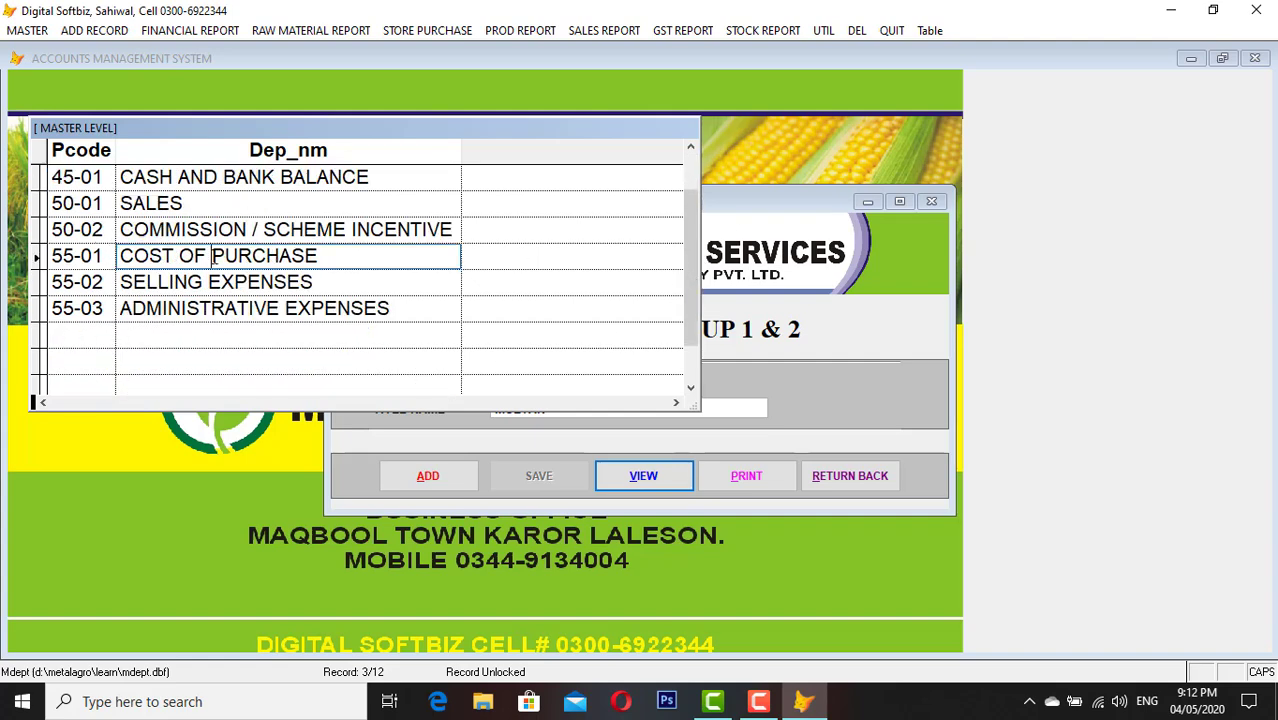
pyautogui.click(101, 256)
pyautogui.click(147, 282)
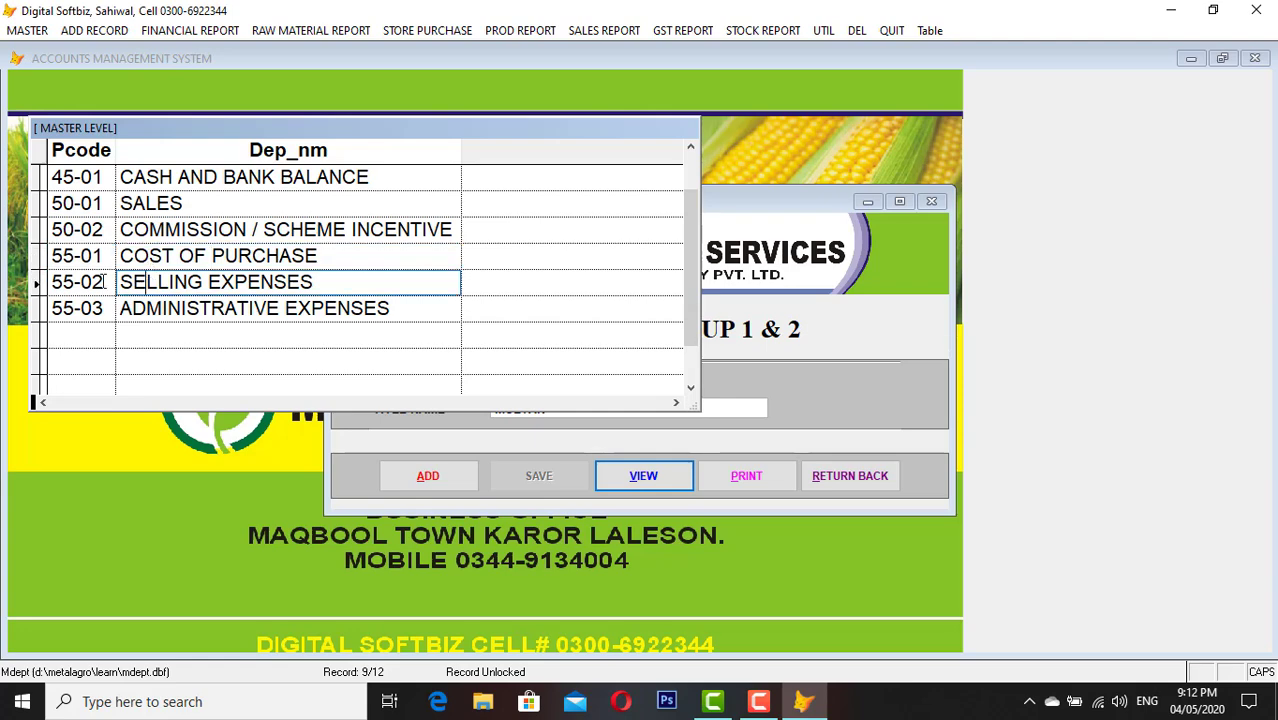
pyautogui.click(101, 282)
pyautogui.click(181, 308)
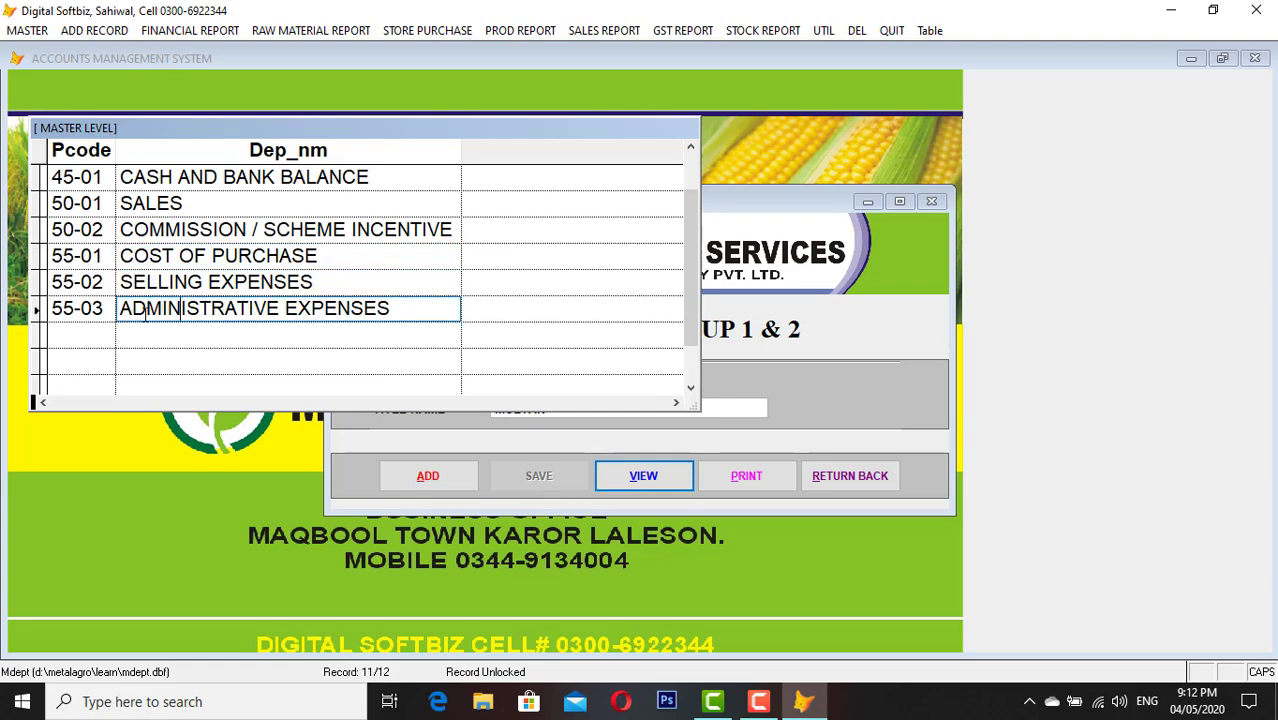
pyautogui.click(104, 312)
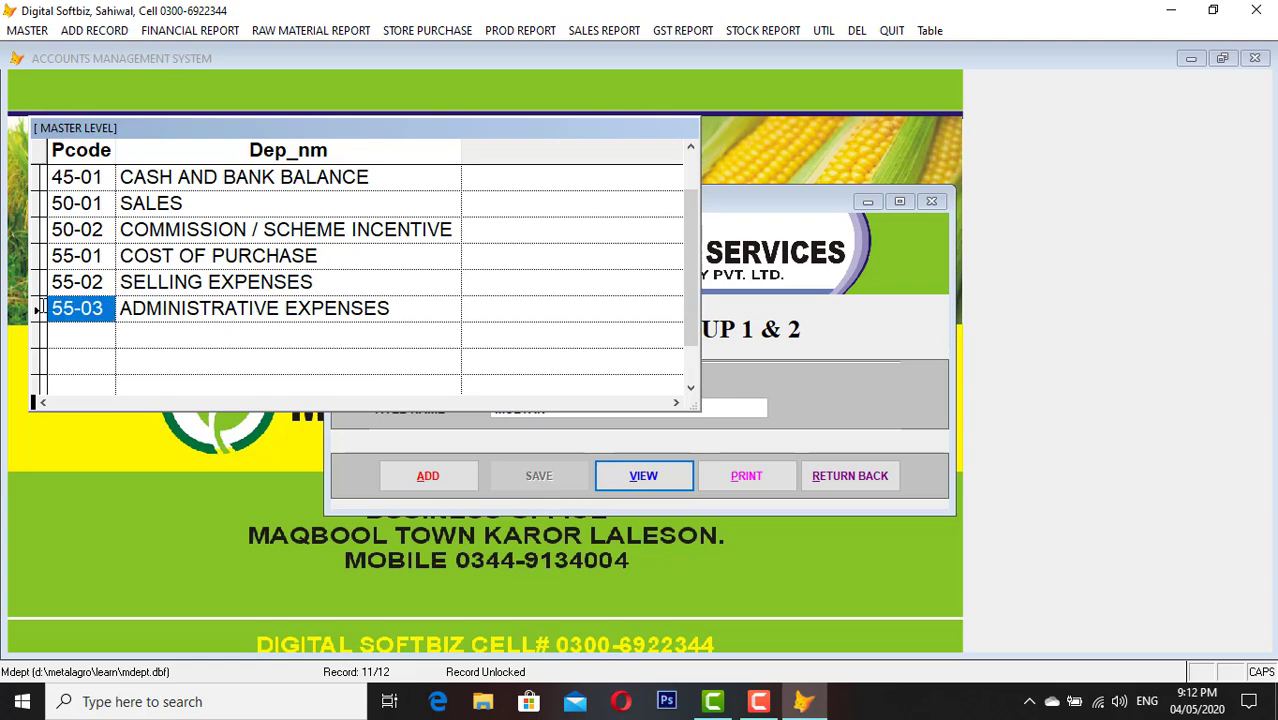
pyautogui.click(95, 312)
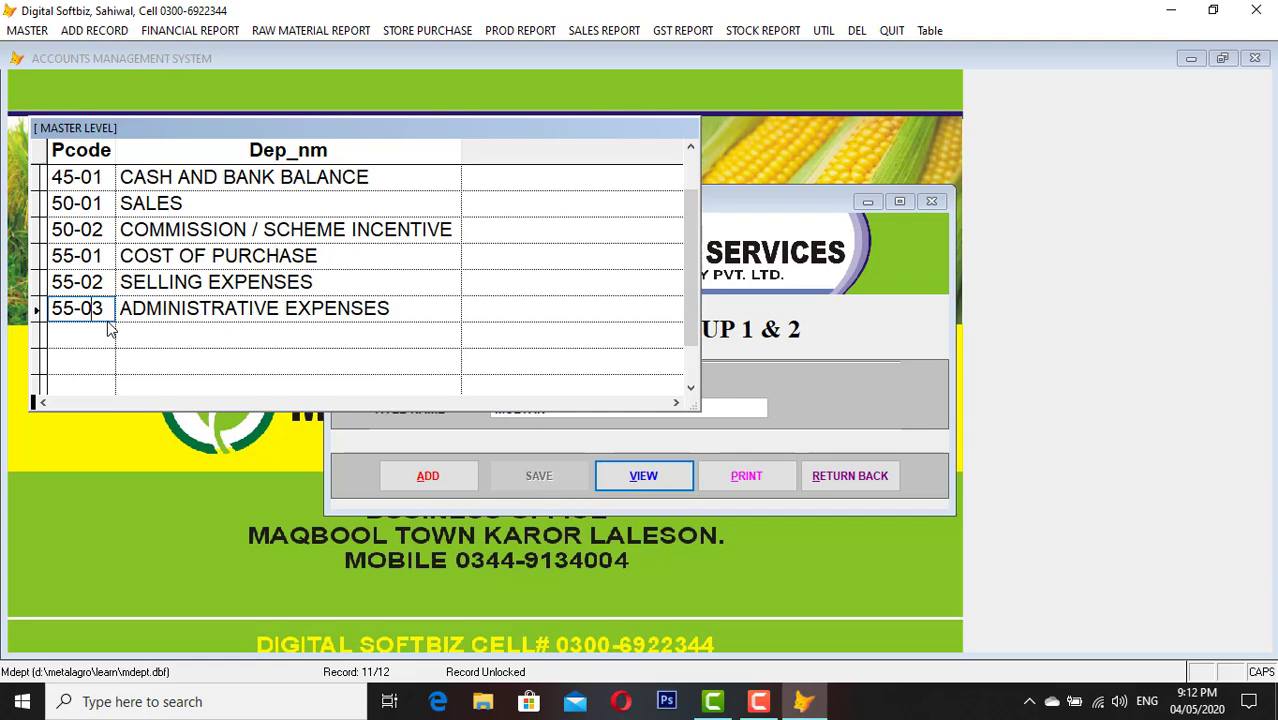
pyautogui.click(348, 308)
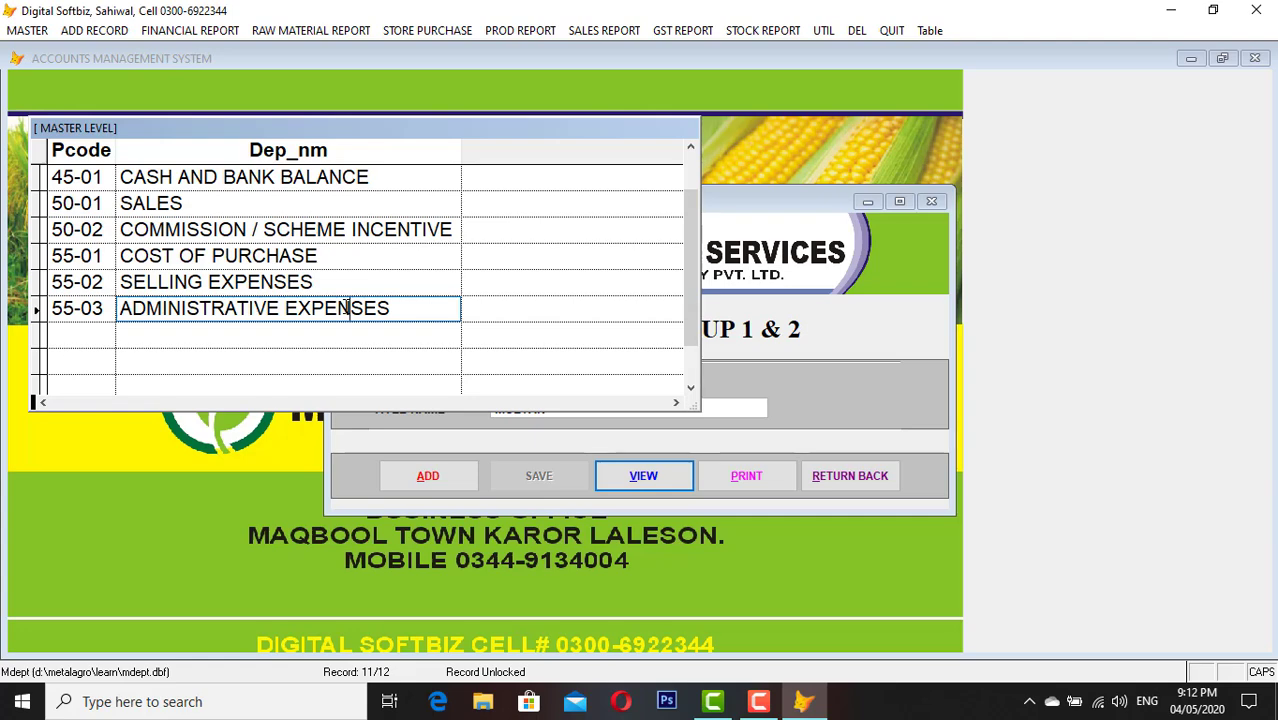
pyautogui.press('Escape')
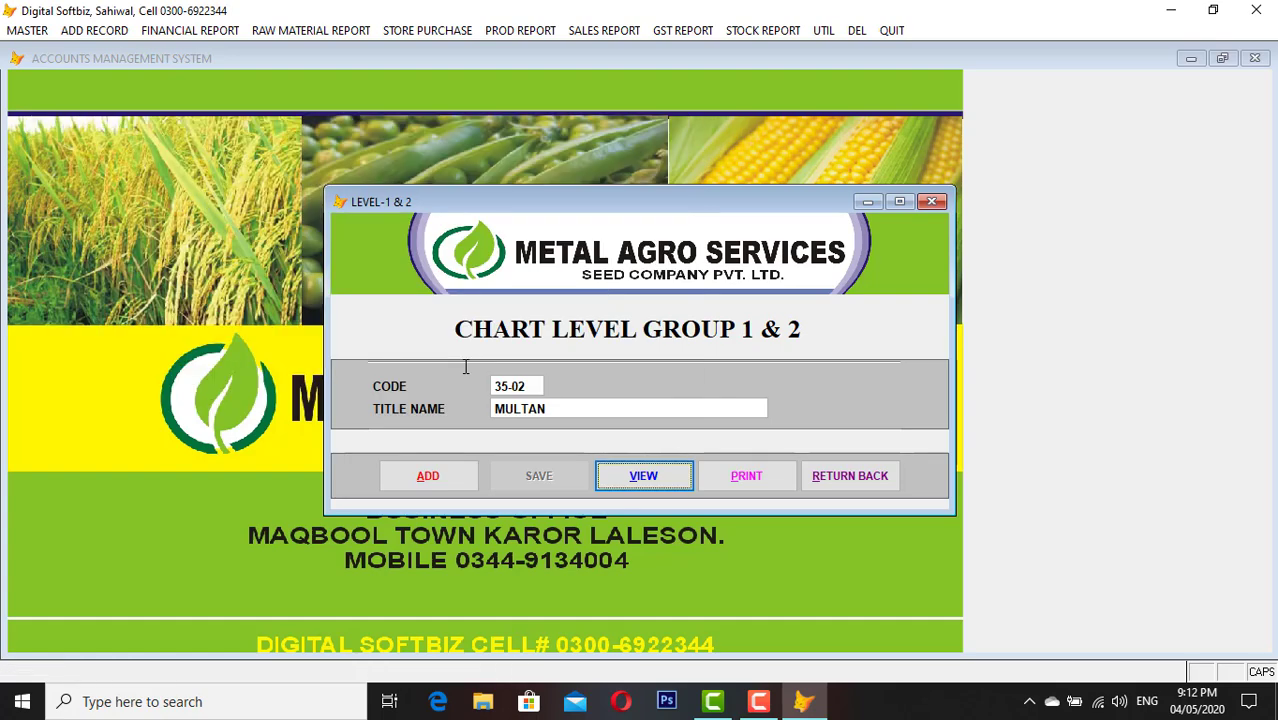
pyautogui.click(849, 476)
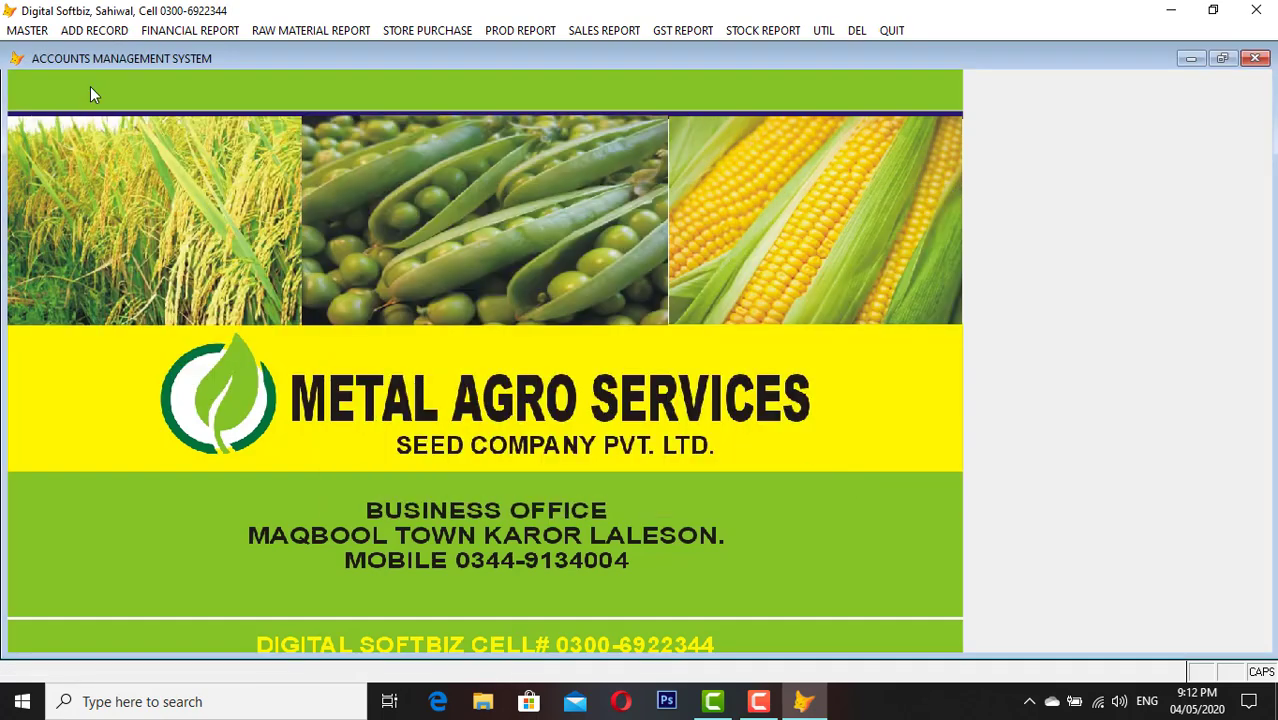
# Start a new chart of accounts record with code 31-01-0001 and title SYGENTA
pyautogui.click(35, 30)
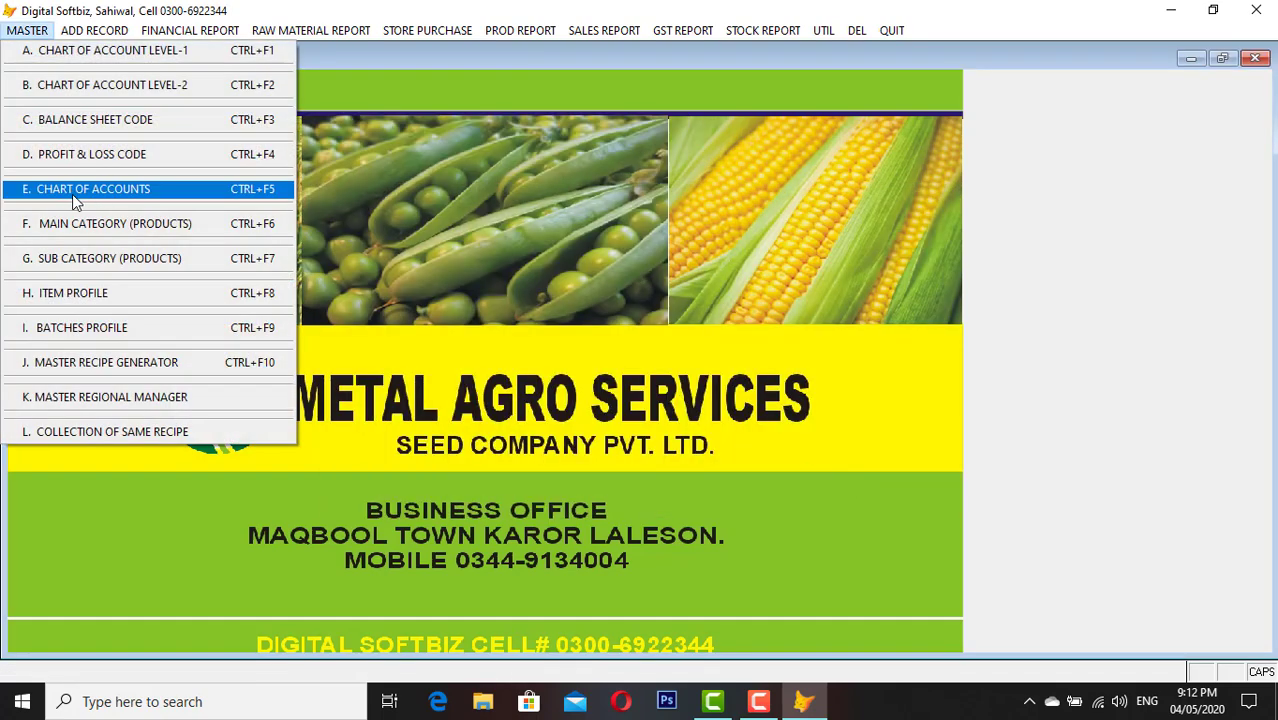
pyautogui.click(135, 191)
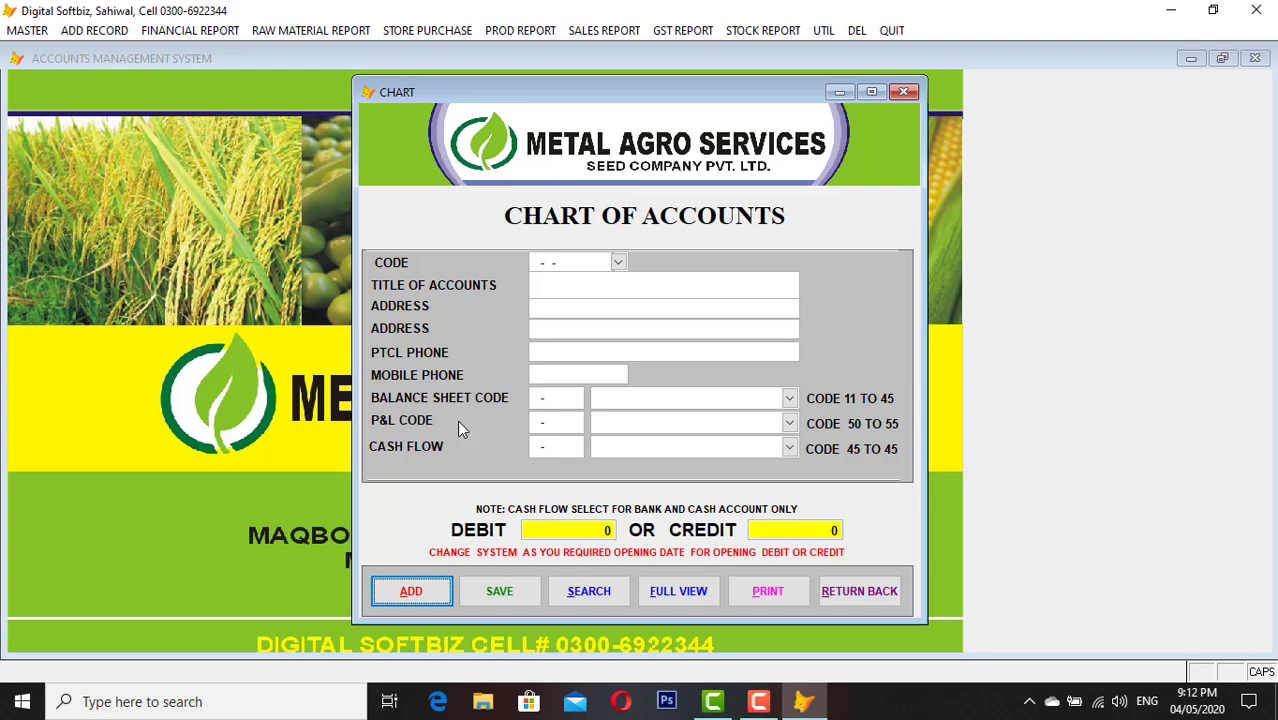
pyautogui.click(416, 591)
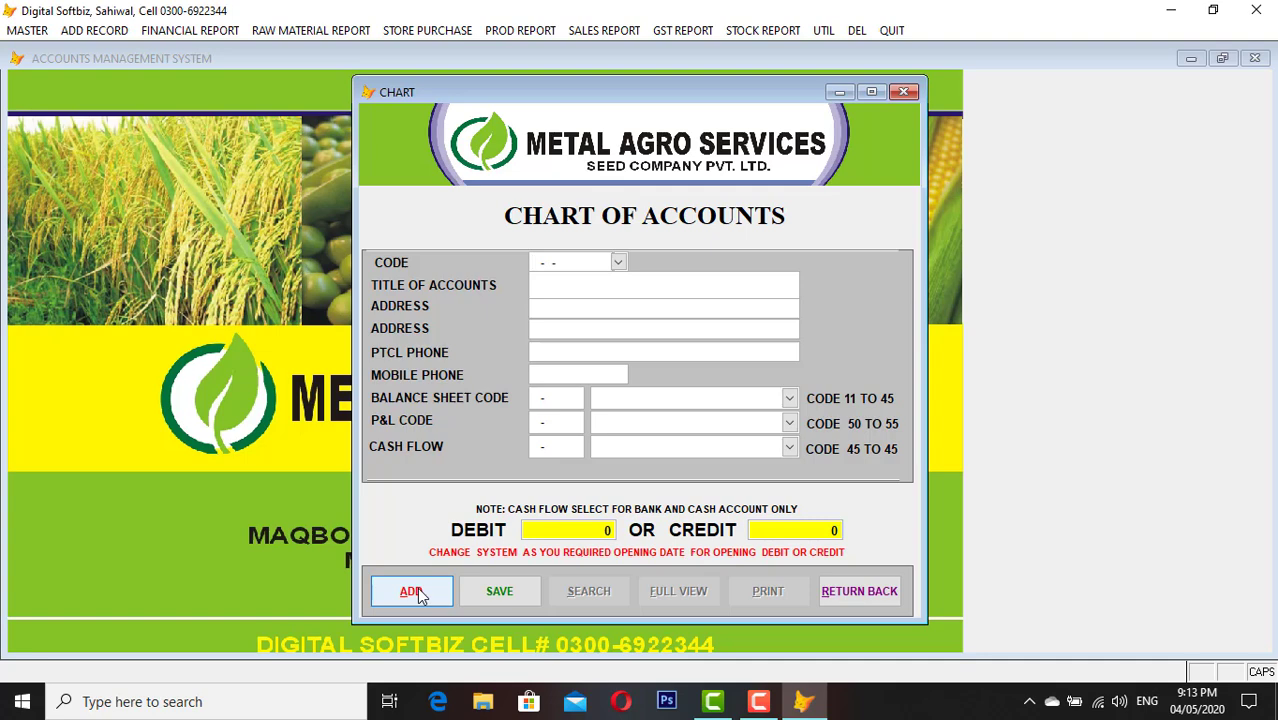
pyautogui.write('2')
pyautogui.press('BackSpace')
pyautogui.write('31-01-000')
pyautogui.write('SYGENTA')
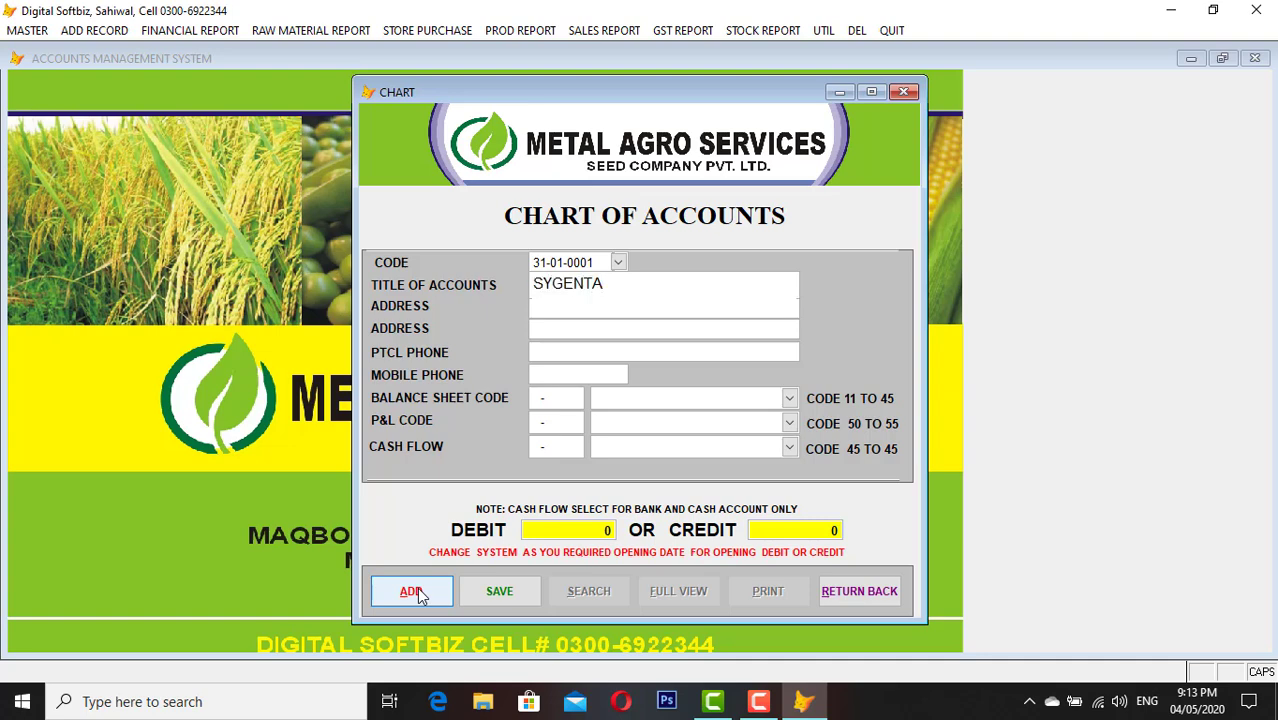
# Enter KARACHI as the SYGENTA account's address and fill in its mobile phone number
pyautogui.press('Return')
pyautogui.write('KARACHU')
pyautogui.press('BackSpace')
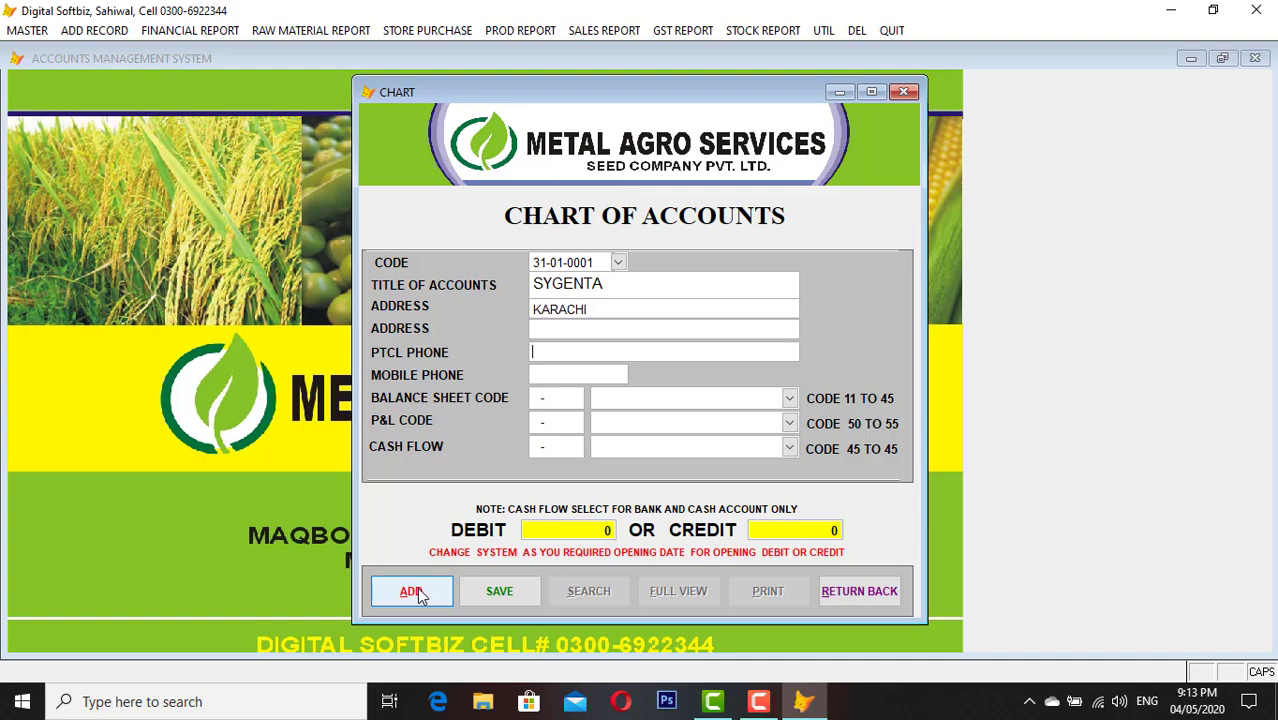
pyautogui.press('Return')
pyautogui.write('0333333')
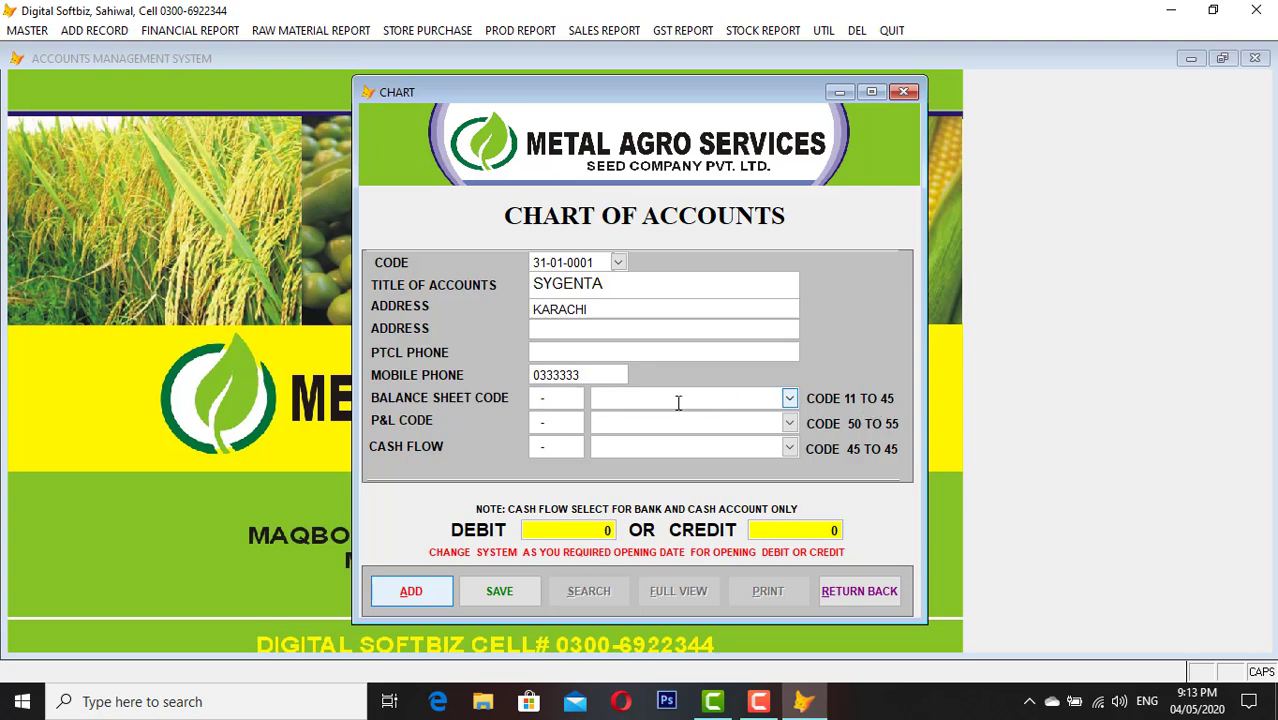
# Assign the SYGENTA account to the SUPPLIER PAYABLE balance sheet code
pyautogui.click(789, 398)
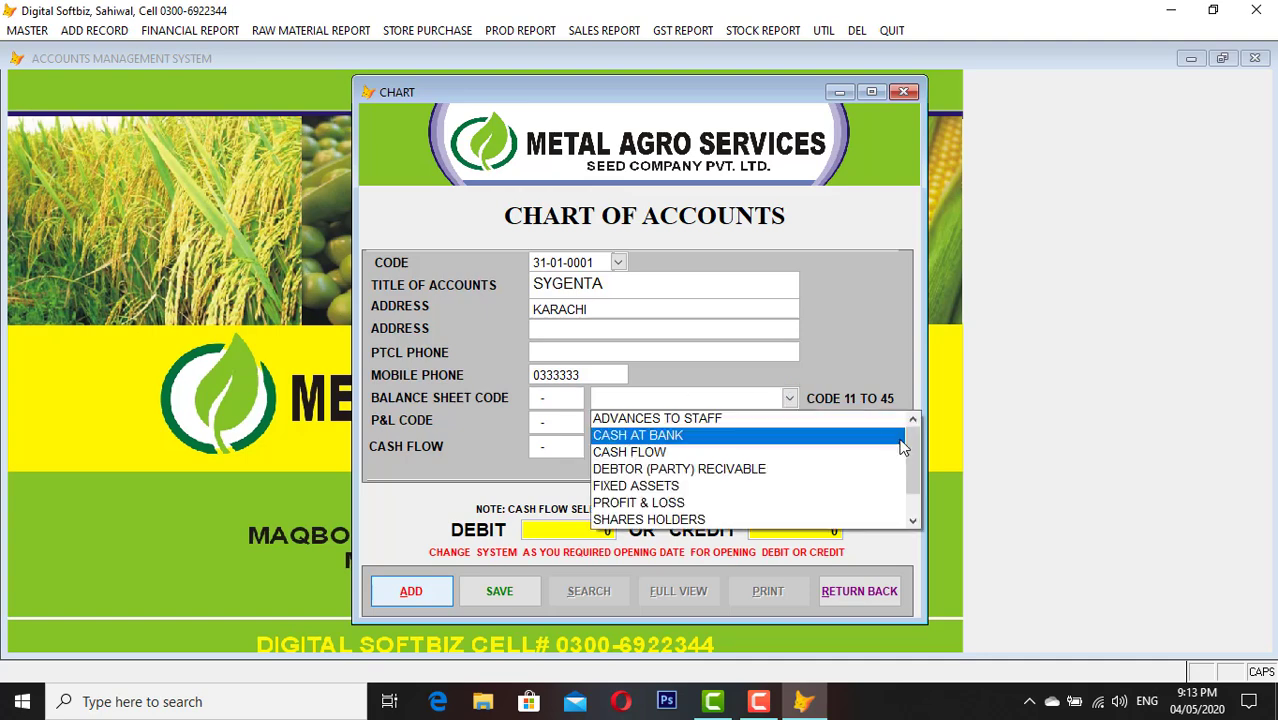
pyautogui.scroll(-1, 913, 463)
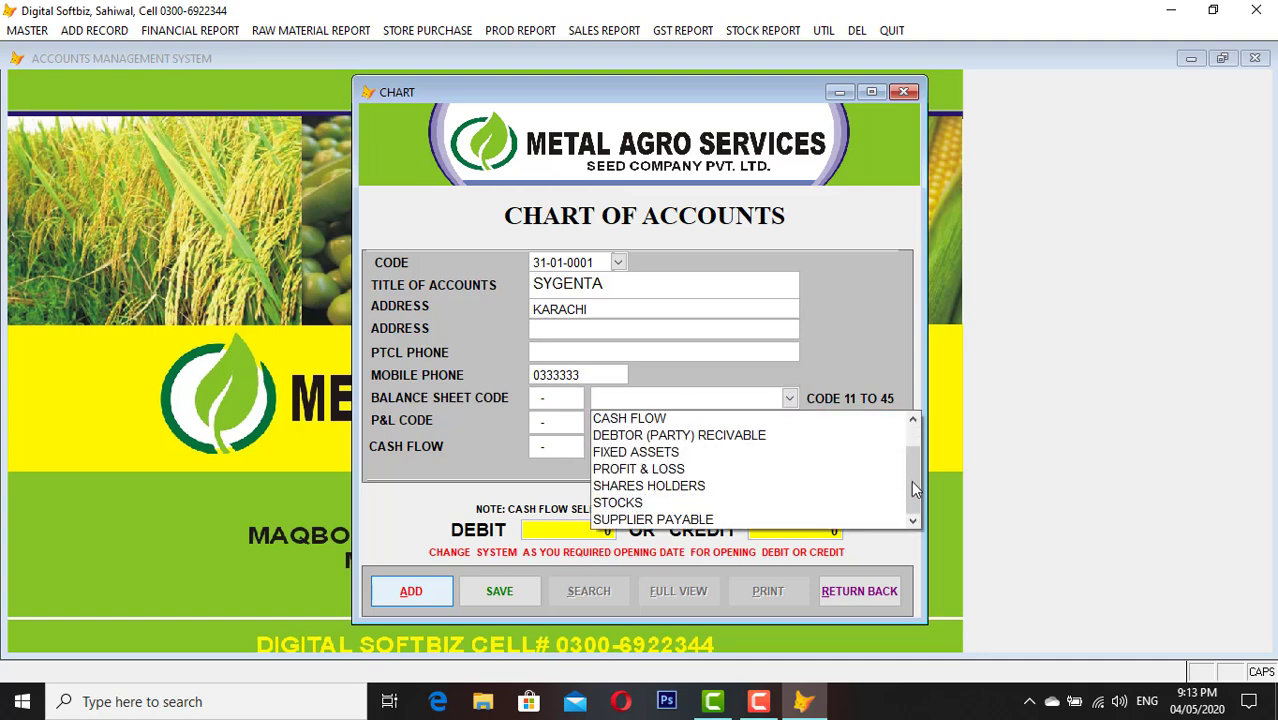
pyautogui.click(658, 520)
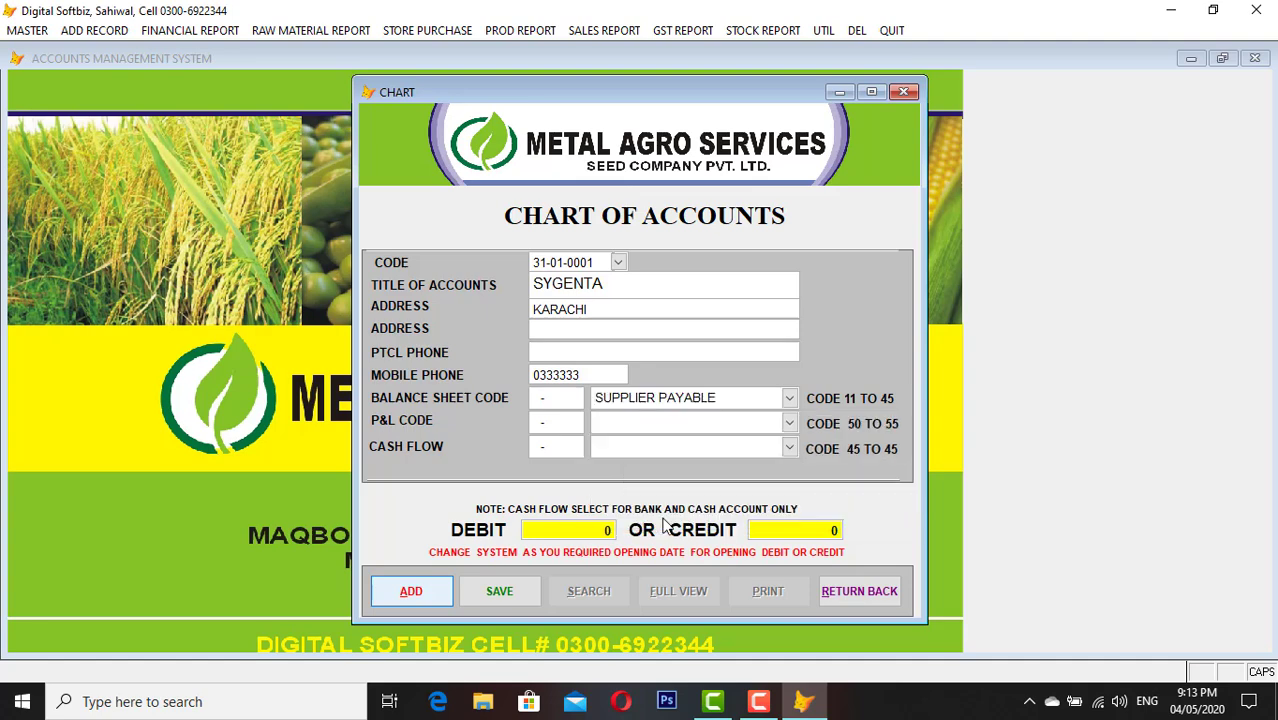
pyautogui.press('Return')
pyautogui.press('Return')
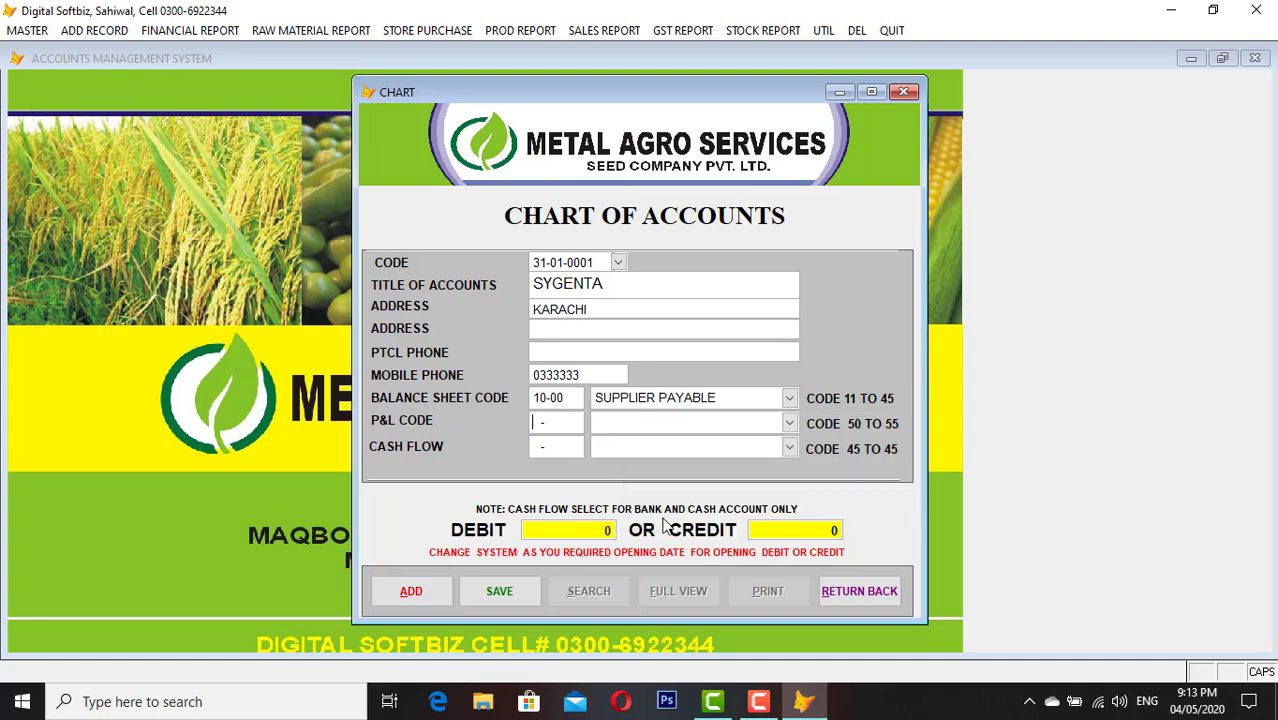
# Give the SYGENTA account an opening credit of 100,000, save it, and close the chart of accounts form
pyautogui.press('Return')
pyautogui.press('Return')
pyautogui.press('Return')
pyautogui.write('100,000')
pyautogui.press('Return')
pyautogui.press('Return')
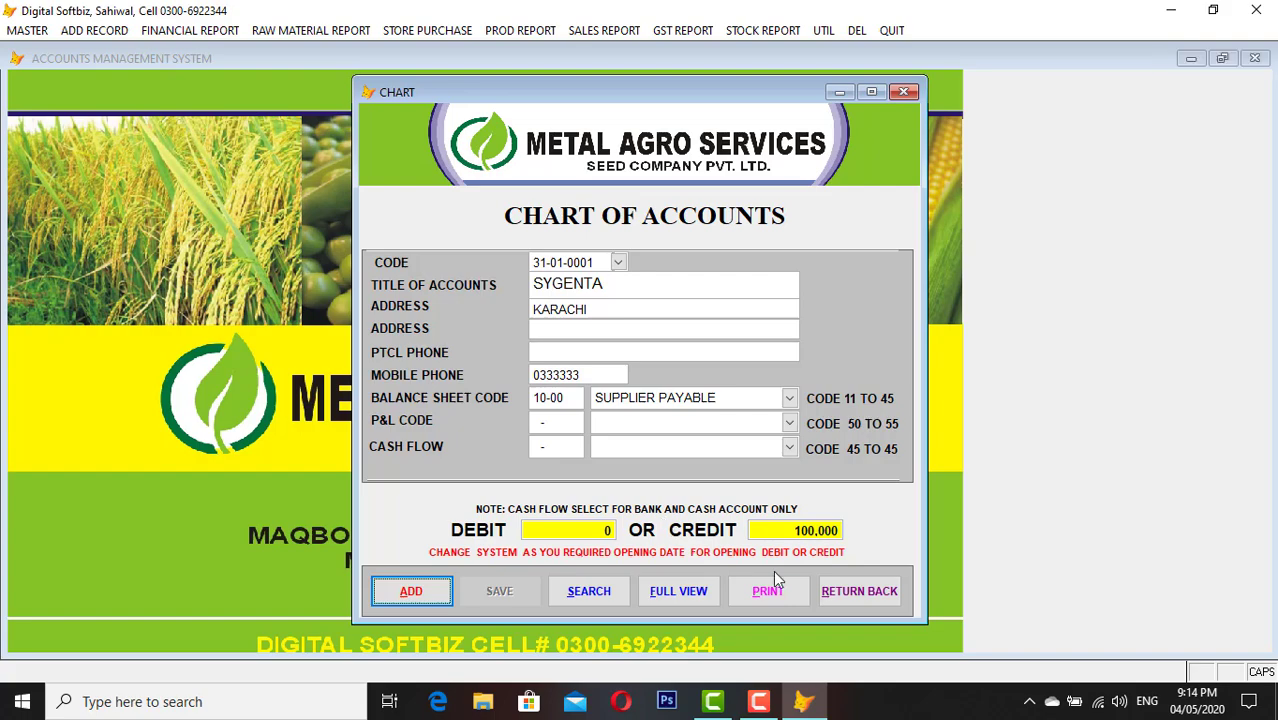
pyautogui.click(855, 592)
# Preview the SYGENTA account's ledger on screen, finding the account by the name SY, and close the report
pyautogui.click(205, 30)
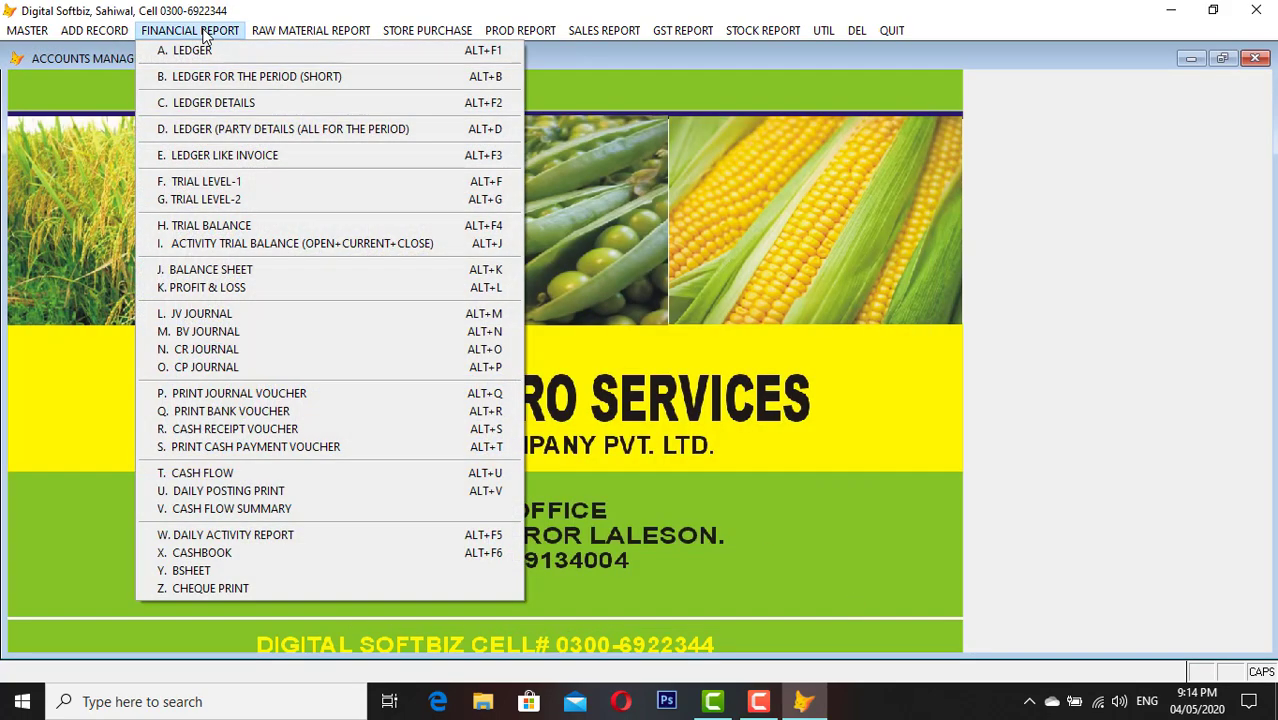
pyautogui.click(215, 46)
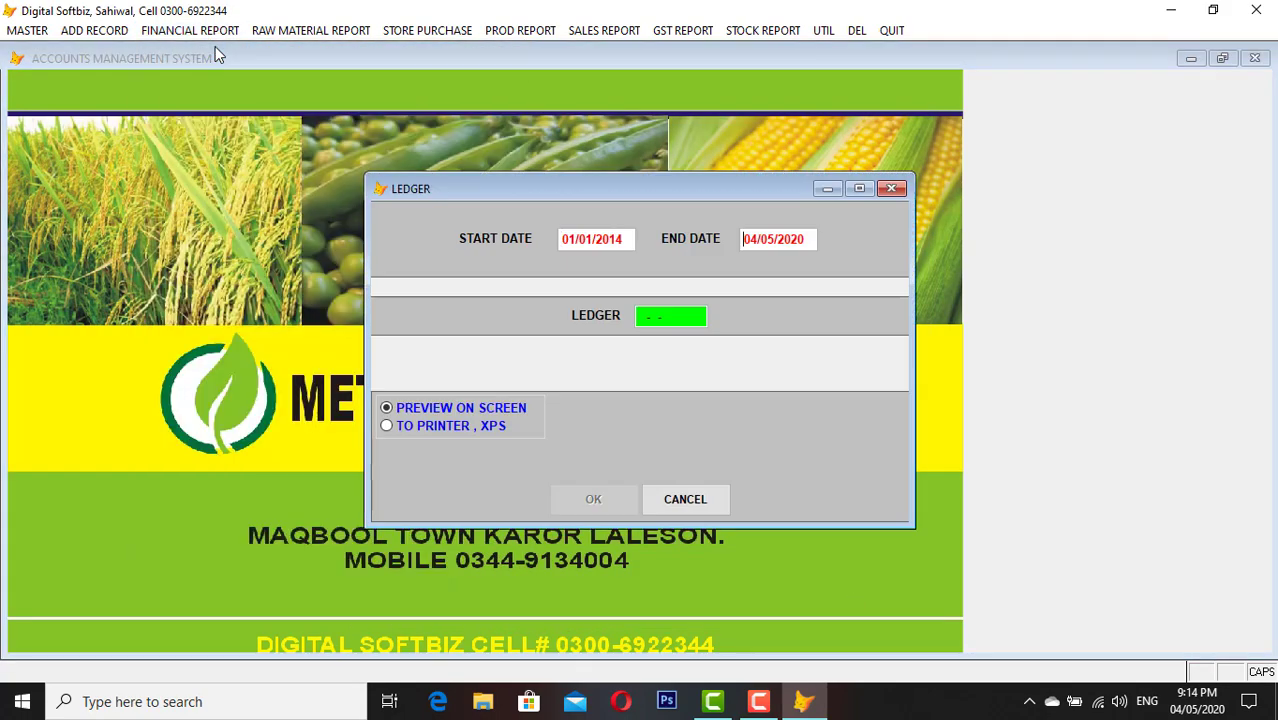
pyautogui.press('F1')
pyautogui.write('SY')
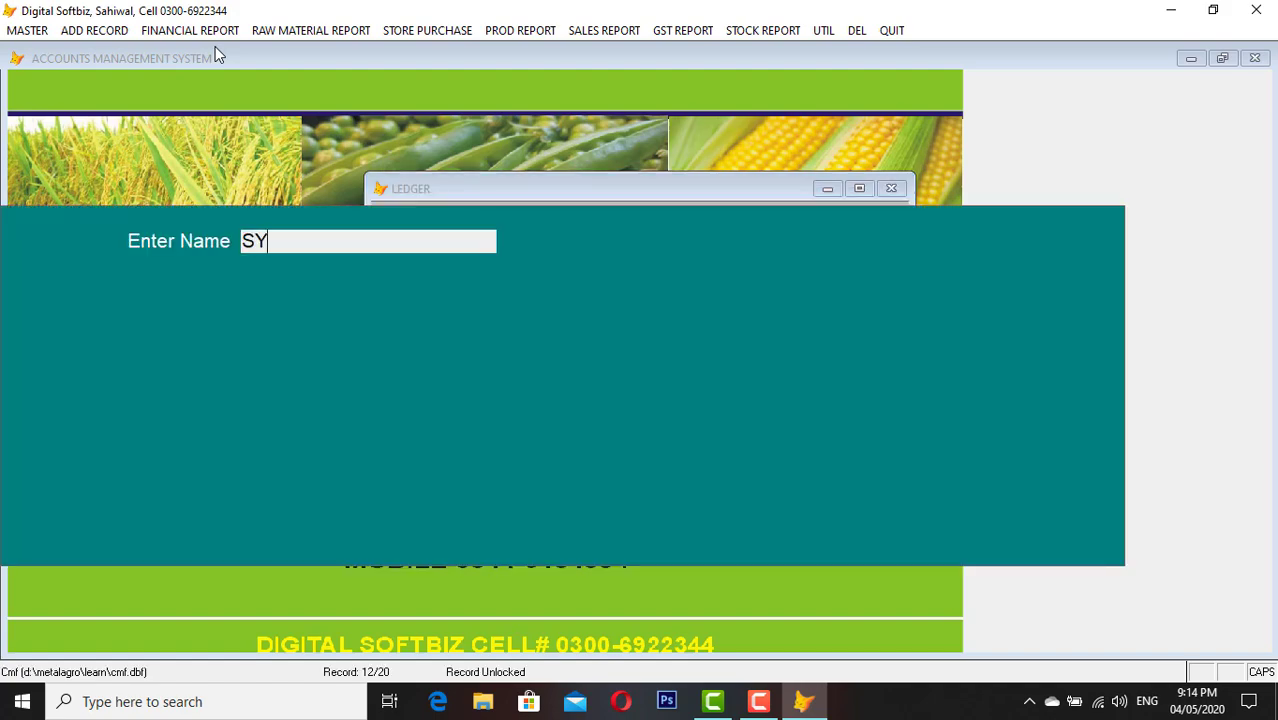
pyautogui.press('Return')
pyautogui.press('Return')
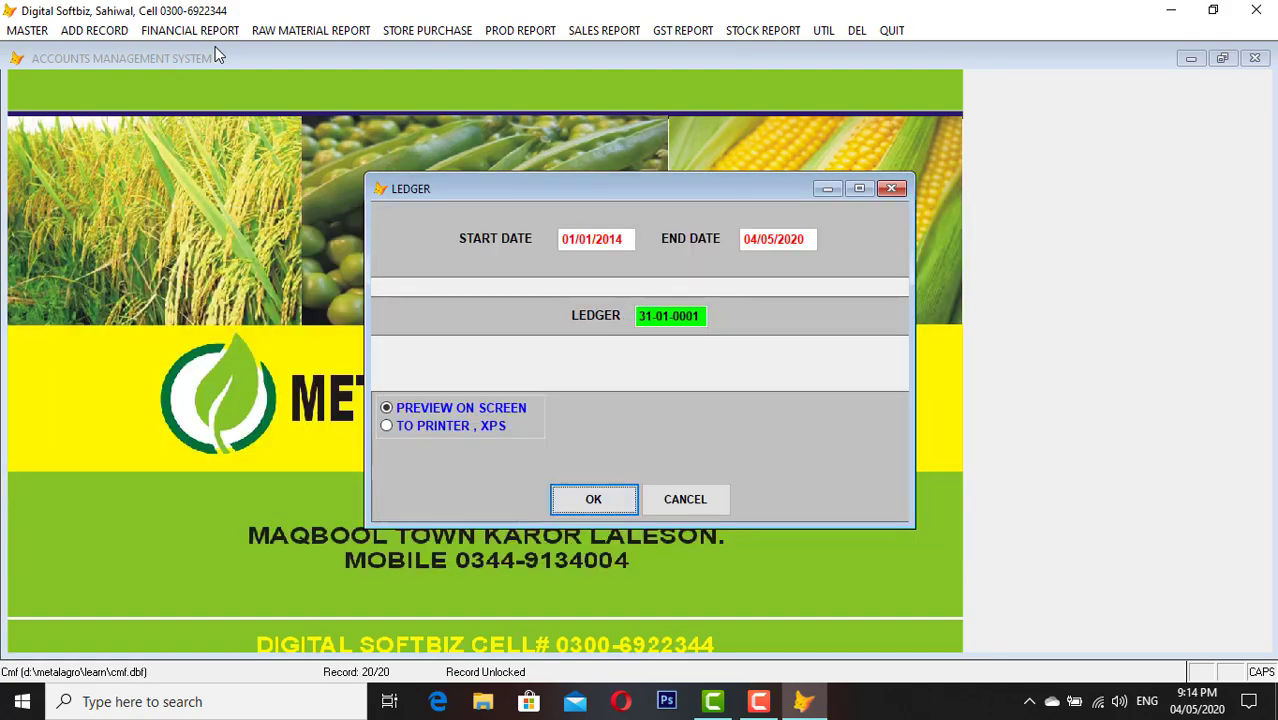
pyautogui.press('Return')
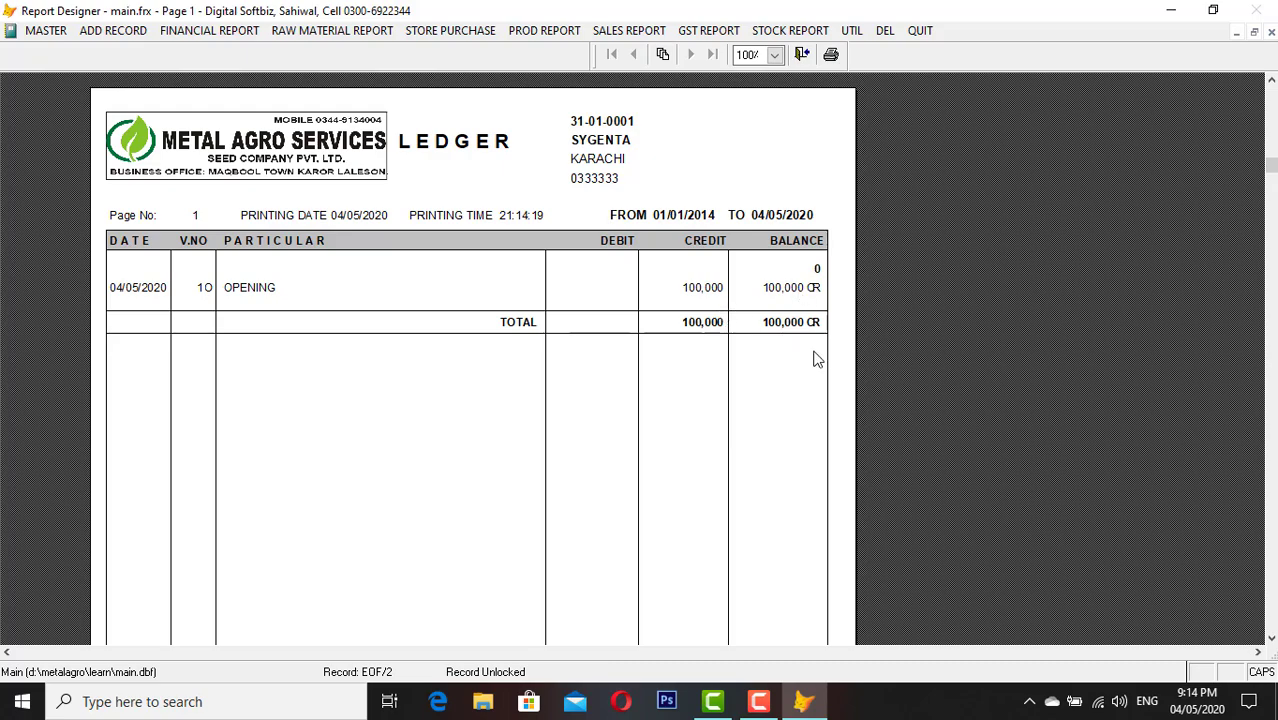
pyautogui.press('Escape')
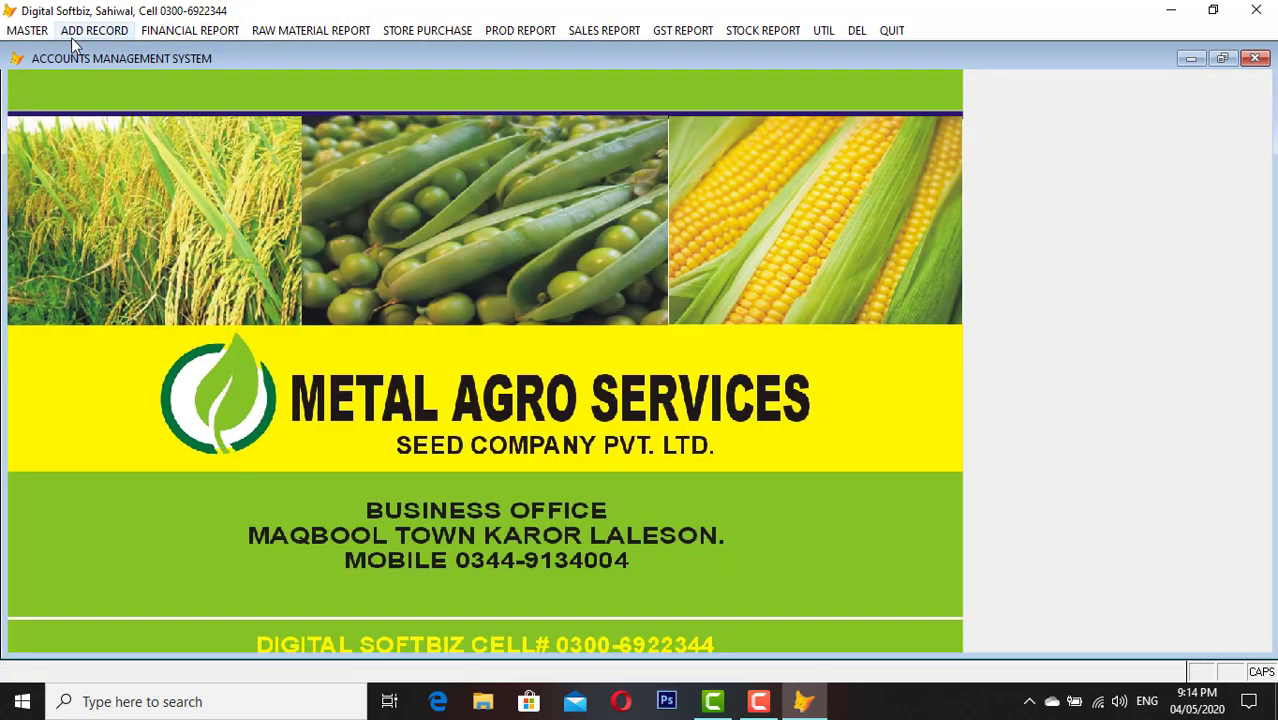
# Start another chart of accounts record with the Receivable code 35-01-0001
pyautogui.click(27, 30)
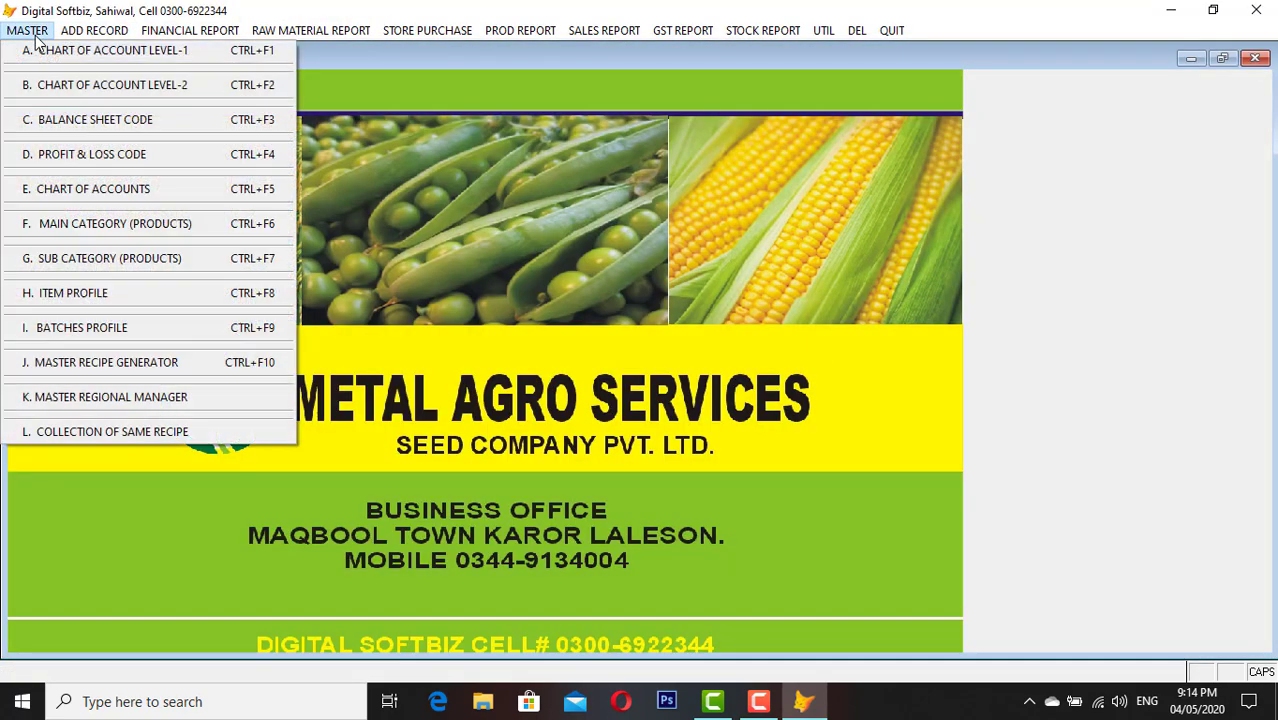
pyautogui.click(112, 196)
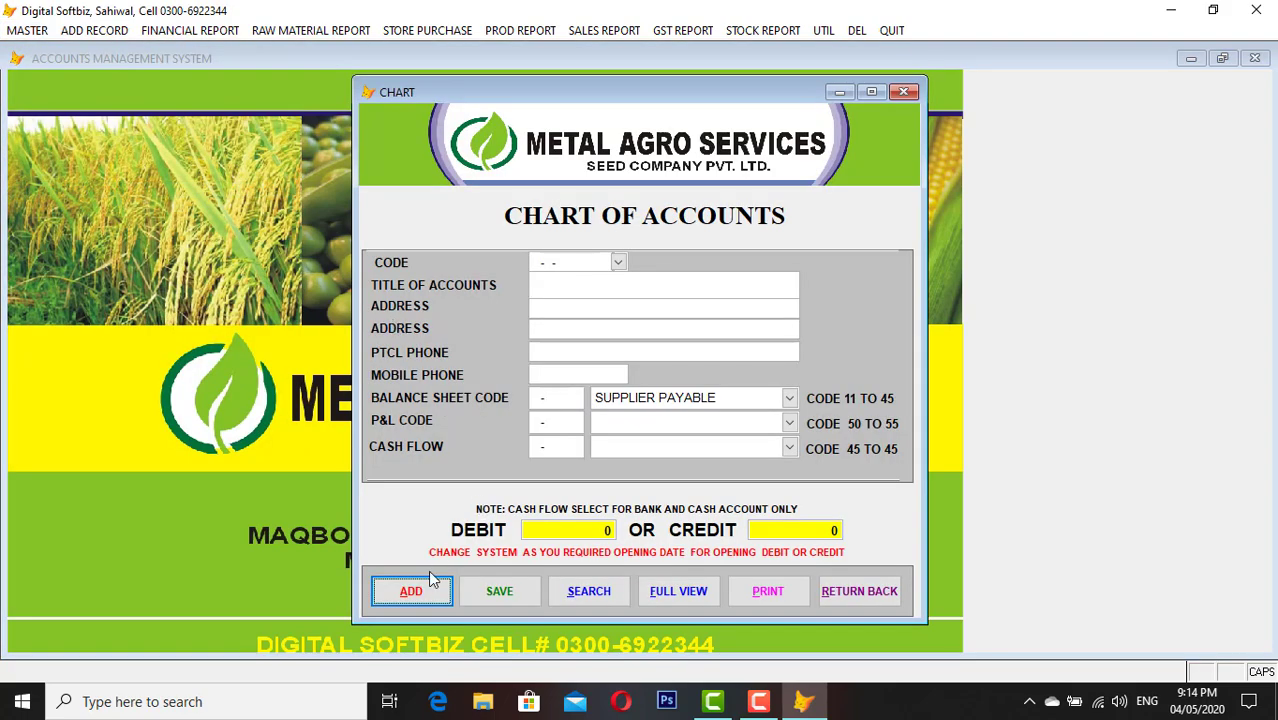
pyautogui.click(425, 592)
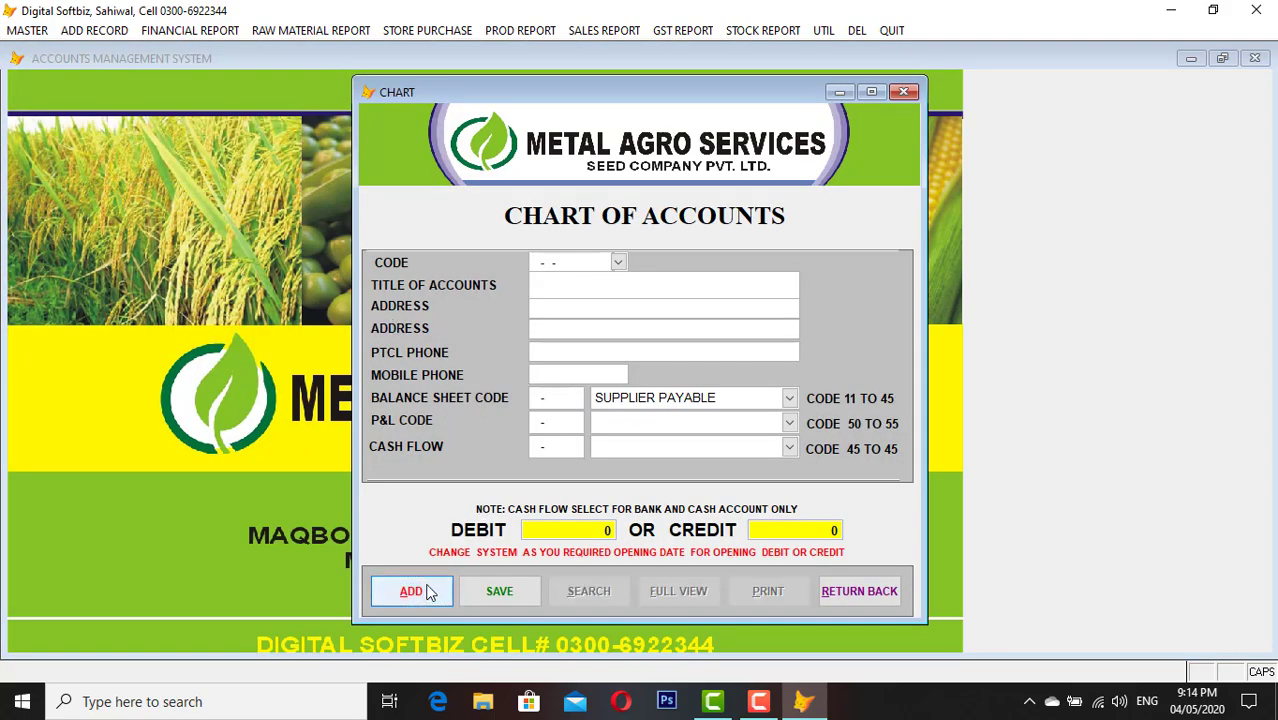
pyautogui.write('31-01-')
pyautogui.write('000')
pyautogui.write('2')
pyautogui.press('Left')
pyautogui.press('Left')
pyautogui.press('Left')
pyautogui.press('Left')
pyautogui.press('Left')
pyautogui.press('Left')
pyautogui.press('Left')
pyautogui.write('5-01-0001')
pyautogui.press('Return')
# Enter the customer's name as the account title and fill in the address and mobile phone number
pyautogui.write('ALI')
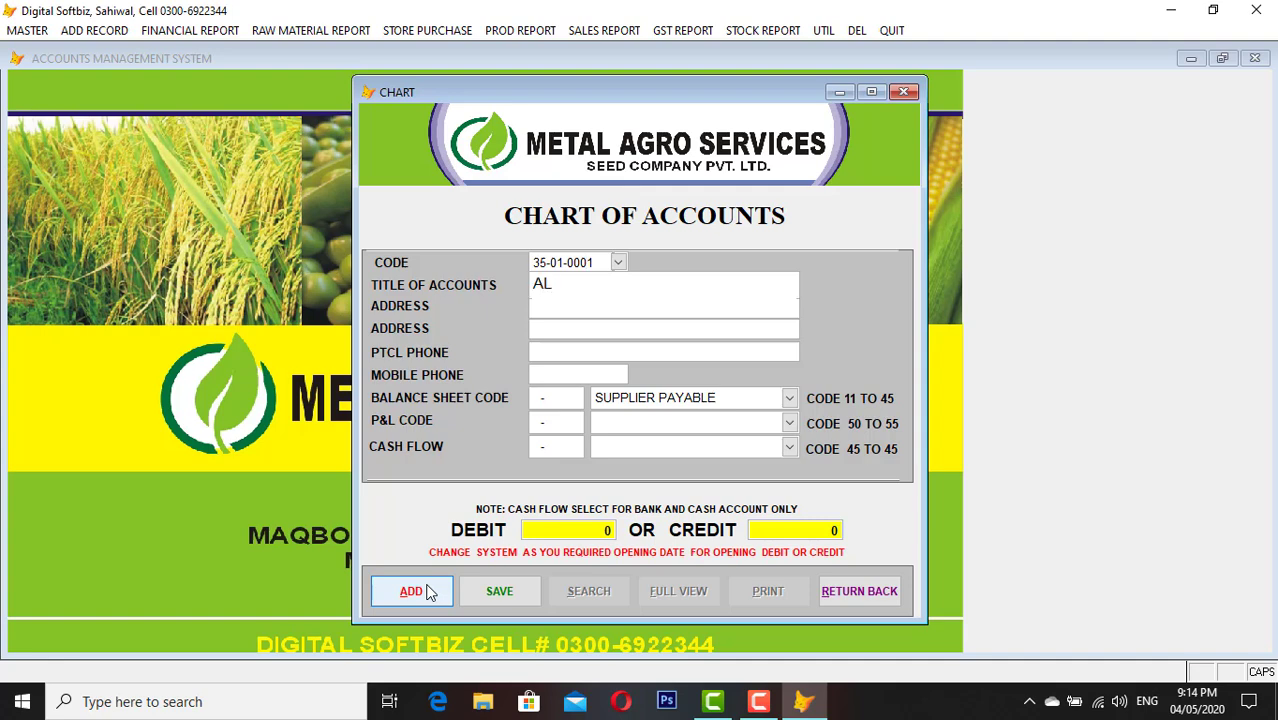
pyautogui.press('Return')
pyautogui.write('SAHIWAL')
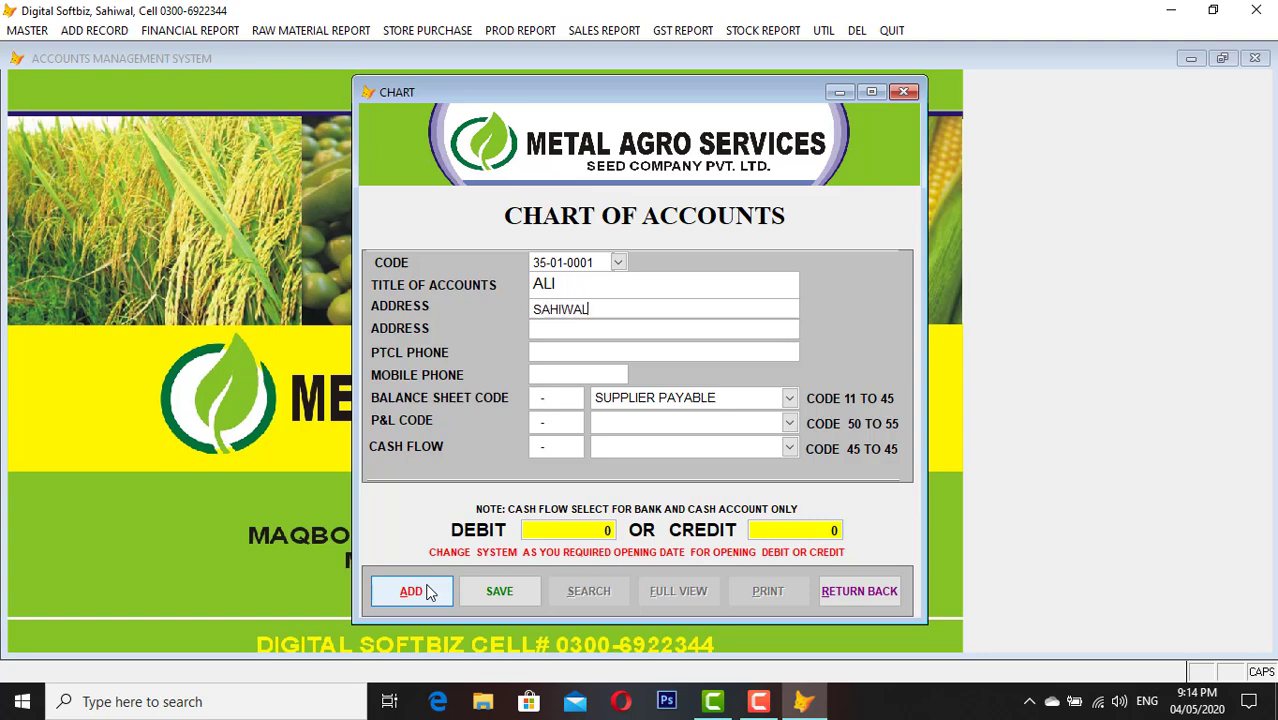
pyautogui.press('Return')
pyautogui.press('Return')
pyautogui.press('Return')
pyautogui.write('035555555')
pyautogui.press('Return')
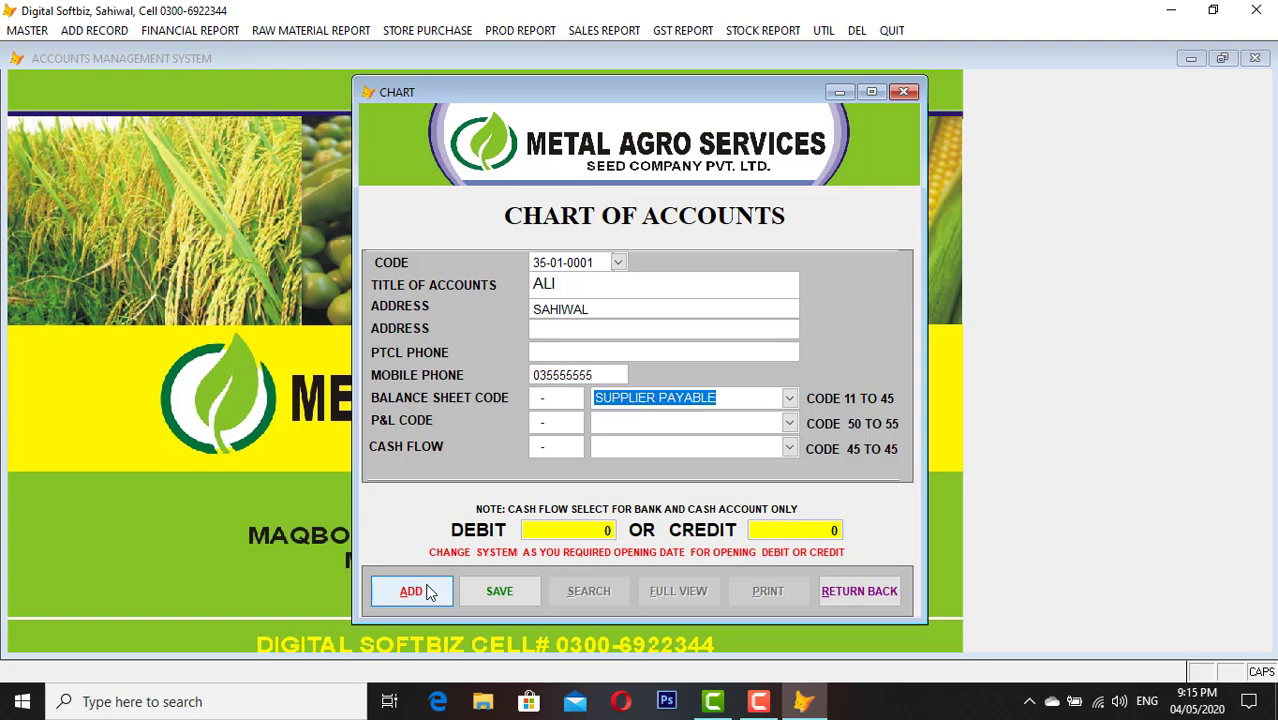
# Set the new customer account's balance sheet category to DEBTOR (PARTY) RECIVABLE, replacing the prefilled one
pyautogui.press('BackSpace')
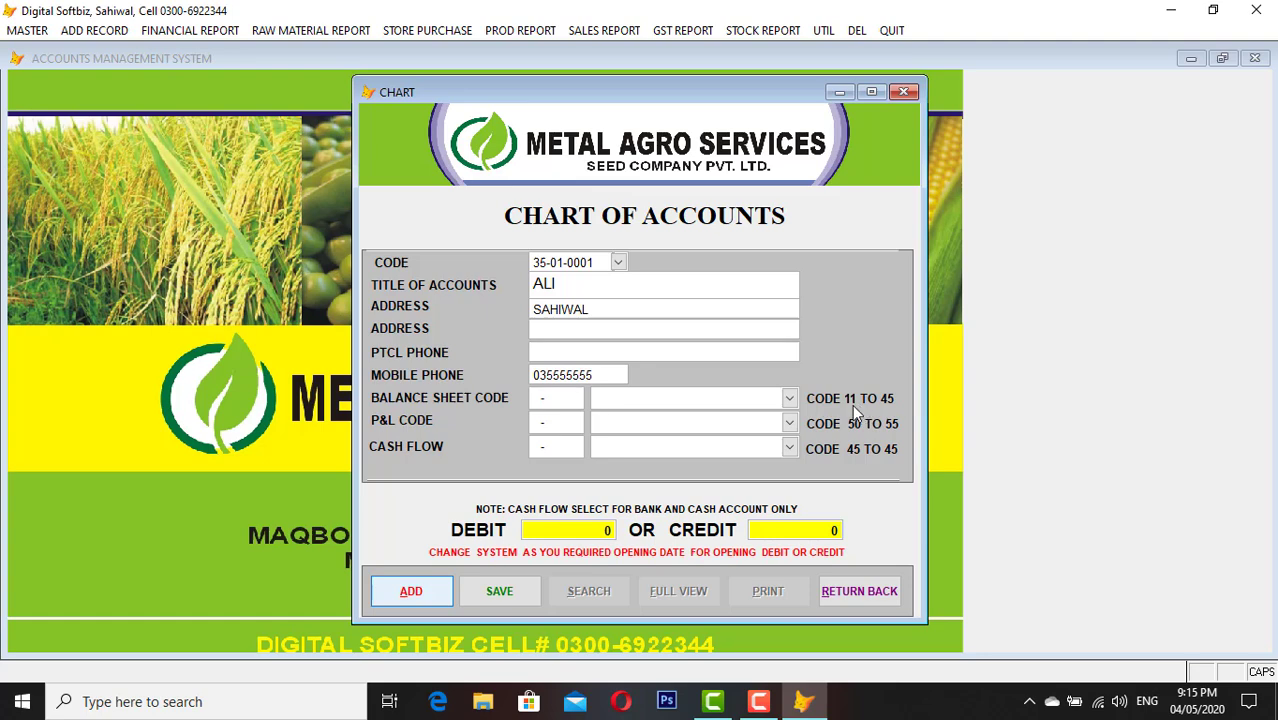
pyautogui.click(789, 400)
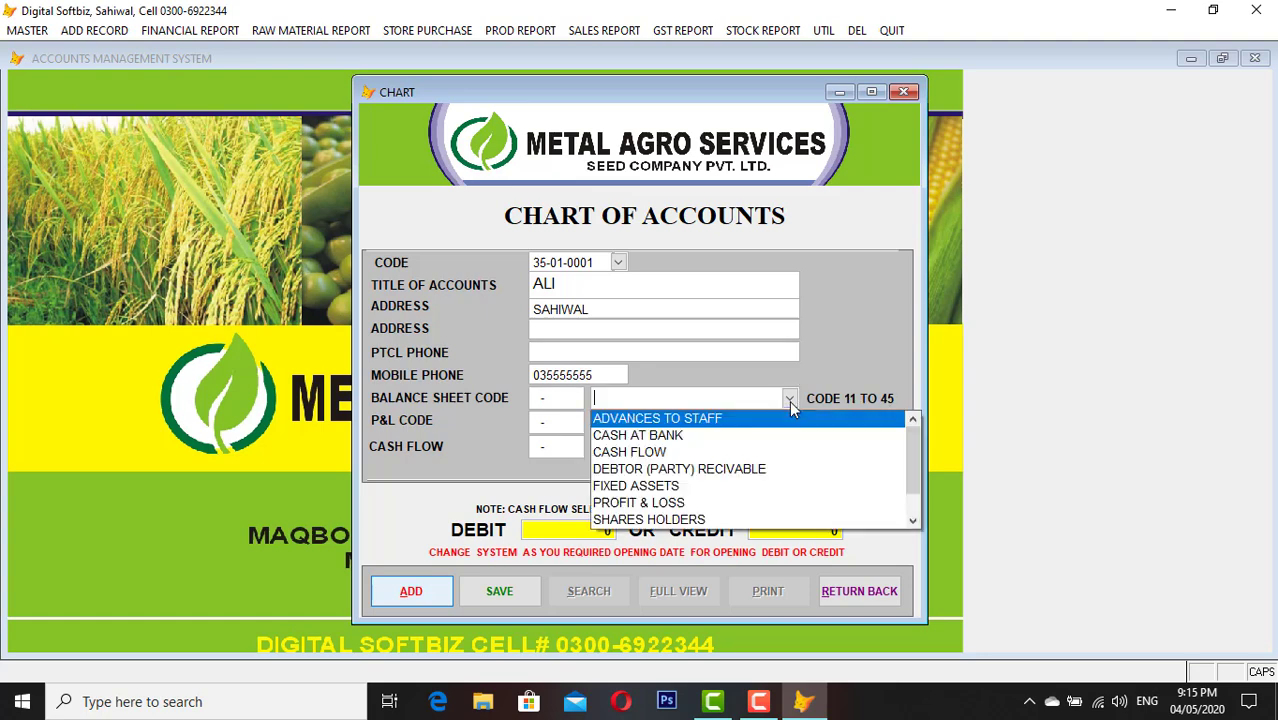
pyautogui.click(727, 470)
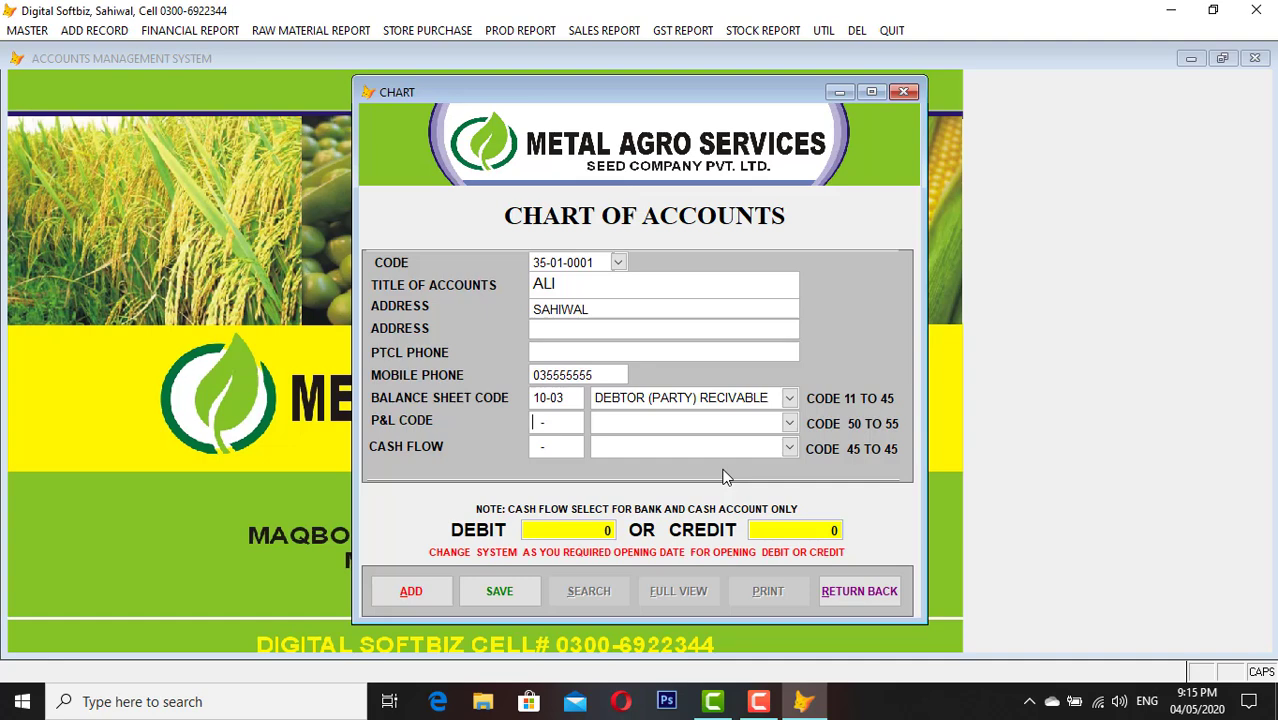
# Give the customer account an opening debit of 500,000, leaving the P&L and cash flow codes empty, and save it
pyautogui.press('Return')
pyautogui.press('Return')
pyautogui.press('Return')
pyautogui.press('Return')
pyautogui.write('500.00')
pyautogui.press('Return')
pyautogui.press('Return')
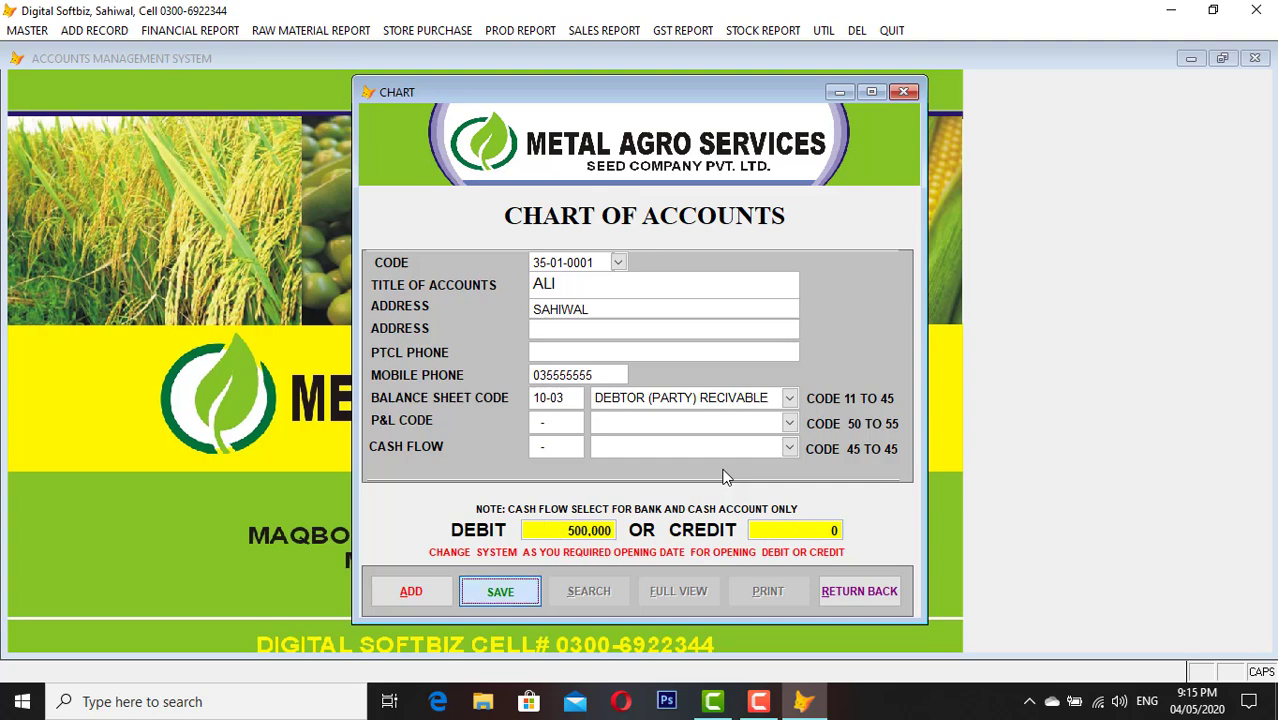
pyautogui.press('Return')
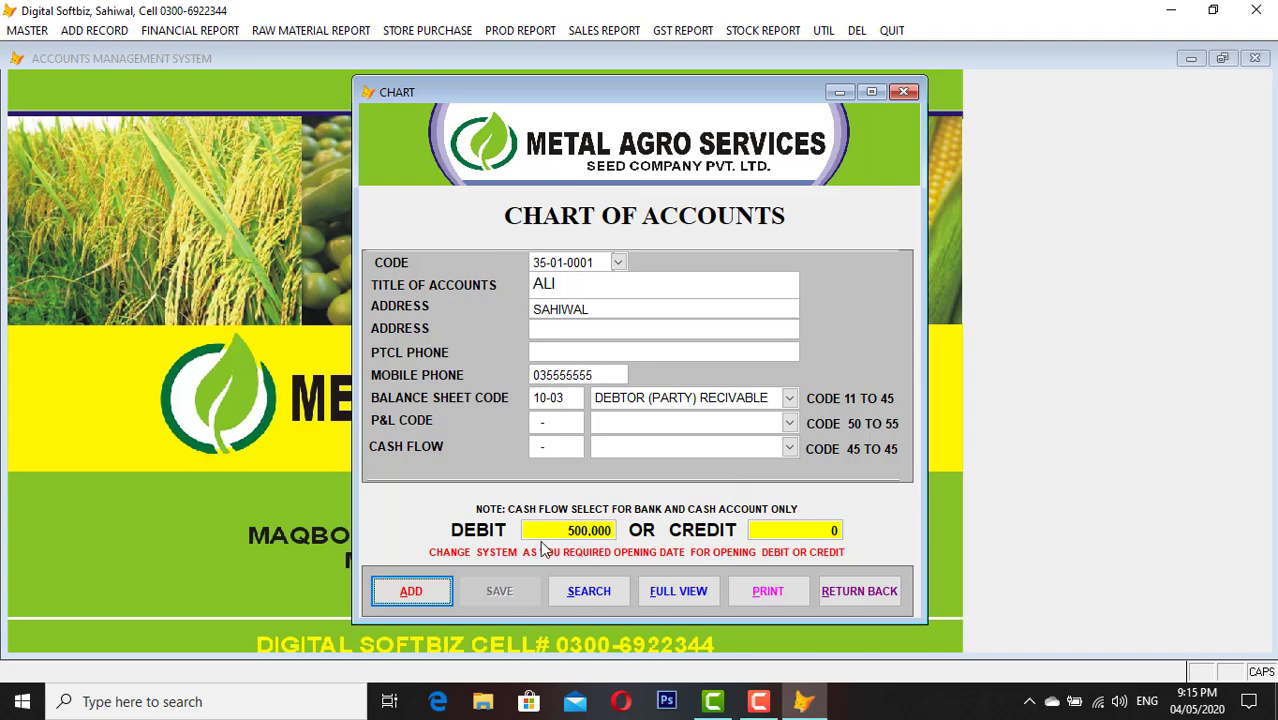
# Start another account record with the expense code 55-03-0001 and the title E BILL
pyautogui.click(411, 591)
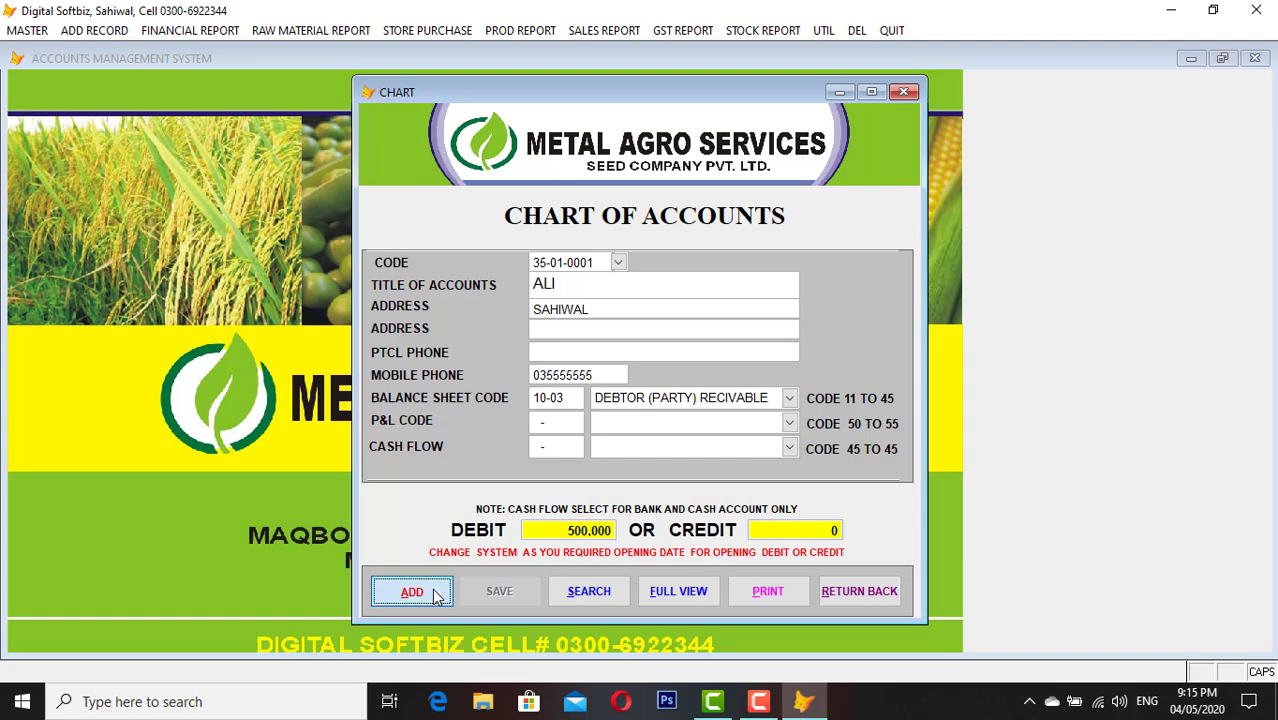
pyautogui.write('35-01-0002')
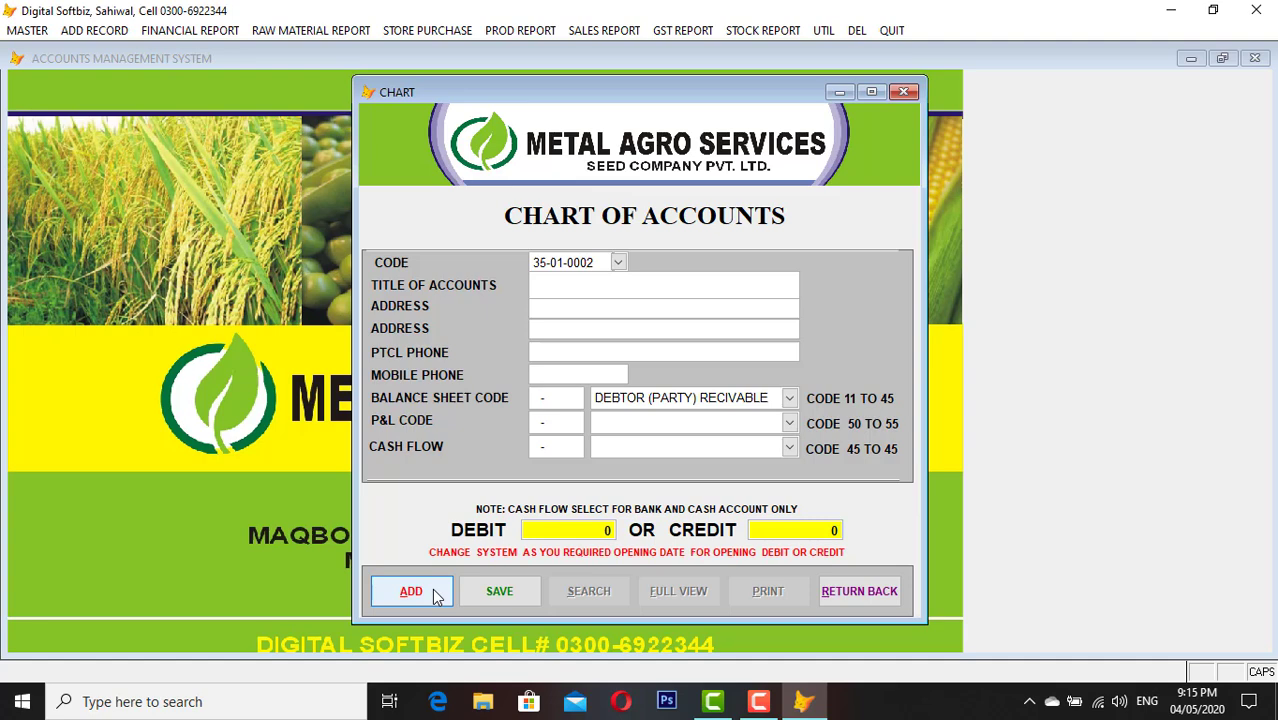
pyautogui.hotkey('shift', 'Home')
pyautogui.press('Delete')
pyautogui.write('55-03-0001')
pyautogui.press('Tab')
pyautogui.write('E')
pyautogui.write('ILL')
pyautogui.press('BackSpace')
pyautogui.press('BackSpace')
pyautogui.press('BackSpace')
pyautogui.write('BILL')
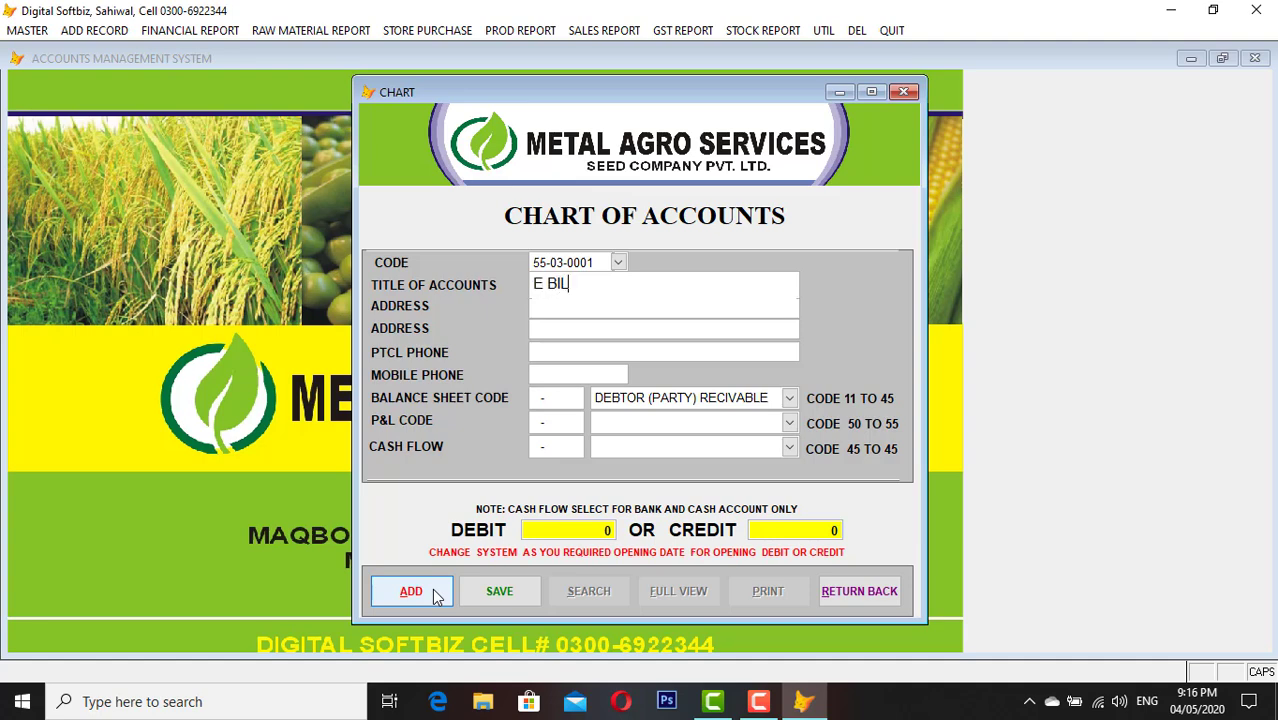
# Leave the E BILL account's address and phone fields blank and clear its prefilled balance sheet category
pyautogui.press('Return')
pyautogui.press('Return')
pyautogui.press('Return')
pyautogui.press('Return')
pyautogui.press('Return')
pyautogui.hotkey('shift', 'End')
pyautogui.press('Delete')
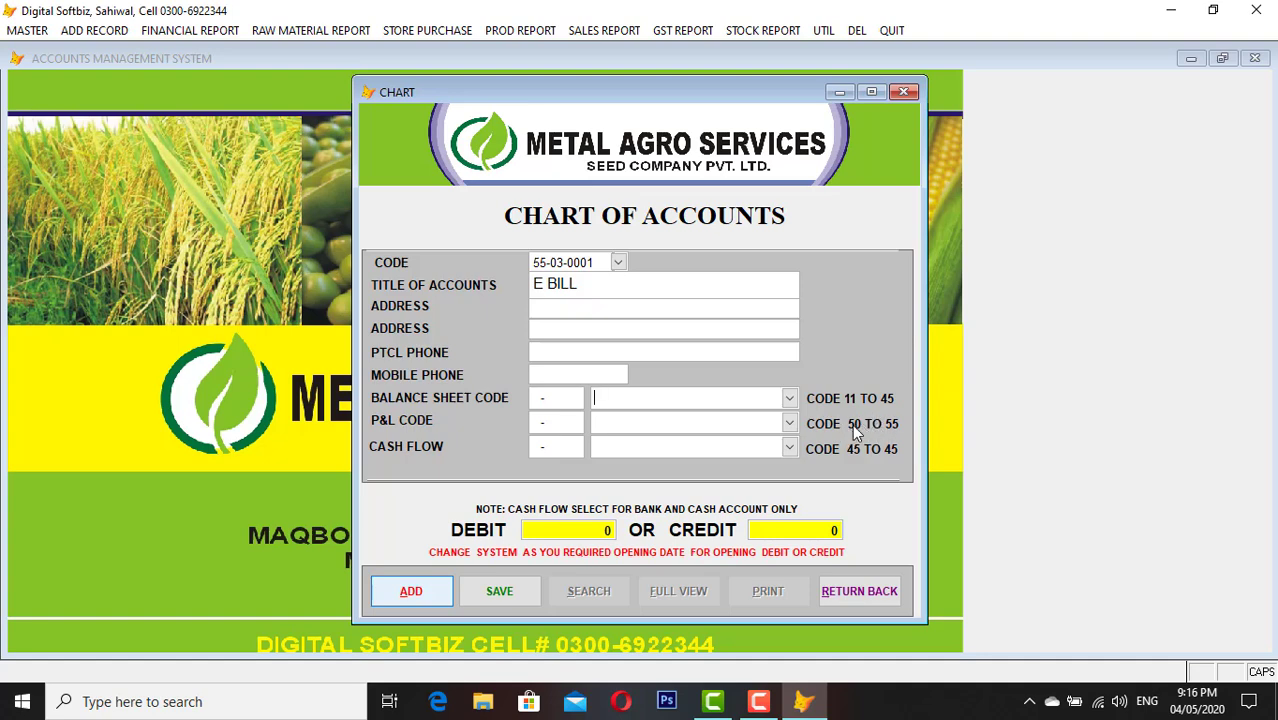
# Set the E BILL account's P&L category to ADMINISTRATIVE EXPENSES and save it without an opening balance
pyautogui.press('Tab')
pyautogui.press('Tab')
pyautogui.press('Tab')
pyautogui.press('Tab')
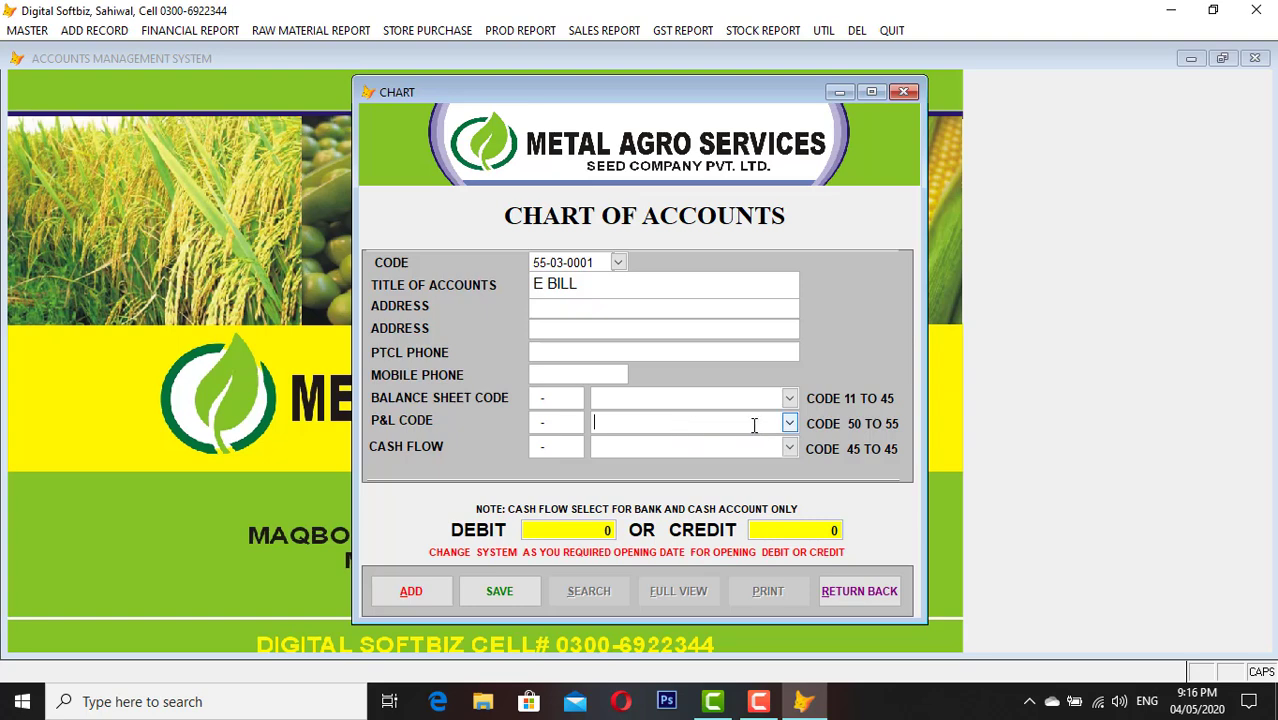
pyautogui.click(788, 422)
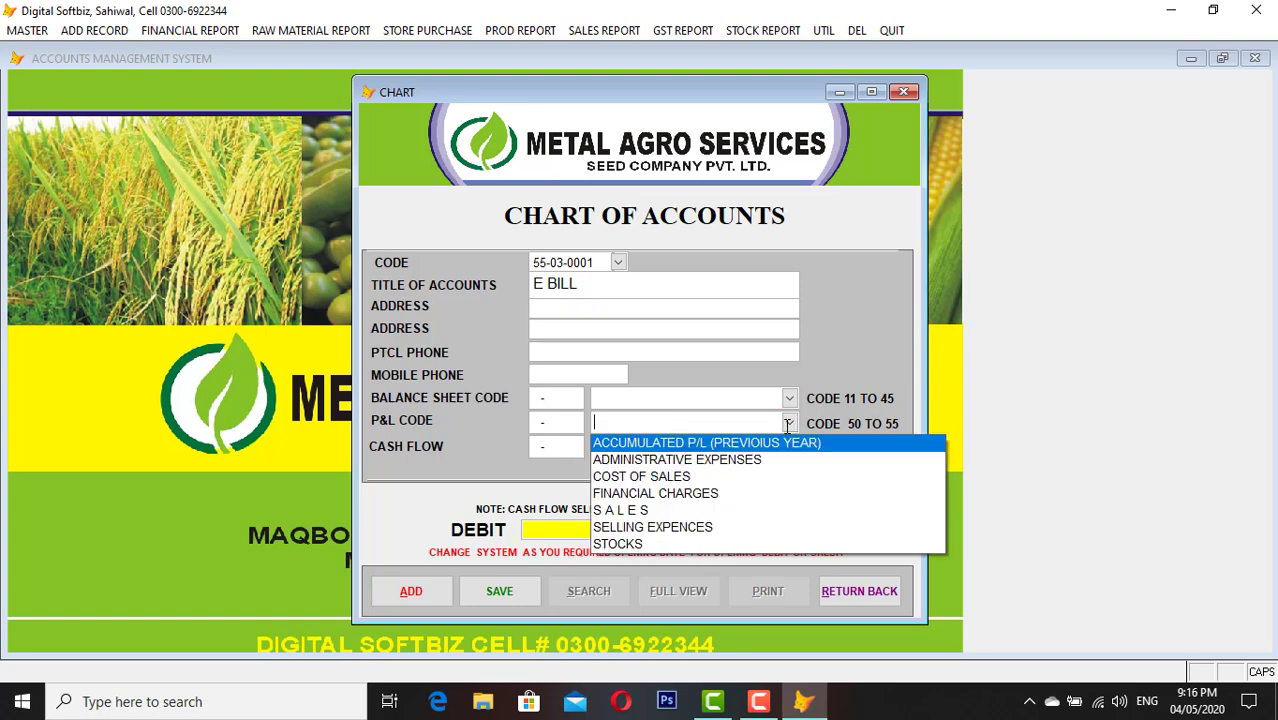
pyautogui.click(733, 461)
pyautogui.press('Return')
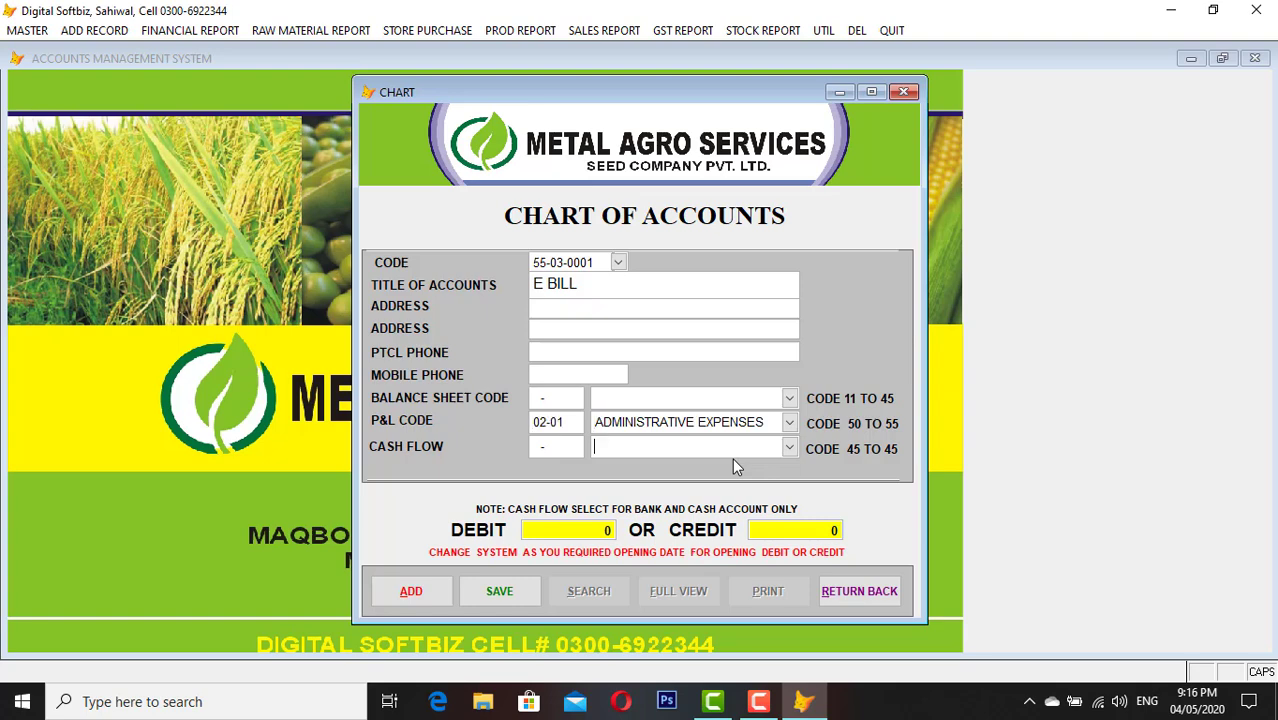
pyautogui.press('Return')
pyautogui.press('Return')
pyautogui.press('Return')
pyautogui.press('Return')
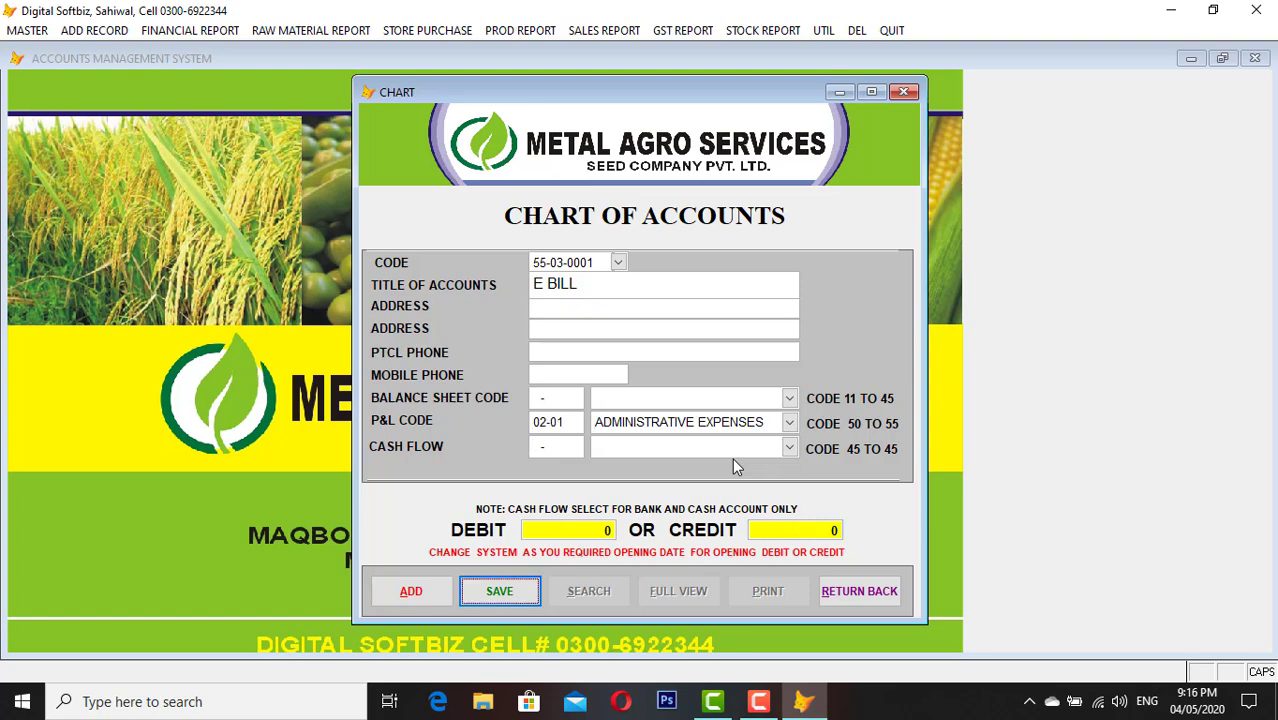
pyautogui.press('Return')
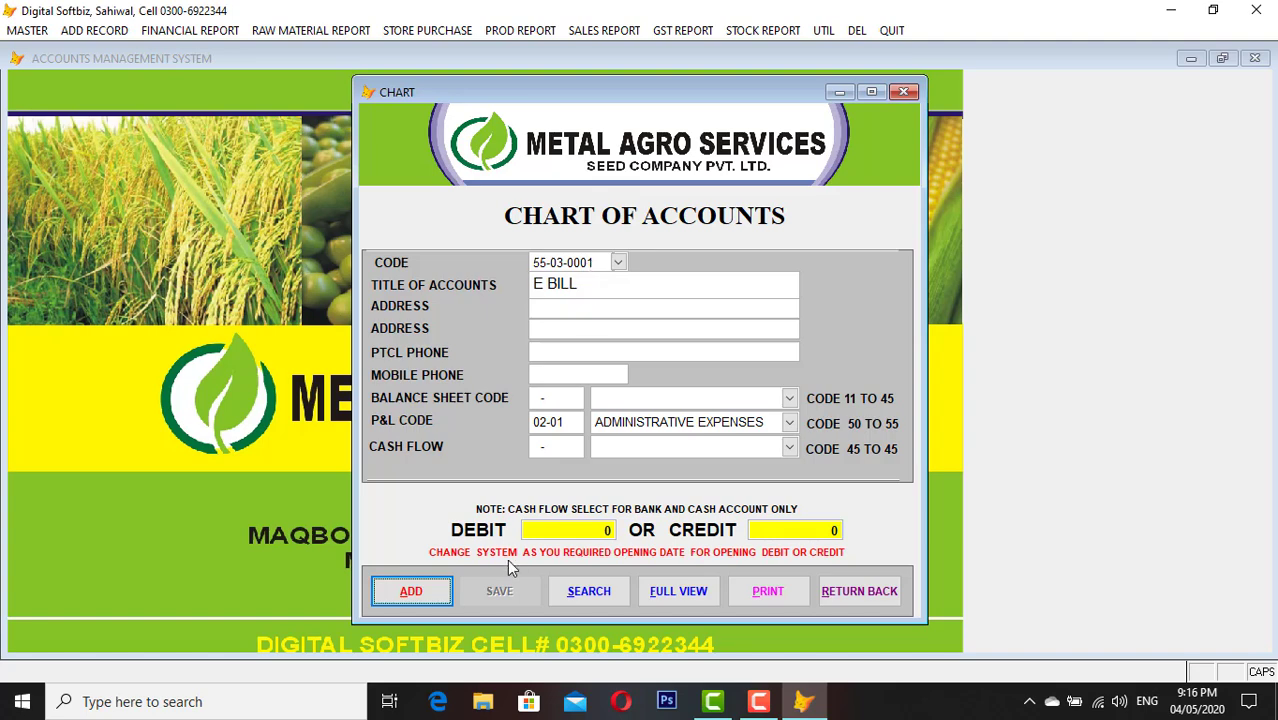
# Try to start a new account record with the code 45-01-0001
pyautogui.click(420, 595)
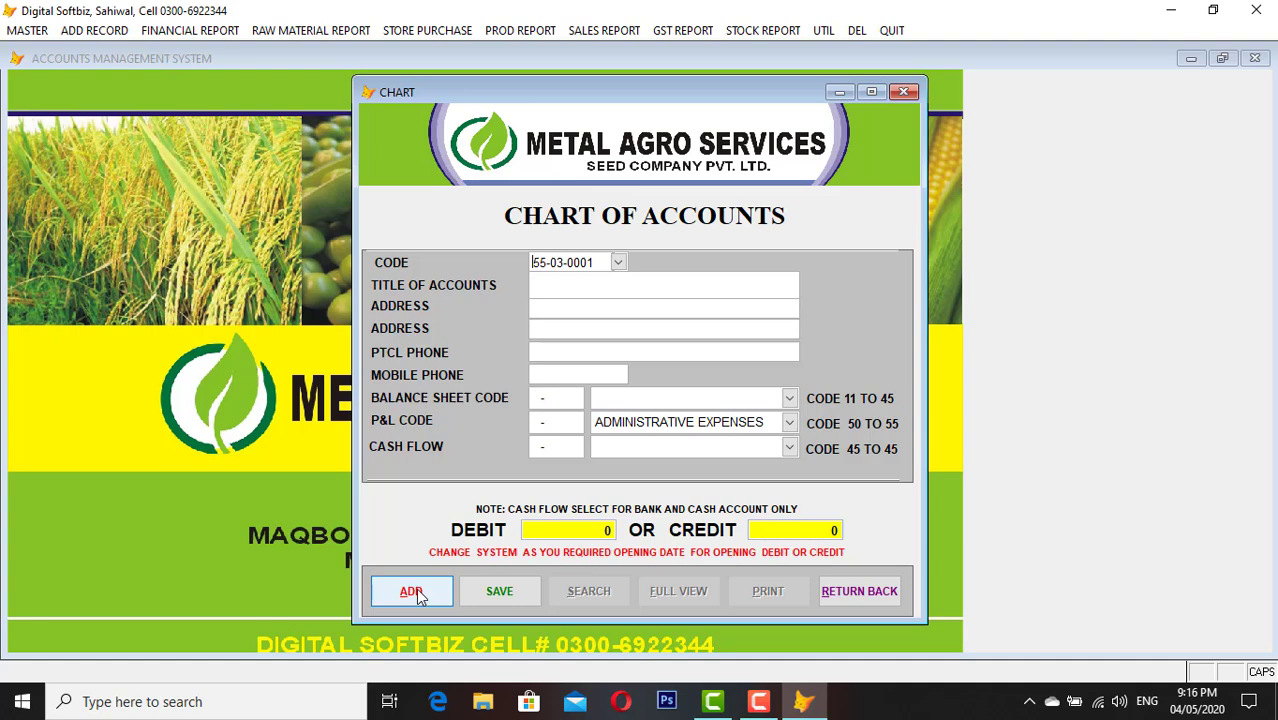
pyautogui.write('4500')
pyautogui.write('1')
pyautogui.write('0001')
pyautogui.click(418, 594)
pyautogui.press('Return')
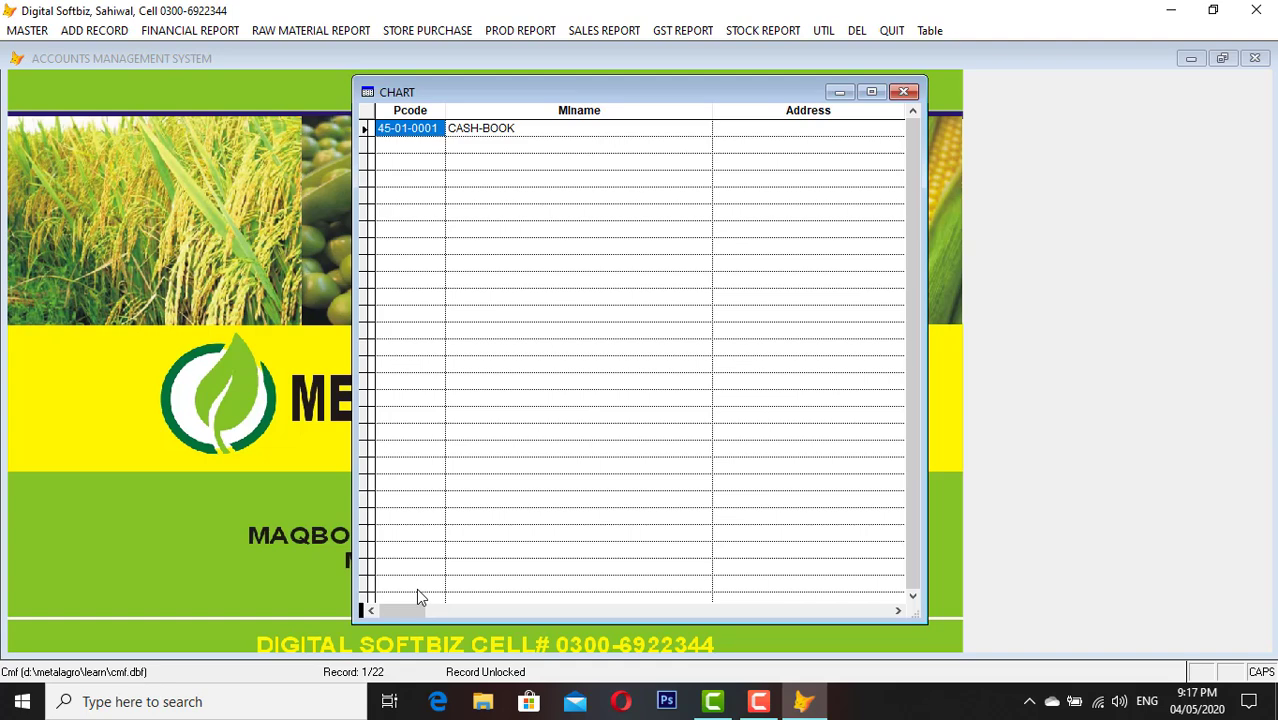
pyautogui.press('Escape')
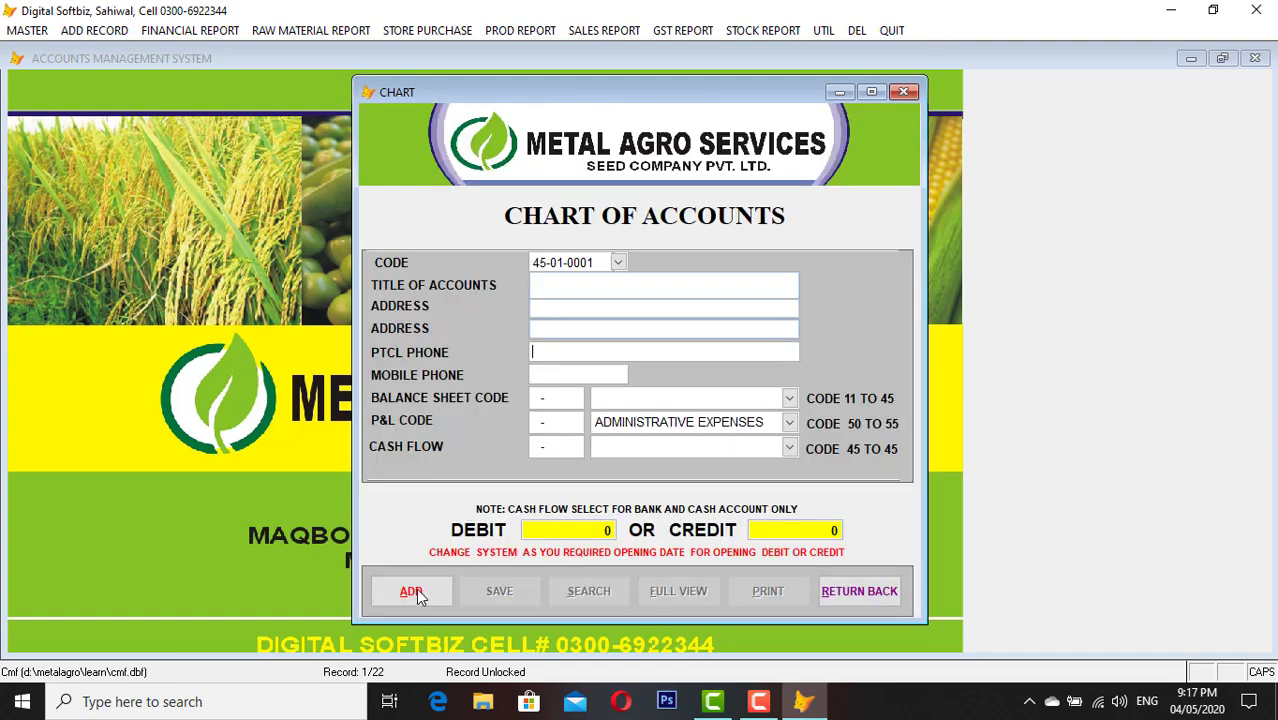
# Give the new account record the code 45-01-0002 and the title MEEZAN BANK, and fill in the mobile phone number
pyautogui.write('45-')
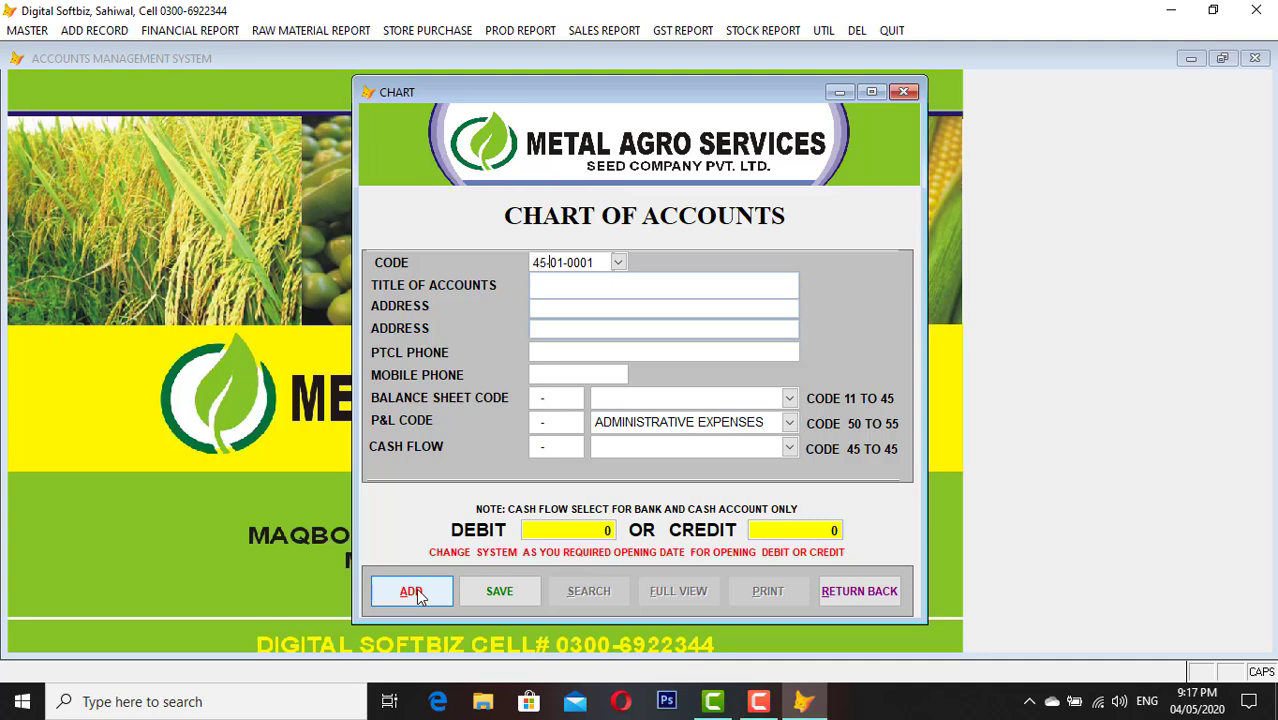
pyautogui.write('01-0002')
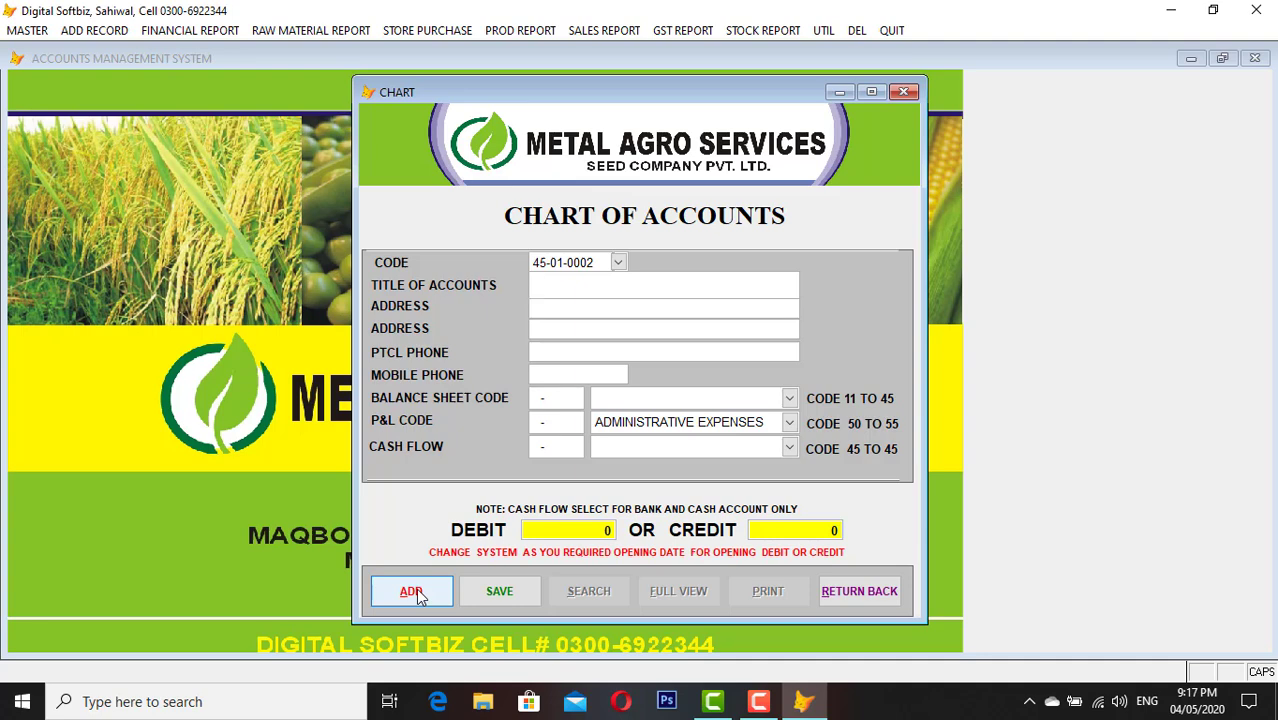
pyautogui.write('MEE')
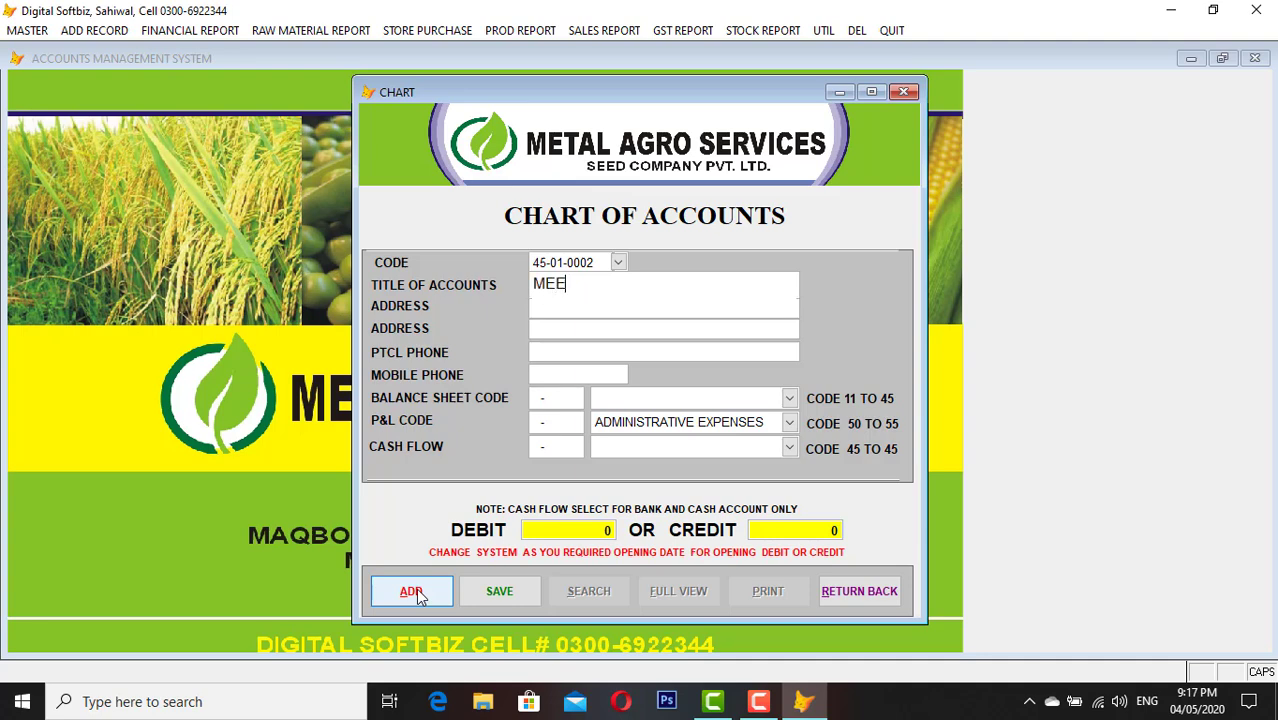
pyautogui.write('ZAN BANK')
pyautogui.press('Return')
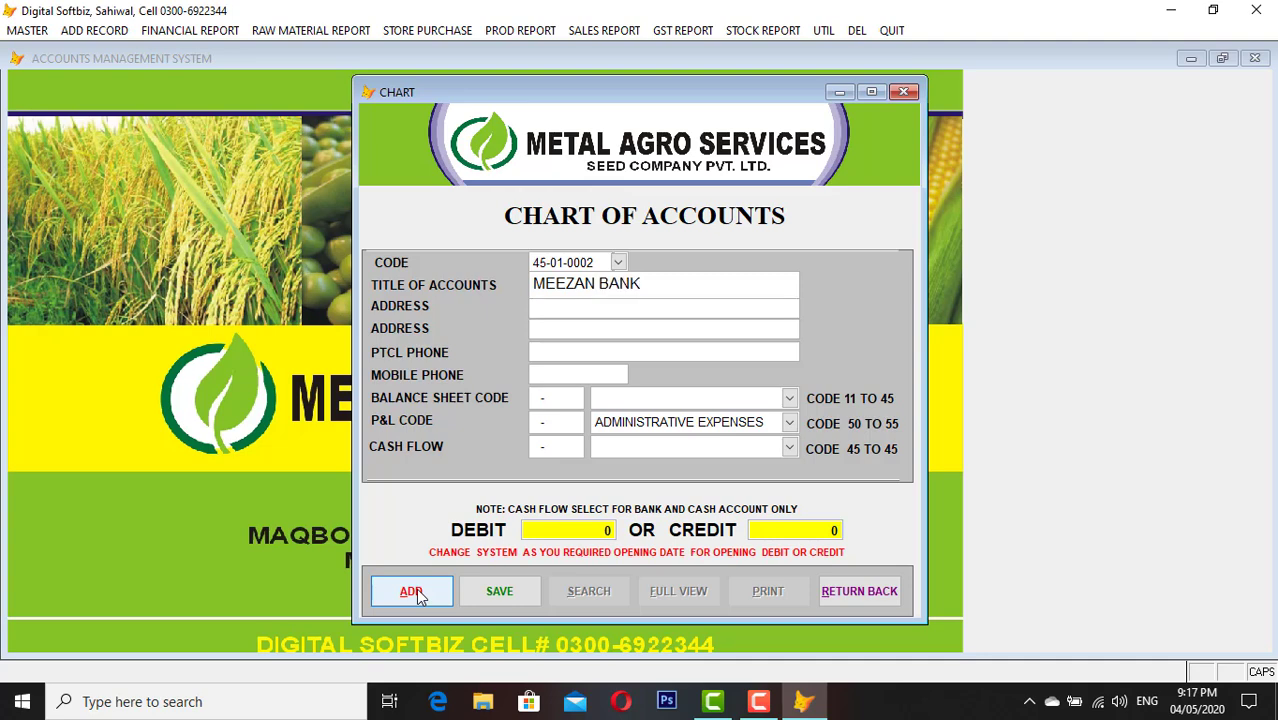
pyautogui.press('Return')
pyautogui.press('Return')
pyautogui.press('Return')
pyautogui.write('040000000')
# Set the MEEZAN BANK account's balance sheet category to CASH AT BANK and clear its prefilled P&L category
pyautogui.click(790, 398)
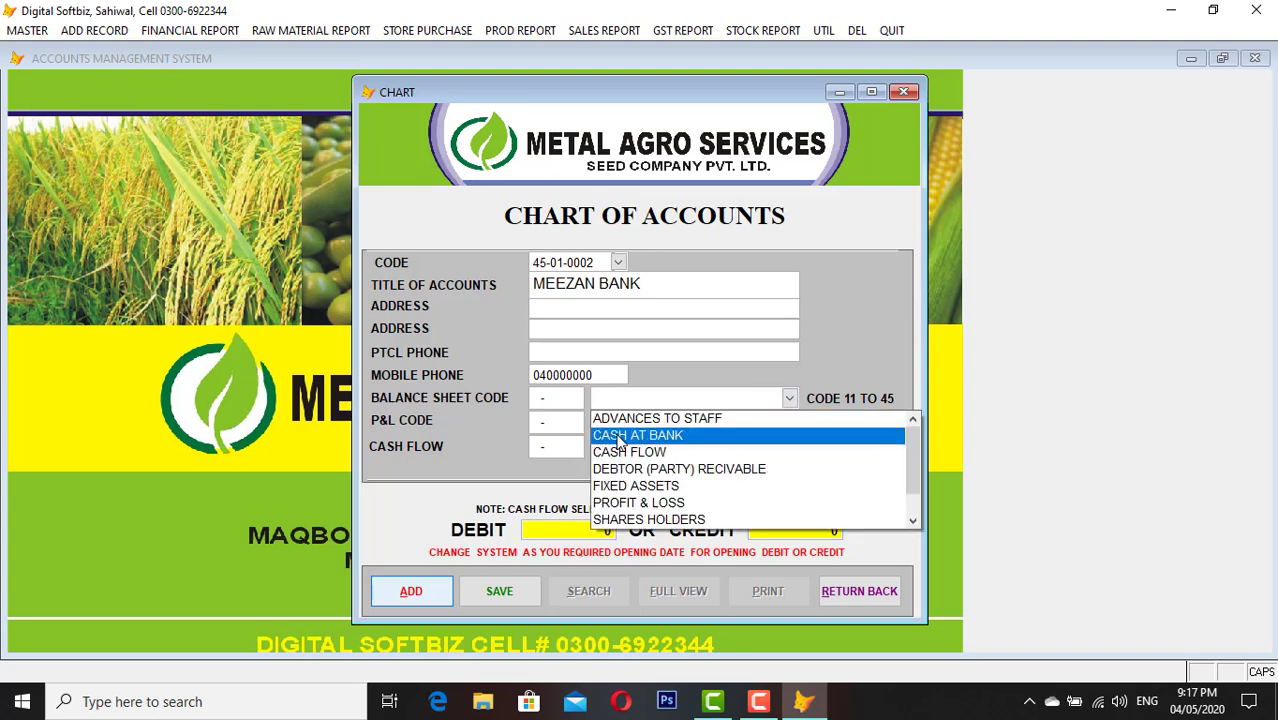
pyautogui.click(648, 436)
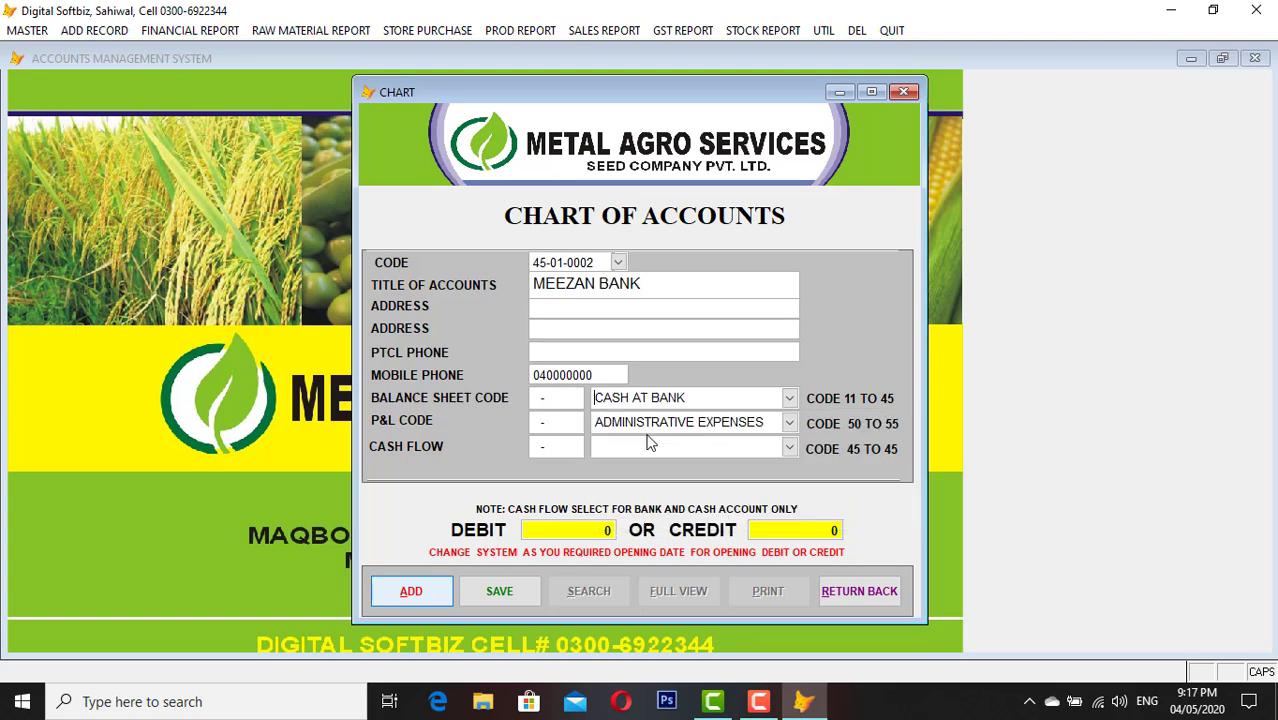
pyautogui.press('Tab')
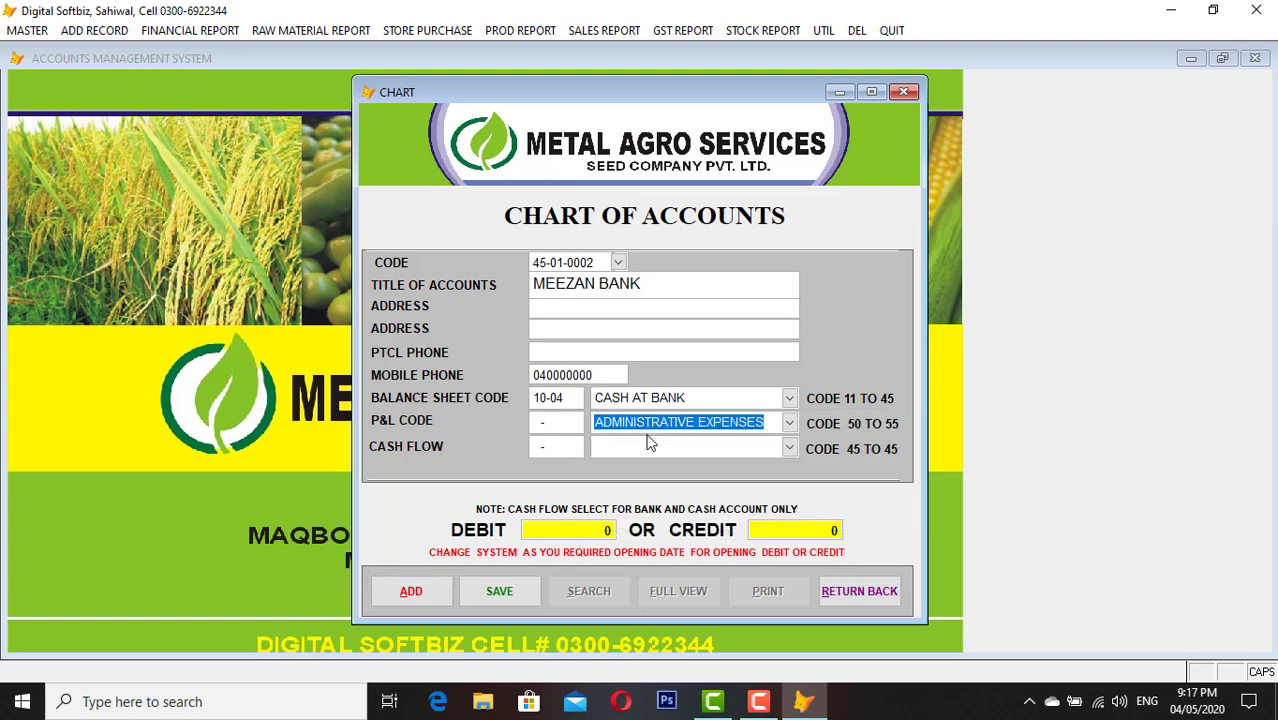
pyautogui.press('BackSpace')
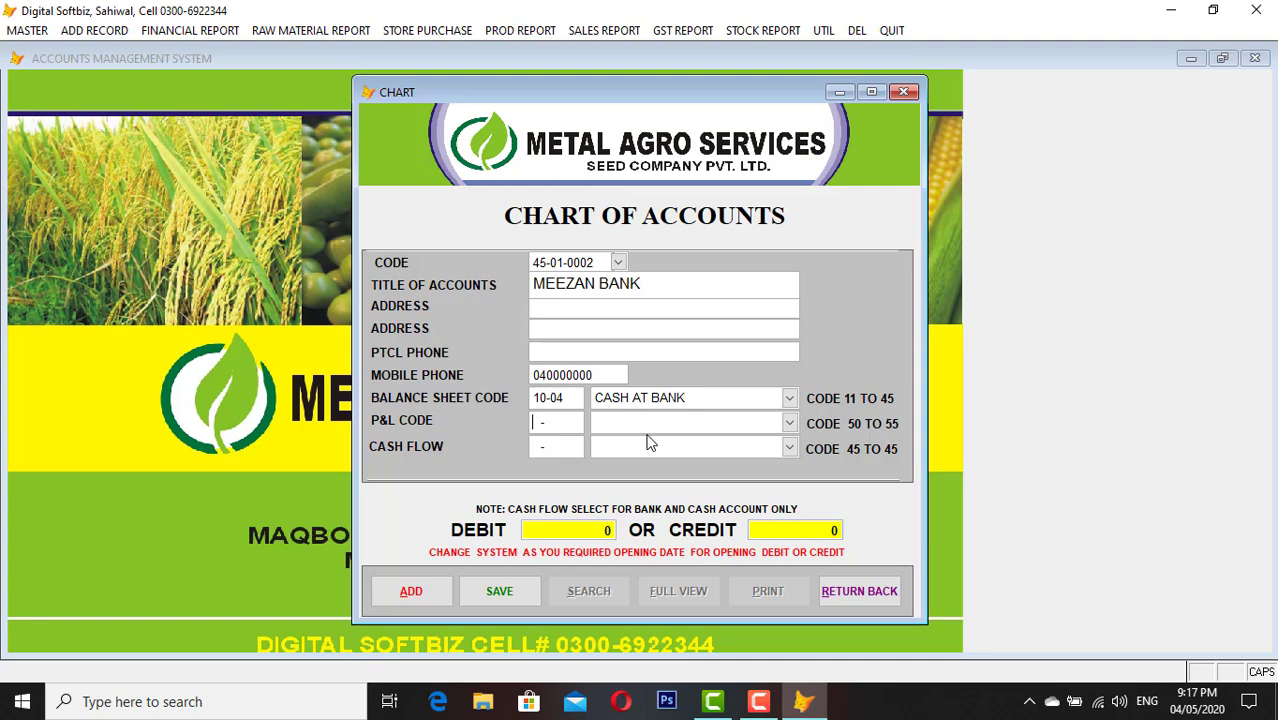
# Set the MEEZAN BANK account's cash flow category to CASH FLOW
pyautogui.press('Tab')
pyautogui.click(790, 448)
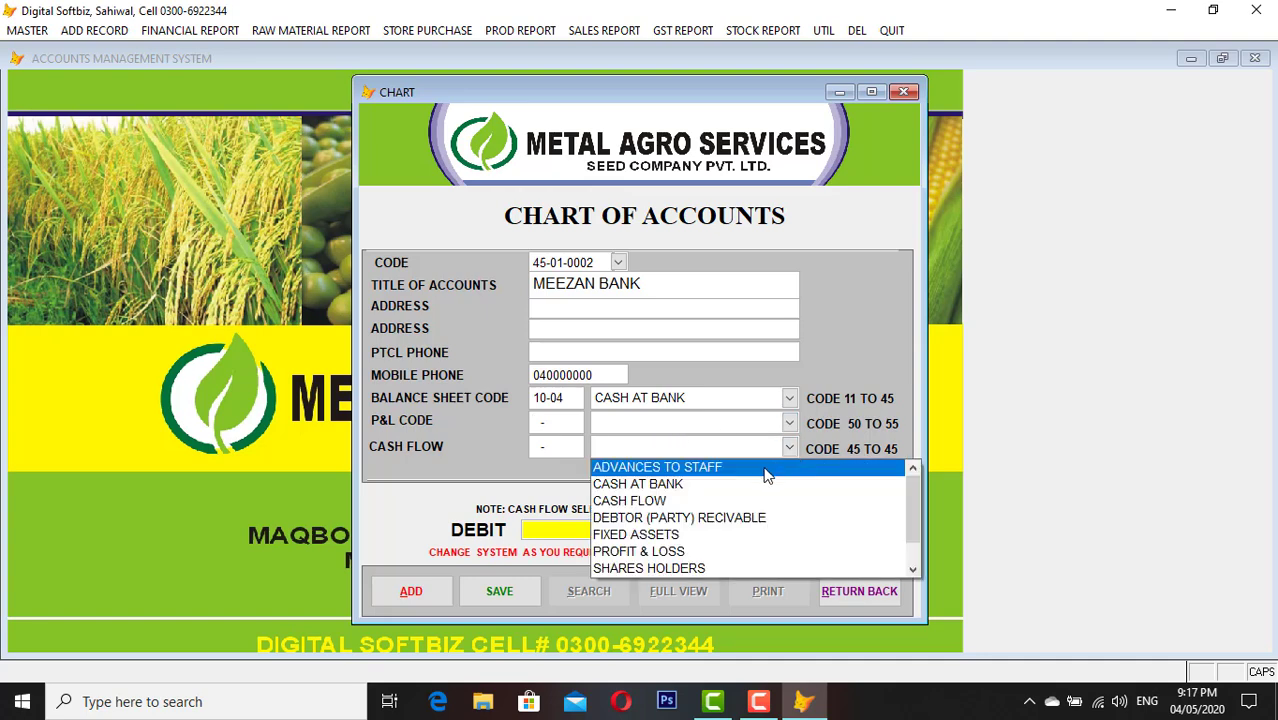
pyautogui.click(634, 502)
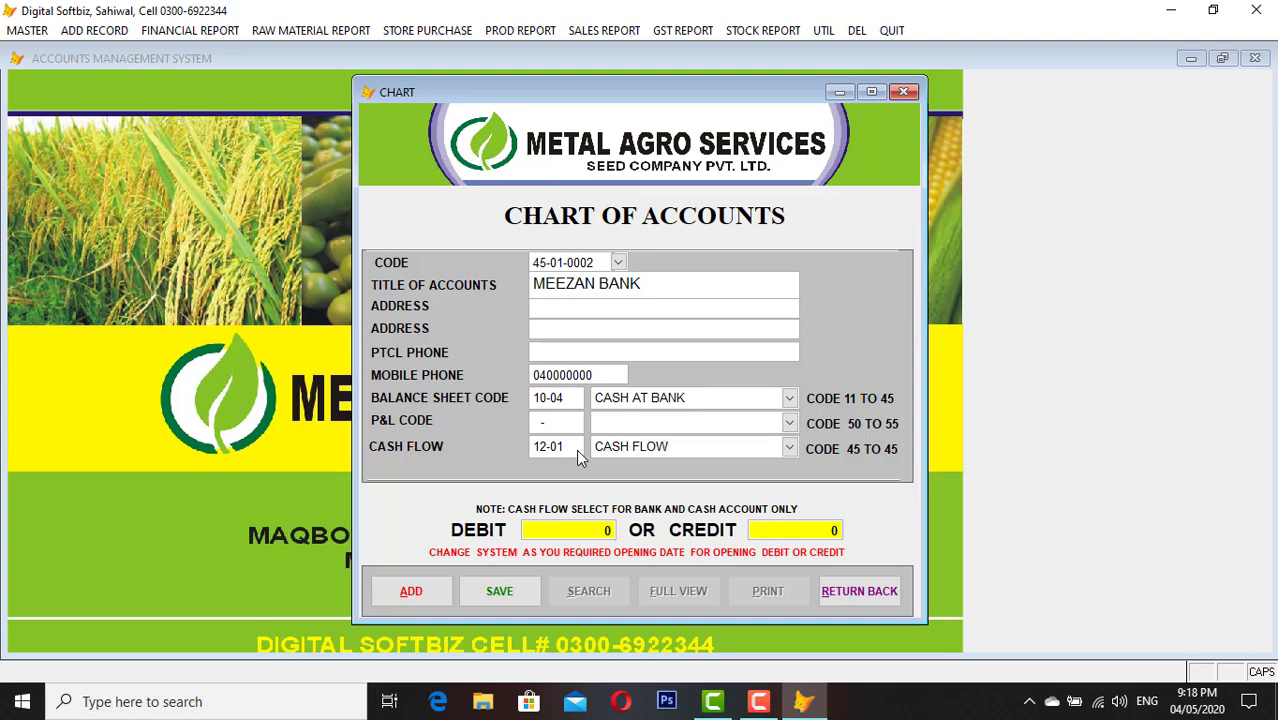
# Give the MEEZAN BANK account an opening debit of 500,000, save it, and close the chart of accounts form
pyautogui.press('Return')
pyautogui.write('500,000')
pyautogui.press('Return')
pyautogui.press('Return')
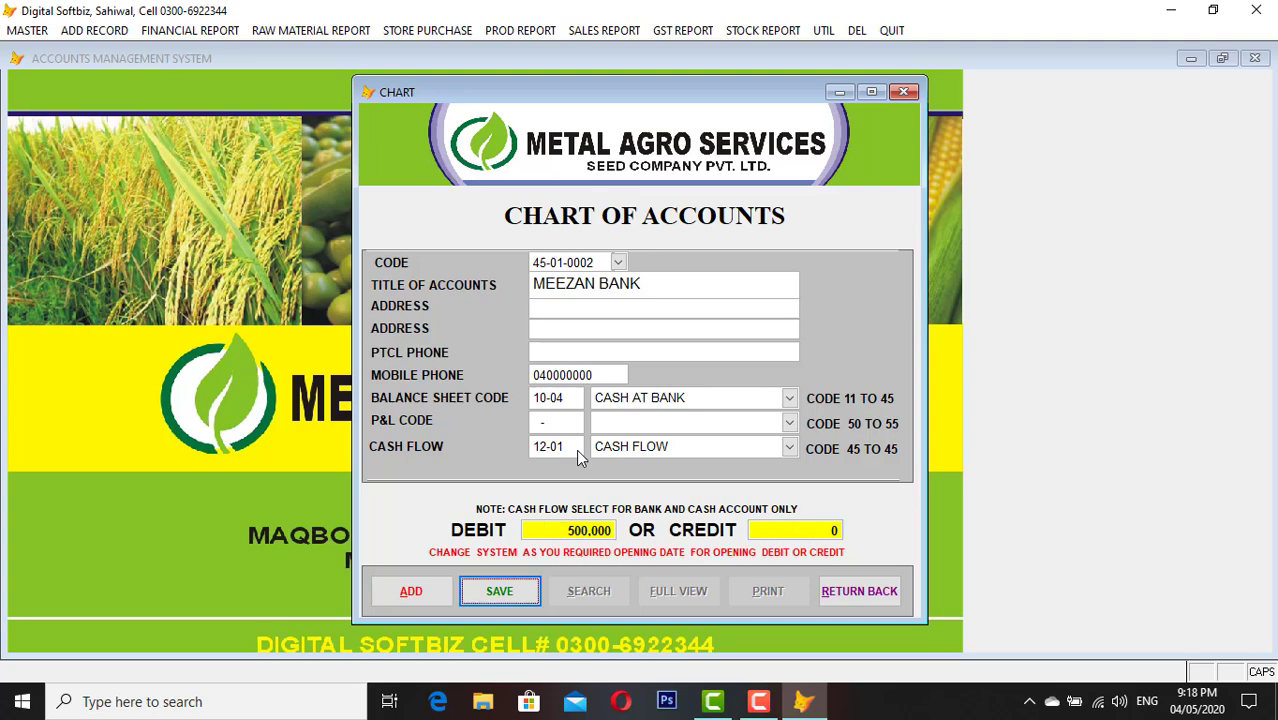
pyautogui.press('Return')
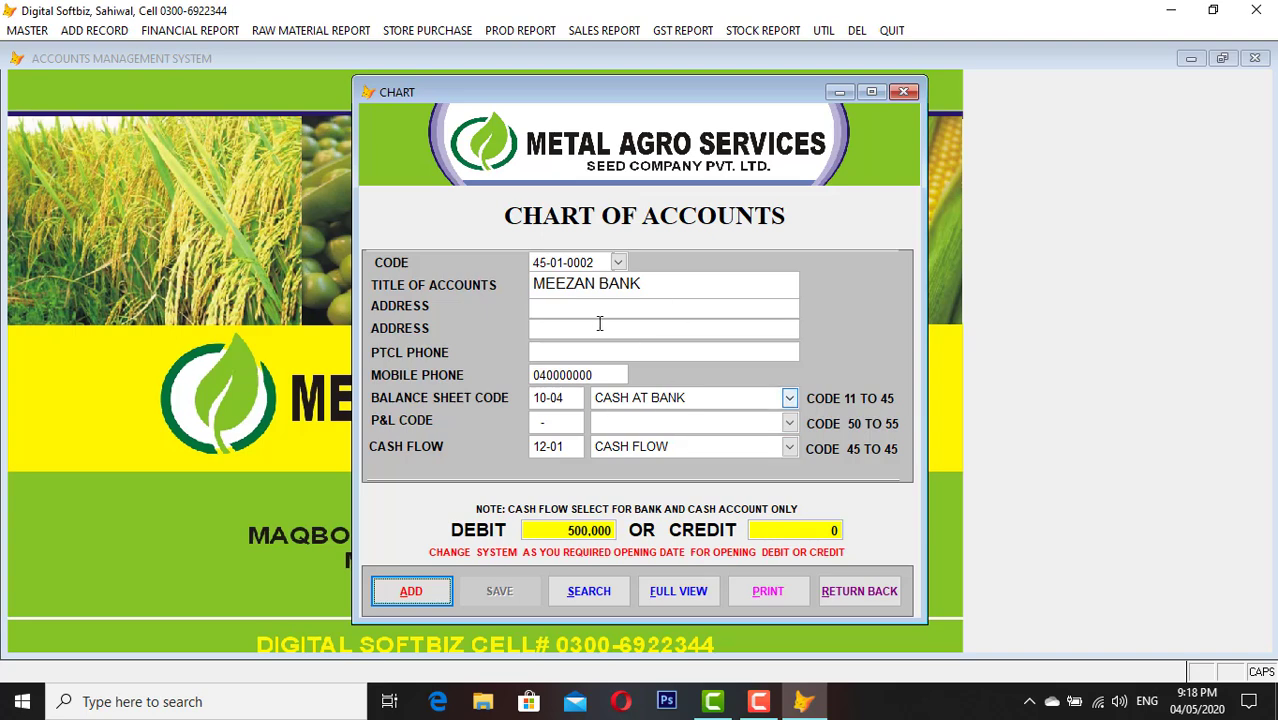
pyautogui.click(866, 596)
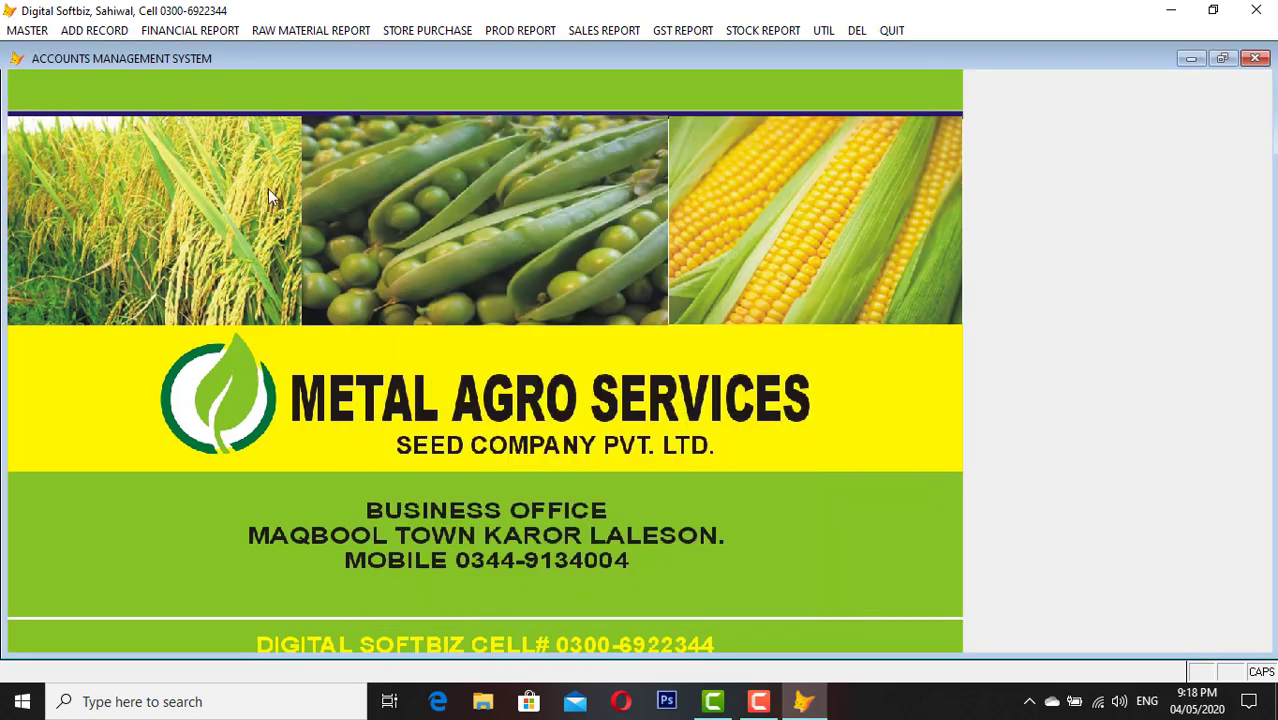
# Start a cash receipt voucher and look up the Sahiwal customer by name as the account to credit
pyautogui.click(27, 30)
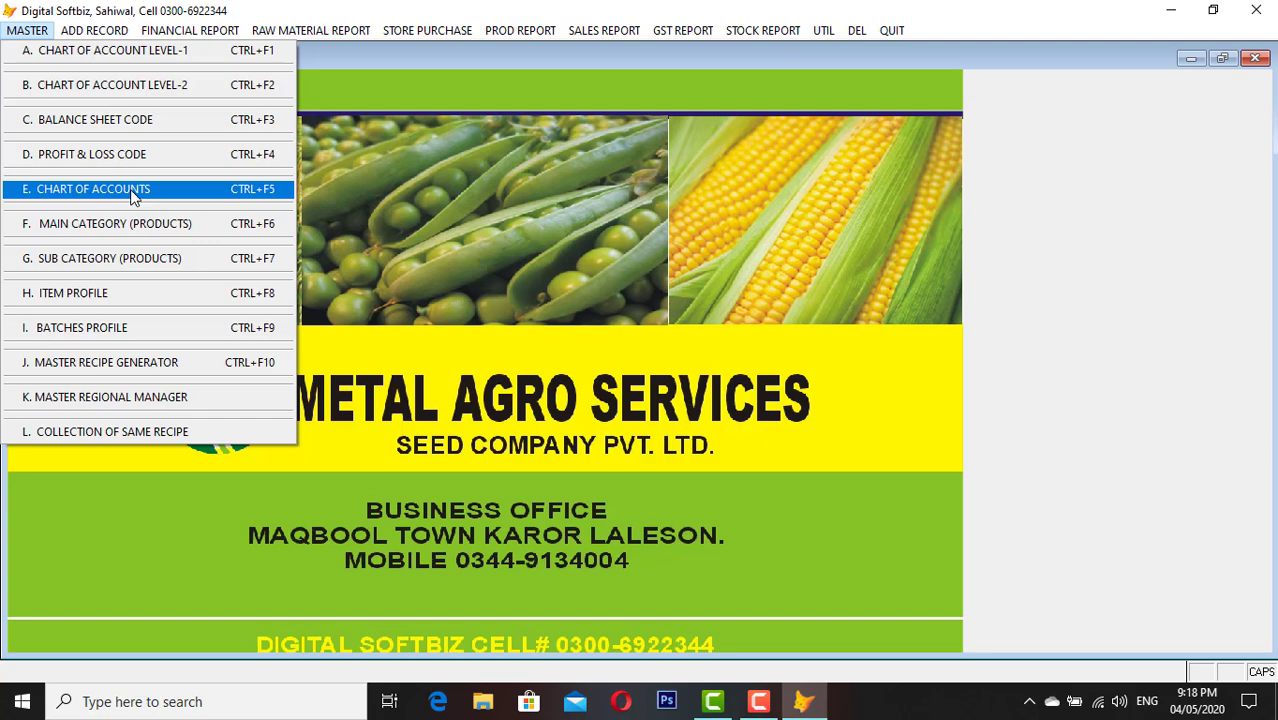
pyautogui.moveTo(95, 30)
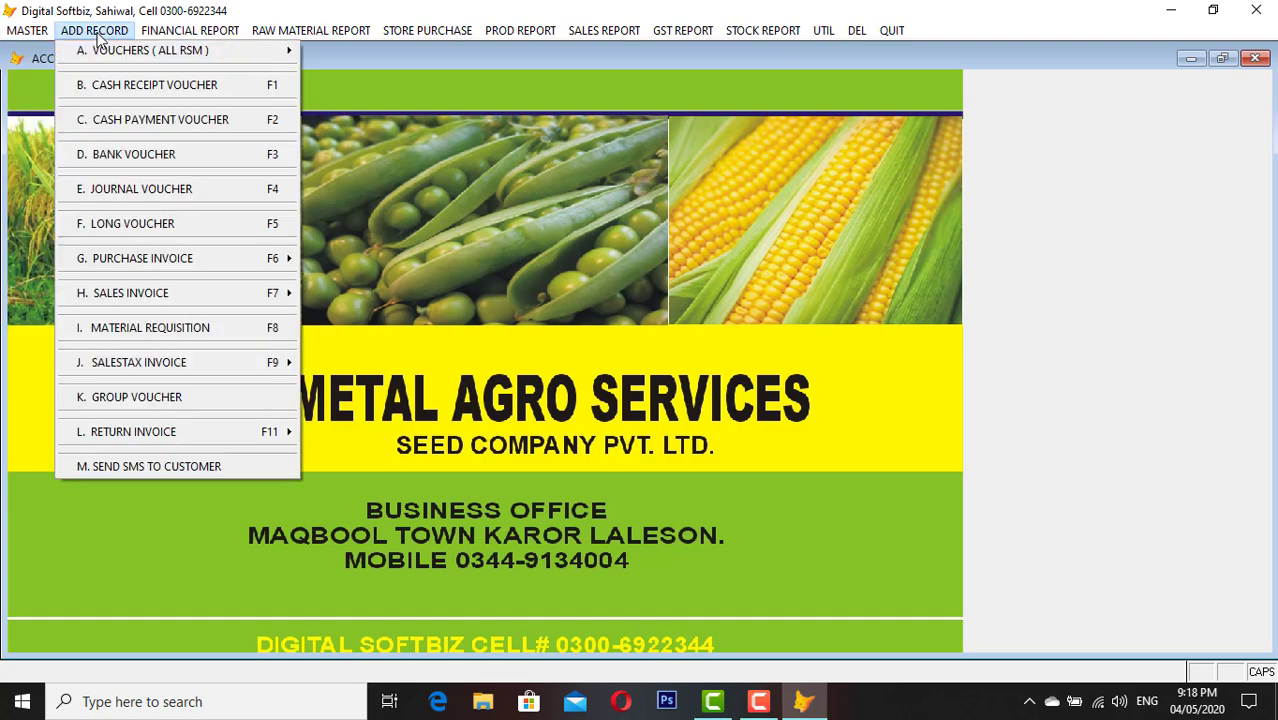
pyautogui.click(146, 90)
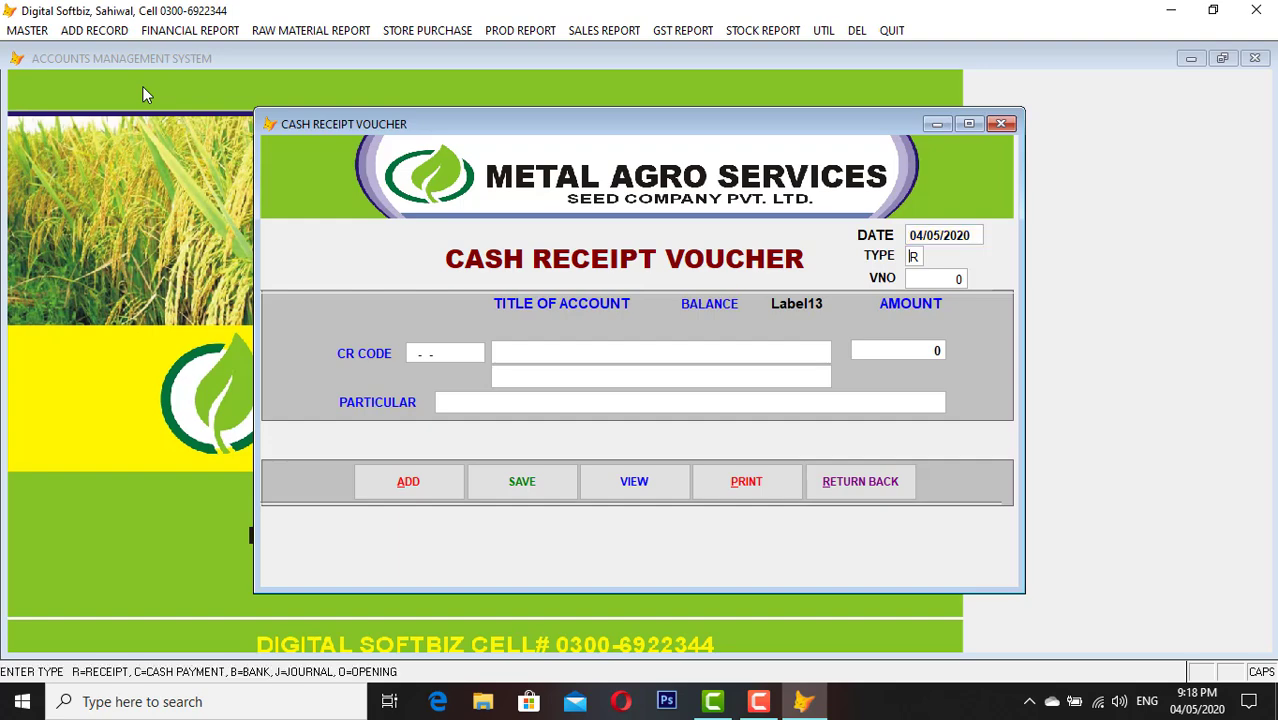
pyautogui.press('Return')
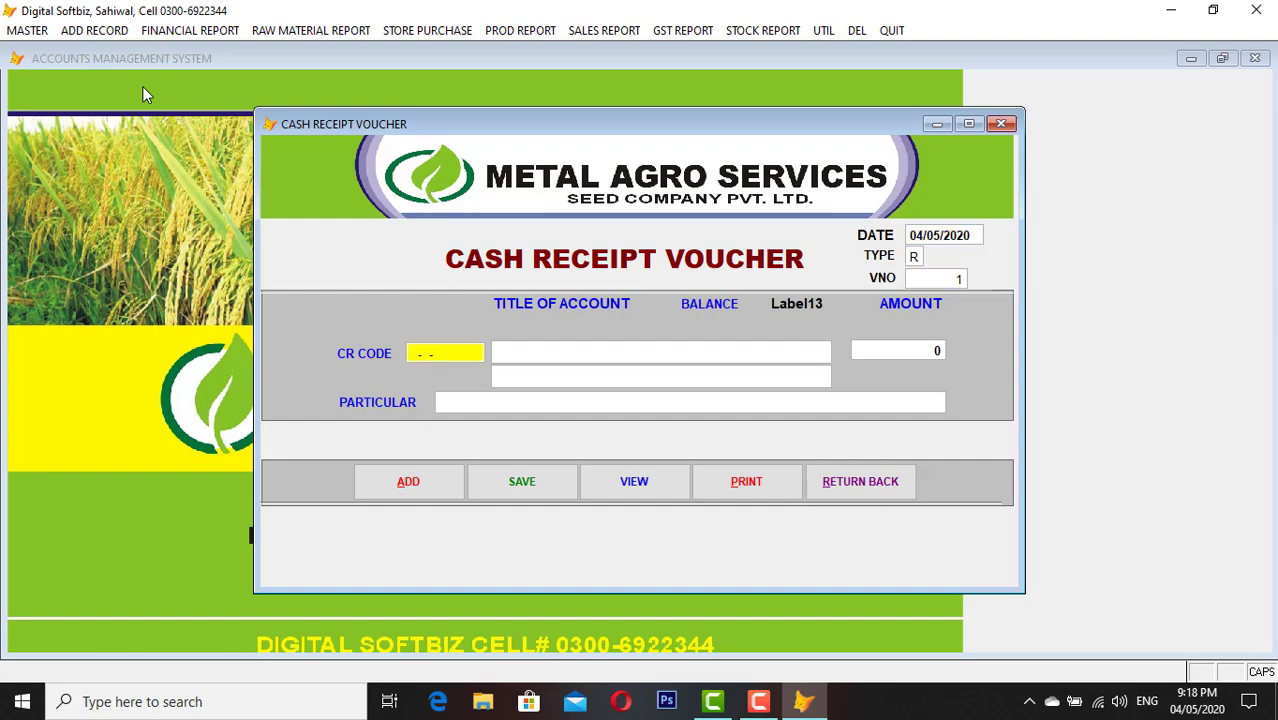
pyautogui.press('Return')
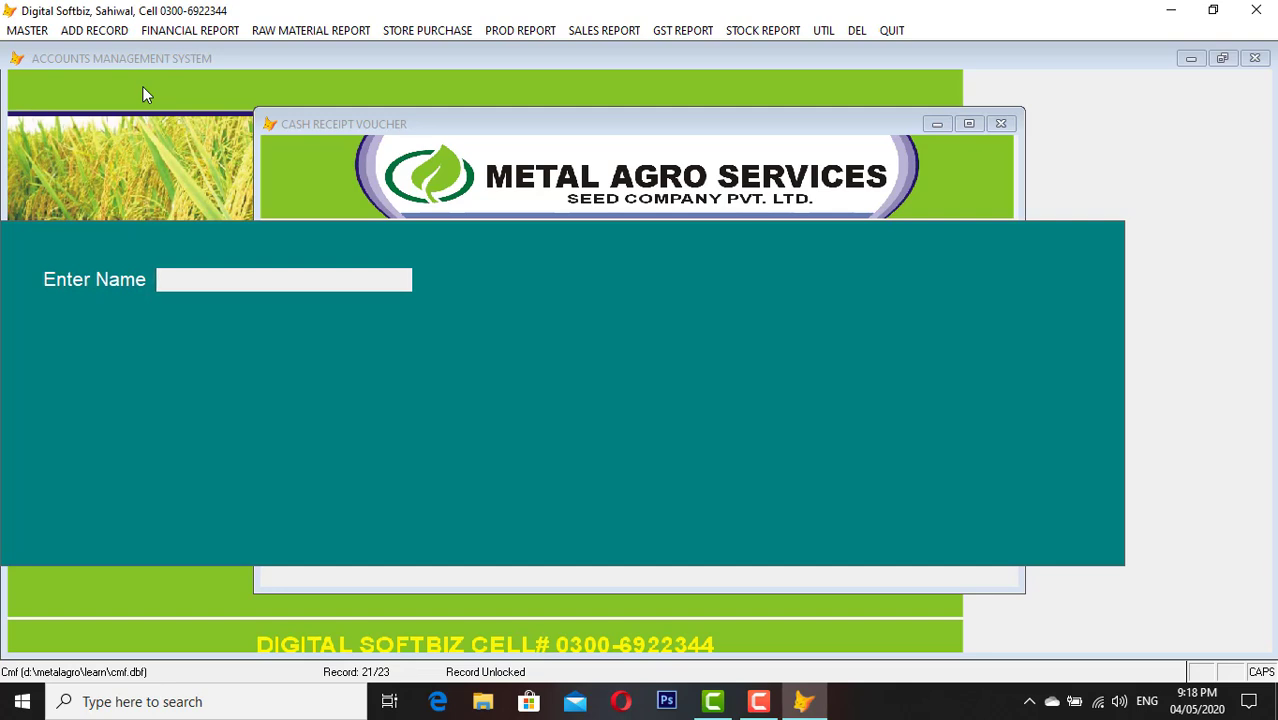
pyautogui.write('ALI')
pyautogui.press('Return')
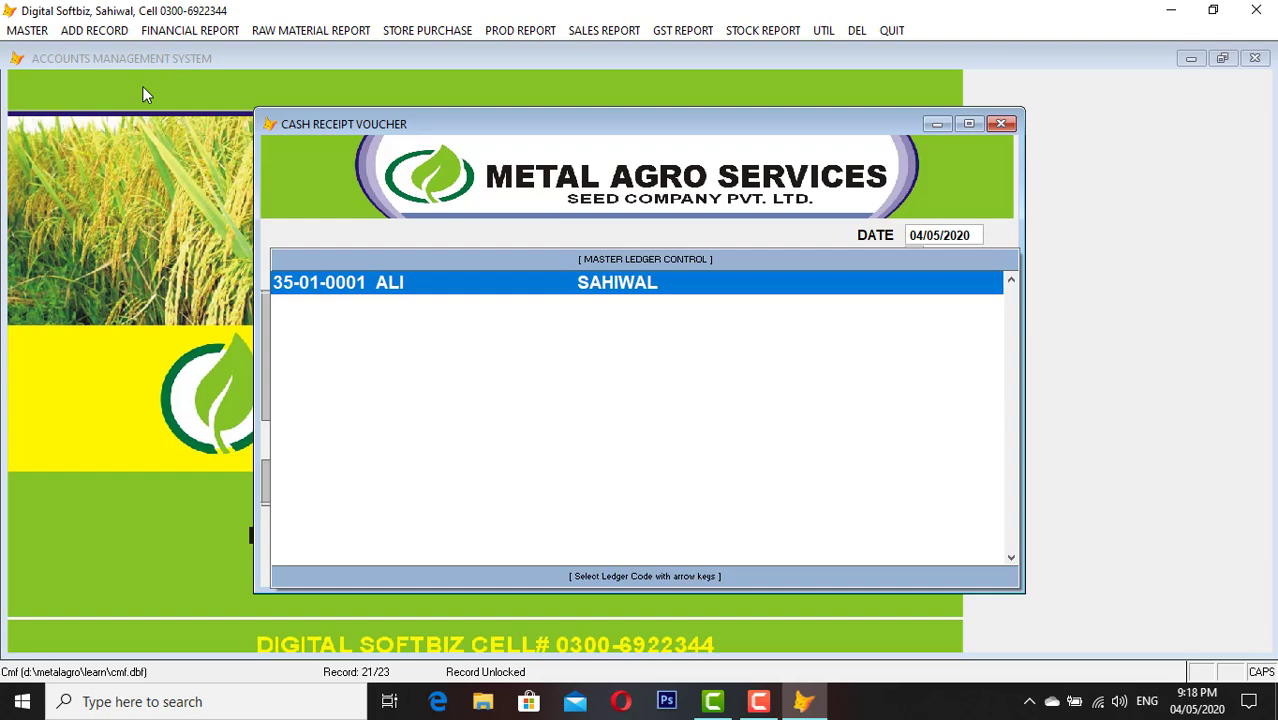
pyautogui.press('Return')
pyautogui.press('Return')
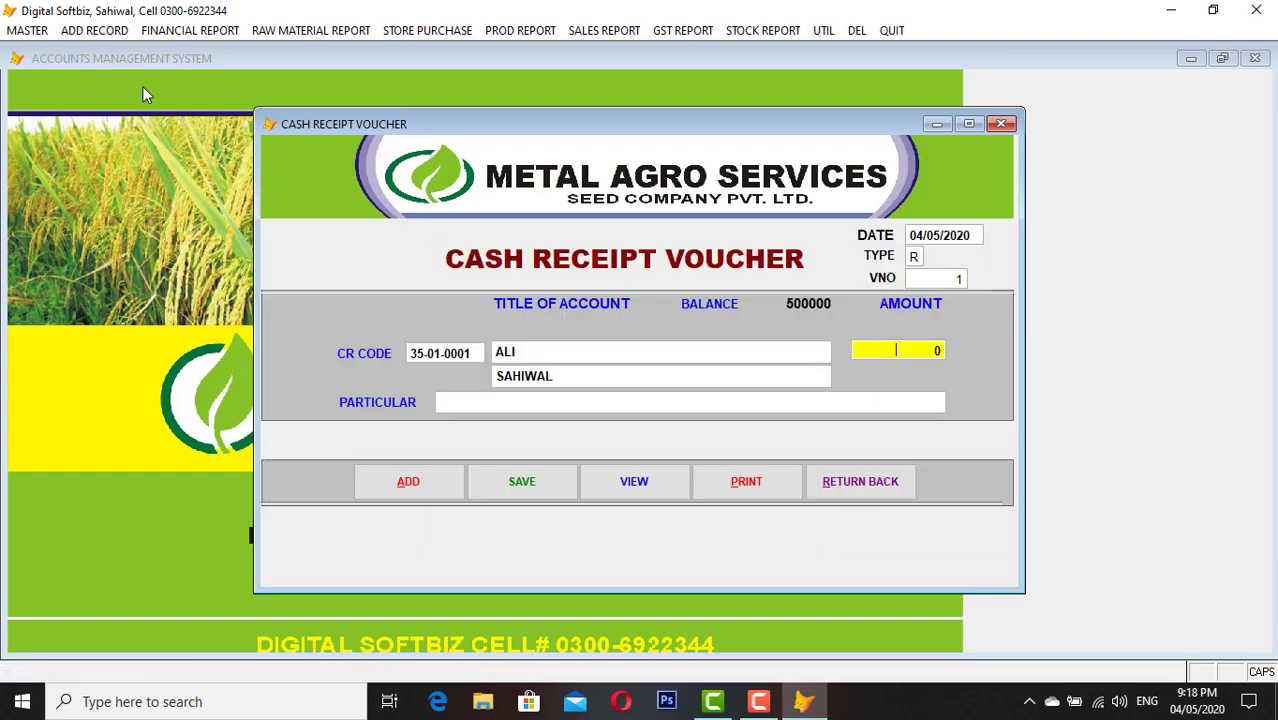
# Enter an amount of 200,000 with the particular CASH, save the cash receipt voucher, and close its form
pyautogui.write('200.000')
pyautogui.press('Return')
pyautogui.write('CAS')
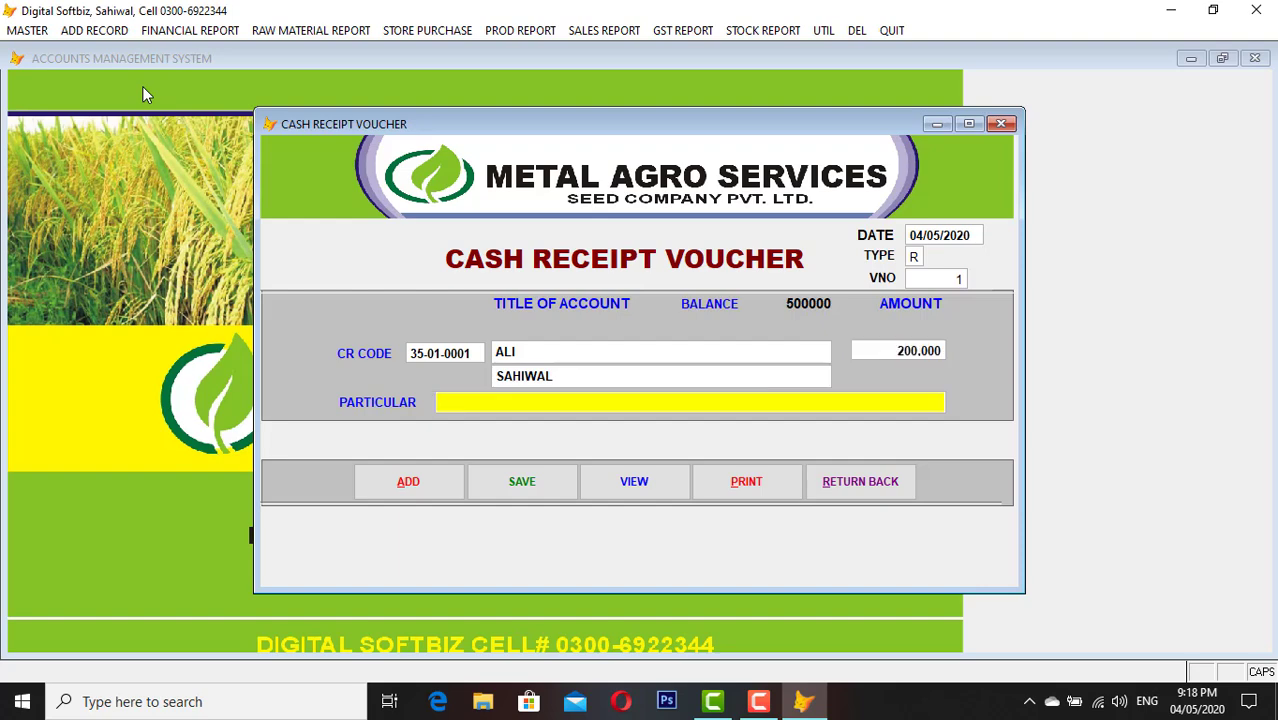
pyautogui.write('H')
pyautogui.press('Return')
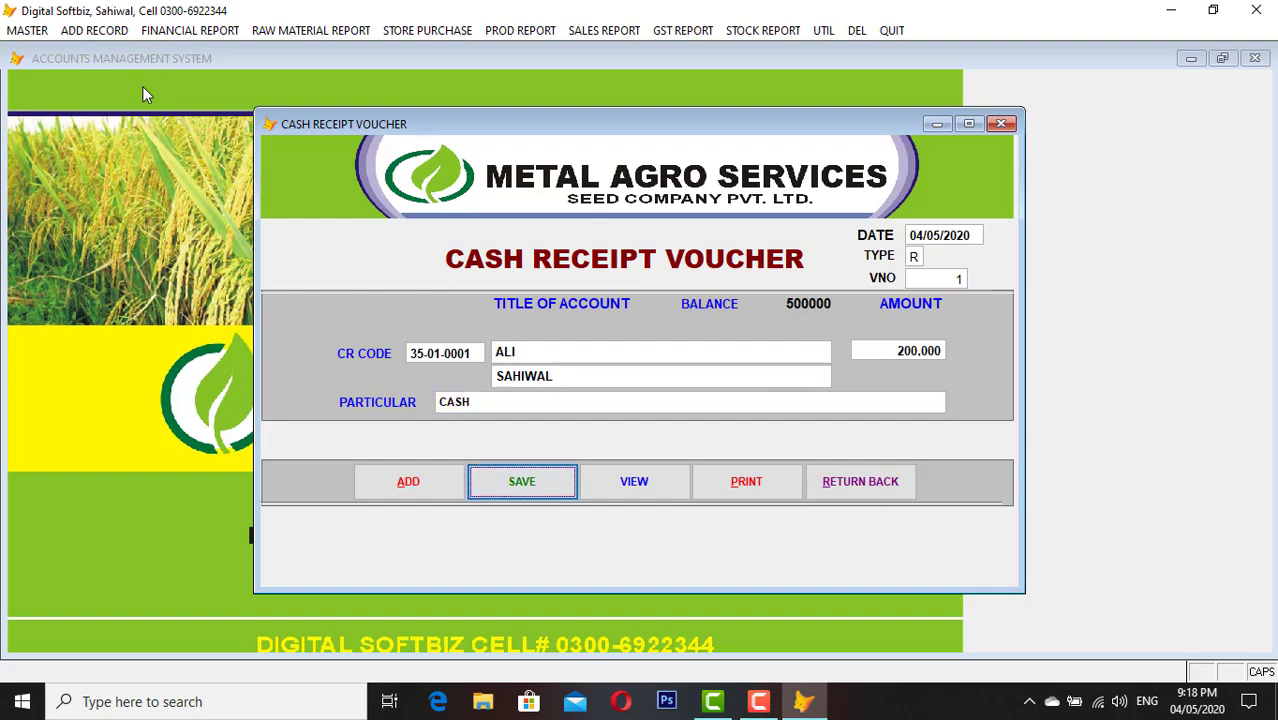
pyautogui.press('Return')
pyautogui.click(828, 481)
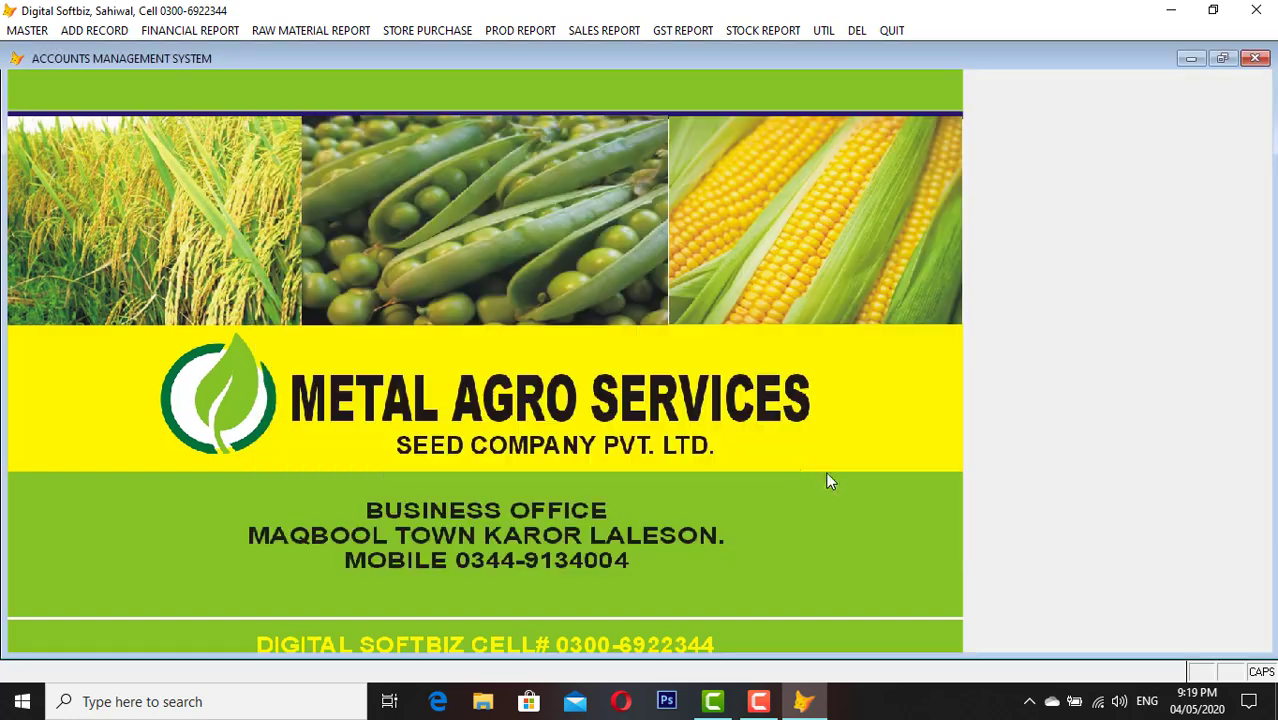
# Preview the cashbook for 04/05/2020 on screen to check the cash receipt, and close the report
pyautogui.click(180, 32)
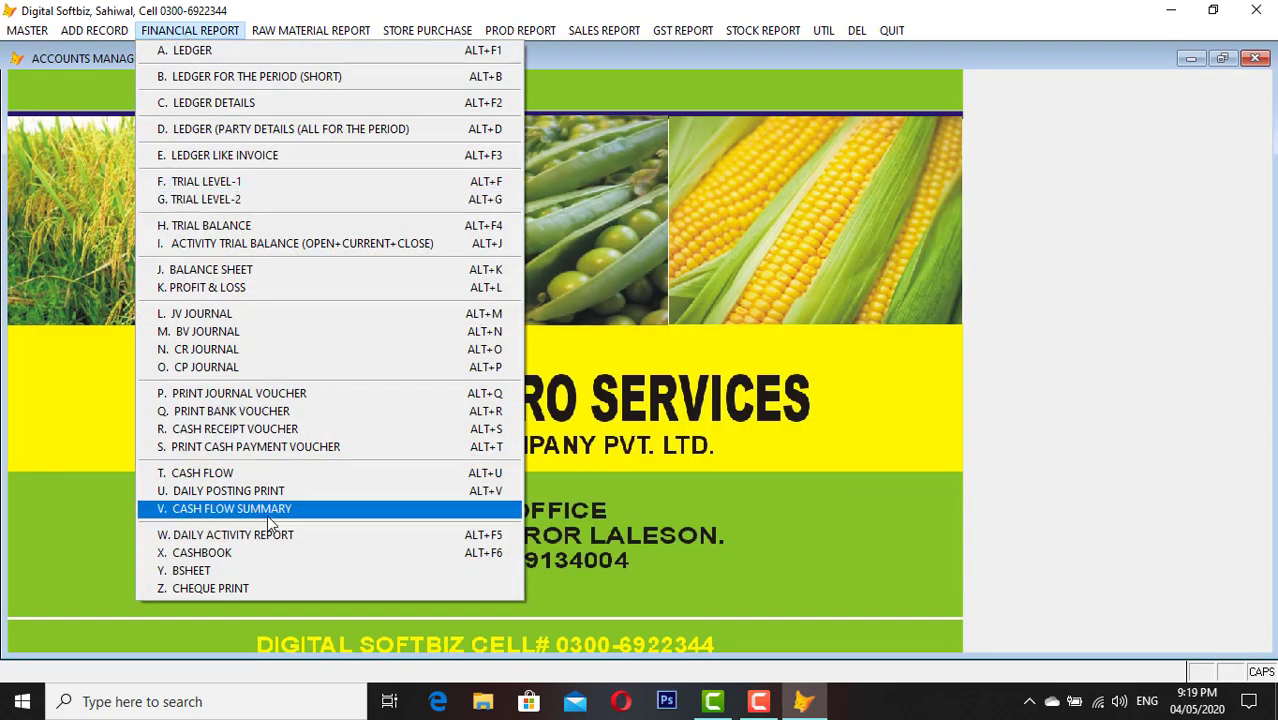
pyautogui.click(250, 555)
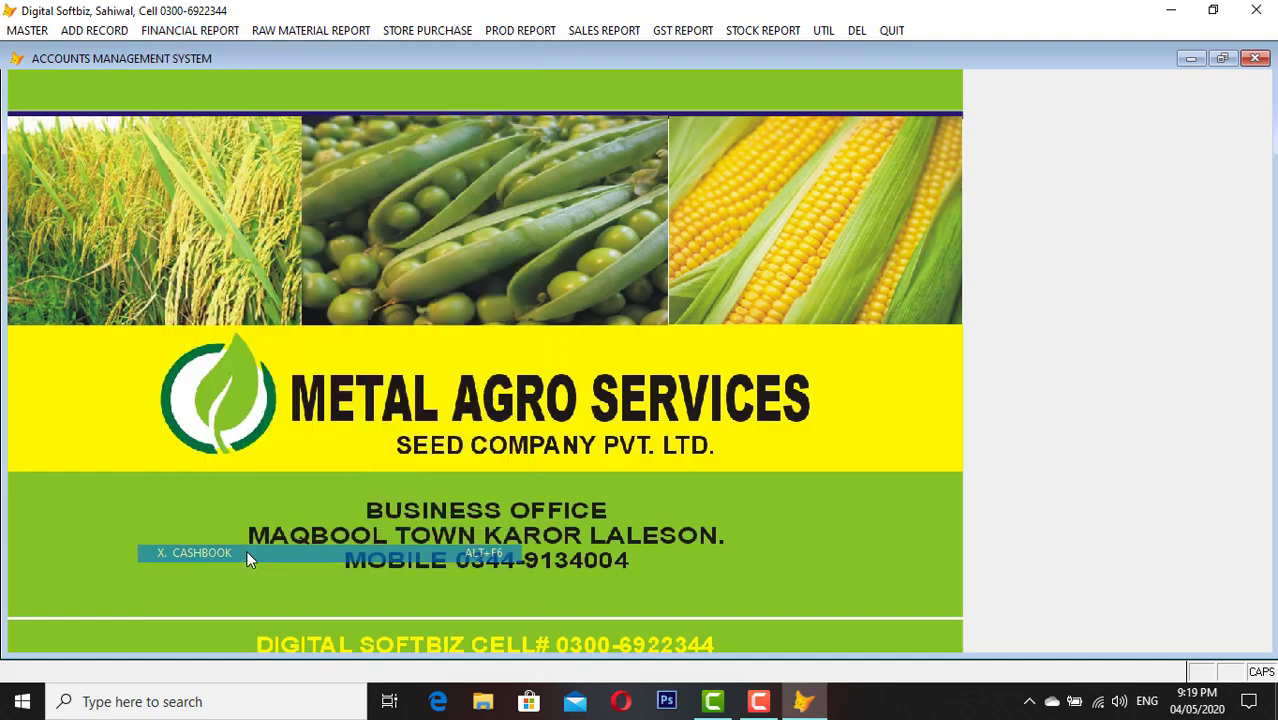
pyautogui.press('Return')
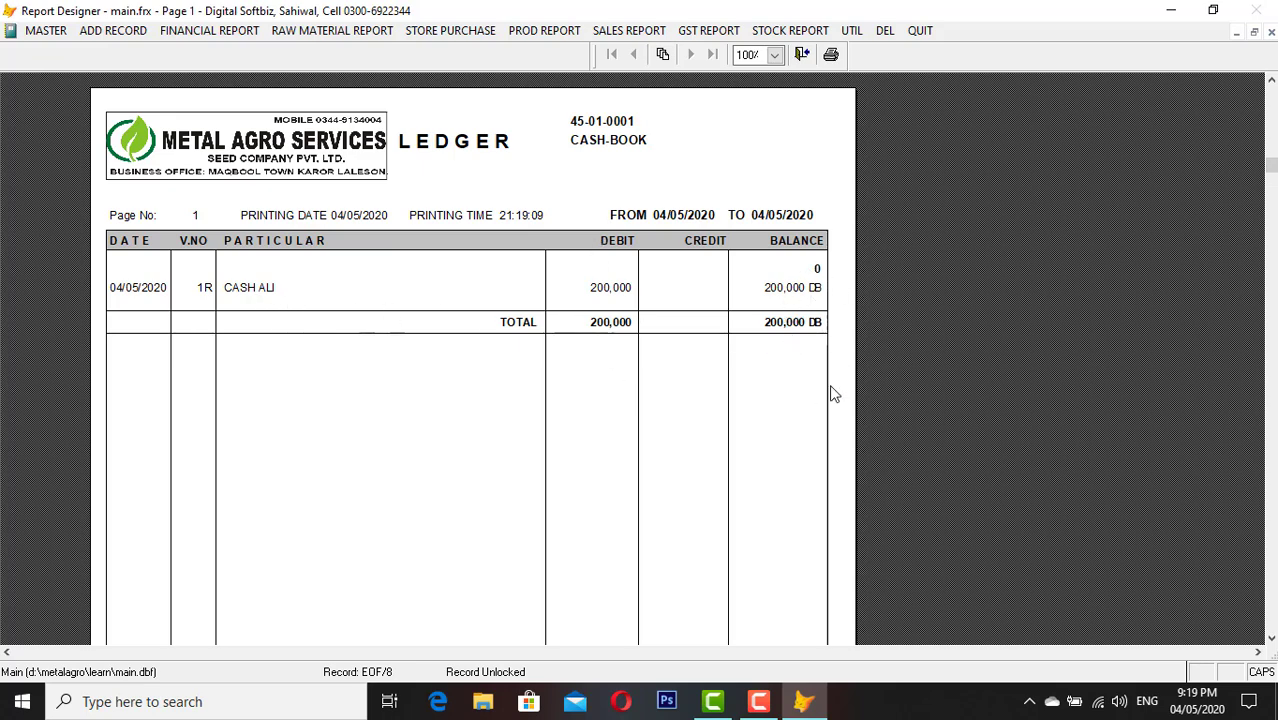
pyautogui.press('Escape')
pyautogui.press('Escape')
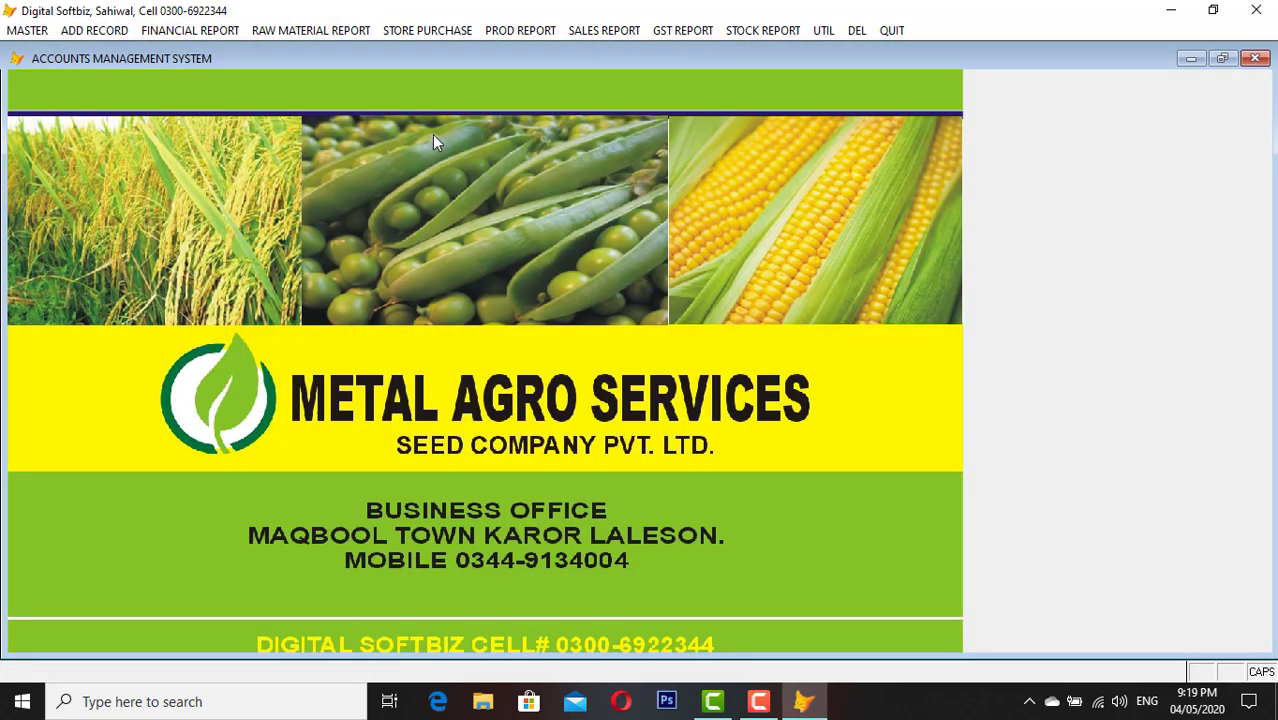
# Preview the Sahiwal customer's ledger from 01/01/2014 to 04/05/2020 on screen, check the cash receipt entry, and close the report
pyautogui.click(190, 31)
pyautogui.click(204, 52)
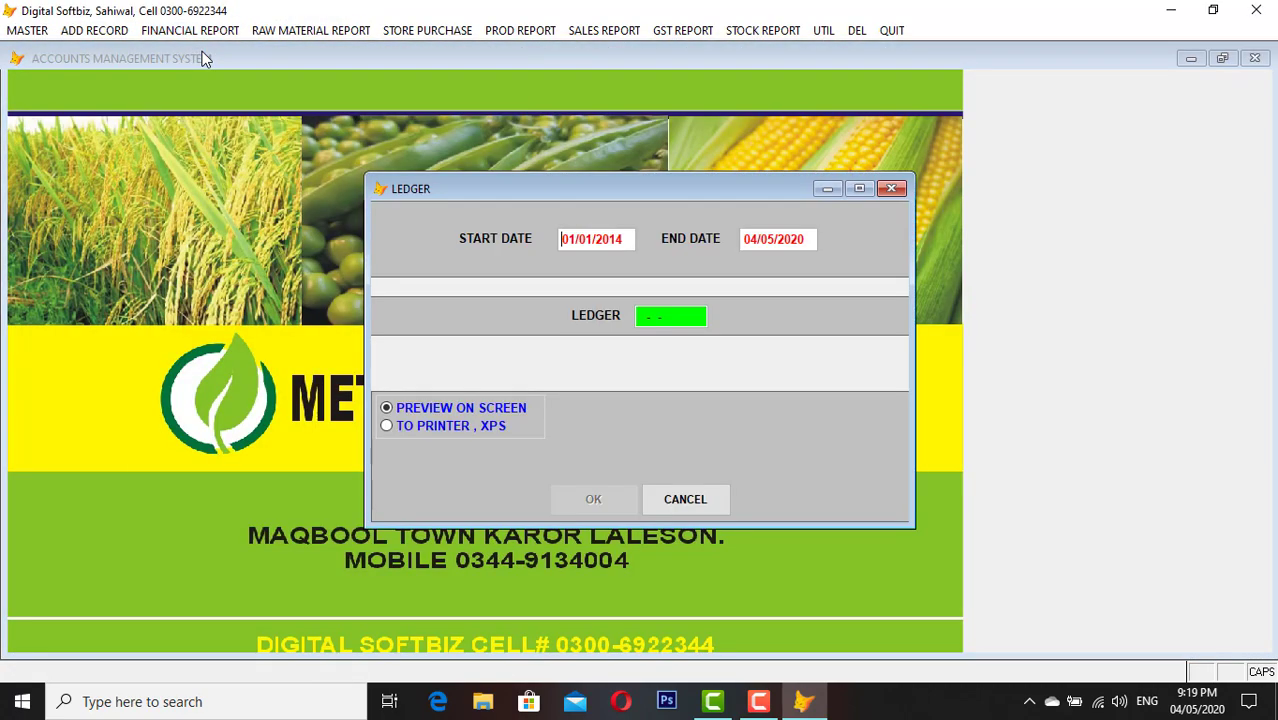
pyautogui.press('Return')
pyautogui.write('ALI')
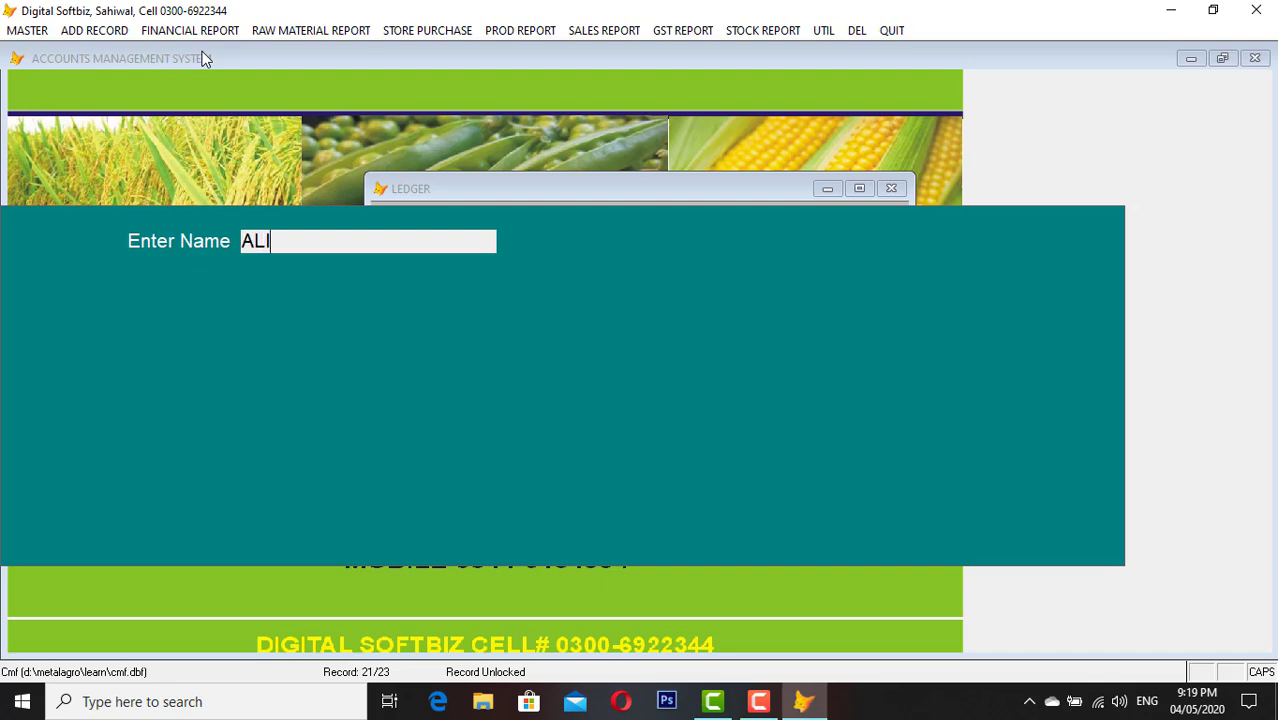
pyautogui.press('Return')
pyautogui.press('Return')
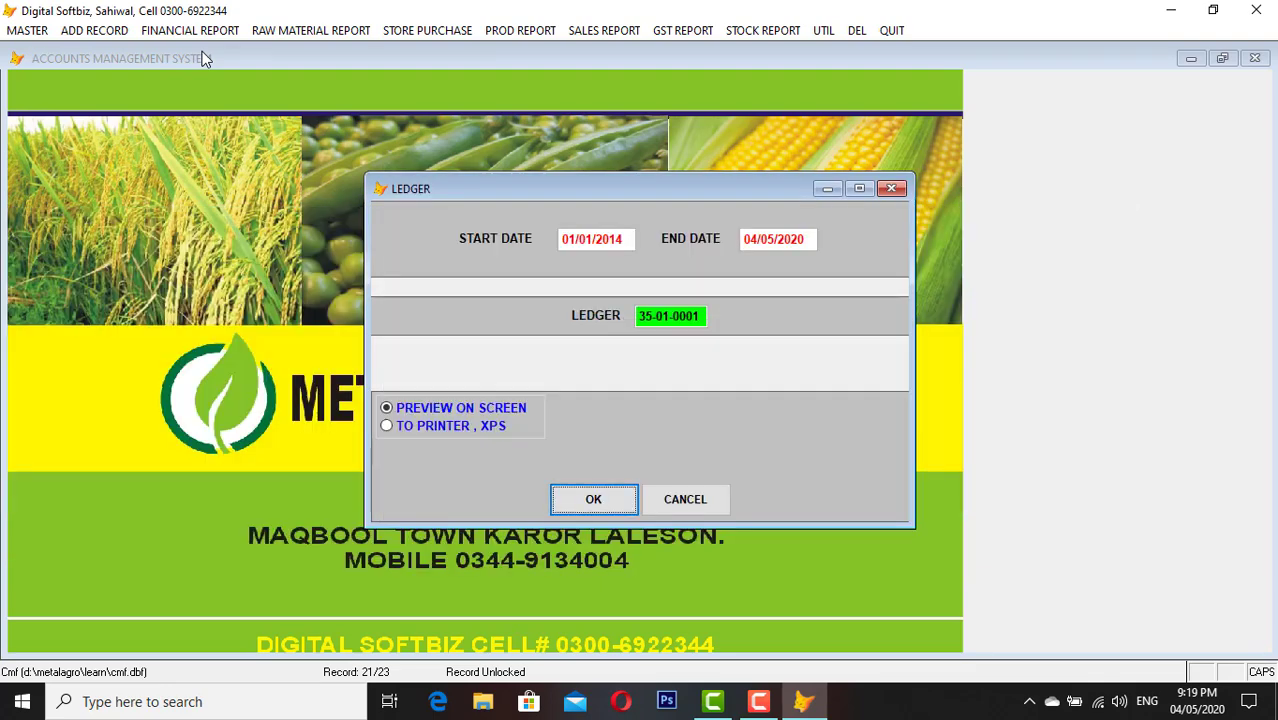
pyautogui.press('Return')
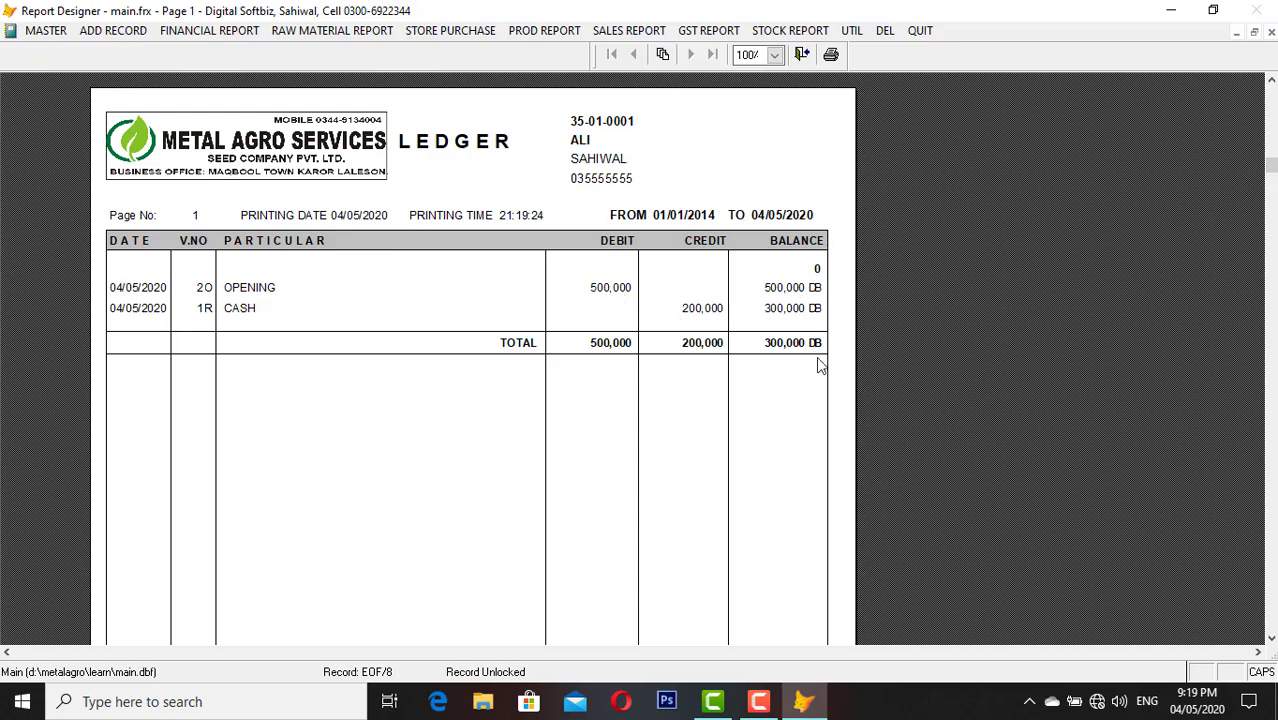
pyautogui.press('Escape')
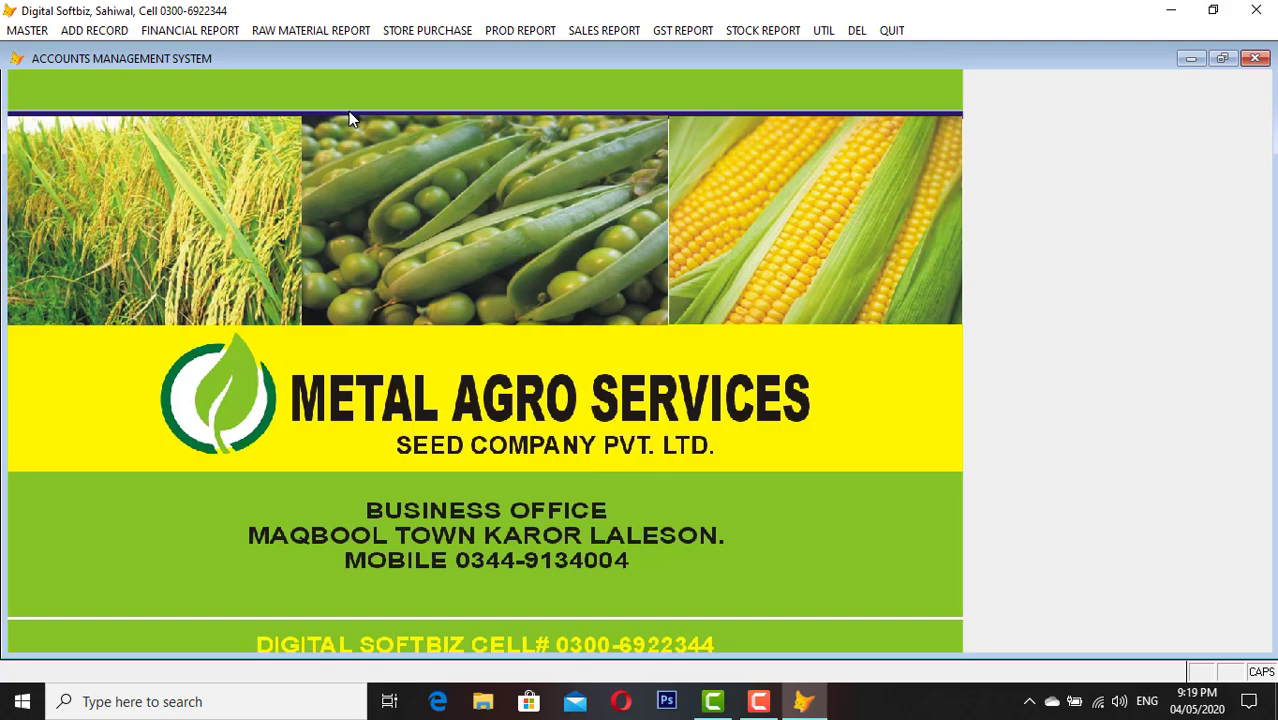
# Start a cash payment voucher and look up the E BILL expense account as the account to debit
pyautogui.click(113, 34)
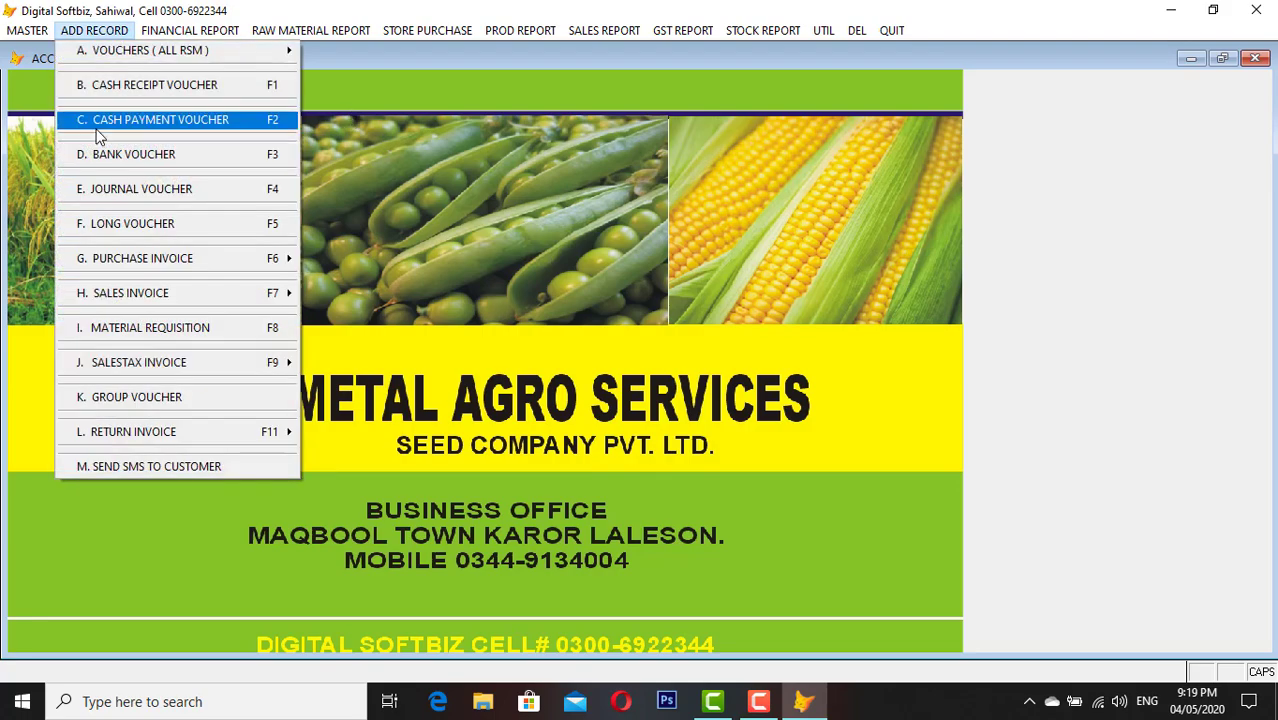
pyautogui.click(199, 122)
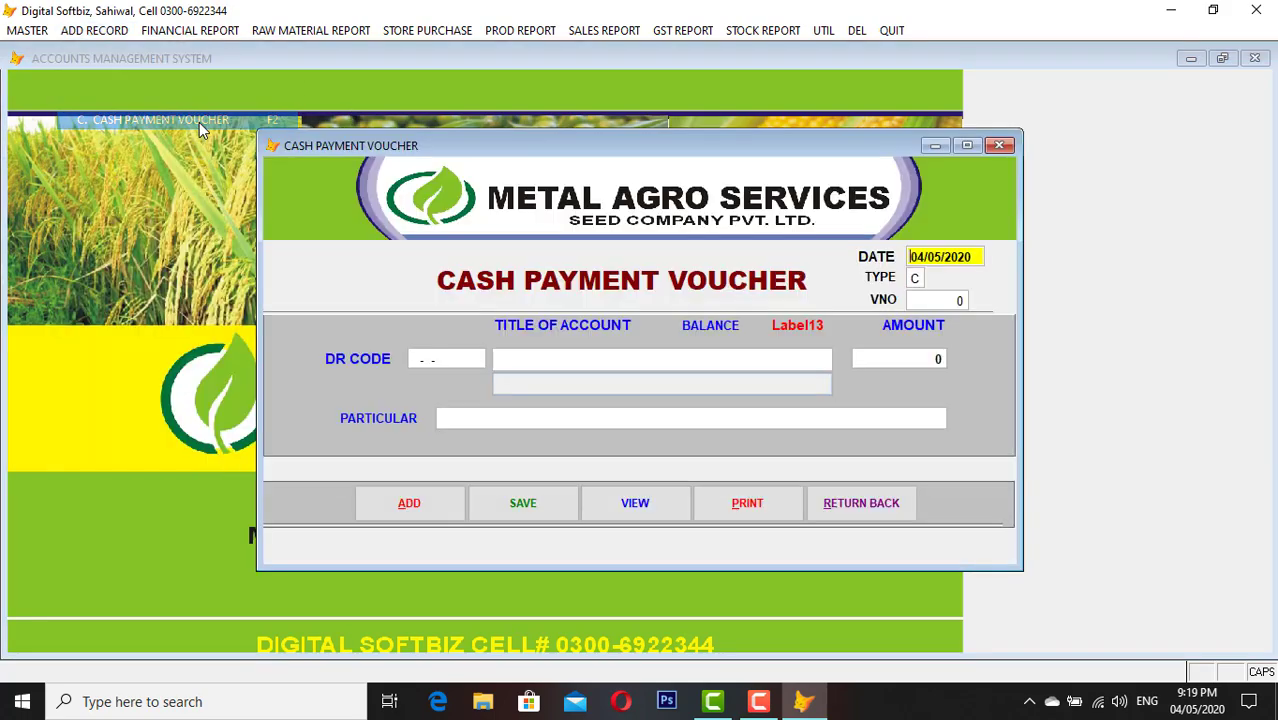
pyautogui.press('Return')
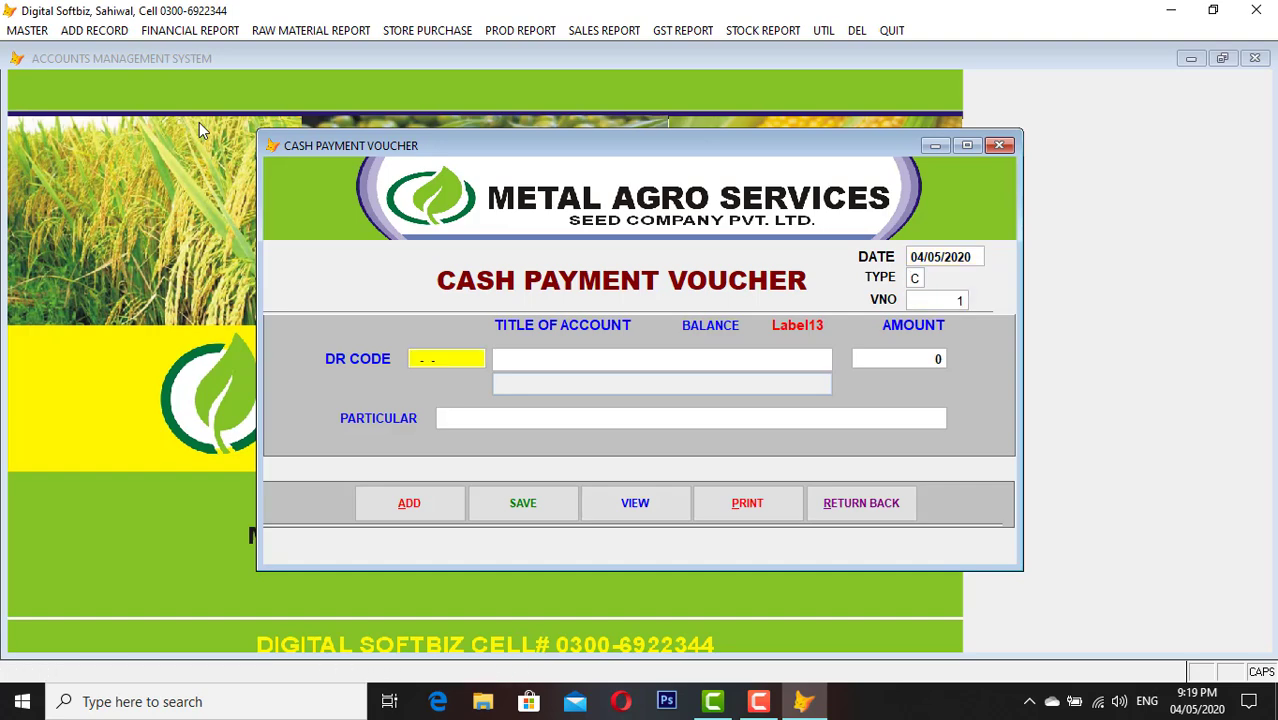
pyautogui.press('Return')
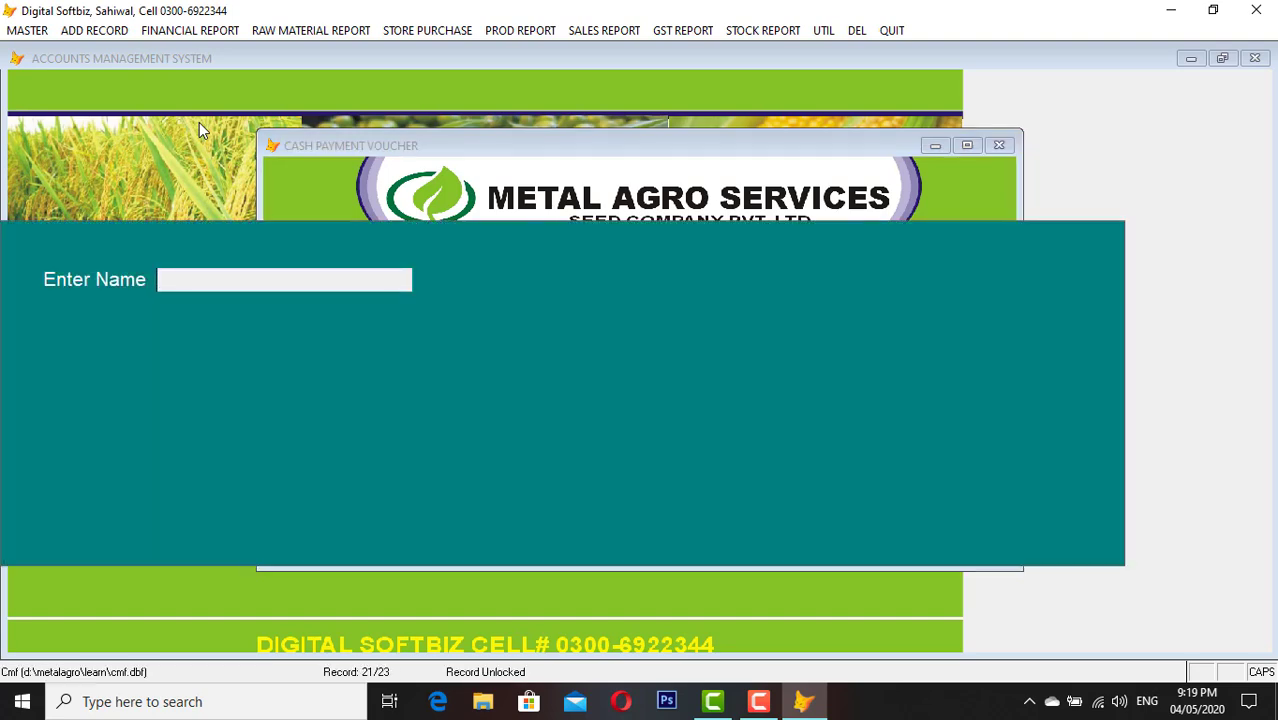
pyautogui.write('E B')
pyautogui.press('Return')
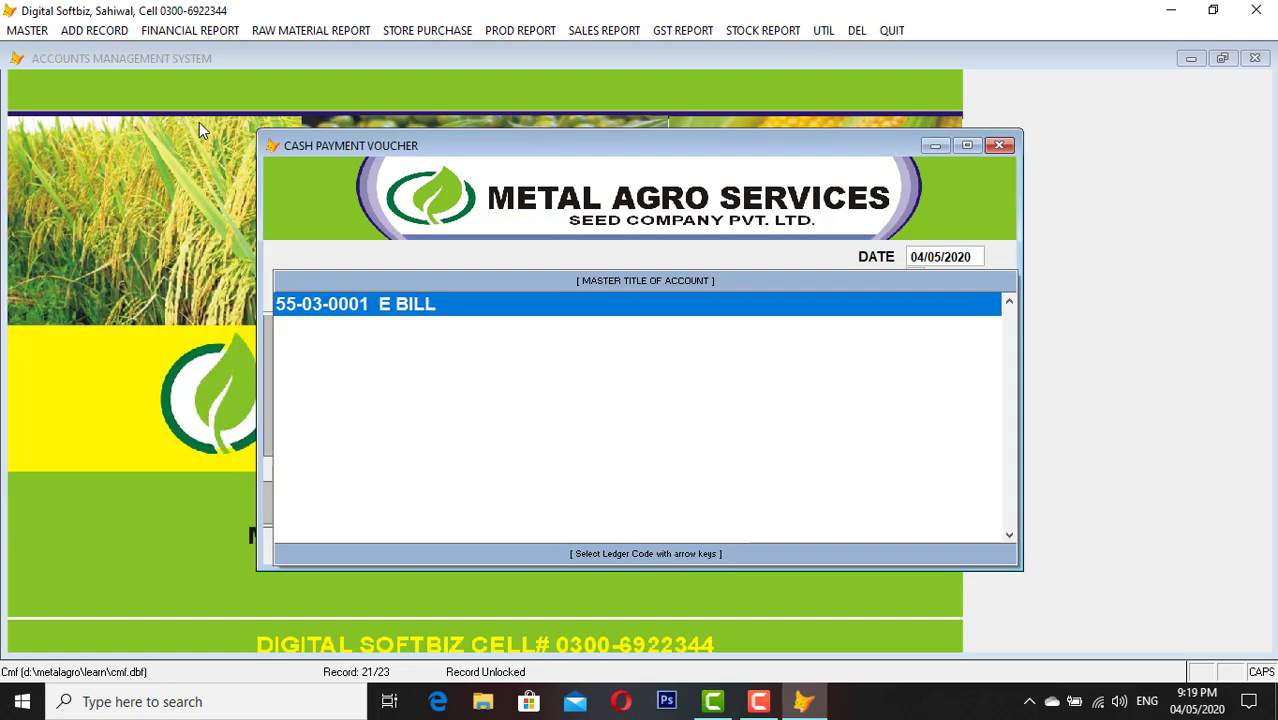
pyautogui.press('Return')
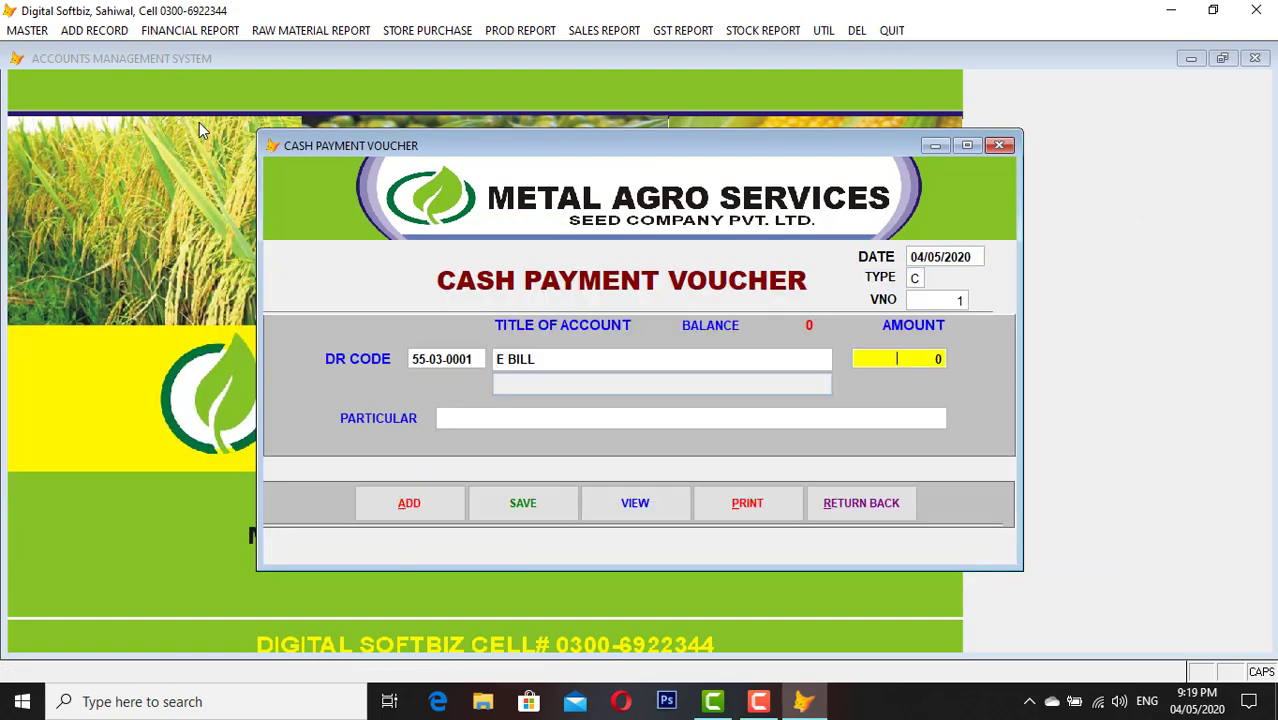
# Enter an amount of 70,000 with the particular APRIL MONTH, save the cash payment voucher, and close its form
pyautogui.write('70000')
pyautogui.press('Return')
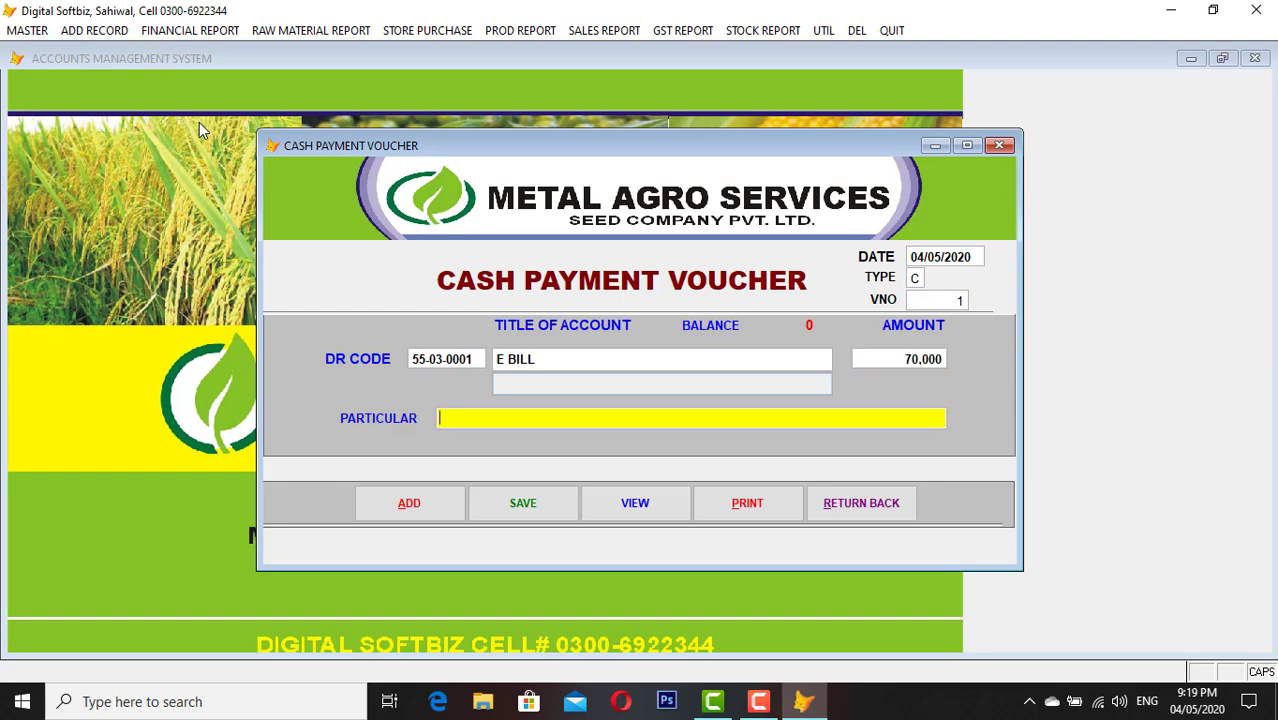
pyautogui.write('APRIL MONTH')
pyautogui.press('Return')
pyautogui.press('Return')
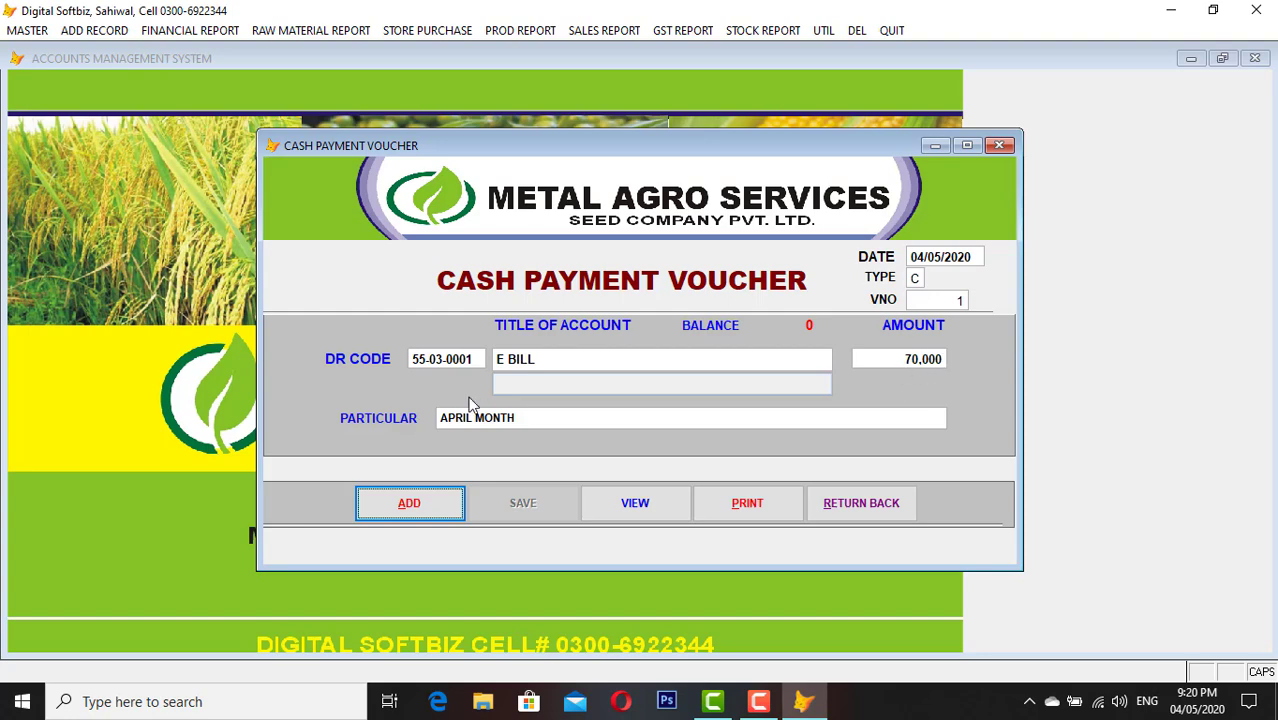
pyautogui.click(830, 497)
# Preview the cashbook for 04/05/2020 on screen to check the E BILL payment, and close the report
pyautogui.click(190, 30)
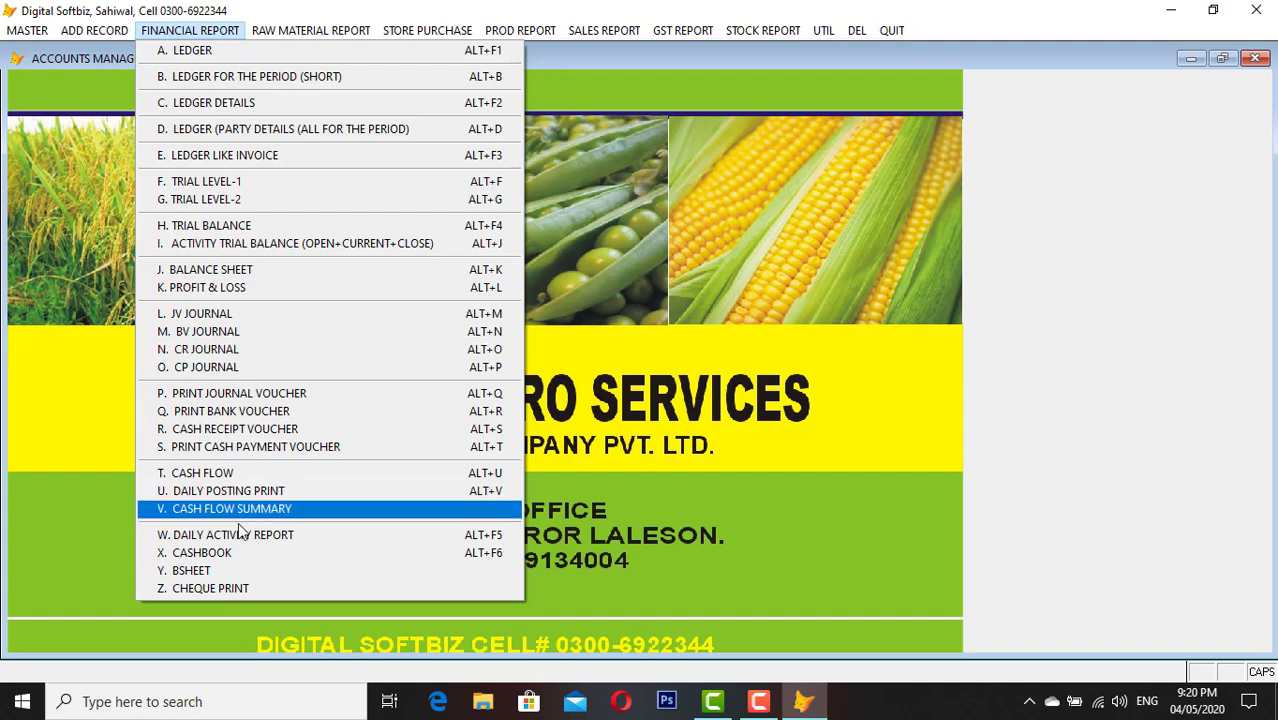
pyautogui.click(186, 552)
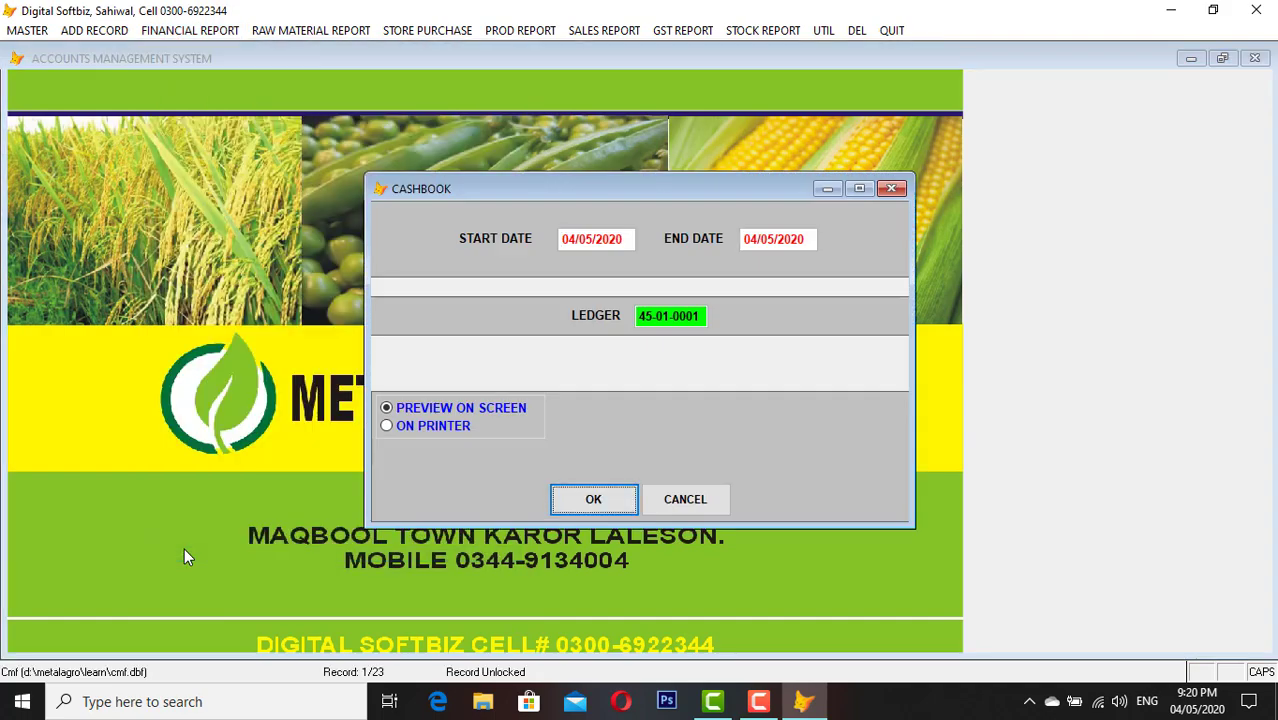
pyautogui.press('Return')
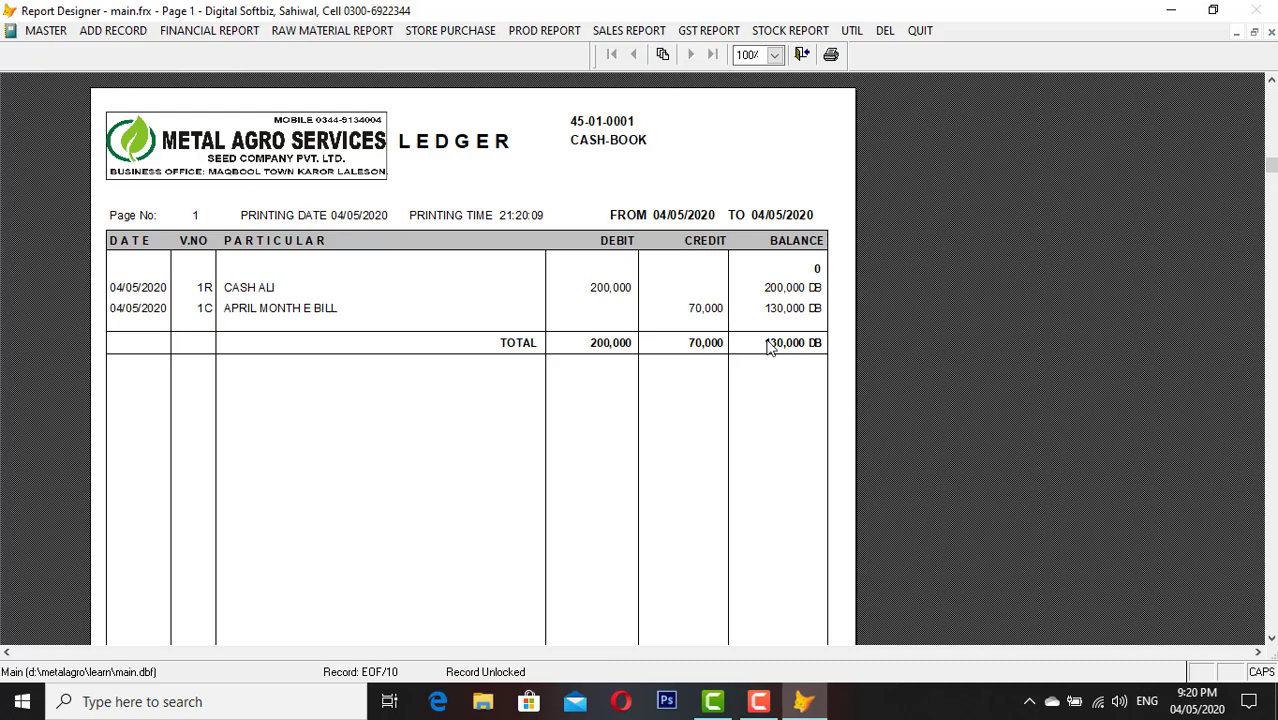
pyautogui.press('Escape')
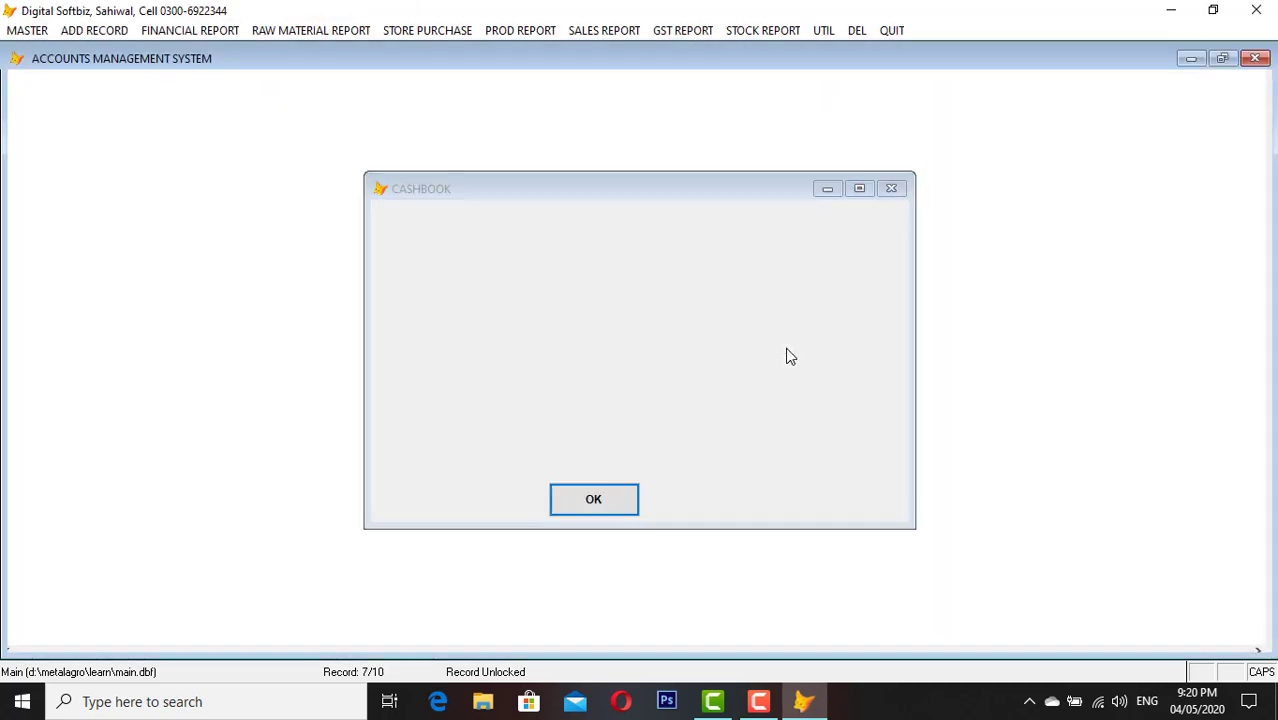
pyautogui.press('Return')
# Preview the ledger of the E BILL expense account from 01/01/2014 to 04/05/2020 on screen
pyautogui.click(226, 35)
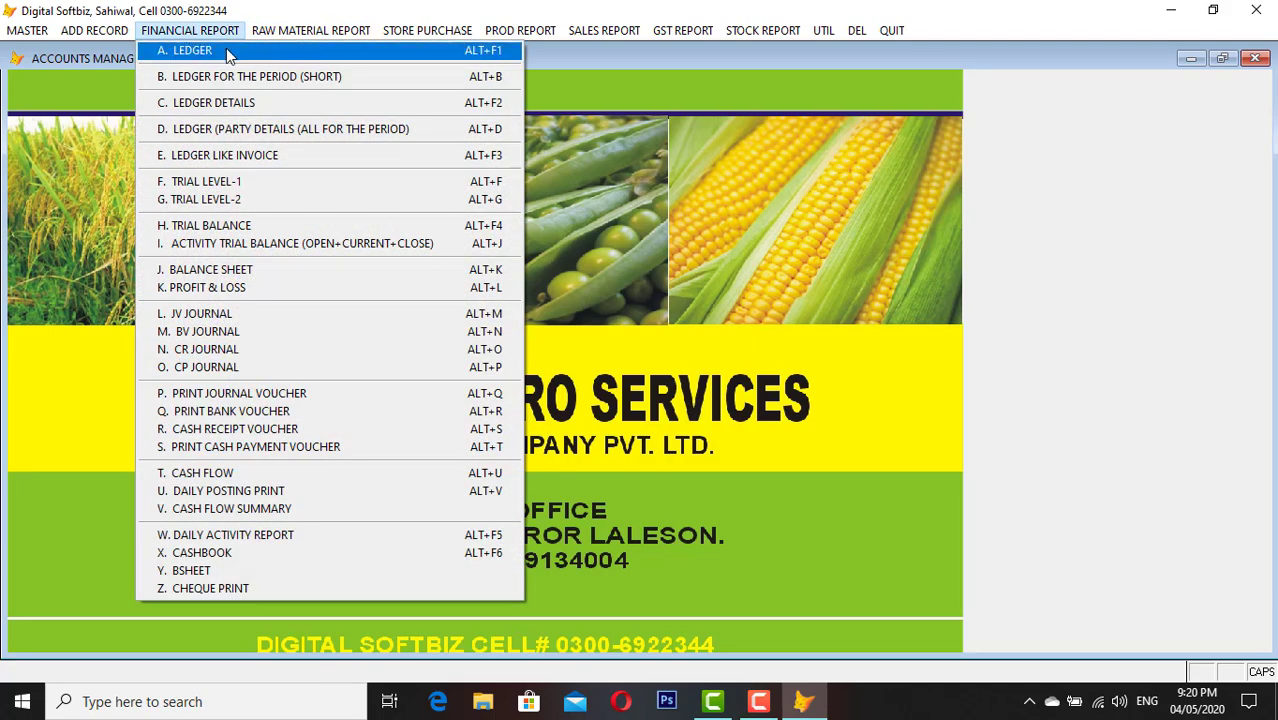
pyautogui.click(228, 52)
pyautogui.write('E')
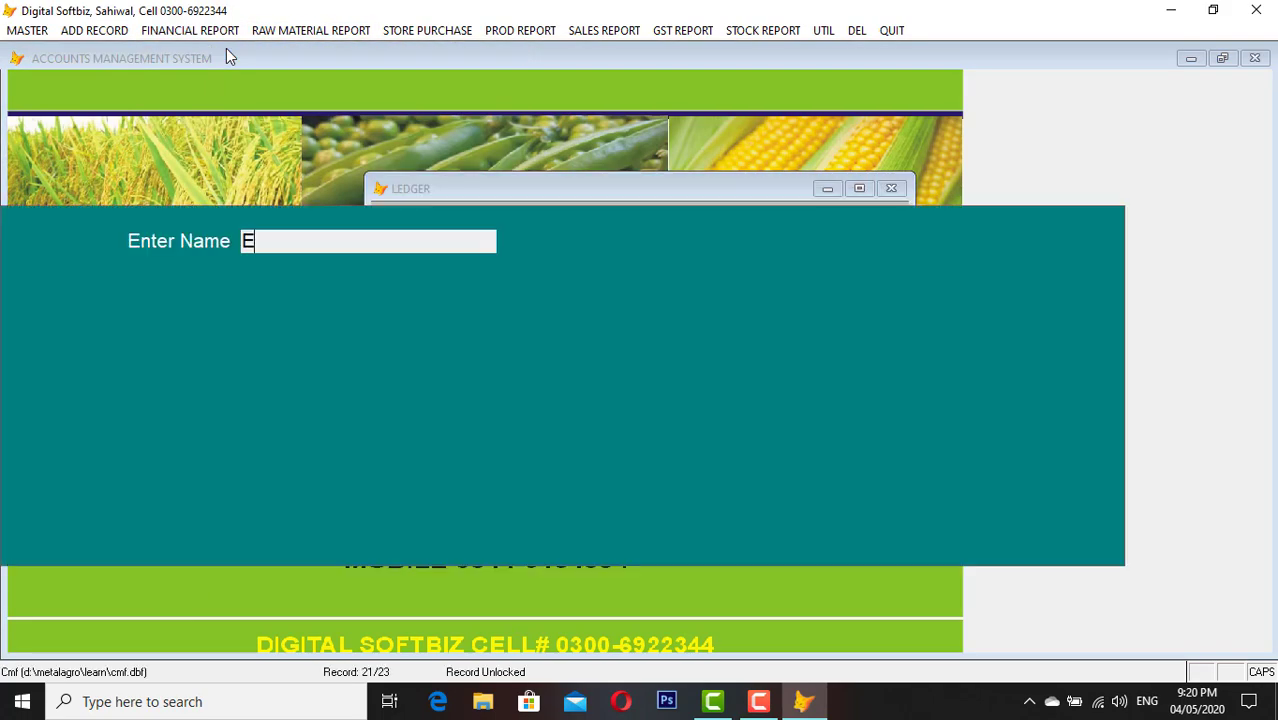
pyautogui.press('Return')
pyautogui.press('Down')
pyautogui.press('Down')
pyautogui.press('Down')
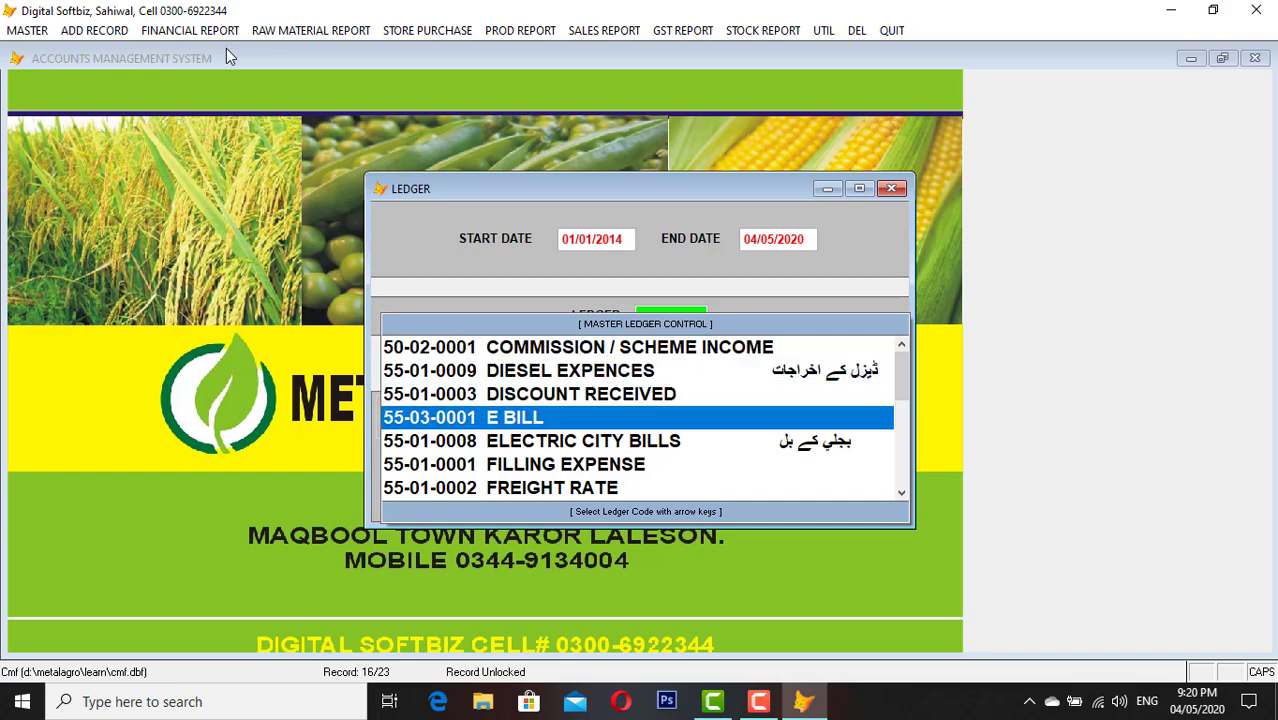
pyautogui.press('Return')
pyautogui.press('Return')
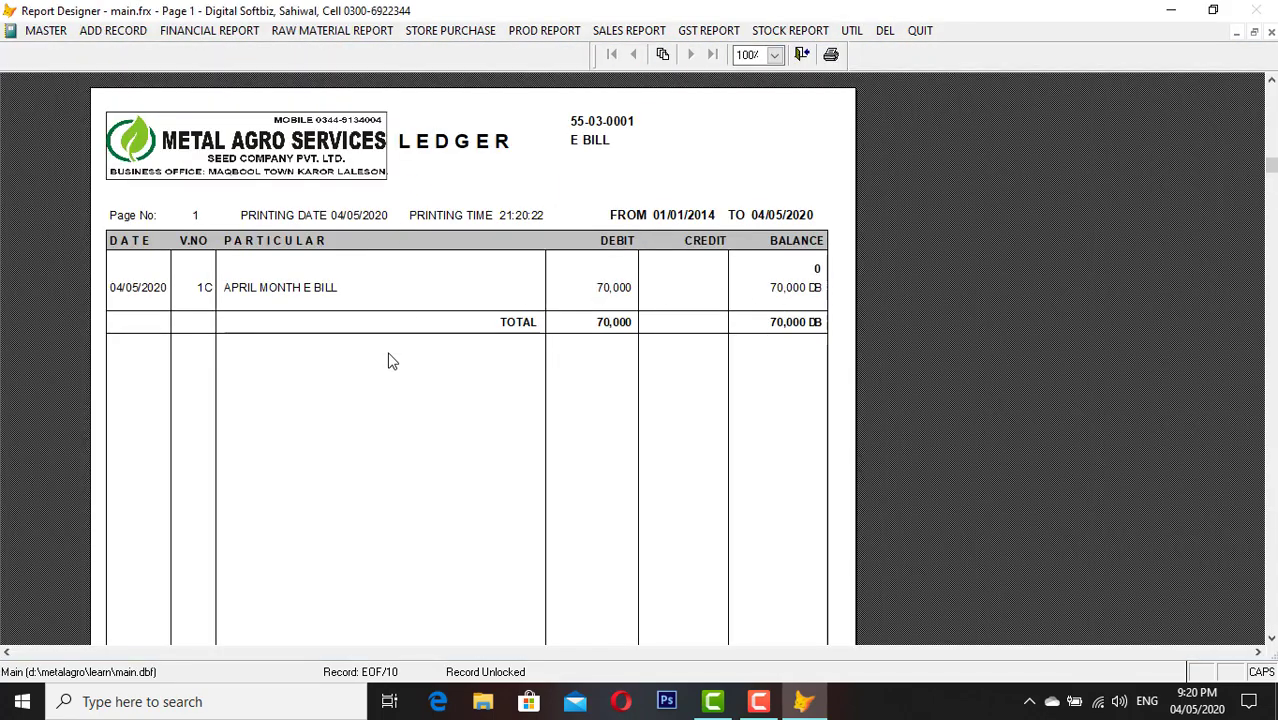
# Close the E BILL ledger, preview the trial balance from 01/01/2014 to 04/05/2020 on screen through its total row, and close the report
pyautogui.press('Escape')
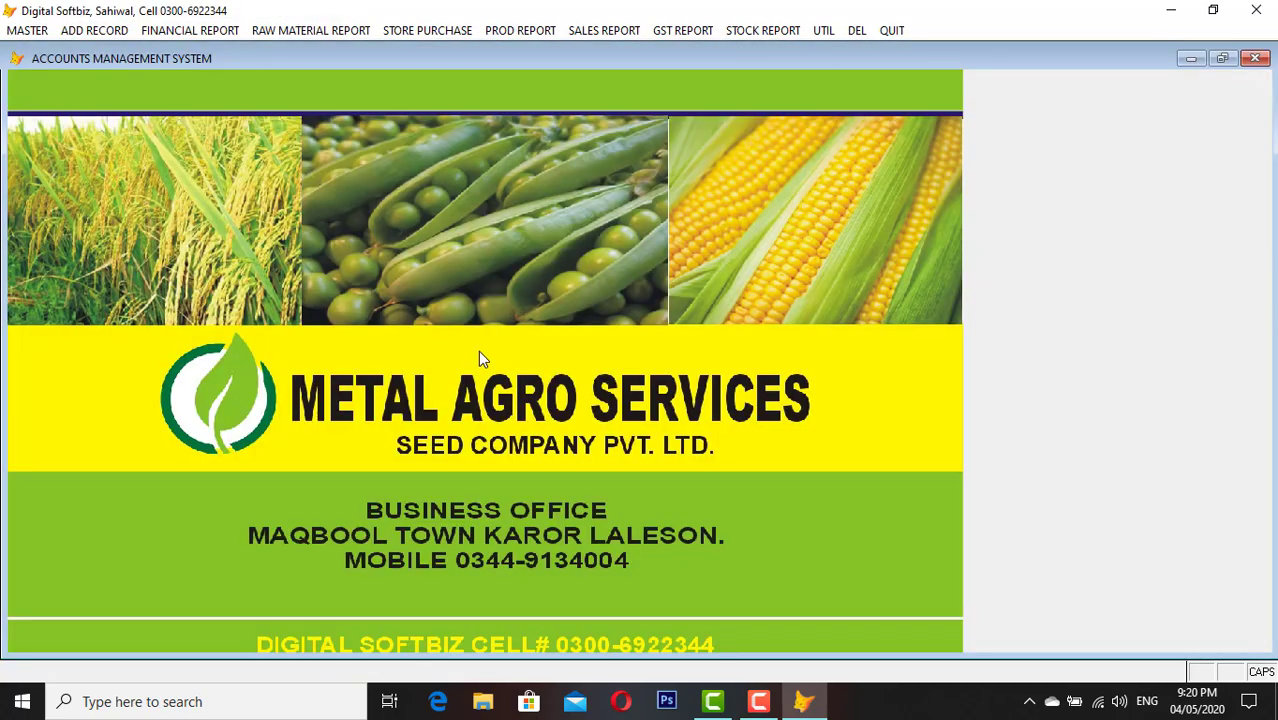
pyautogui.click(177, 32)
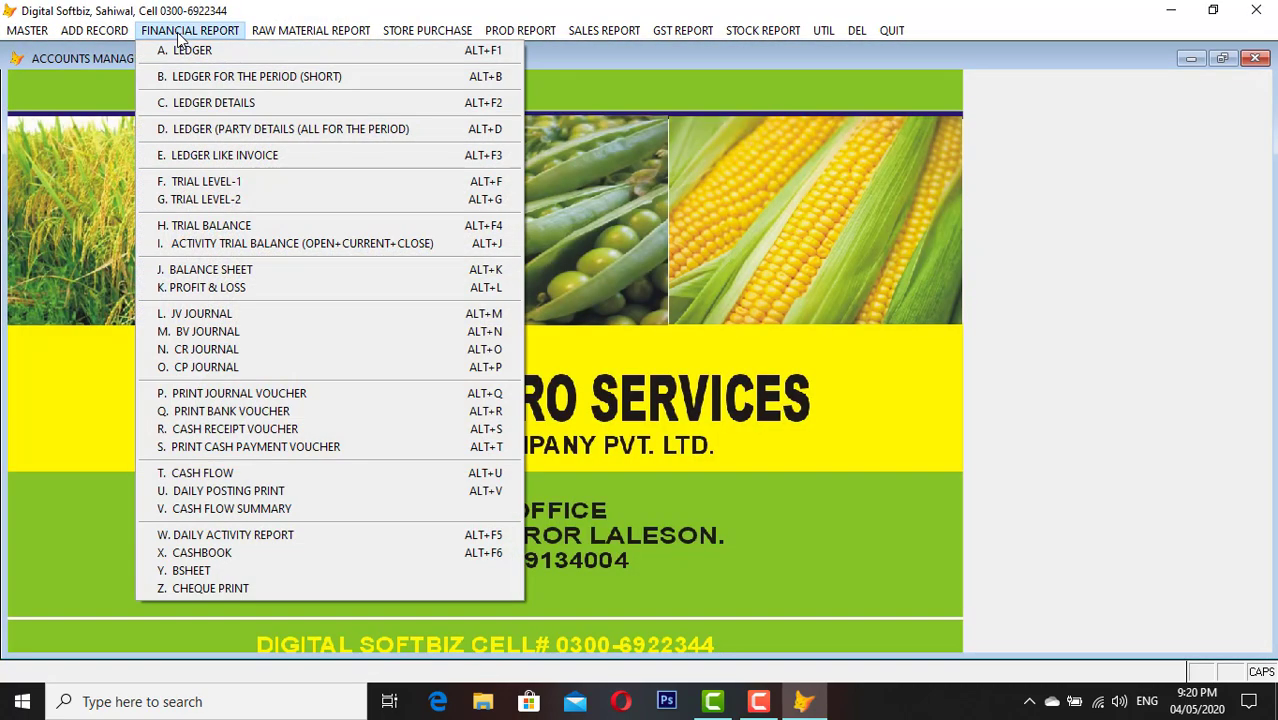
pyautogui.click(230, 228)
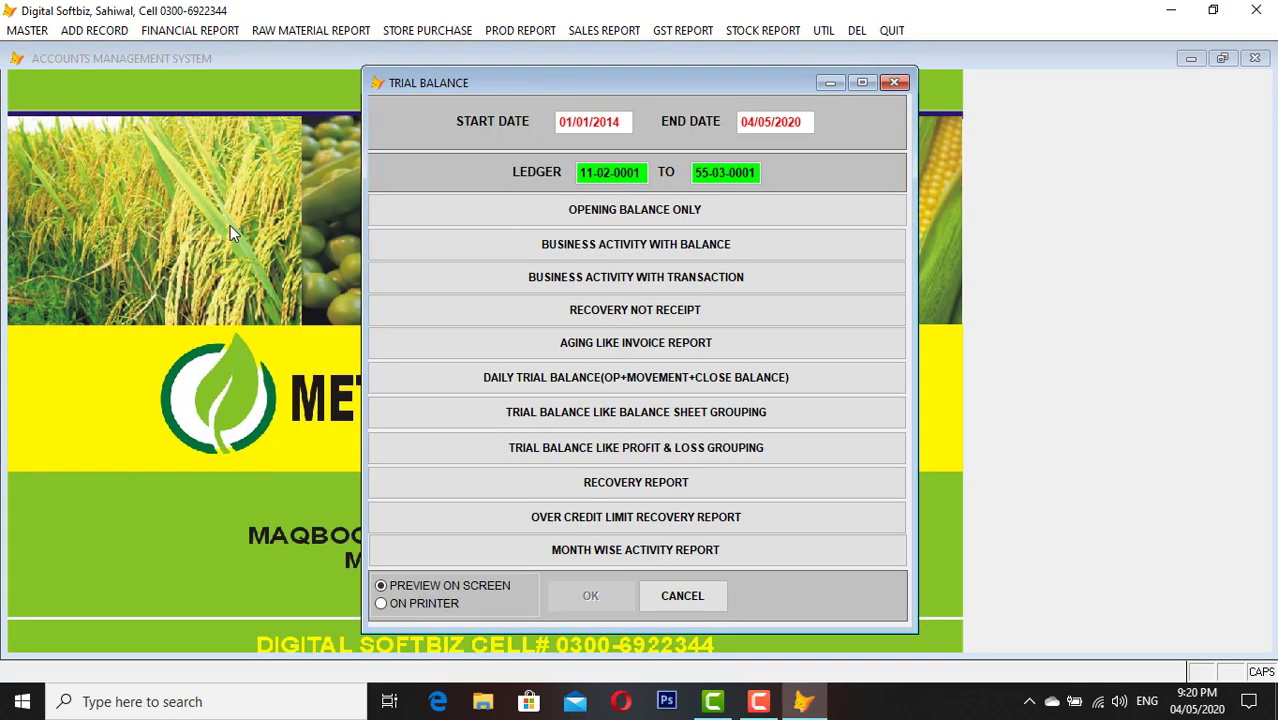
pyautogui.press('Return')
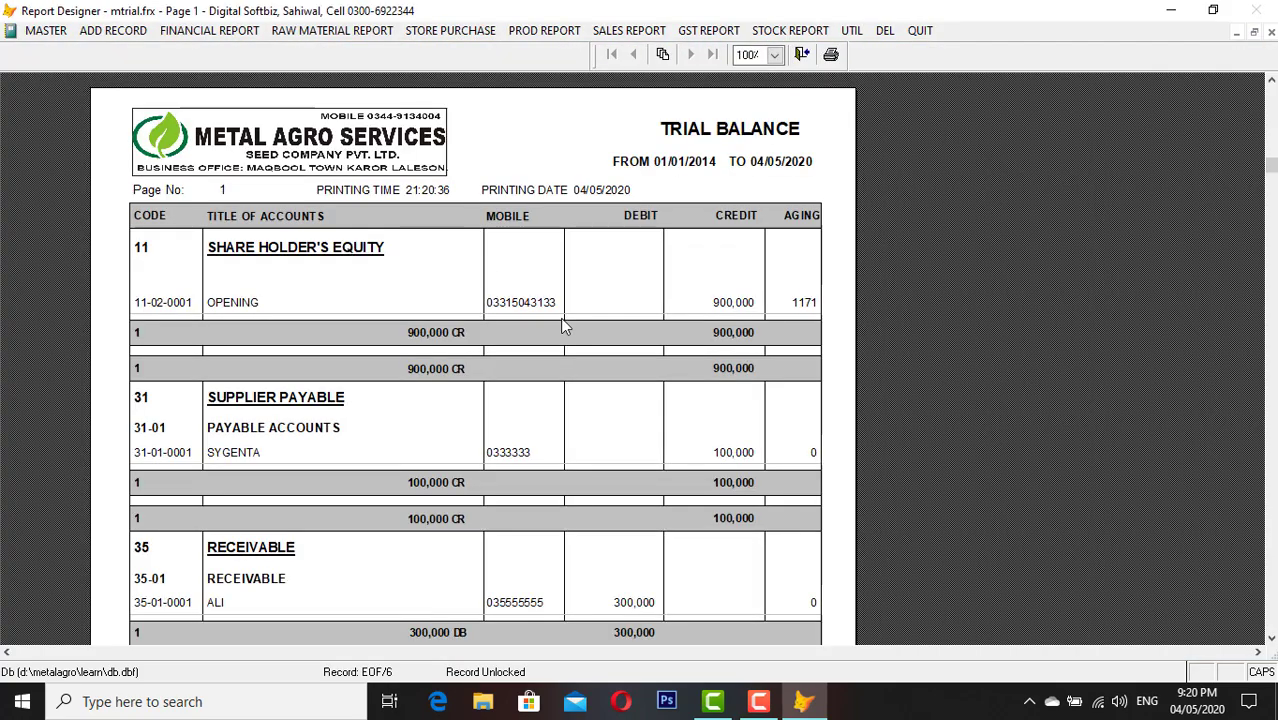
pyautogui.click(551, 334)
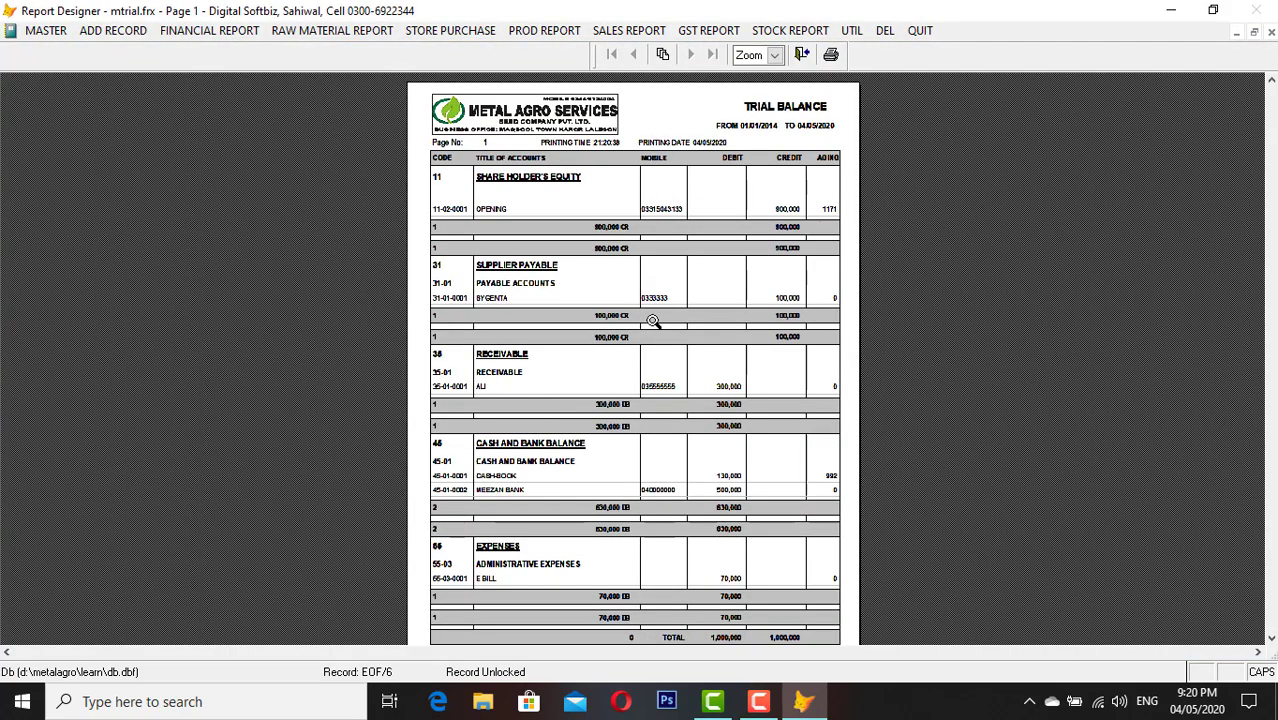
pyautogui.click(652, 321)
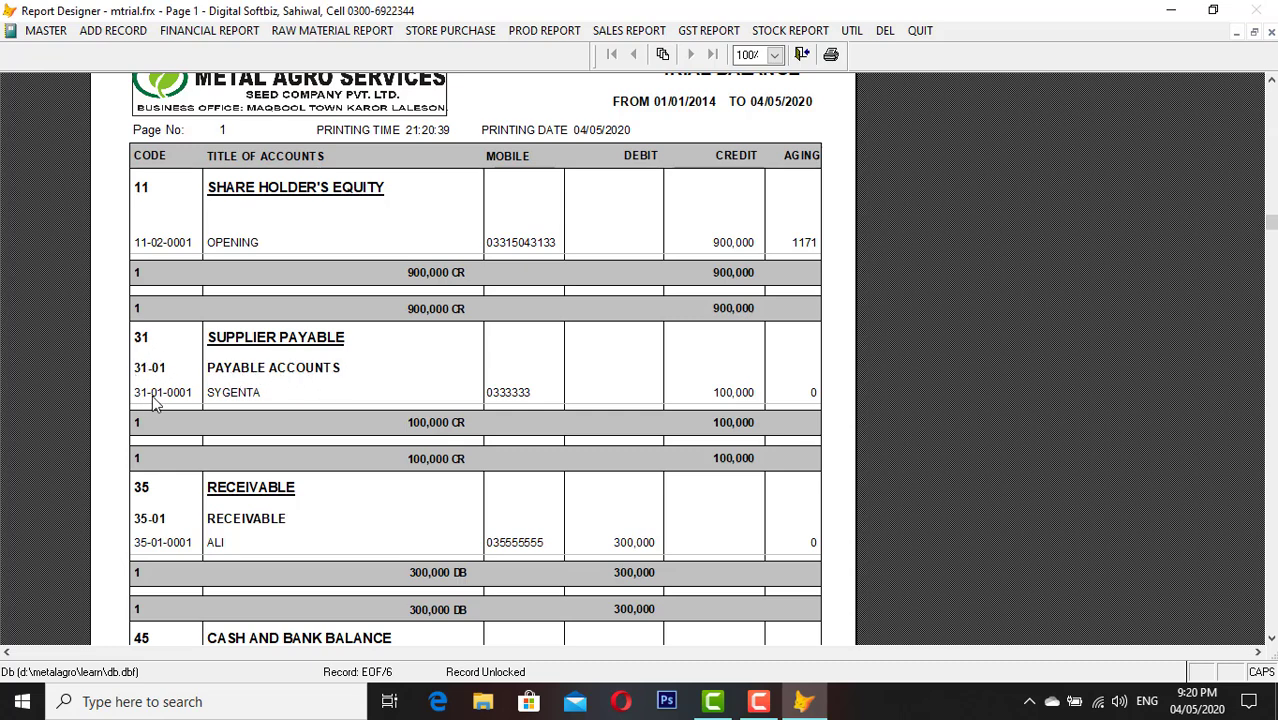
pyautogui.click(648, 558)
pyautogui.click(690, 552)
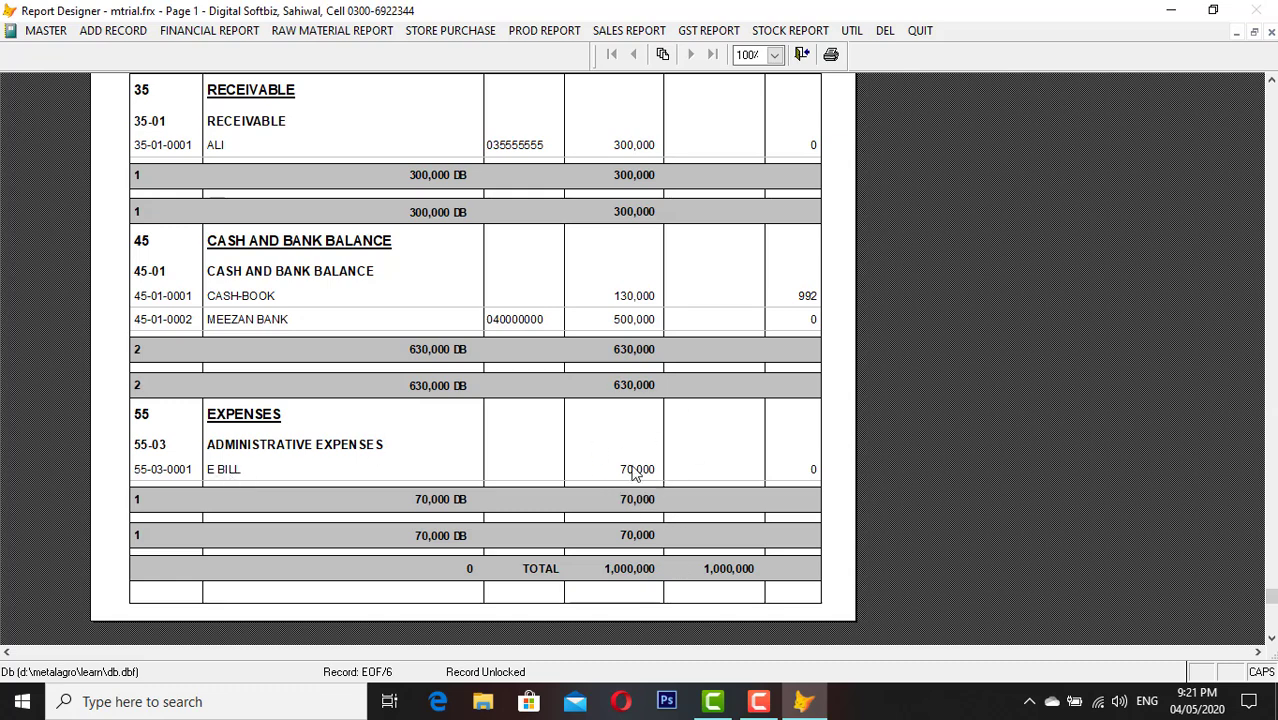
pyautogui.press('Escape')
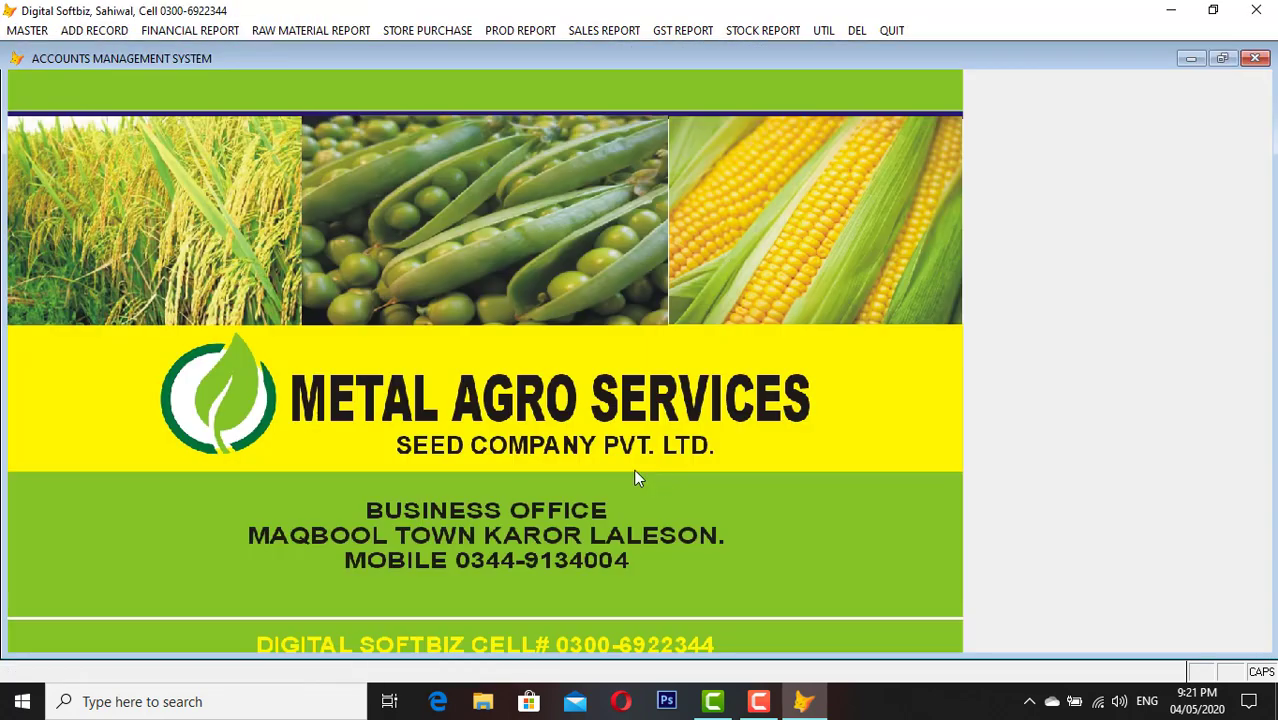
# Start a bank voucher dated 04/05/2020 with SYGENTA as the account to debit and MEEZAN BANK as the account to credit
pyautogui.click(80, 30)
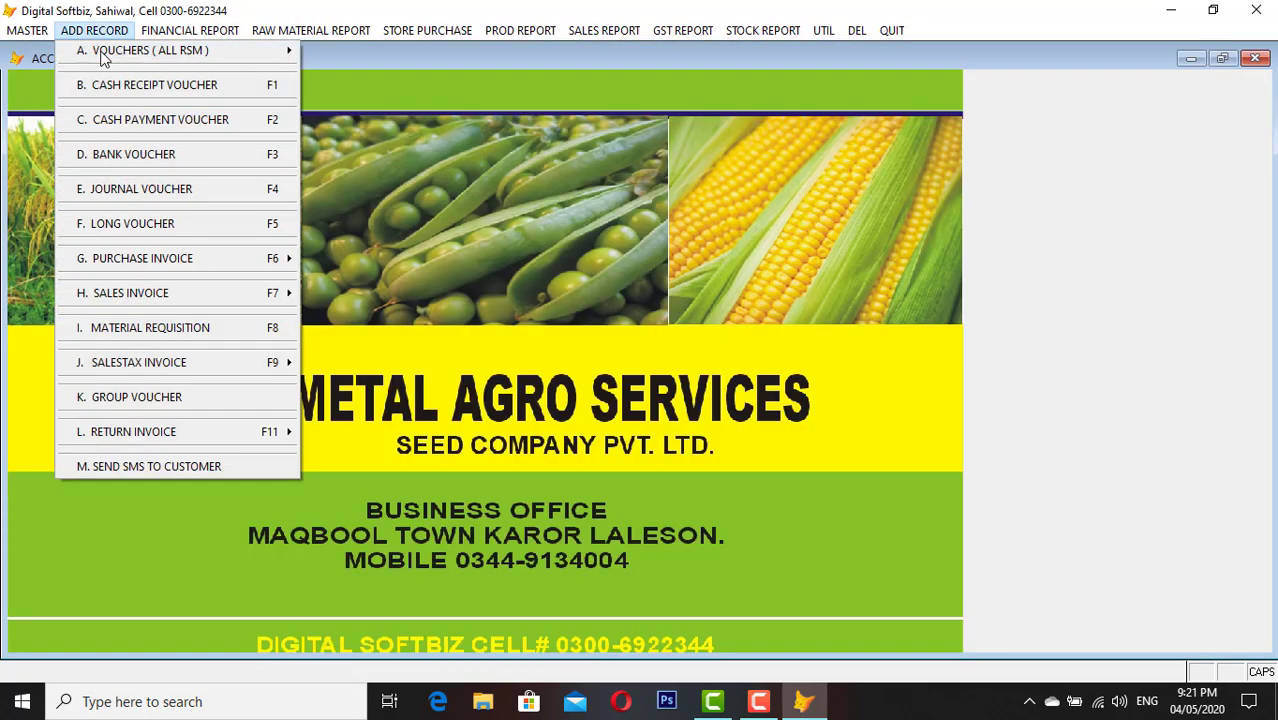
pyautogui.click(163, 156)
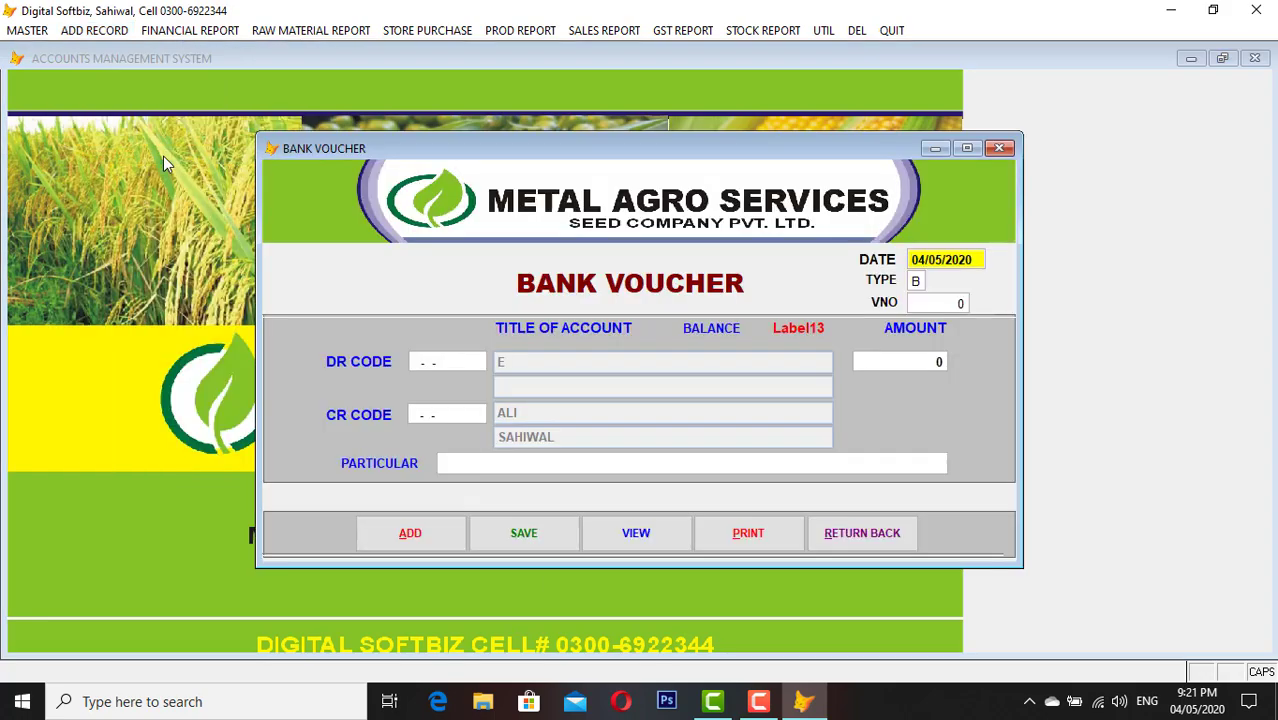
pyautogui.press('Return')
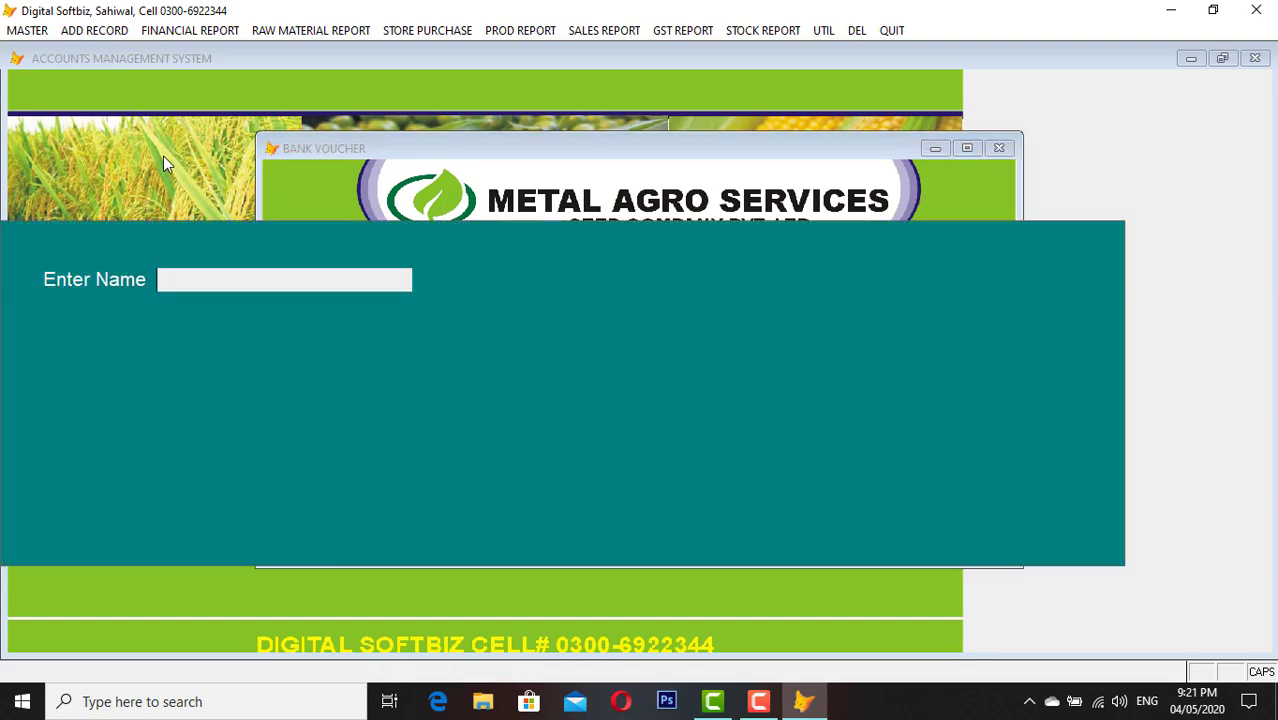
pyautogui.write('SY')
pyautogui.press('Return')
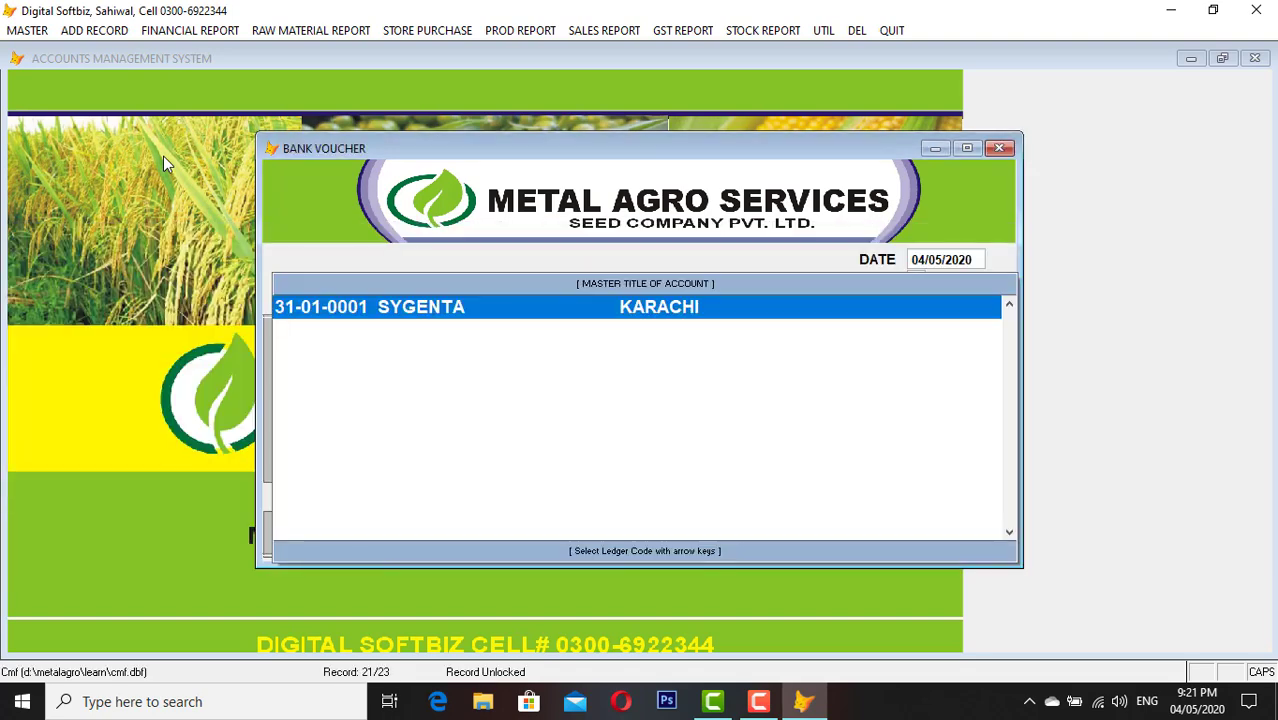
pyautogui.press('Return')
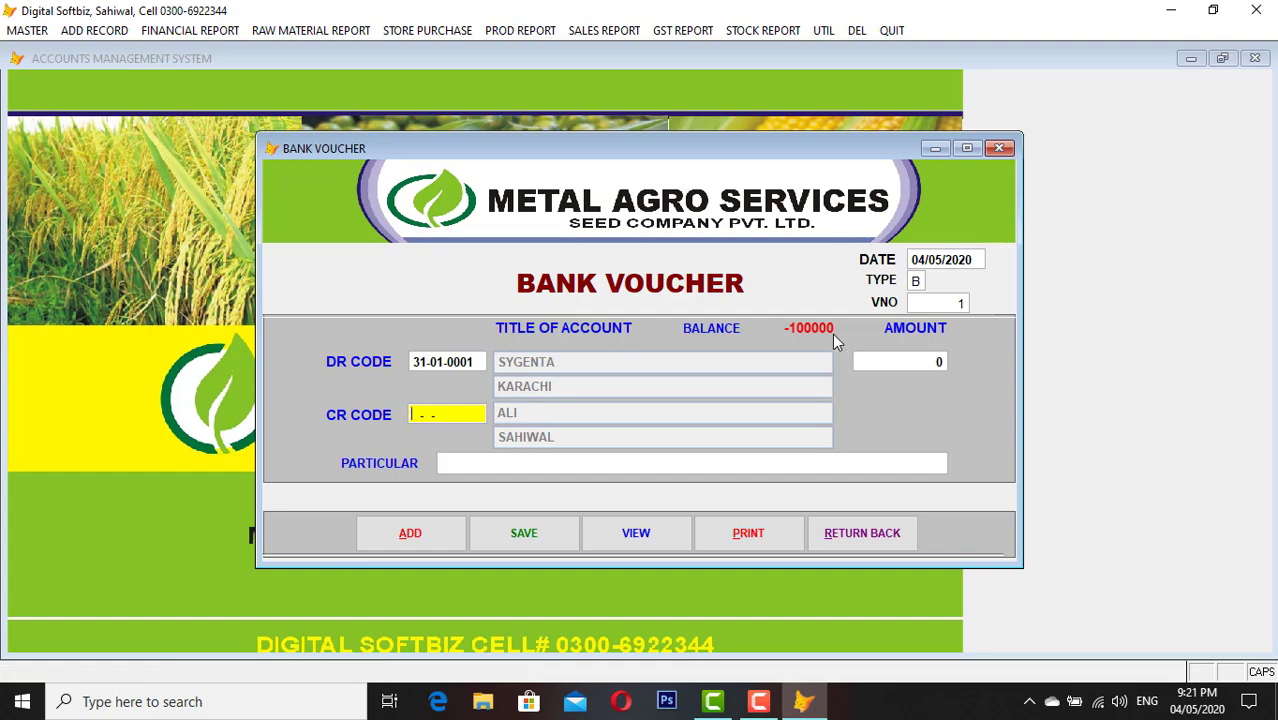
pyautogui.press('Return')
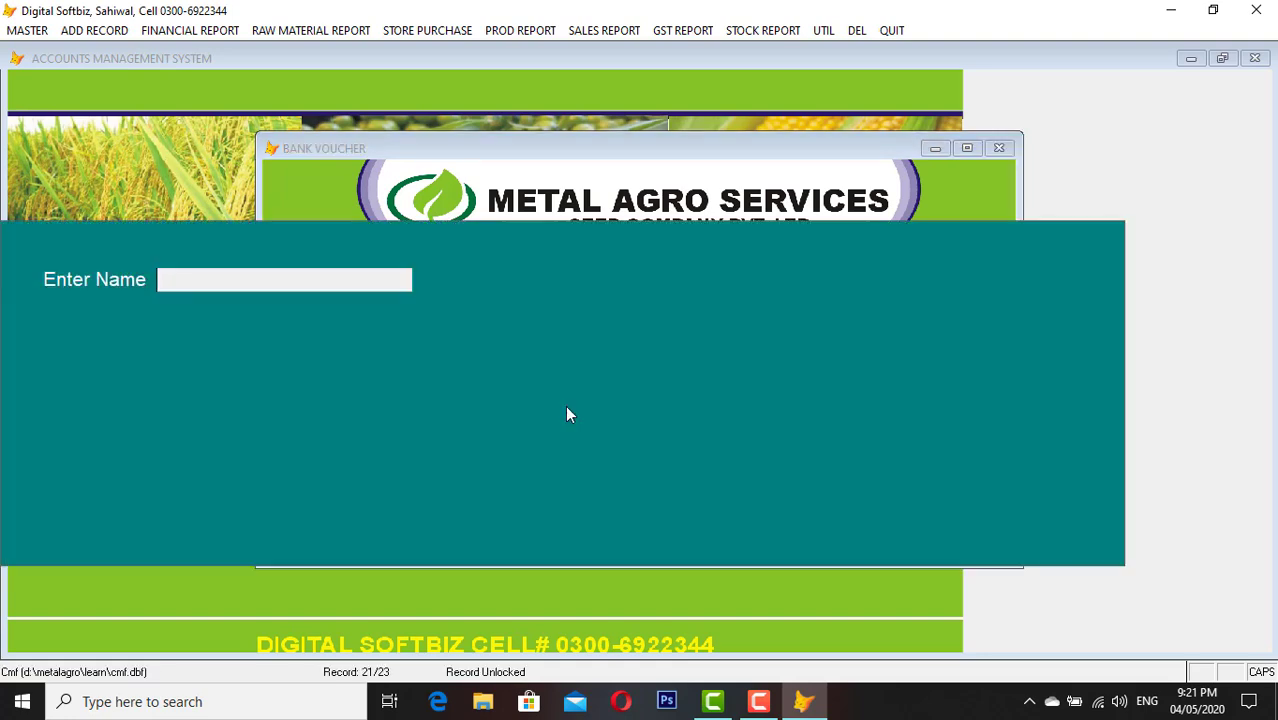
pyautogui.write('ME')
pyautogui.press('Return')
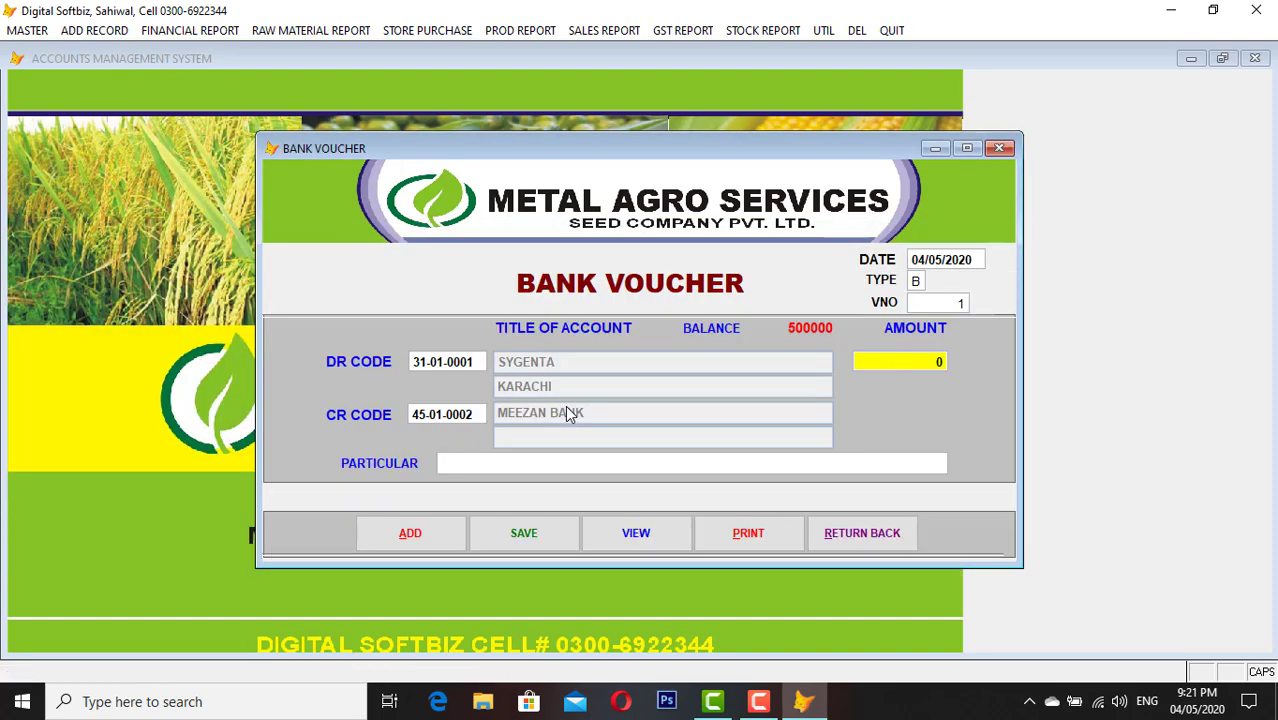
# Enter an amount of 100,000 with the particular ONLINE, save the bank voucher, and close its form
pyautogui.write('100,000 0')
pyautogui.press('Return')
pyautogui.write('ONL')
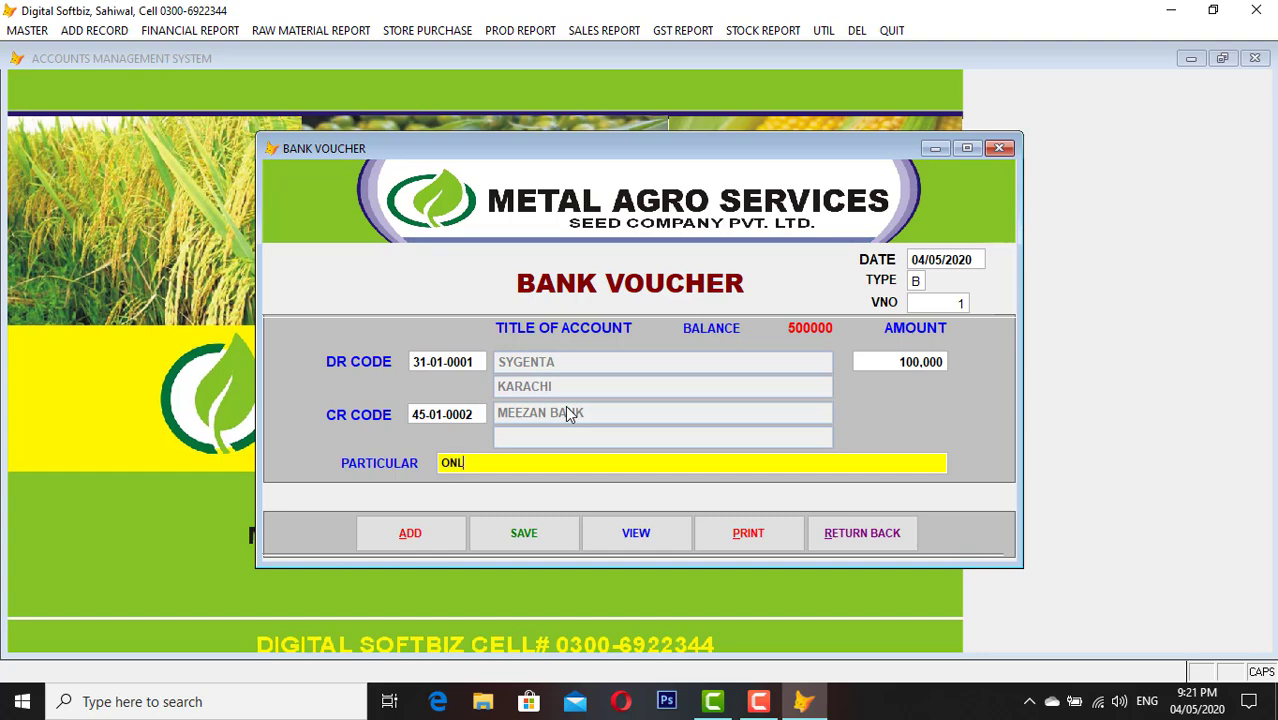
pyautogui.write('INE')
pyautogui.press('Return')
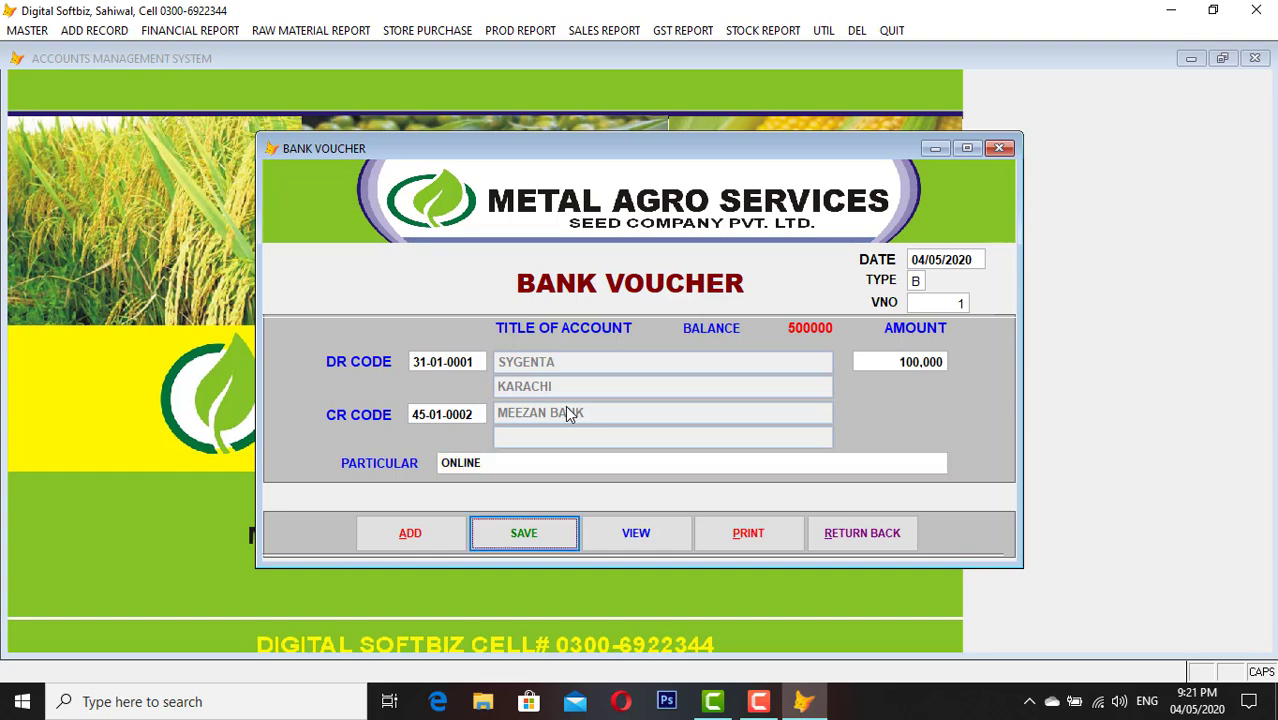
pyautogui.press('Return')
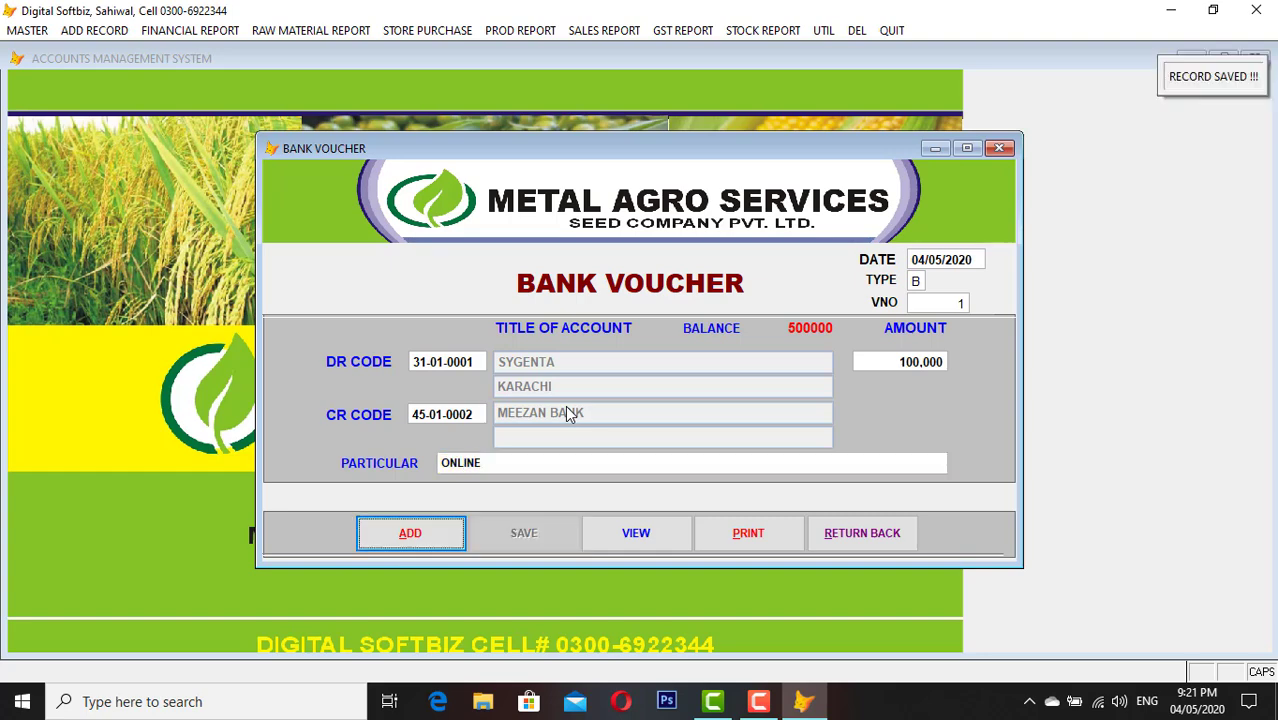
pyautogui.click(845, 529)
# Preview the cashbook for 04/05/2020 on screen to compare it after the bank payment, and close the report
pyautogui.click(207, 33)
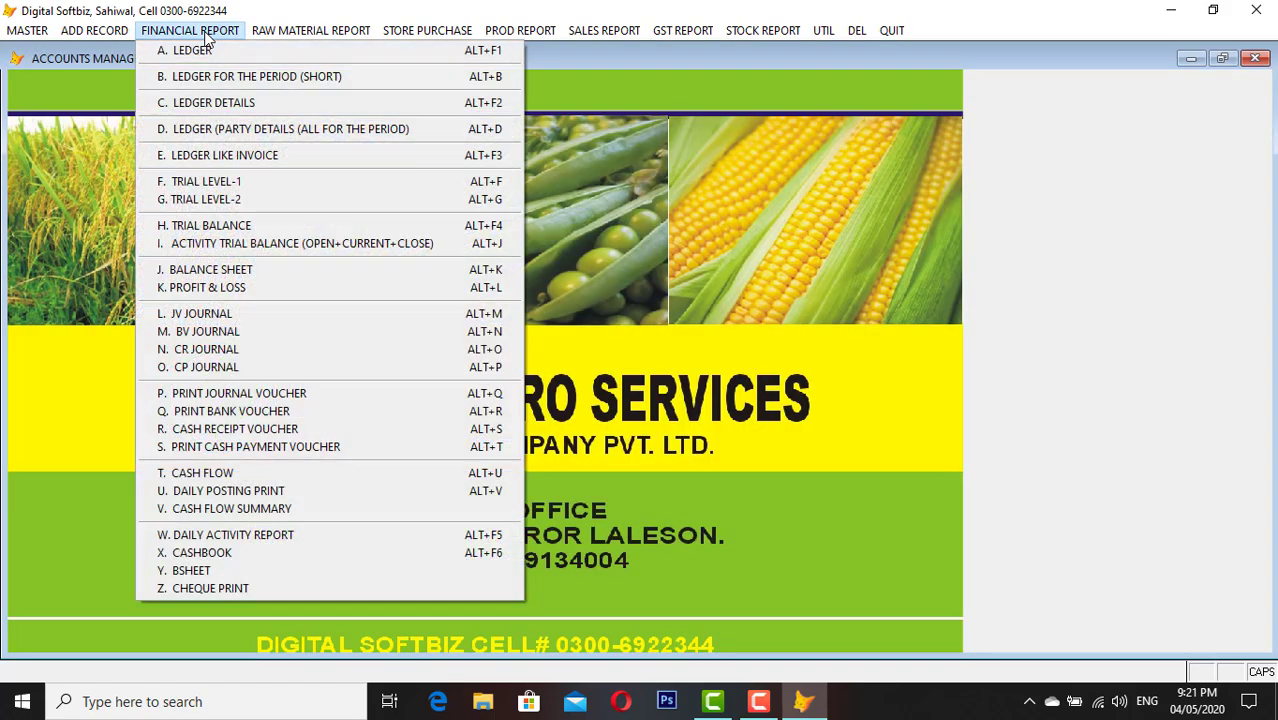
pyautogui.click(233, 553)
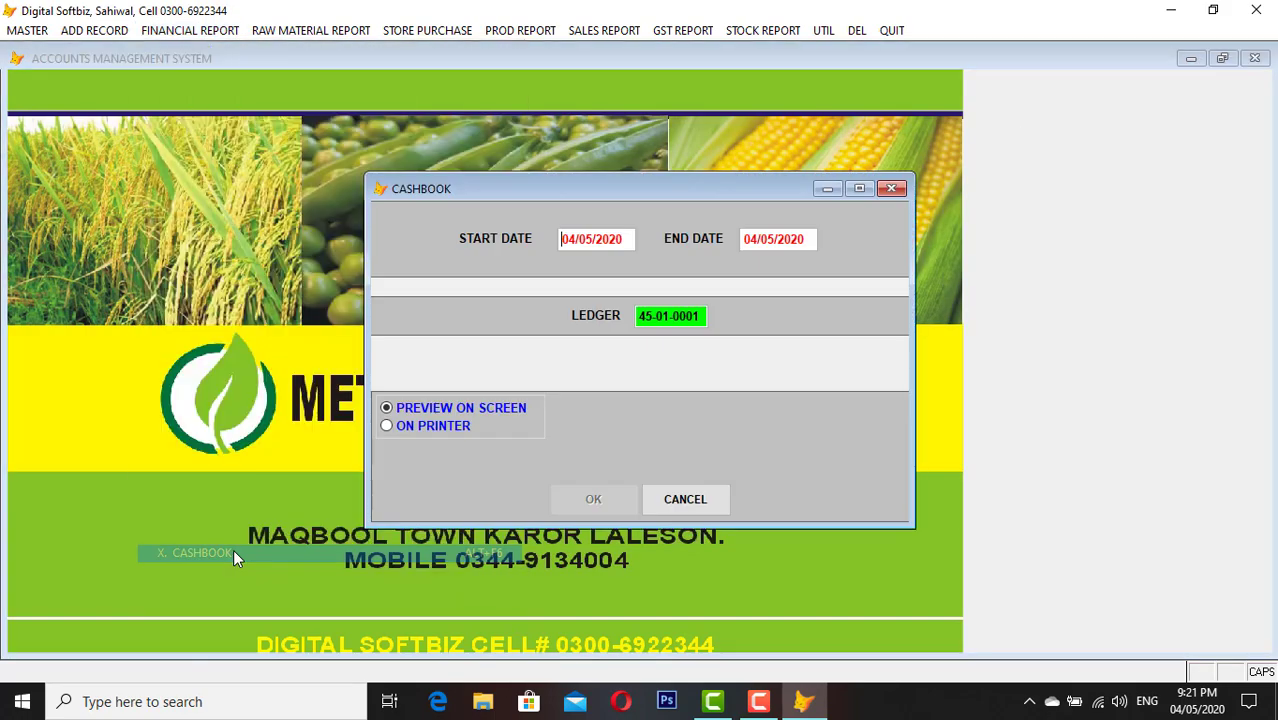
pyautogui.press('Return')
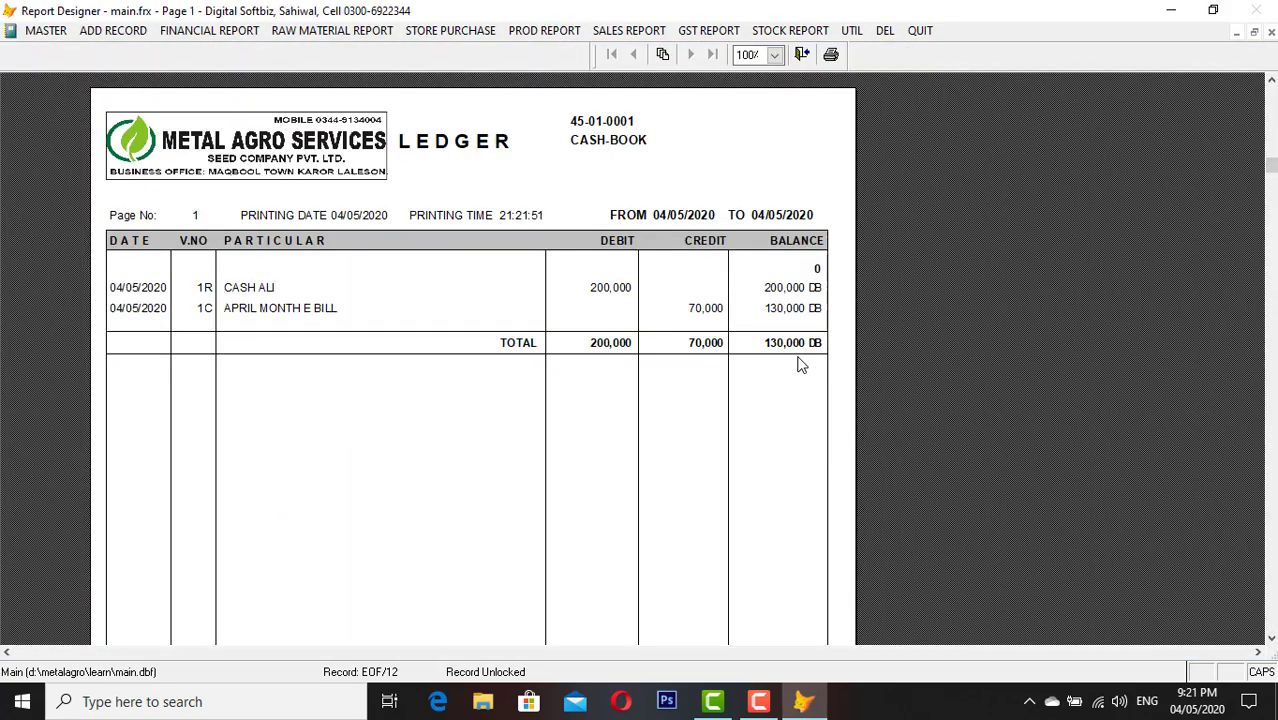
pyautogui.press('Escape')
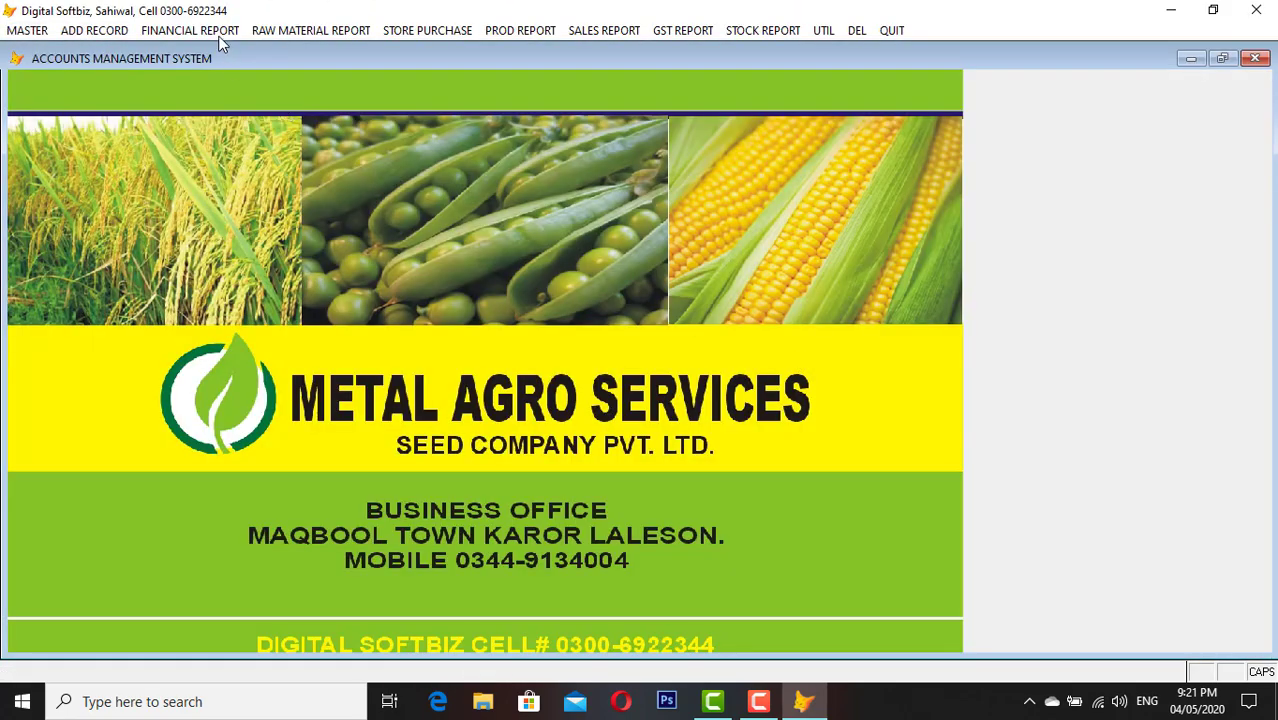
# Preview the MEEZAN BANK ledger from 01/01/2014 to 04/05/2020 on screen to check the ONLINE payment, and close the report
pyautogui.click(220, 38)
pyautogui.click(218, 48)
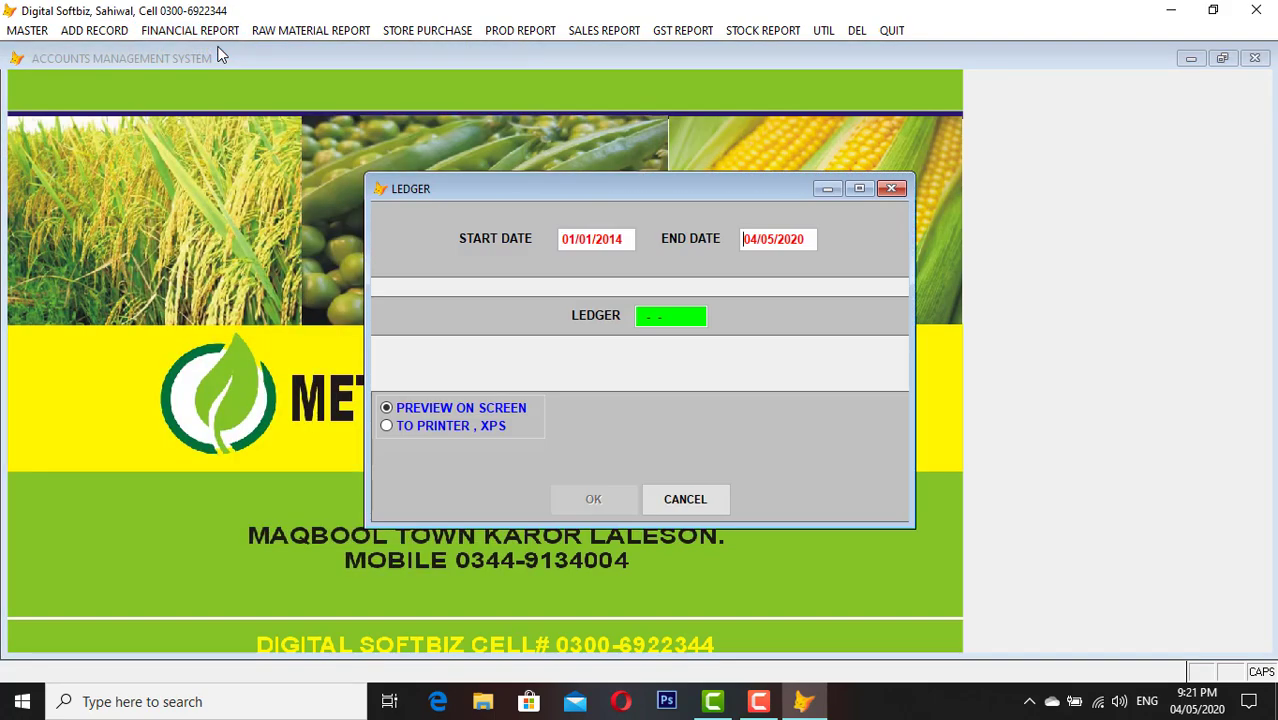
pyautogui.press('Return')
pyautogui.write('MEE')
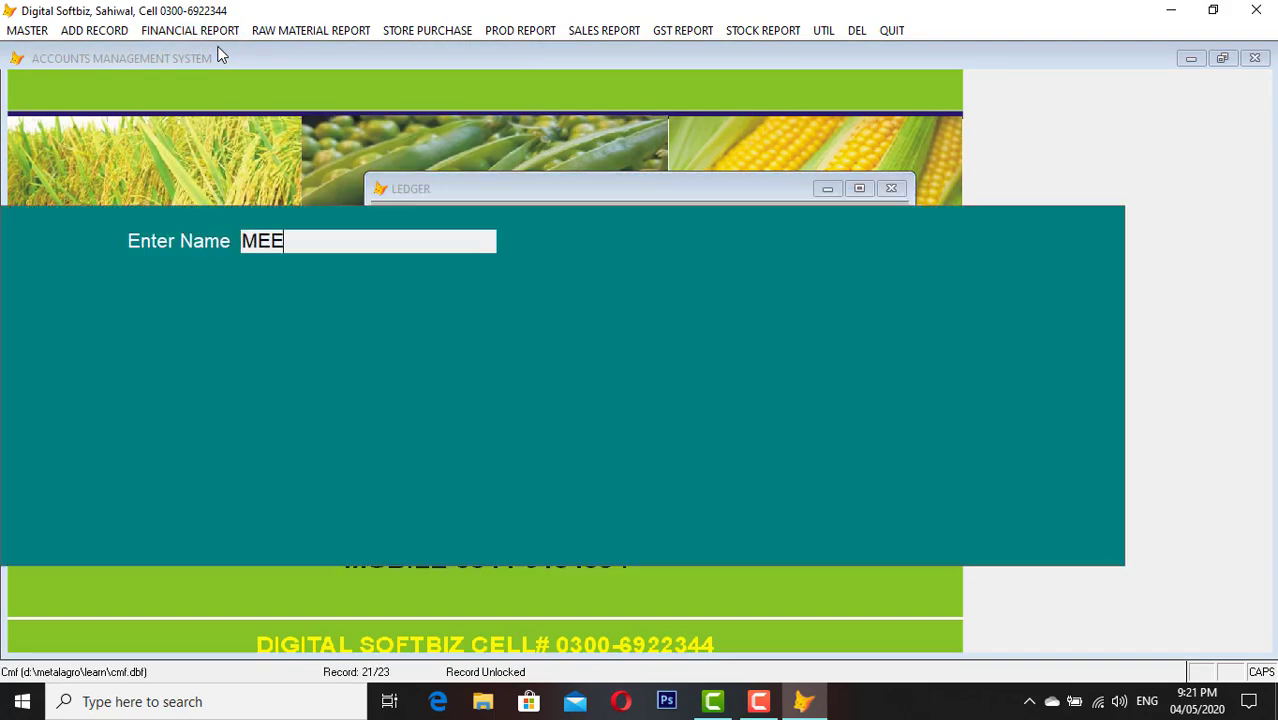
pyautogui.press('Return')
pyautogui.press('Return')
pyautogui.press('Return')
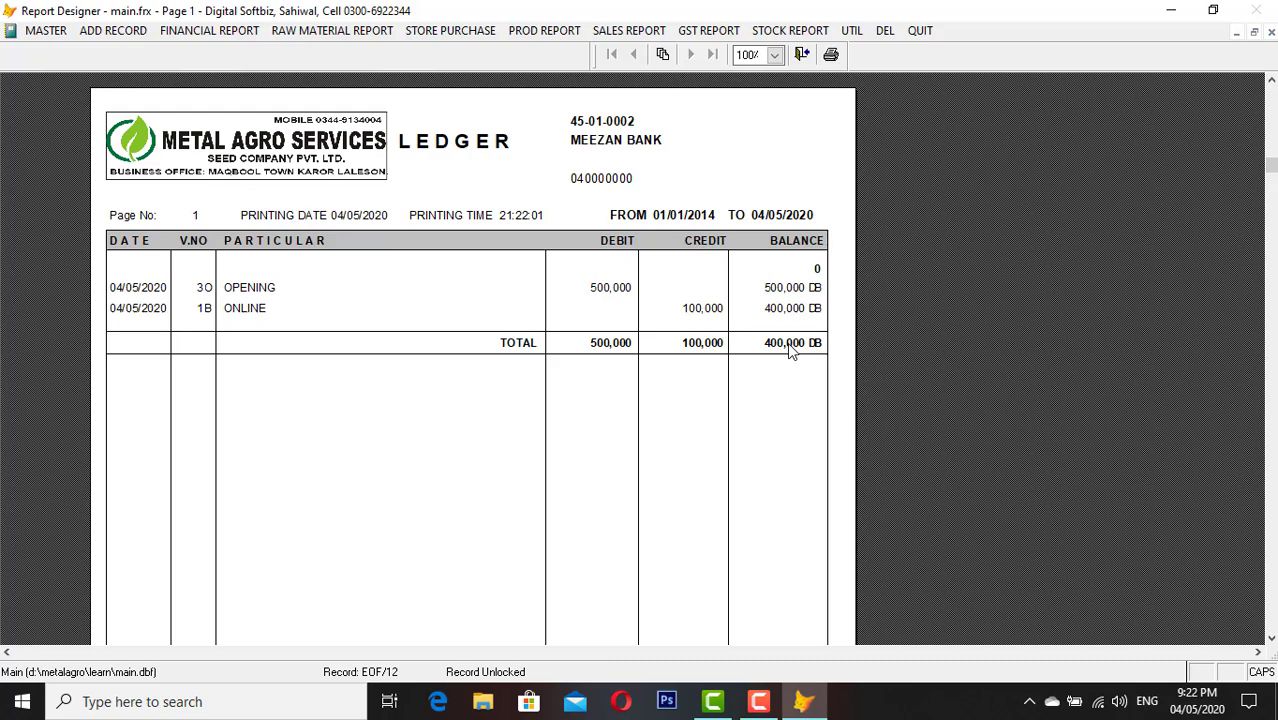
pyautogui.click(734, 350)
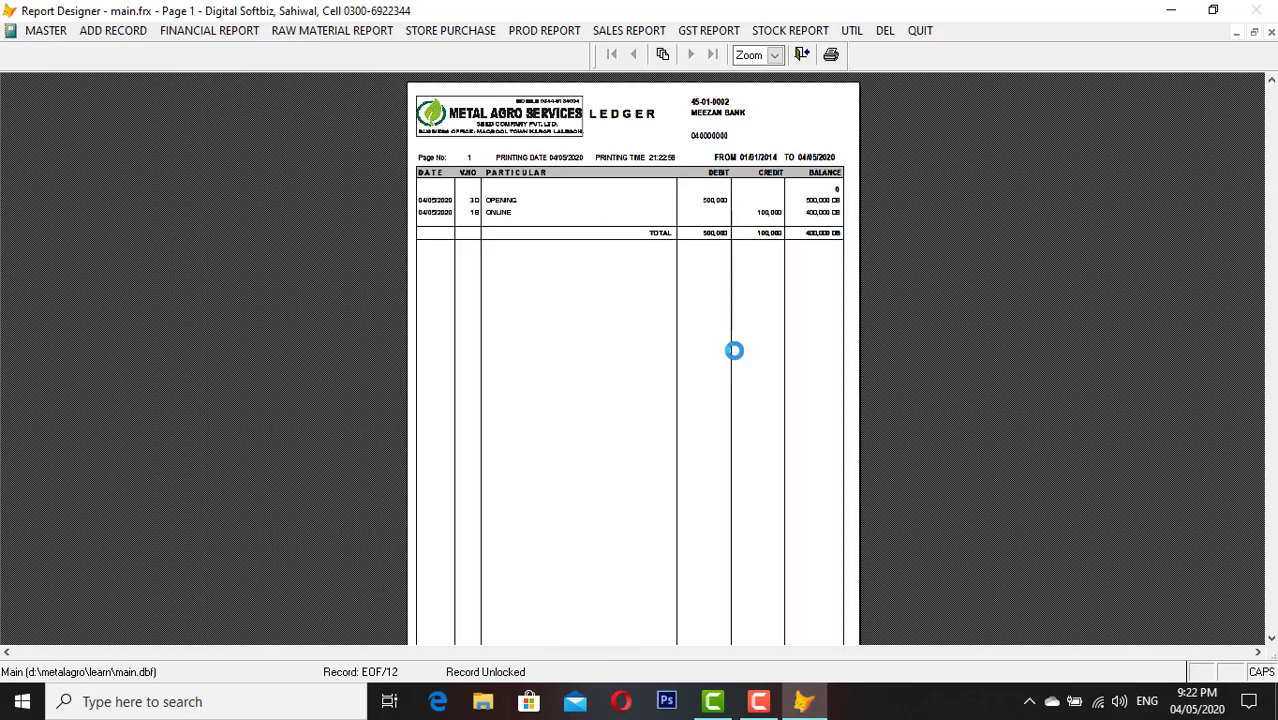
pyautogui.press('Escape')
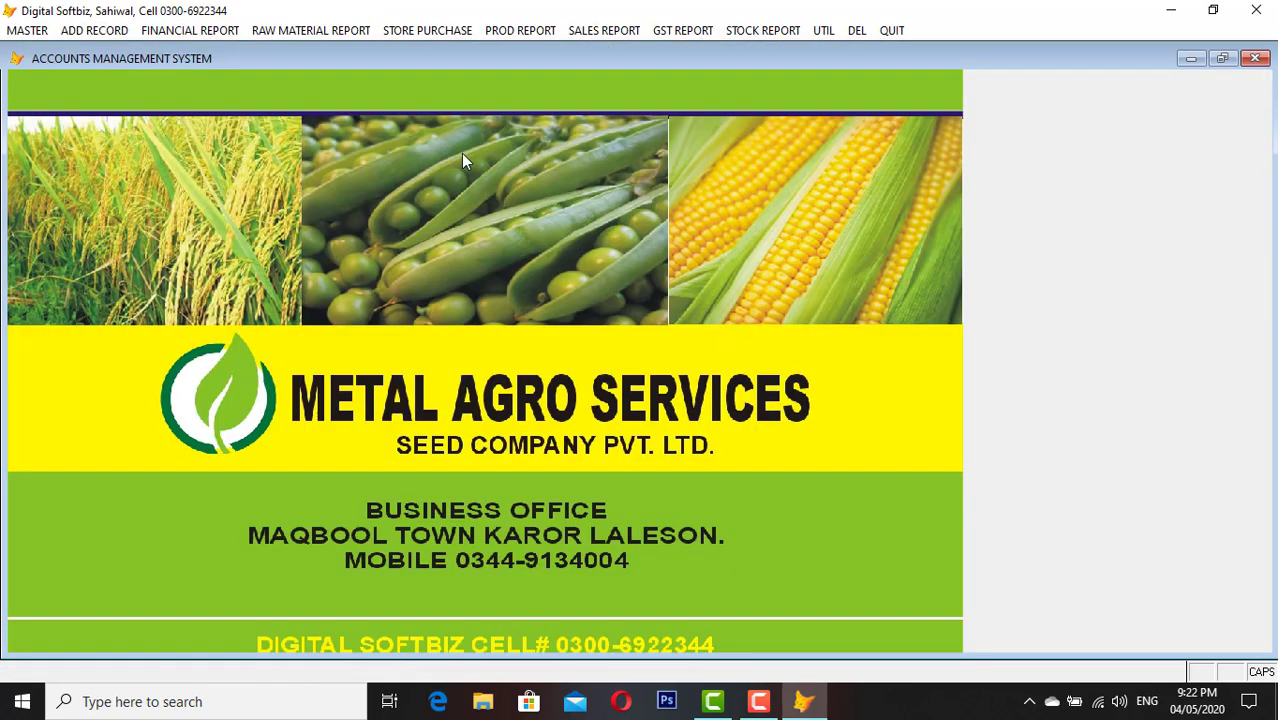
# Preview the SYGENTA supplier ledger from 01/01/2014 to 04/05/2020 on screen to check the ONLINE payment, and close the report
pyautogui.click(192, 32)
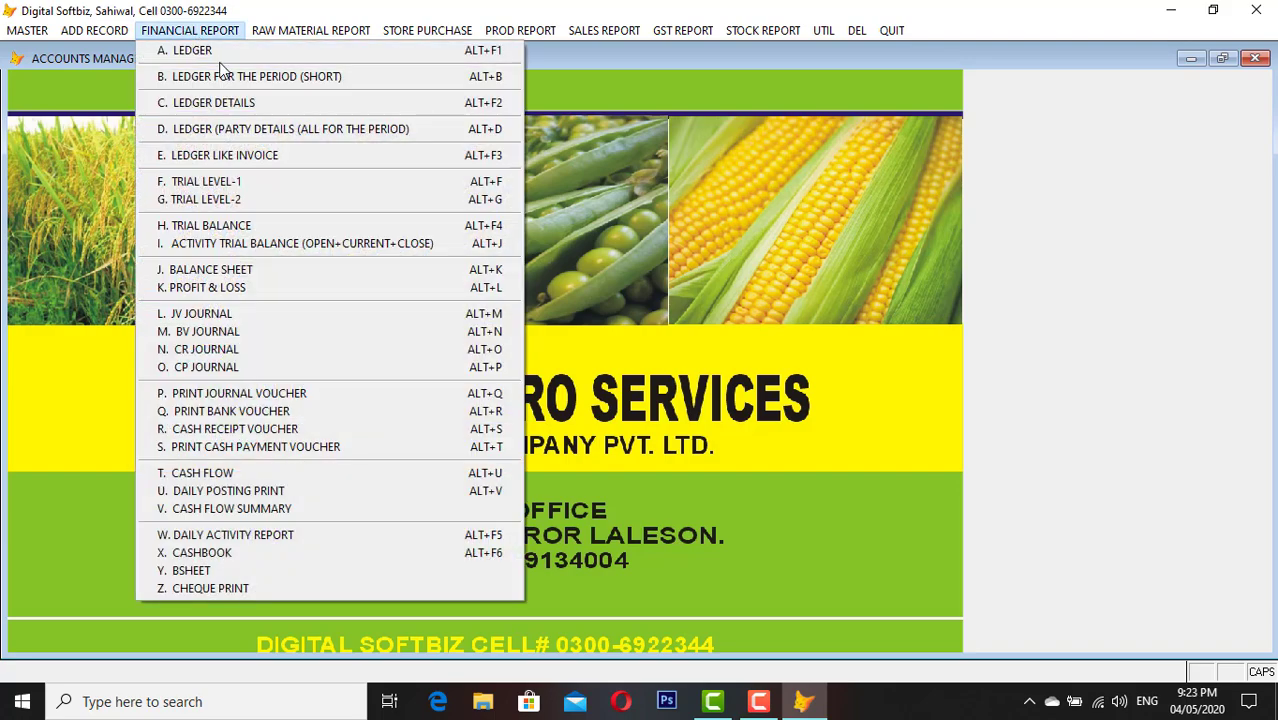
pyautogui.click(221, 57)
pyautogui.write('SY')
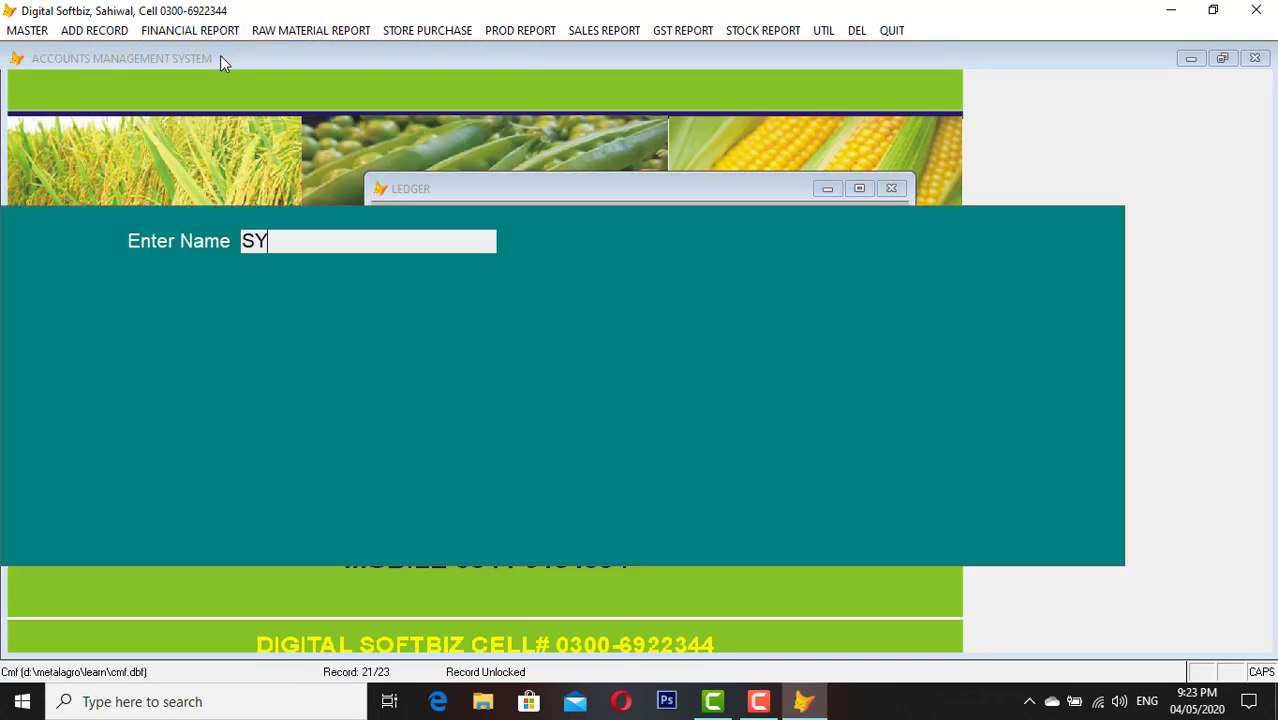
pyautogui.press('Return')
pyautogui.press('Return')
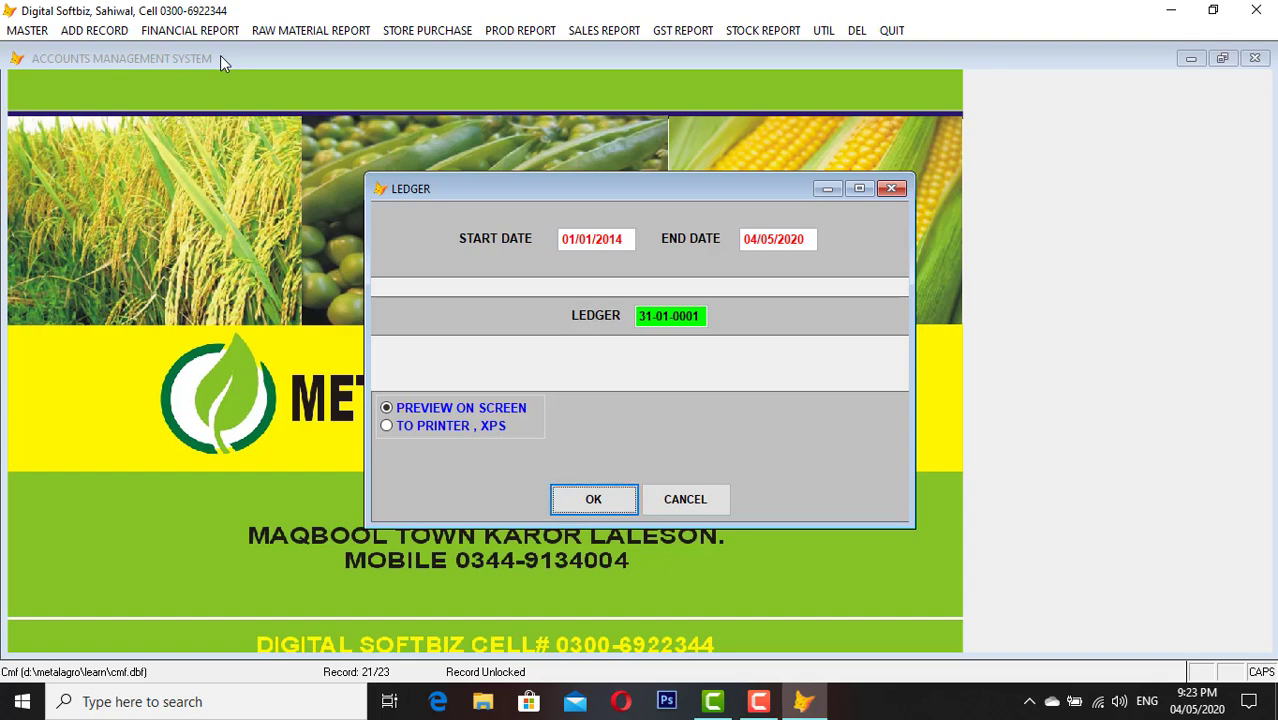
pyautogui.press('Return')
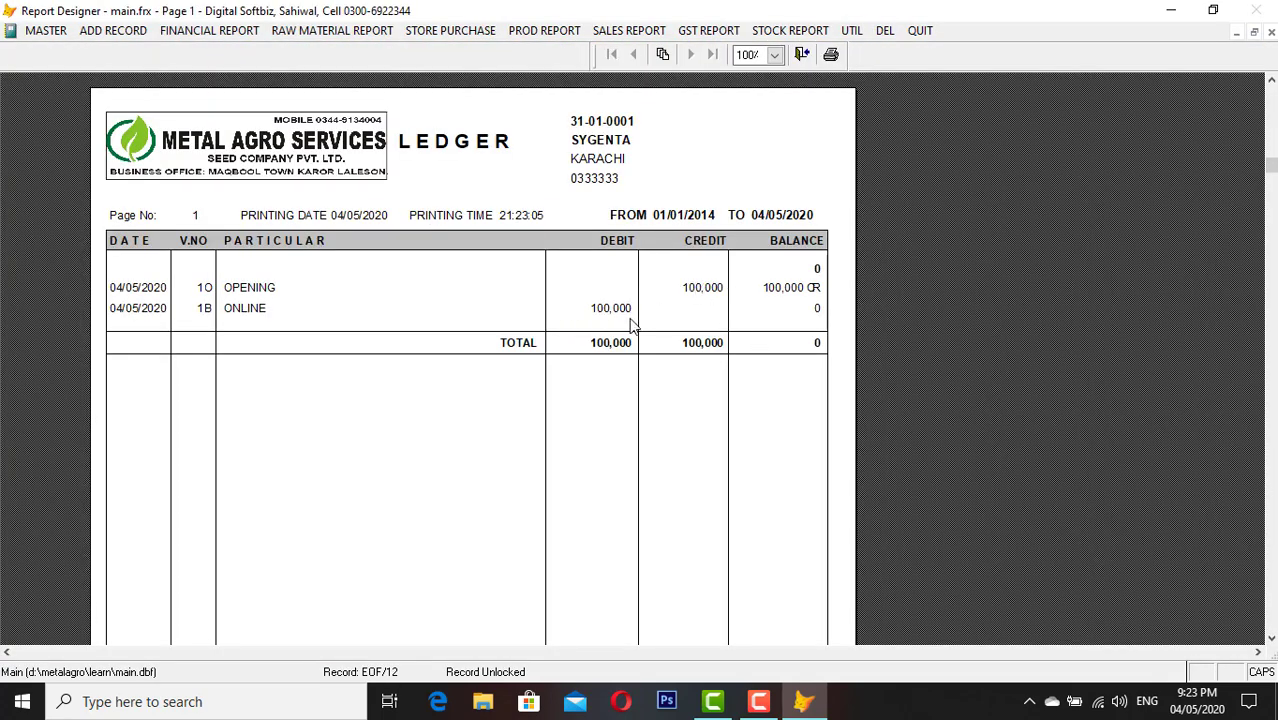
pyautogui.press('Escape')
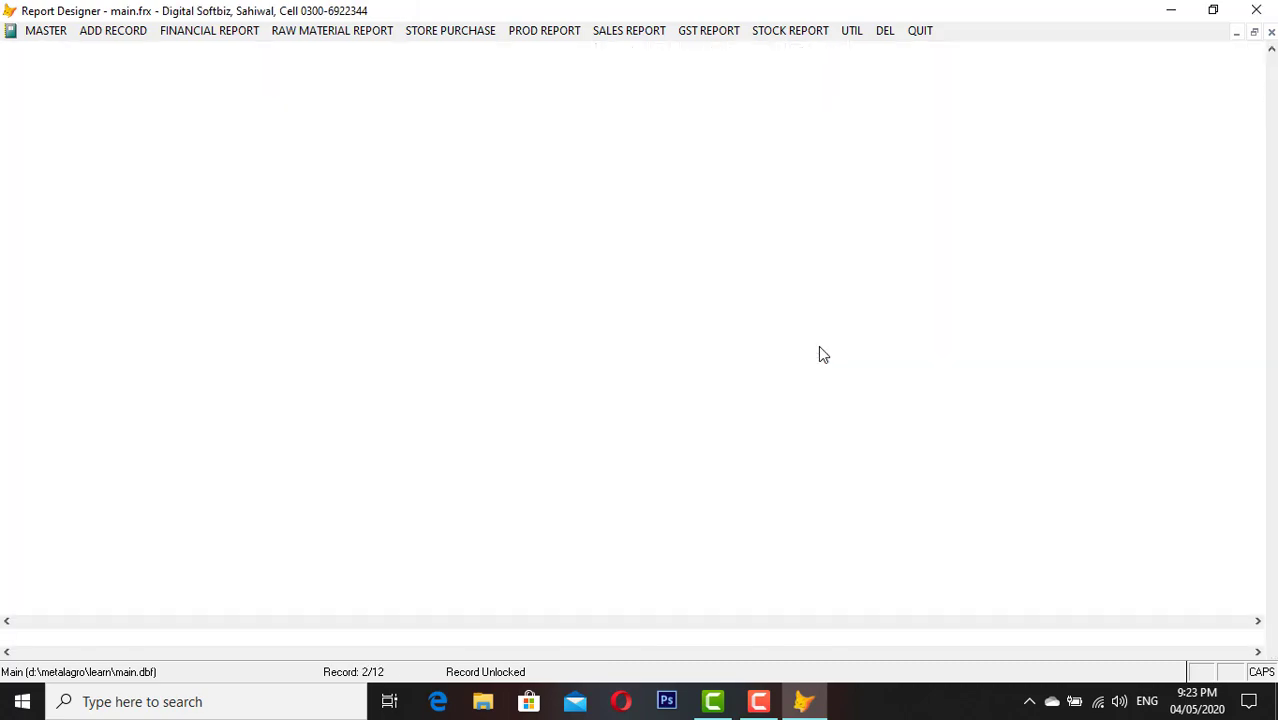
# Review the existing product main categories in the full list of the main category profile
pyautogui.click(95, 30)
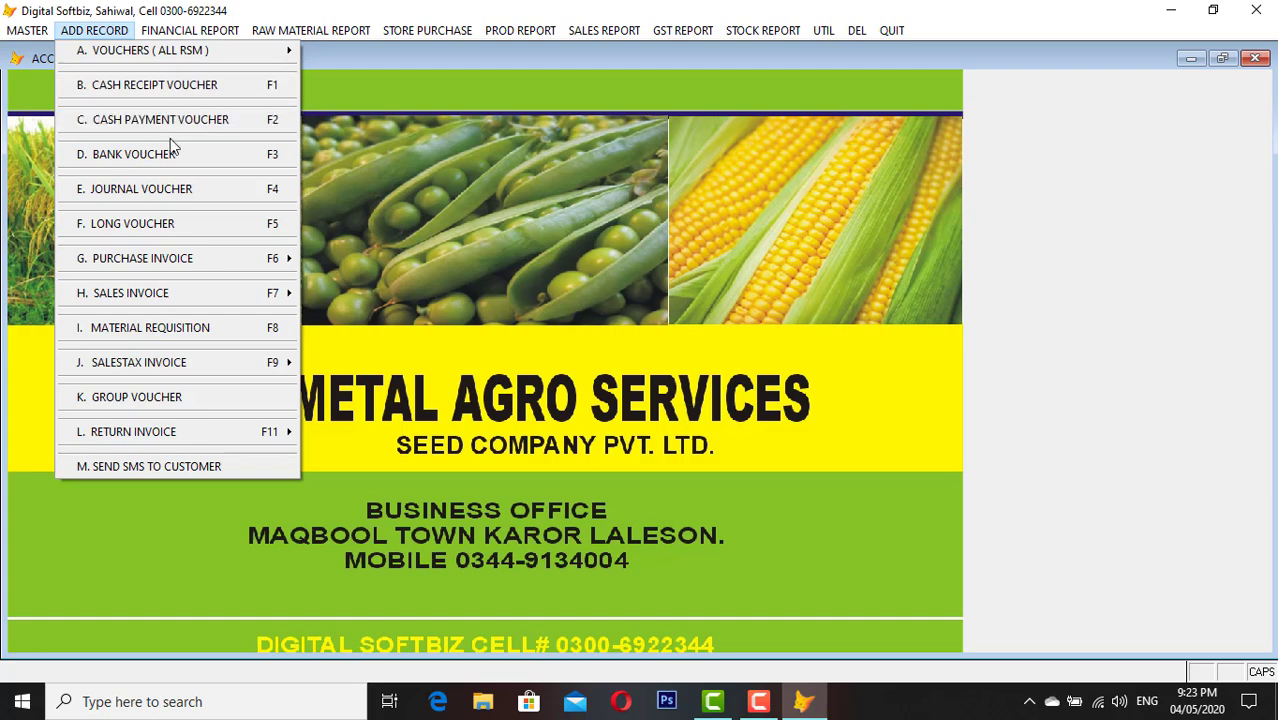
pyautogui.moveTo(18, 28)
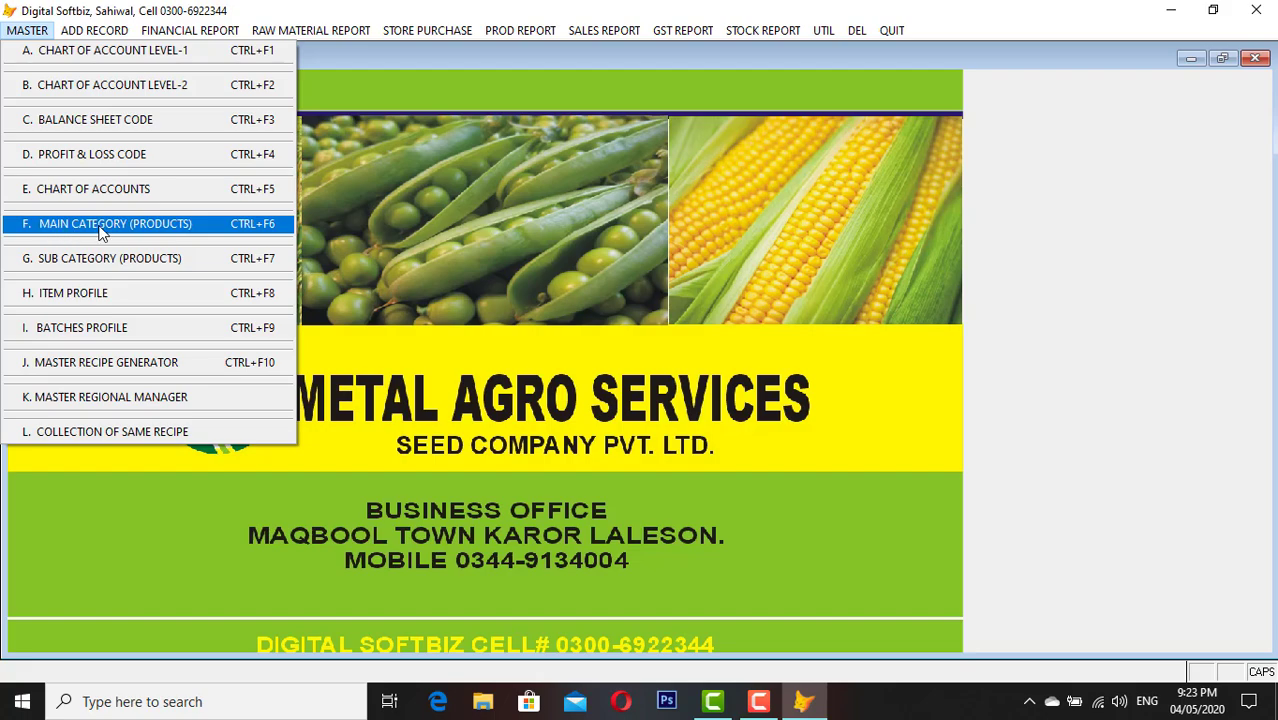
pyautogui.click(168, 224)
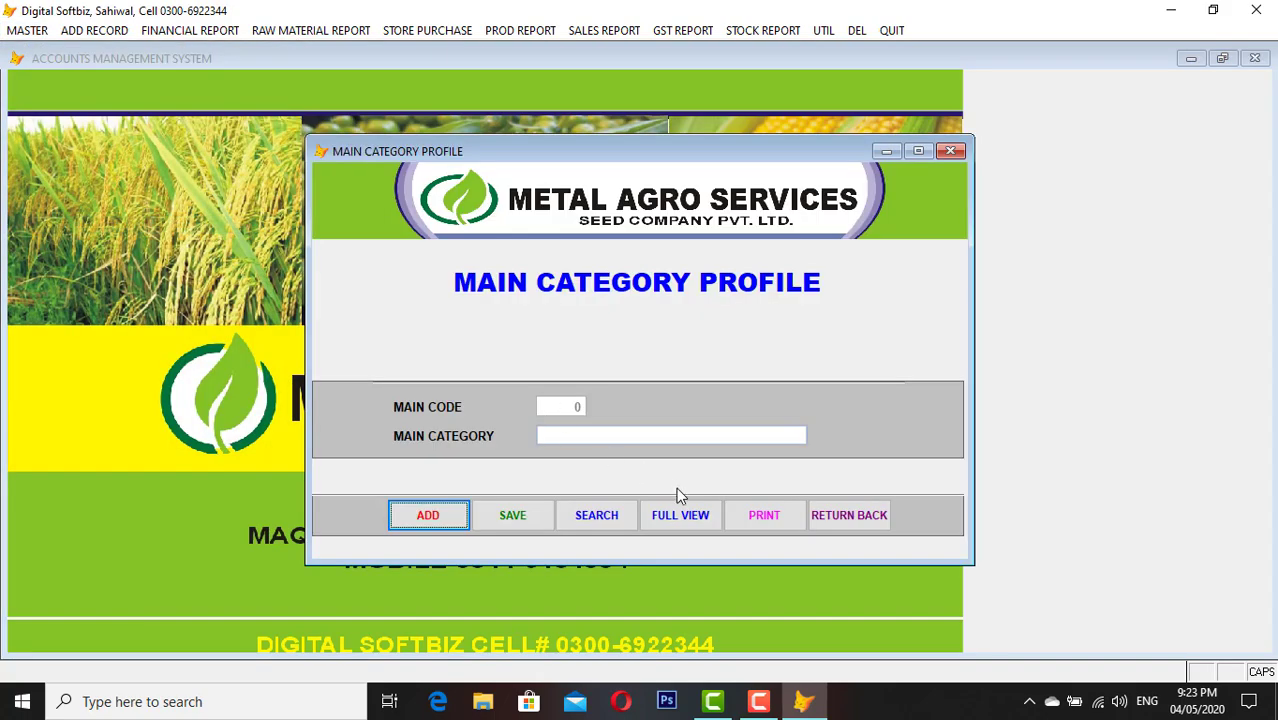
pyautogui.click(683, 516)
pyautogui.click(457, 254)
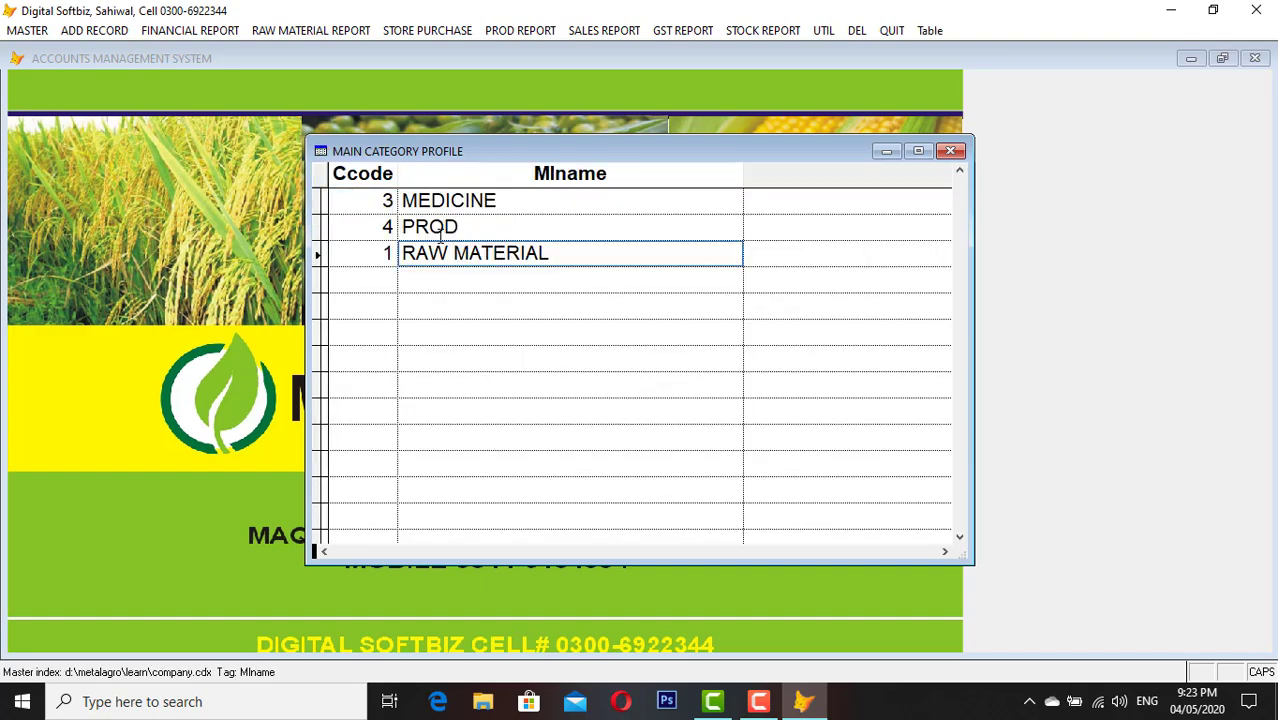
pyautogui.click(450, 227)
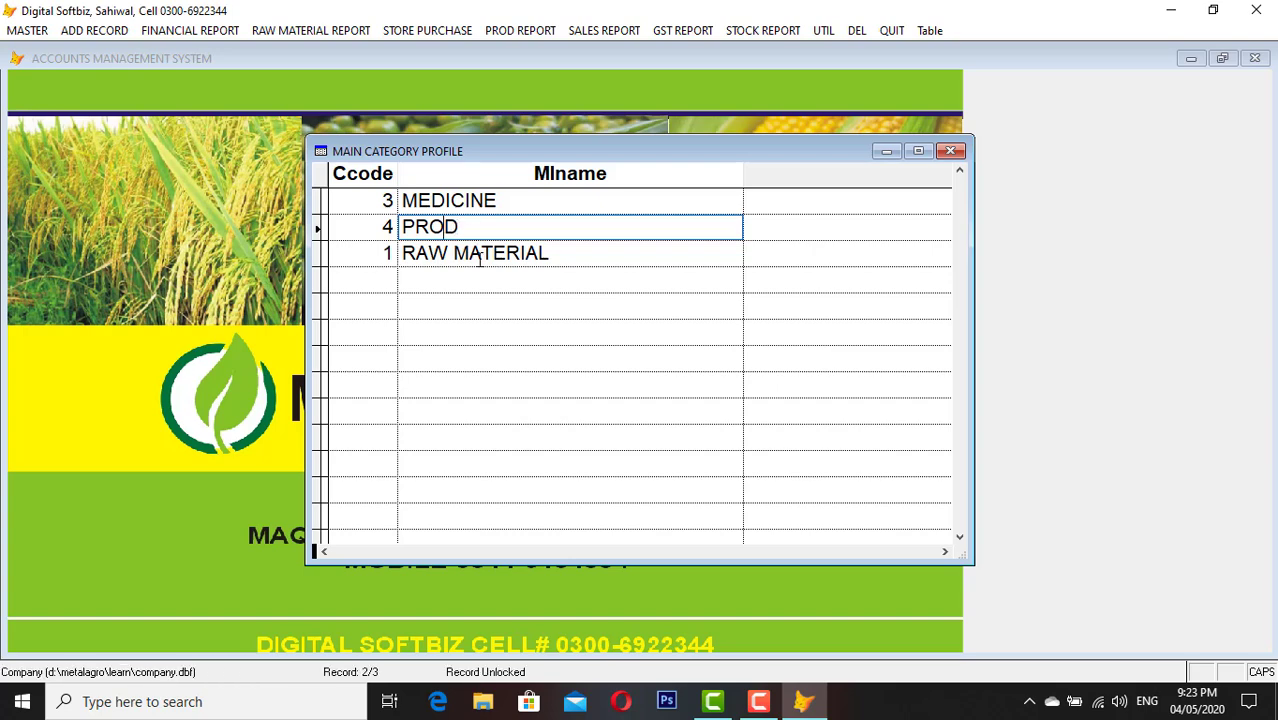
pyautogui.click(480, 256)
pyautogui.click(451, 200)
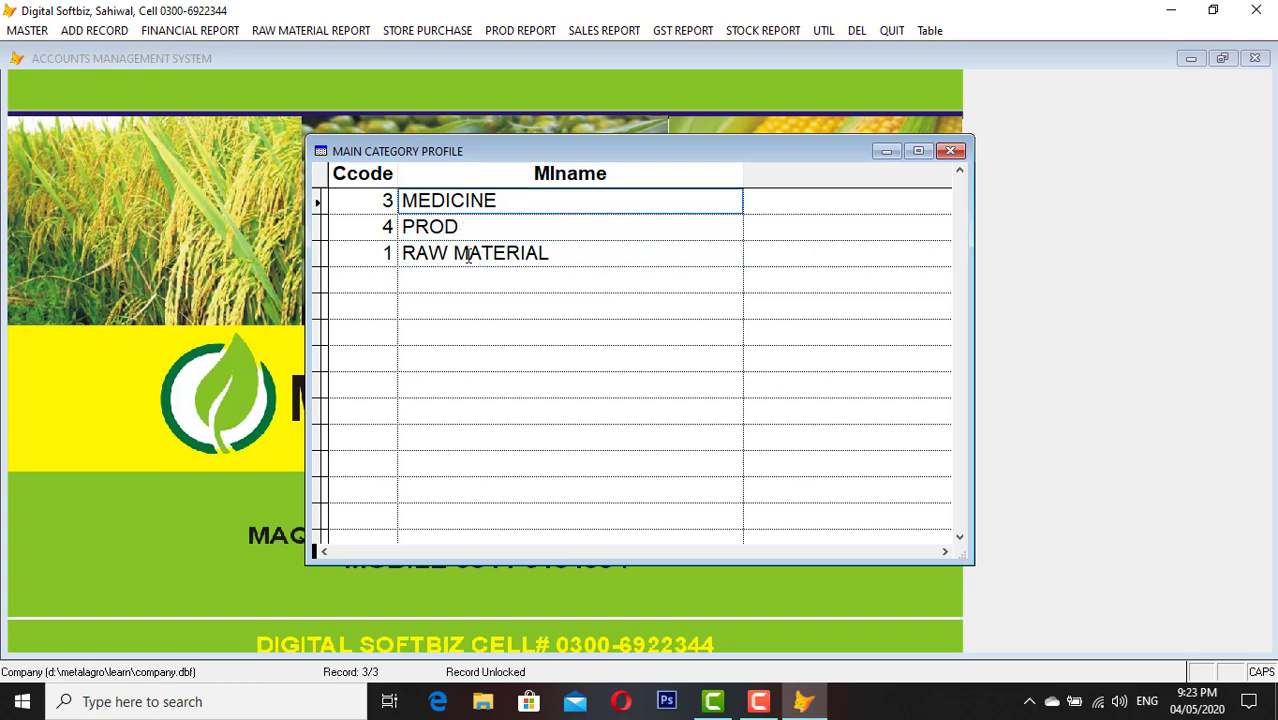
pyautogui.press('Escape')
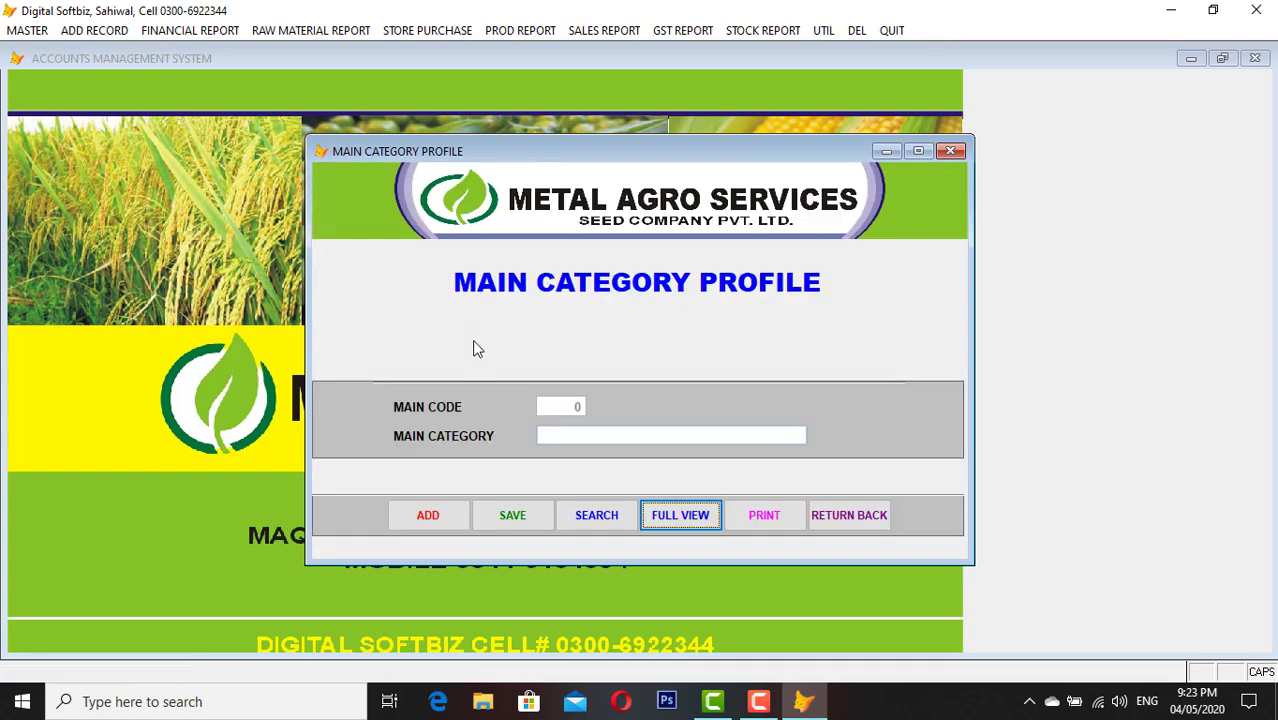
# Add a product main category named FINSISH GOOD ITEM, save it, and close the form
pyautogui.click(440, 520)
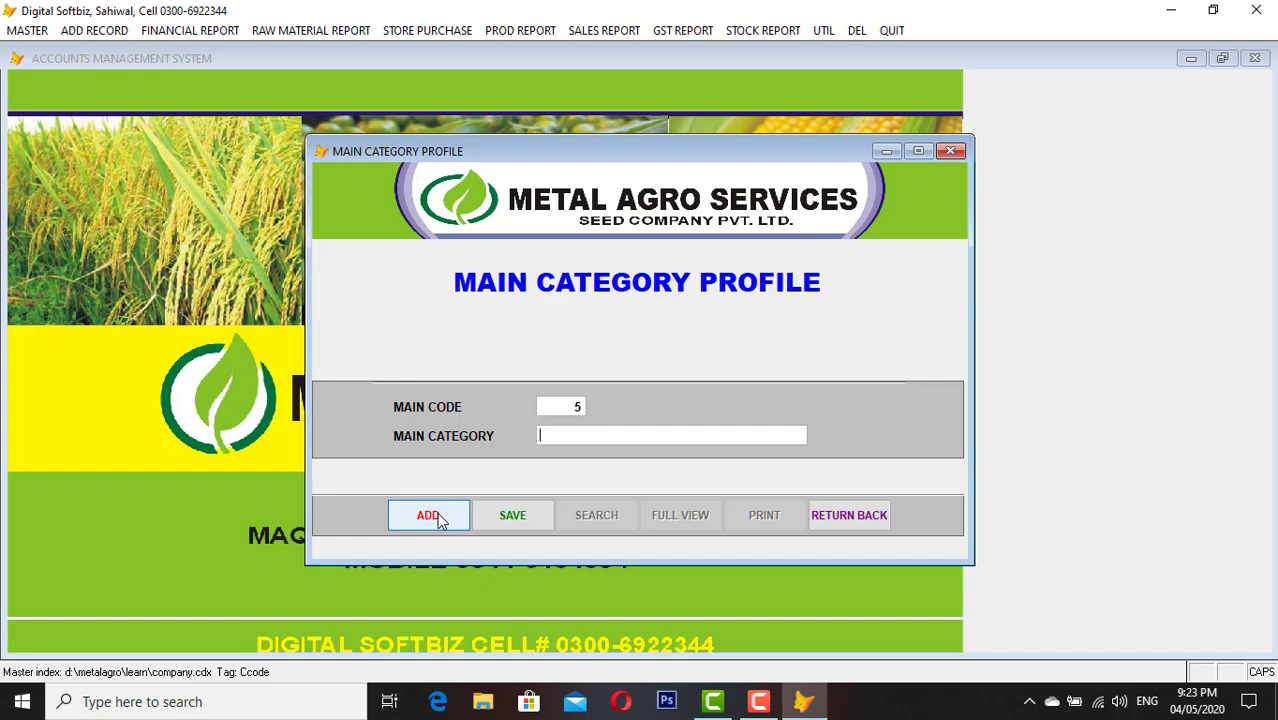
pyautogui.write('FINS')
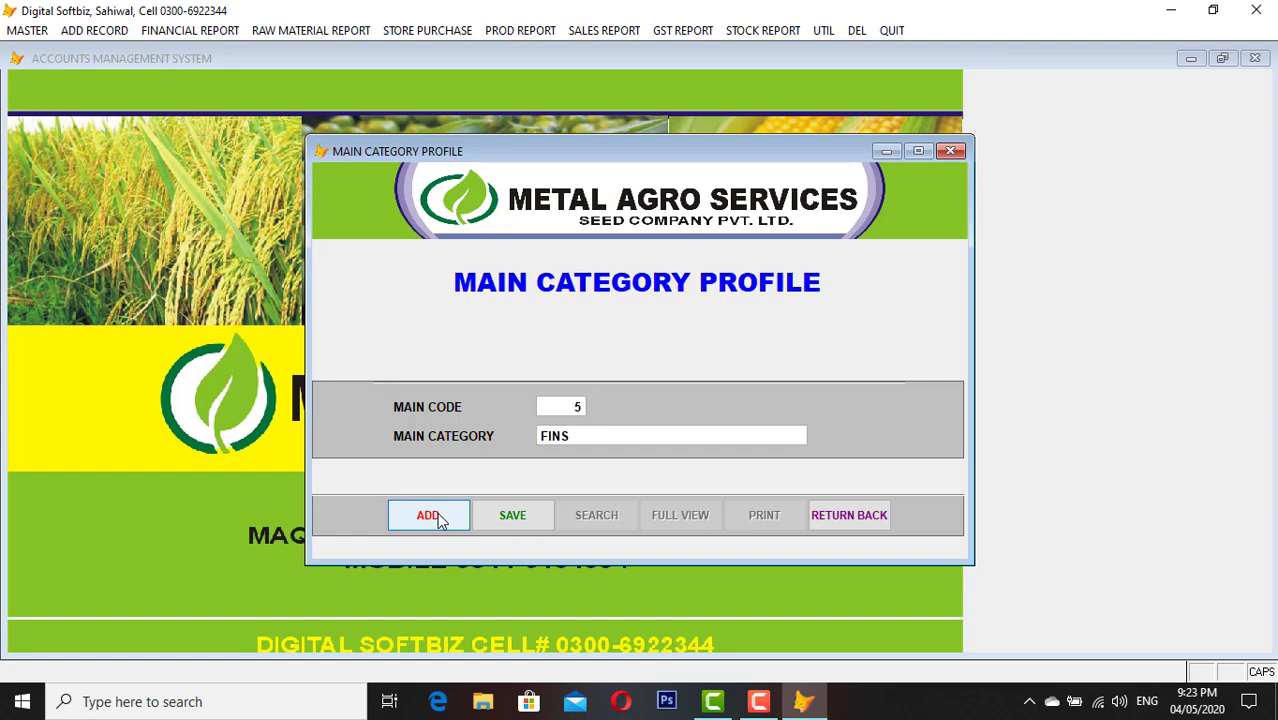
pyautogui.write('ISH GOOD ITEM')
pyautogui.press('Return')
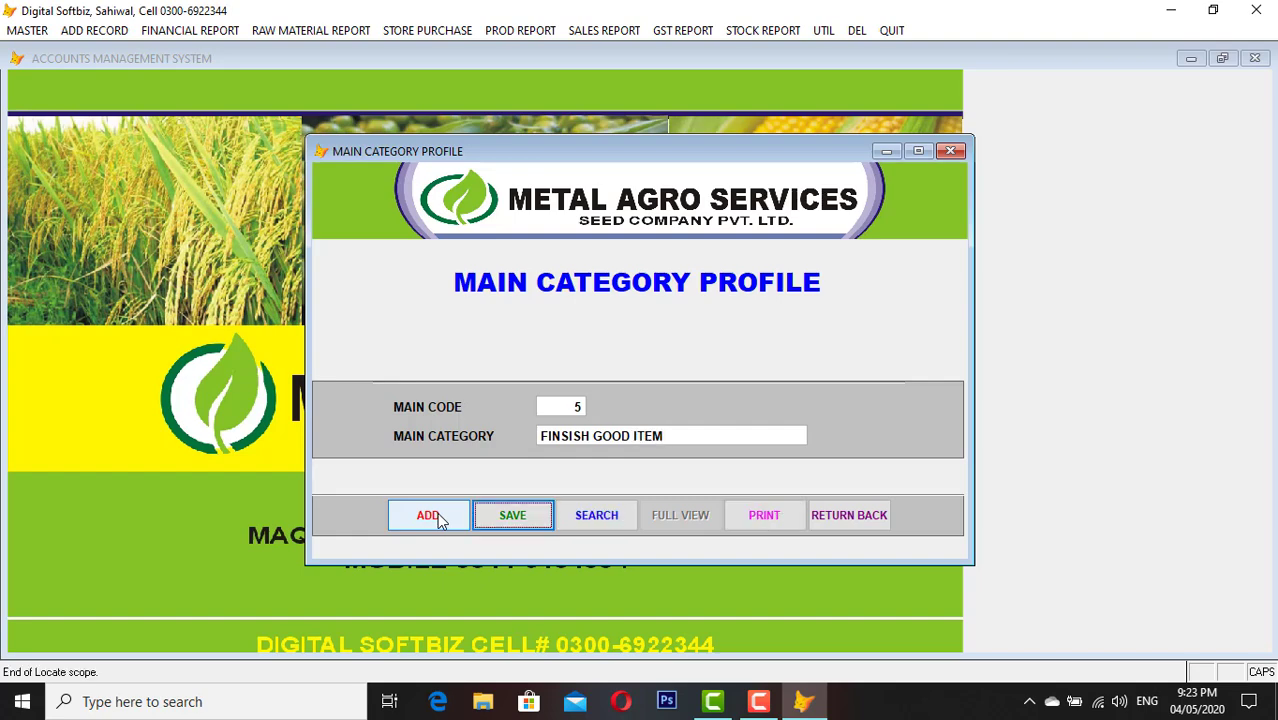
pyautogui.press('Return')
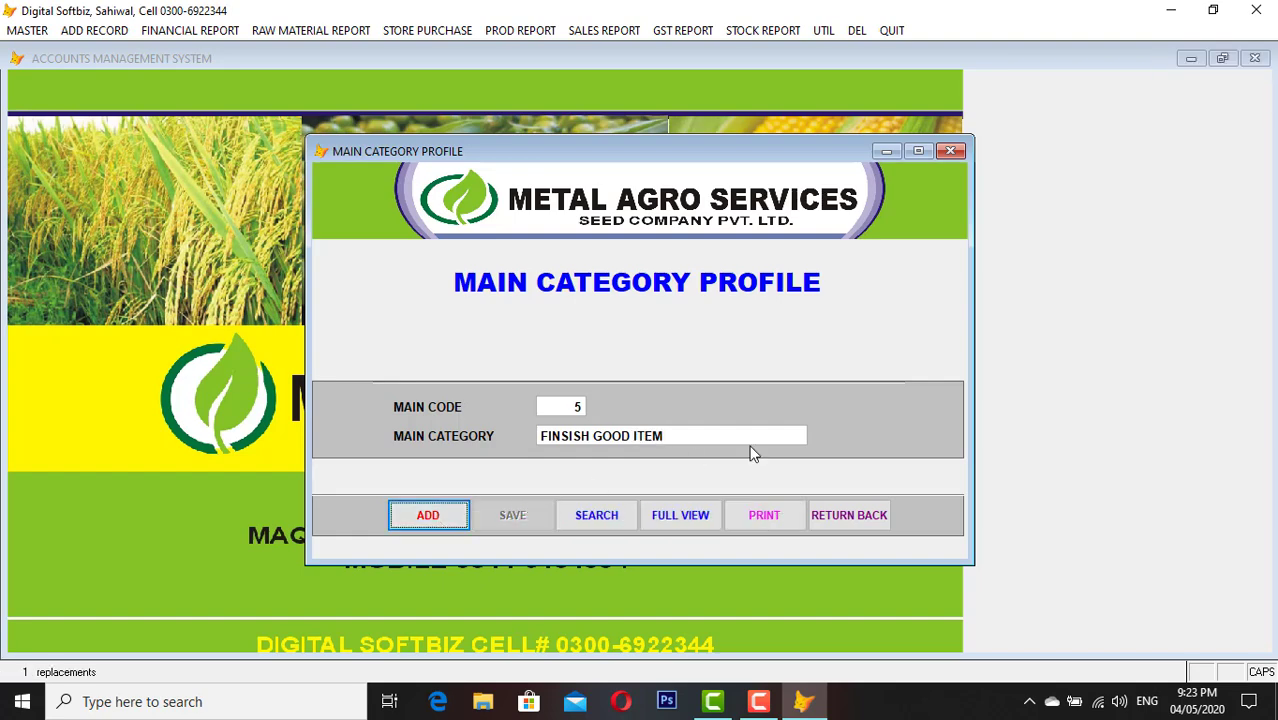
pyautogui.click(841, 516)
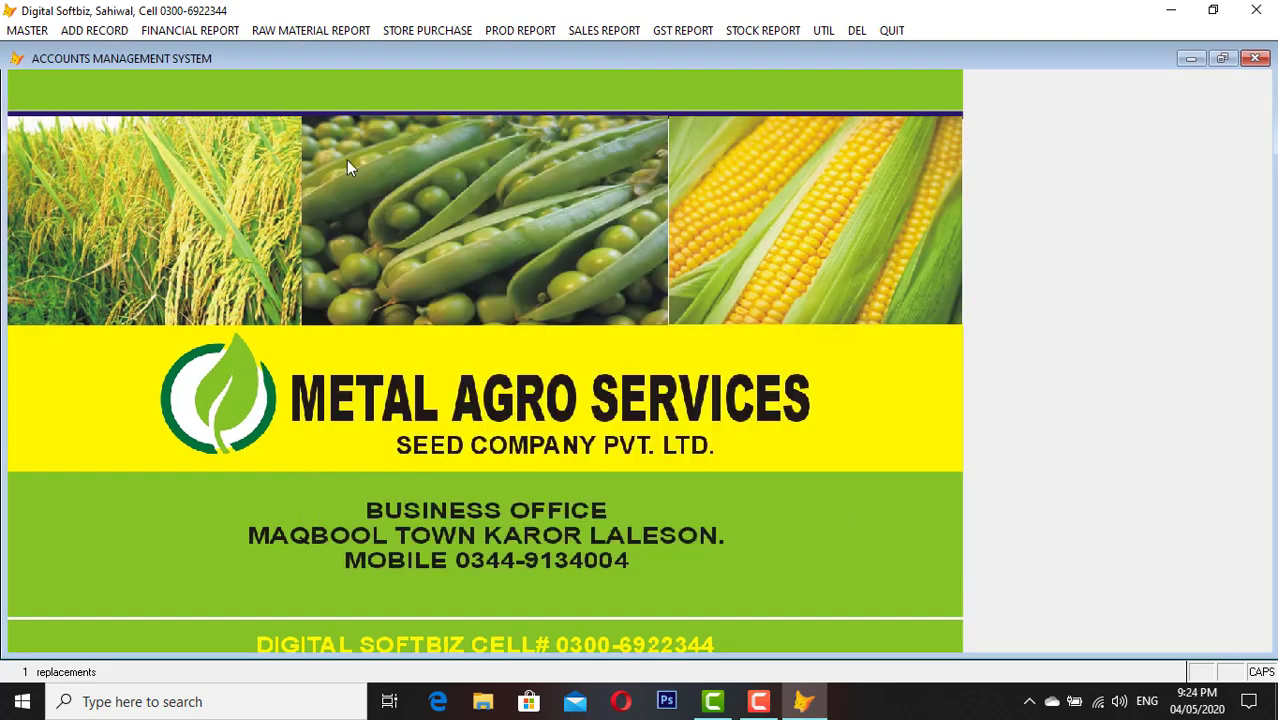
# Review the existing product sub categories in full view, and leave the form without adding one
pyautogui.click(30, 30)
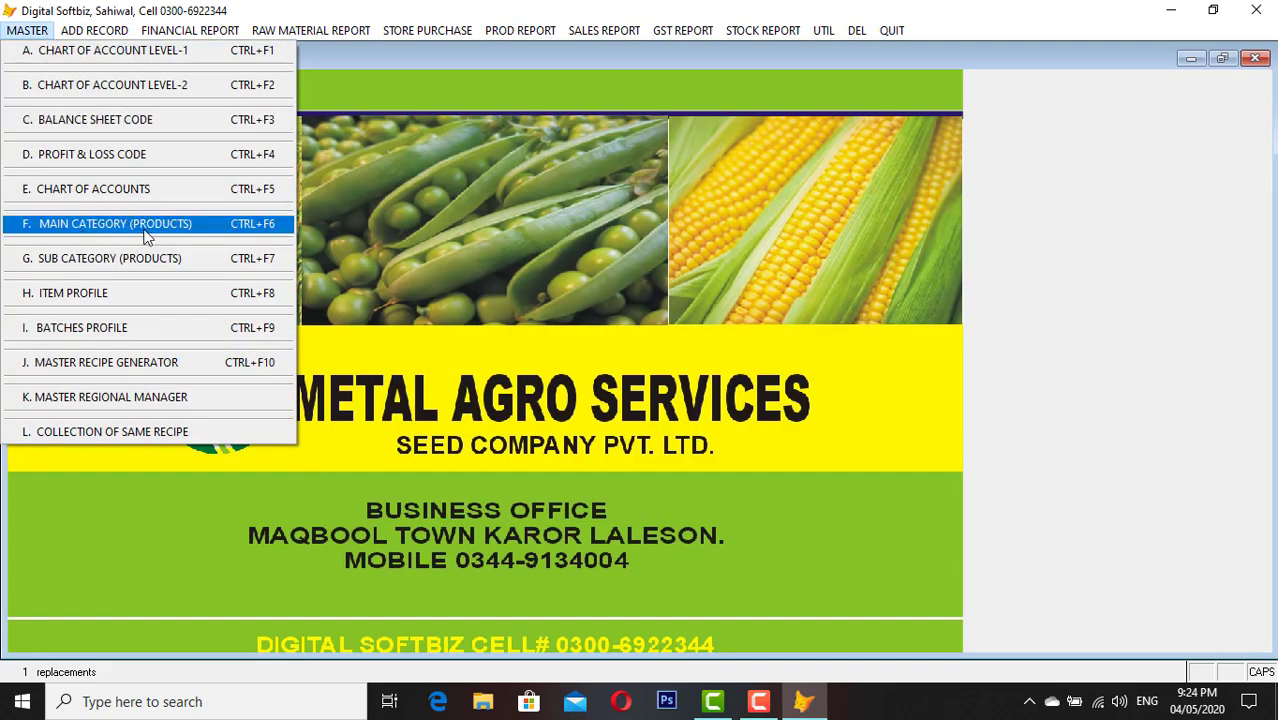
pyautogui.click(121, 263)
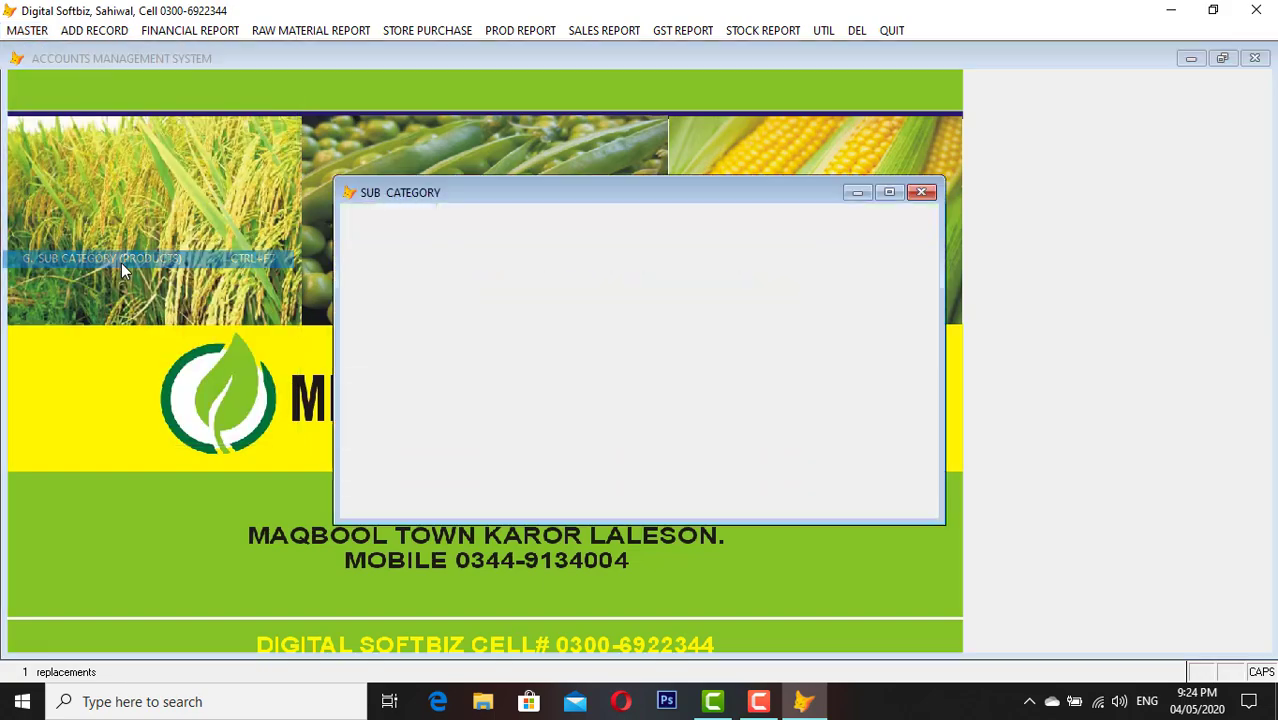
pyautogui.click(684, 466)
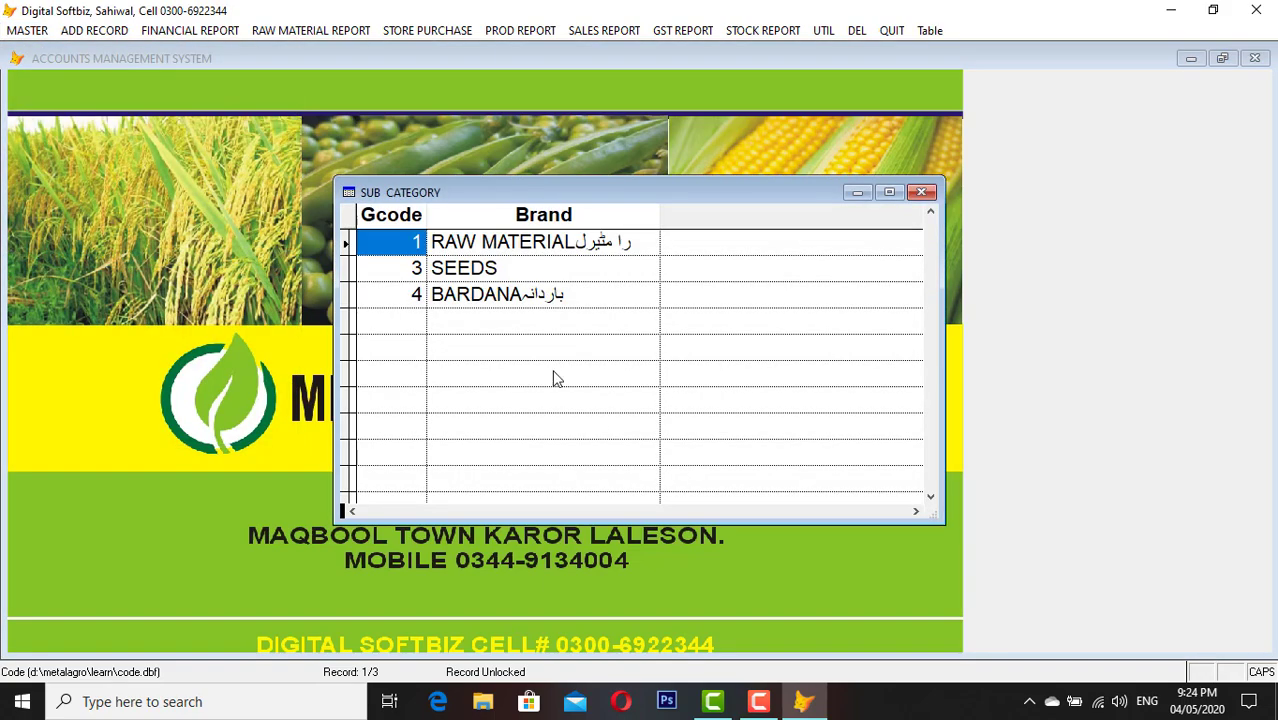
pyautogui.click(476, 270)
pyautogui.click(475, 293)
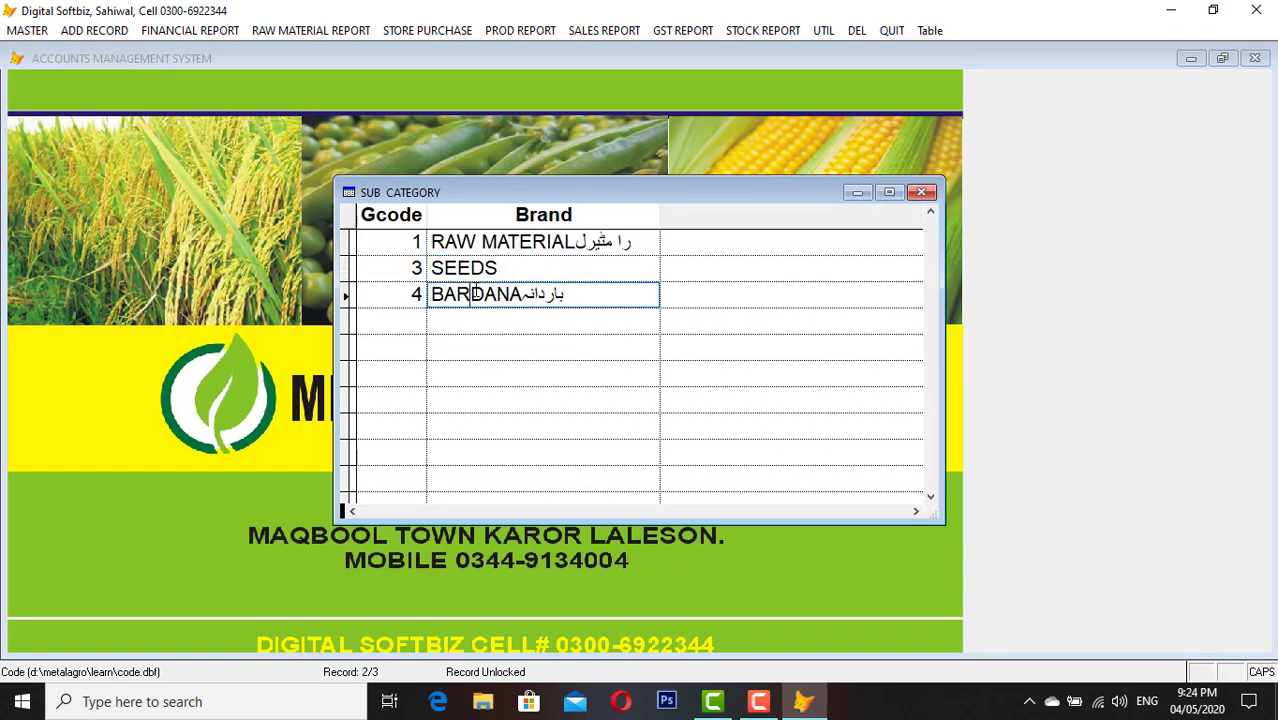
pyautogui.click(479, 244)
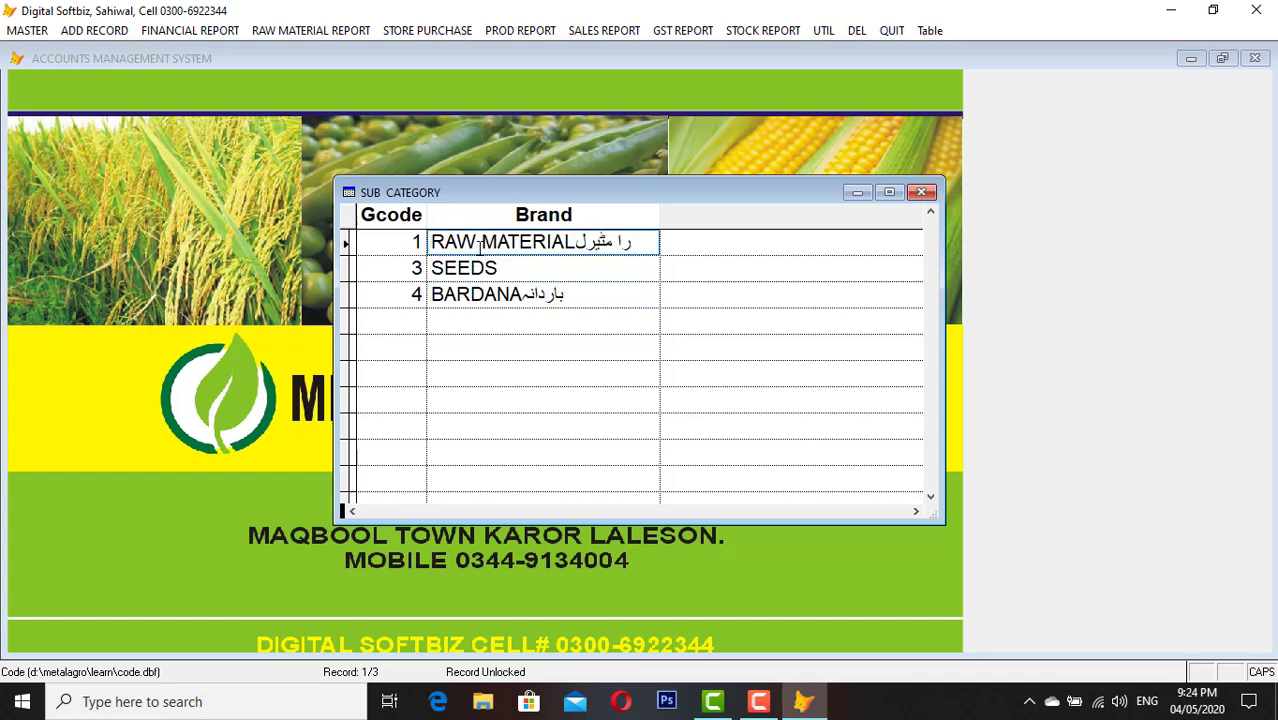
pyautogui.moveTo(497, 268); pyautogui.dragTo(432, 268)
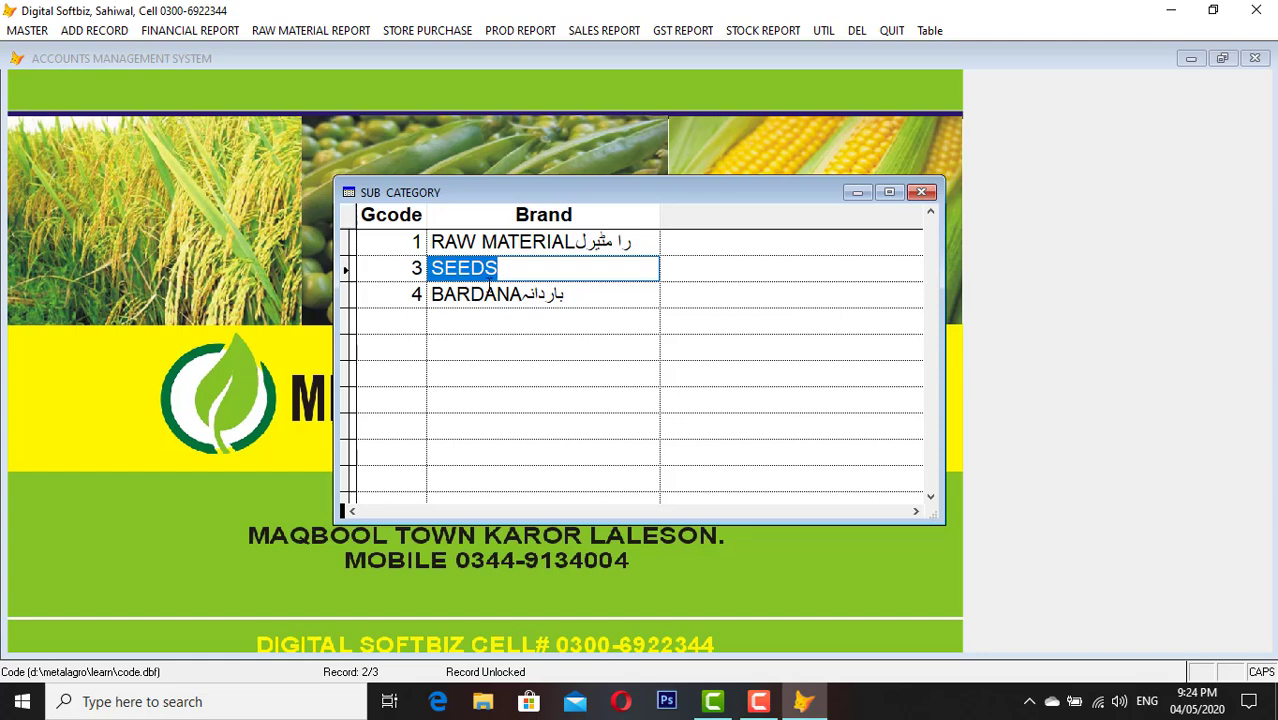
pyautogui.click(499, 243)
pyautogui.click(483, 295)
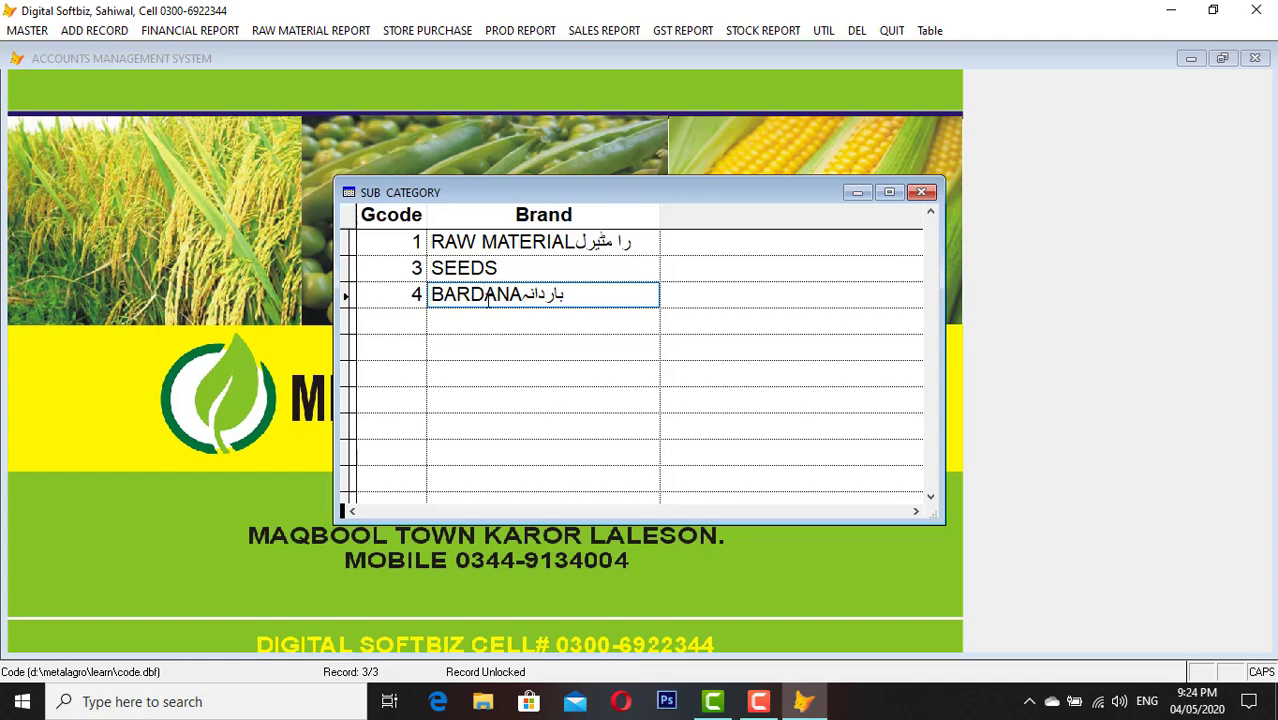
pyautogui.press('Escape')
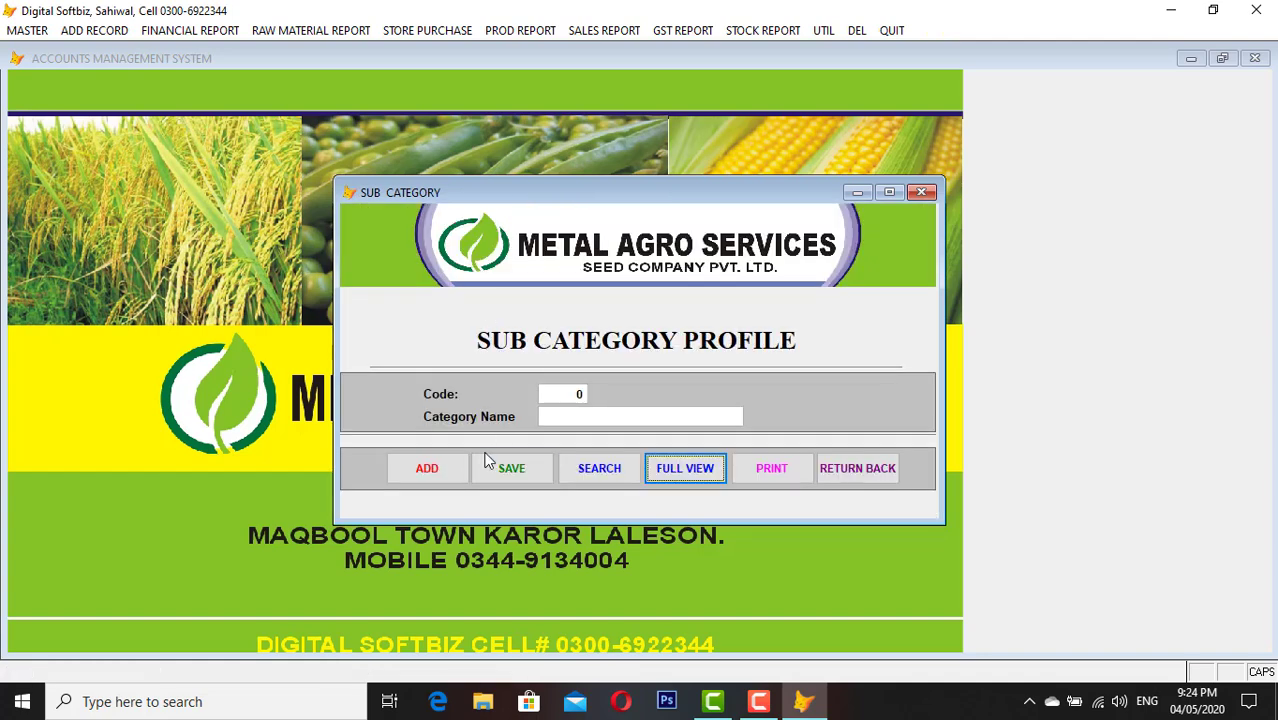
pyautogui.click(449, 470)
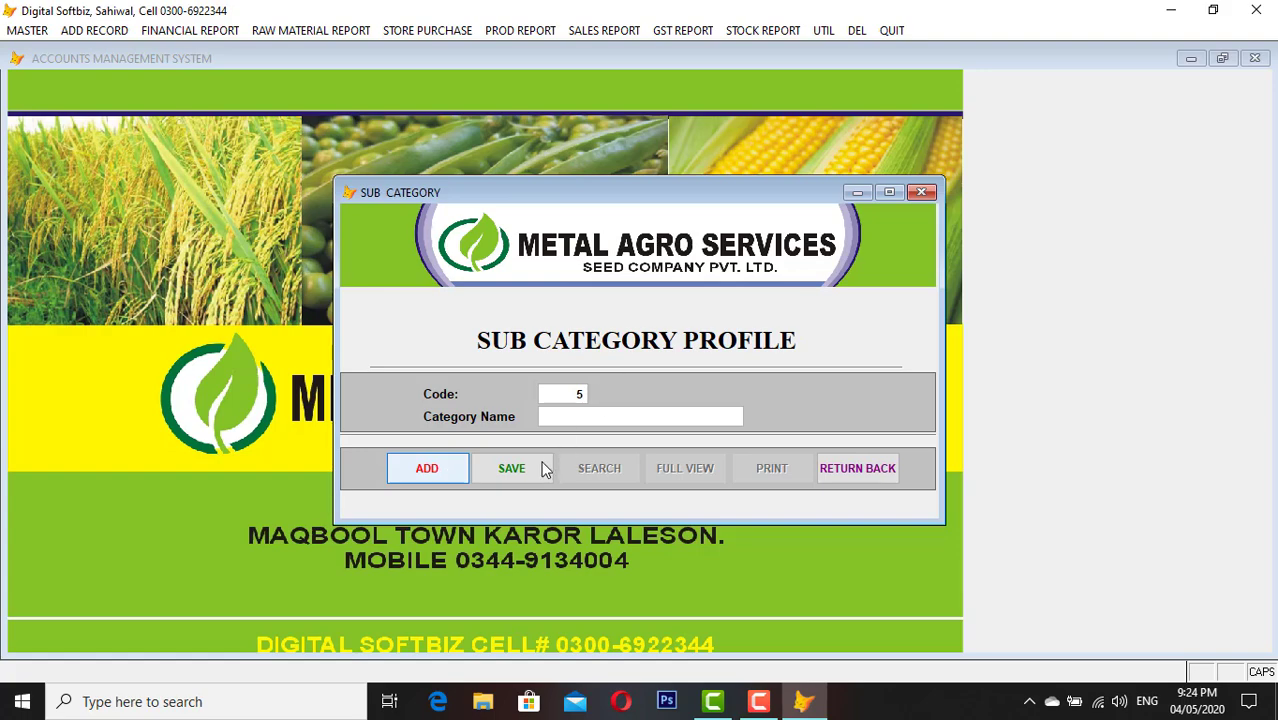
pyautogui.click(850, 467)
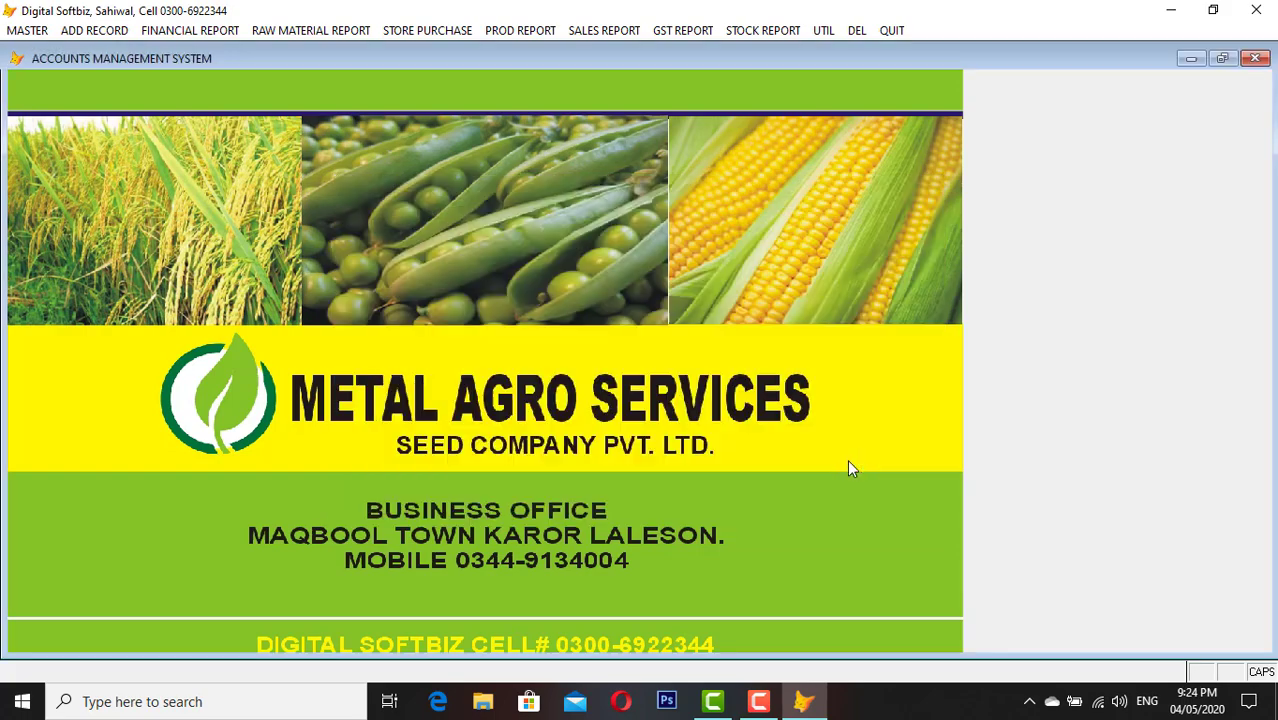
# Start a new master item profile and assign it to the RAW MATERIAL sub category
pyautogui.click(30, 30)
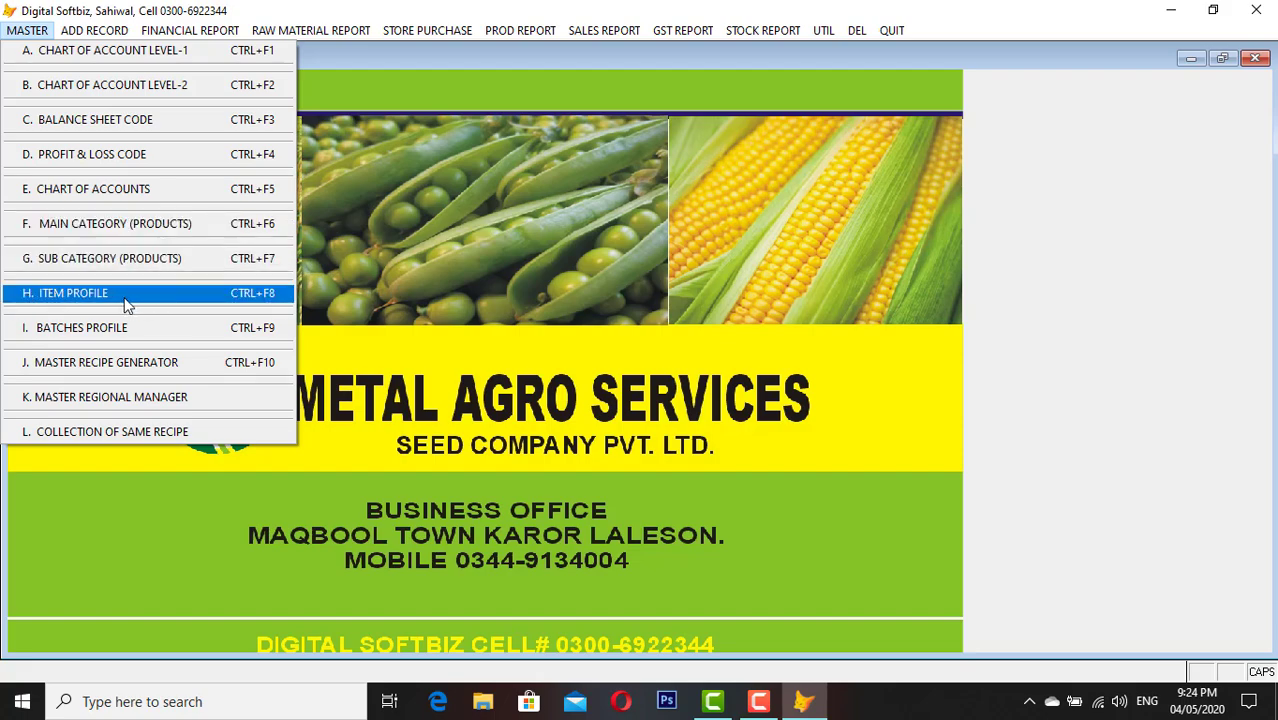
pyautogui.click(57, 298)
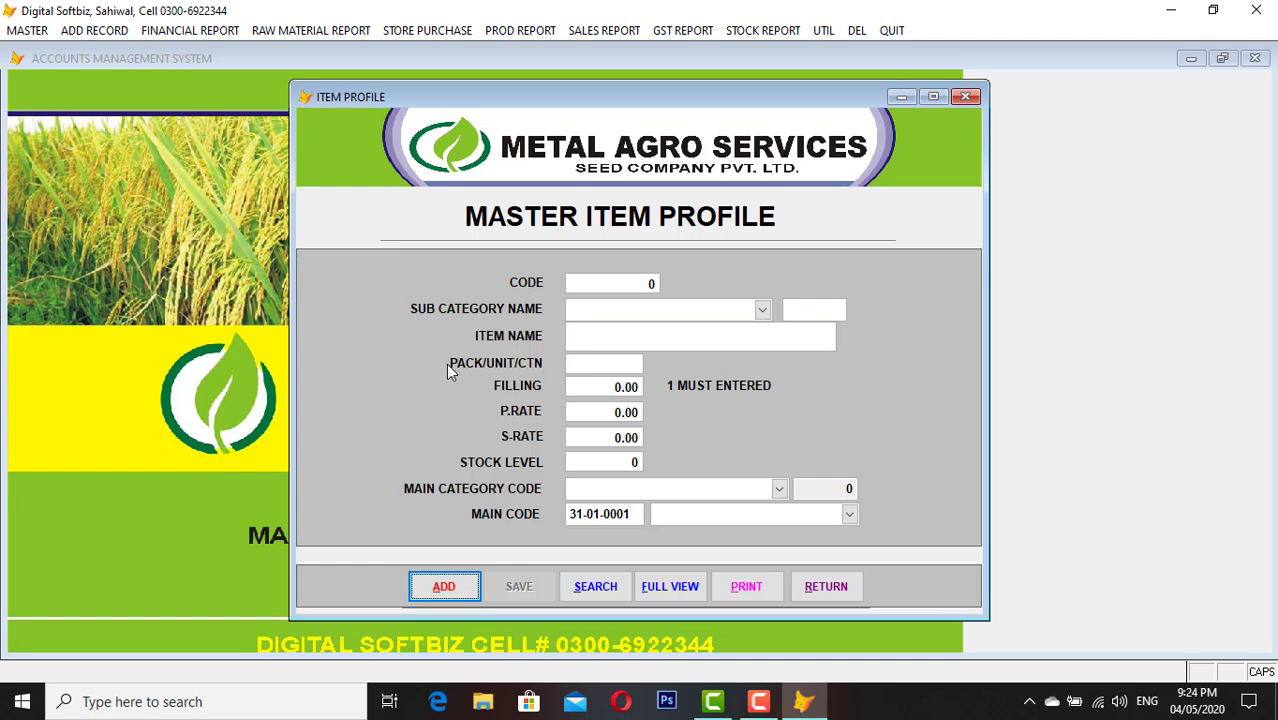
pyautogui.click(459, 596)
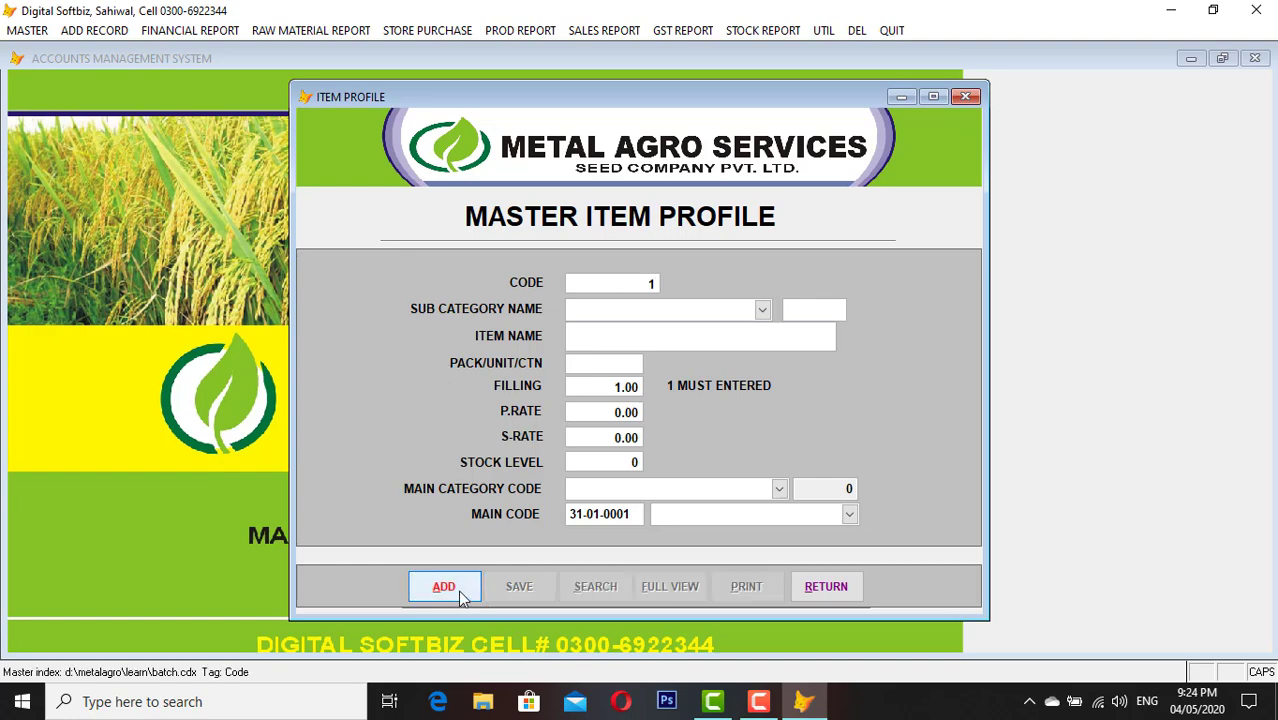
pyautogui.click(655, 306)
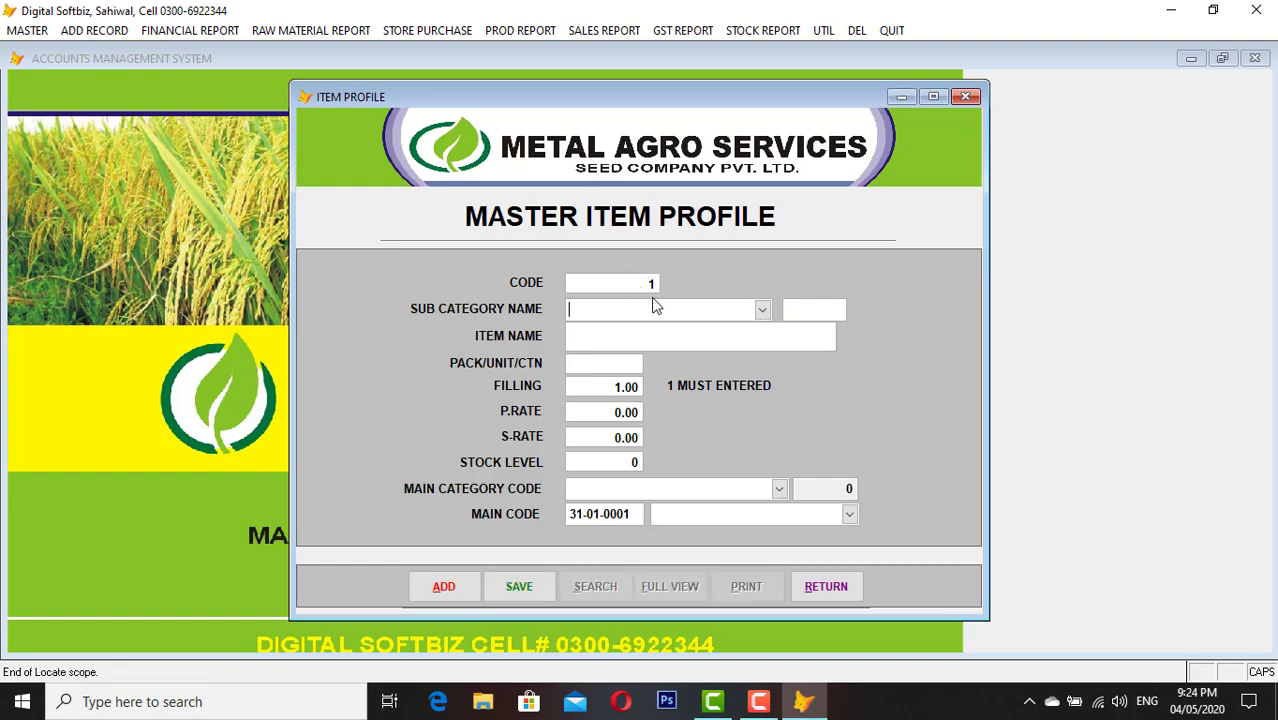
pyautogui.click(762, 309)
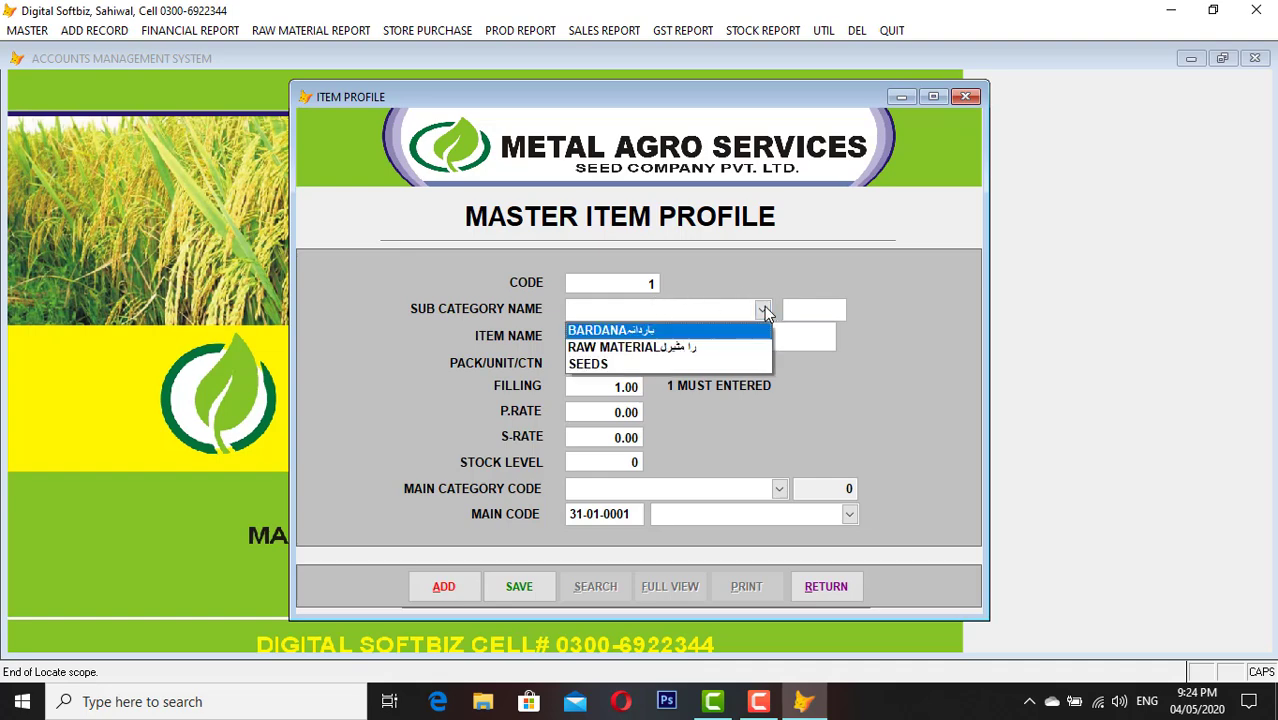
pyautogui.click(625, 346)
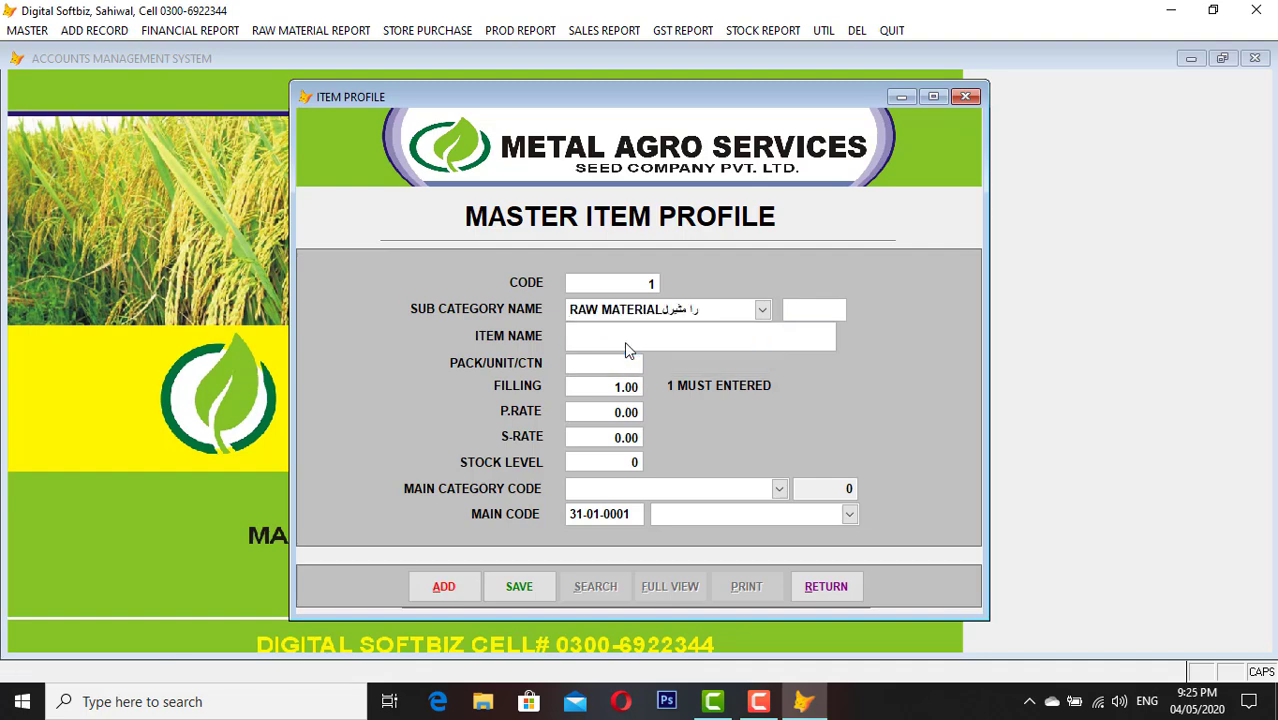
pyautogui.press('Return')
pyautogui.press('Return')
# Name the new item CHEMICAL and enter UNIT as its pack unit
pyautogui.write('PA')
pyautogui.press('BackSpace')
pyautogui.press('BackSpace')
pyautogui.press('BackSpace')
pyautogui.press('BackSpace')
pyautogui.write('CH')
pyautogui.press('Return')
pyautogui.write('UNIT')
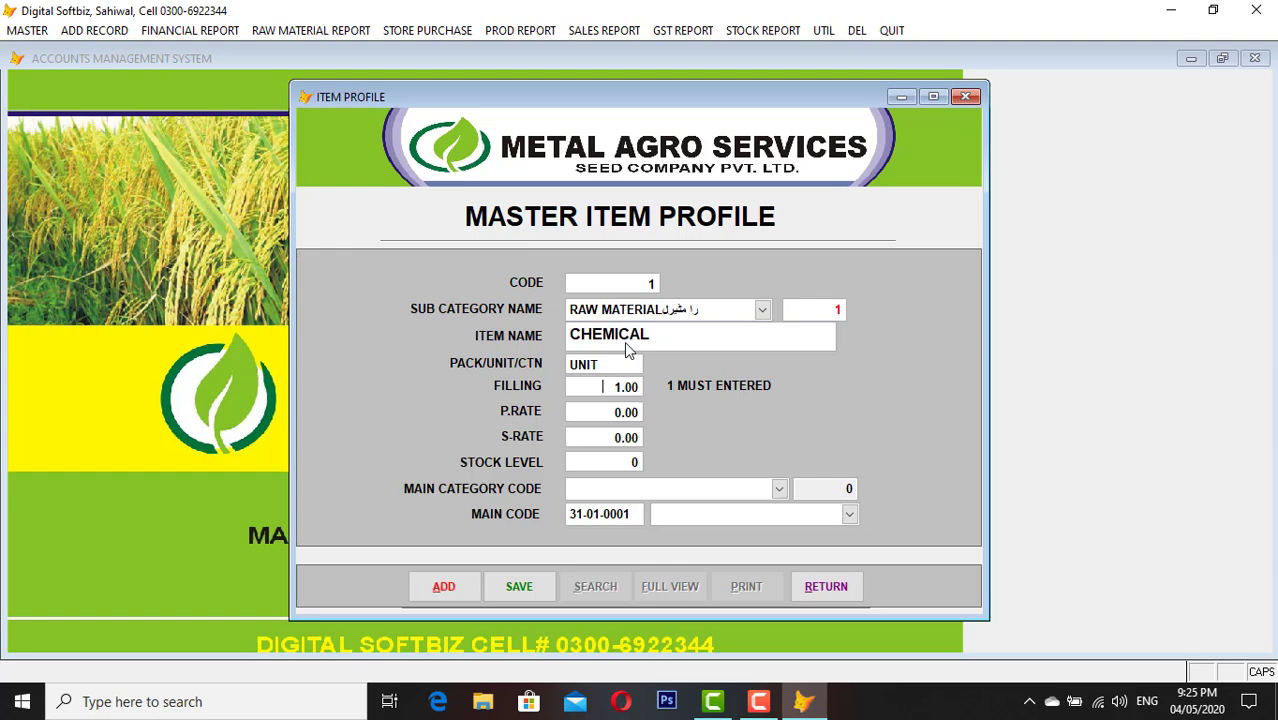
# Set the item's filling to 40 and replace its pack unit with LTR
pyautogui.write('40')
pyautogui.press('Up')
pyautogui.hotkey('shift', 'End')
pyautogui.press('Delete')
pyautogui.write('LTR')
# Extend the item name to CHEMICAL TIN
pyautogui.press('Up')
pyautogui.press('Up')
pyautogui.press('Right')
pyautogui.press('Right')
pyautogui.press('Right')
pyautogui.write('TIN')
# Set the item's purchase rate to 3,000, its sale rate to 4,000 and its stock level to 20
pyautogui.press('Down')
pyautogui.press('Down')
pyautogui.write('3000')
pyautogui.press('Return')
pyautogui.write('4000')
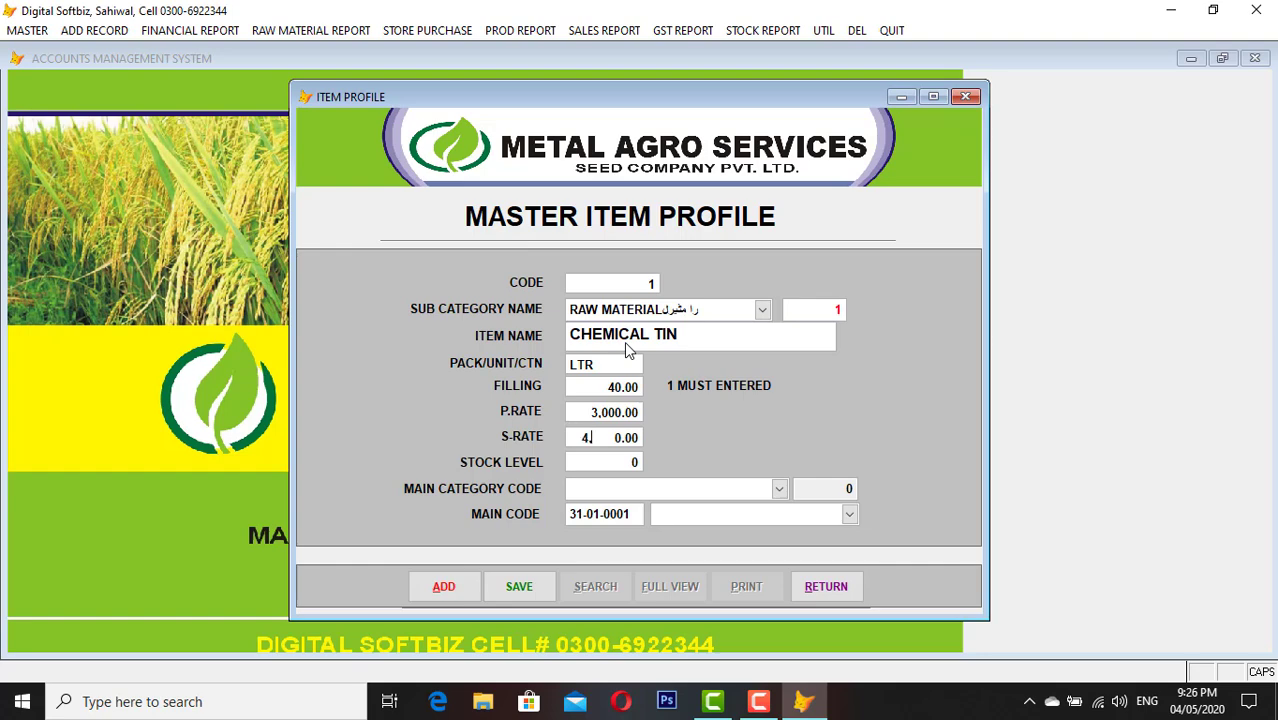
pyautogui.press('Return')
pyautogui.write('20')
pyautogui.press('Return')
# Assign the item to the RAW MATERIAL main category and the RAW MATERIAL PURCHASE main account
pyautogui.click(779, 489)
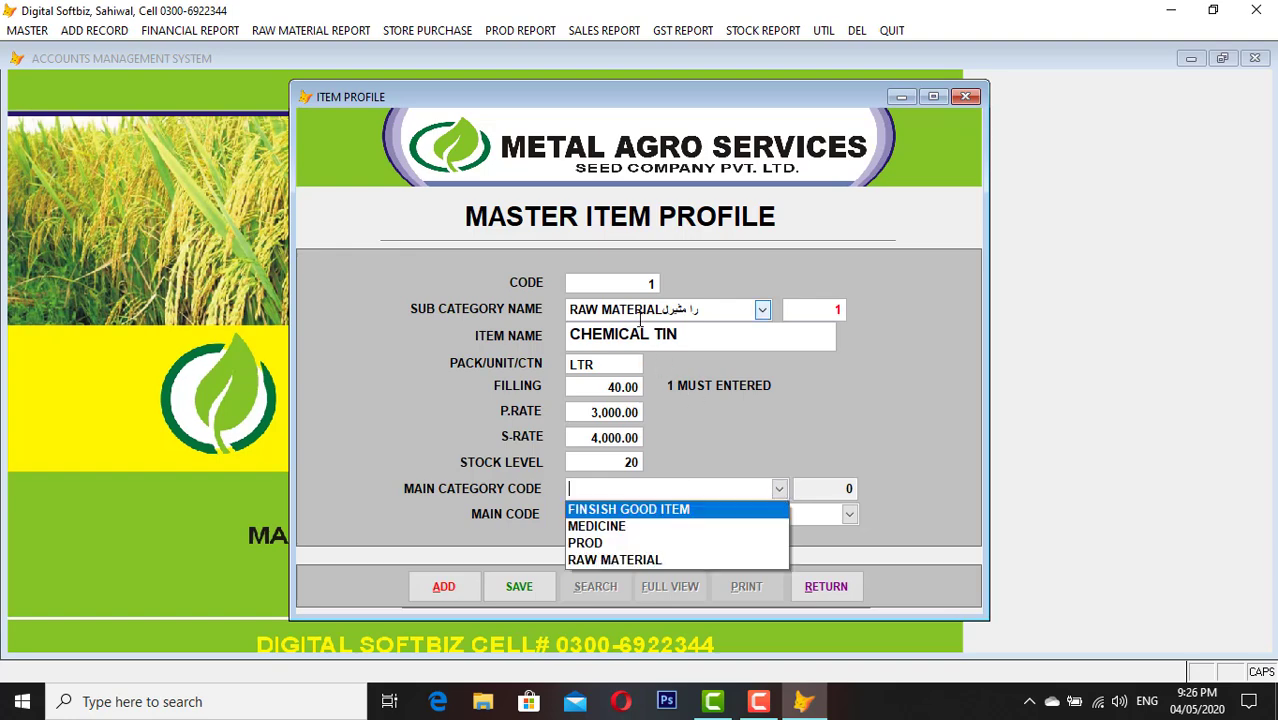
pyautogui.click(646, 560)
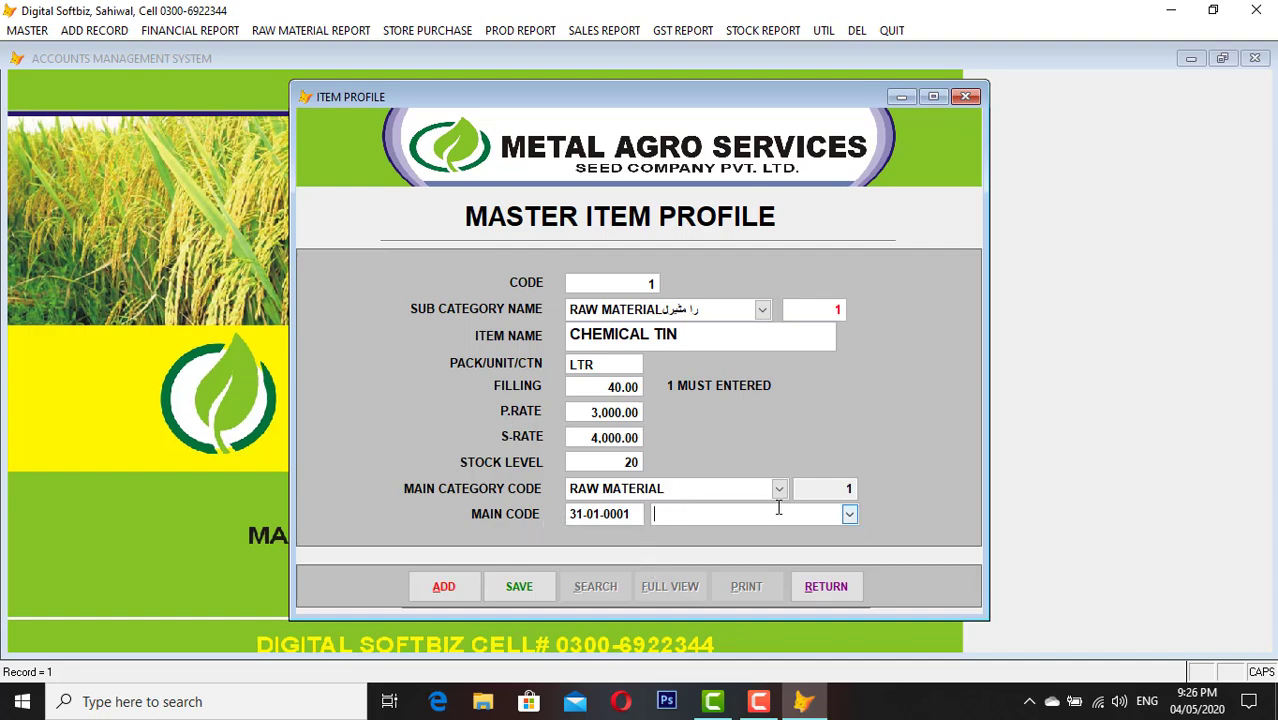
pyautogui.click(849, 514)
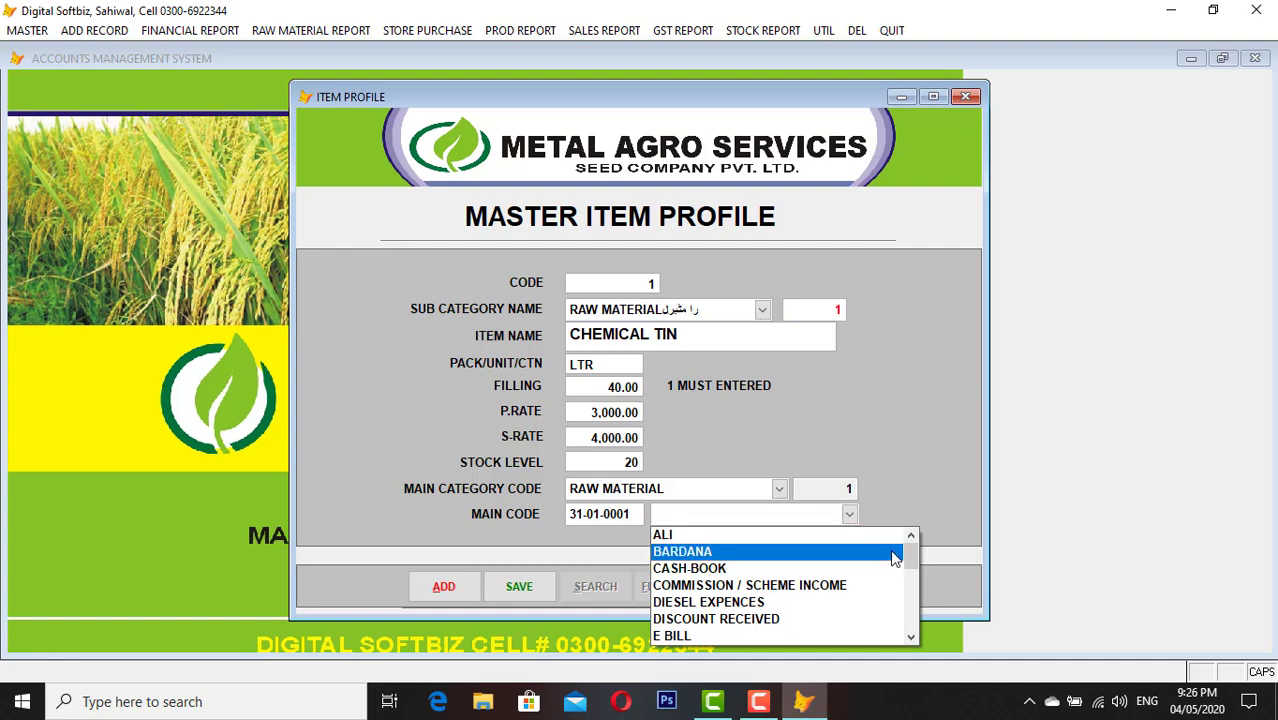
pyautogui.moveTo(912, 562); pyautogui.dragTo(913, 610)
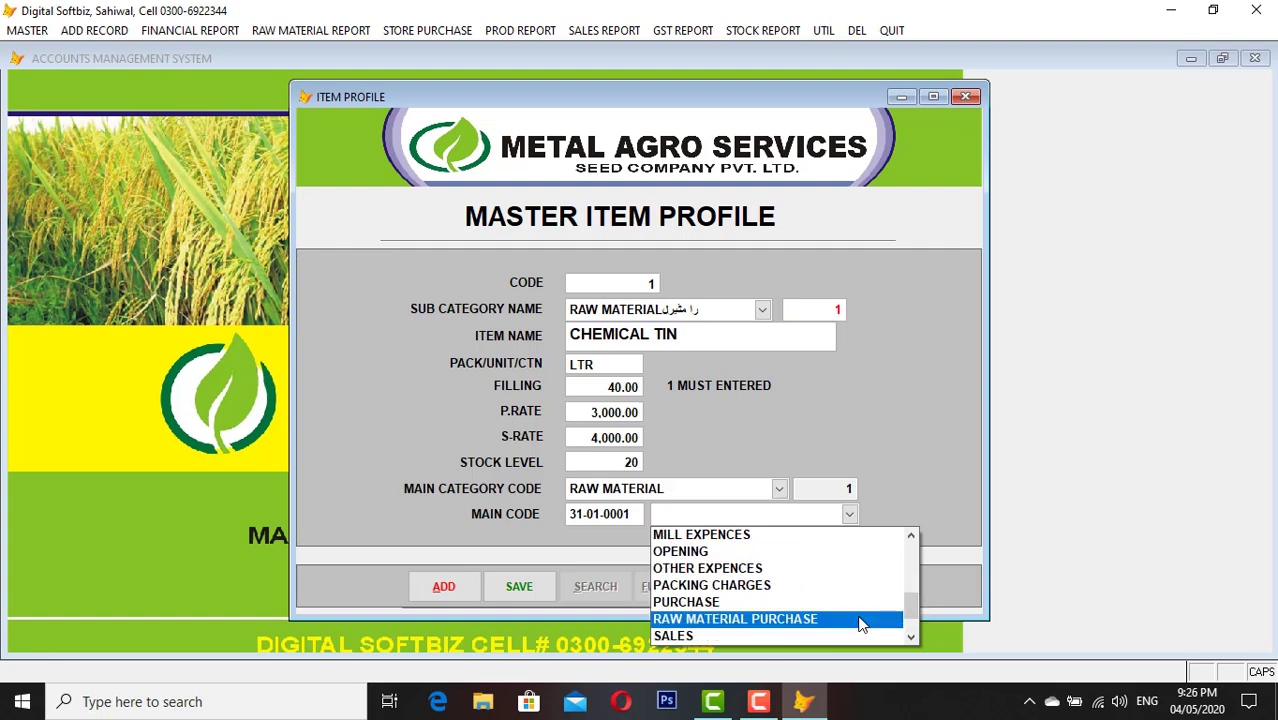
pyautogui.click(808, 620)
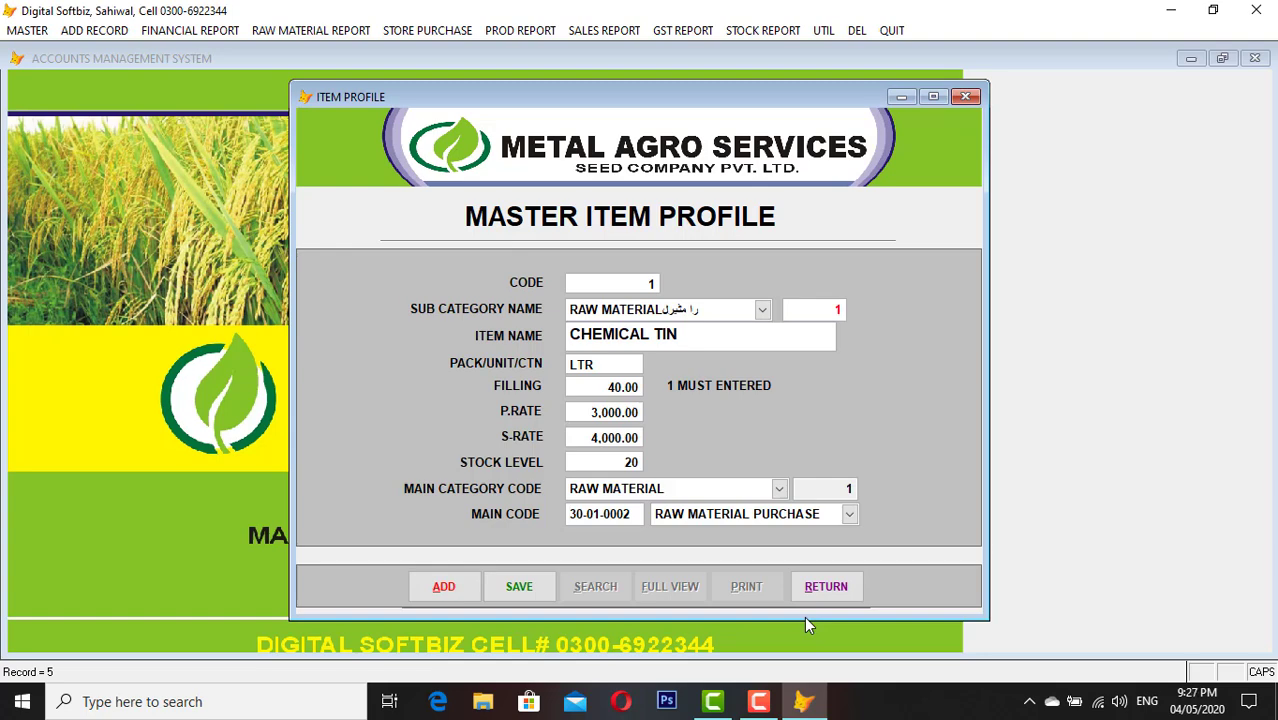
# Save the CHEMICAL TIN profile and start a new item under the BARDANA sub category
pyautogui.press('Tab')
pyautogui.press('Return')
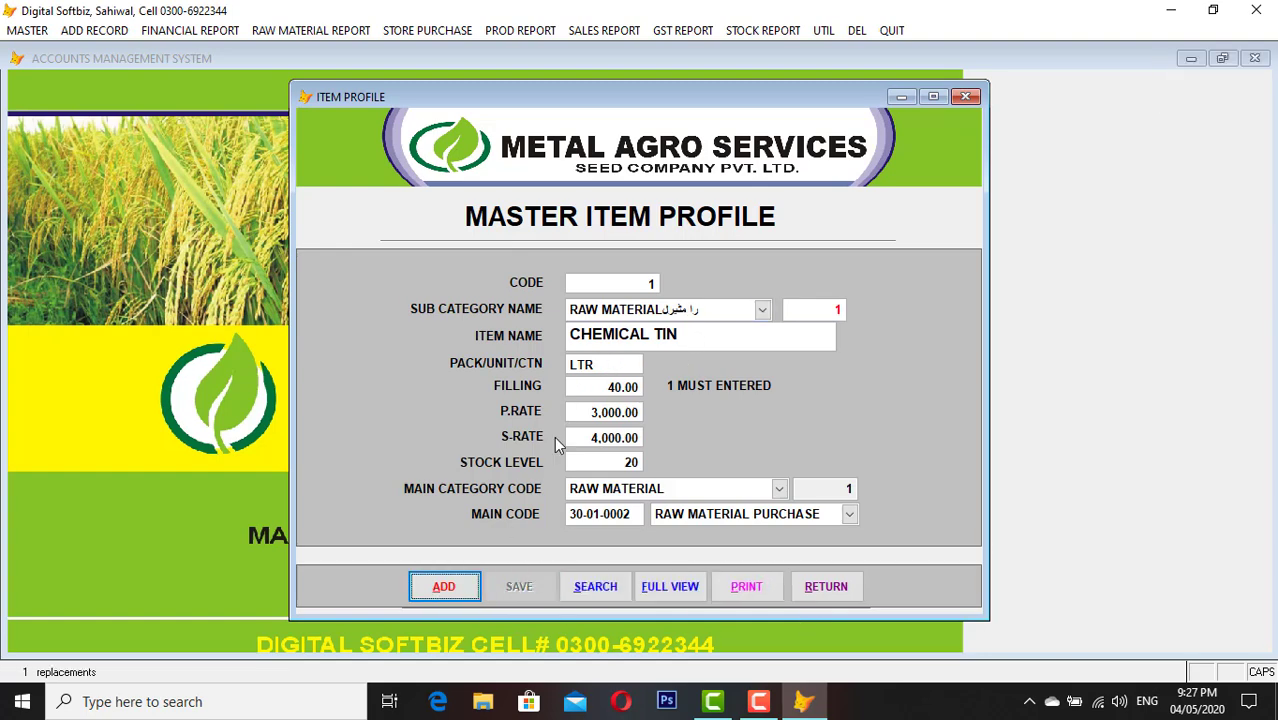
pyautogui.click(443, 589)
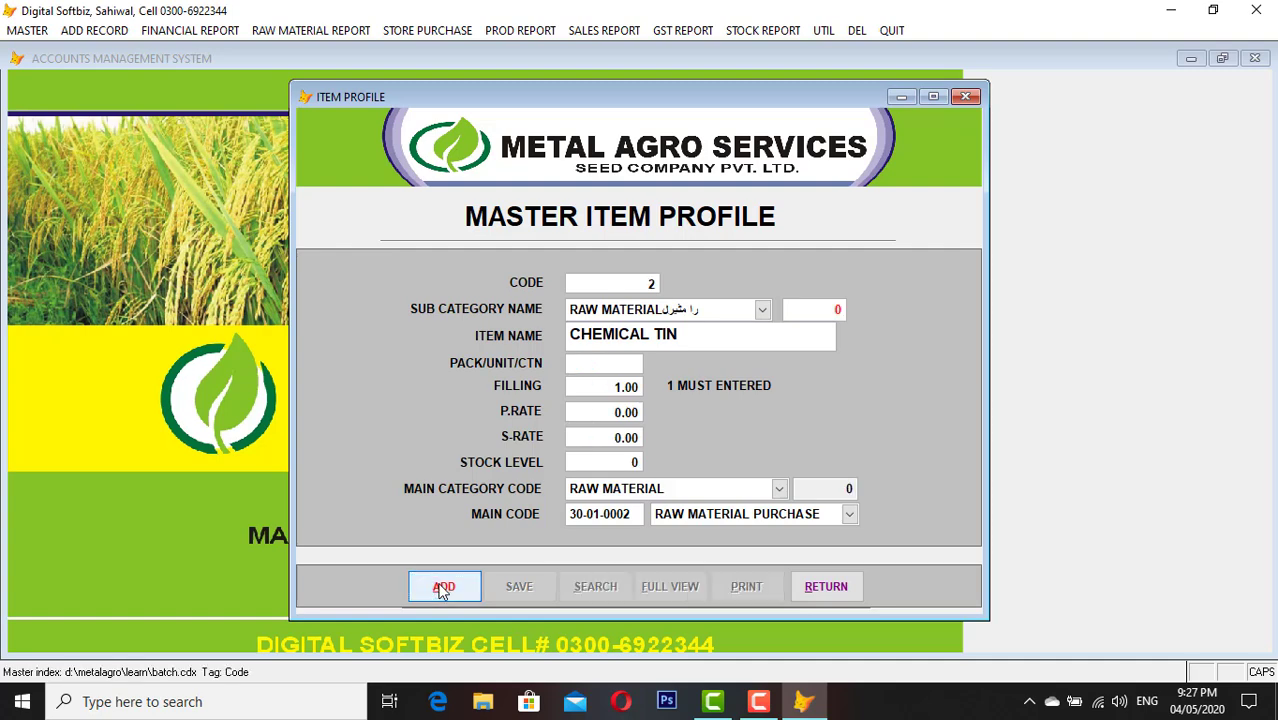
pyautogui.click(763, 310)
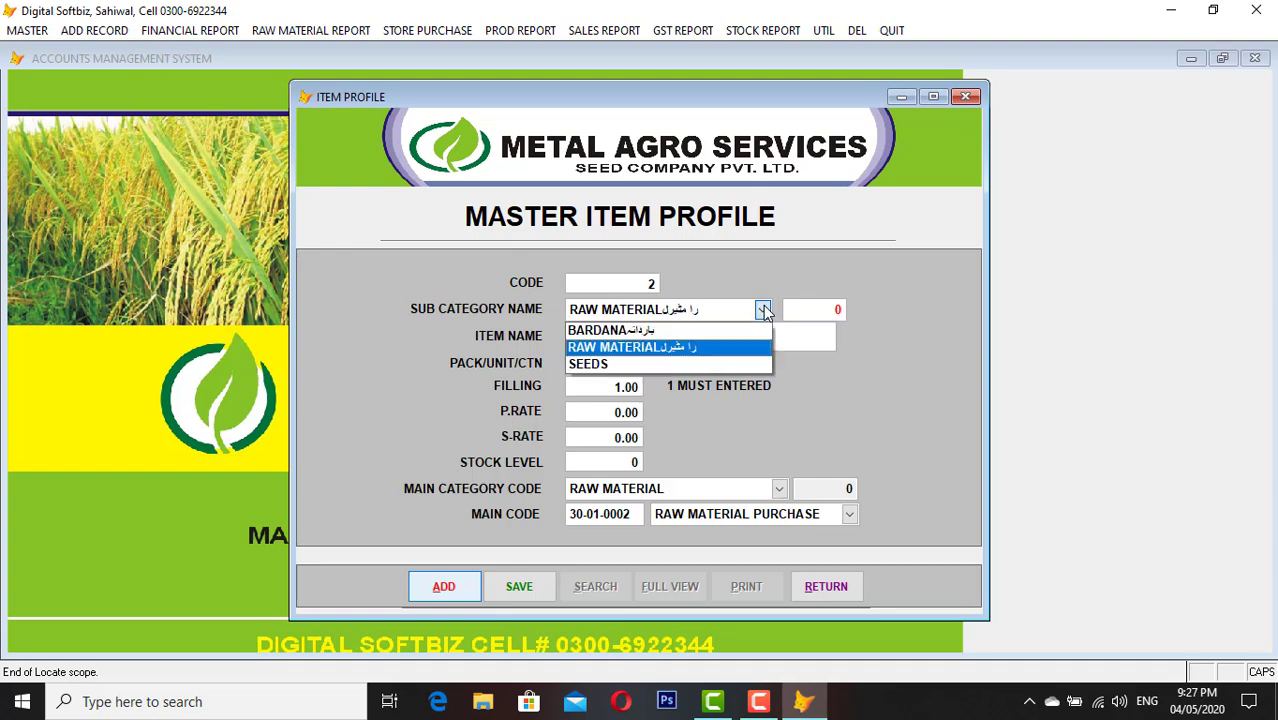
pyautogui.click(675, 331)
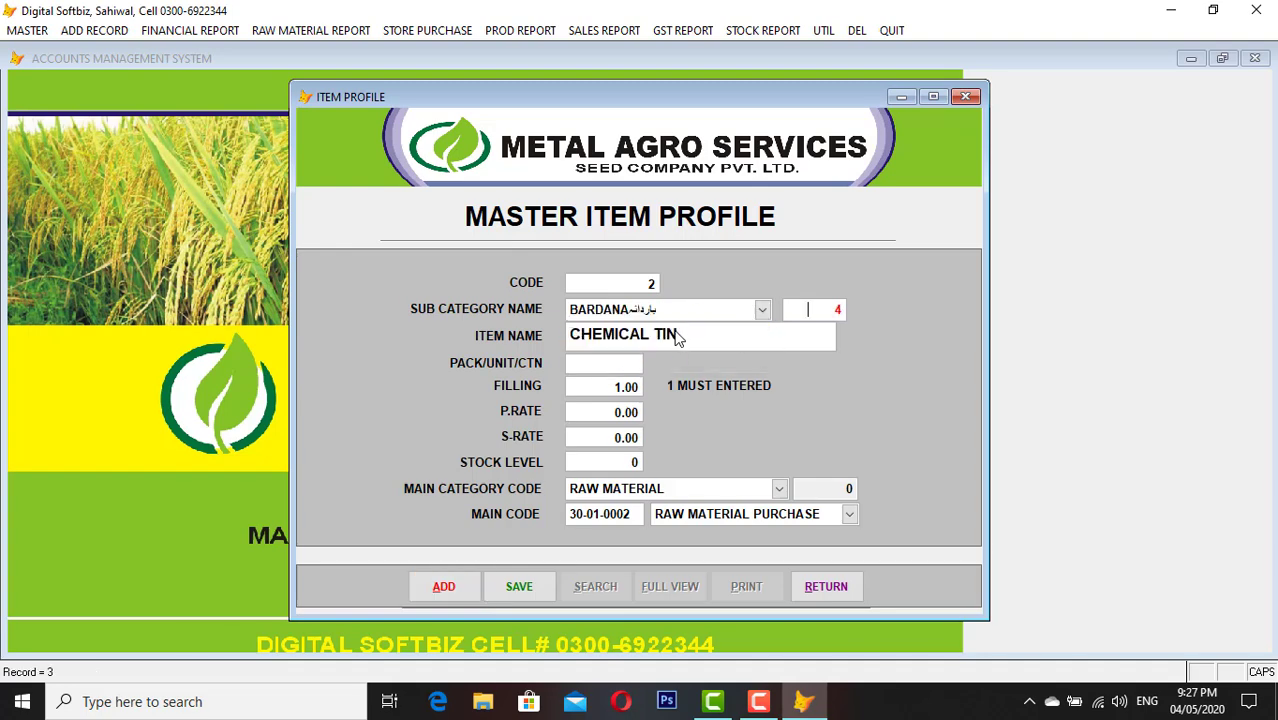
# Replace the new item's name with BARDANA and set its pack unit to BAGS
pyautogui.press('Return')
pyautogui.hotkey('shift', 'End')
pyautogui.press('Delete')
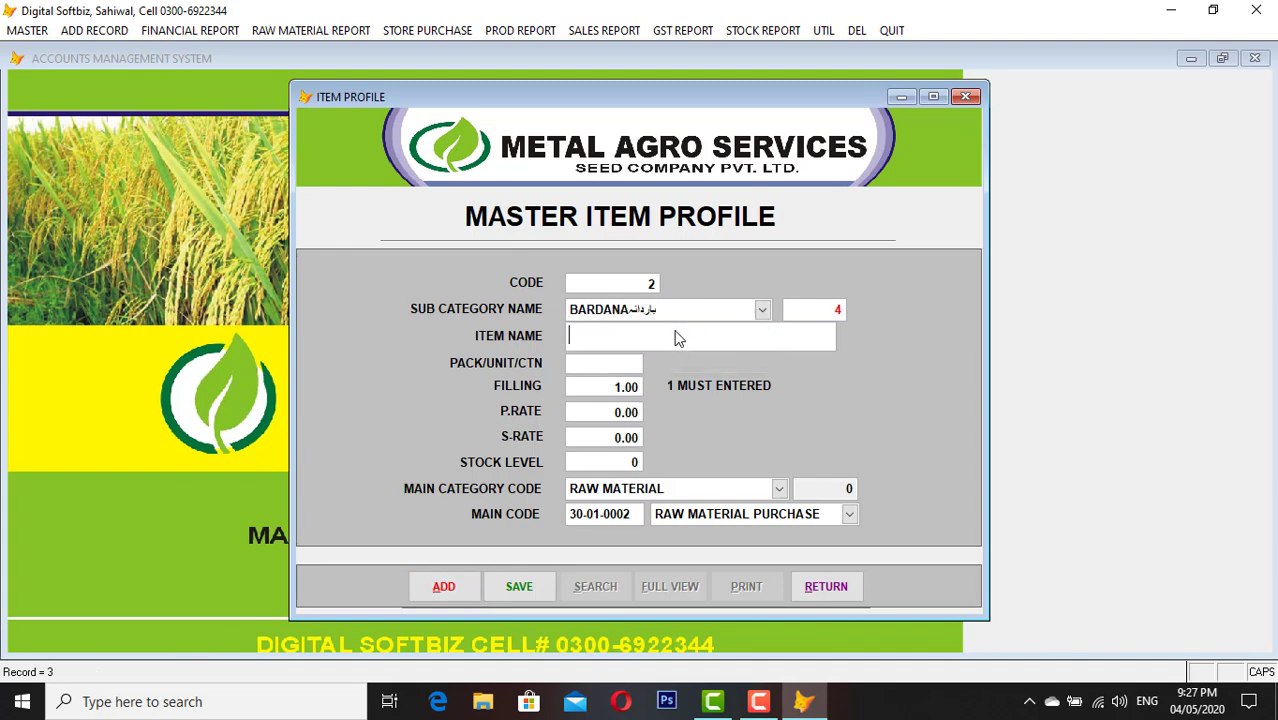
pyautogui.write('BARDANA')
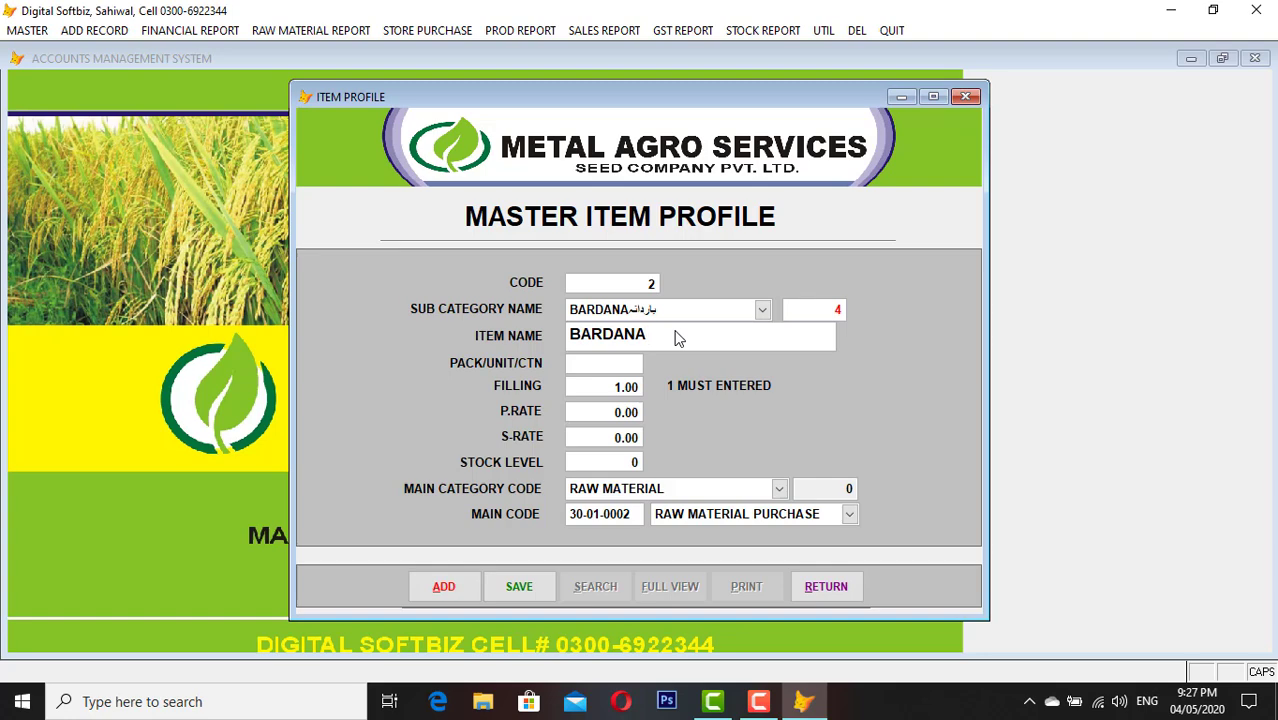
pyautogui.press('Return')
pyautogui.write('BAGS')
pyautogui.press('Return')
# Set the BARDANA item's filling to 40, purchase rate to 3,200, sale rate to 3,600 and stock level to 10
pyautogui.write('40')
pyautogui.press('Return')
pyautogui.write('3200')
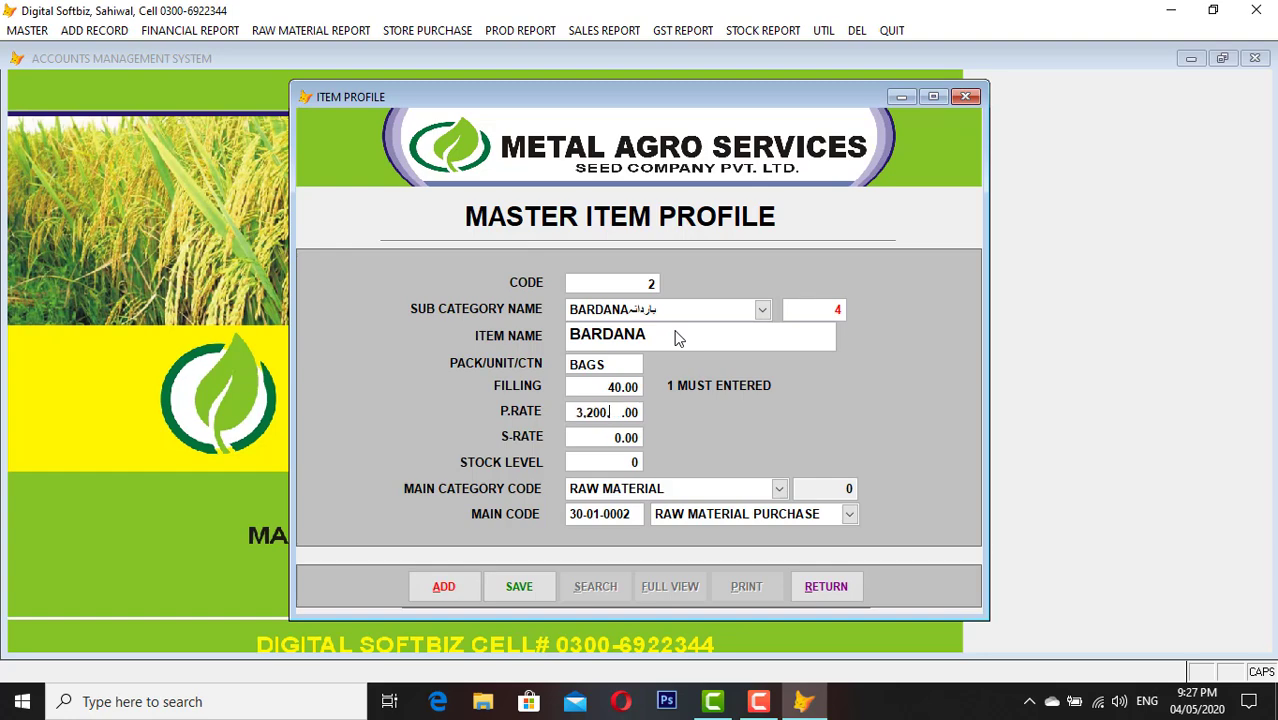
pyautogui.press('Return')
pyautogui.write('3600')
pyautogui.press('Return')
pyautogui.write('10')
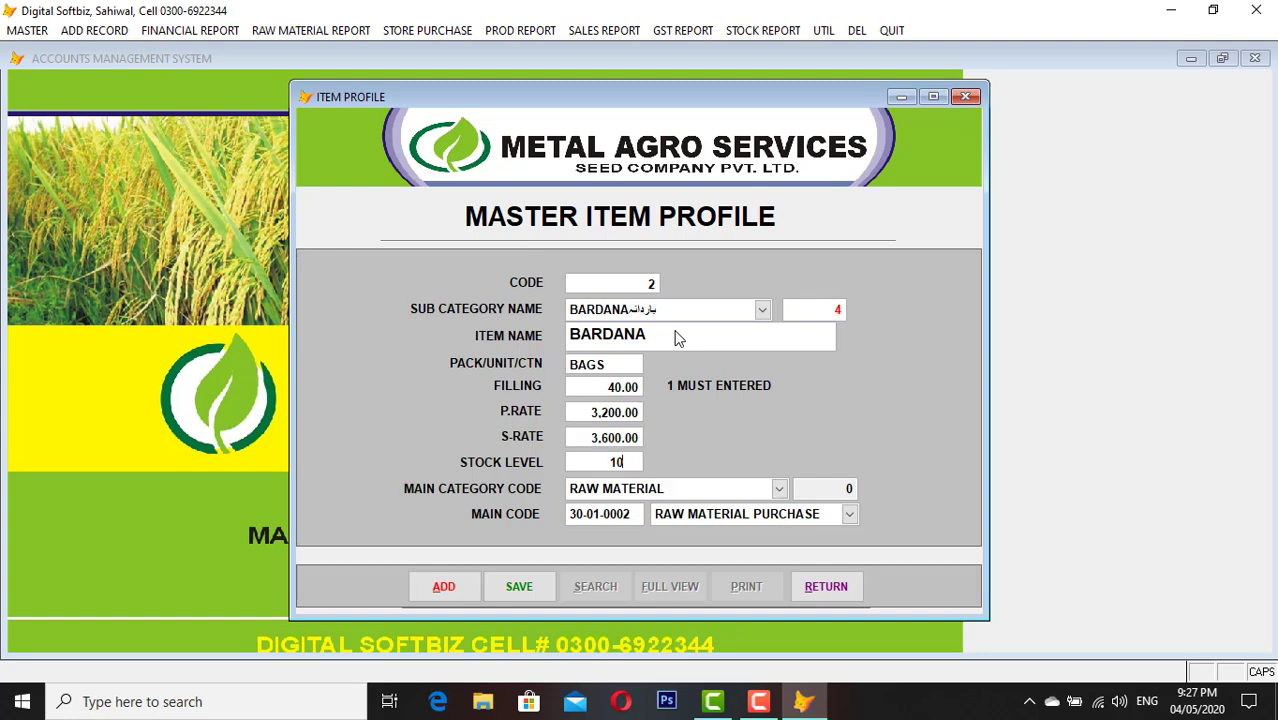
pyautogui.press('Return')
# Assign the item to the RAW MATERIAL main category and the BARDANA main account, and save it
pyautogui.click(781, 489)
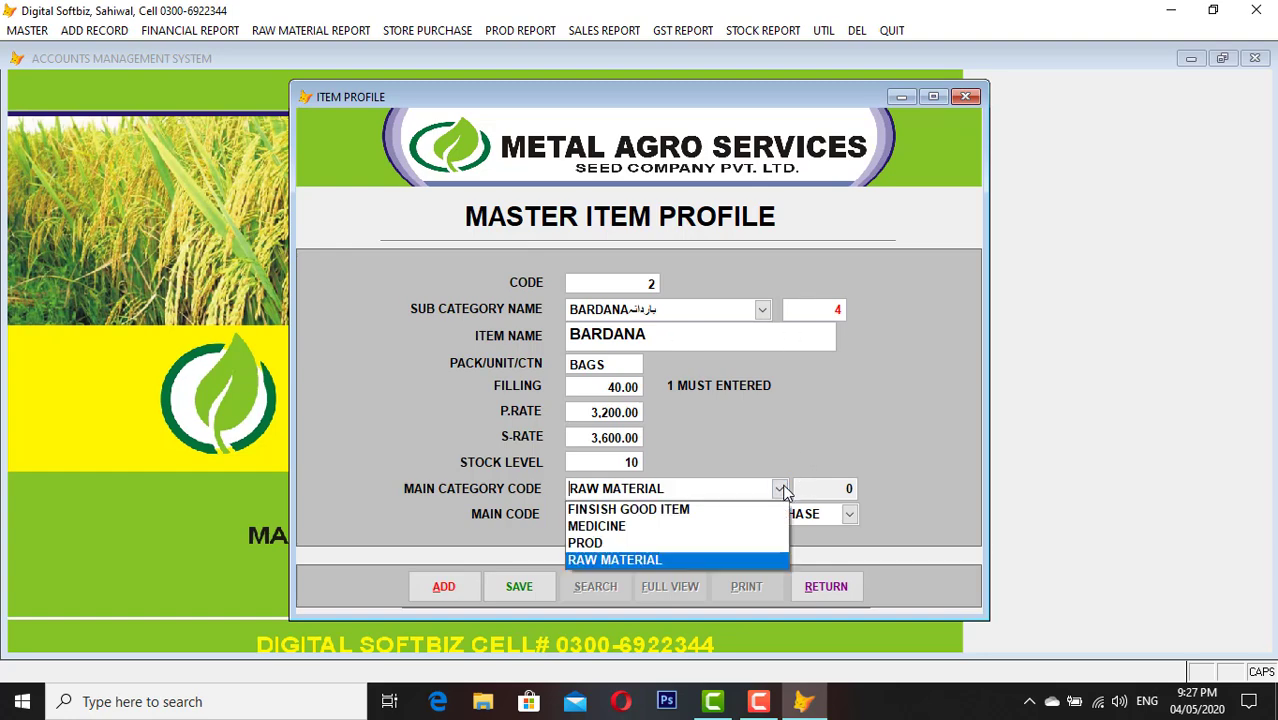
pyautogui.click(628, 560)
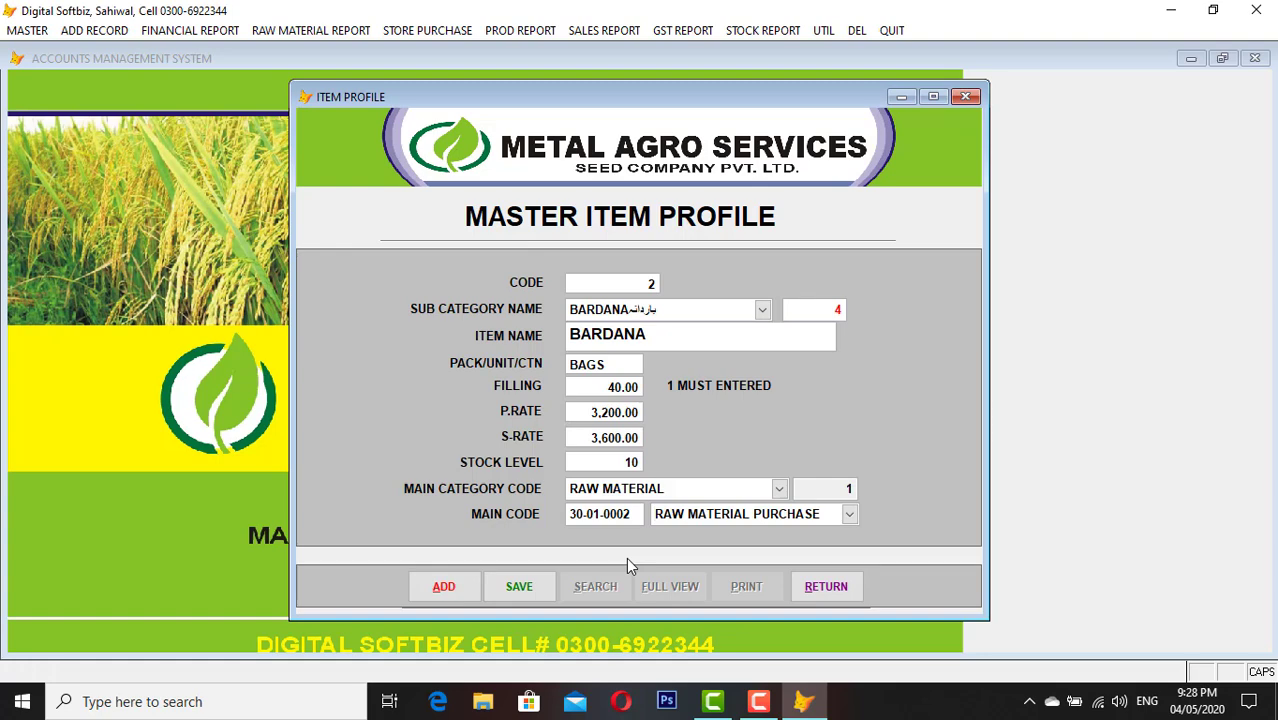
pyautogui.press('Tab')
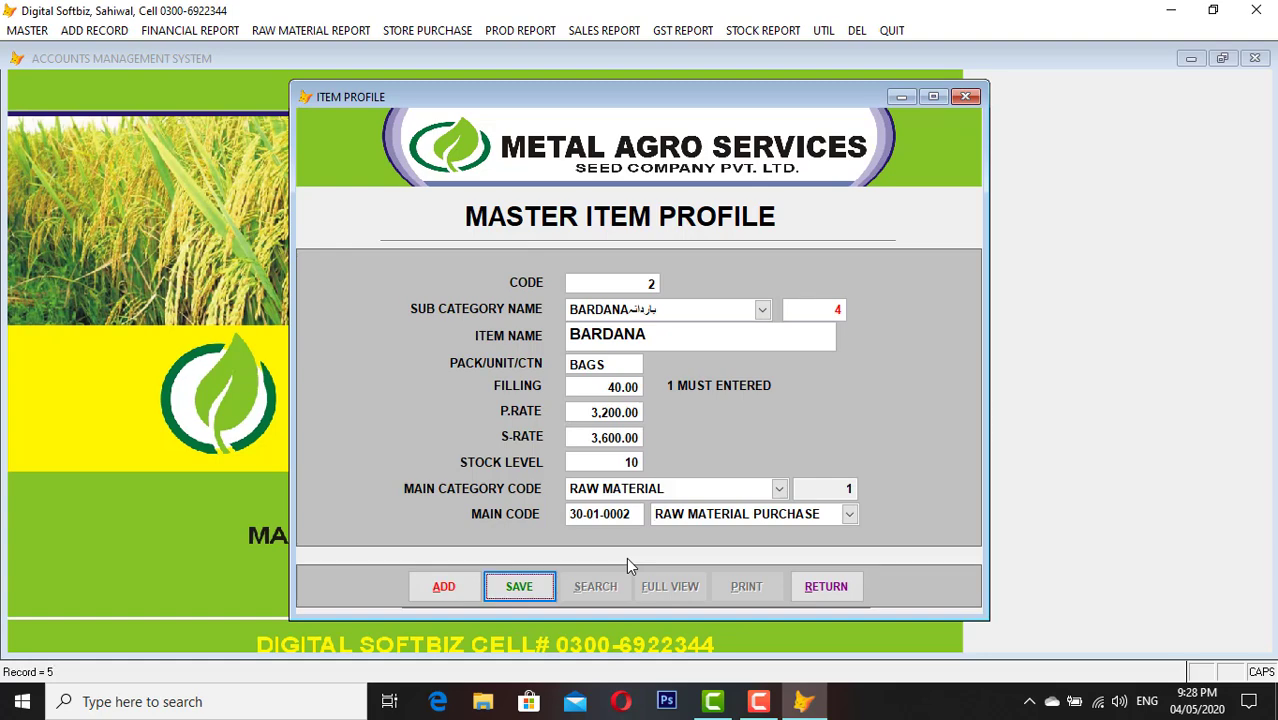
pyautogui.click(848, 514)
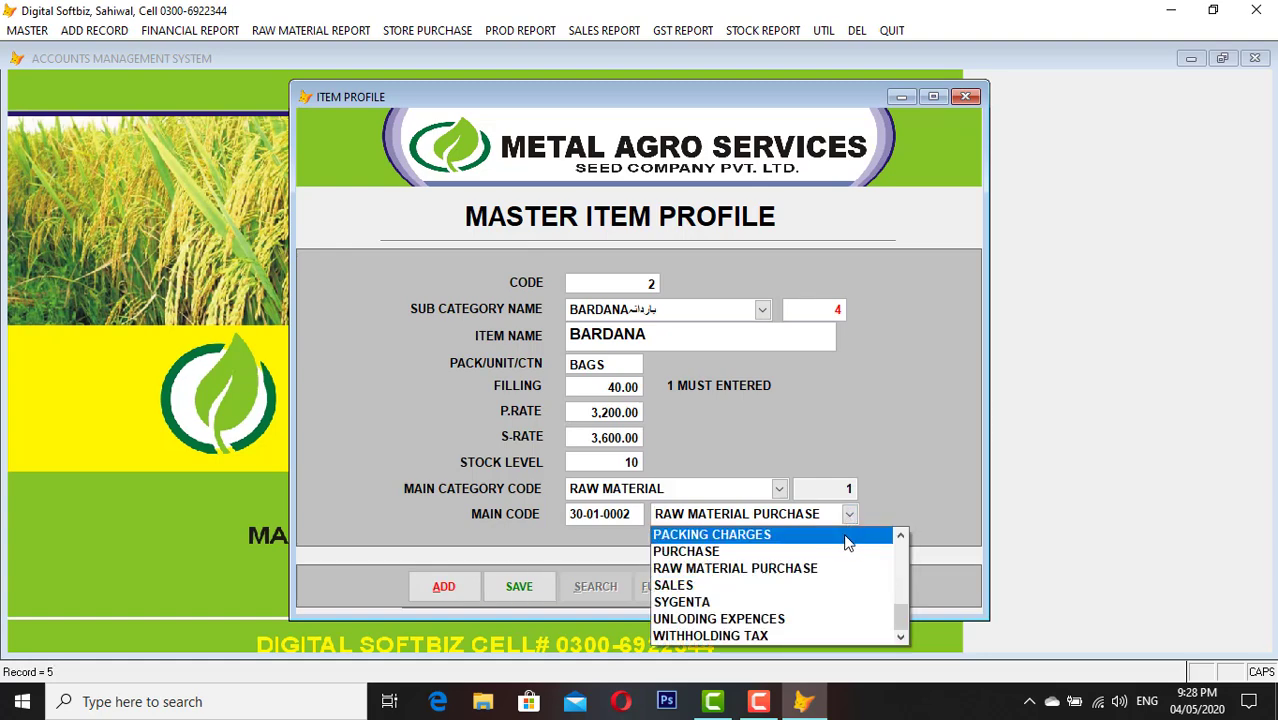
pyautogui.moveTo(901, 605); pyautogui.dragTo(902, 538)
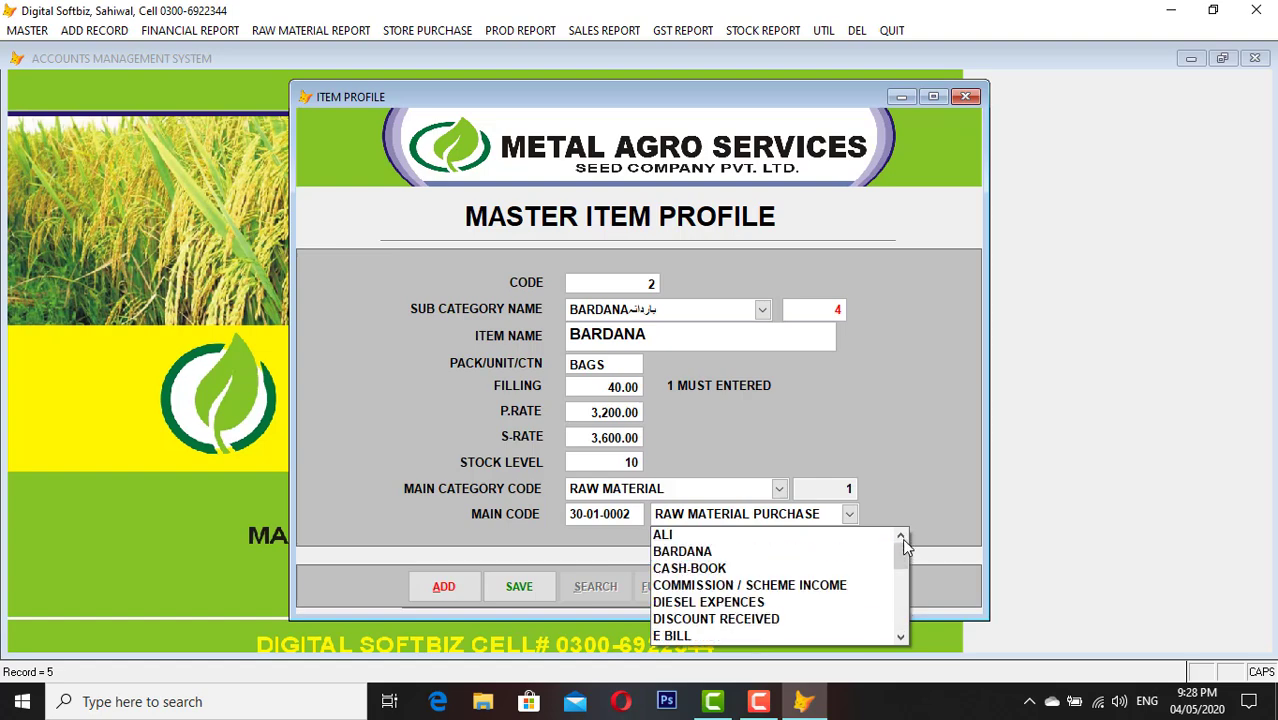
pyautogui.click(830, 552)
pyautogui.press('Return')
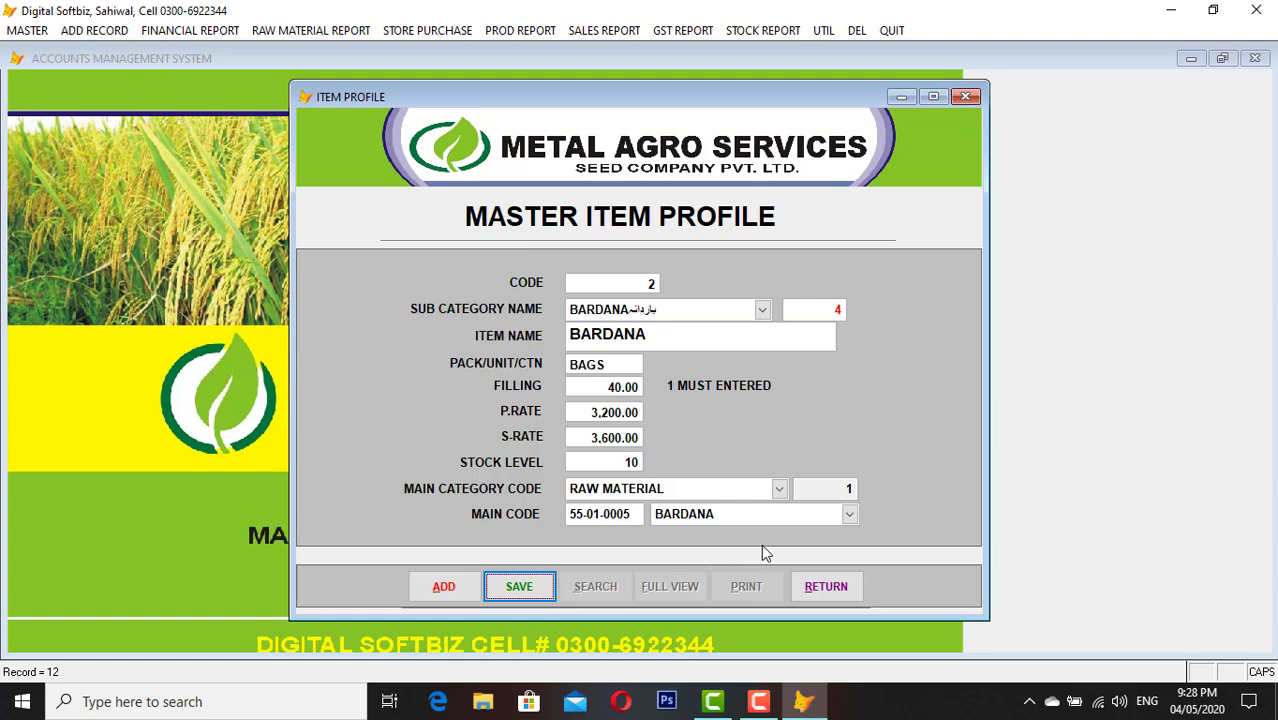
pyautogui.press('Return')
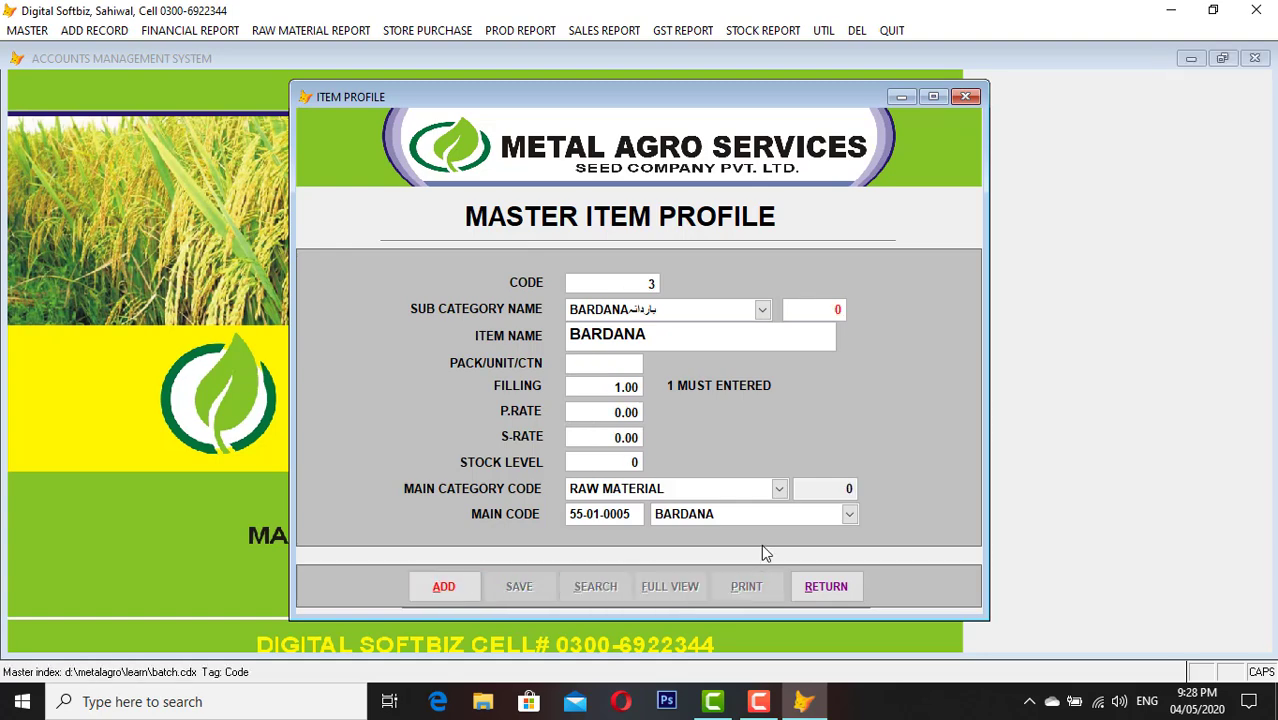
# Put the next new item in the SEEDS sub category and name it COTTON SEEDS
pyautogui.click(763, 311)
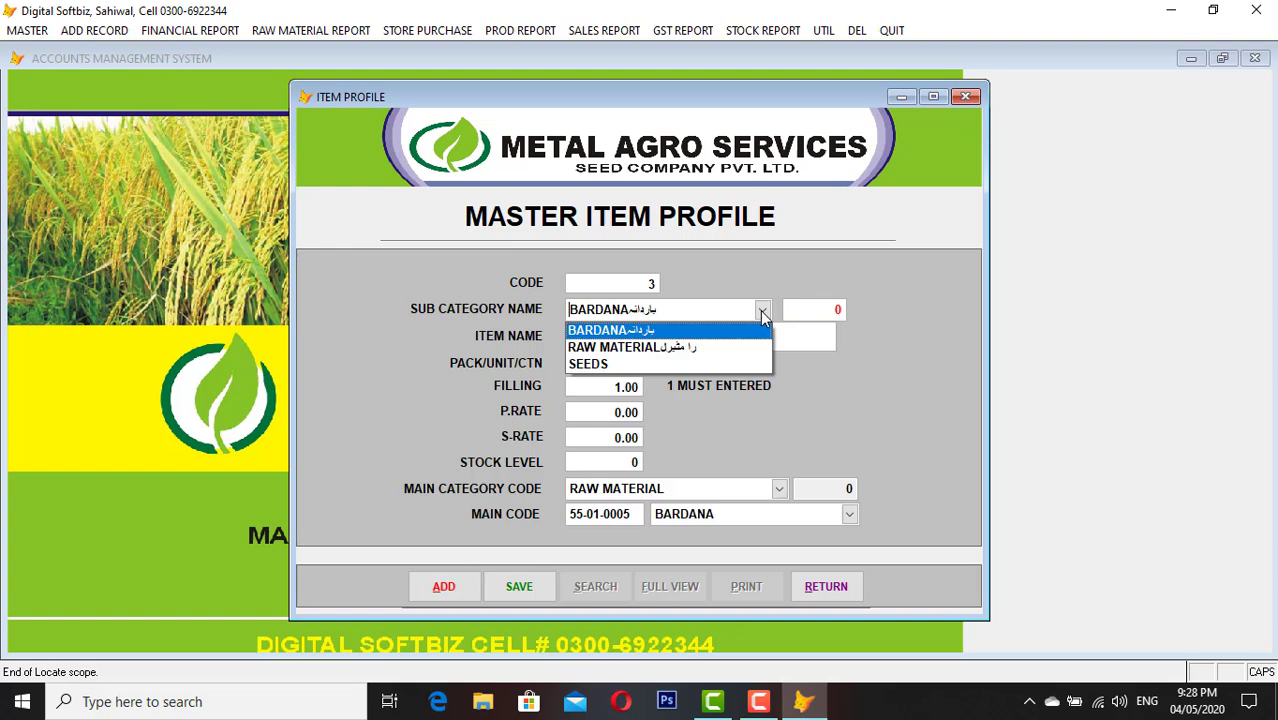
pyautogui.click(617, 365)
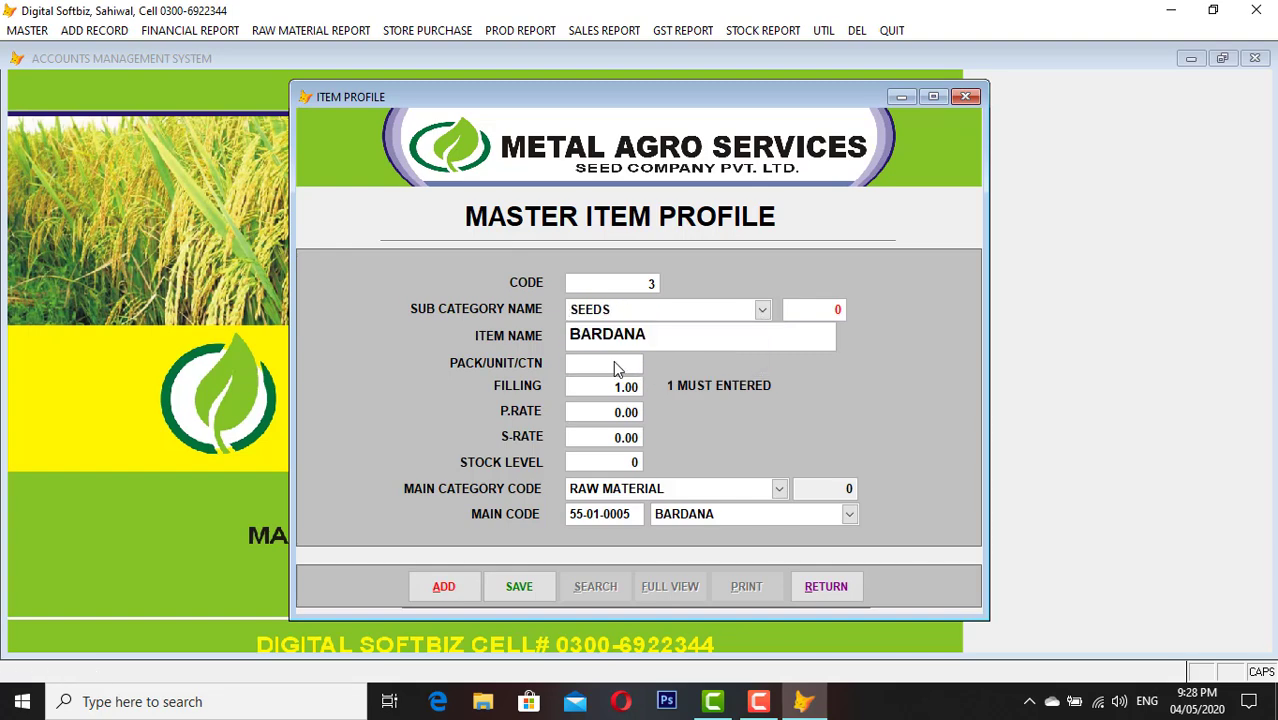
pyautogui.press('Return')
pyautogui.press('Return')
pyautogui.press('BackSpace')
pyautogui.write('COTTON SEED')
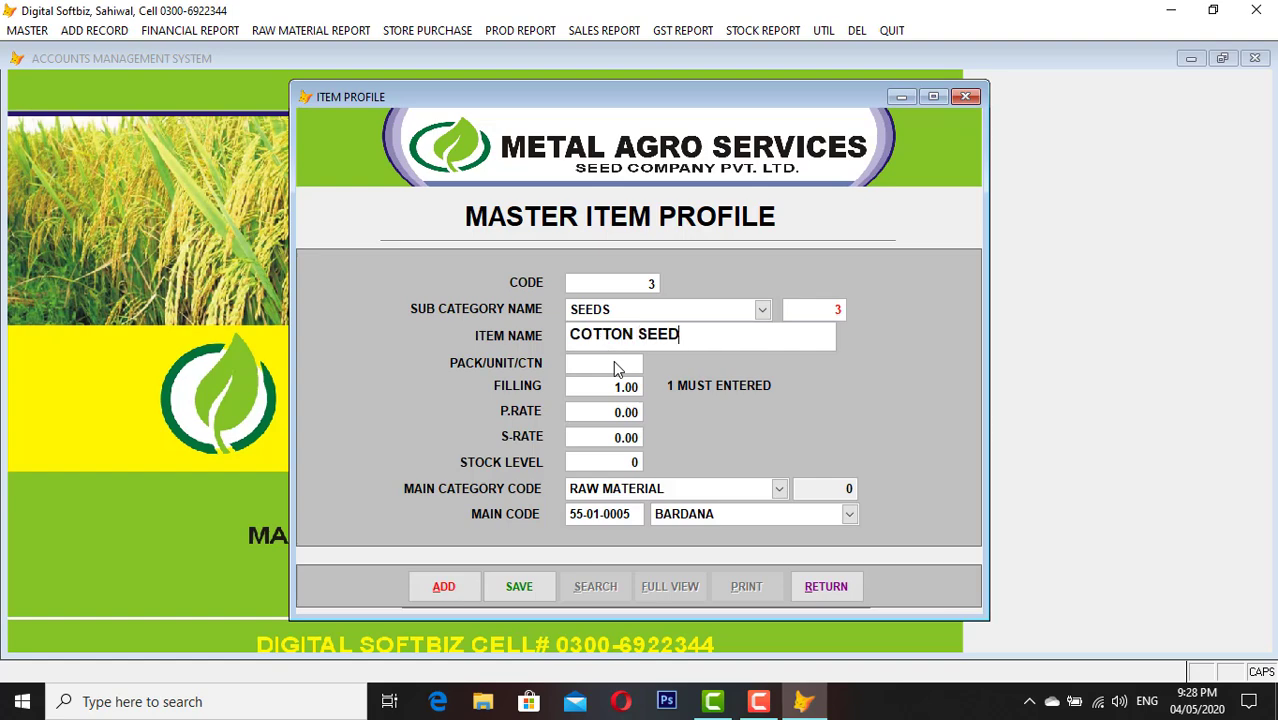
pyautogui.write('S')
pyautogui.press('Return')
# Set the COTTON SEEDS item's pack unit to CRT, its filling to 20 and its purchase rate to 1
pyautogui.write('C')
pyautogui.write('20')
pyautogui.press('Return')
pyautogui.write('1')
pyautogui.press('Return')
# Set the COTTON SEEDS item's sale rate to 4,000 and its stock level to 20
pyautogui.write('6.00')
pyautogui.press('BackSpace')
pyautogui.press('BackSpace')
pyautogui.press('BackSpace')
pyautogui.press('BackSpace')
pyautogui.write('4,000')
pyautogui.press('Return')
pyautogui.write('20')
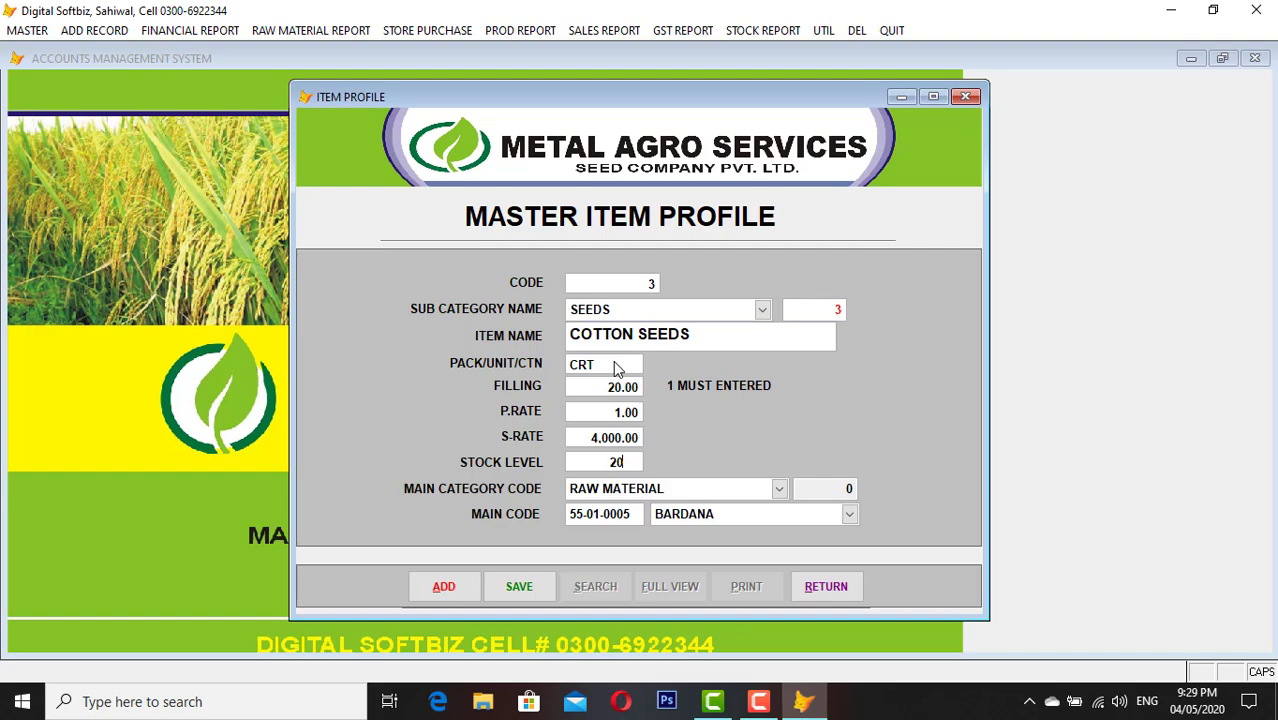
pyautogui.press('Return')
# Assign the item to the FINSISH GOOD ITEM main category and the SALES main account, and save it
pyautogui.click(778, 489)
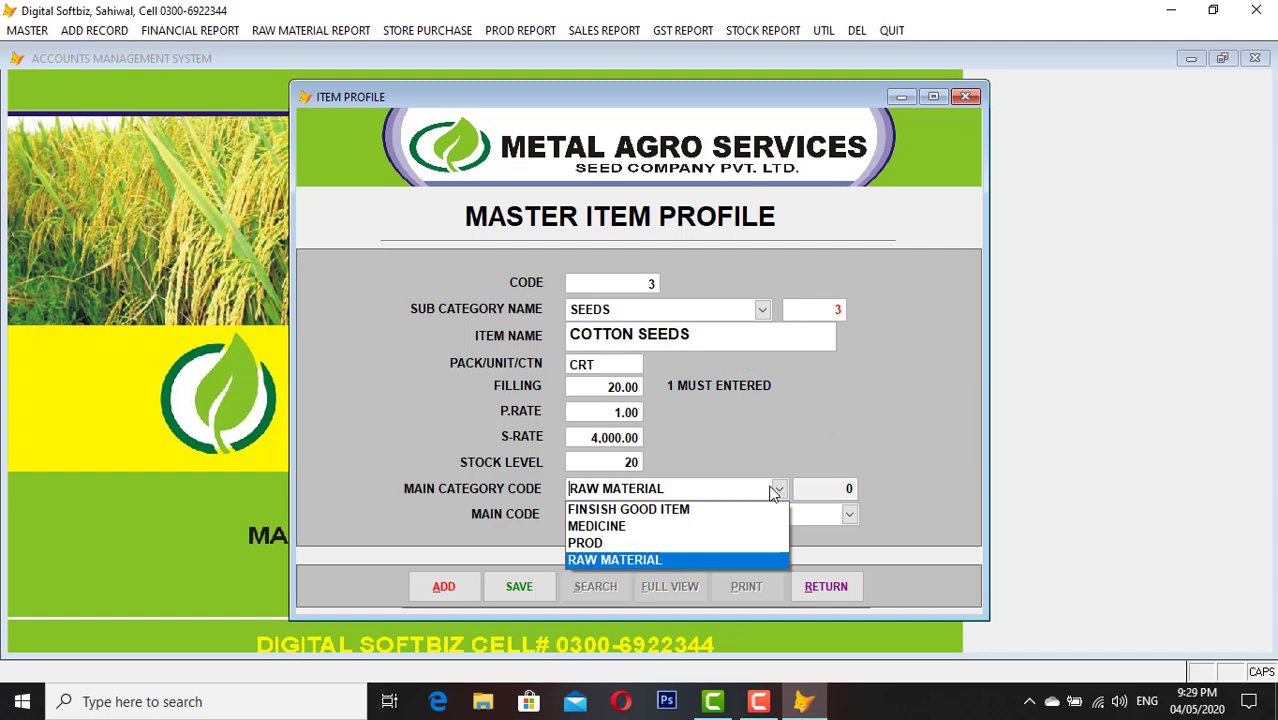
pyautogui.click(701, 509)
pyautogui.press('Return')
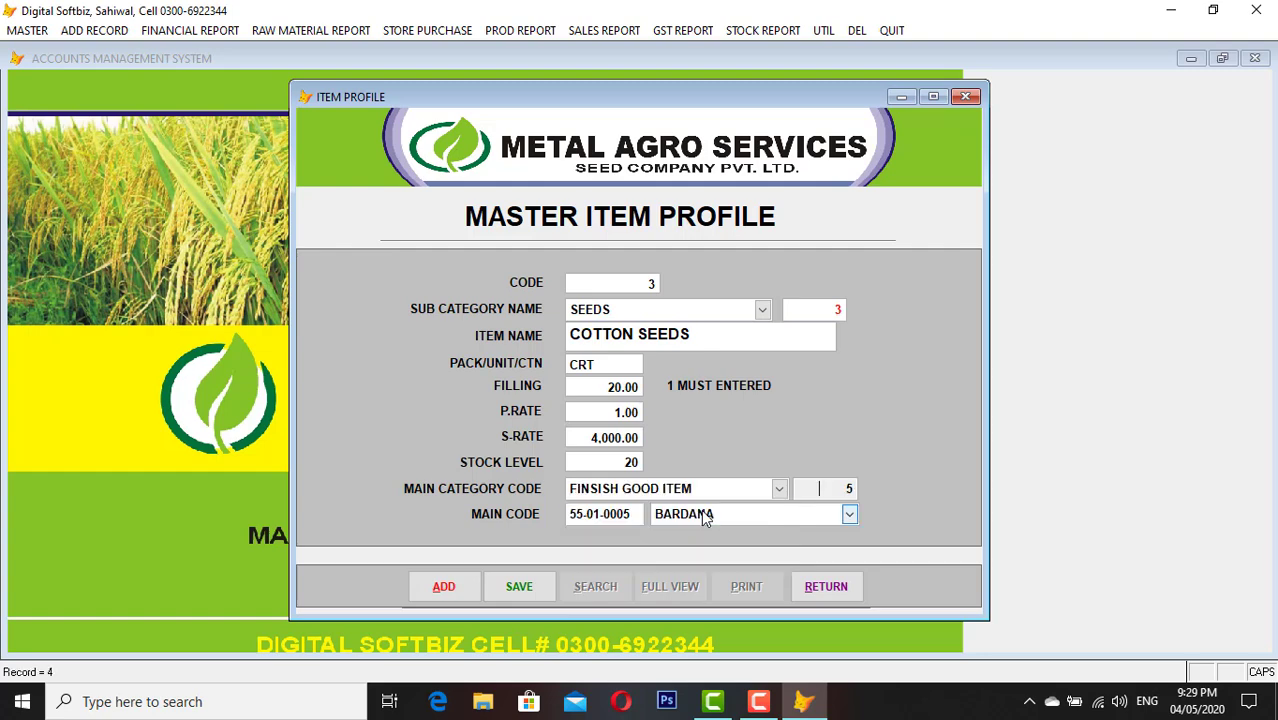
pyautogui.press('Return')
pyautogui.click(849, 514)
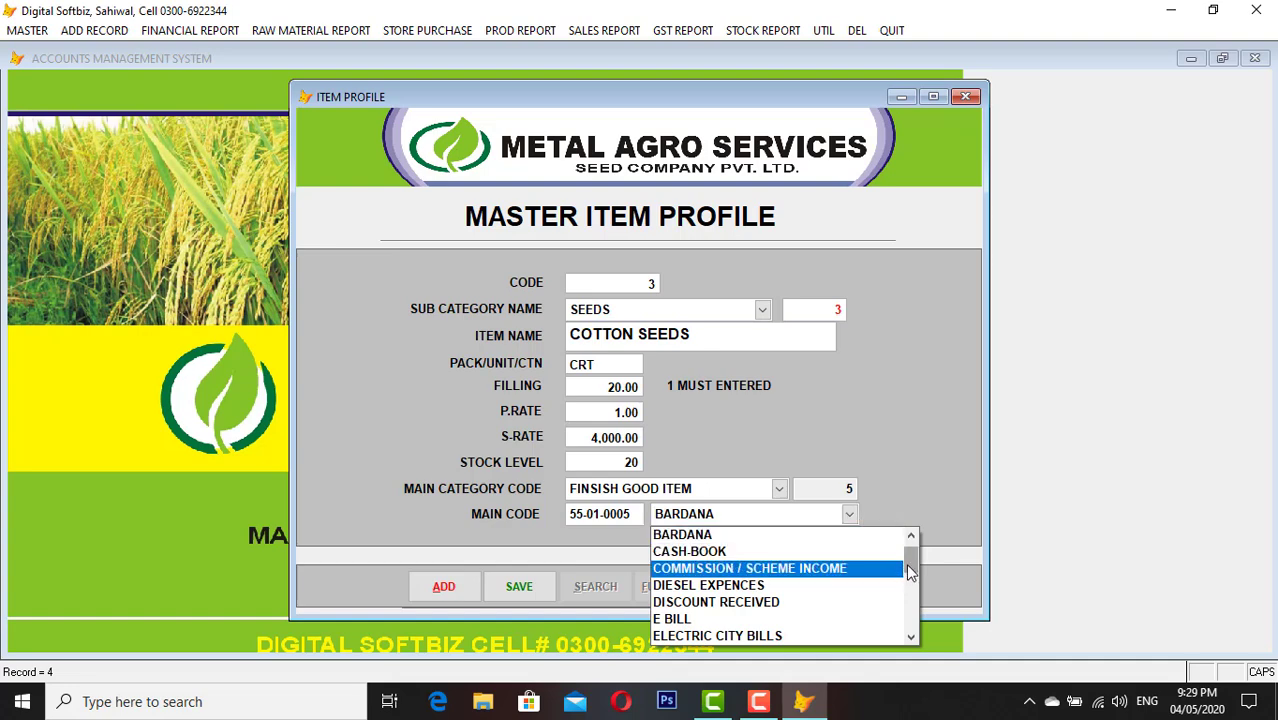
pyautogui.moveTo(907, 566); pyautogui.dragTo(912, 625)
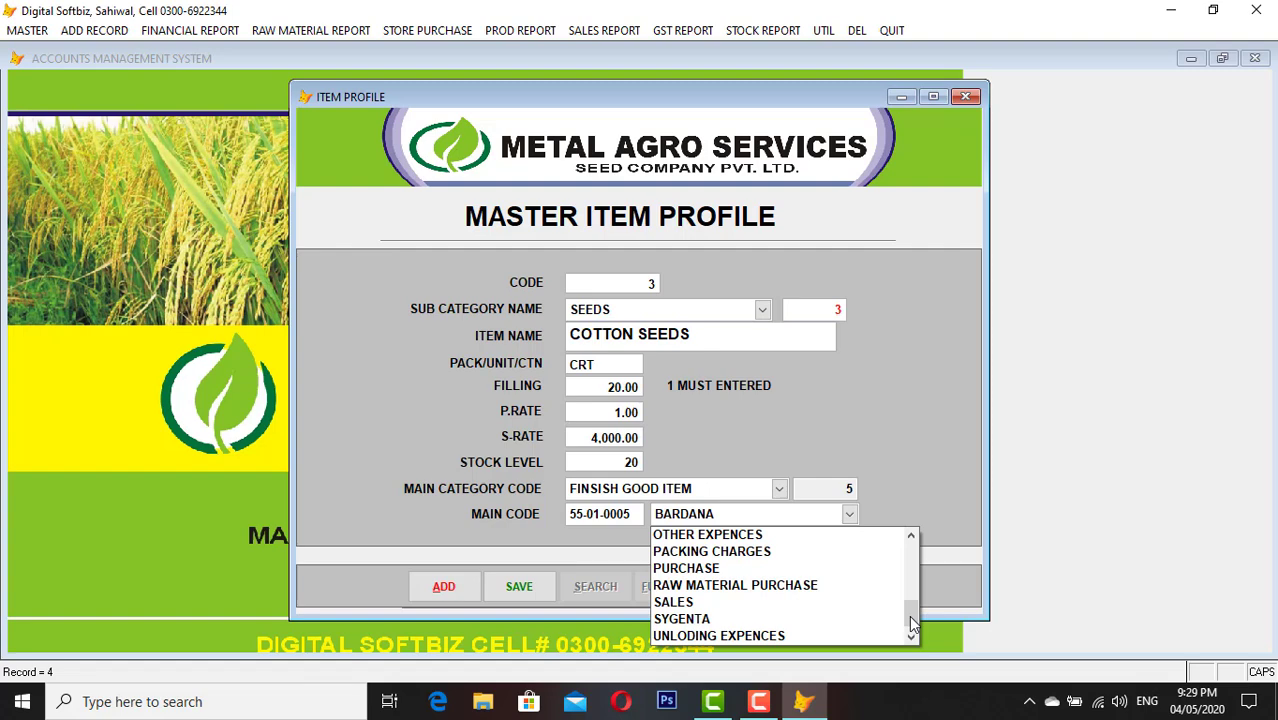
pyautogui.click(818, 600)
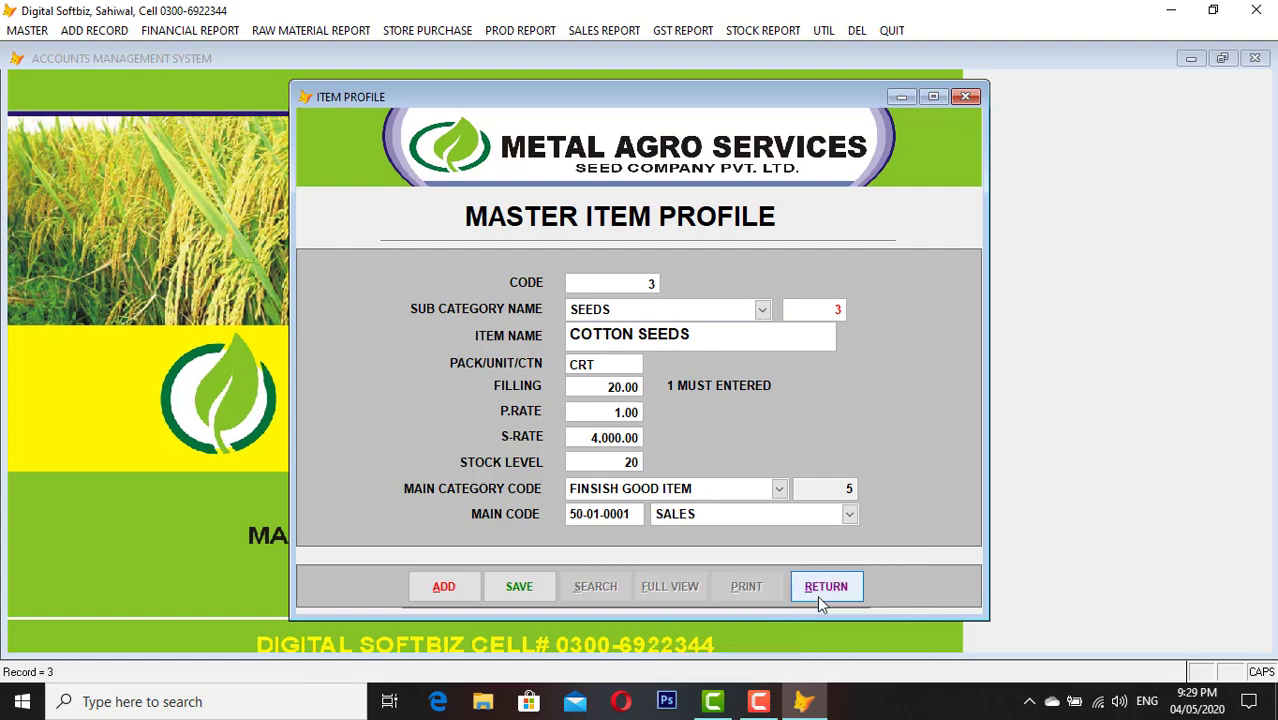
pyautogui.press('Tab')
pyautogui.press('Return')
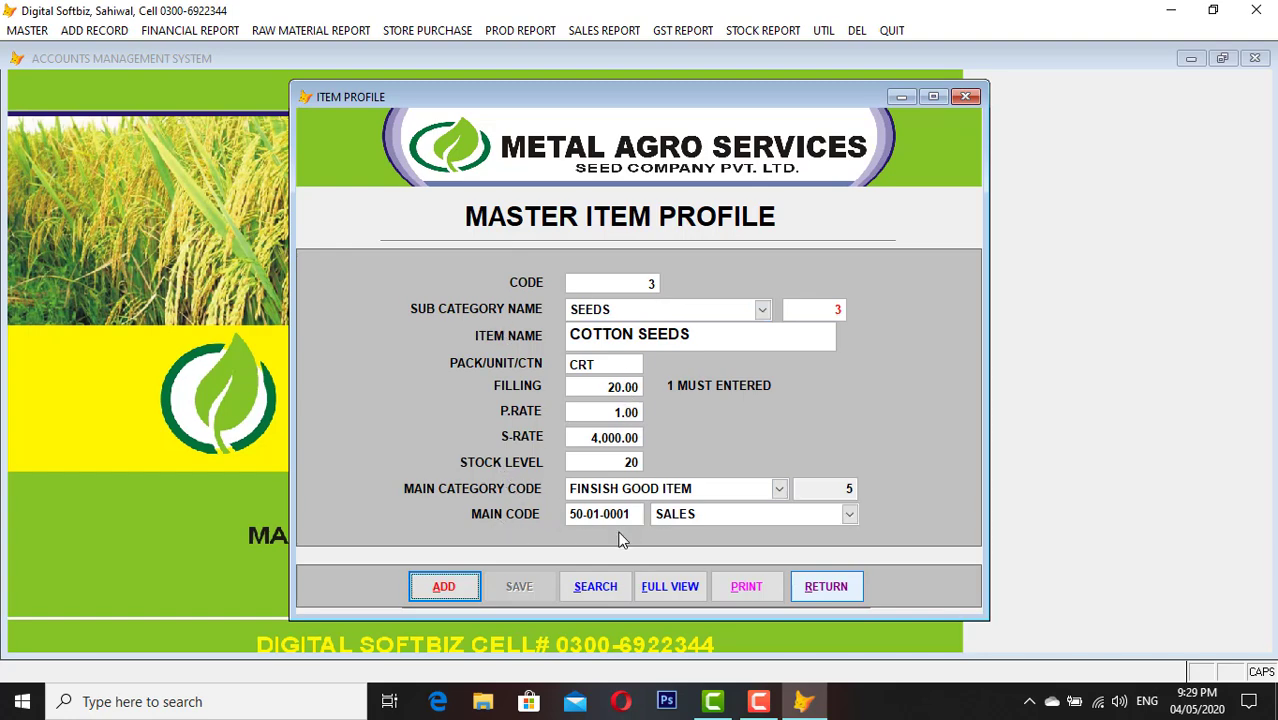
# Review the full list of saved items, checking their main codes, categories, names, units and fillings
pyautogui.click(685, 591)
pyautogui.press('Tab')
pyautogui.press('Tab')
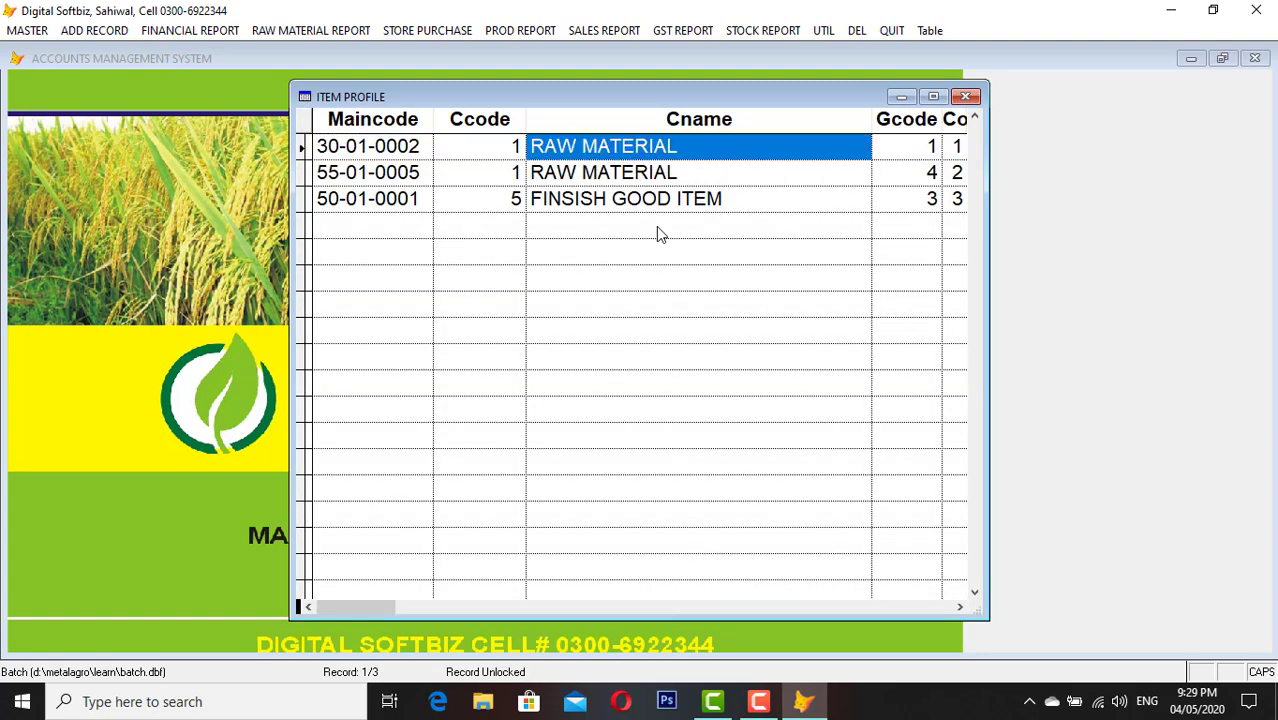
pyautogui.press('Down')
pyautogui.press('Down')
pyautogui.press('Tab')
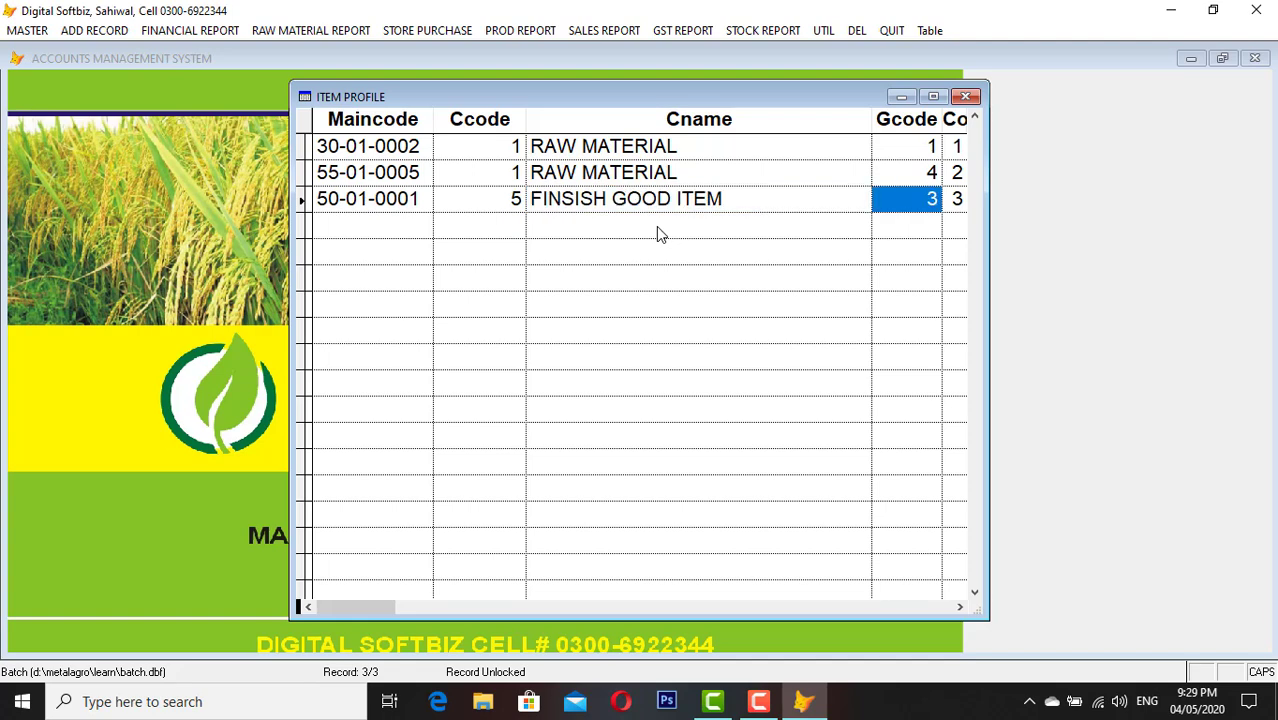
pyautogui.press('Tab')
pyautogui.press('Tab')
pyautogui.press('Tab')
pyautogui.press('Up')
pyautogui.press('Up')
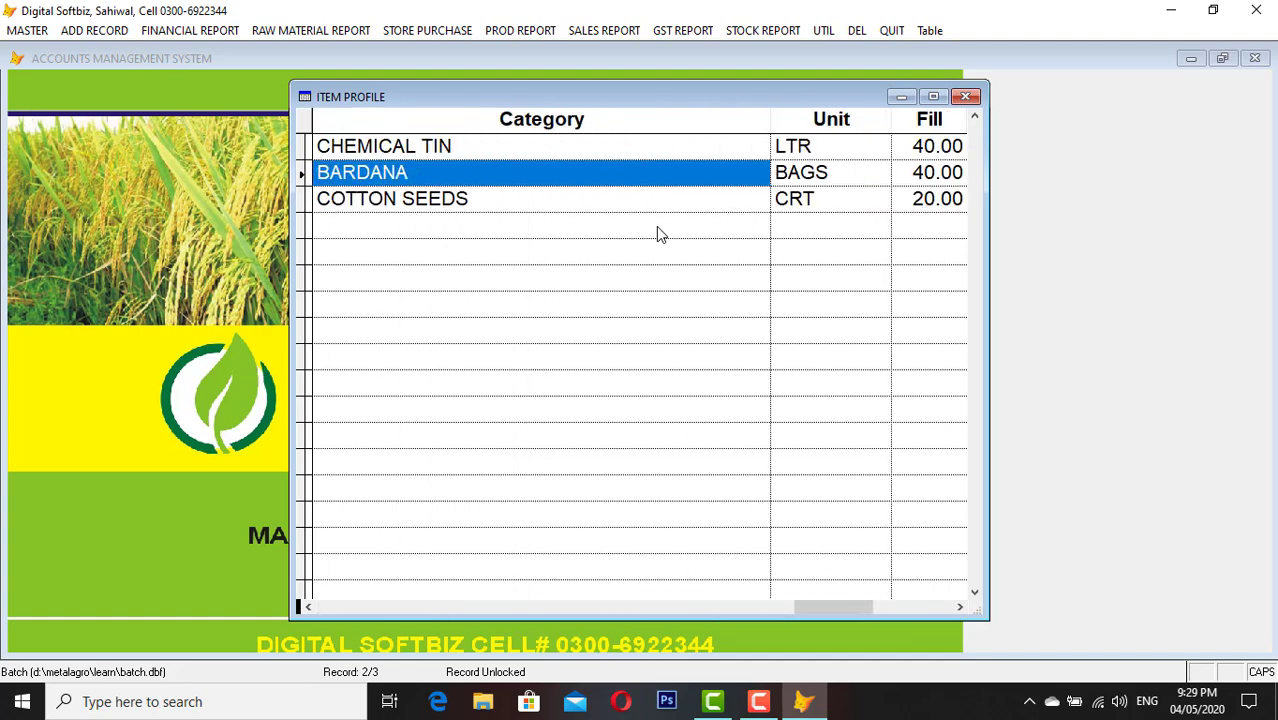
pyautogui.press('Down')
pyautogui.press('Down')
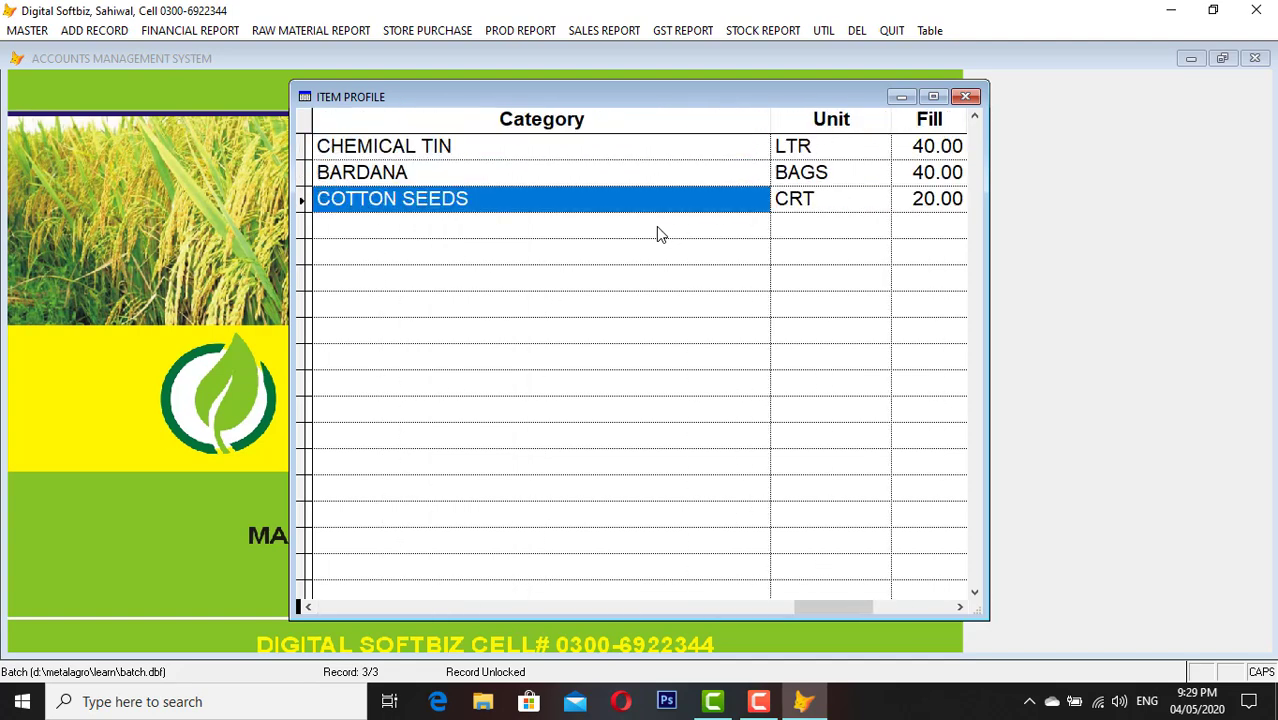
pyautogui.press('Up')
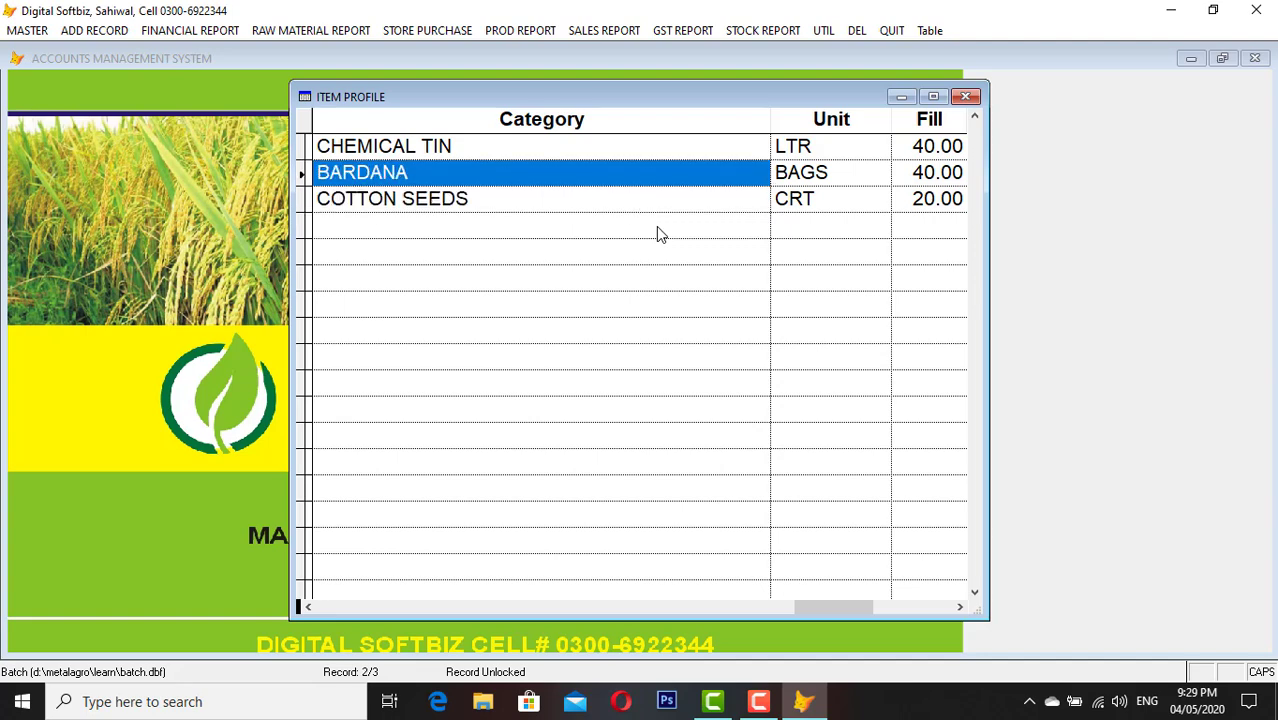
pyautogui.press('Up')
pyautogui.press('Down')
pyautogui.press('Up')
pyautogui.press('Down')
pyautogui.press('Up')
pyautogui.press('Down')
pyautogui.press('Down')
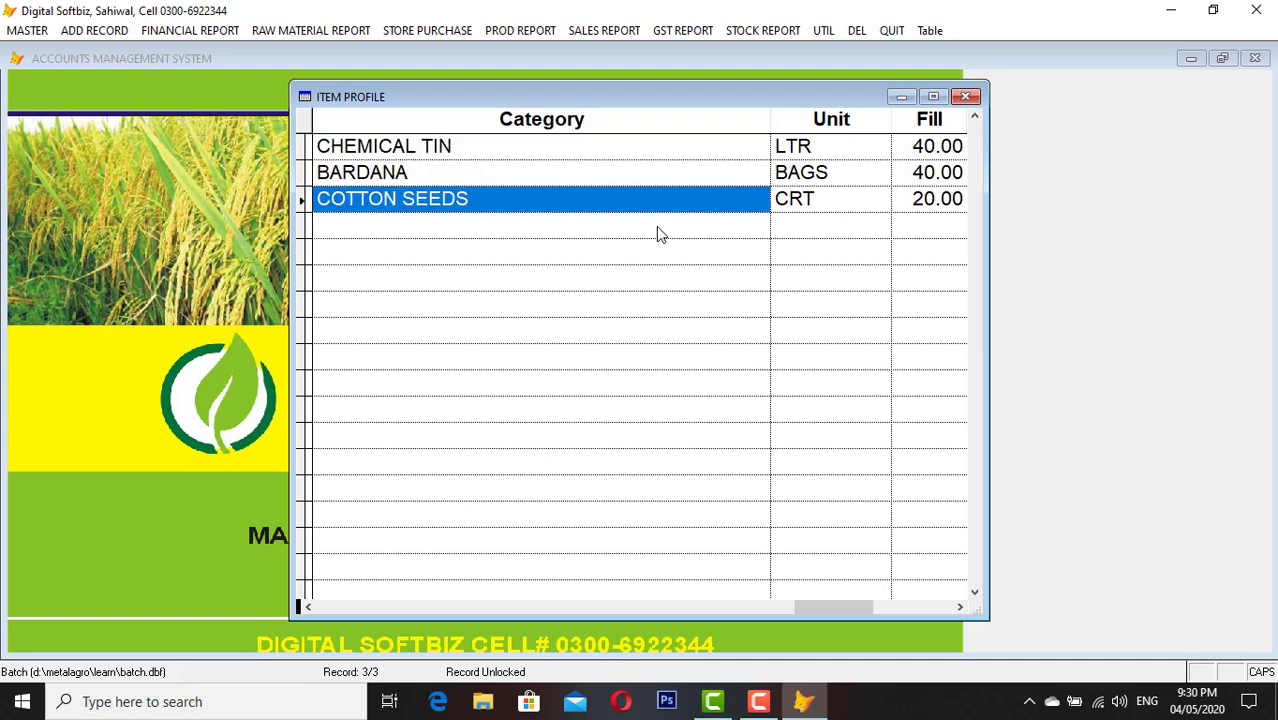
pyautogui.press('Escape')
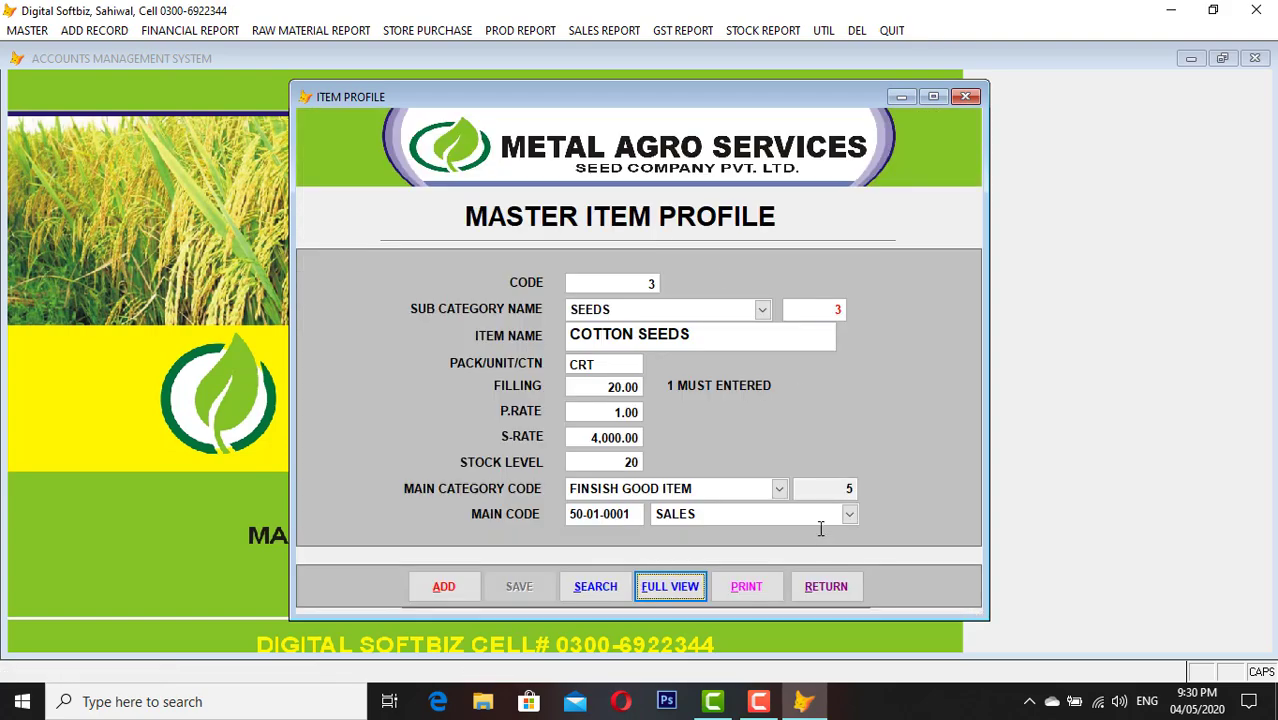
# Leave the item profile and view the full list of records in the batches profile
pyautogui.click(826, 584)
pyautogui.click(30, 31)
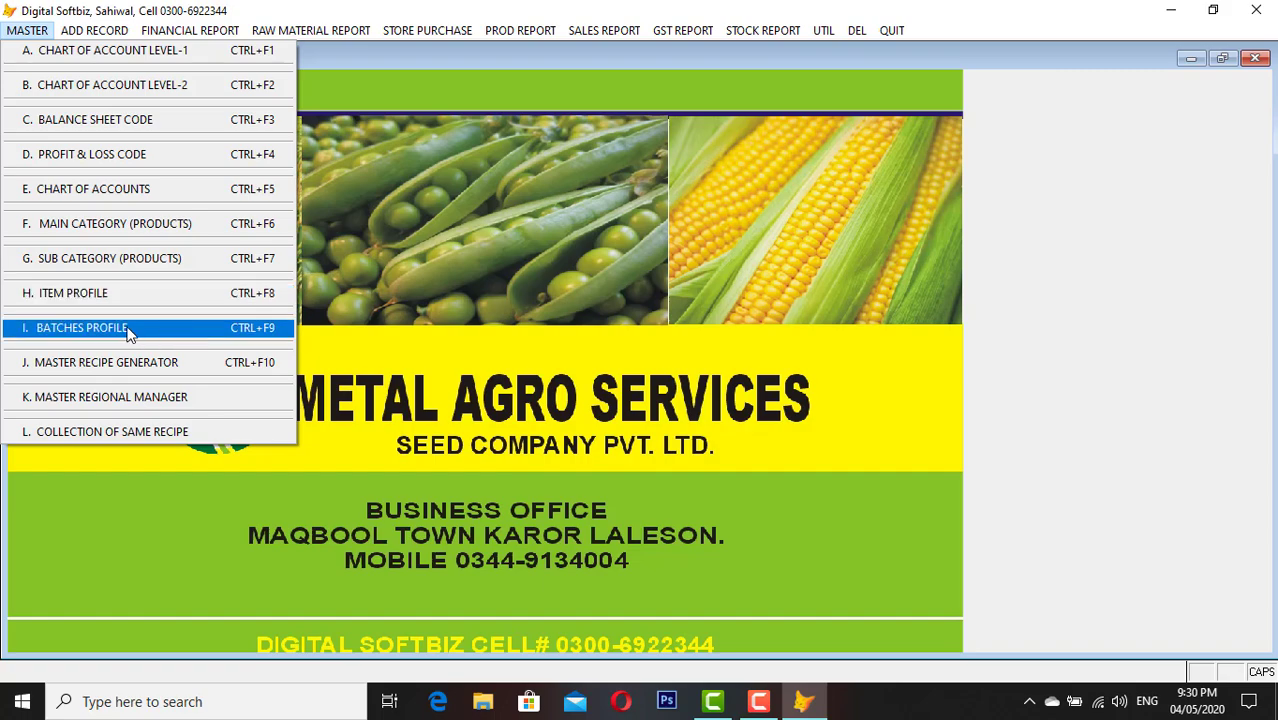
pyautogui.click(129, 333)
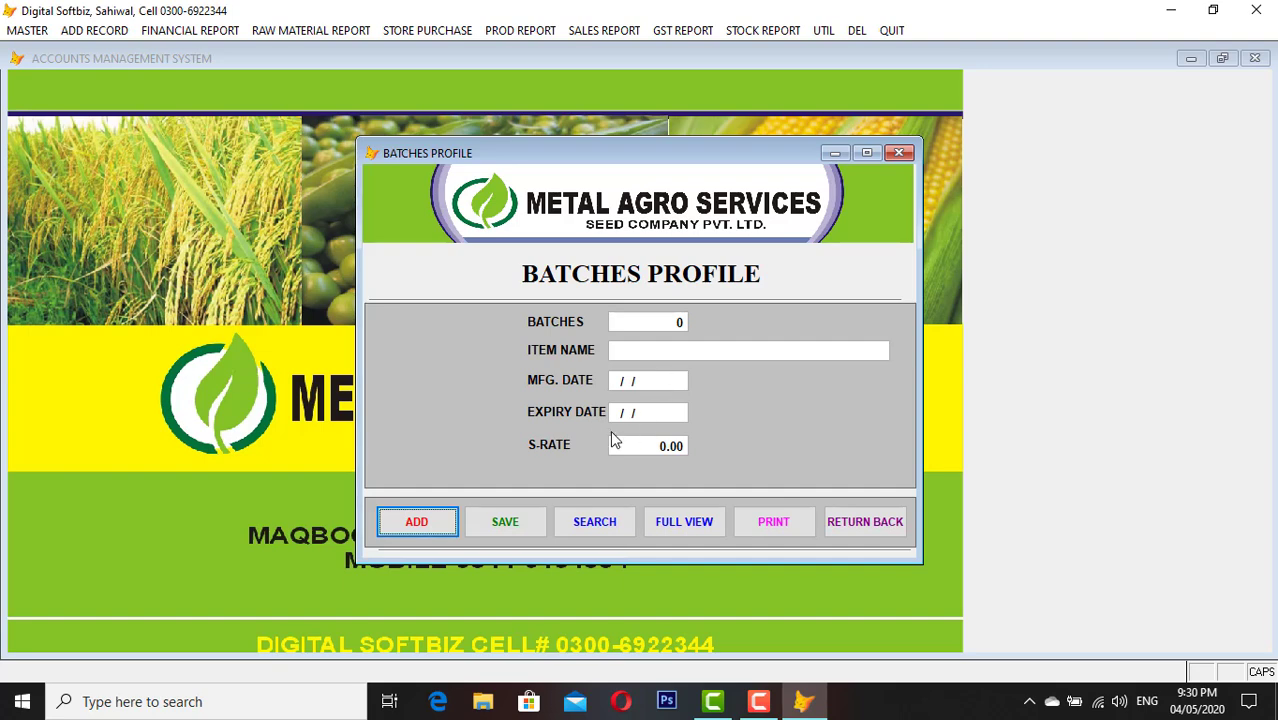
pyautogui.click(688, 522)
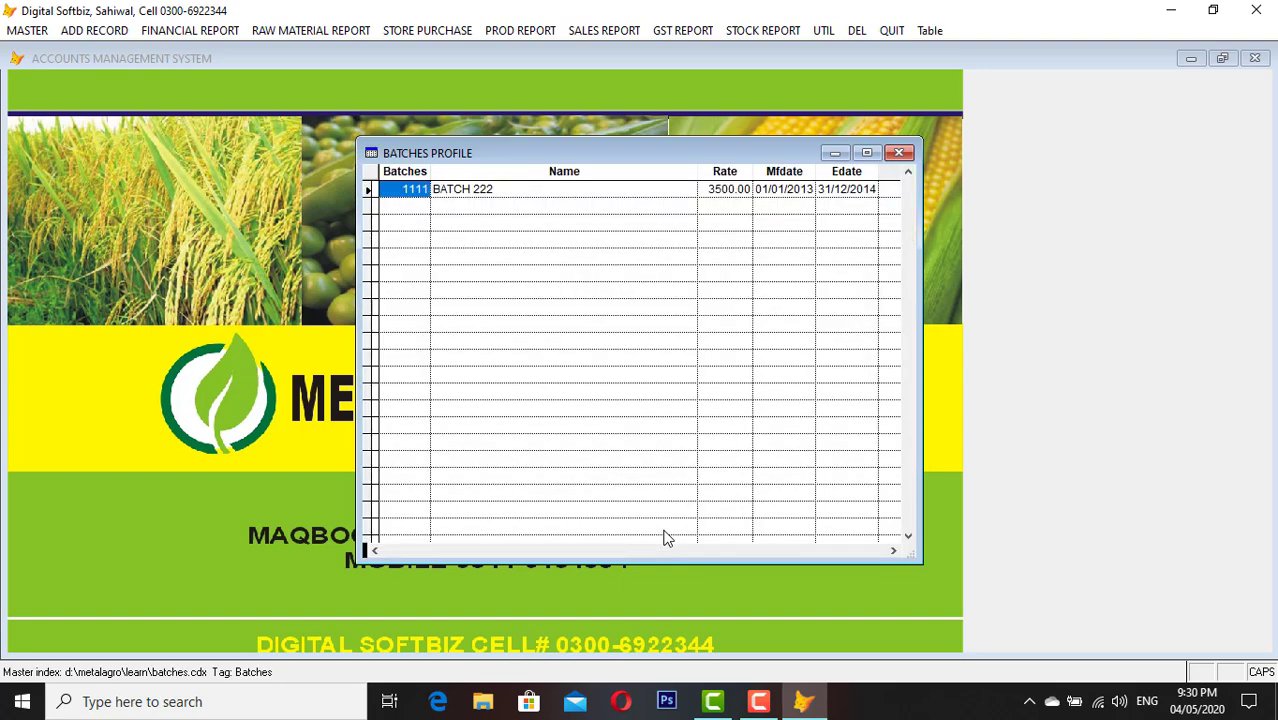
# Check the existing batch's name, rate, manufacturing date and expiry date in the full list, and close the list
pyautogui.press('Tab')
pyautogui.press('Tab')
pyautogui.press('Tab')
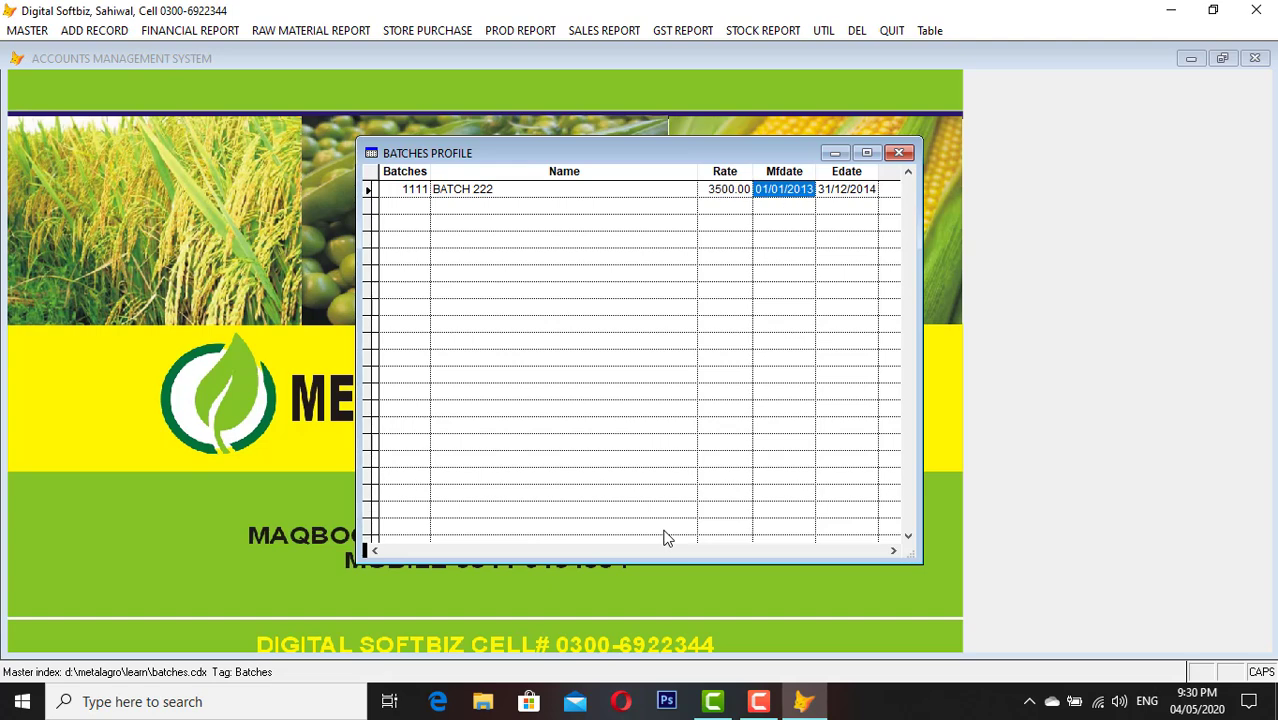
pyautogui.press('Tab')
pyautogui.hotkey('shift', 'Tab')
pyautogui.press('Tab')
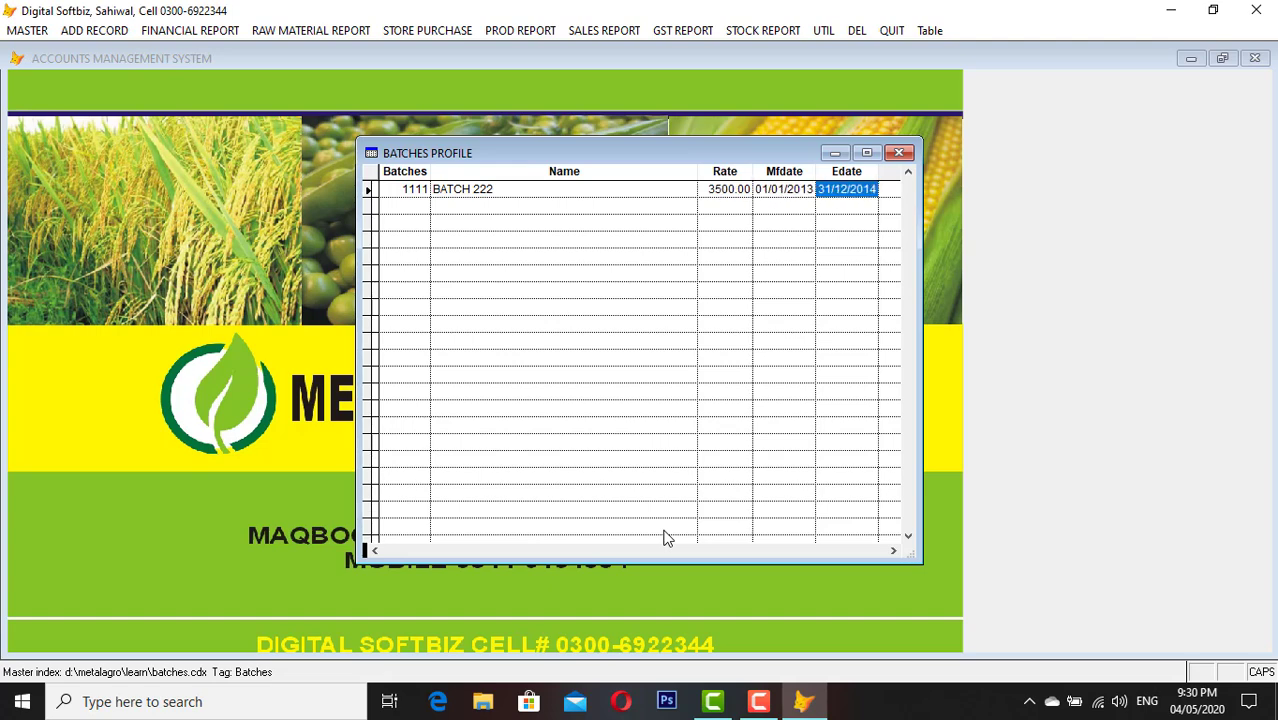
pyautogui.press('Escape')
# Add a new batch record with batch number 112 and item name COTTON SEED
pyautogui.click(420, 533)
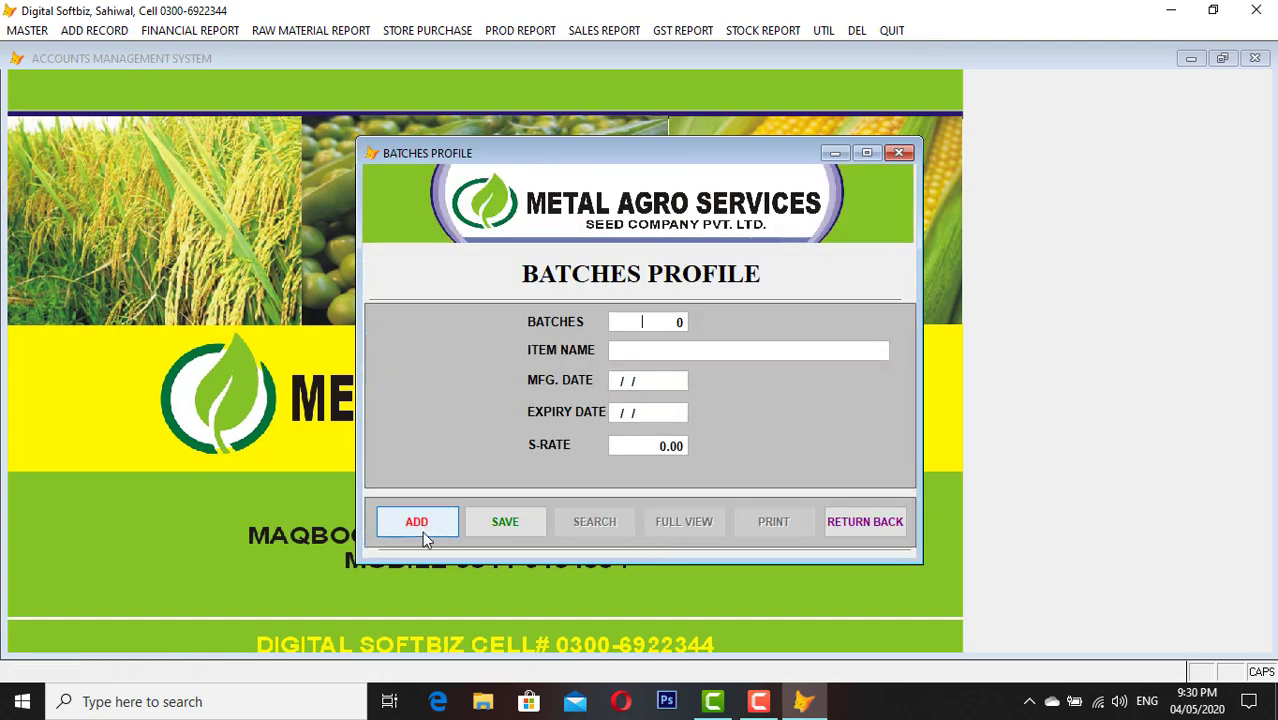
pyautogui.write('112')
pyautogui.press('Return')
pyautogui.write('COTTON SEED')
pyautogui.press('Return')
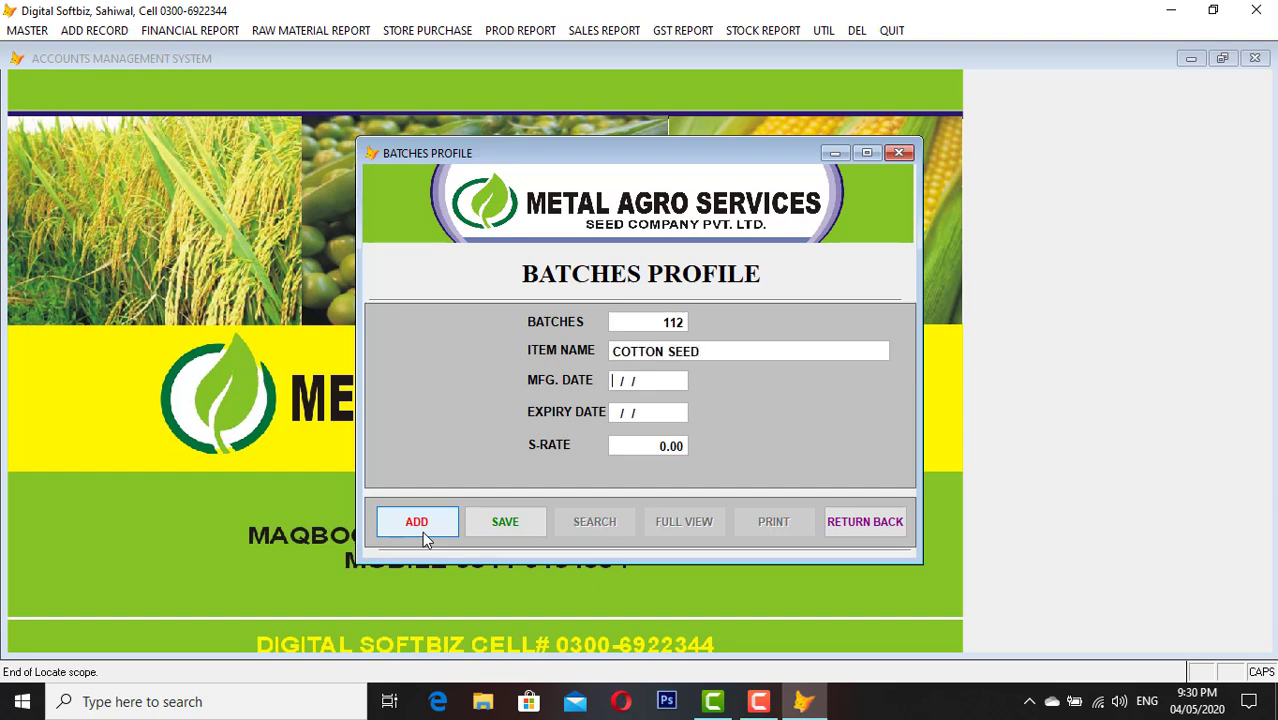
# Set the batch's manufacturing date to 01/05/2020, expiry date to 01/05/2021 and sale rate to 4,000, and save the record
pyautogui.write('01/05/2020')
pyautogui.press('Return')
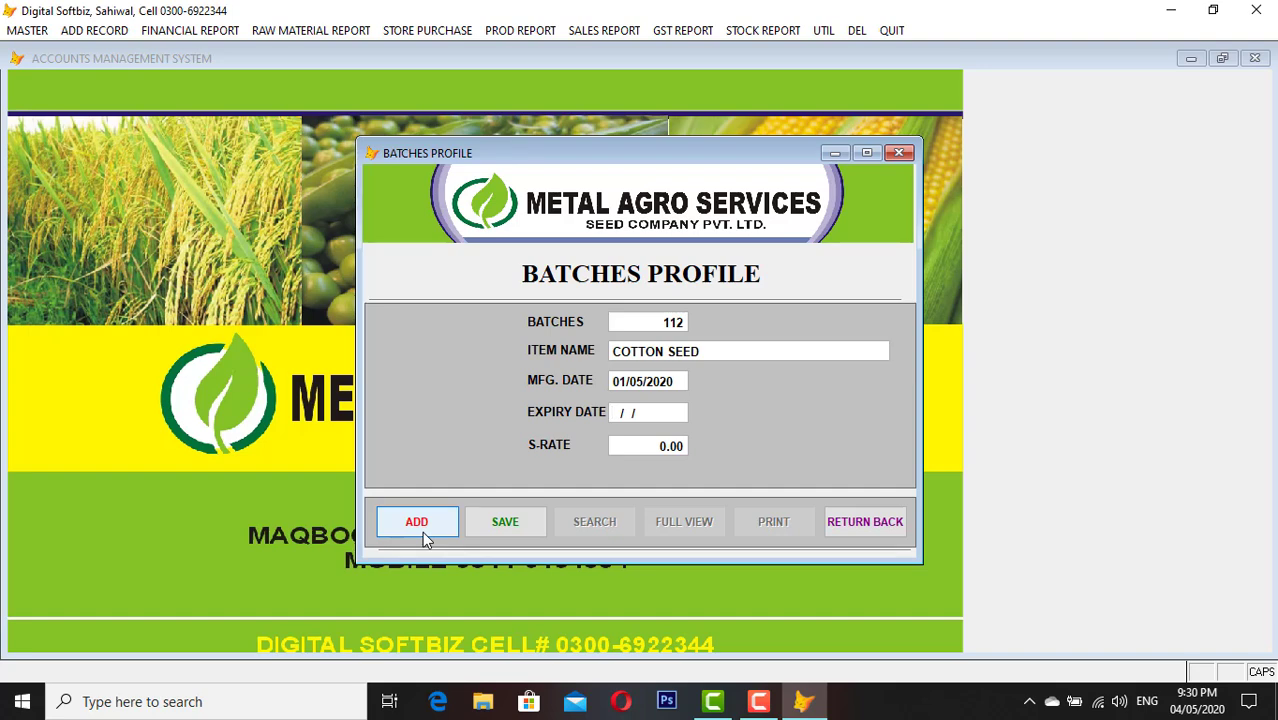
pyautogui.write('010')
pyautogui.write('52021')
pyautogui.write('400.0')
pyautogui.press('Return')
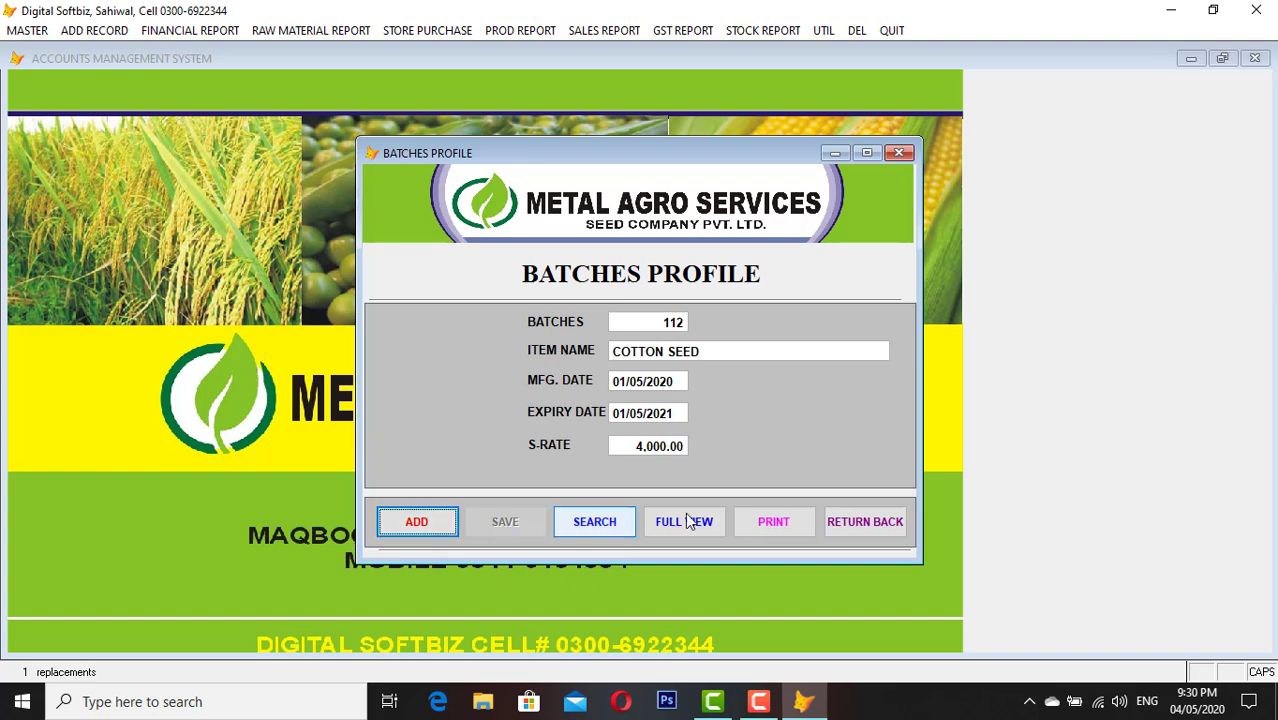
# Close the Batches Profile form and open the Master Regional Manager form
pyautogui.click(895, 521)
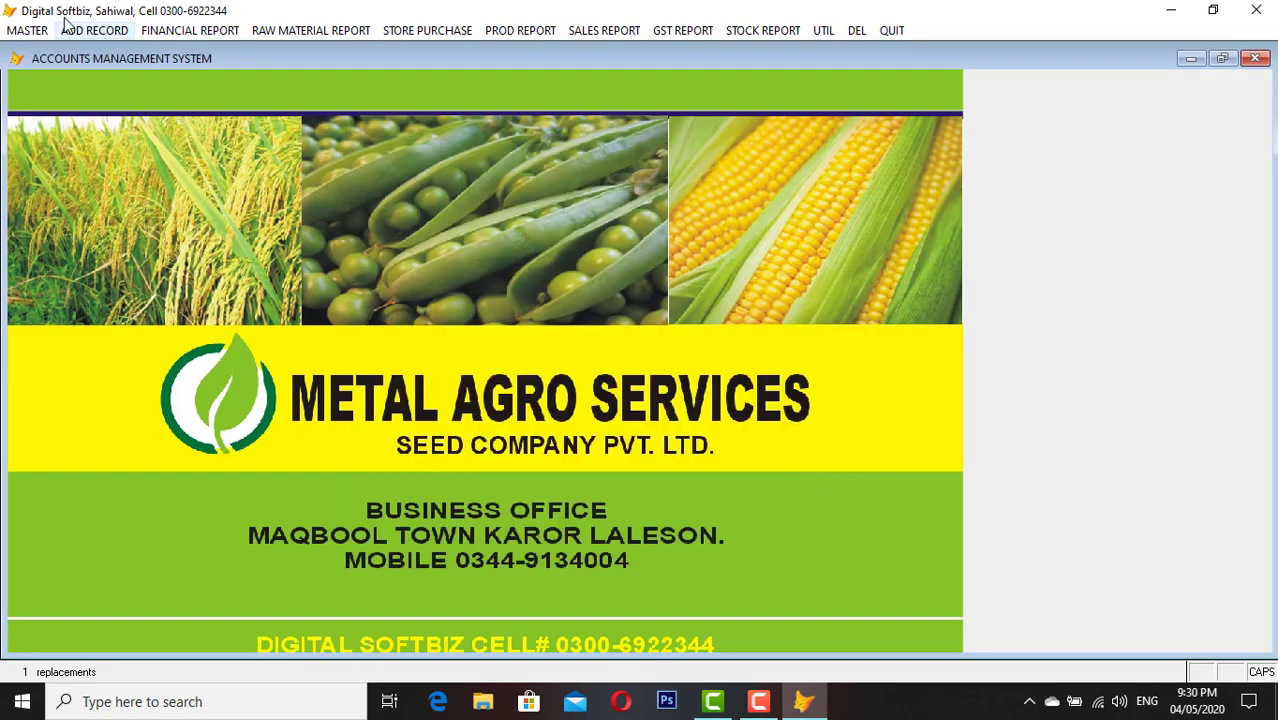
pyautogui.click(43, 33)
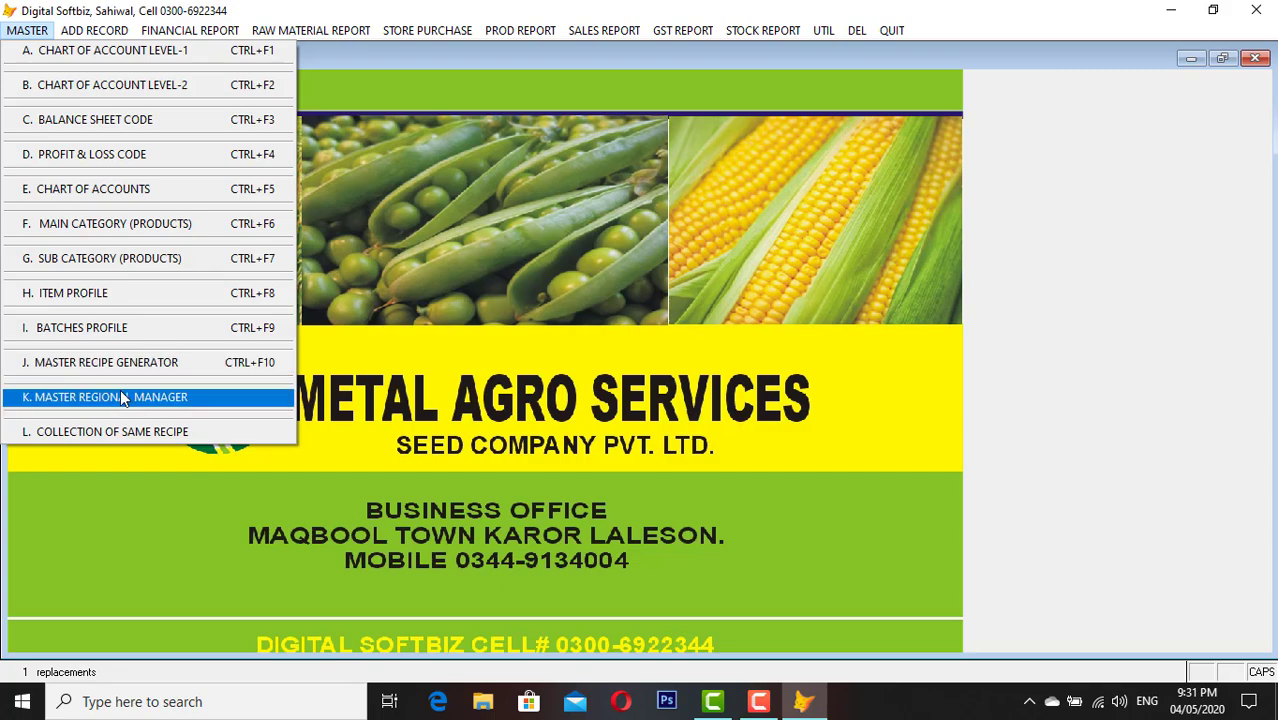
pyautogui.click(165, 400)
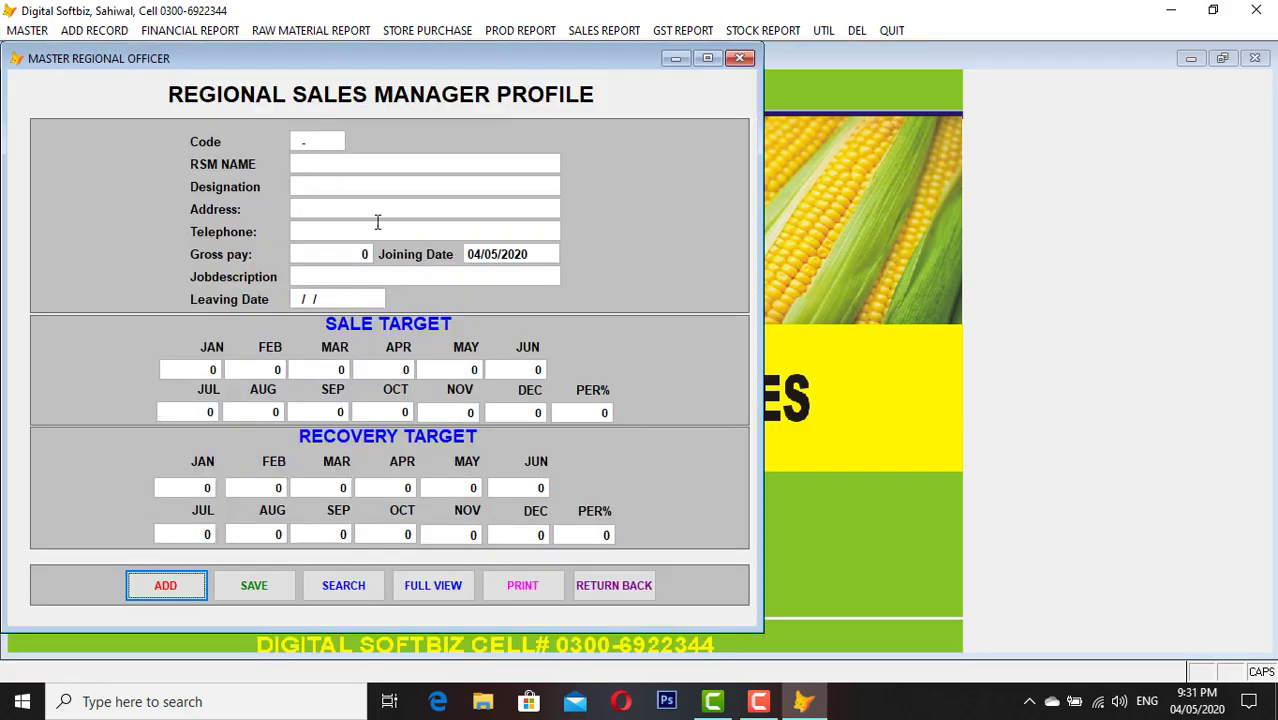
# Replace the name of record 35-01 in the regional managers' full list with the manager's name
pyautogui.click(451, 584)
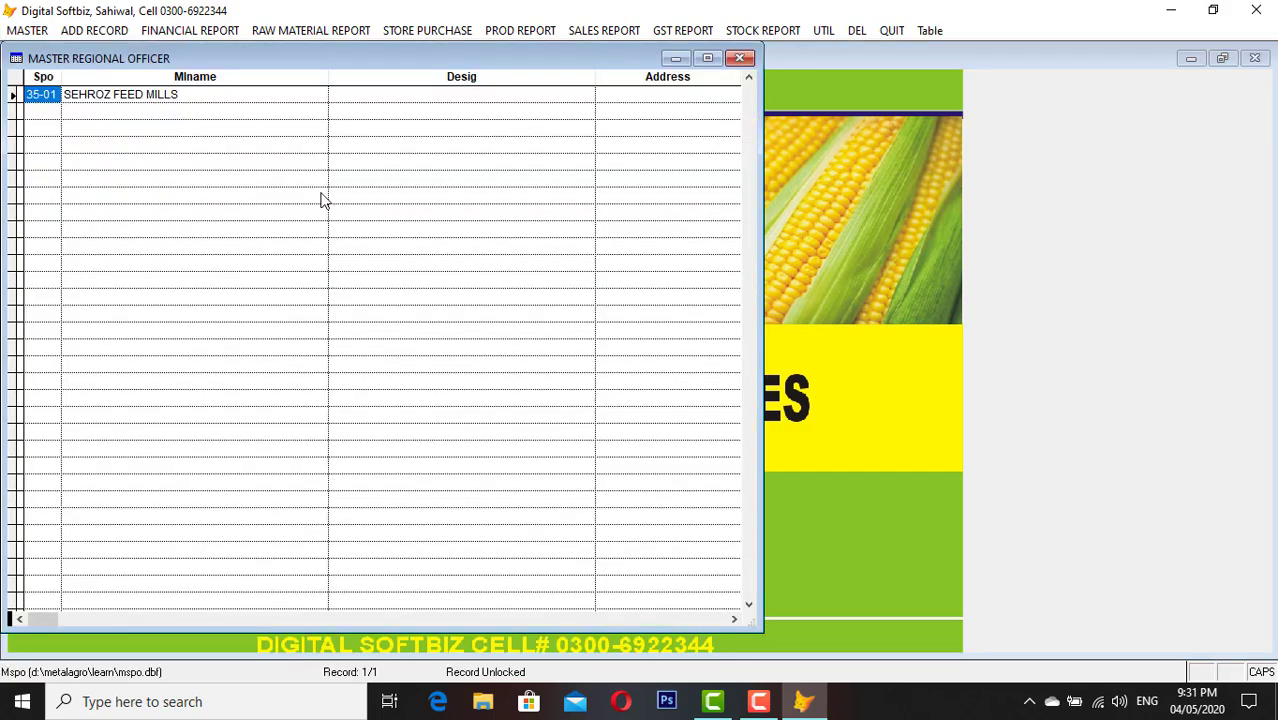
pyautogui.click(182, 94)
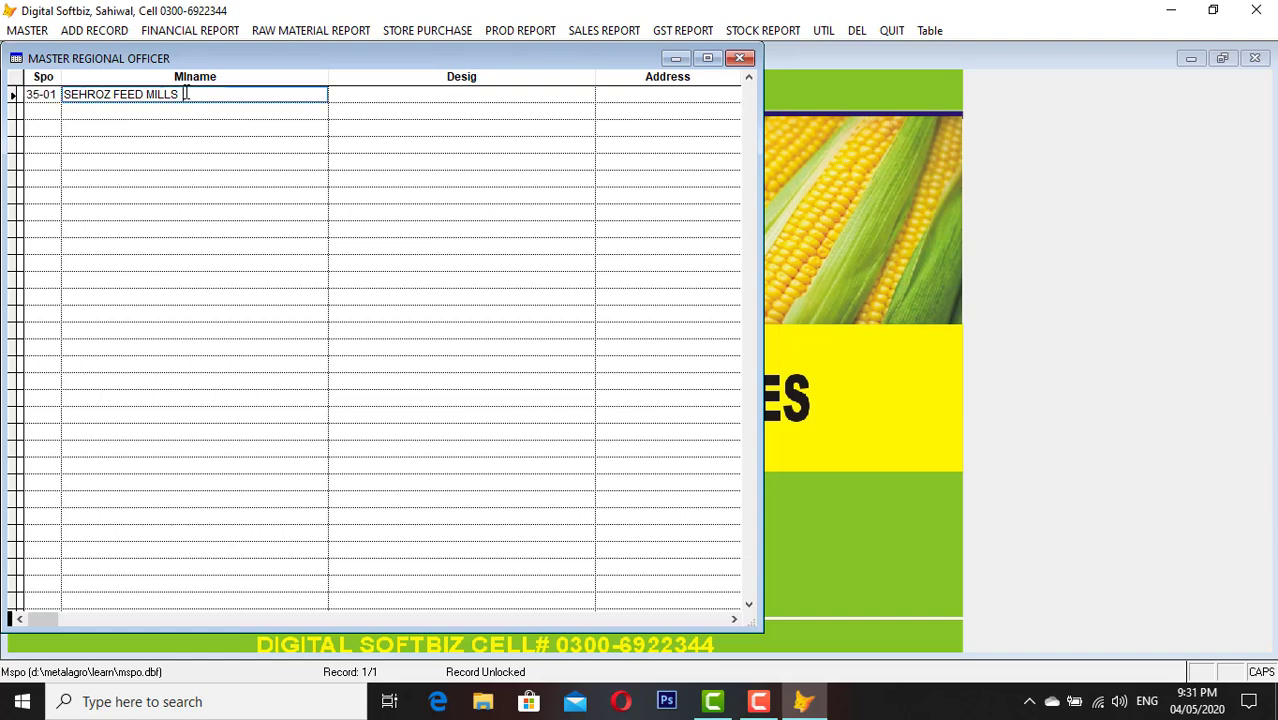
pyautogui.moveTo(182, 94); pyautogui.dragTo(63, 95)
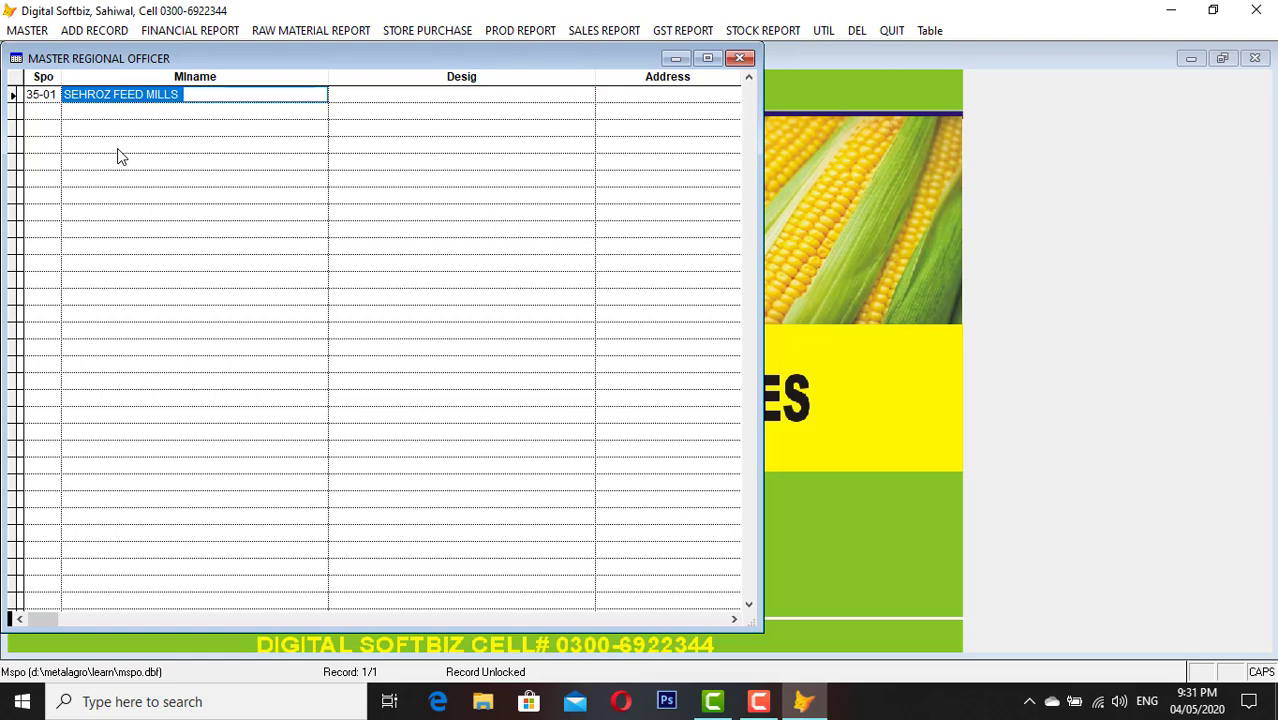
pyautogui.write('HAMZA')
pyautogui.press('Return')
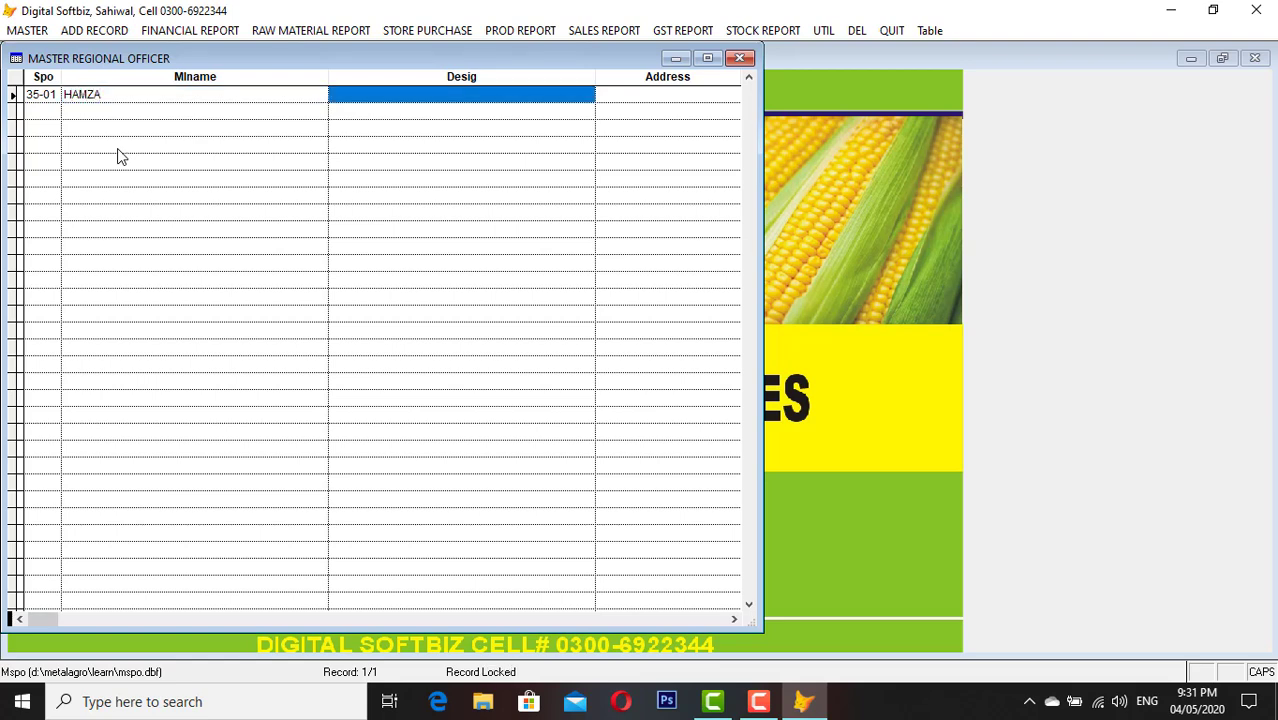
pyautogui.press('Escape')
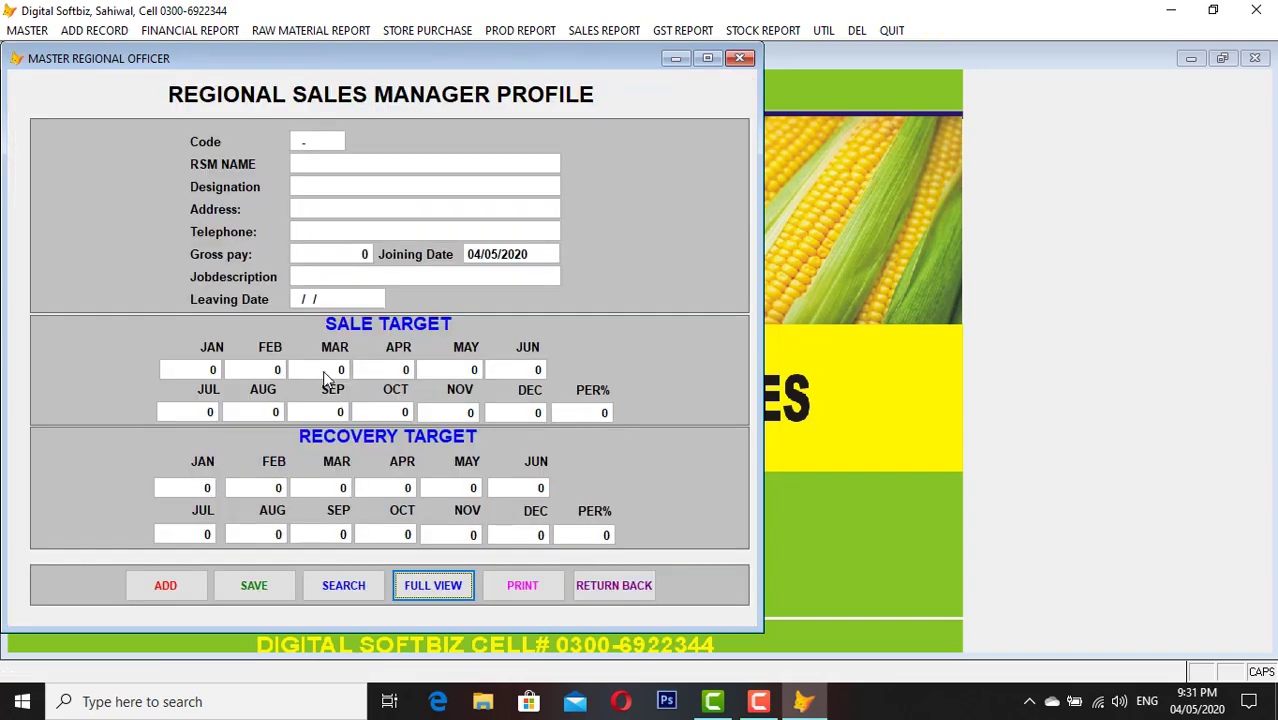
# Check the existing manager codes and add a regional manager with code 35-02, entering the manager's name and telephone number
pyautogui.click(444, 584)
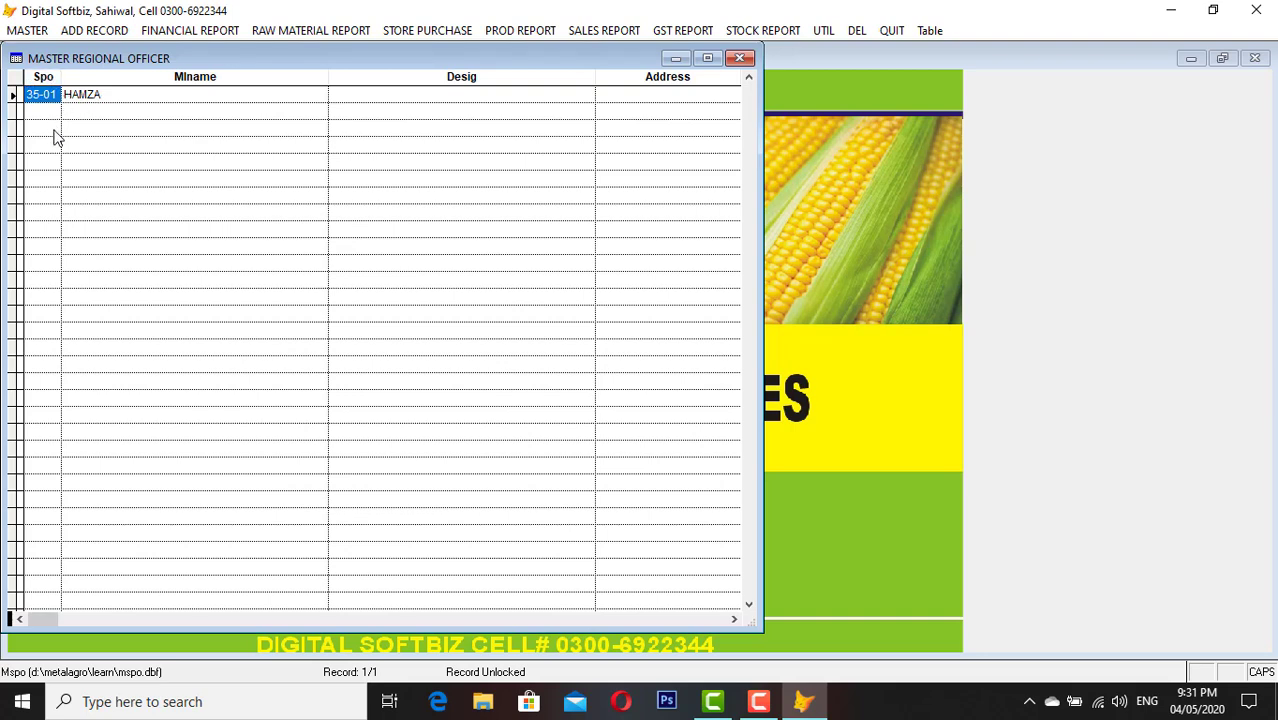
pyautogui.press('Escape')
pyautogui.click(166, 586)
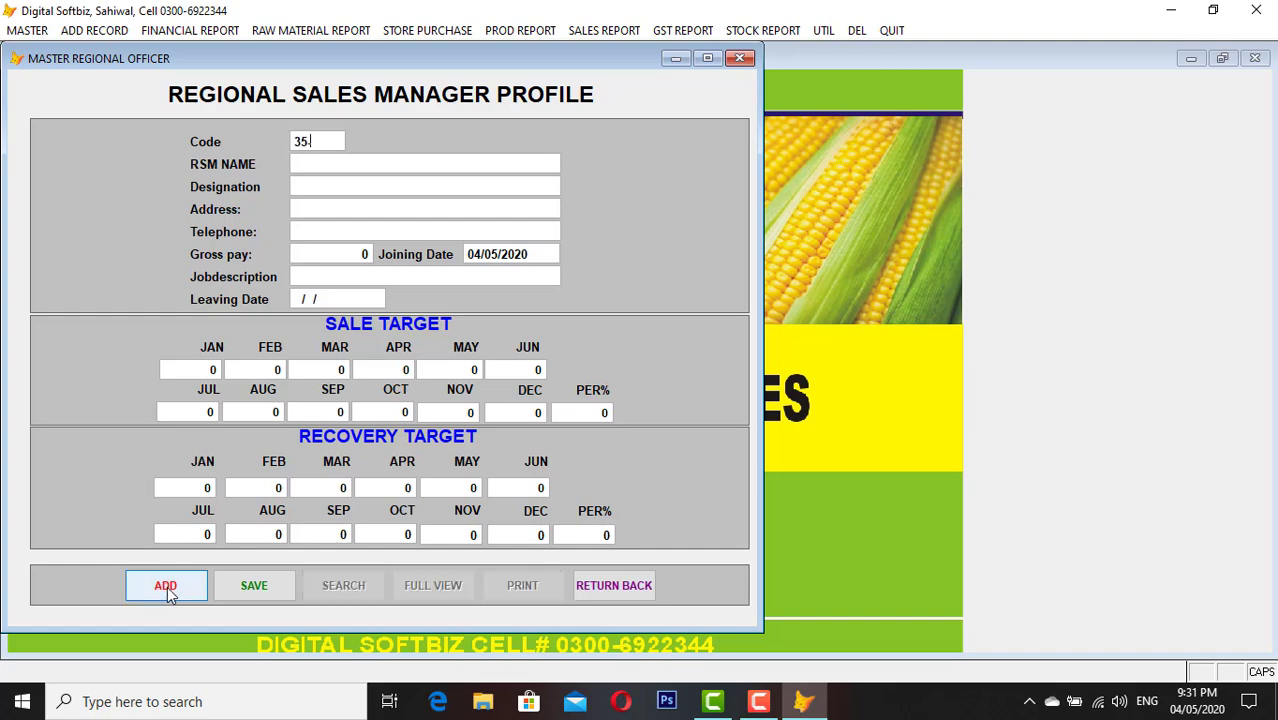
pyautogui.write('-02')
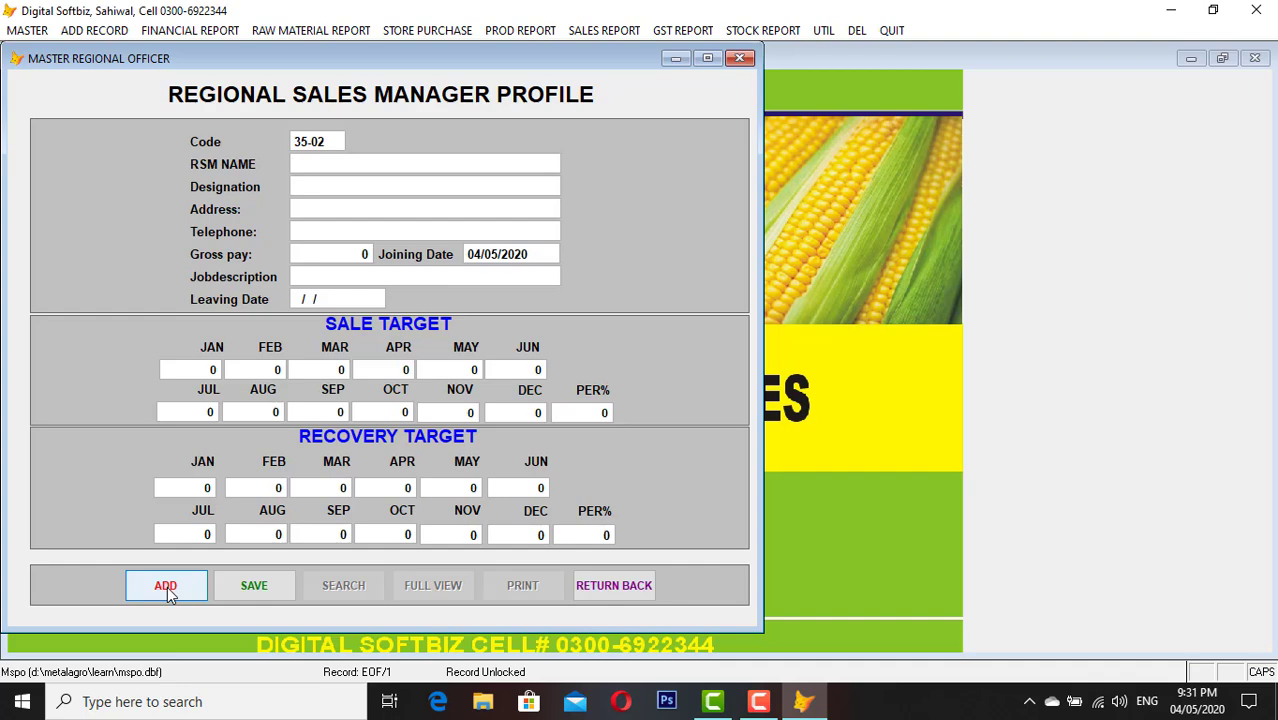
pyautogui.write('KHALID')
pyautogui.press('Return')
pyautogui.press('Return')
pyautogui.press('Return')
pyautogui.write('2222222')
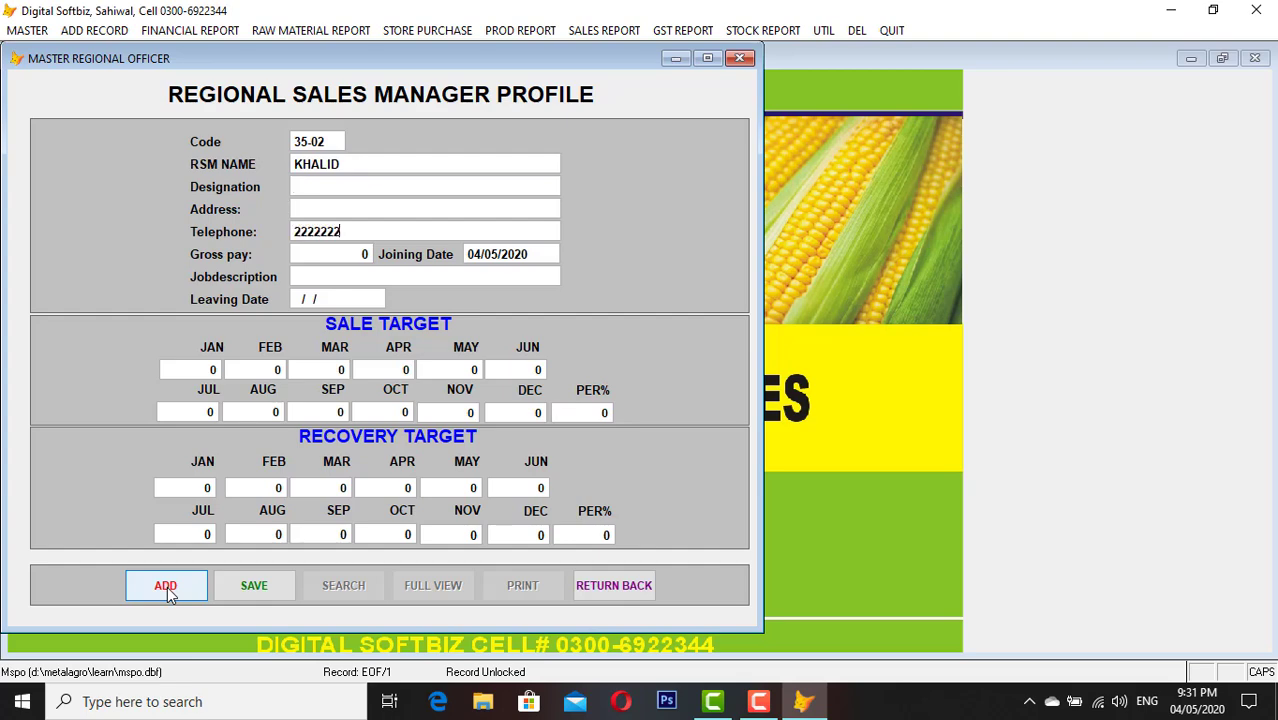
# Save the new manager record with the remaining fields and all targets at their defaults, and check it in the full list
pyautogui.press('Return')
pyautogui.press('Return')
pyautogui.press('Return')
pyautogui.press('Return')
pyautogui.press('Return')
pyautogui.press('Return')
pyautogui.press('Return')
pyautogui.press('Return')
pyautogui.press('Return')
pyautogui.press('Return')
pyautogui.press('Return')
pyautogui.press('Return')
pyautogui.press('Return')
pyautogui.press('Return')
pyautogui.press('Return')
pyautogui.press('Return')
pyautogui.press('Return')
pyautogui.press('Return')
pyautogui.press('Return')
pyautogui.press('Return')
pyautogui.press('Return')
pyautogui.press('Return')
pyautogui.press('Return')
pyautogui.press('Return')
pyautogui.press('Return')
pyautogui.press('Return')
pyautogui.press('Return')
pyautogui.press('Return')
pyautogui.press('Return')
pyautogui.press('Return')
pyautogui.press('Return')
pyautogui.press('Return')
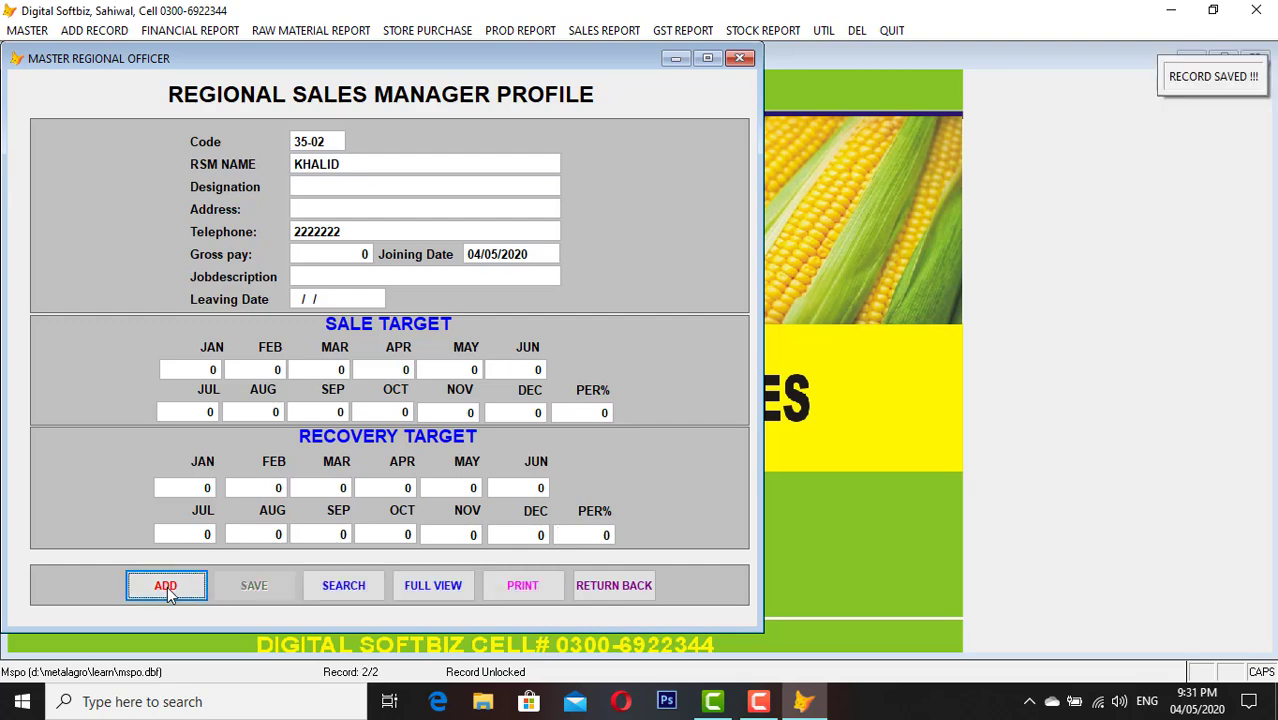
pyautogui.click(436, 590)
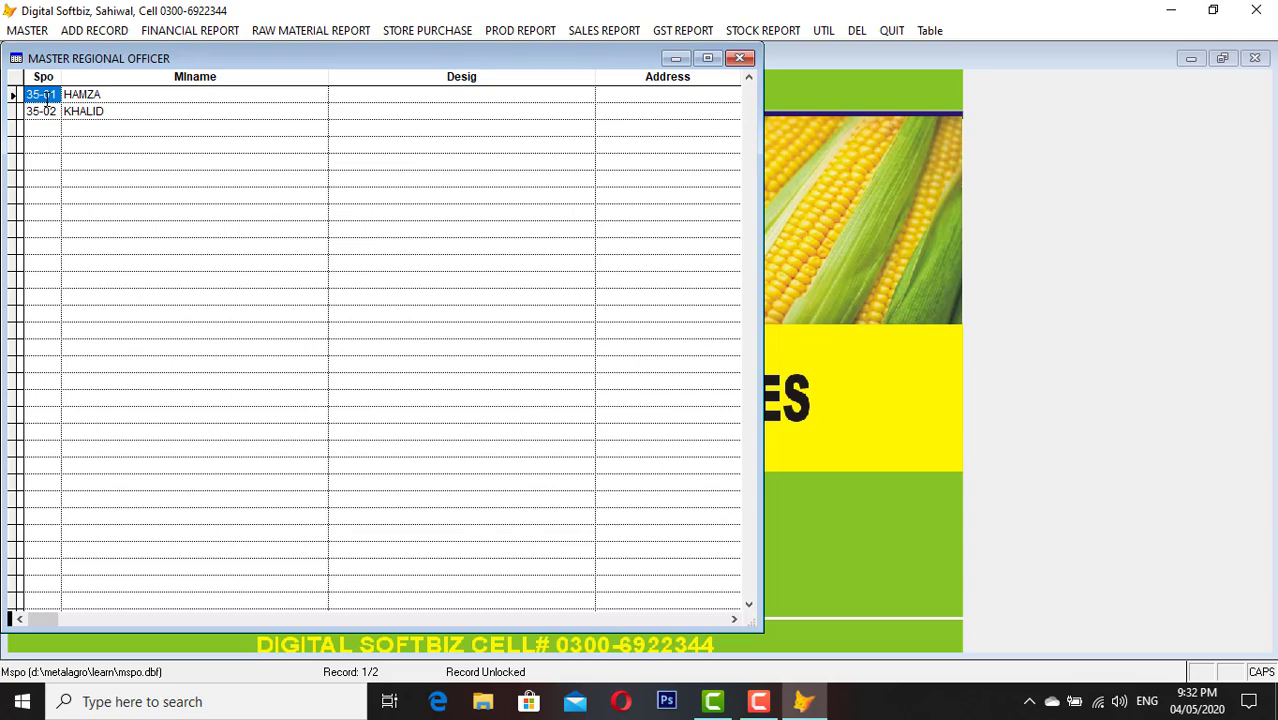
pyautogui.press('Escape')
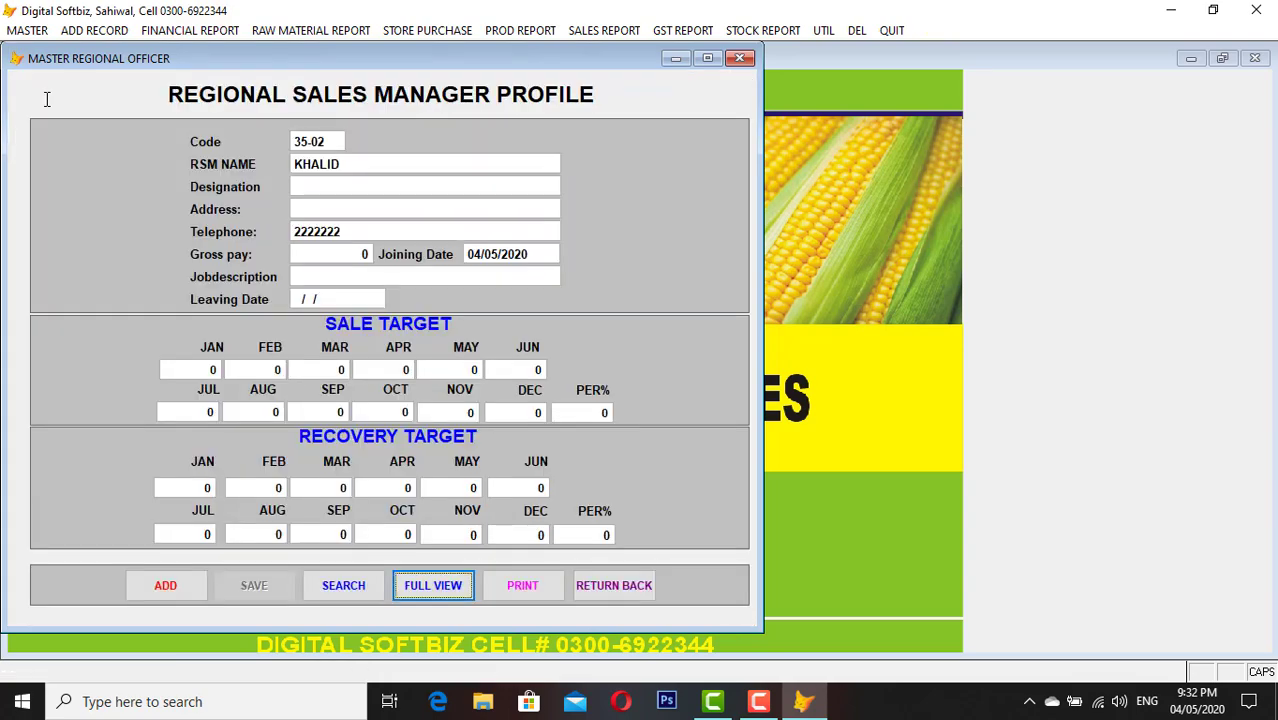
# Close the regional manager profile and open the Master Recipe Generator
pyautogui.click(626, 597)
pyautogui.click(44, 33)
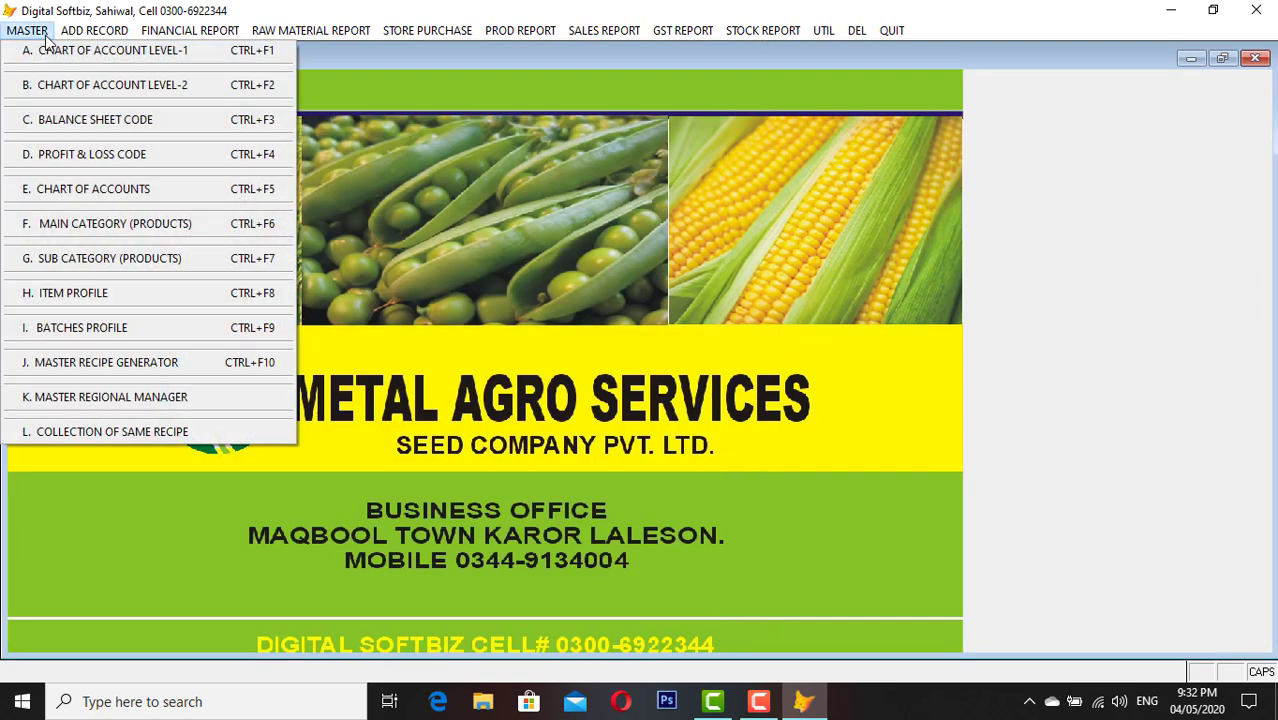
pyautogui.click(150, 367)
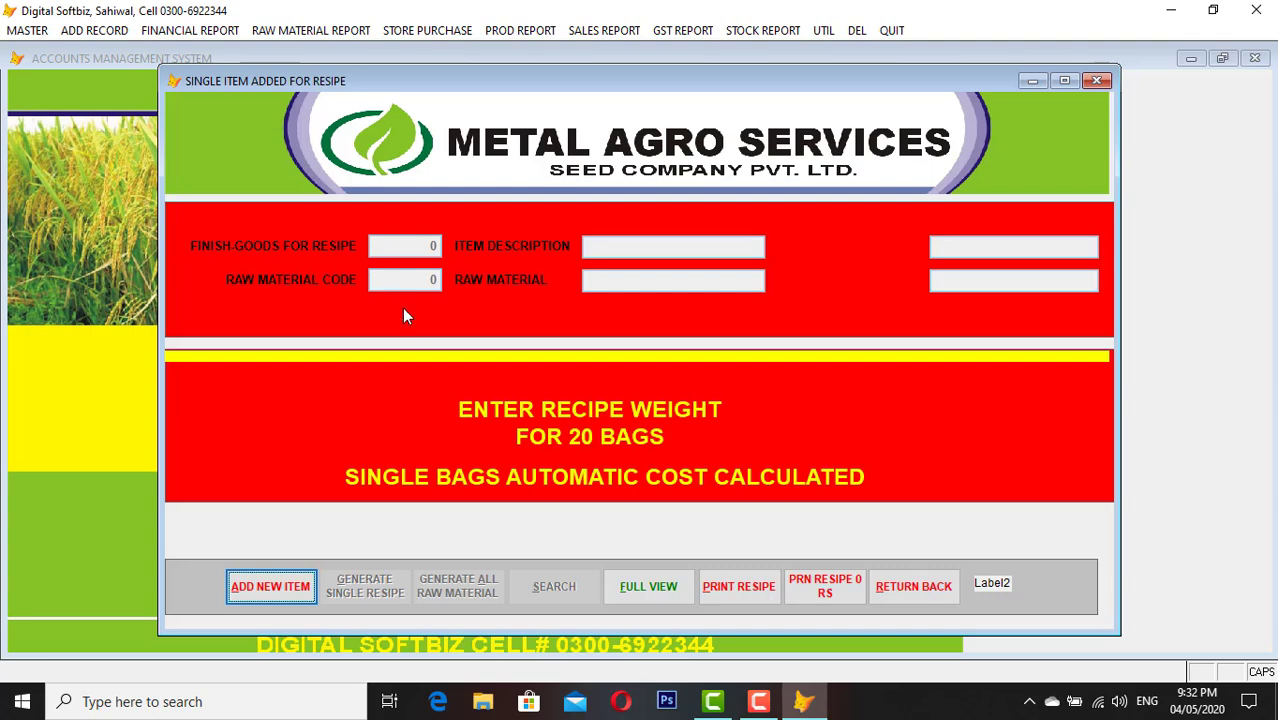
# Add a recipe item with finished good COTTON SEEDS, found by searching SEEDS, and raw material code 1
pyautogui.click(286, 591)
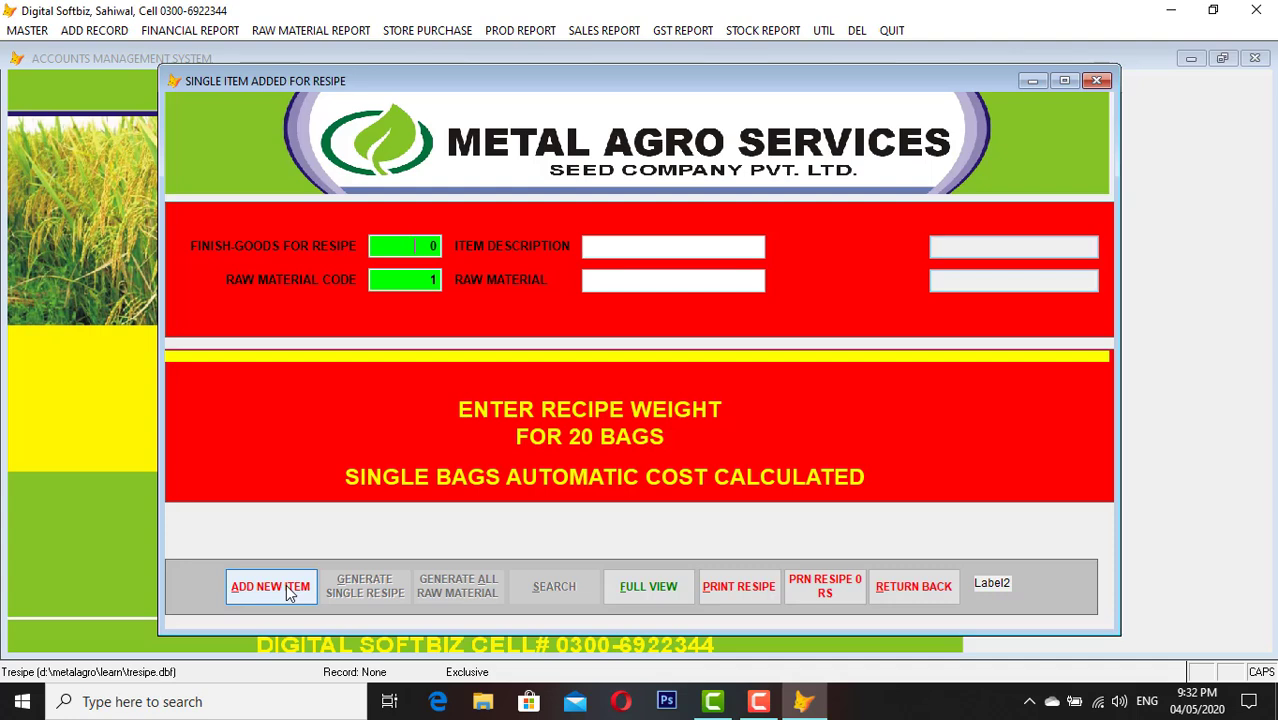
pyautogui.click(290, 590)
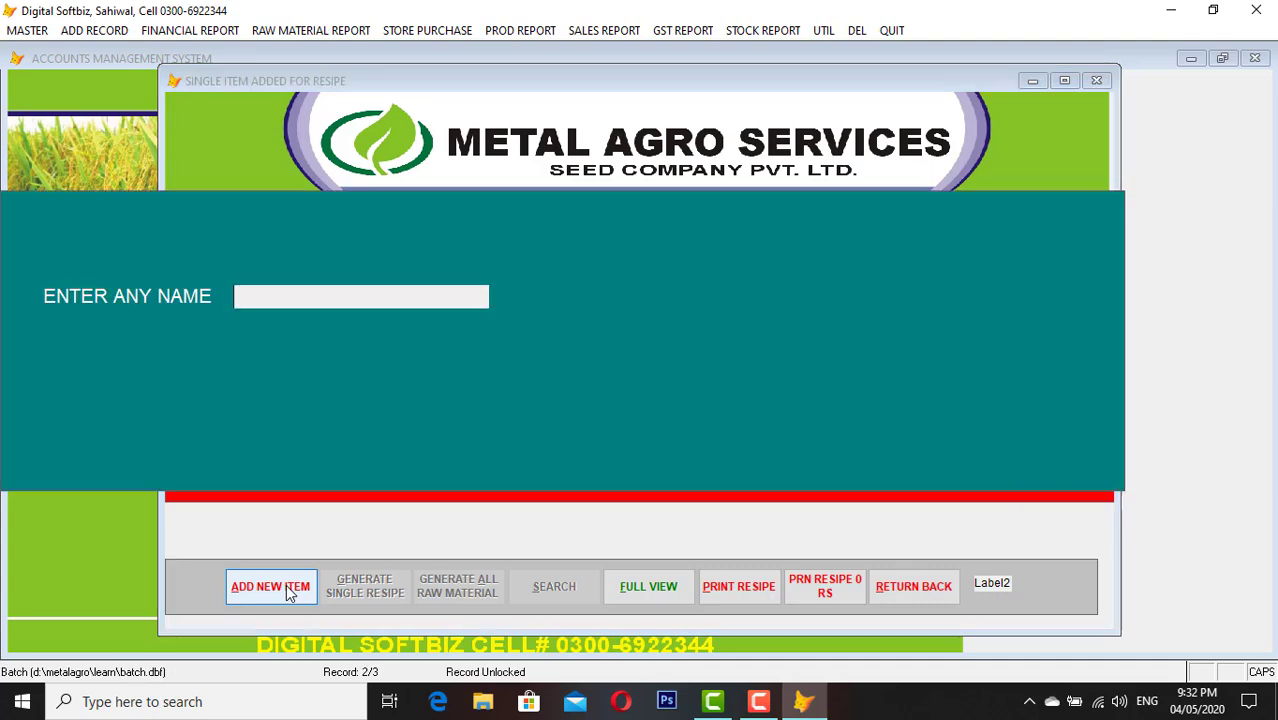
pyautogui.write('SEEDS')
pyautogui.press('Return')
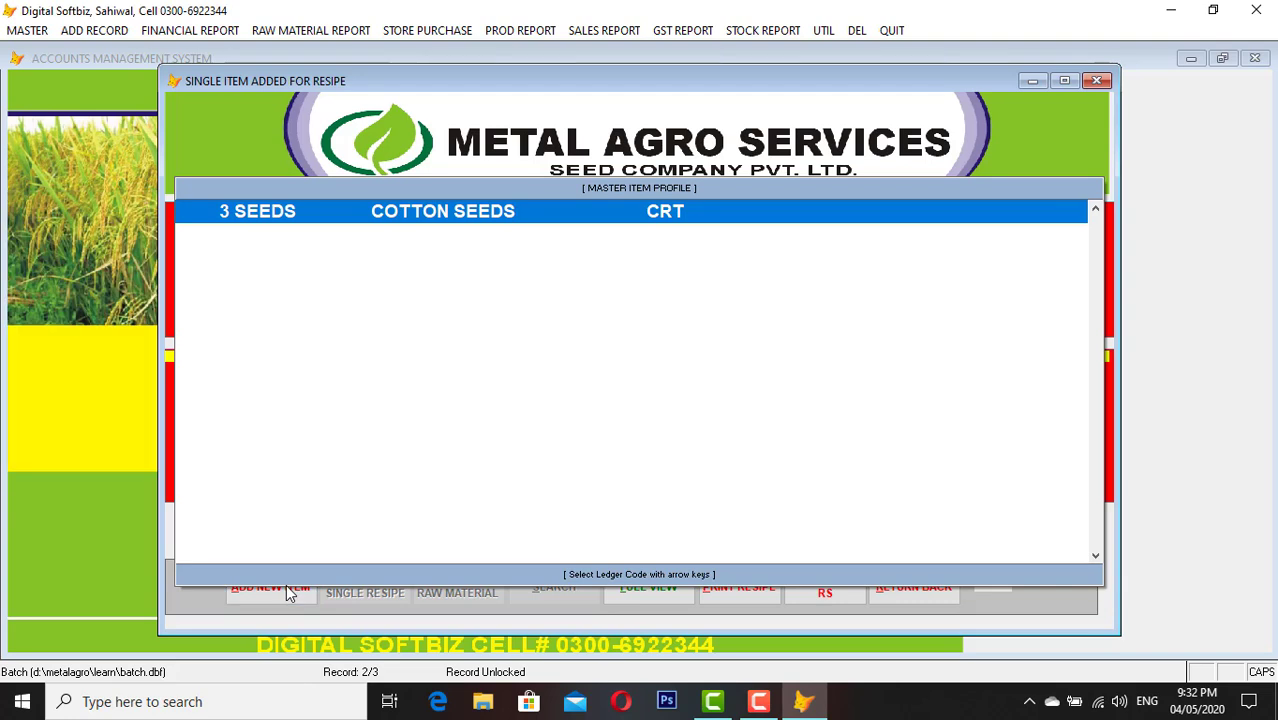
pyautogui.press('Return')
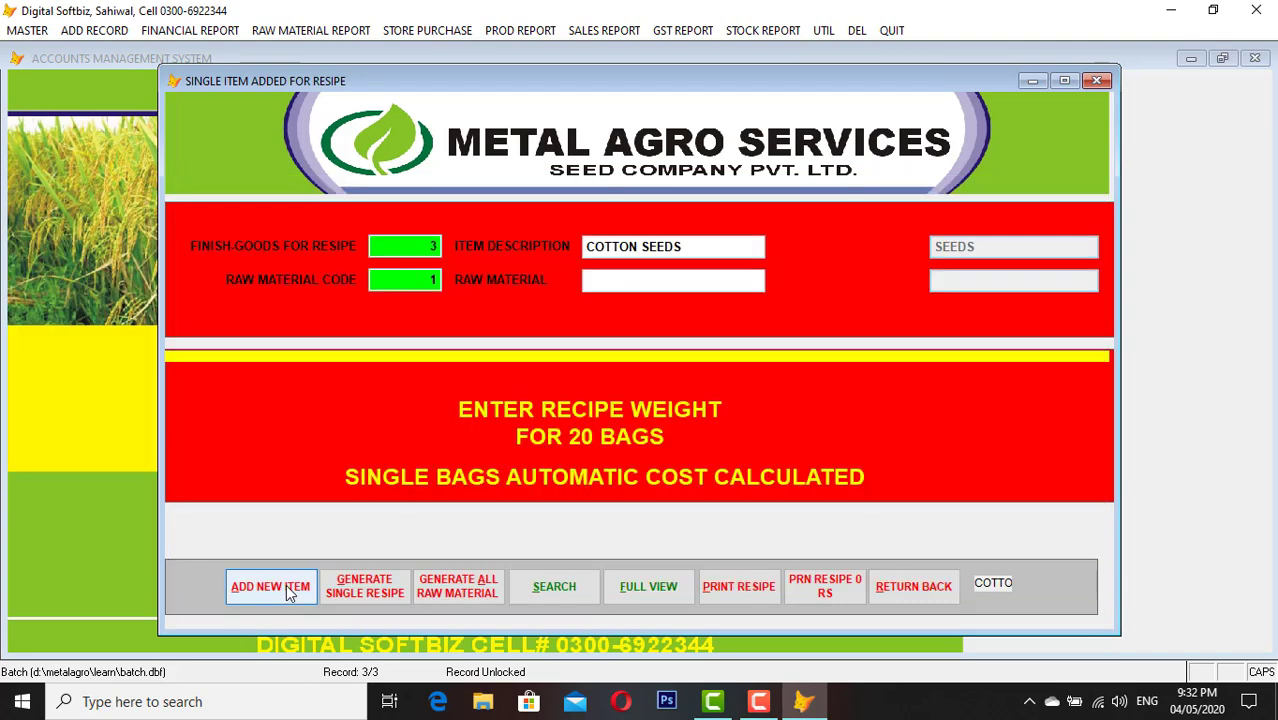
pyautogui.press('Return')
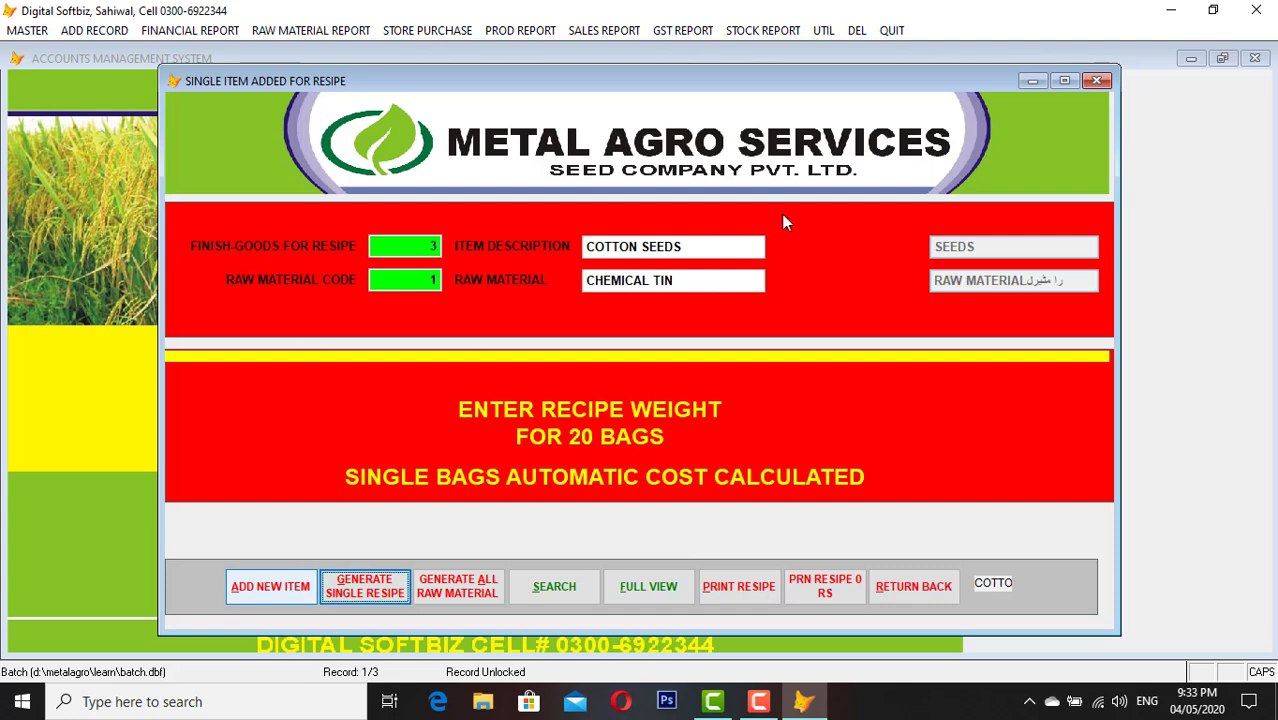
# Generate the single recipe for COTTON SEEDS with CHEMICAL TIN and look through its row up to the Weight and Amount columns
pyautogui.click(368, 590)
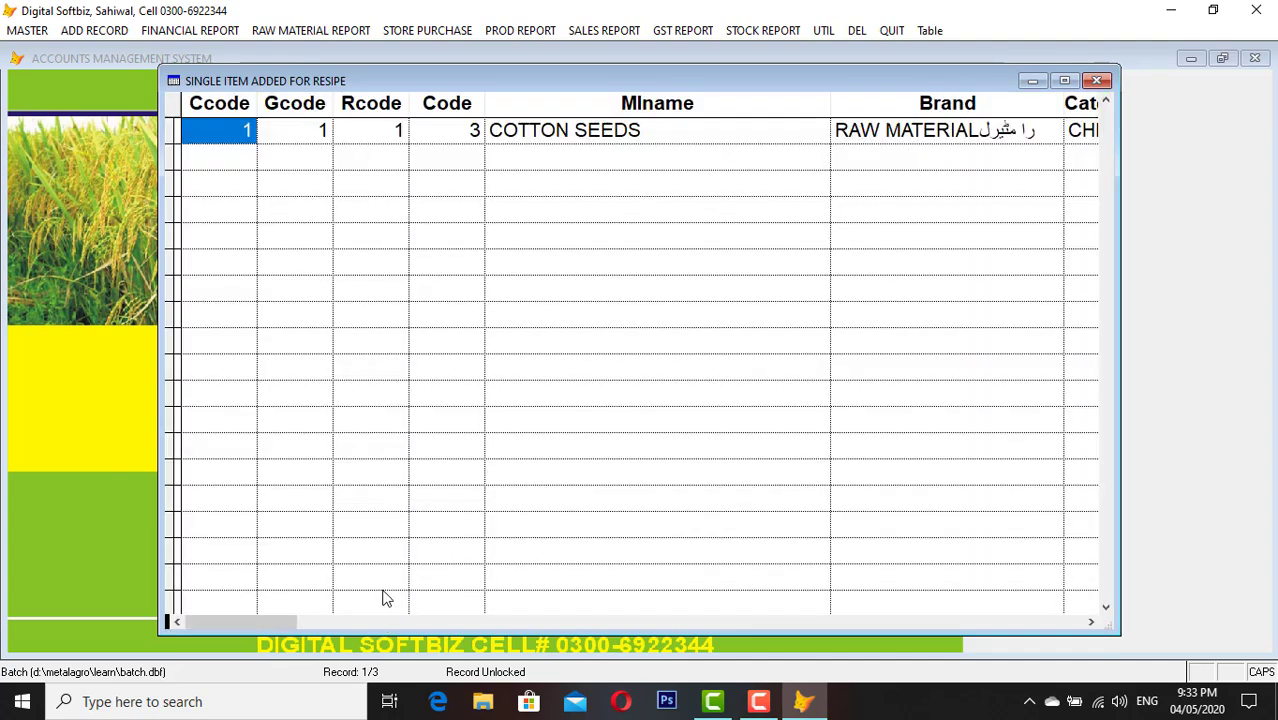
pyautogui.press('Tab')
pyautogui.press('Tab')
pyautogui.press('Tab')
pyautogui.press('Tab')
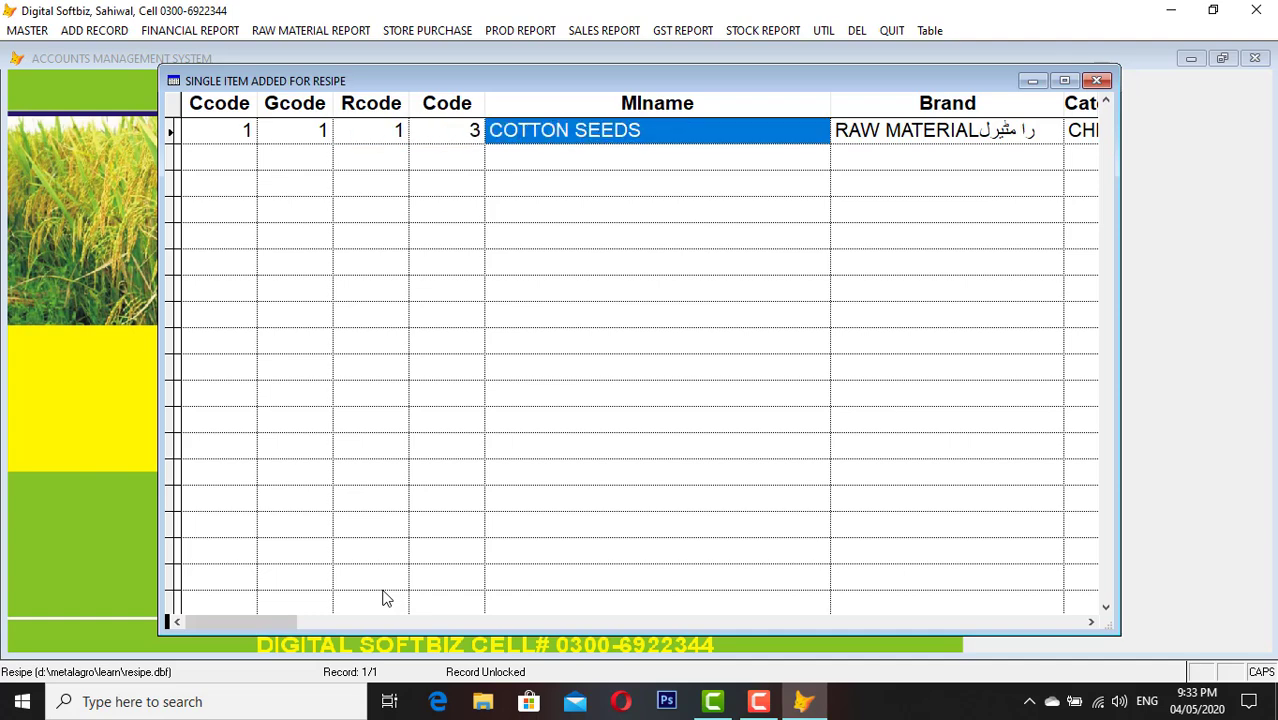
pyautogui.press('Tab')
pyautogui.press('Tab')
pyautogui.press('Tab')
pyautogui.press('Tab')
pyautogui.press('Tab')
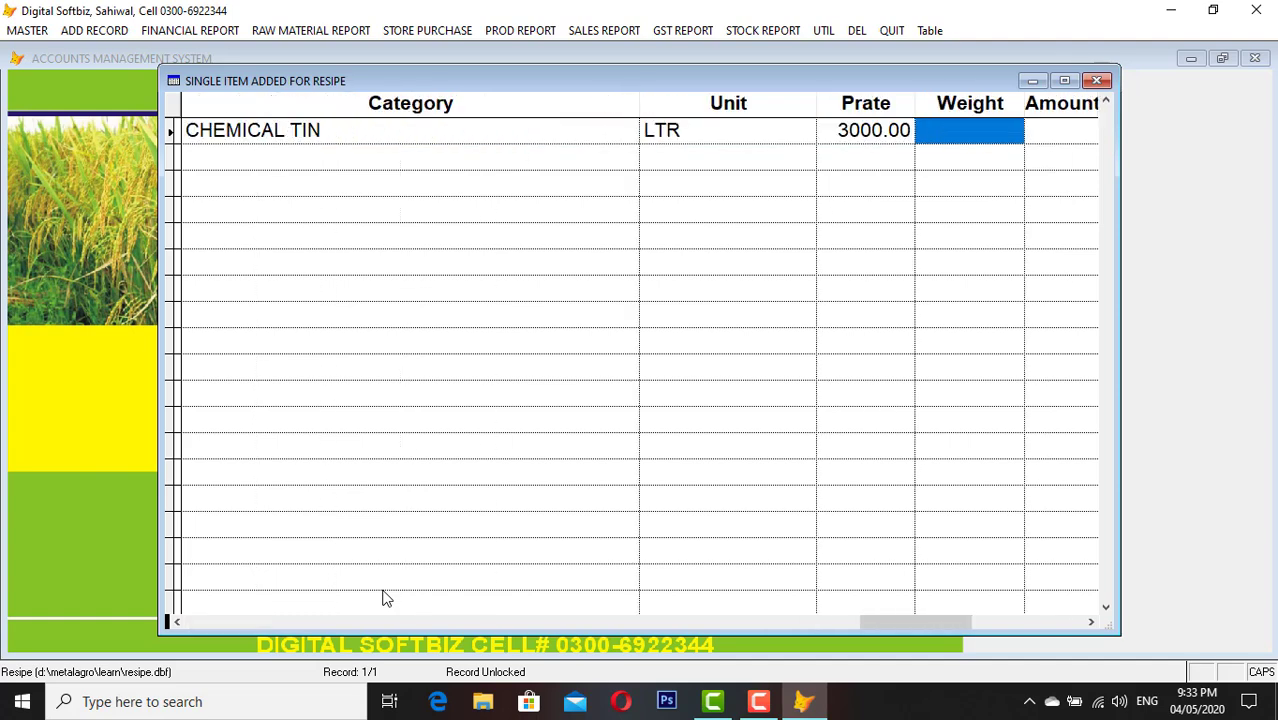
pyautogui.press('Tab')
pyautogui.hotkey('shift', 'Tab')
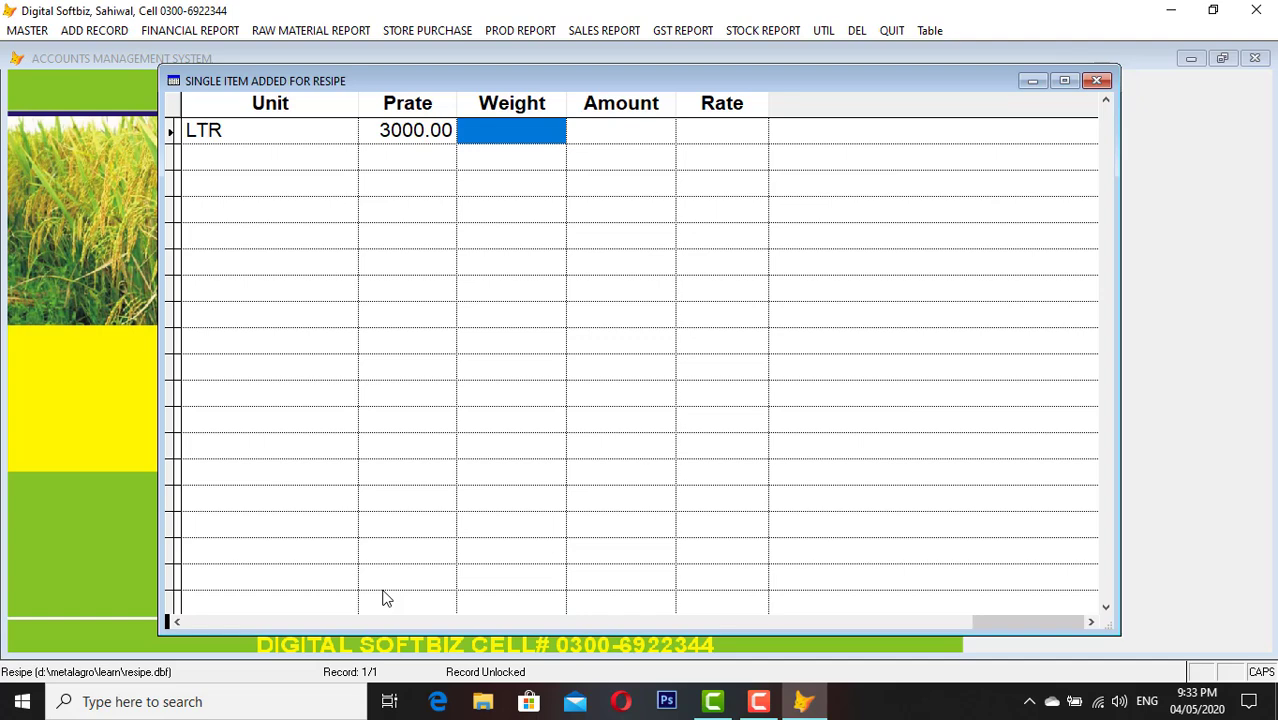
pyautogui.press('Escape')
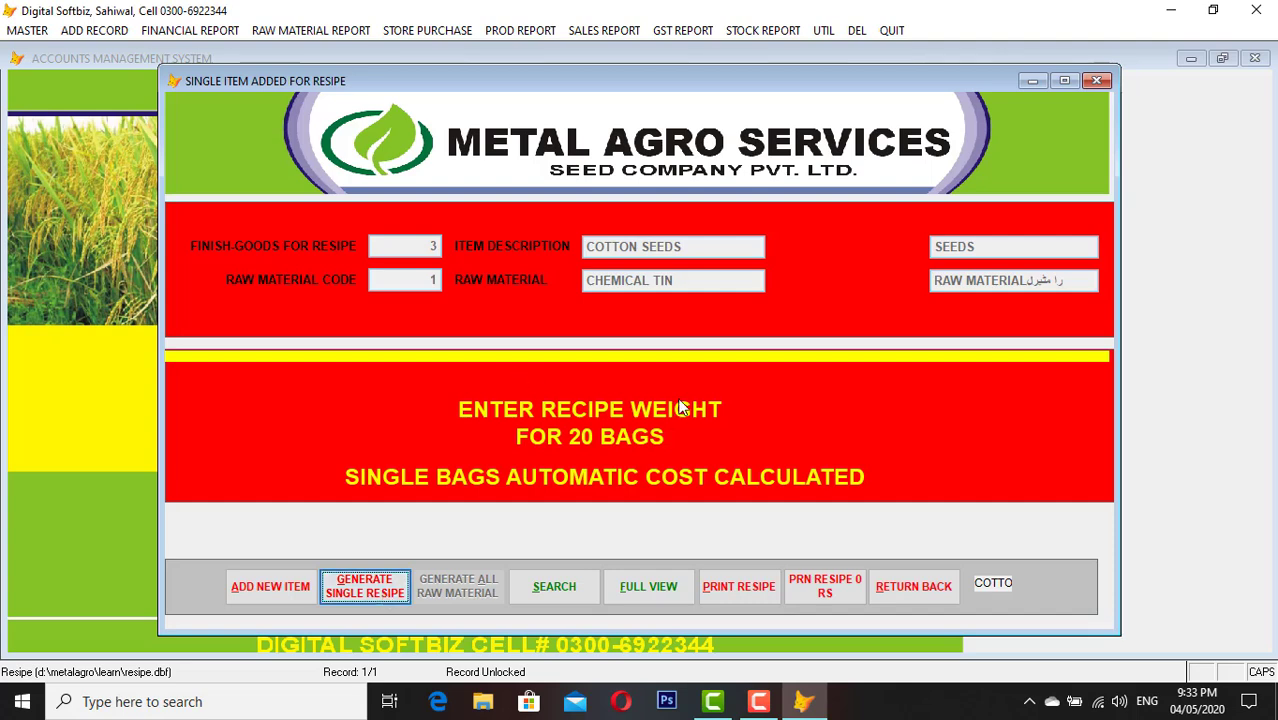
# Reopen the generated single recipe and set the CHEMICAL TIN weight to 20
pyautogui.click(370, 589)
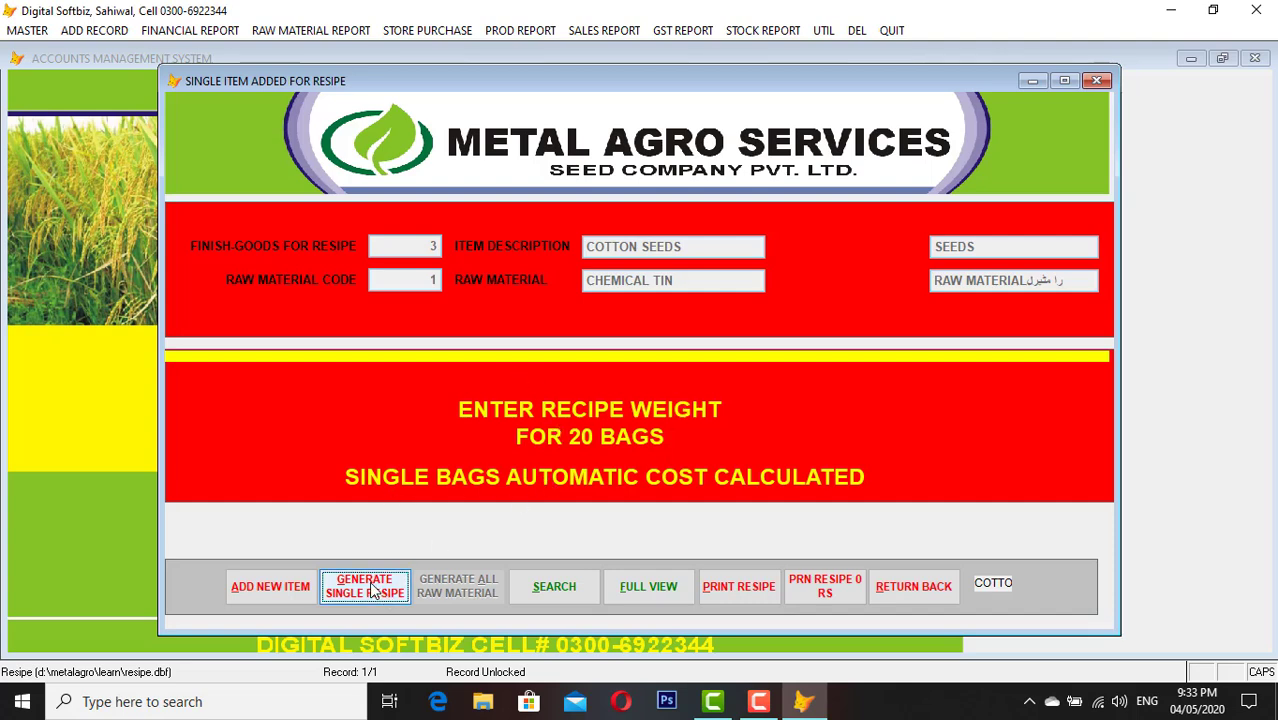
pyautogui.press('Return')
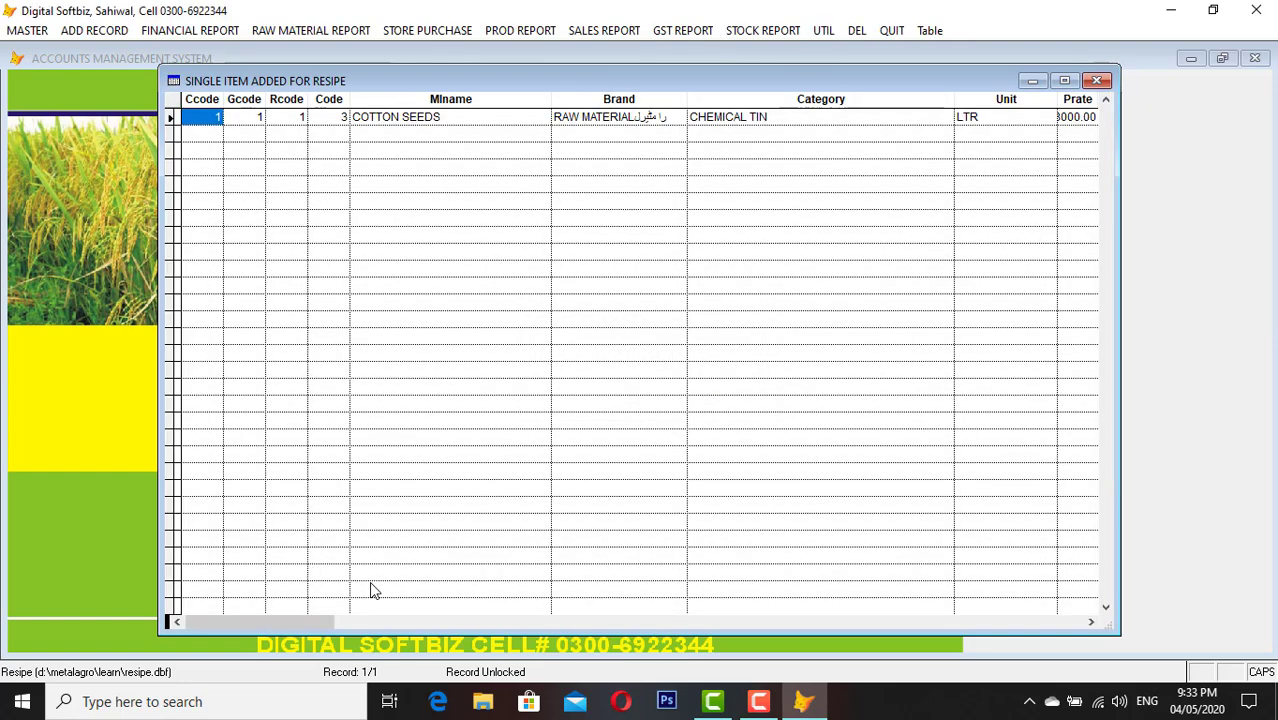
pyautogui.press('Tab')
pyautogui.press('Tab')
pyautogui.press('Tab')
pyautogui.press('Tab')
pyautogui.press('Tab')
pyautogui.press('Tab')
pyautogui.press('Tab')
pyautogui.press('Tab')
pyautogui.press('Tab')
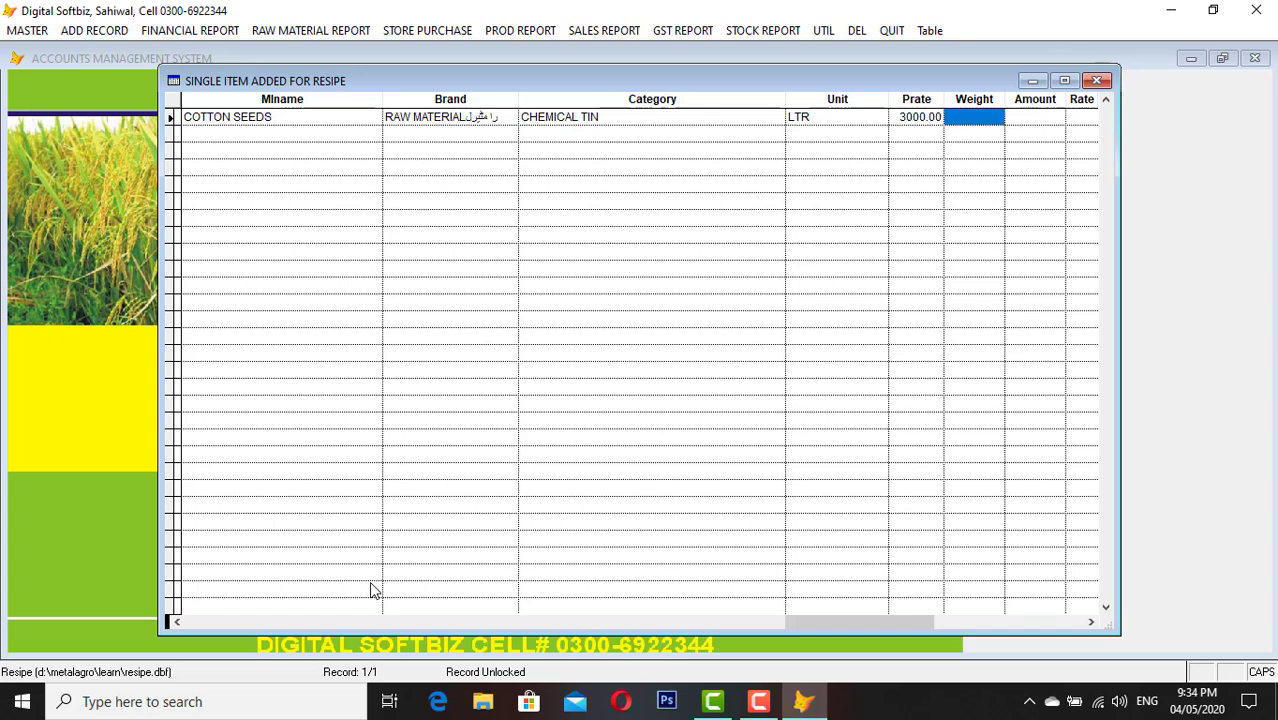
pyautogui.write('20 .')
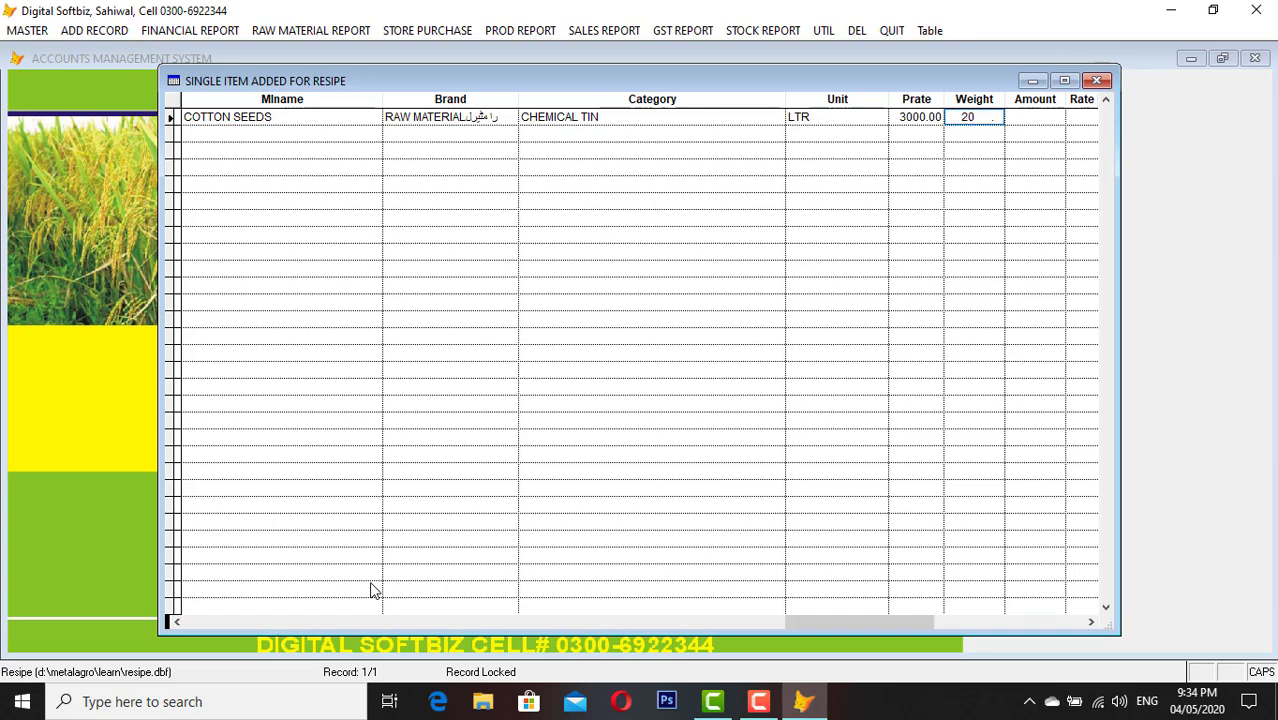
pyautogui.press('Tab')
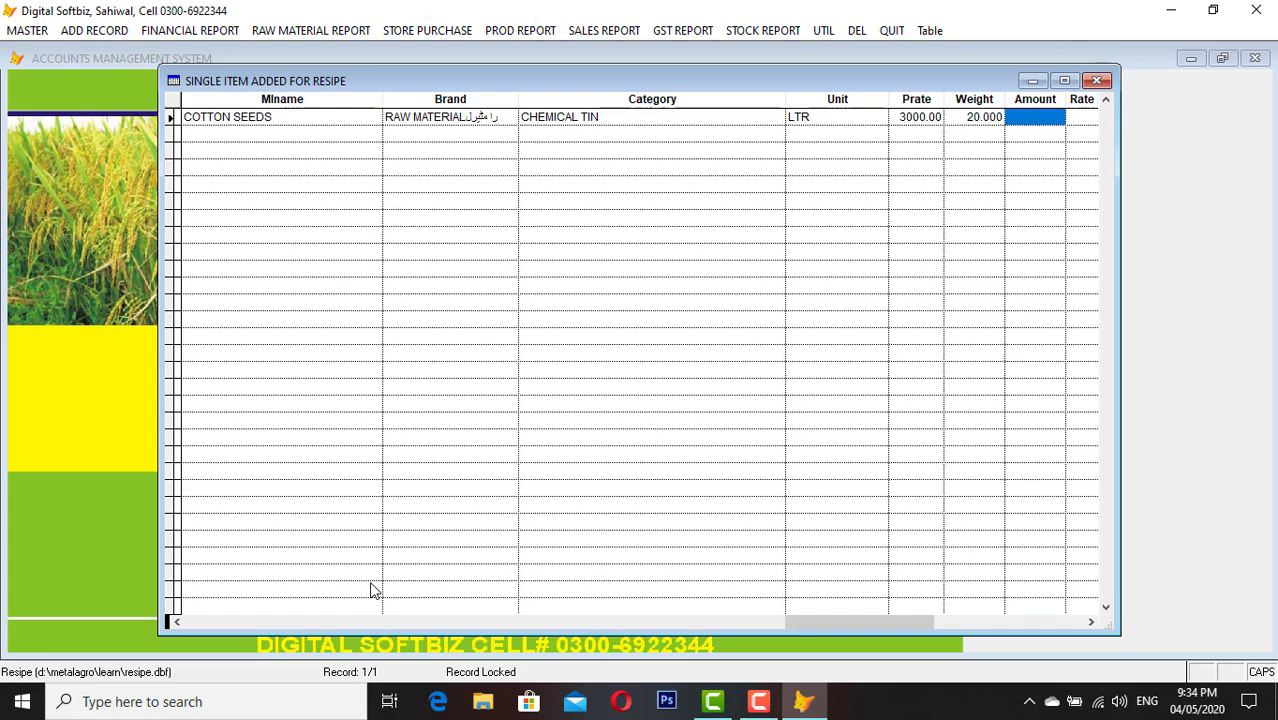
pyautogui.press('Escape')
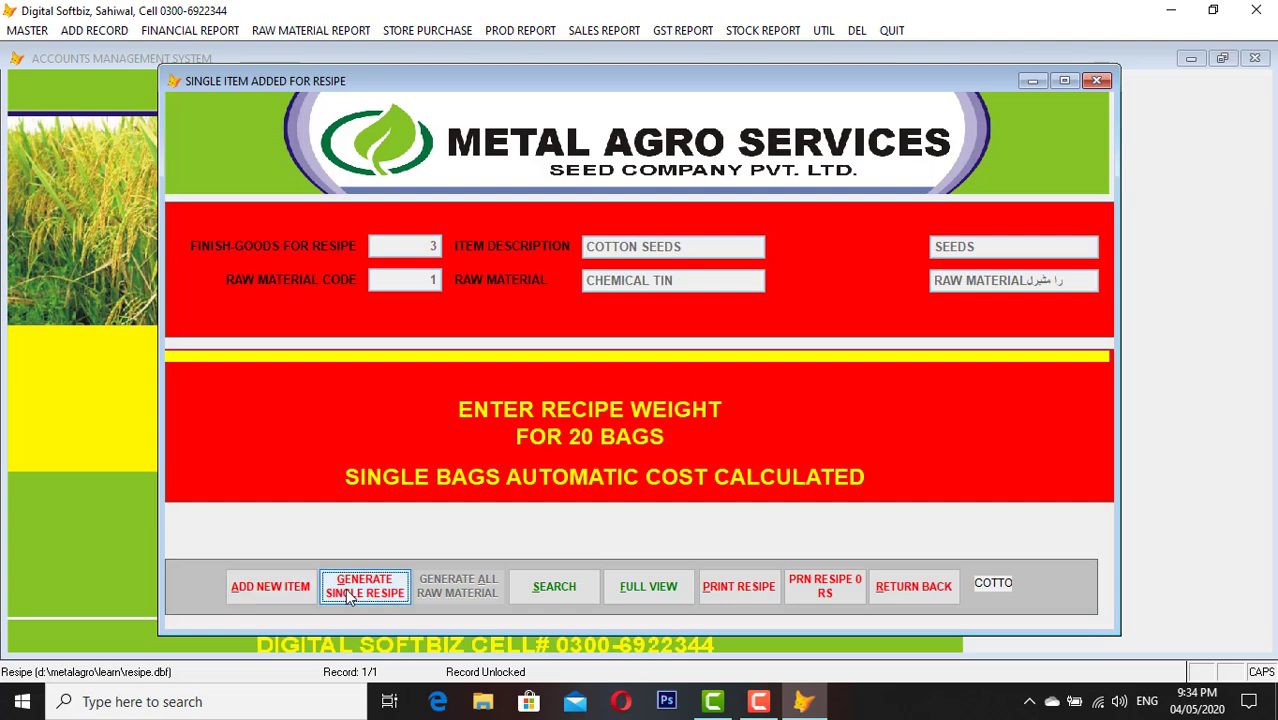
# Add a recipe item for finished good 3, COTTON SEEDS, with raw material BARDANA picked from a search for A
pyautogui.click(303, 588)
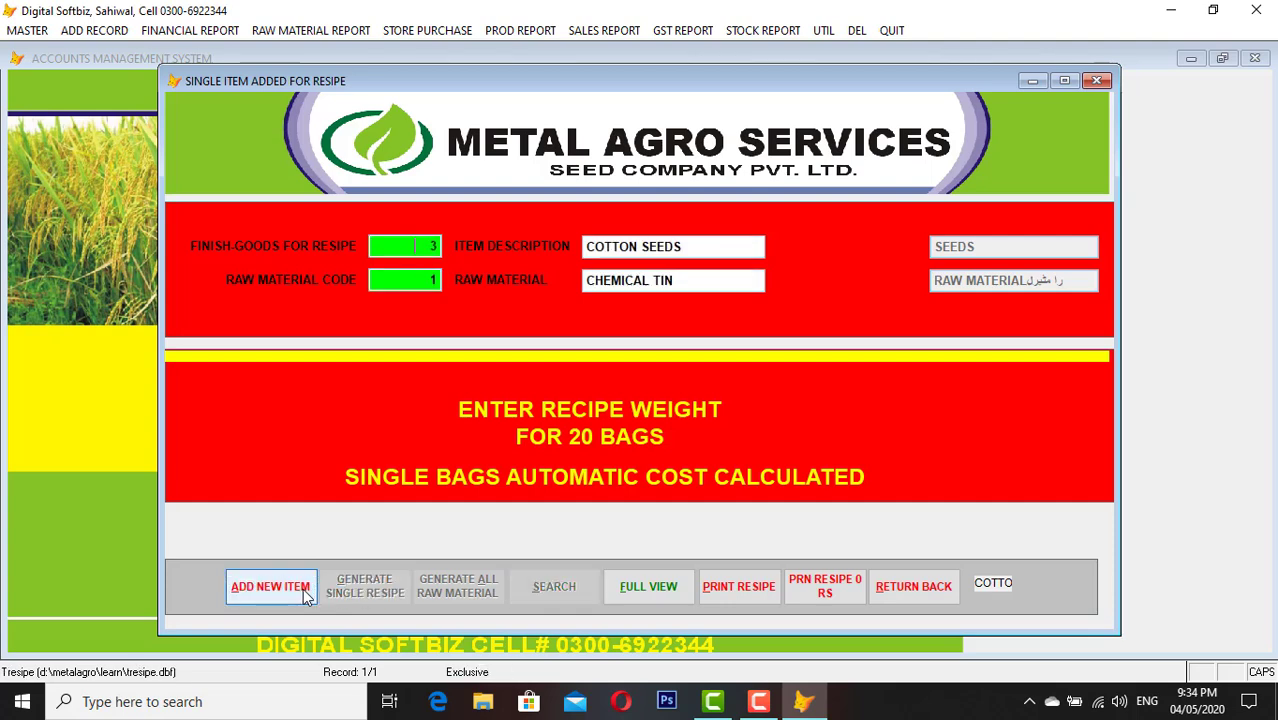
pyautogui.write('3')
pyautogui.press('Return')
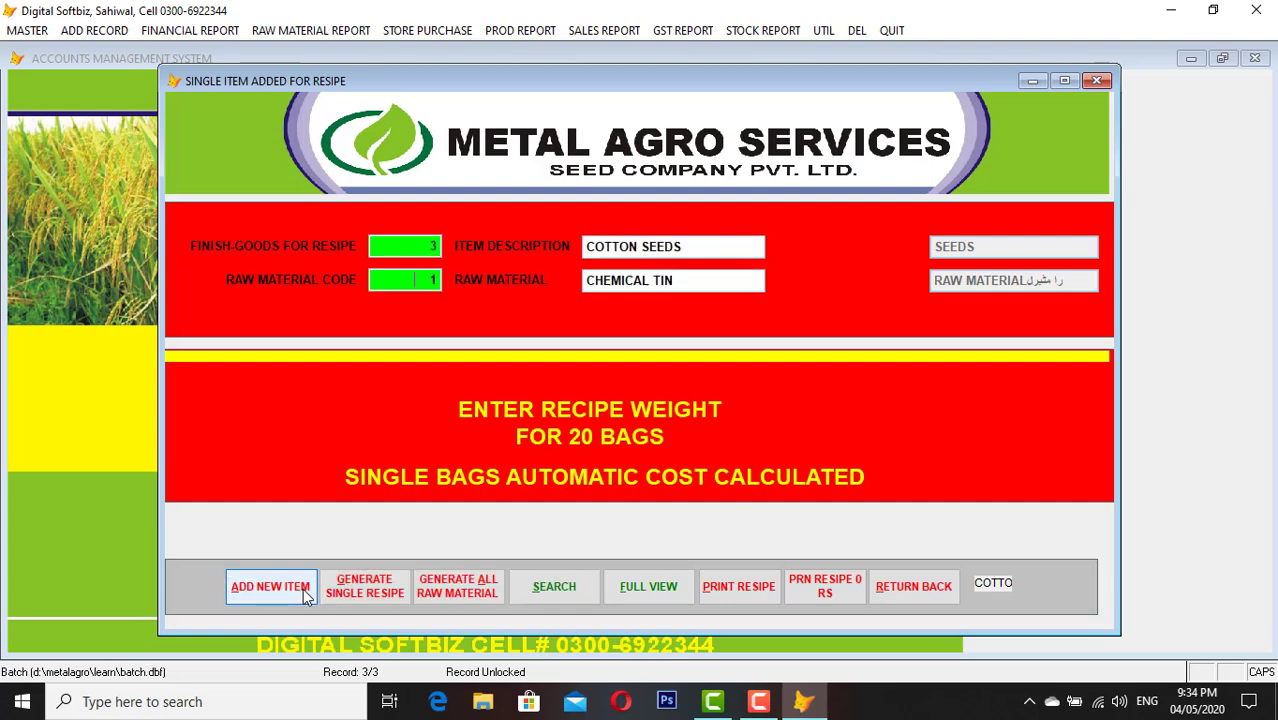
pyautogui.hotkey('ctrl', 'a')
pyautogui.press('Delete')
pyautogui.click(303, 588)
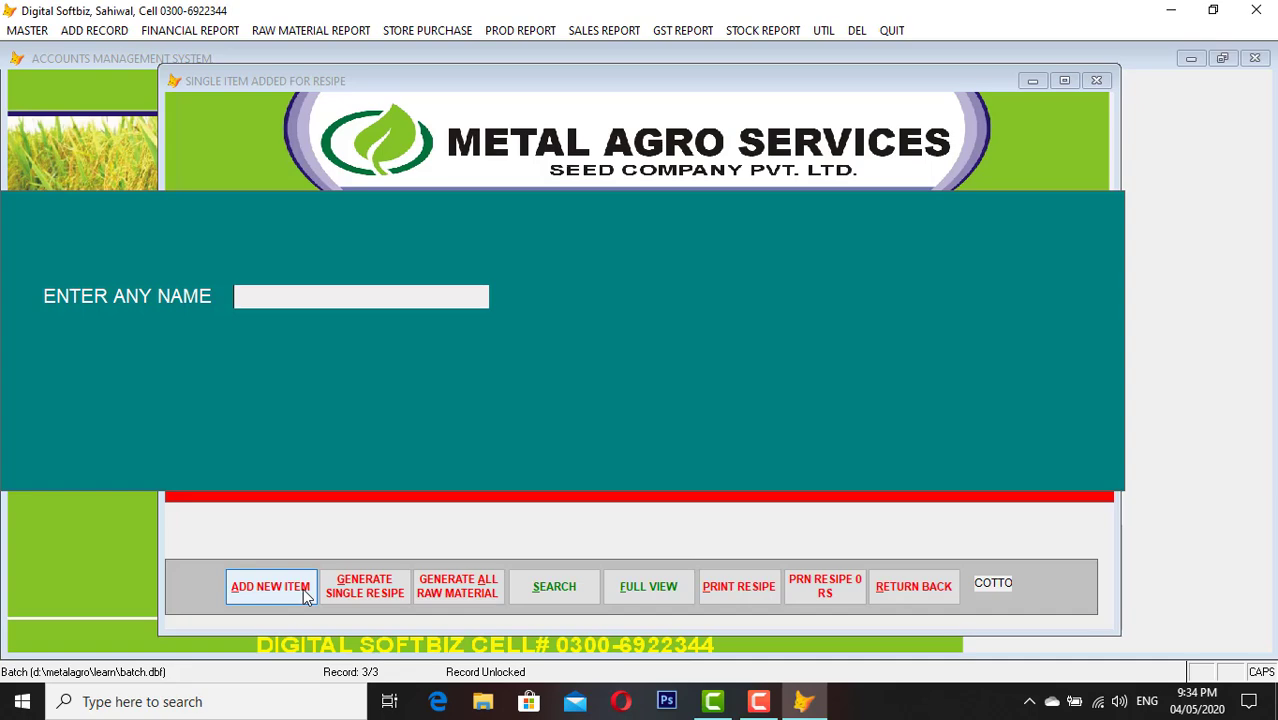
pyautogui.write('A')
pyautogui.press('Return')
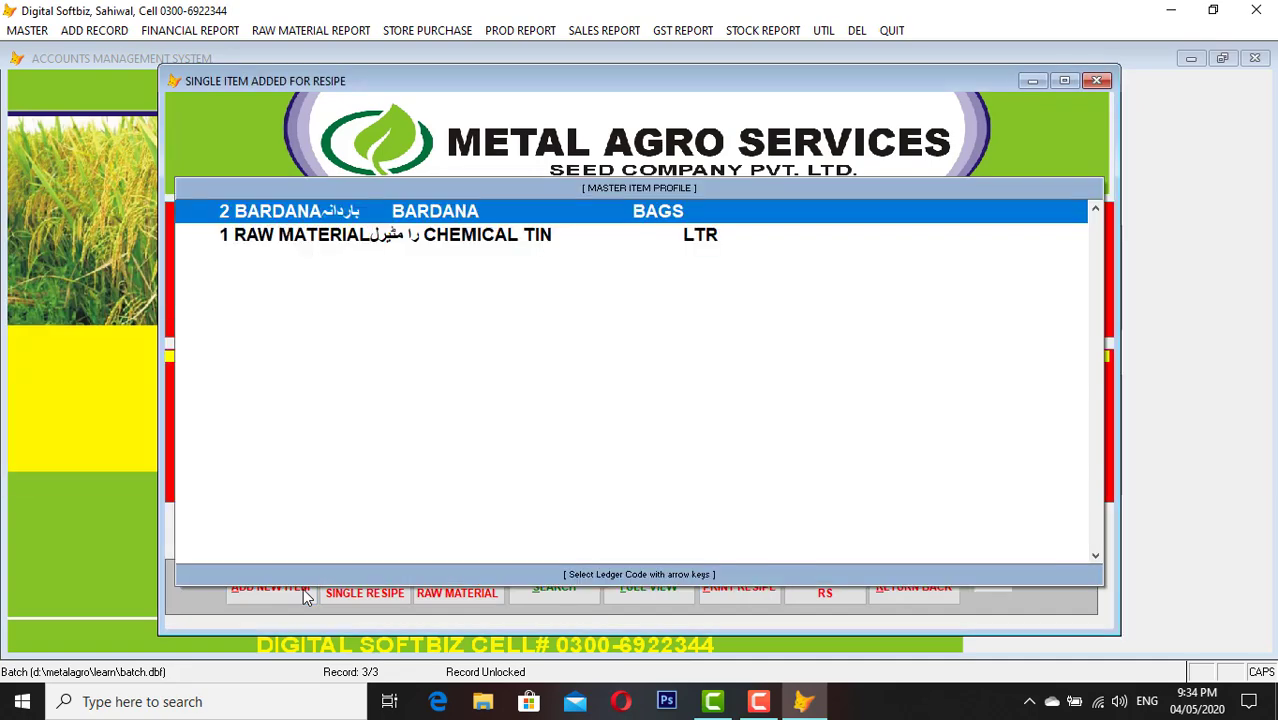
pyautogui.press('Down')
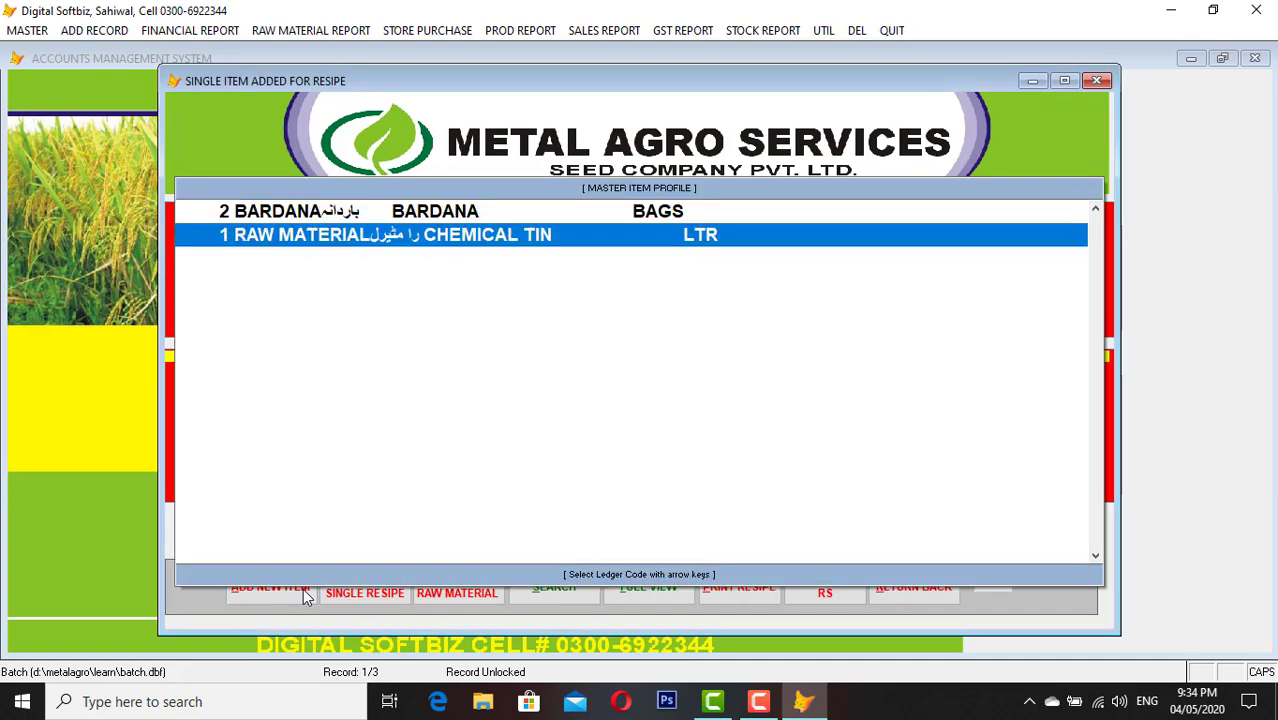
pyautogui.press('Up')
pyautogui.press('Return')
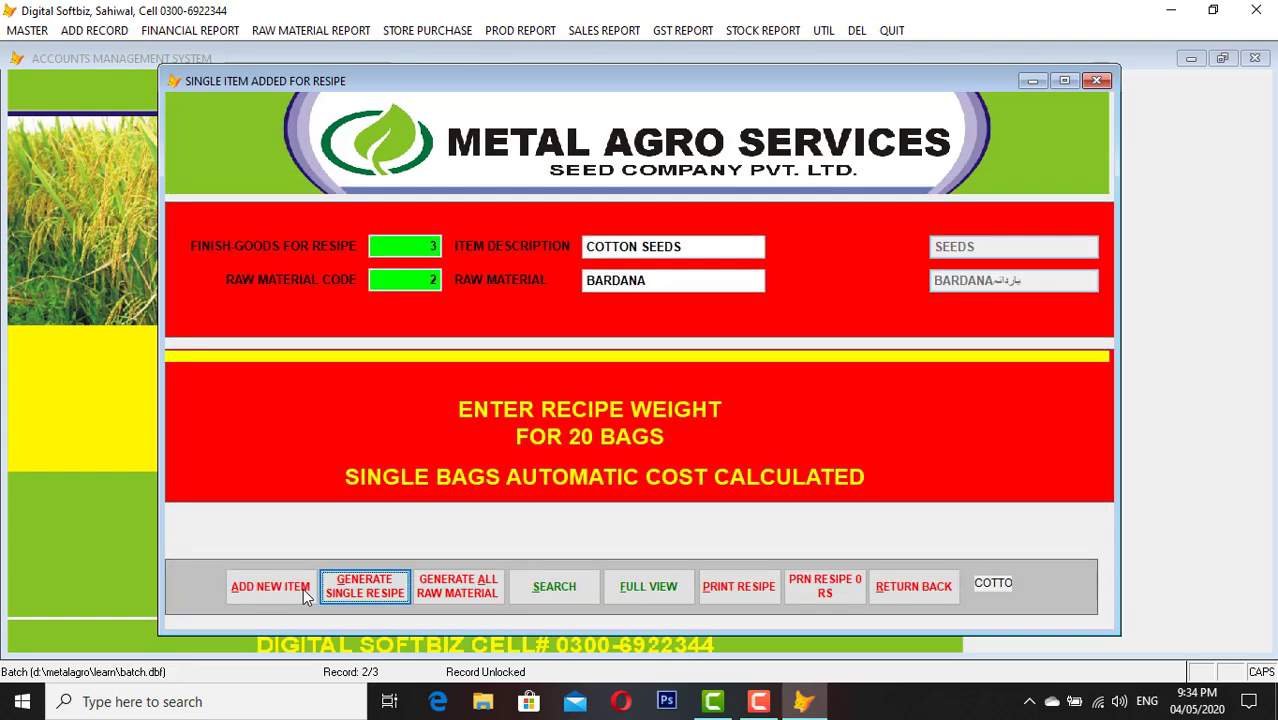
# Generate the single recipe for COTTON SEEDS with BARDANA, set the BARDANA weight to 20, and close the recipe table
pyautogui.press('Return')
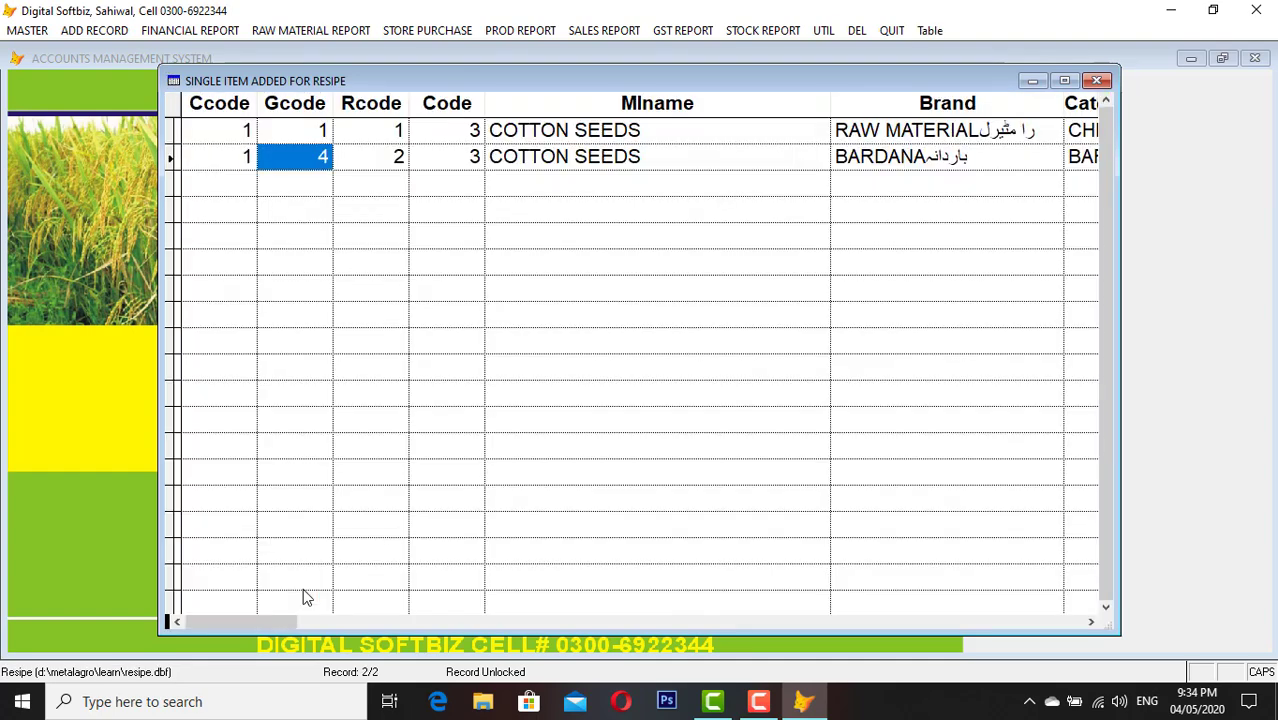
pyautogui.press('Tab')
pyautogui.press('Tab')
pyautogui.press('Tab')
pyautogui.press('Tab')
pyautogui.press('Up')
pyautogui.press('Tab')
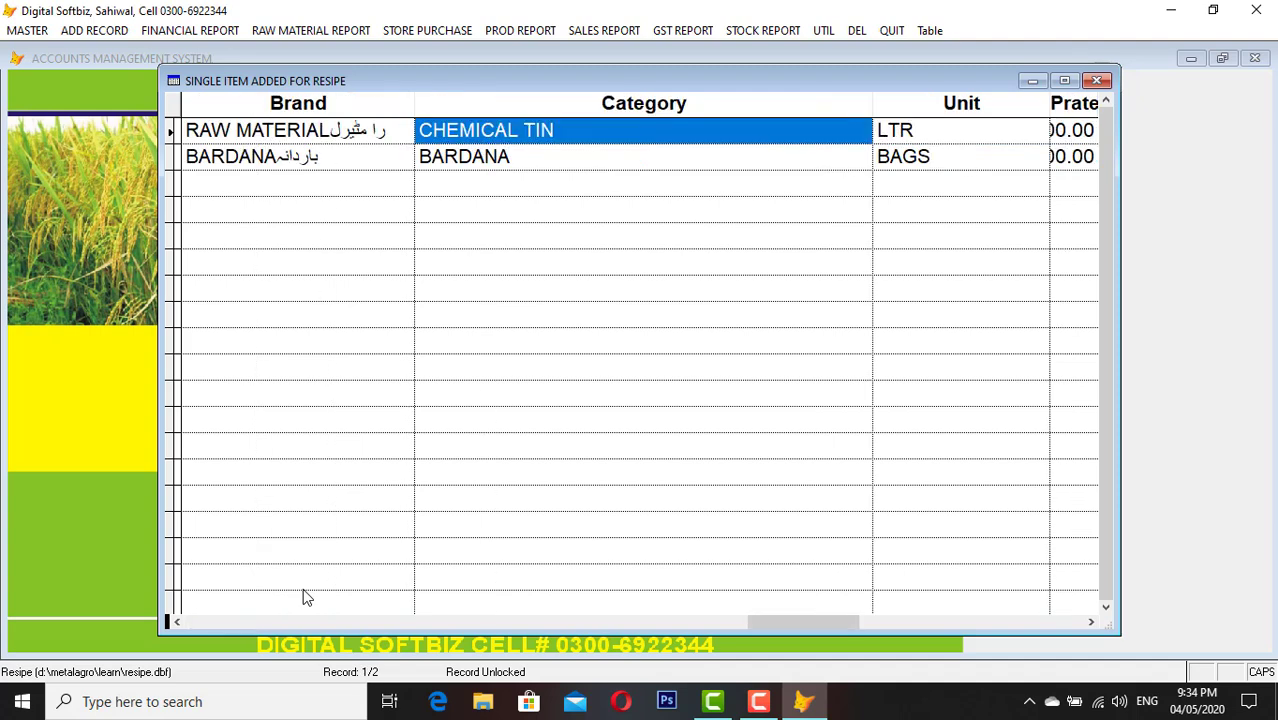
pyautogui.press('Down')
pyautogui.press('Tab')
pyautogui.press('Tab')
pyautogui.press('Tab')
pyautogui.press('Tab')
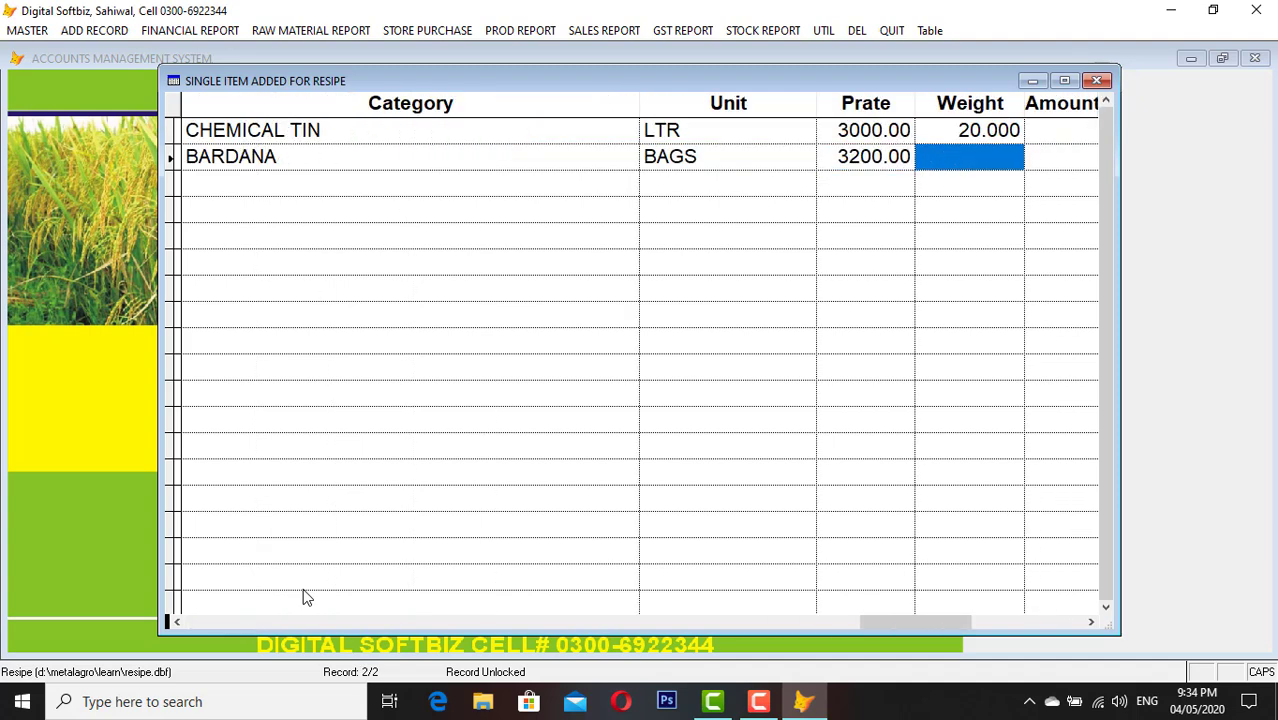
pyautogui.hotkey('shift', 'Tab')
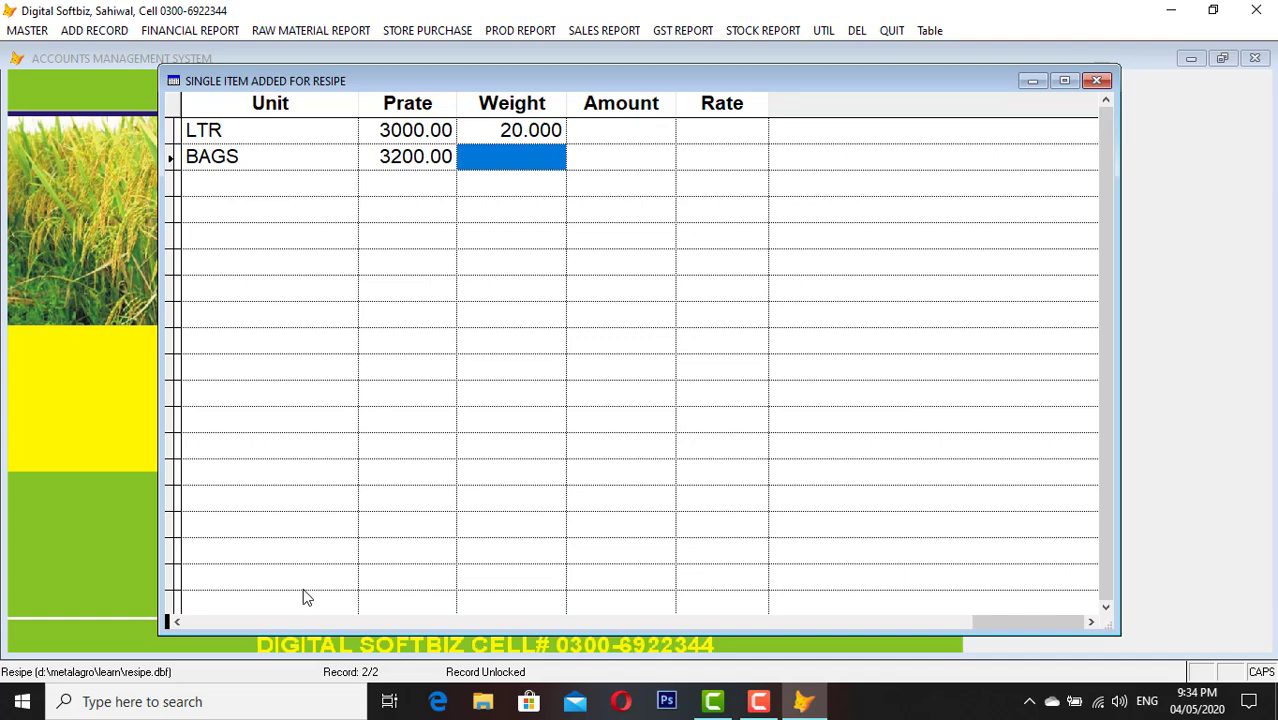
pyautogui.write('20')
pyautogui.press('Return')
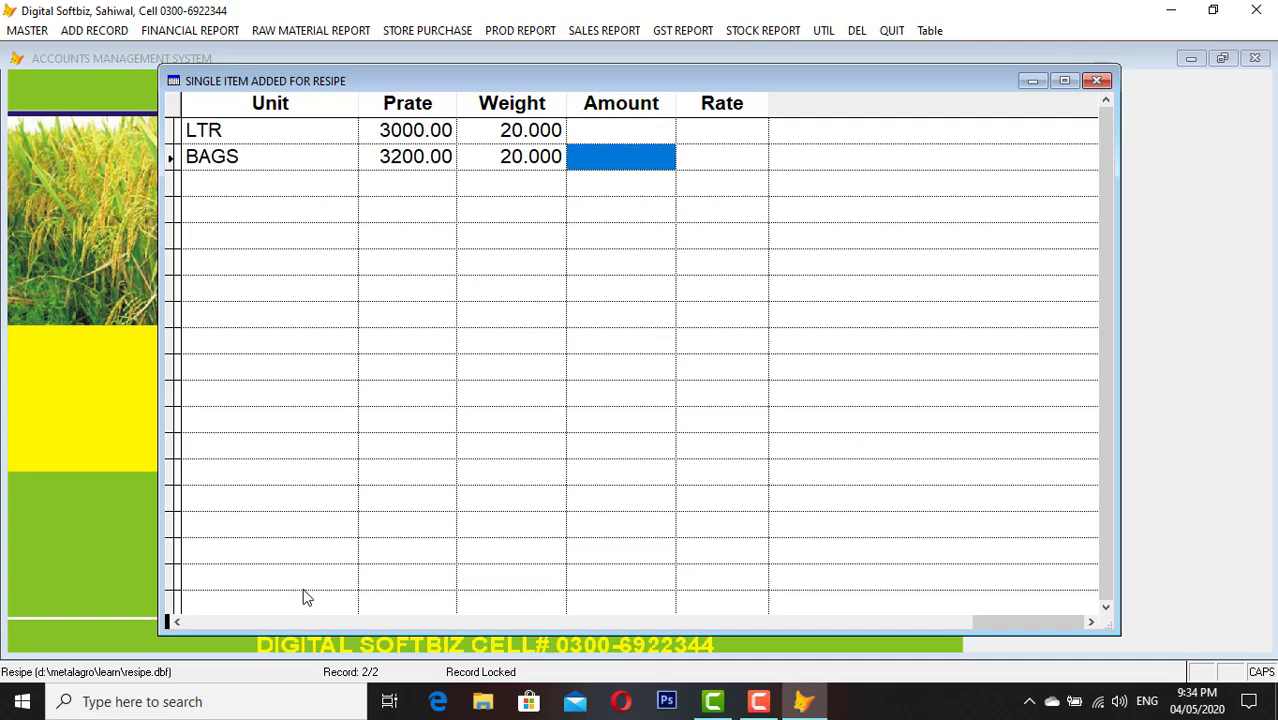
pyautogui.press('Escape')
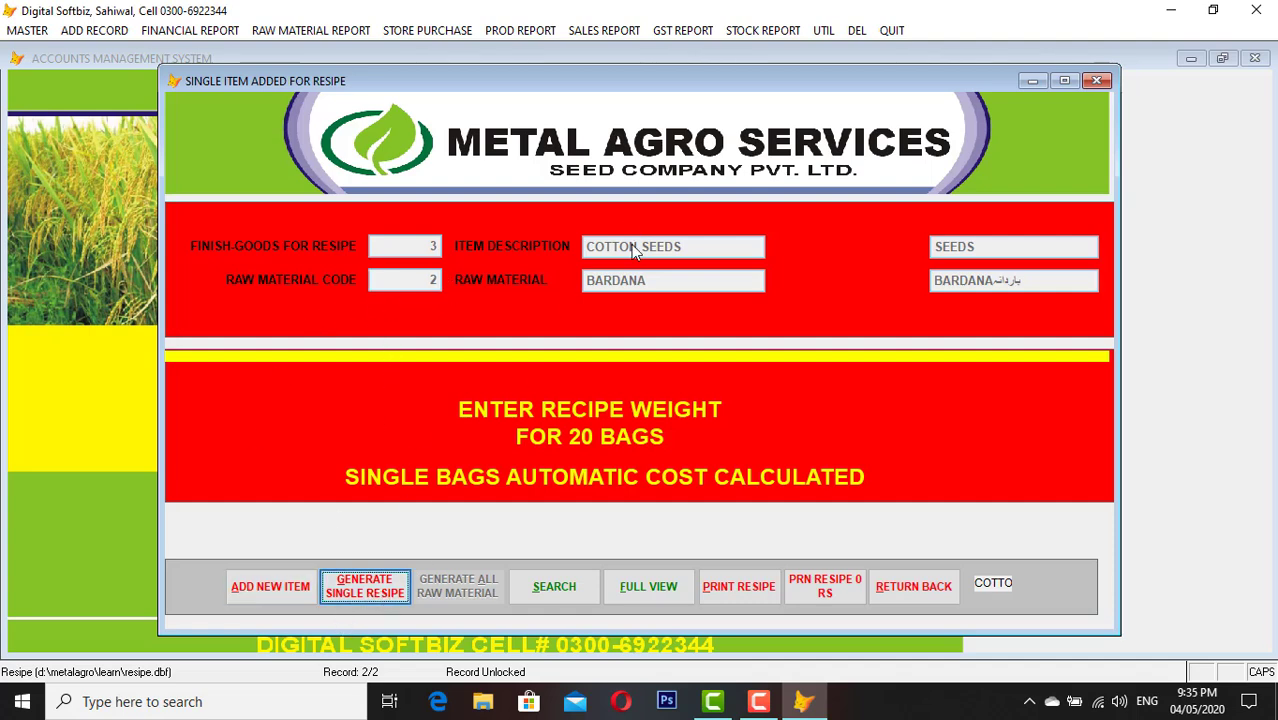
# Preview the all recipe report on screen in a maximized window, then close it and leave the recipe generator
pyautogui.click(757, 590)
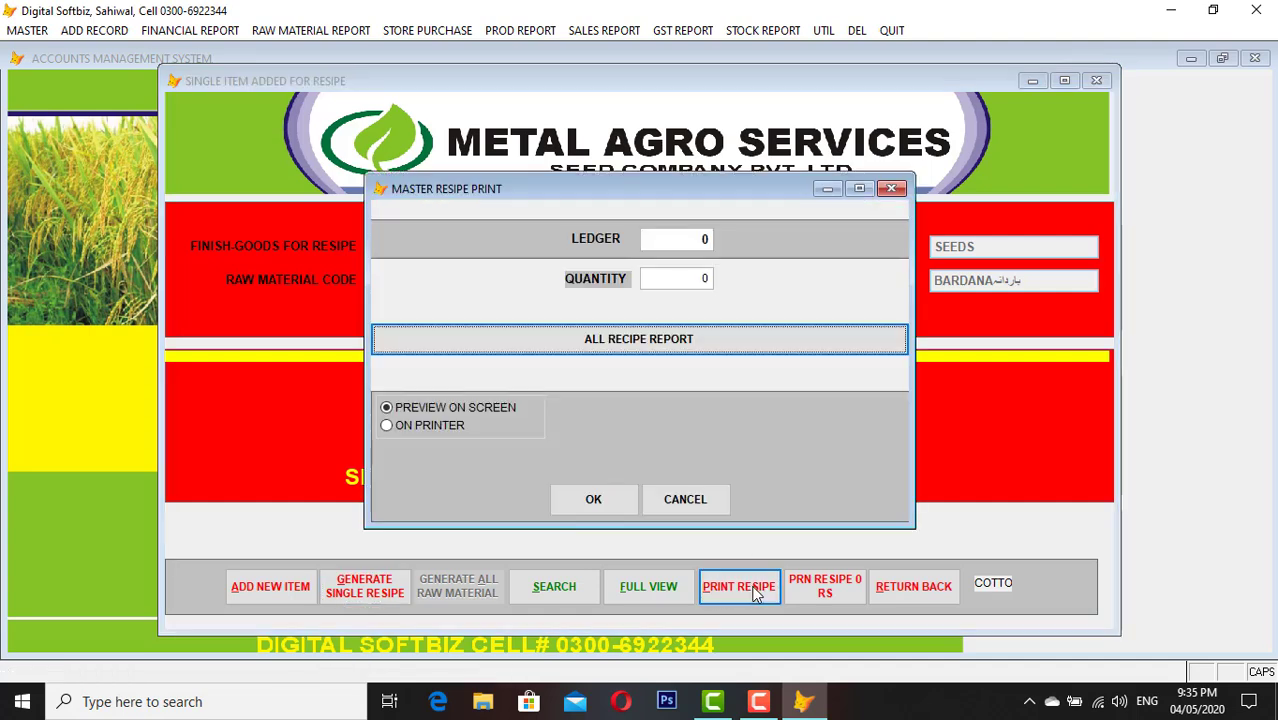
pyautogui.press('Return')
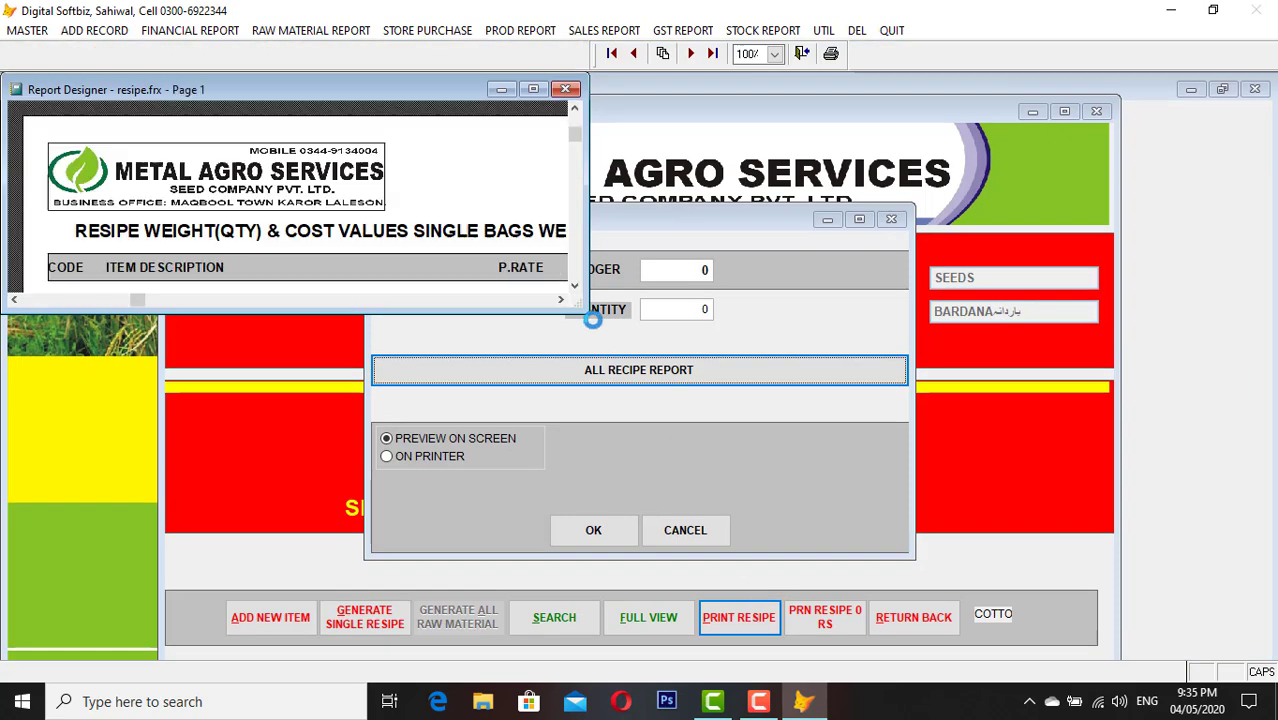
pyautogui.click(531, 90)
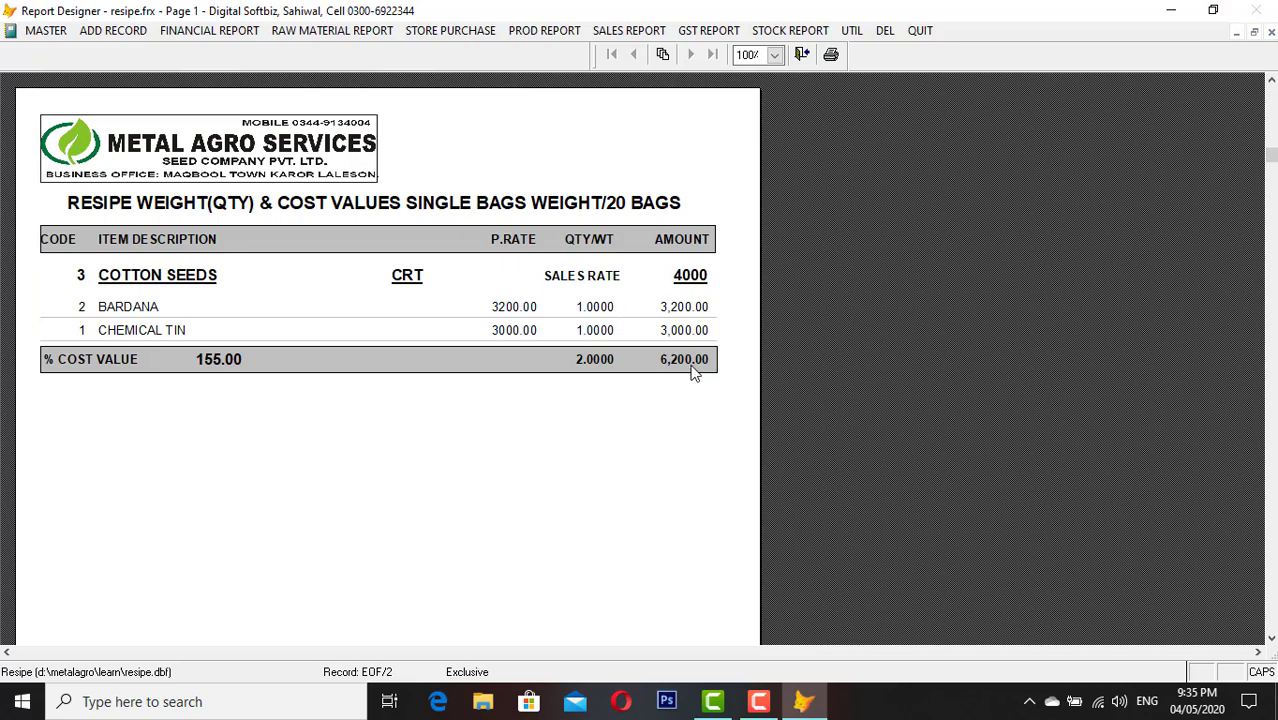
pyautogui.press('Escape')
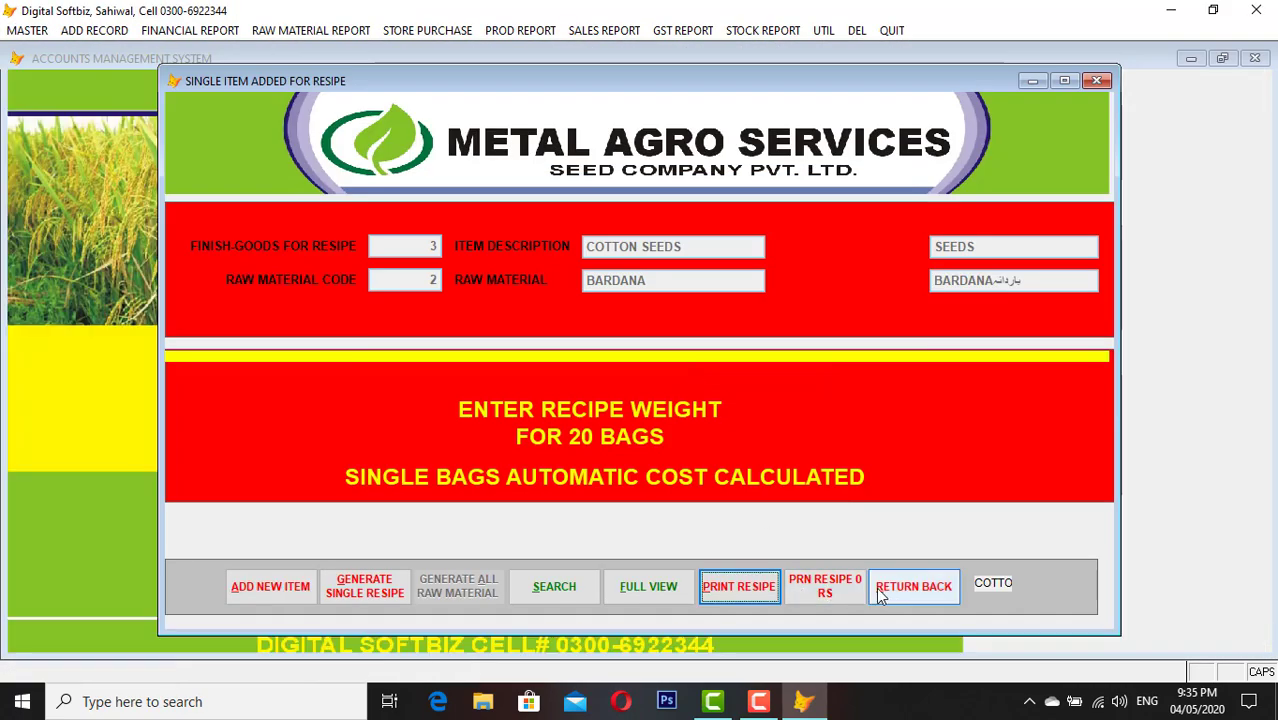
pyautogui.click(897, 594)
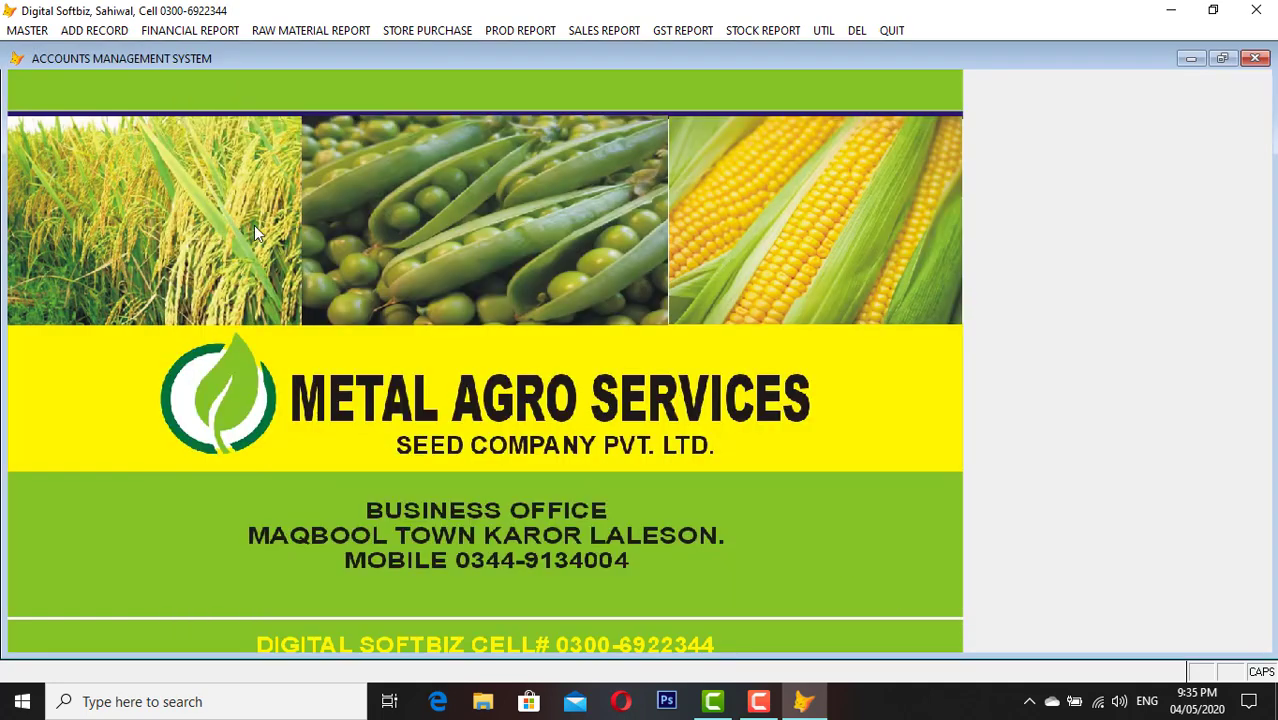
pyautogui.click(20, 30)
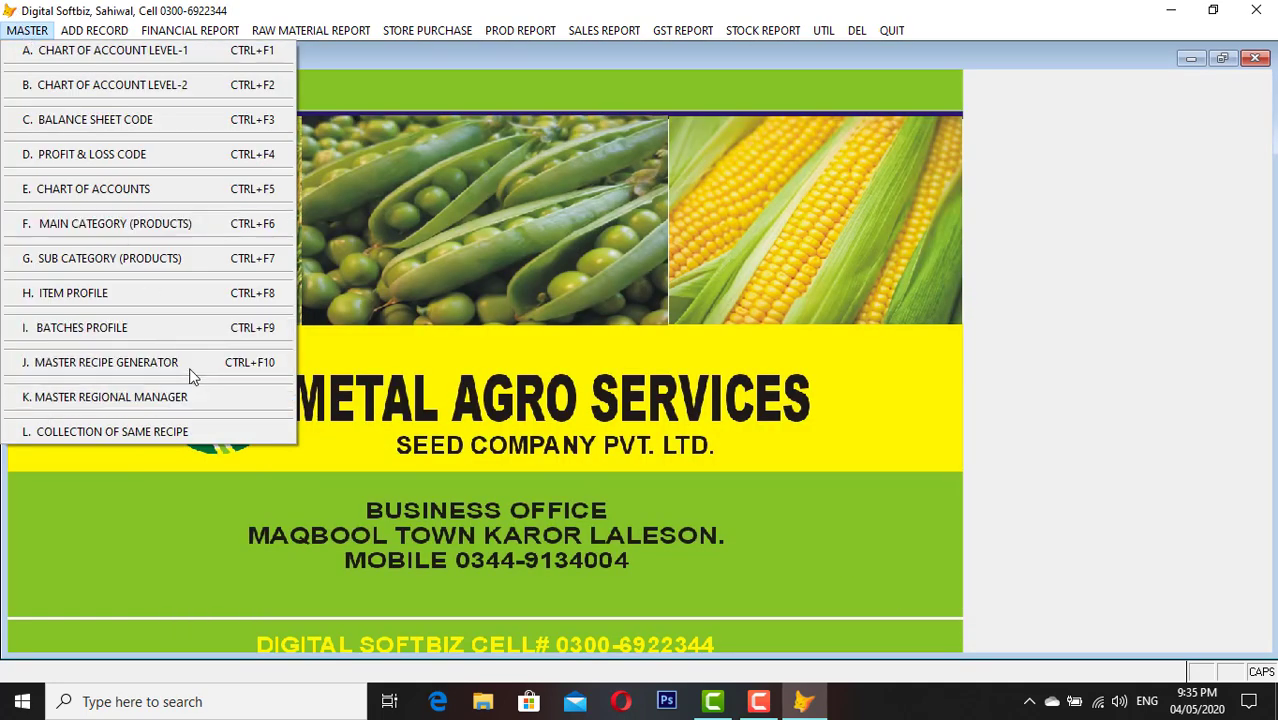
pyautogui.click(447, 186)
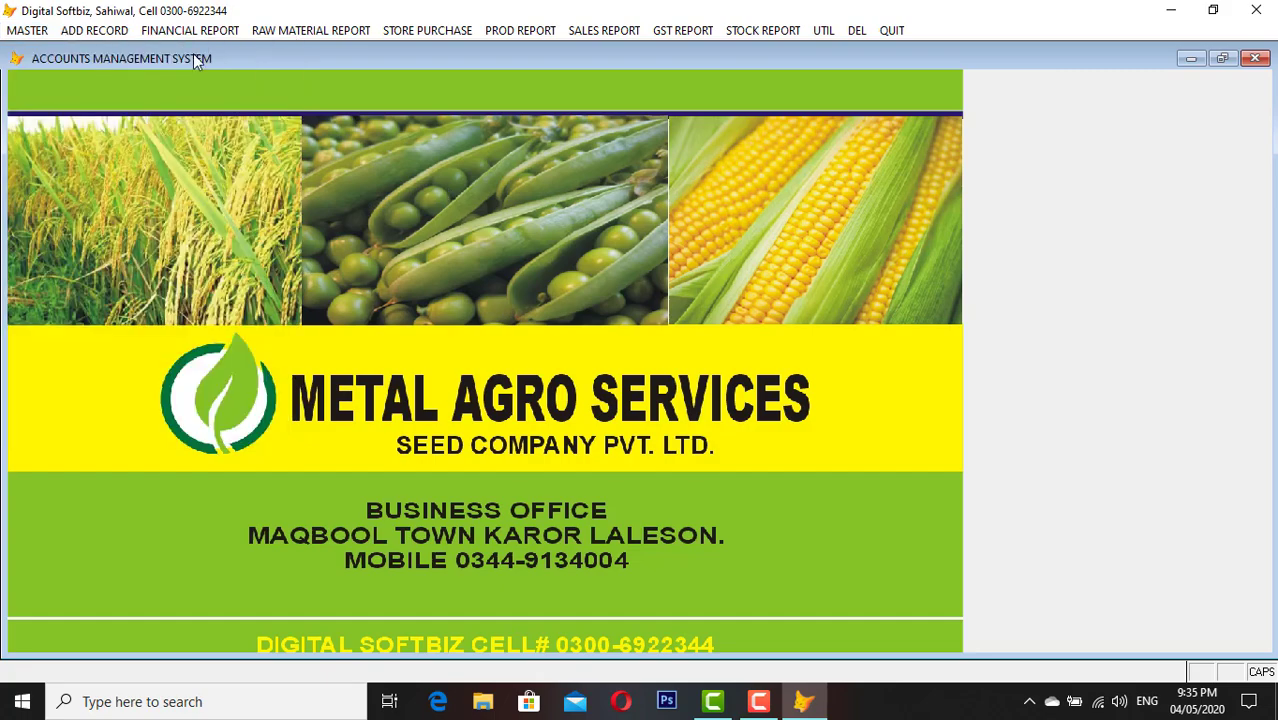
pyautogui.click(125, 31)
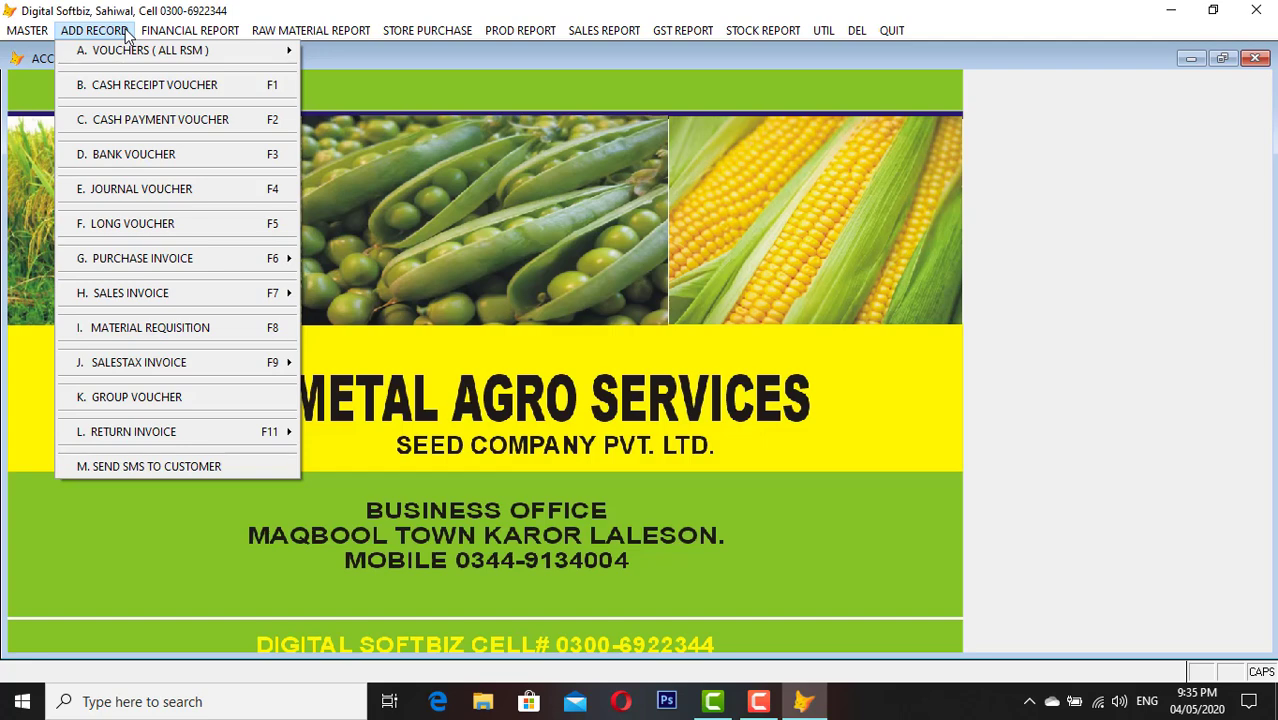
pyautogui.moveTo(40, 32)
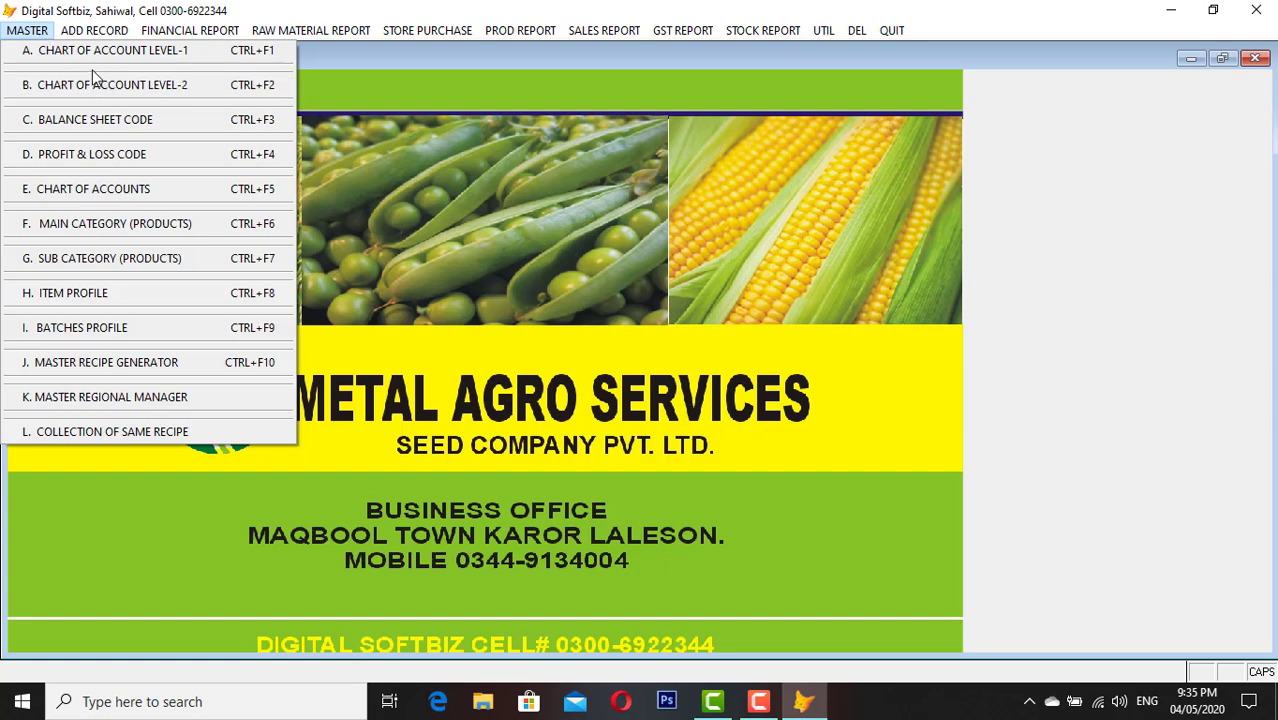
pyautogui.click(110, 192)
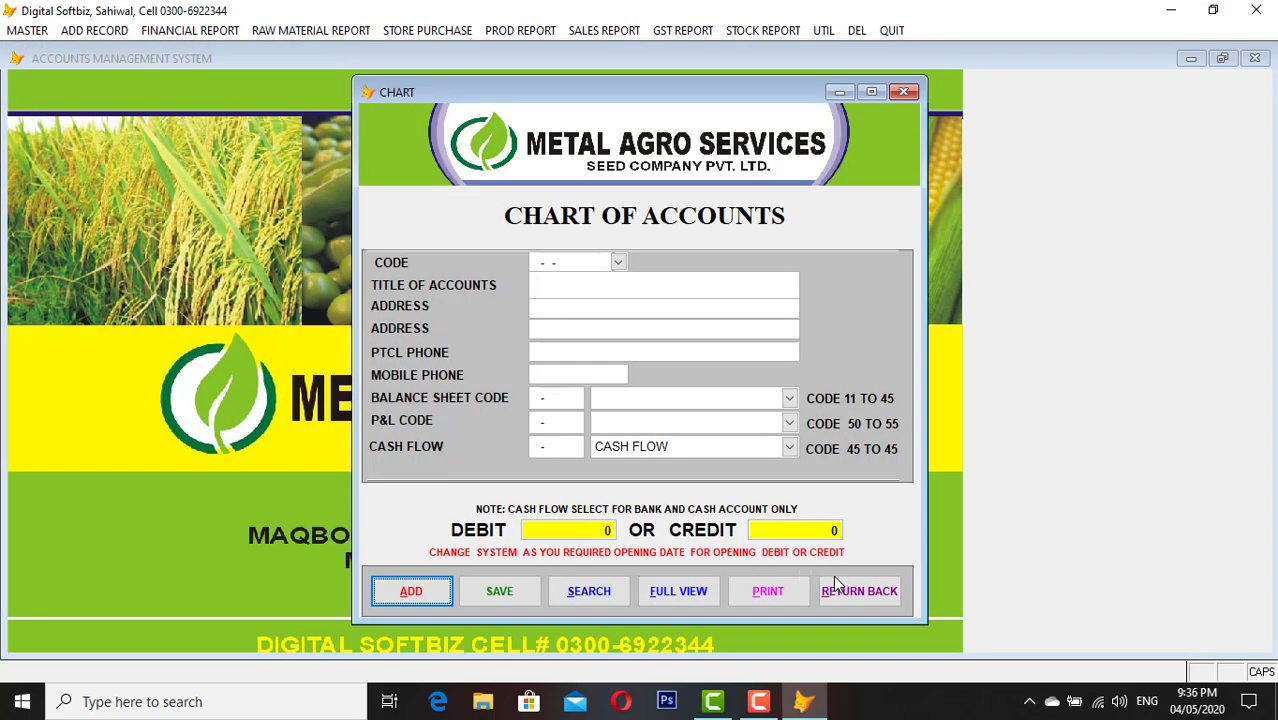
pyautogui.click(850, 591)
pyautogui.click(27, 30)
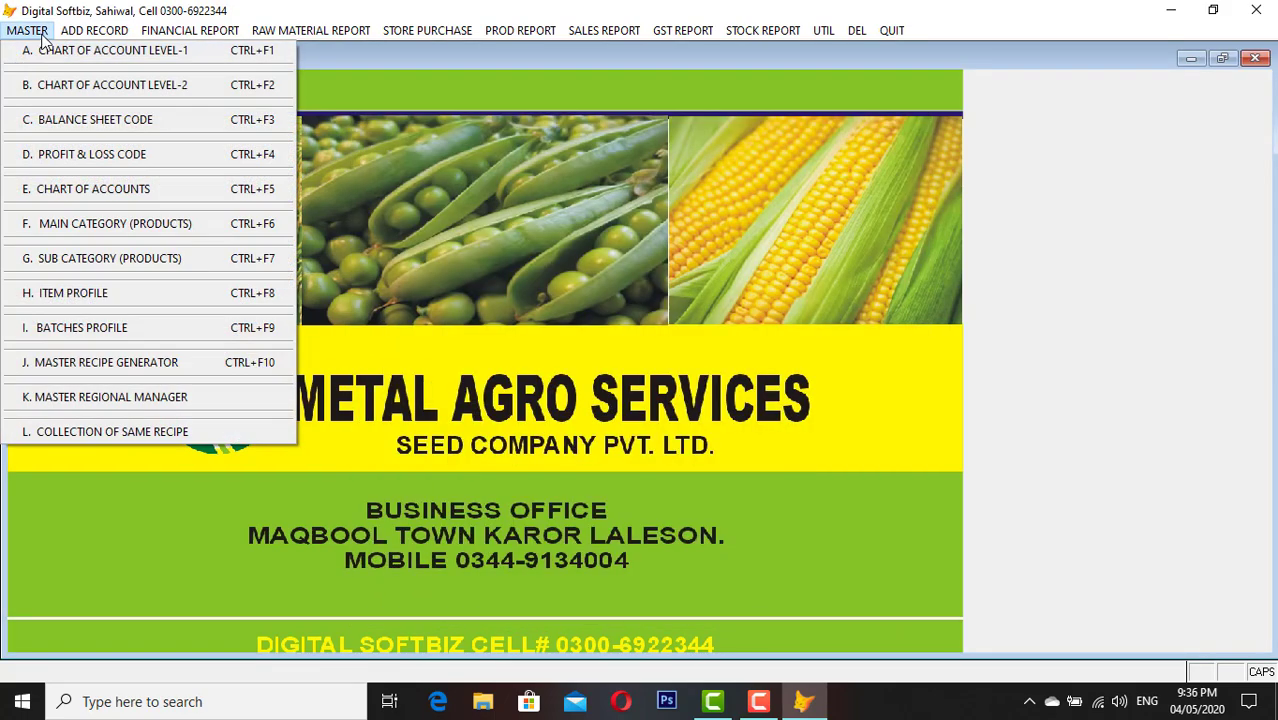
pyautogui.click(79, 90)
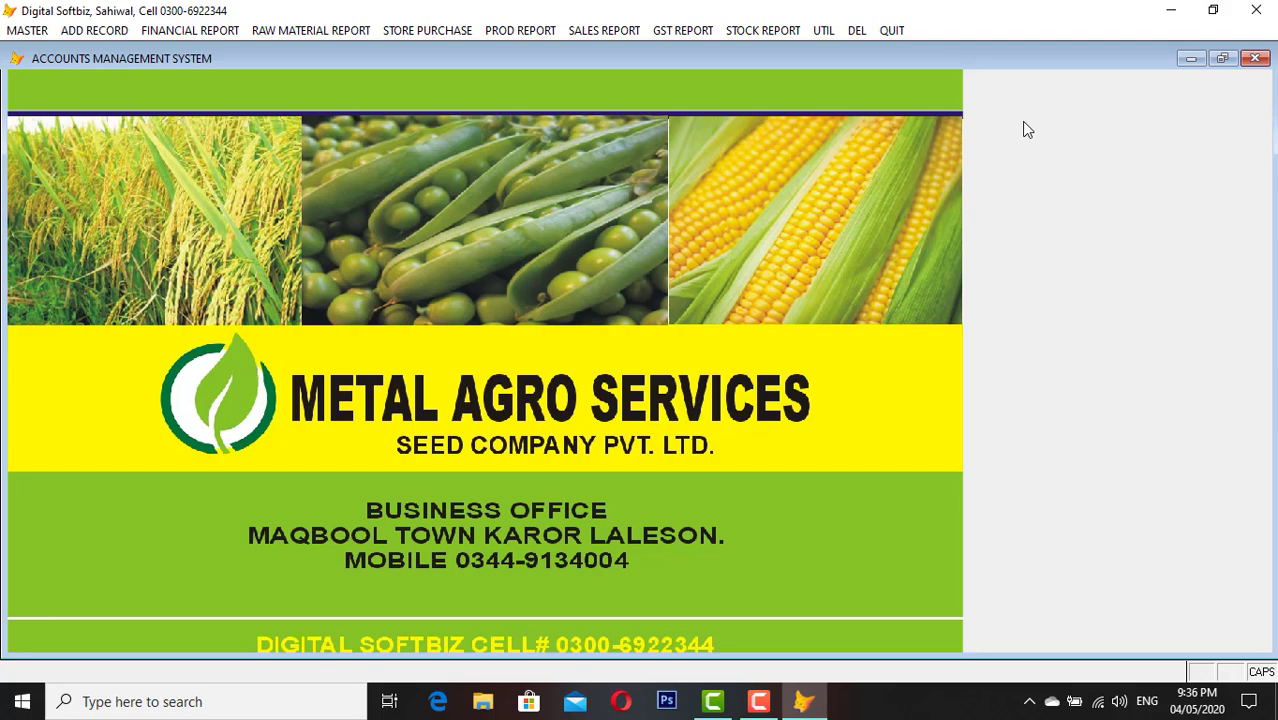
# Open the Chart of Account Level-2 form and check the existing group codes around PAYABLE ACCOUNTS
pyautogui.click(27, 30)
pyautogui.click(80, 86)
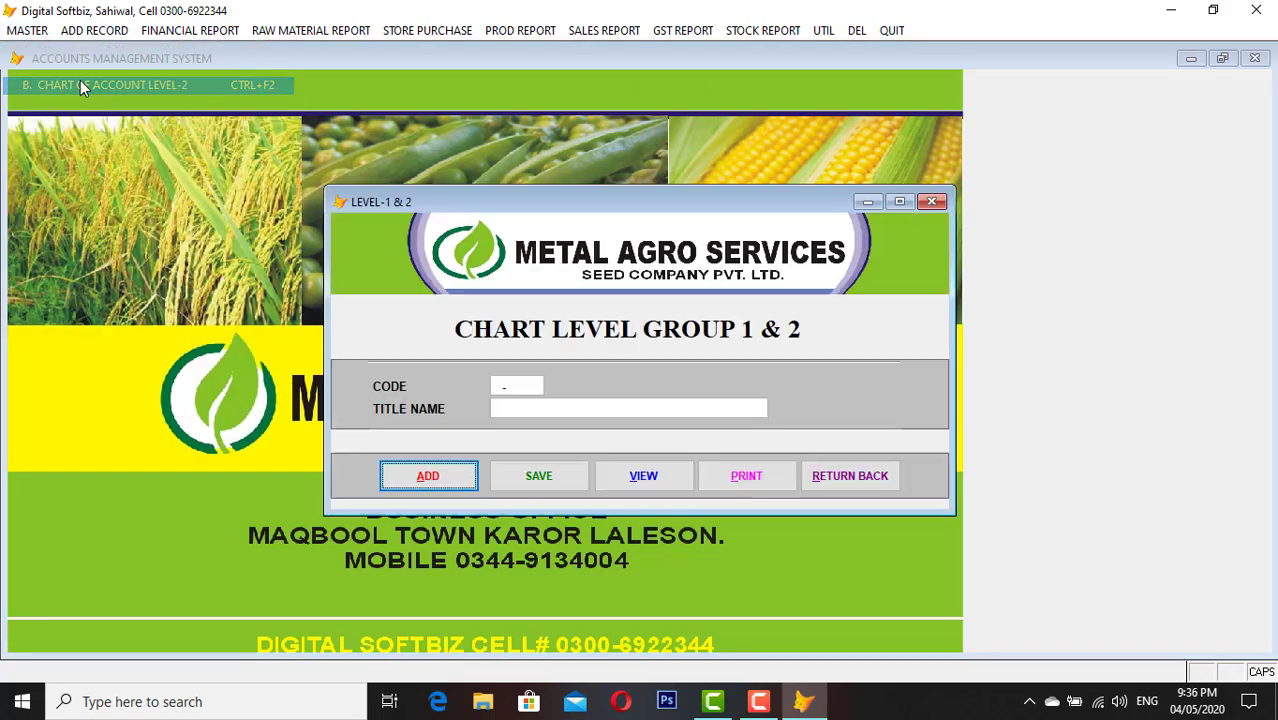
pyautogui.click(640, 478)
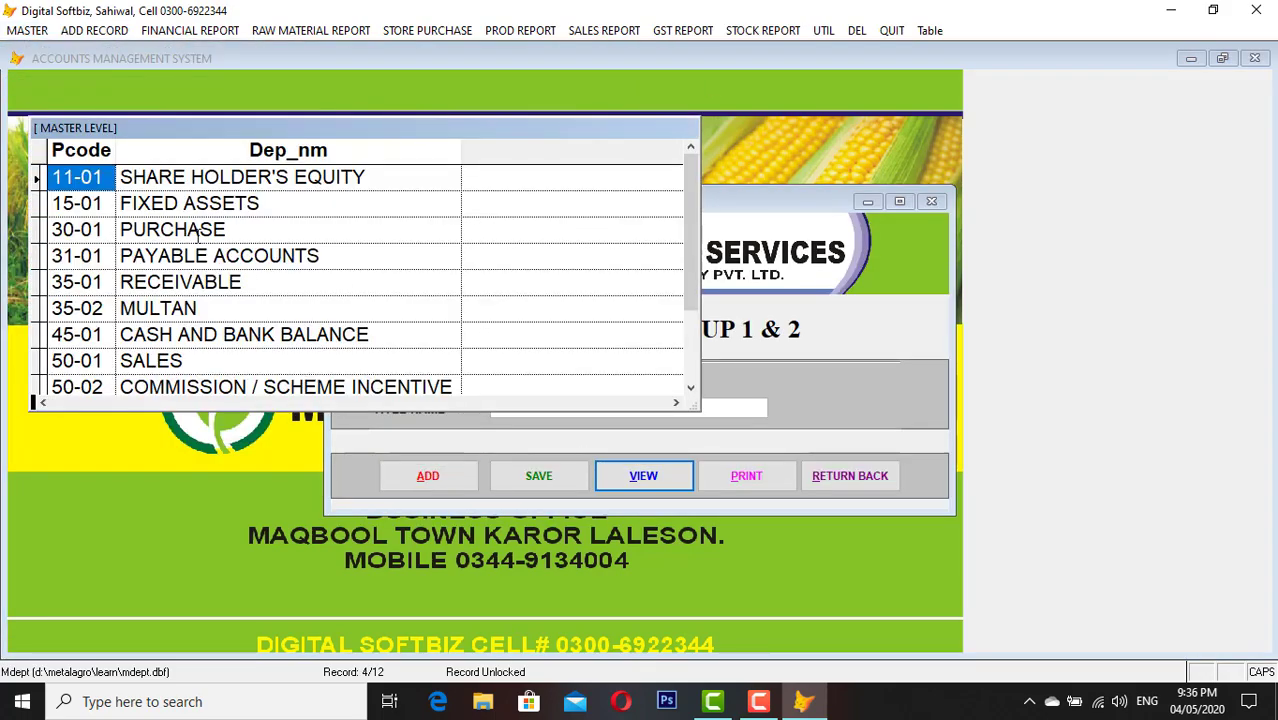
pyautogui.click(198, 237)
pyautogui.click(214, 256)
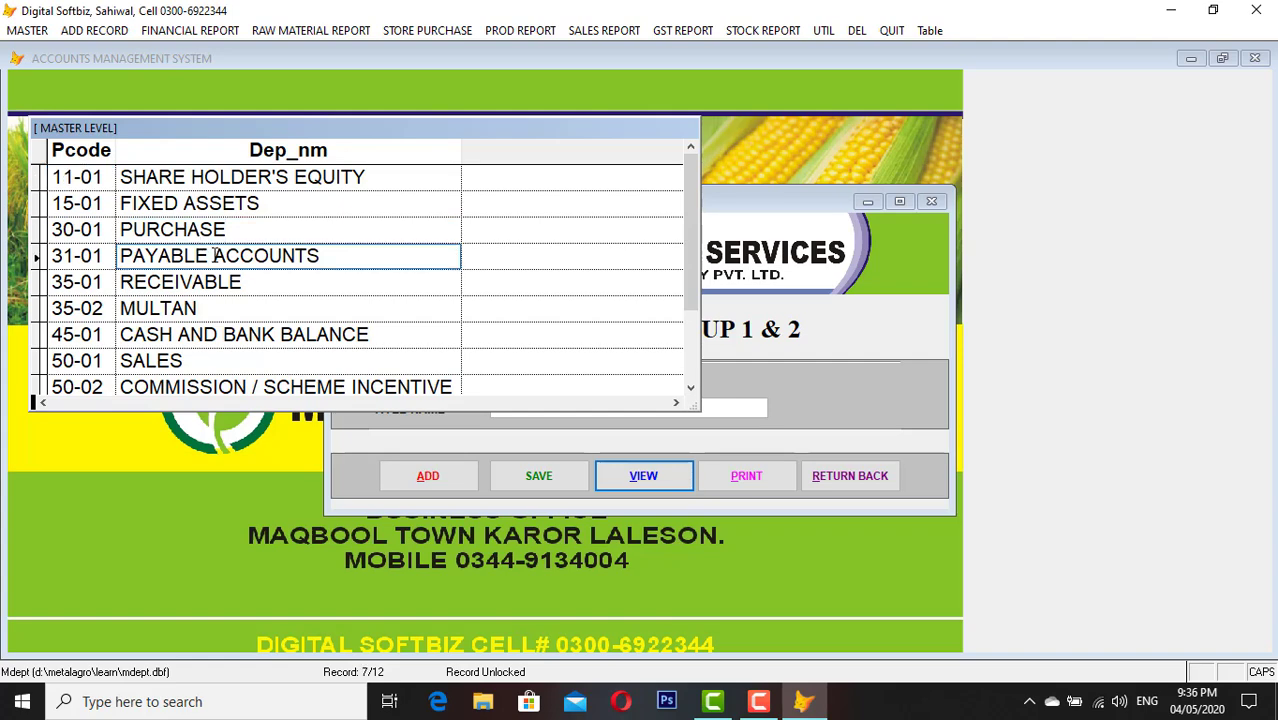
pyautogui.press('Escape')
# Add and save a chart level group with code 31-02 and title PACKING PAYABLE, and close the form
pyautogui.click(428, 478)
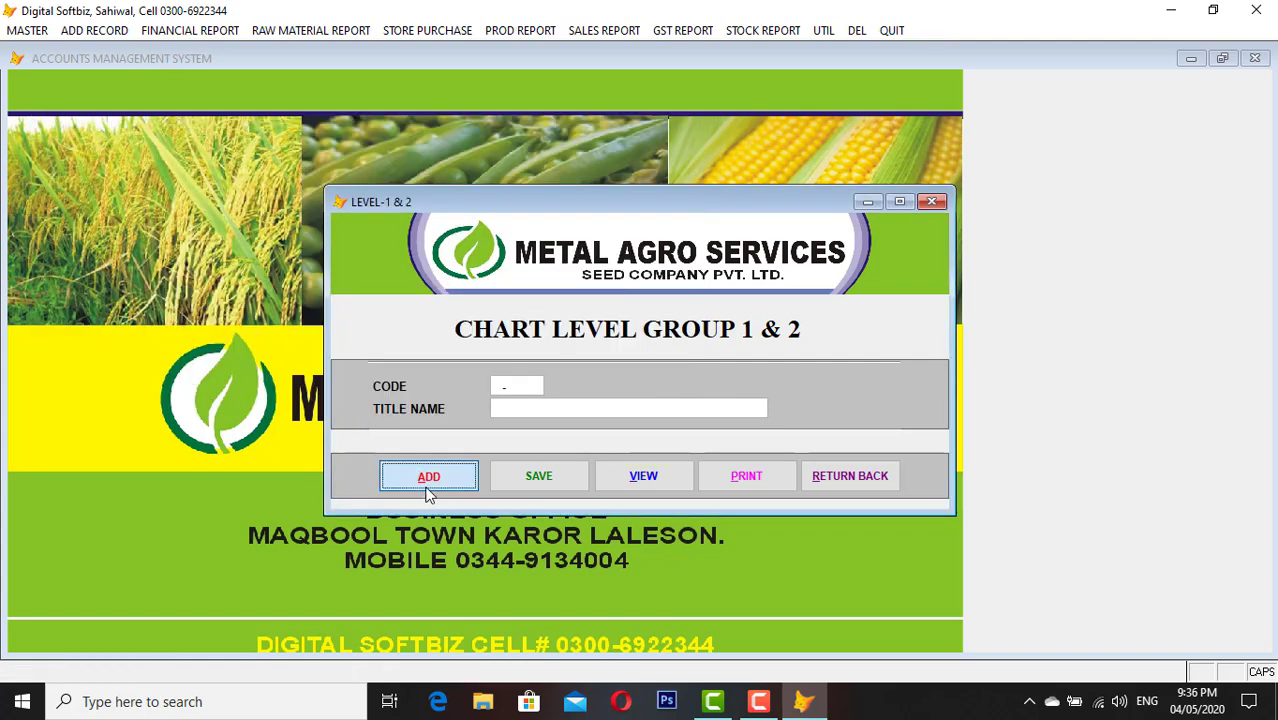
pyautogui.write('310')
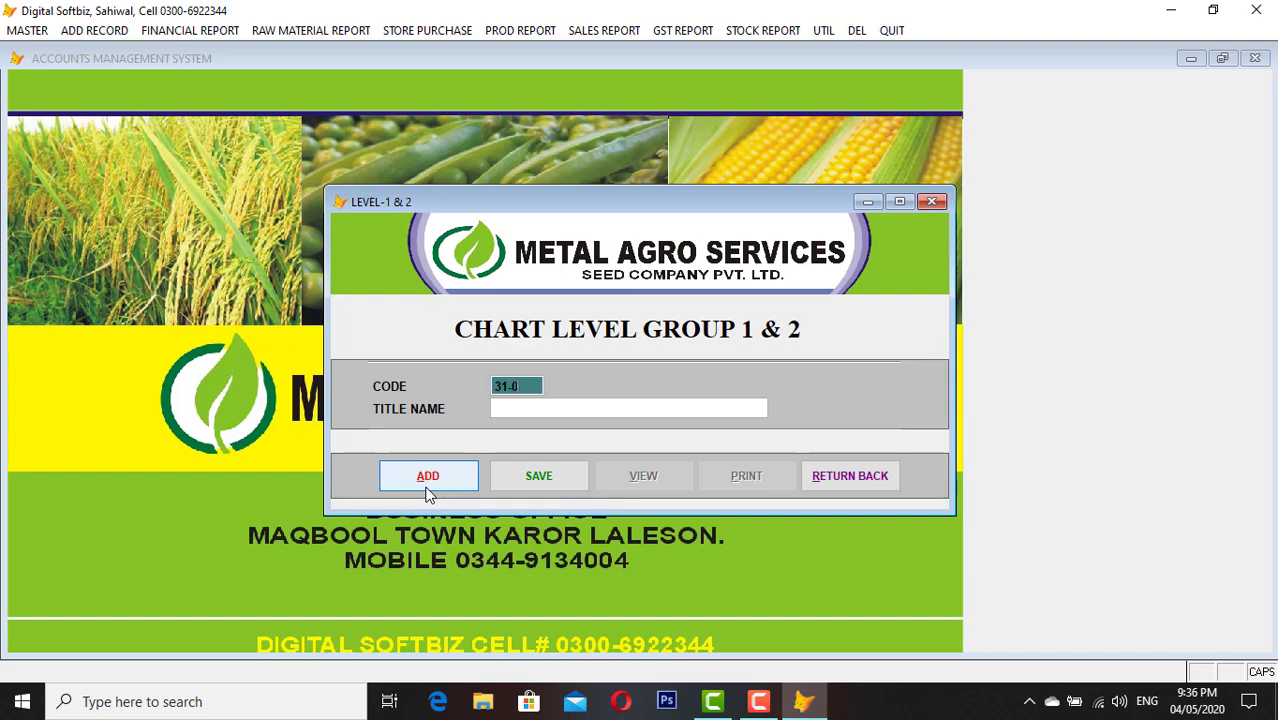
pyautogui.press('Return')
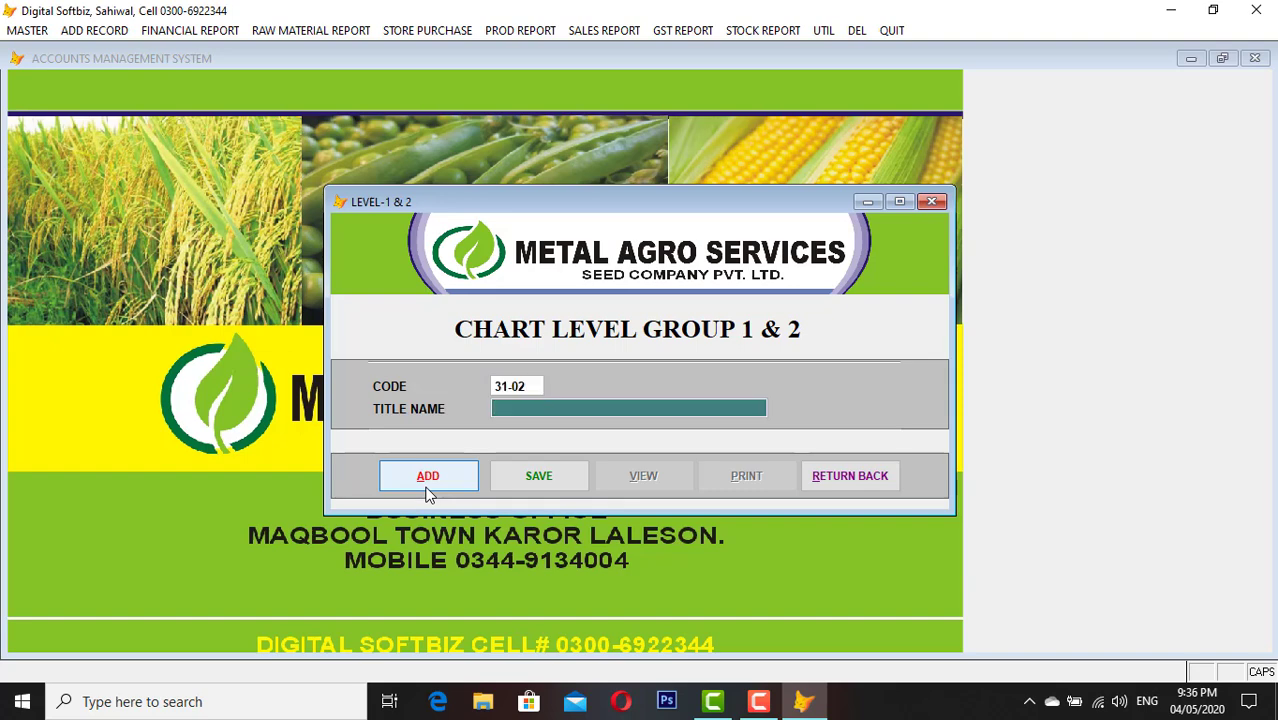
pyautogui.write('PACKING PAYABLE')
pyautogui.press('Return')
pyautogui.press('Return')
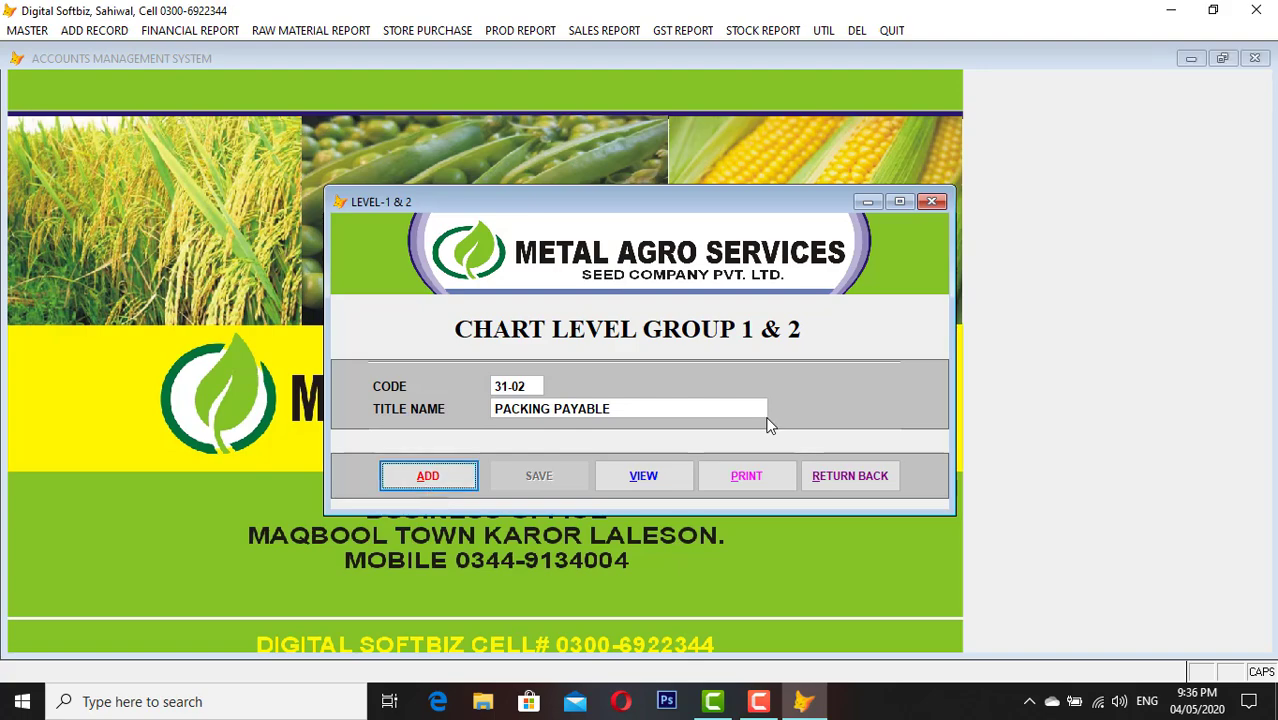
pyautogui.click(857, 486)
# Start a new record in the Chart of Accounts with the first account code under group 31-02 and enter the account holder's name as title
pyautogui.click(30, 31)
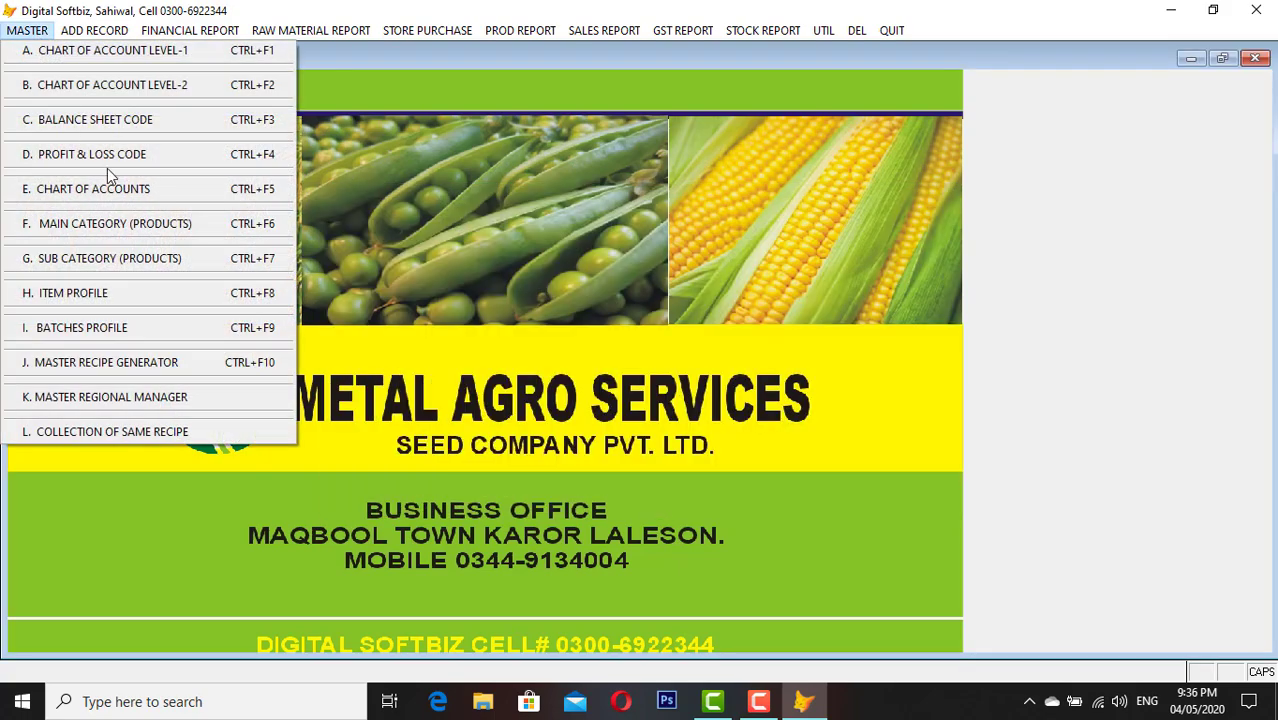
pyautogui.click(136, 187)
pyautogui.press('Return')
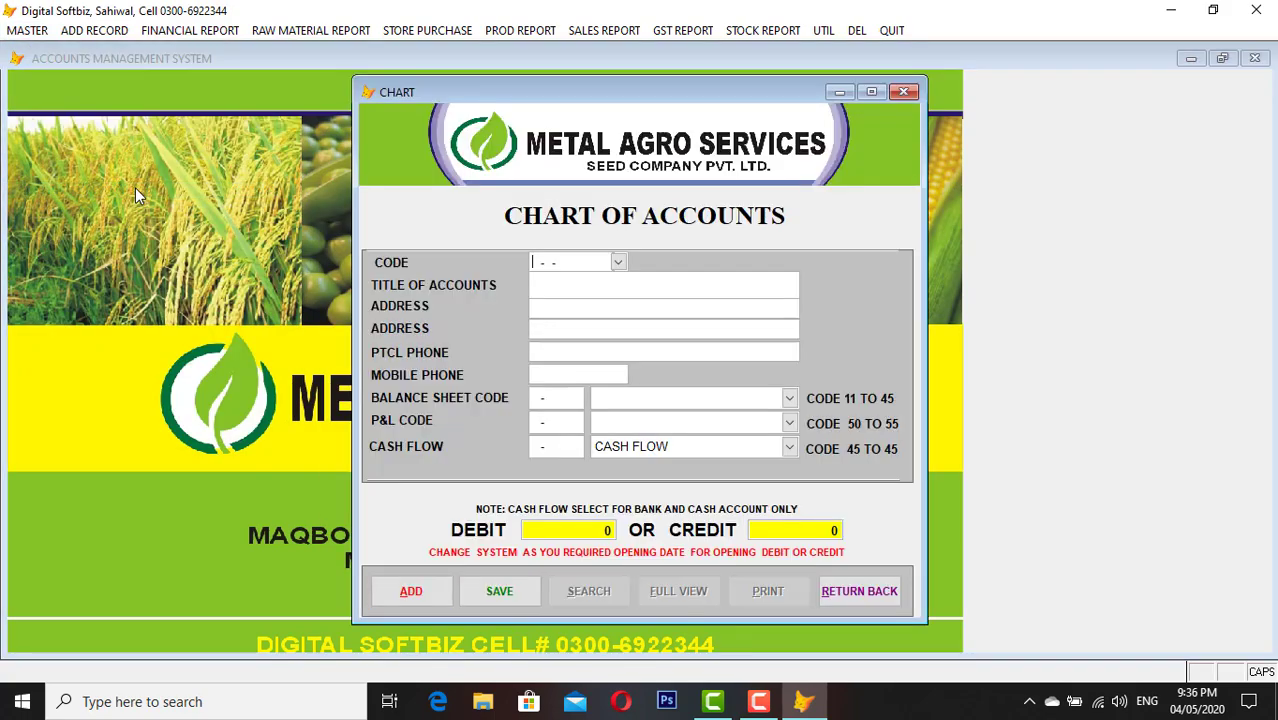
pyautogui.write('31020001')
pyautogui.write('NUMAN')
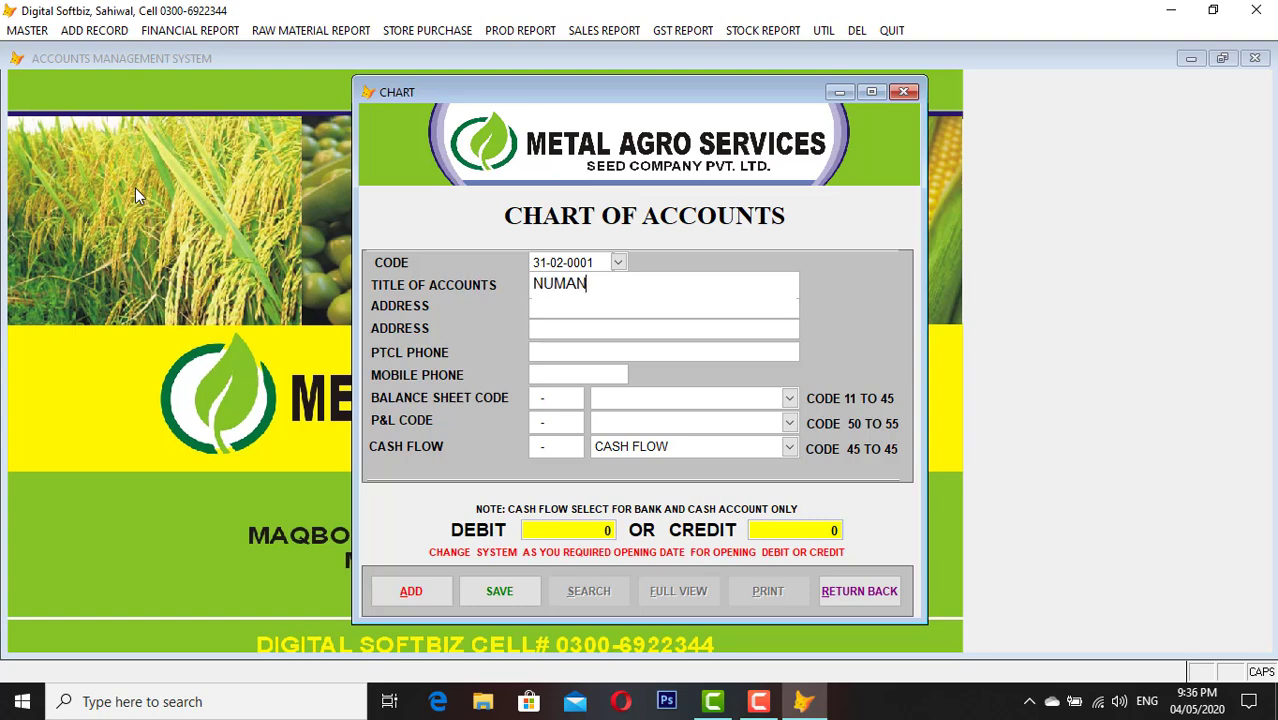
pyautogui.press('Return')
pyautogui.press('Return')
pyautogui.press('Return')
# Assign SUPPLIER PAYABLE as the balance sheet code, clear the cash flow entry, save the account, and close the form
pyautogui.click(792, 397)
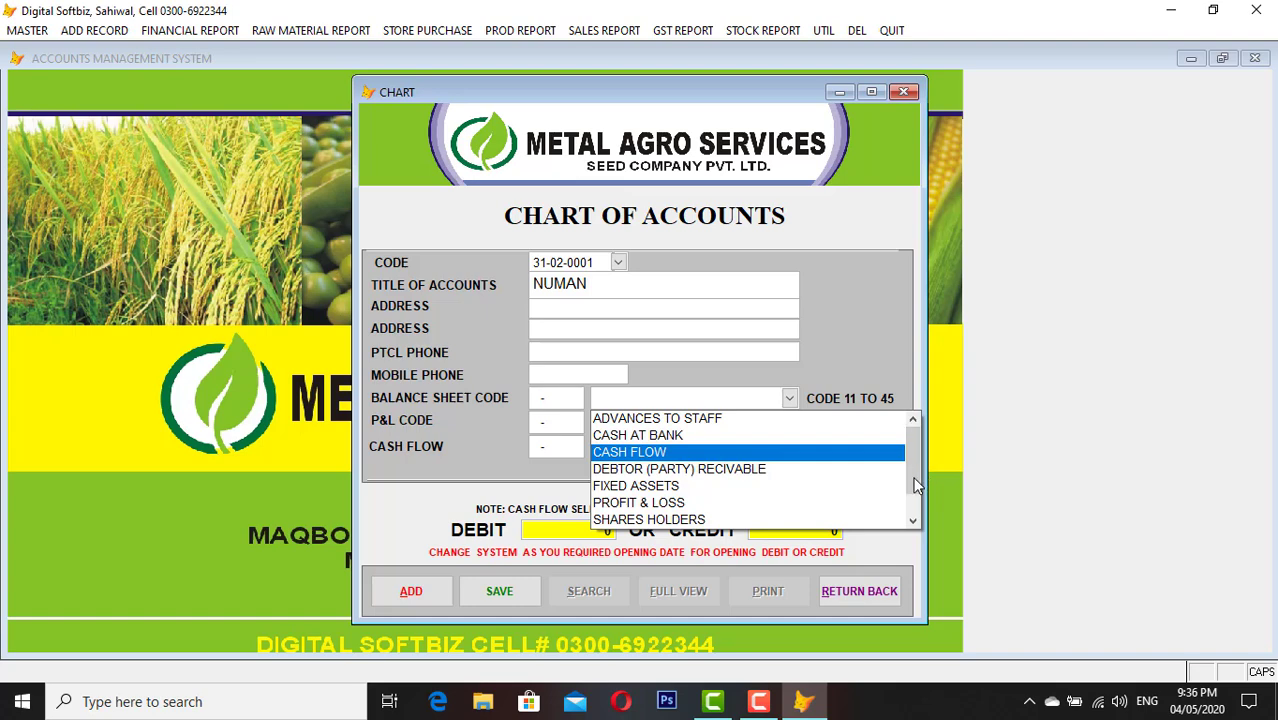
pyautogui.scroll(-1, 870, 500)
pyautogui.click(857, 522)
pyautogui.press('Return')
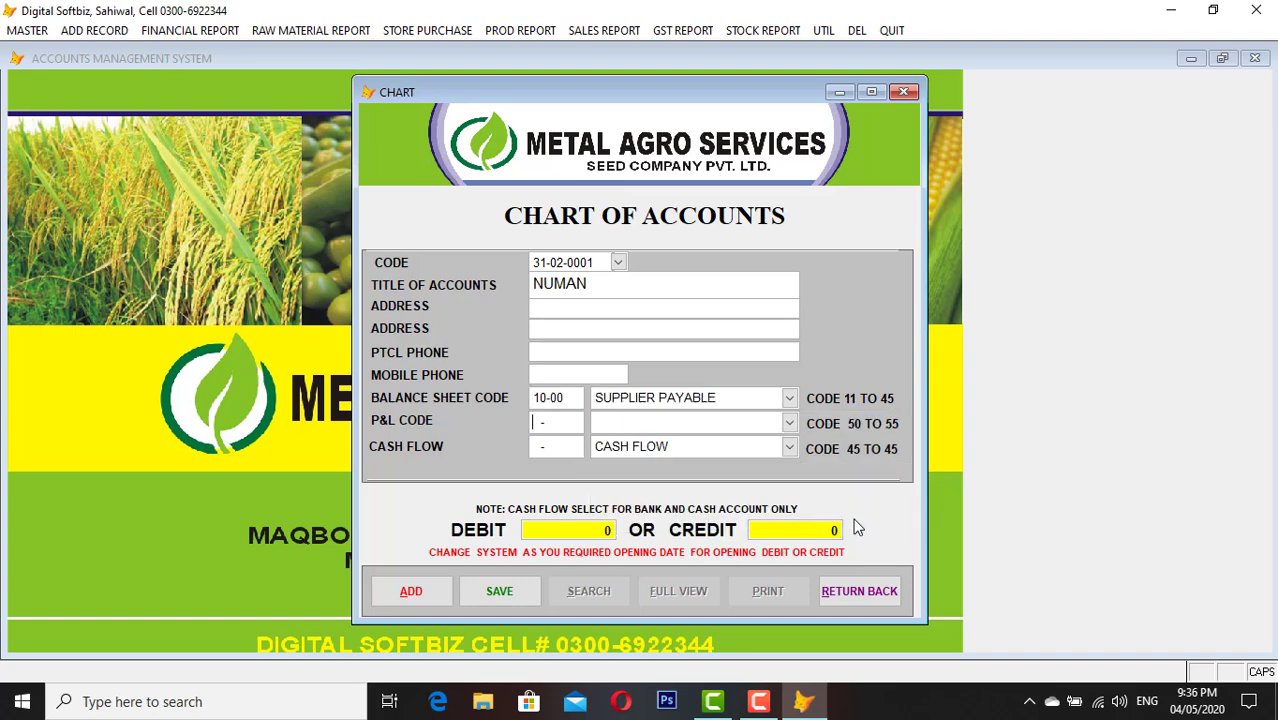
pyautogui.hotkey('shift', 'End')
pyautogui.press('Delete')
pyautogui.press('Return')
pyautogui.press('Return')
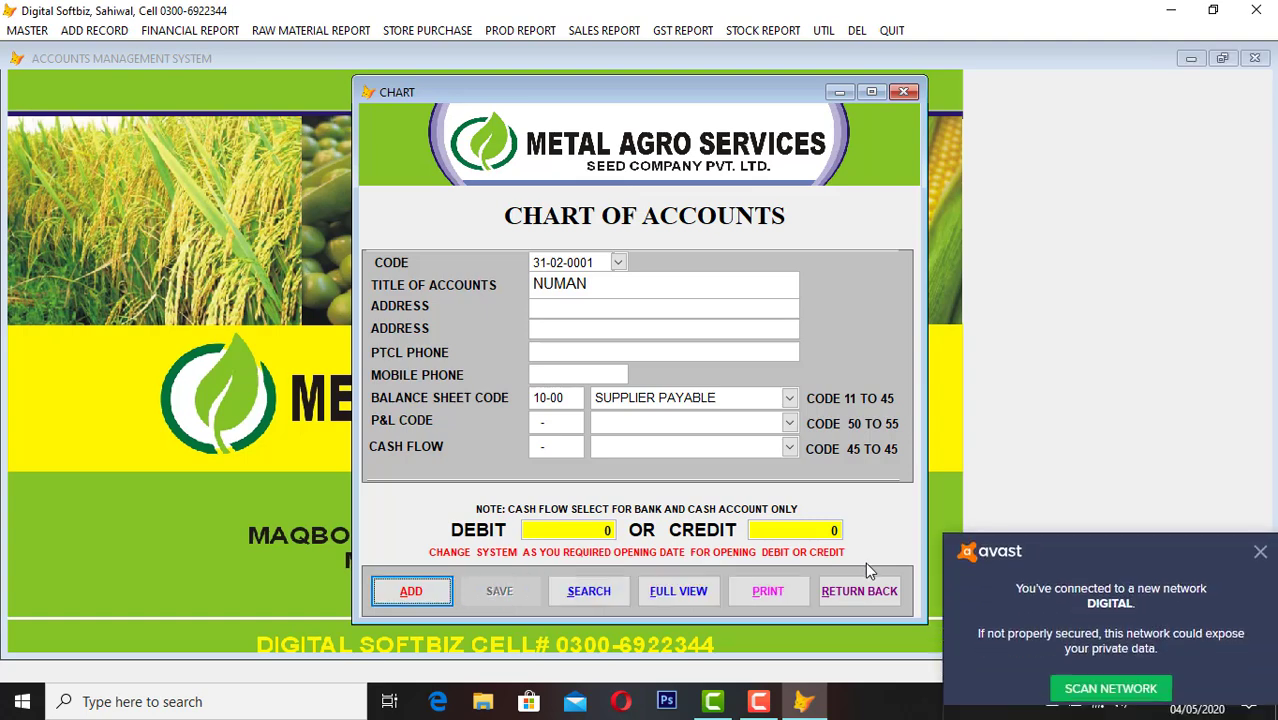
pyautogui.click(877, 590)
pyautogui.click(1260, 511)
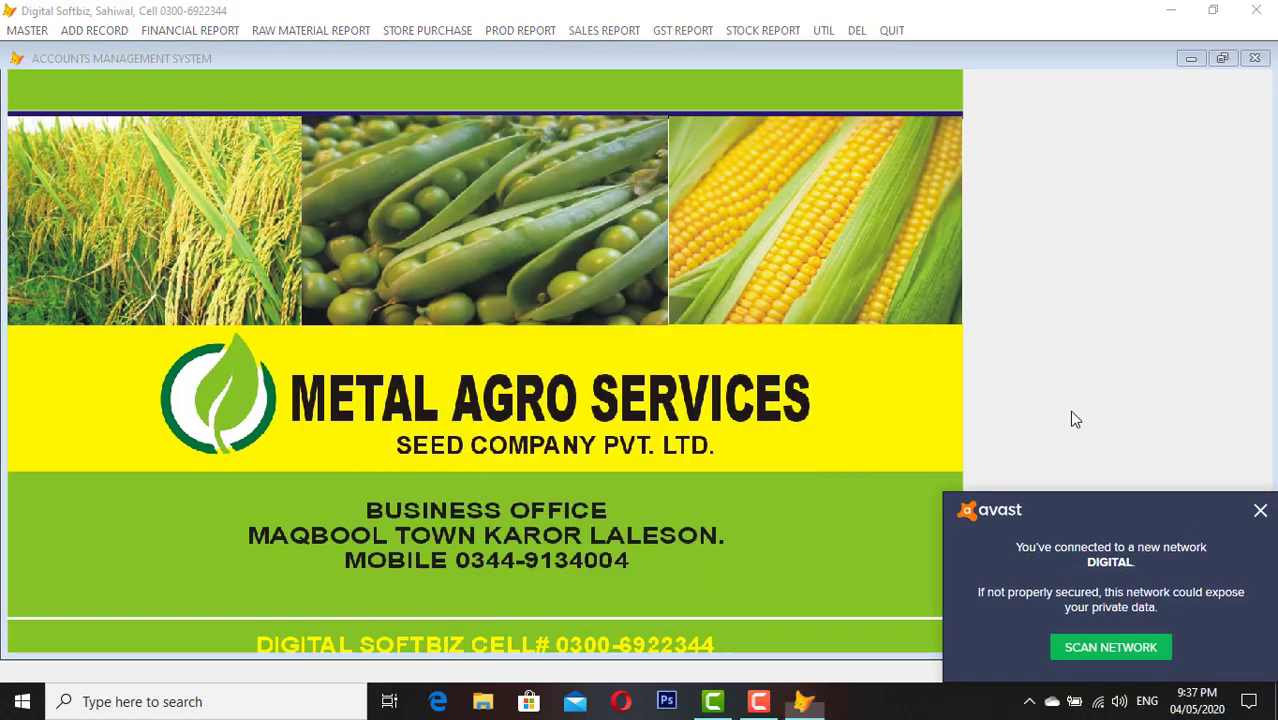
# Preview the in-hand stock report on screen for the preset category ranges and close it
pyautogui.click(122, 31)
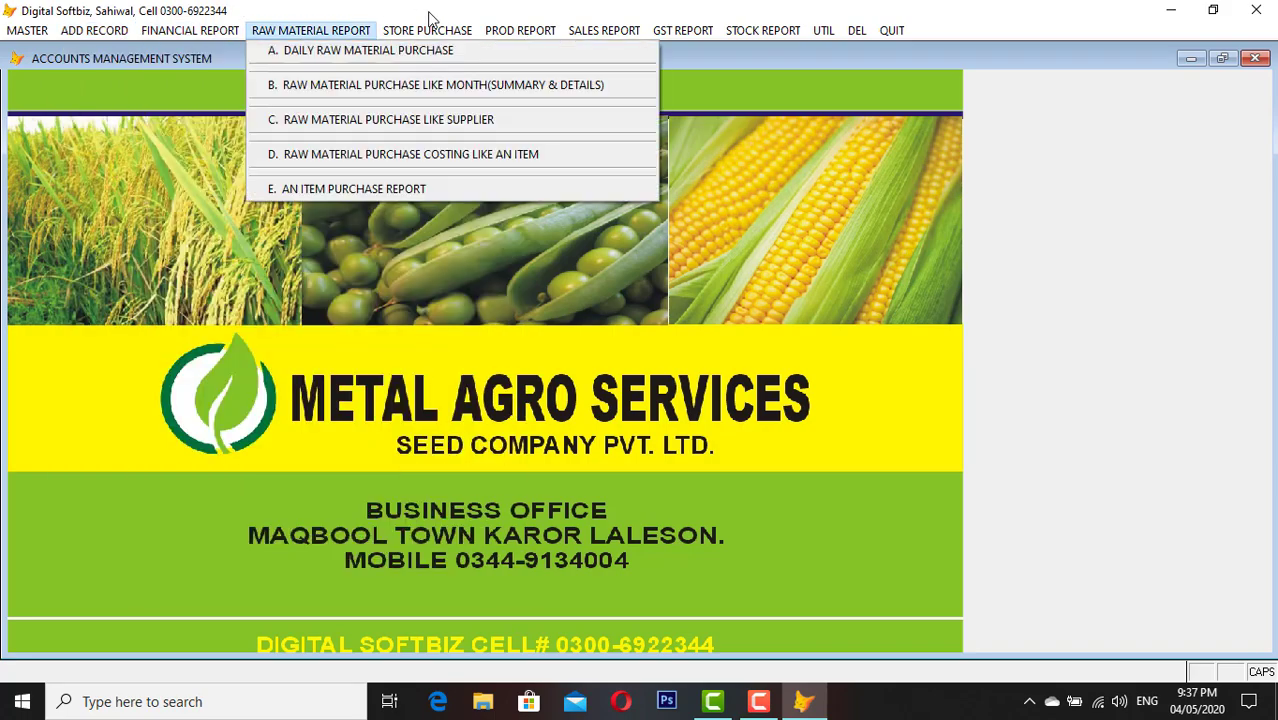
pyautogui.moveTo(743, 35)
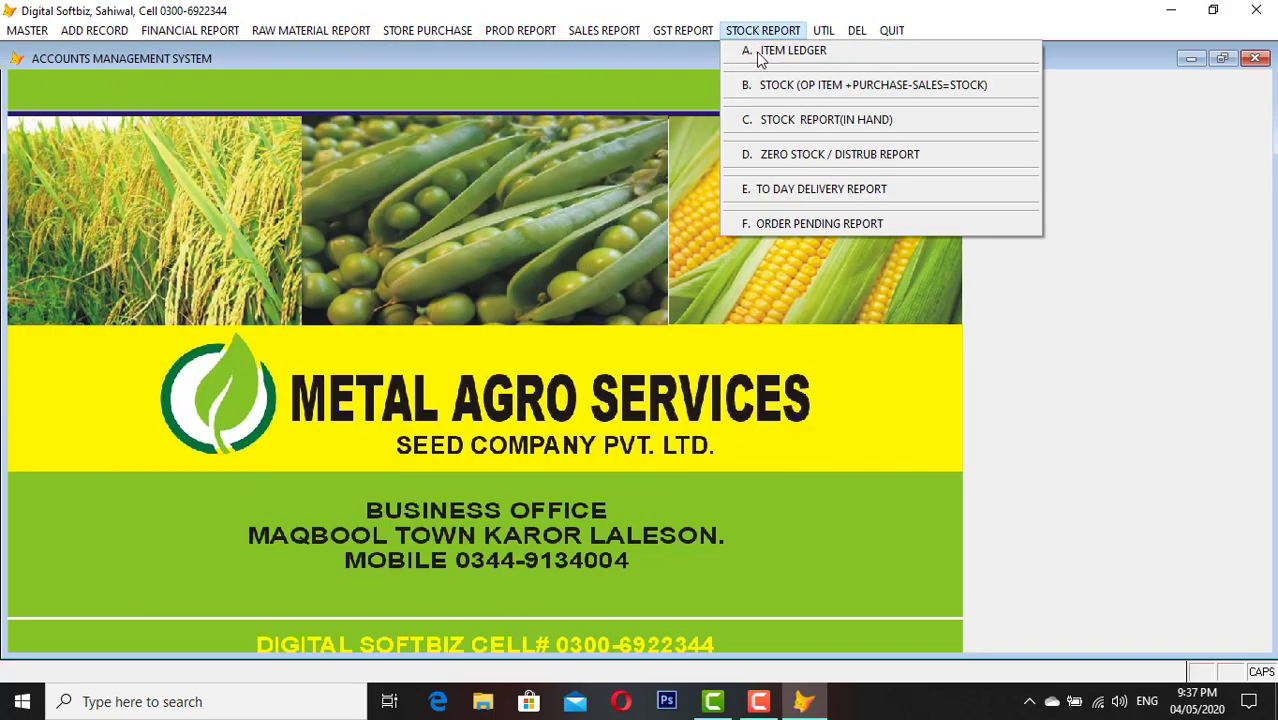
pyautogui.click(816, 120)
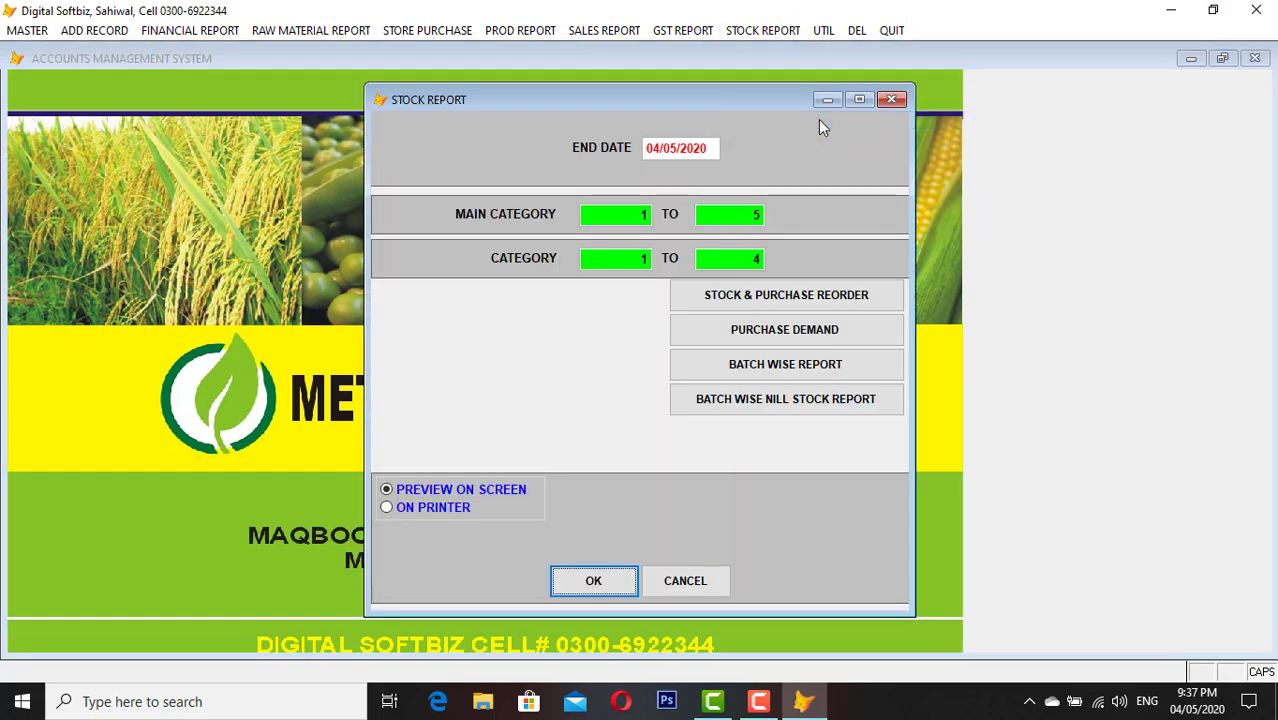
pyautogui.click(613, 583)
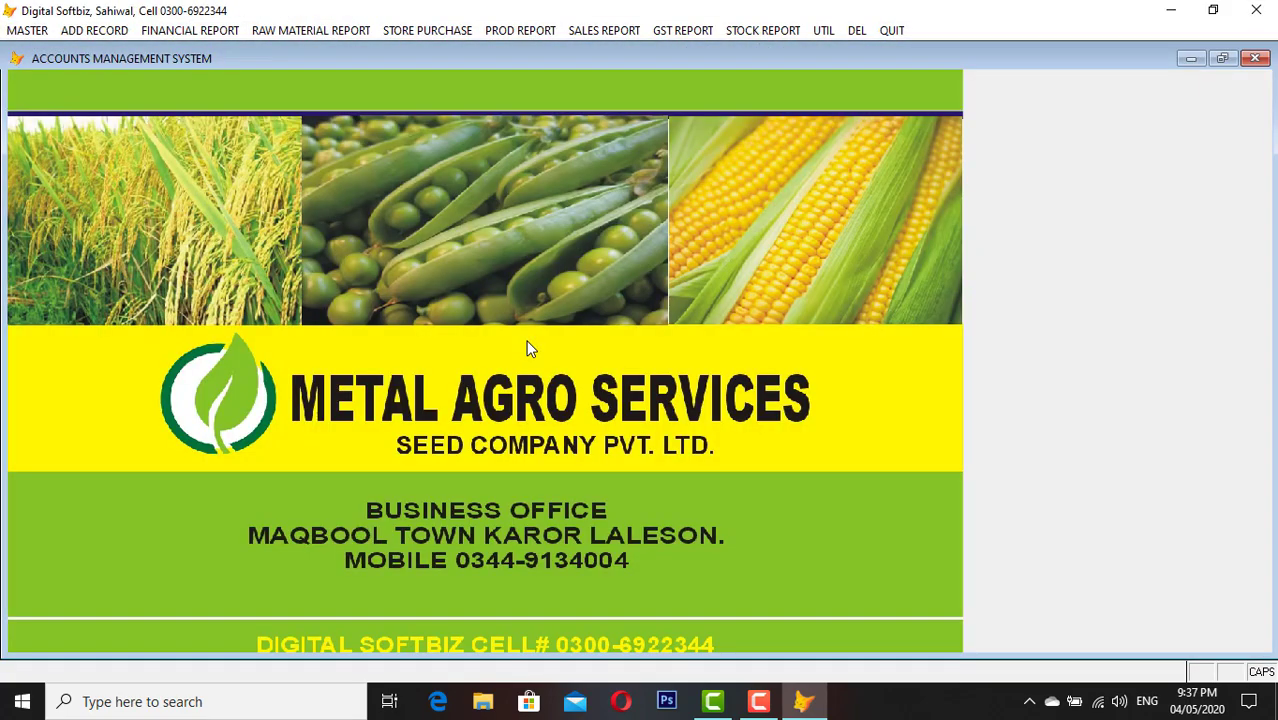
# Open a raw material purchase invoice and select SYGENTA as the party
pyautogui.click(100, 30)
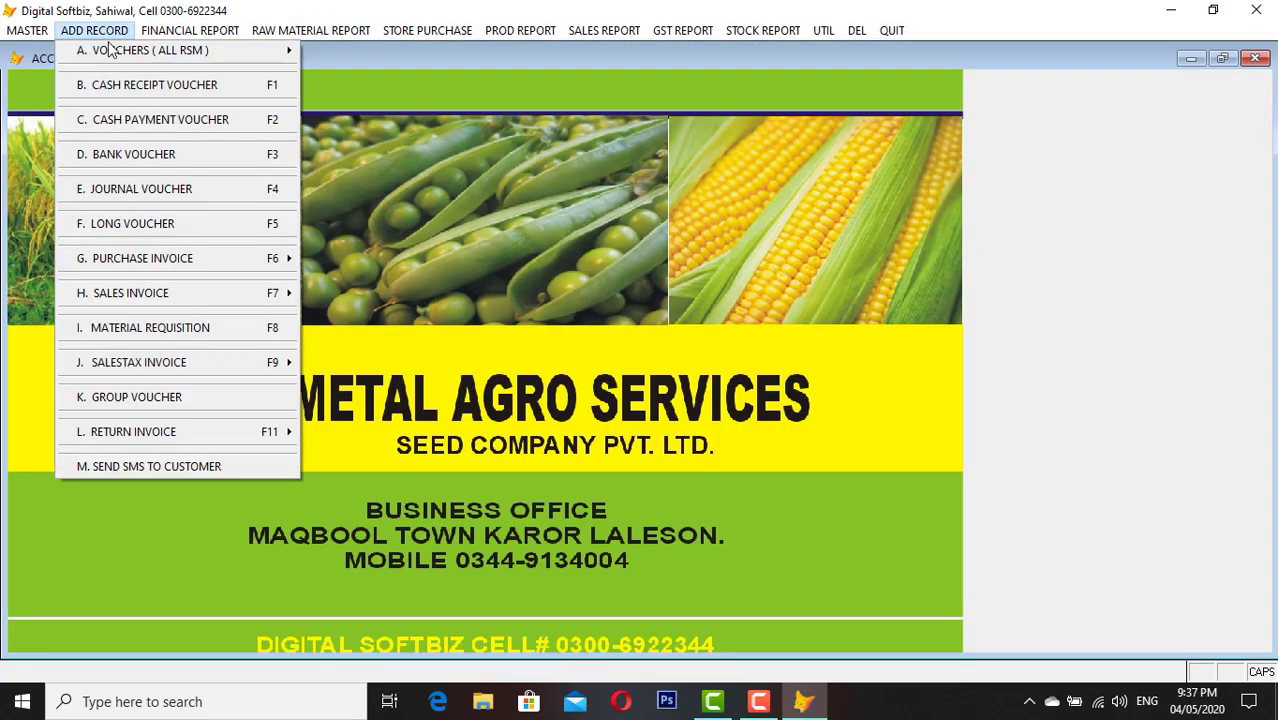
pyautogui.moveTo(165, 262)
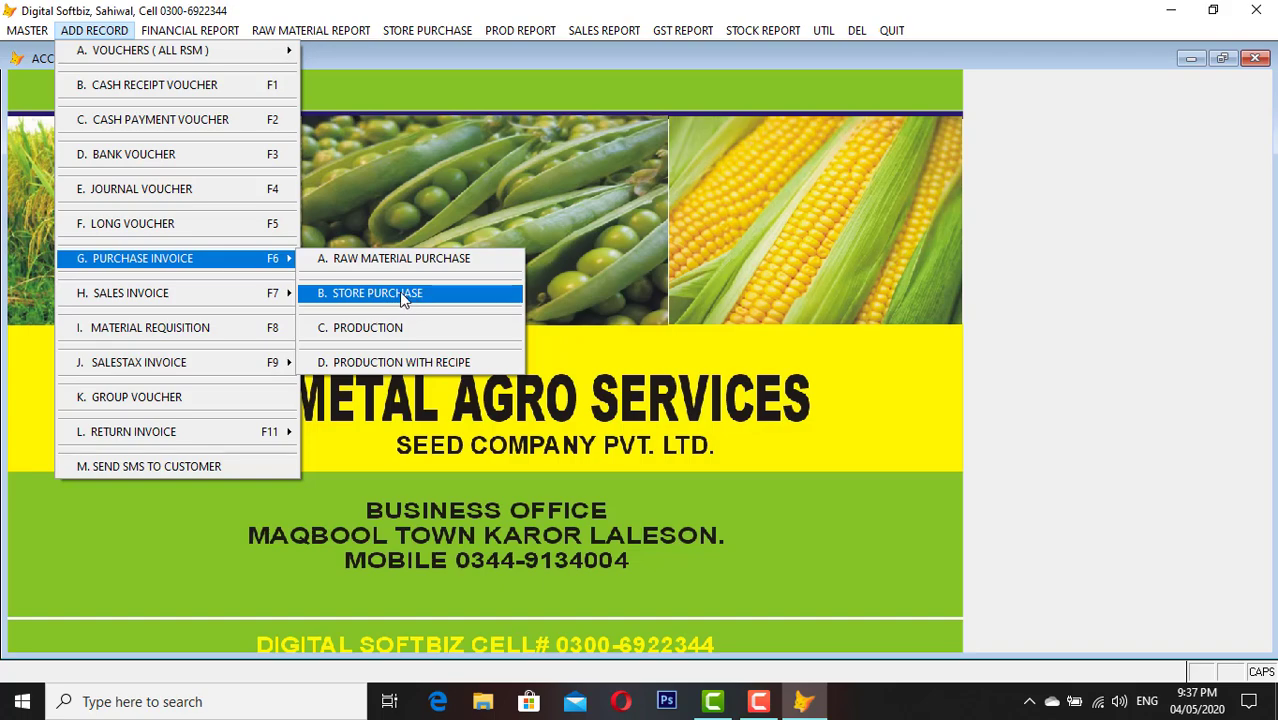
pyautogui.click(418, 259)
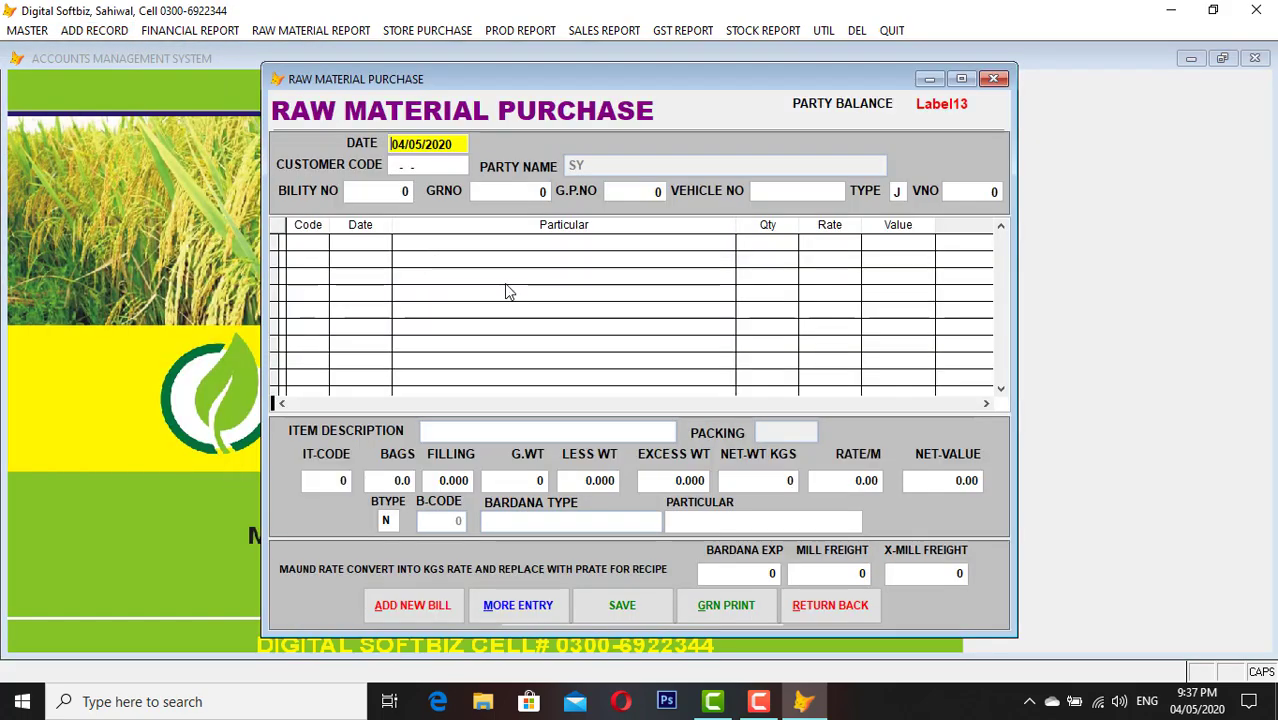
pyautogui.press('Return')
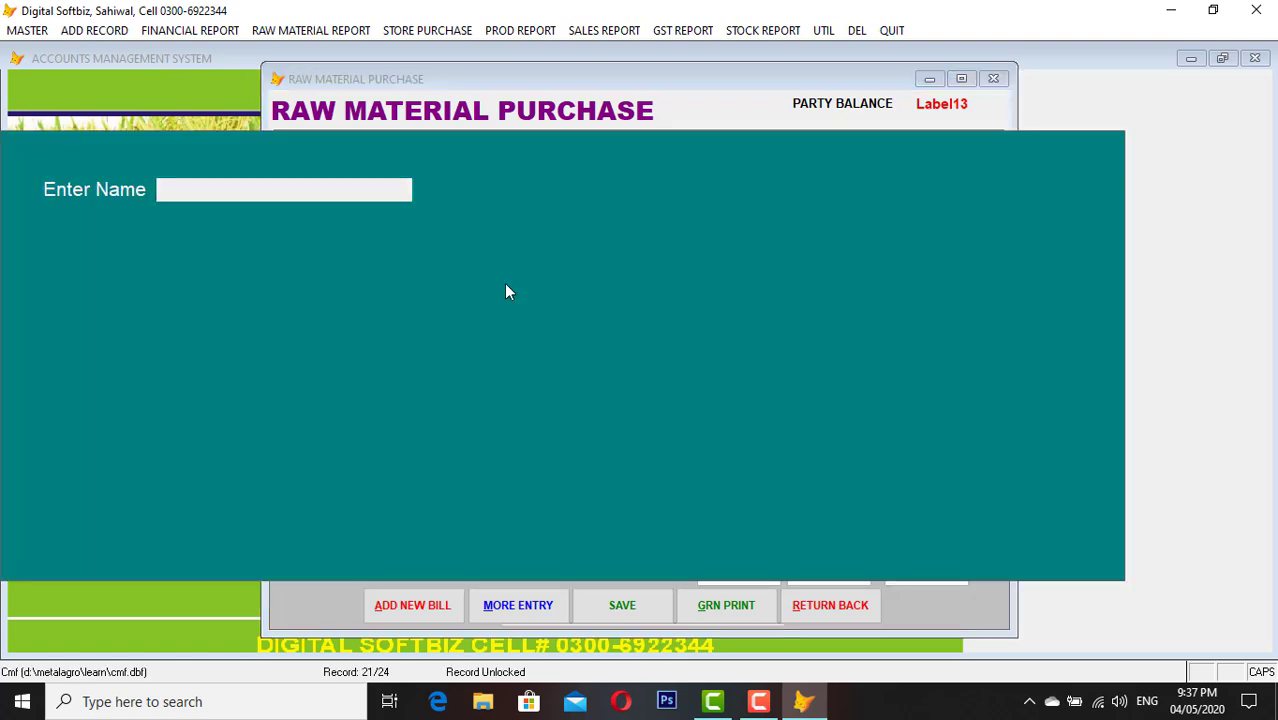
pyautogui.write('SY')
pyautogui.press('Return')
pyautogui.press('Return')
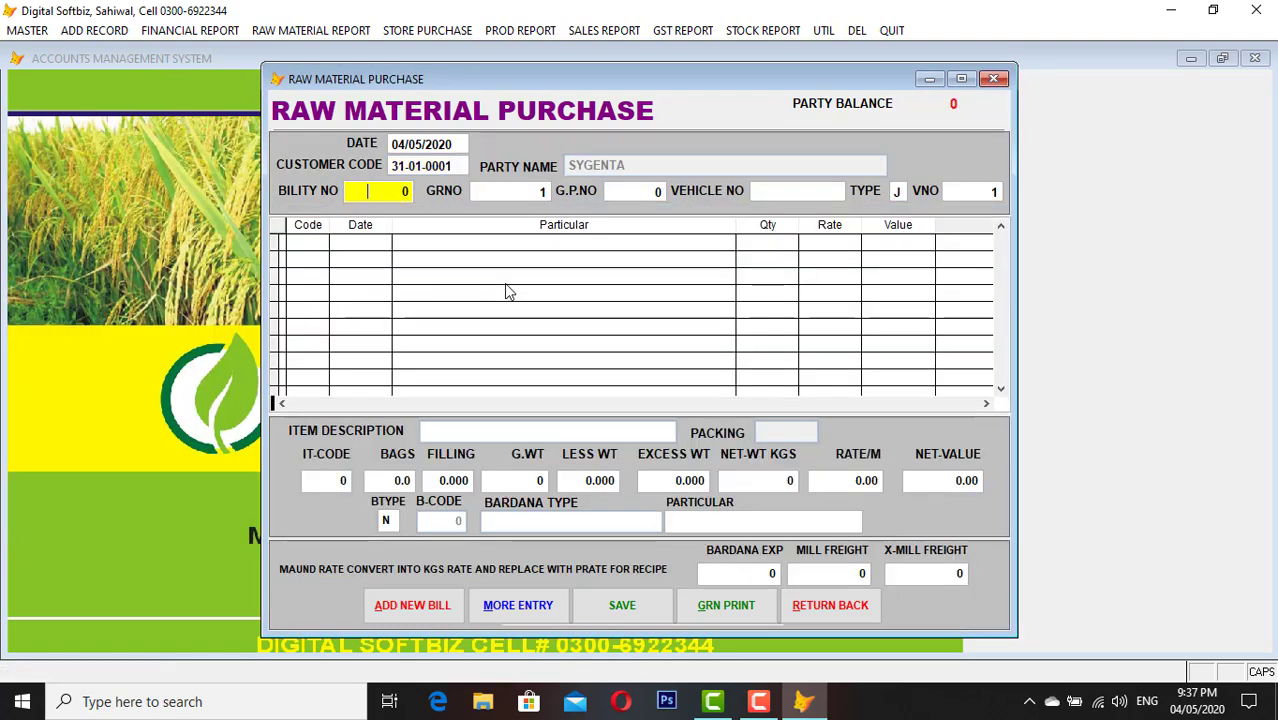
# Fill in the purchase header with bility number 111, gate pass number 23, and vehicle number 5464, accepting the remaining defaults
pyautogui.write('111')
pyautogui.press('Return')
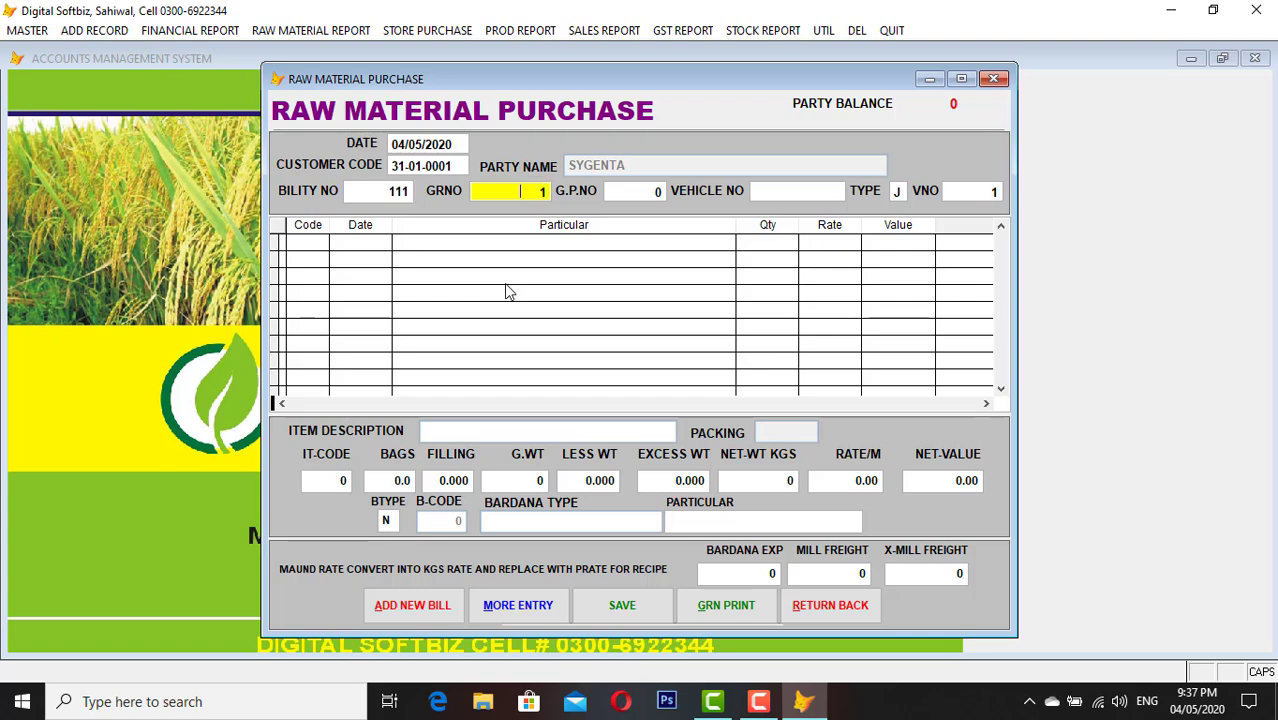
pyautogui.press('Return')
pyautogui.write('23')
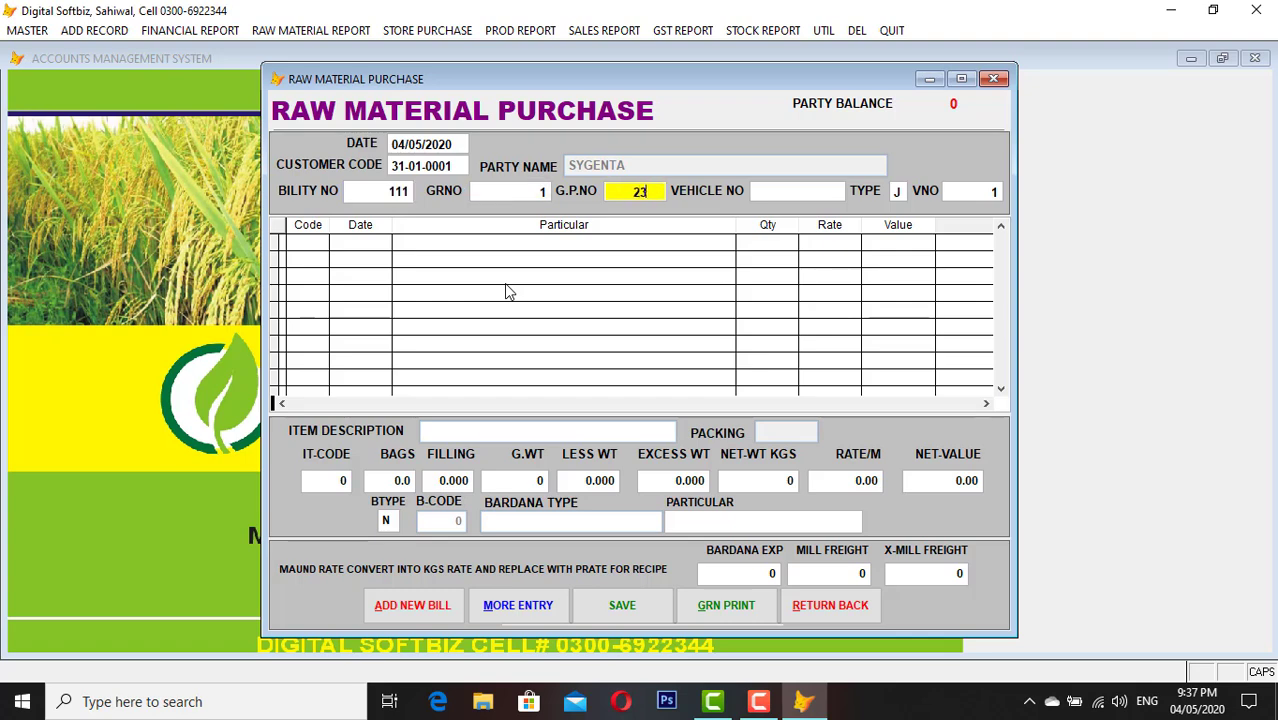
pyautogui.press('Return')
pyautogui.write('5464')
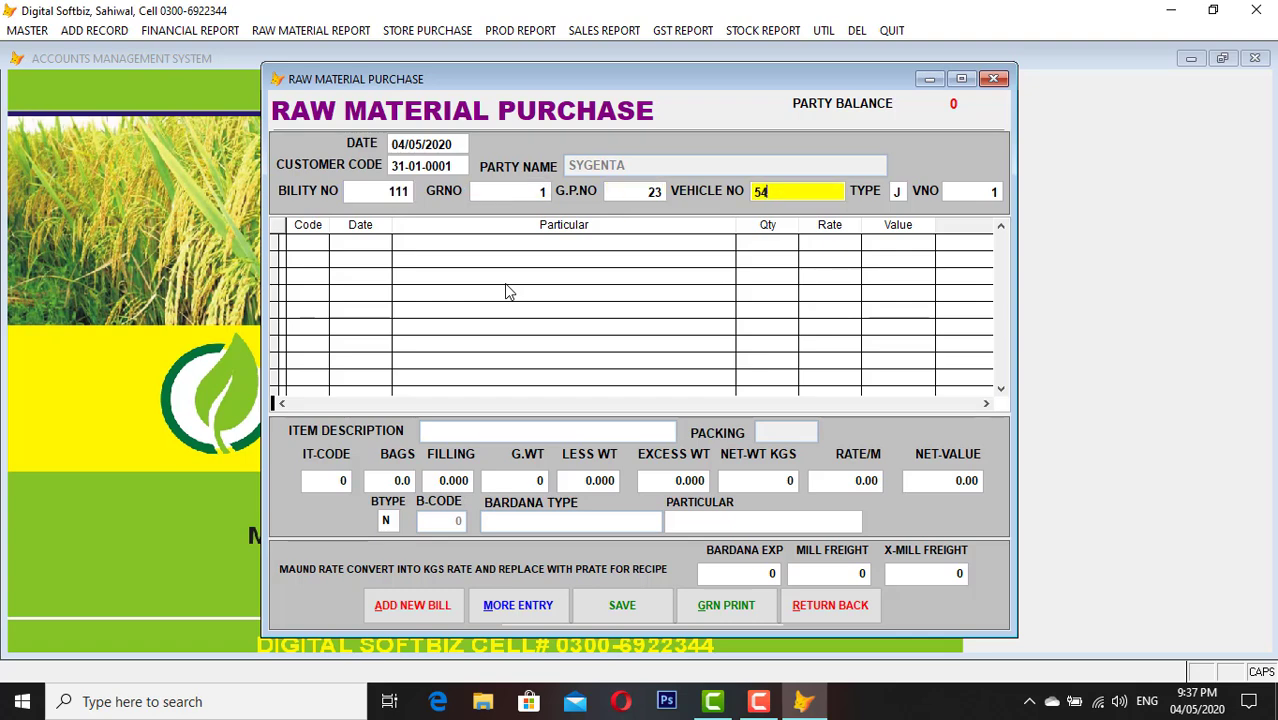
pyautogui.press('Return')
pyautogui.press('Return')
pyautogui.press('Return')
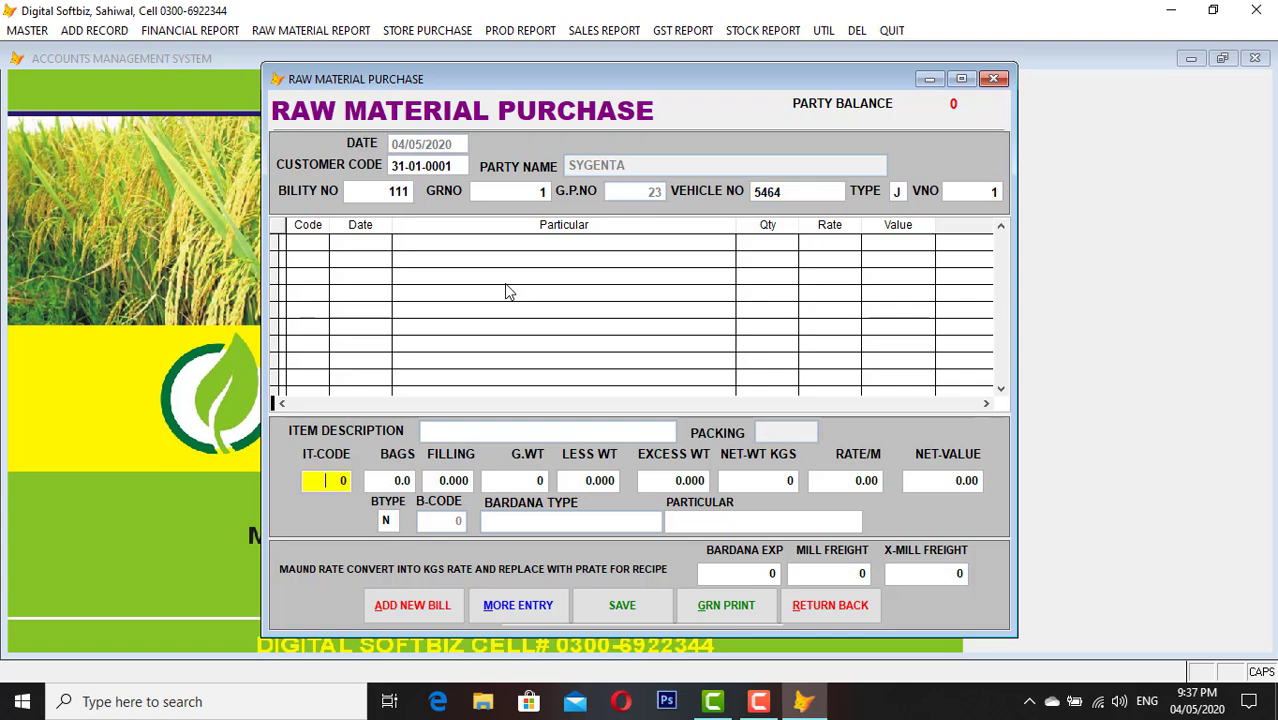
# Look up BARDANA as the purchase item and accept its particulars
pyautogui.press('Return')
pyautogui.write('BA')
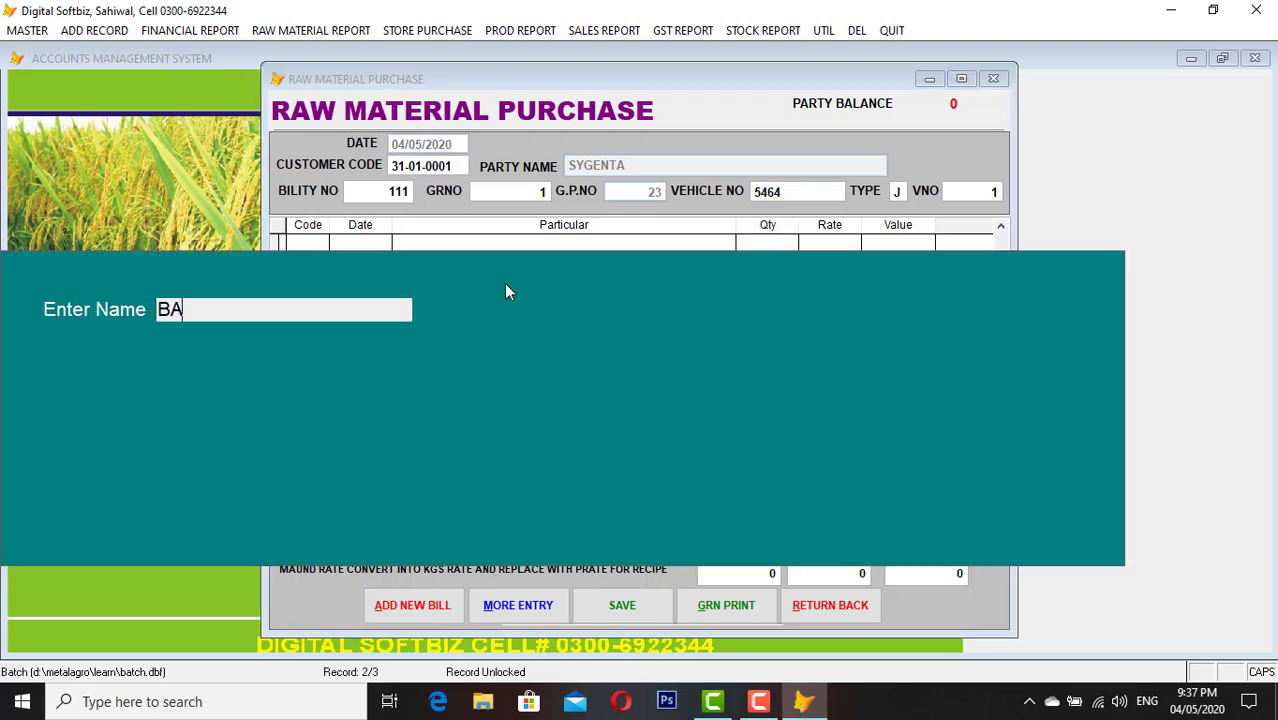
pyautogui.press('Return')
pyautogui.press('Return')
pyautogui.press('Return')
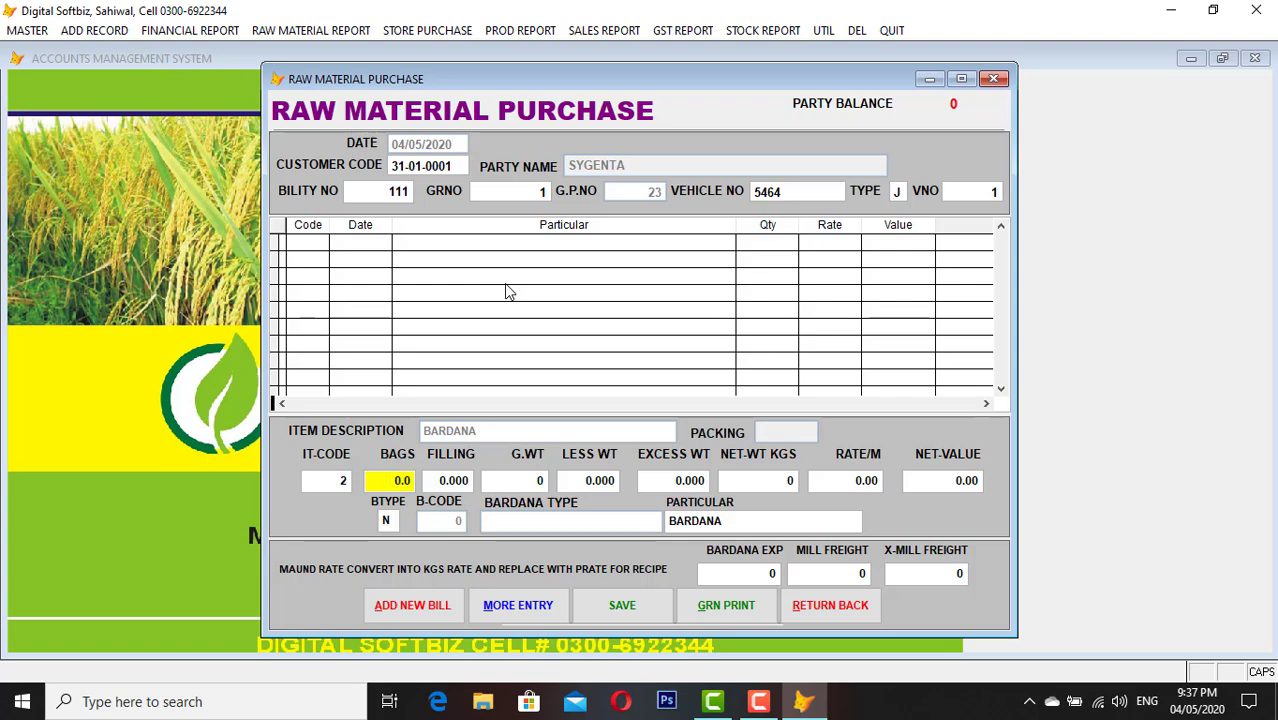
# Set the BARDANA line to 100 bags with a filling of 40 and accept the calculated gross weight
pyautogui.write('1')
pyautogui.press('Return')
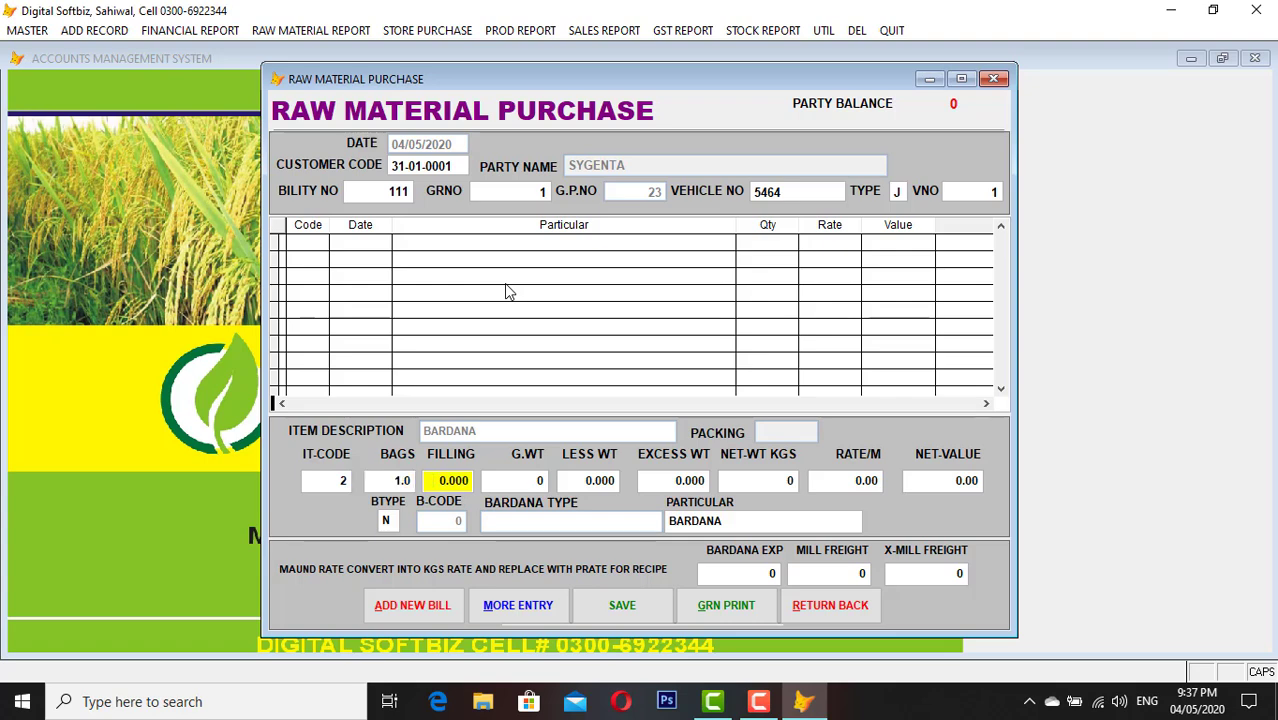
pyautogui.write('40')
pyautogui.press('Return')
pyautogui.press('Up')
pyautogui.press('Up')
pyautogui.write('100')
pyautogui.press('Return')
pyautogui.press('Return')
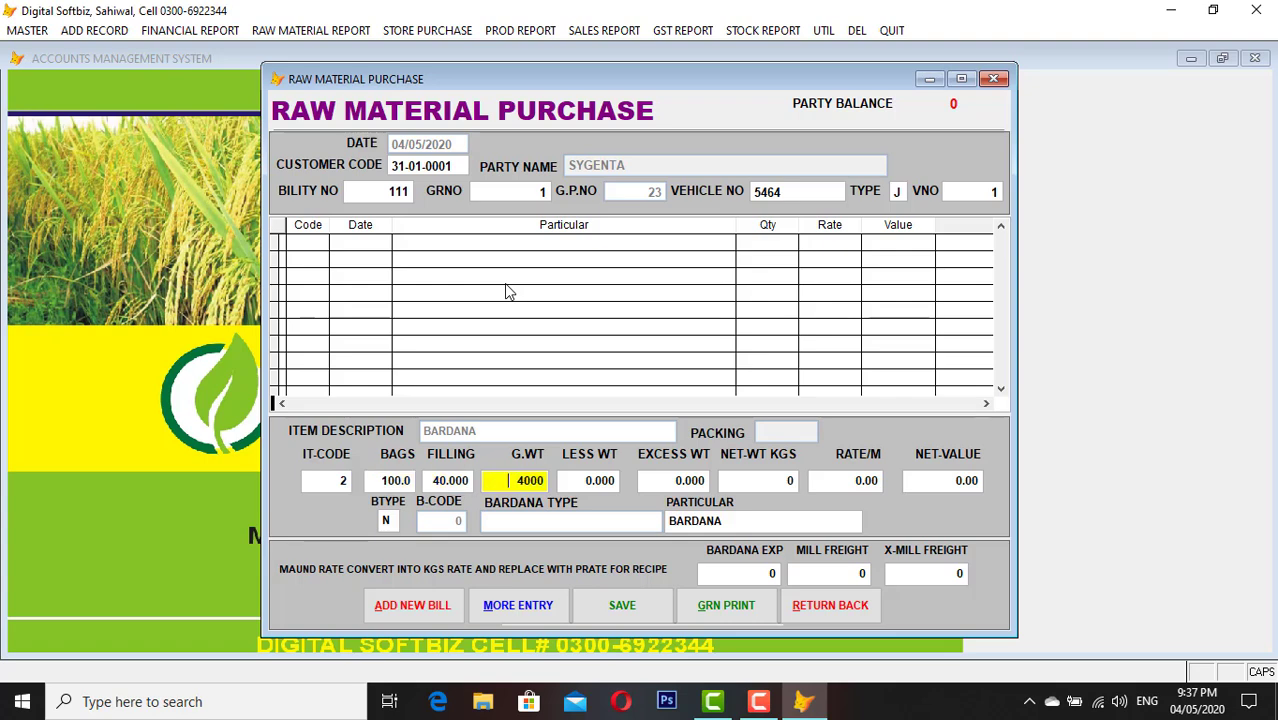
pyautogui.press('Return')
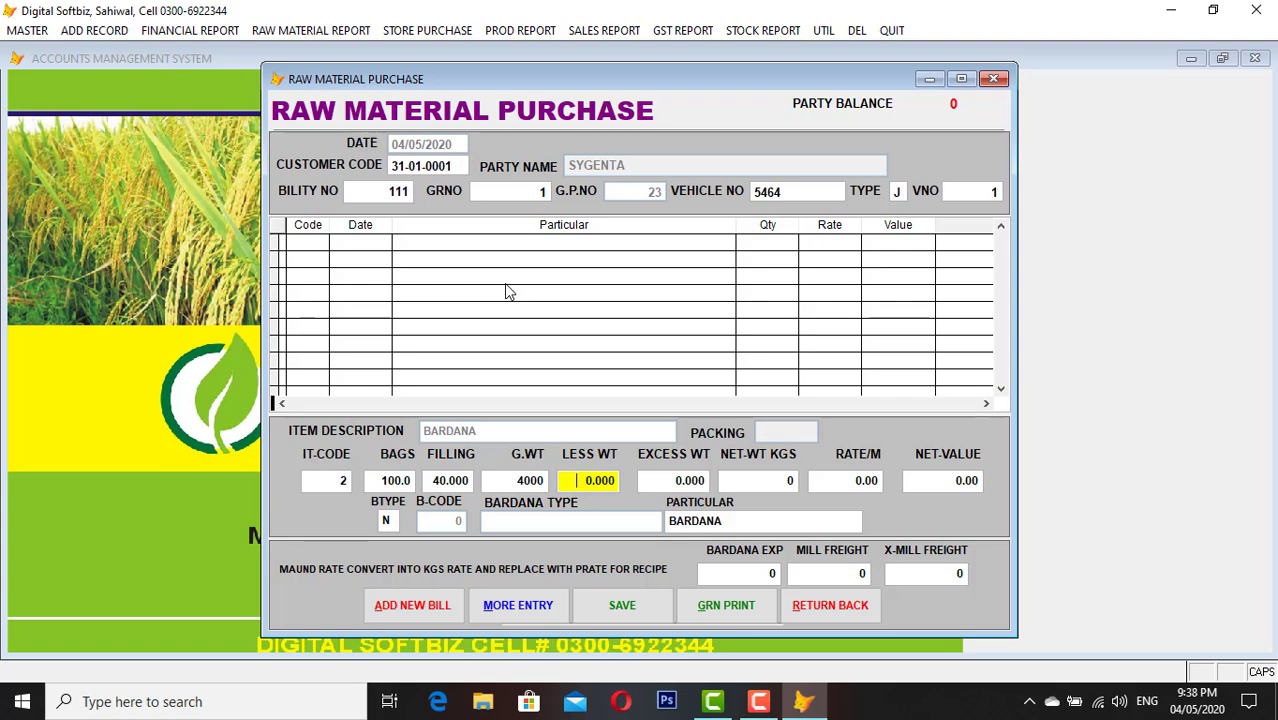
# Set the less weight to 100, keep the excess weight at zero, and enter a maund rate of 3,200
pyautogui.write('100')
pyautogui.write('0')
pyautogui.press('BackSpace')
pyautogui.press('Return')
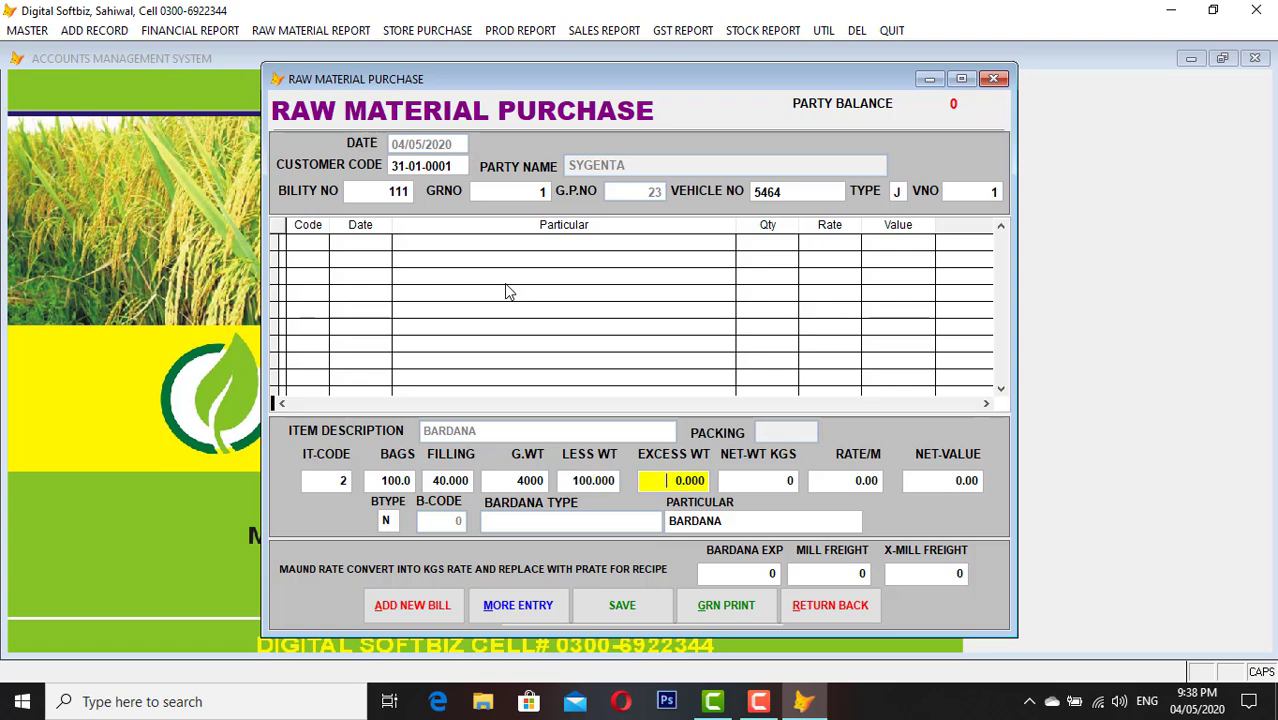
pyautogui.press('Return')
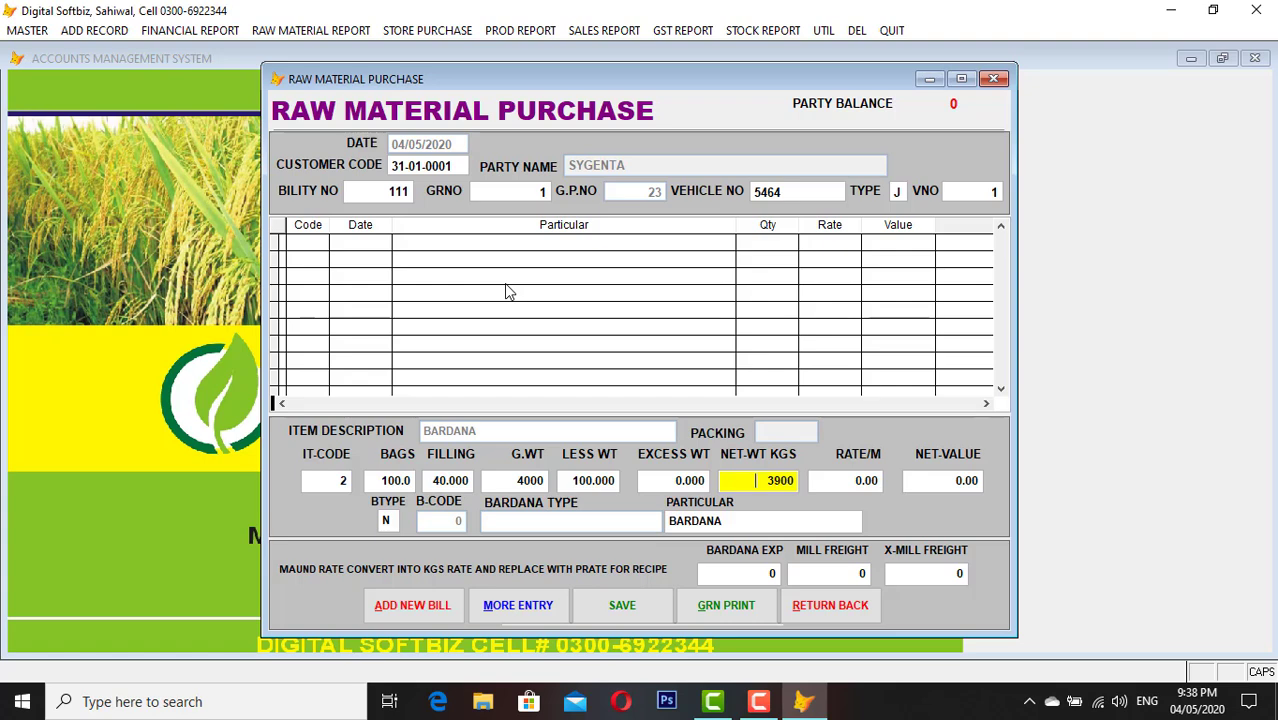
pyautogui.press('Return')
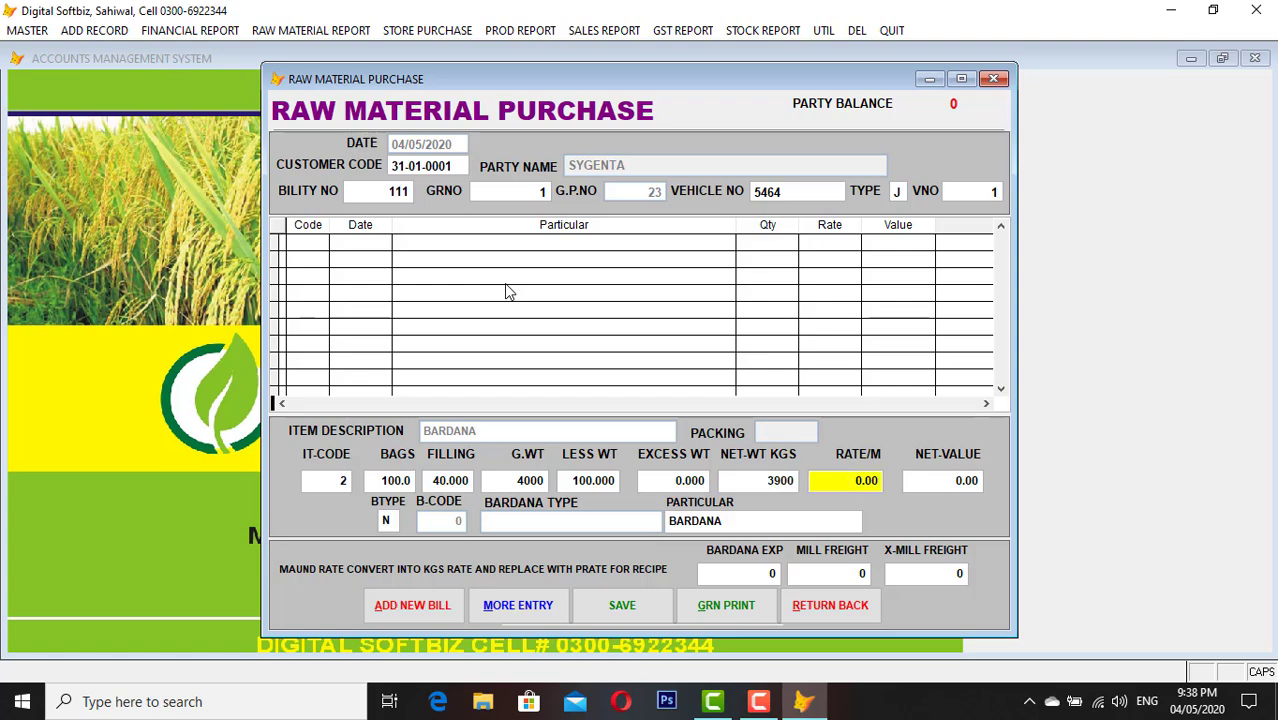
pyautogui.write('20.0')
pyautogui.press('Return')
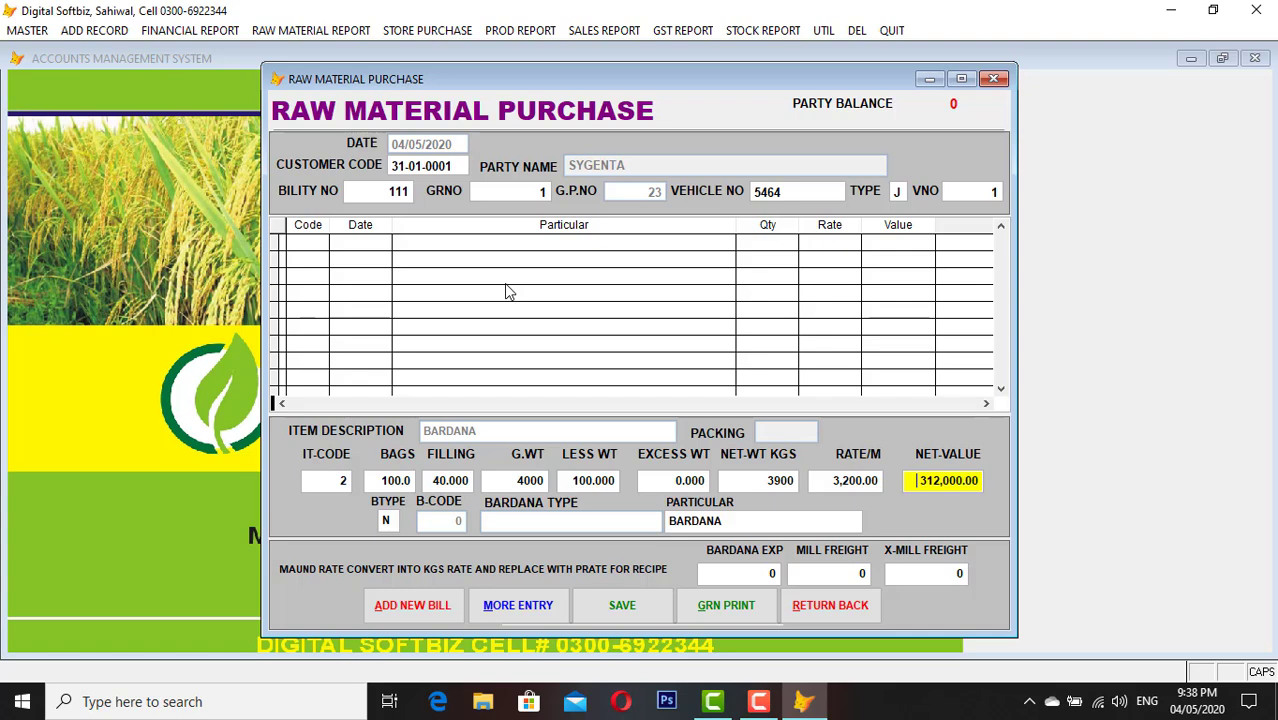
# Keep bardana type N with no bardana expense or mill freight, set the X-mill freight to 500, and save the purchase entry
pyautogui.press('Return')
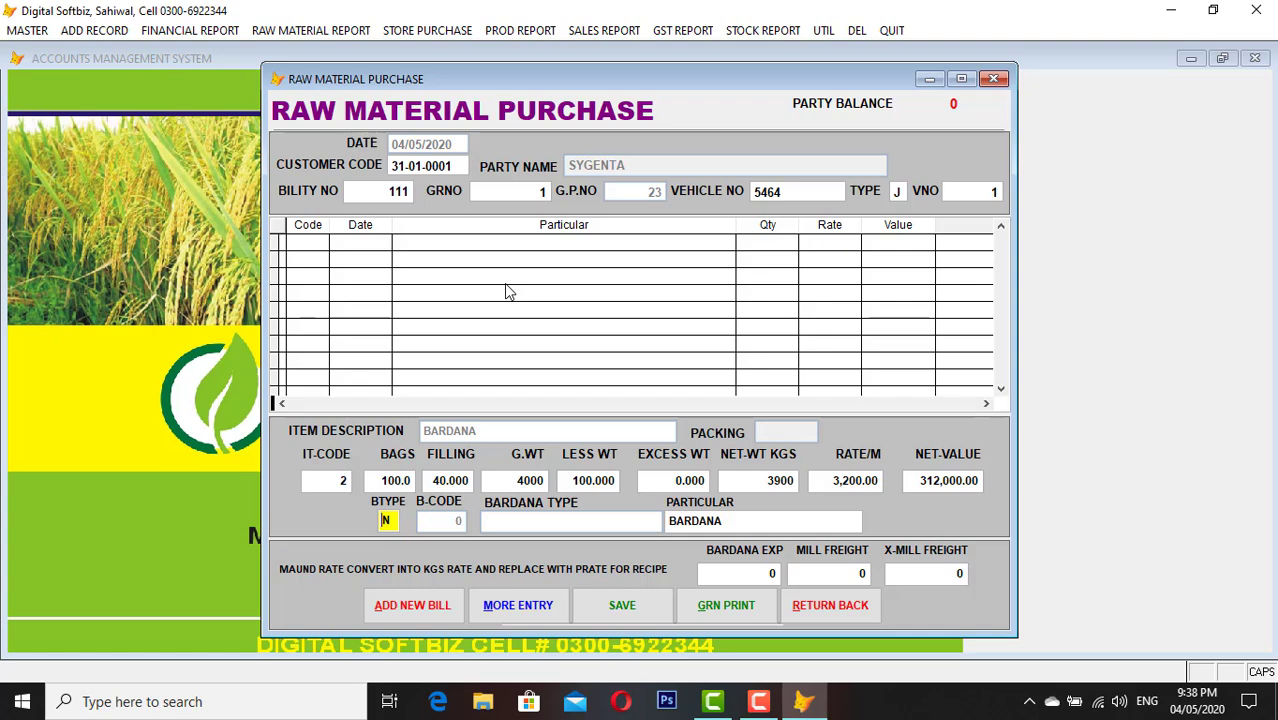
pyautogui.press('Return')
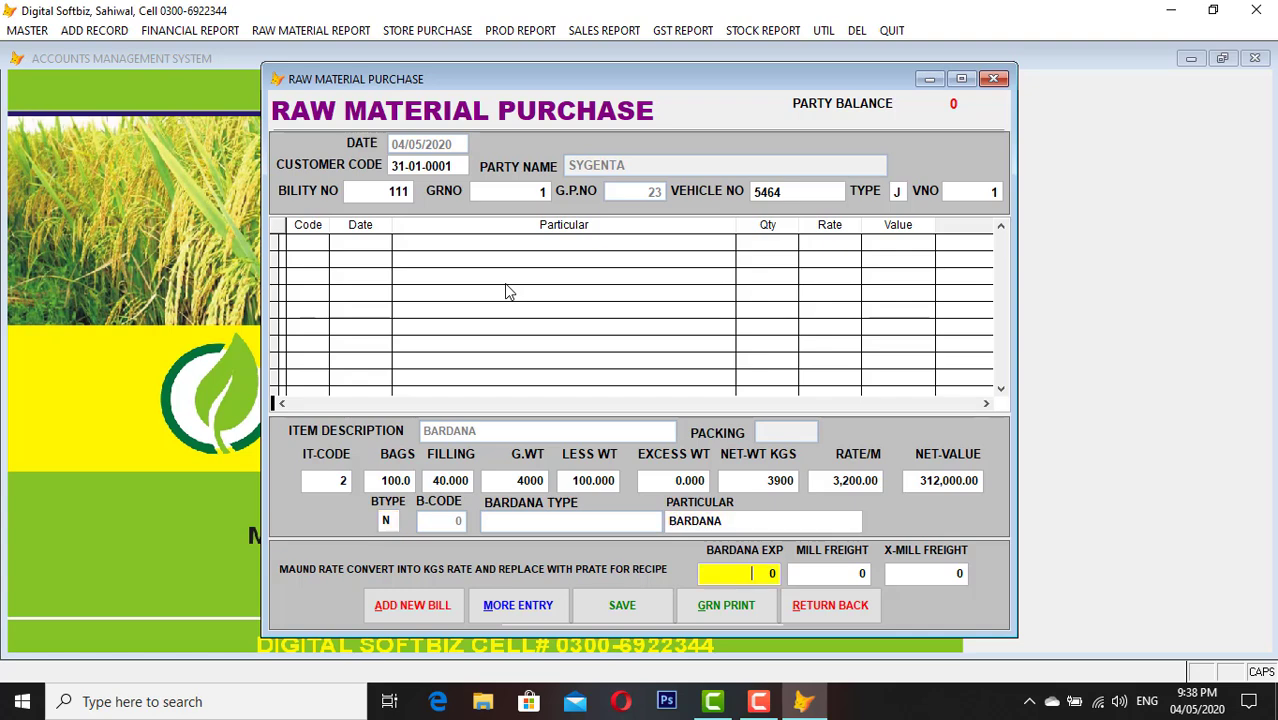
pyautogui.press('Return')
pyautogui.press('Return')
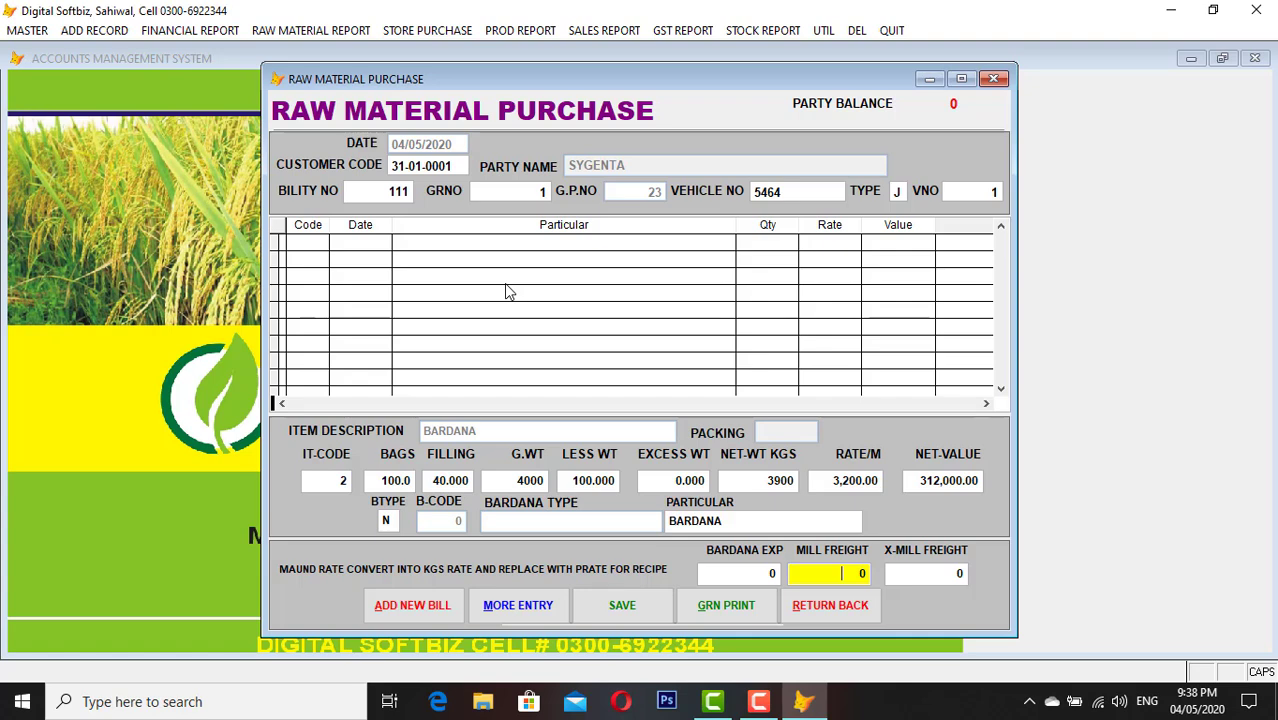
pyautogui.press('Return')
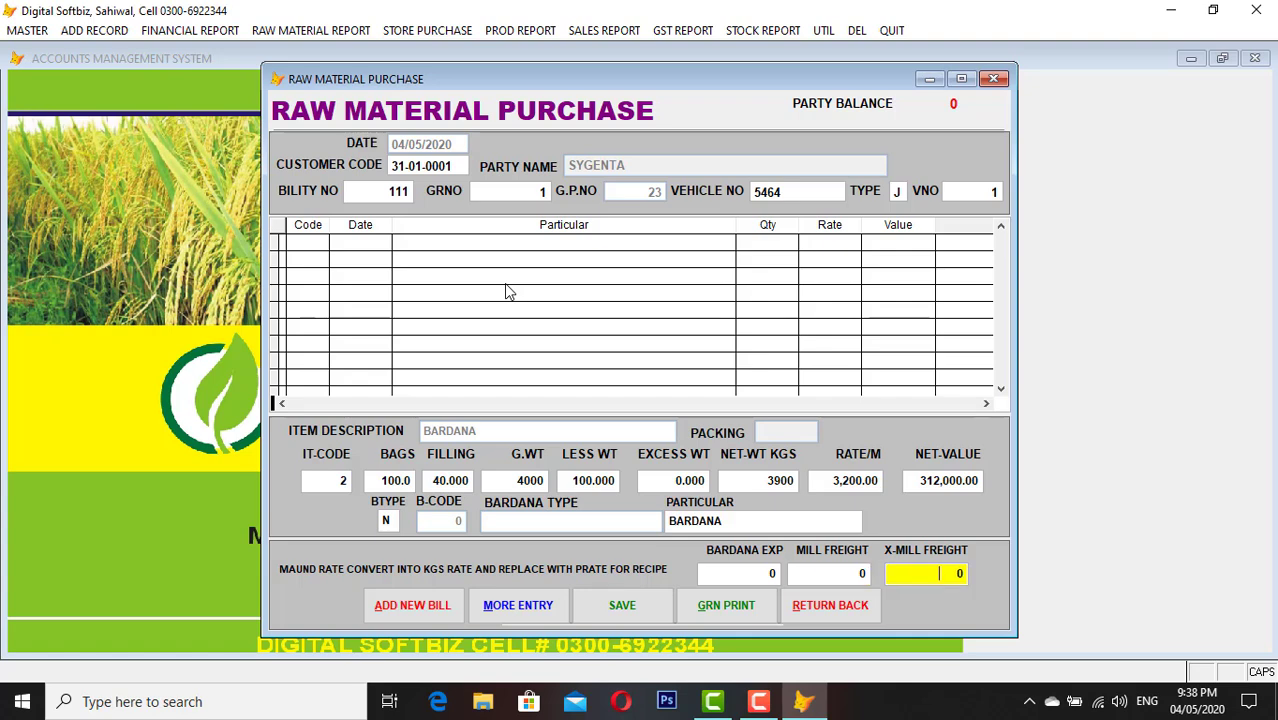
pyautogui.write('300')
pyautogui.press('BackSpace')
pyautogui.press('BackSpace')
pyautogui.press('BackSpace')
pyautogui.write('500')
pyautogui.press('Return')
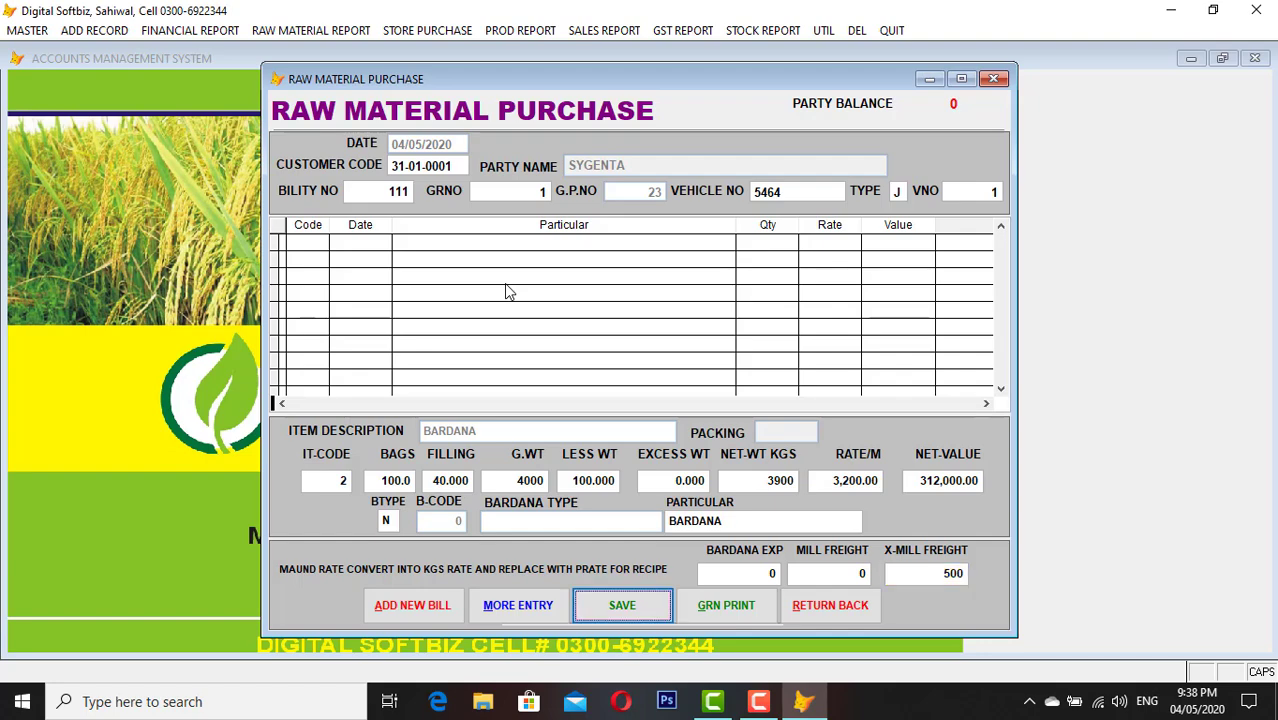
pyautogui.press('Return')
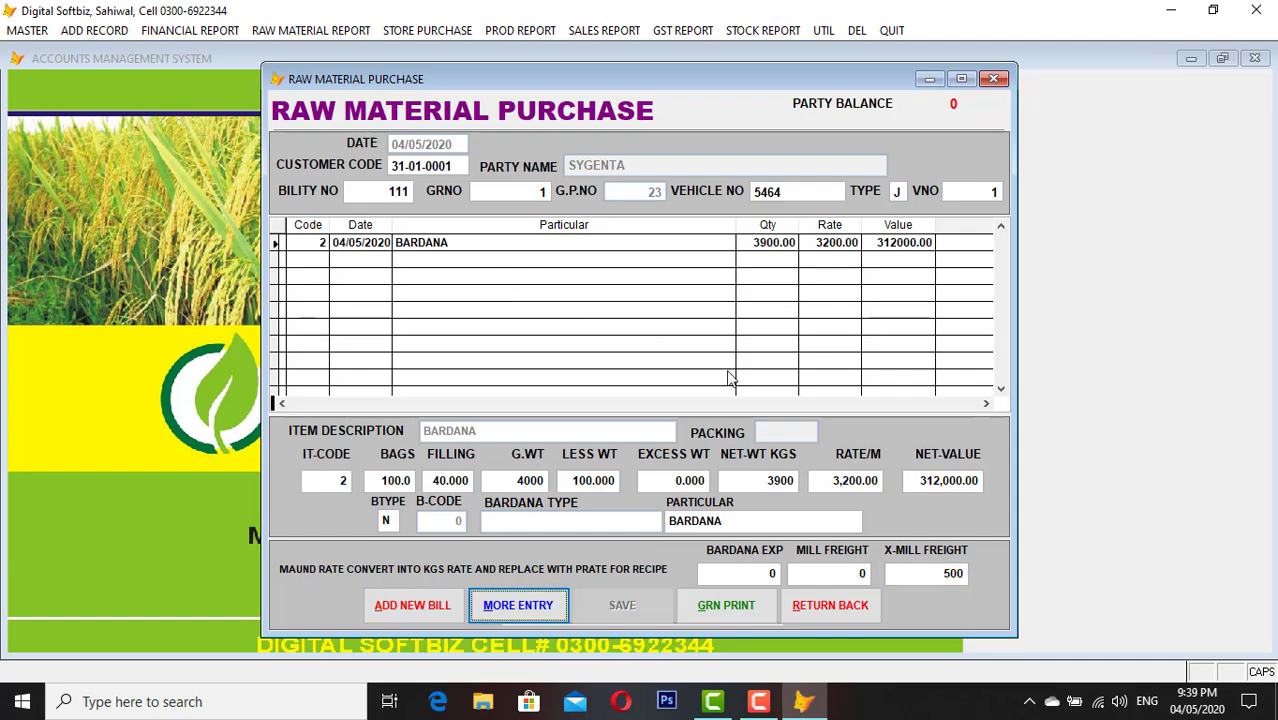
# Close the raw material purchase form and preview the in-hand stock report up to 04/05/2020 for main categories 1 to 5 and categories 1 to 4
pyautogui.click(855, 612)
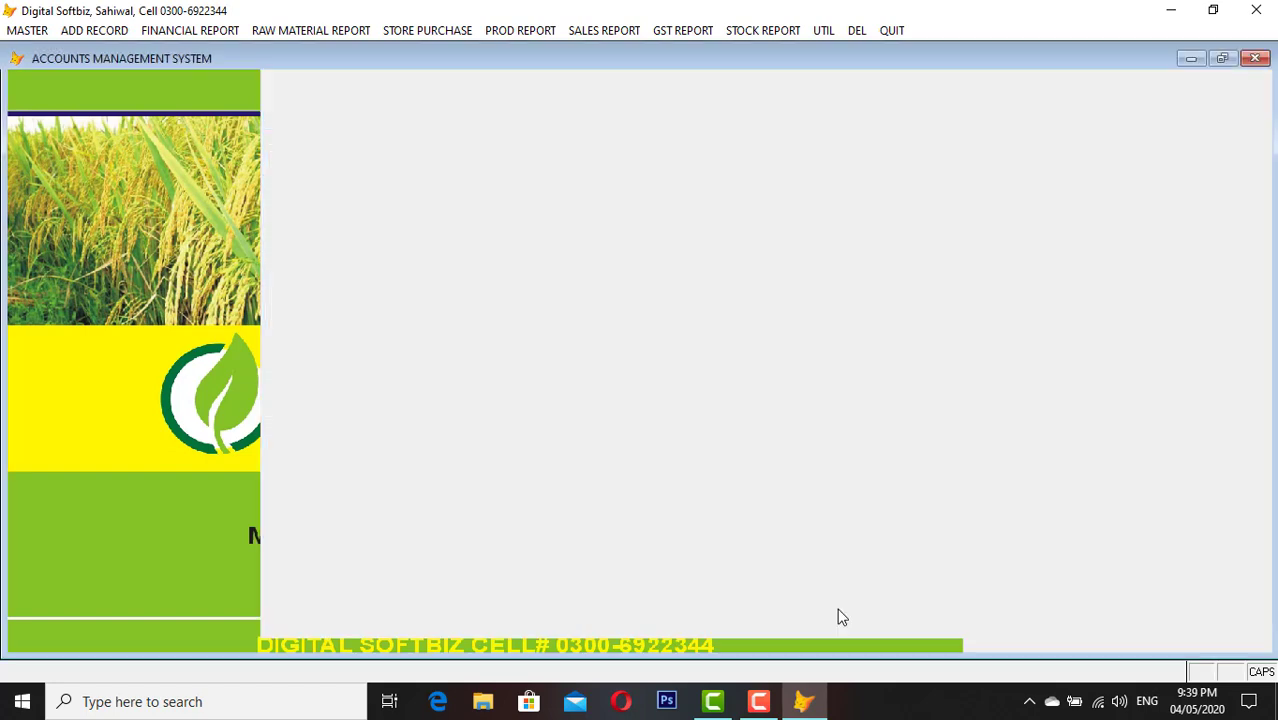
pyautogui.click(801, 33)
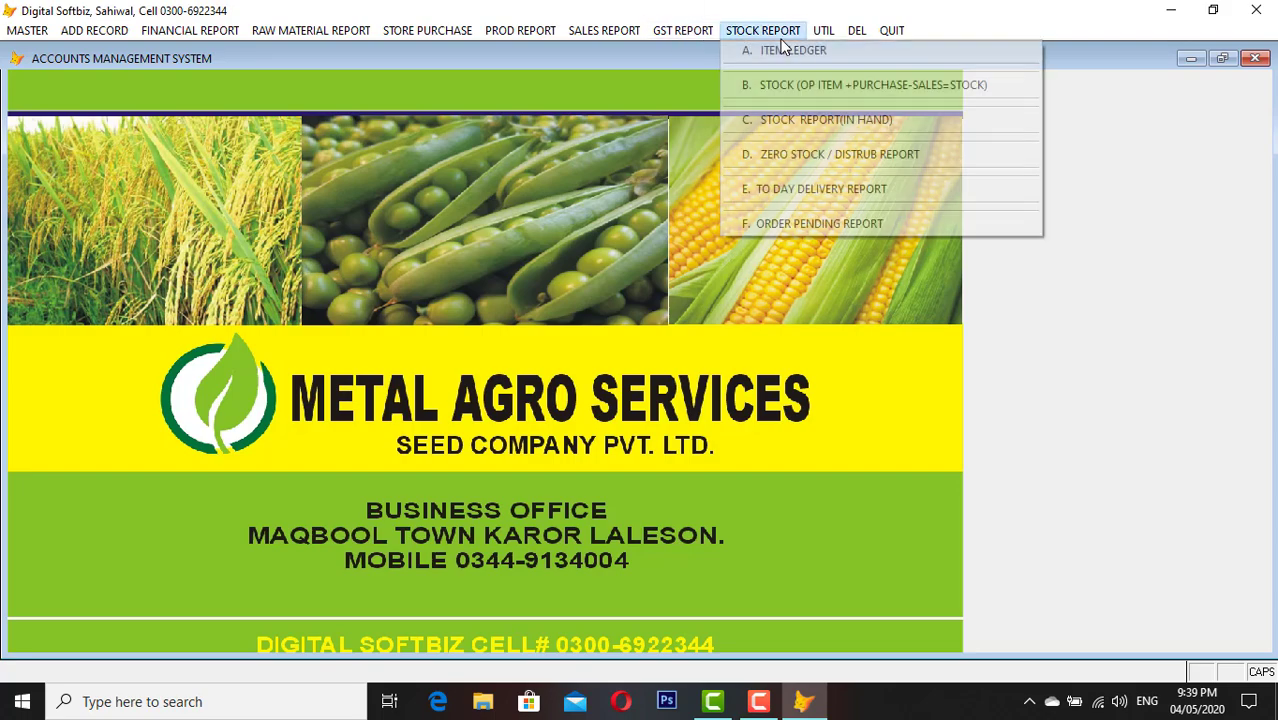
pyautogui.click(845, 122)
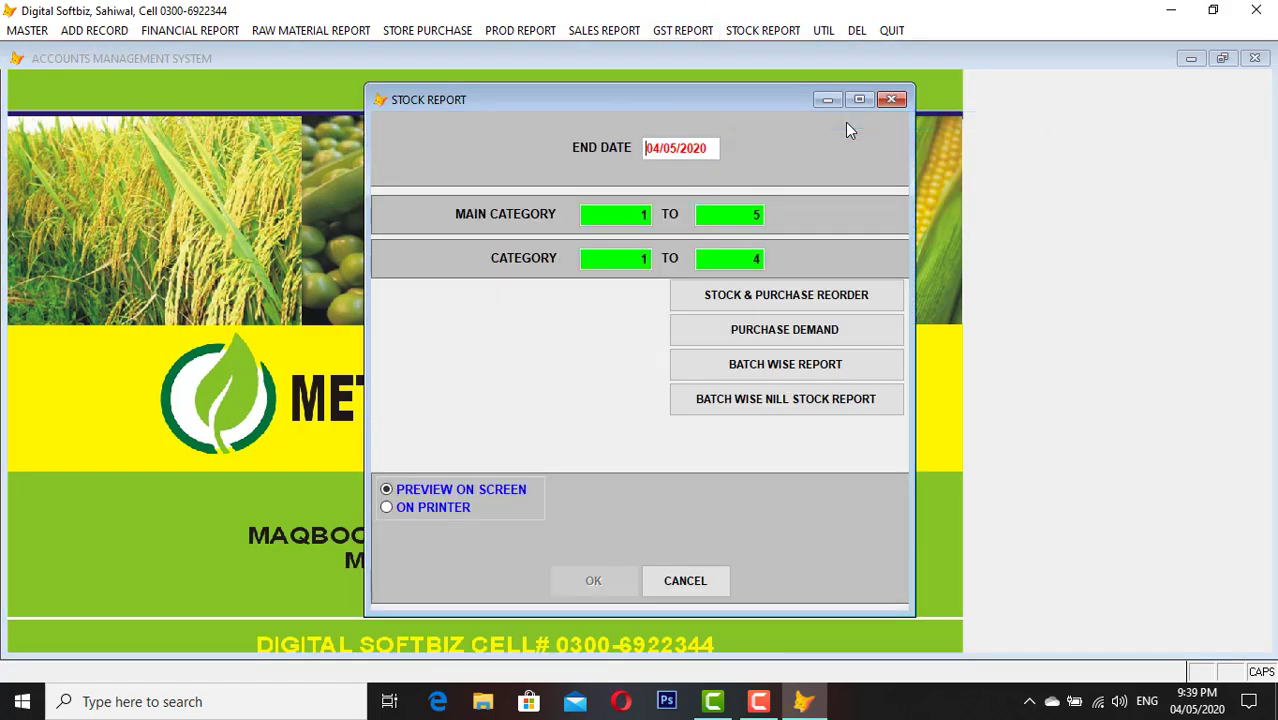
pyautogui.press('Return')
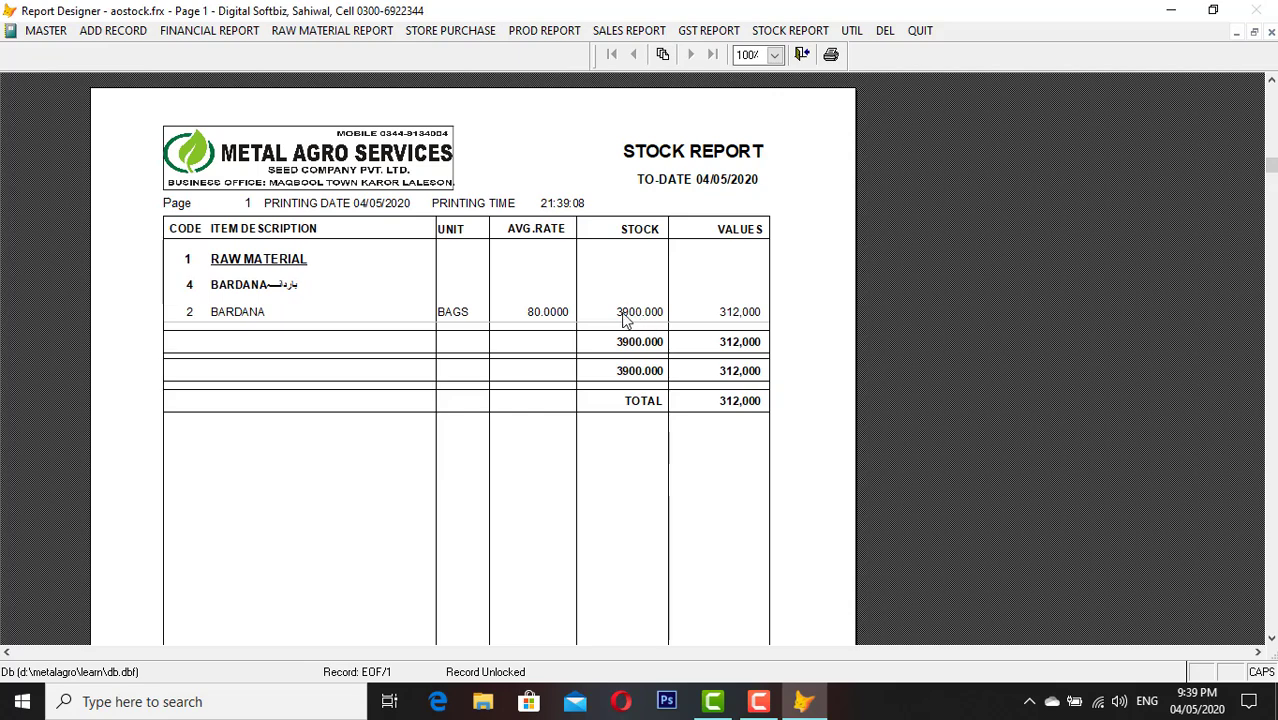
pyautogui.press('Escape')
pyautogui.press('Escape')
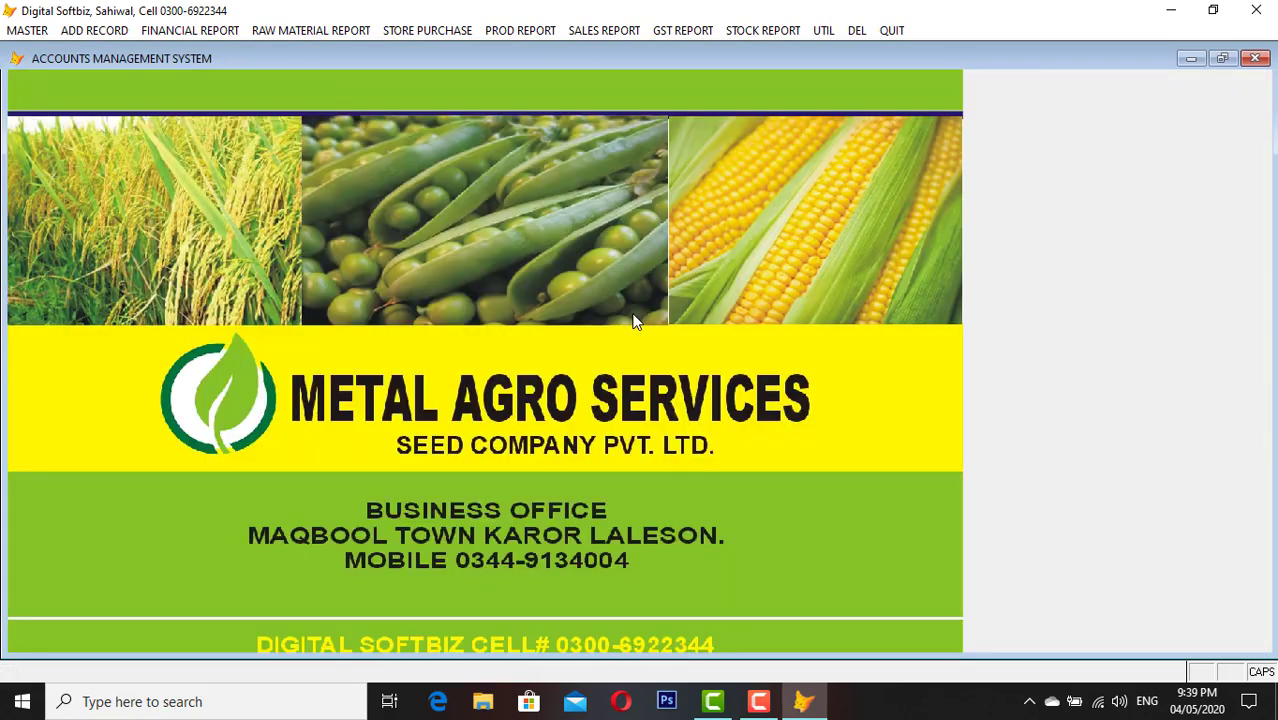
# Start a store purchase dated 04/05/2020 and look up the supplier by name
pyautogui.click(77, 31)
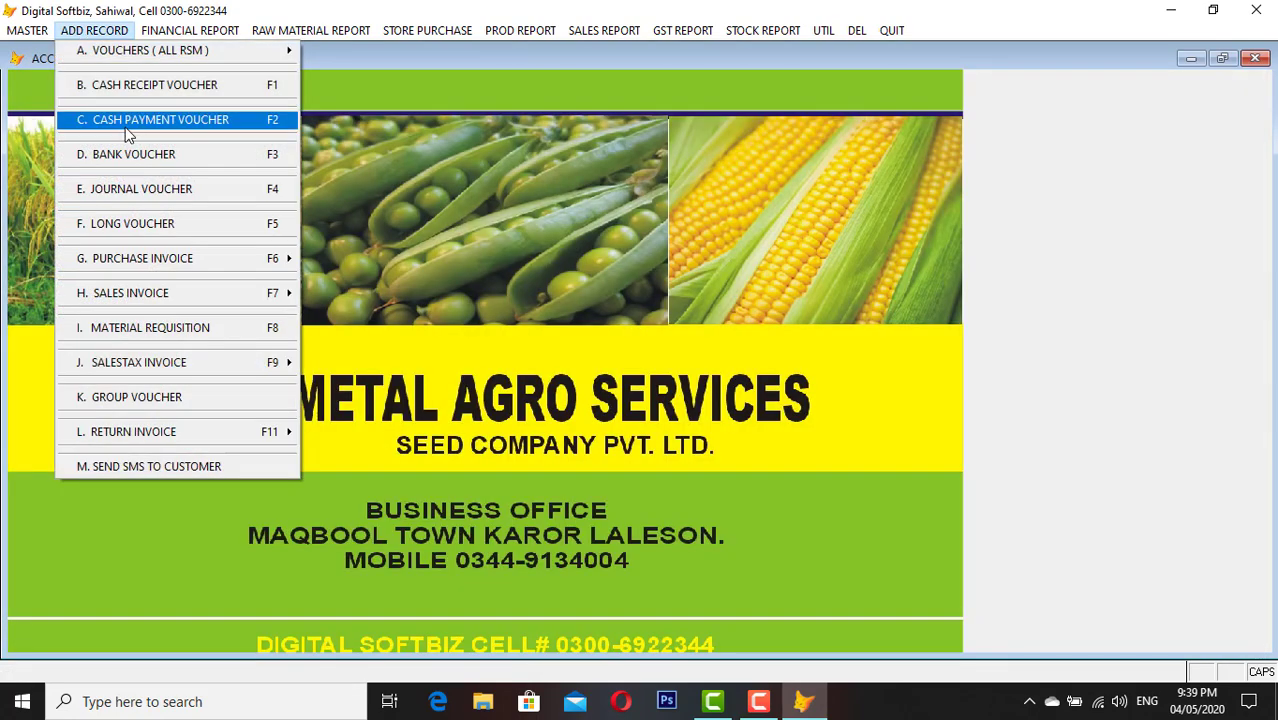
pyautogui.moveTo(196, 257)
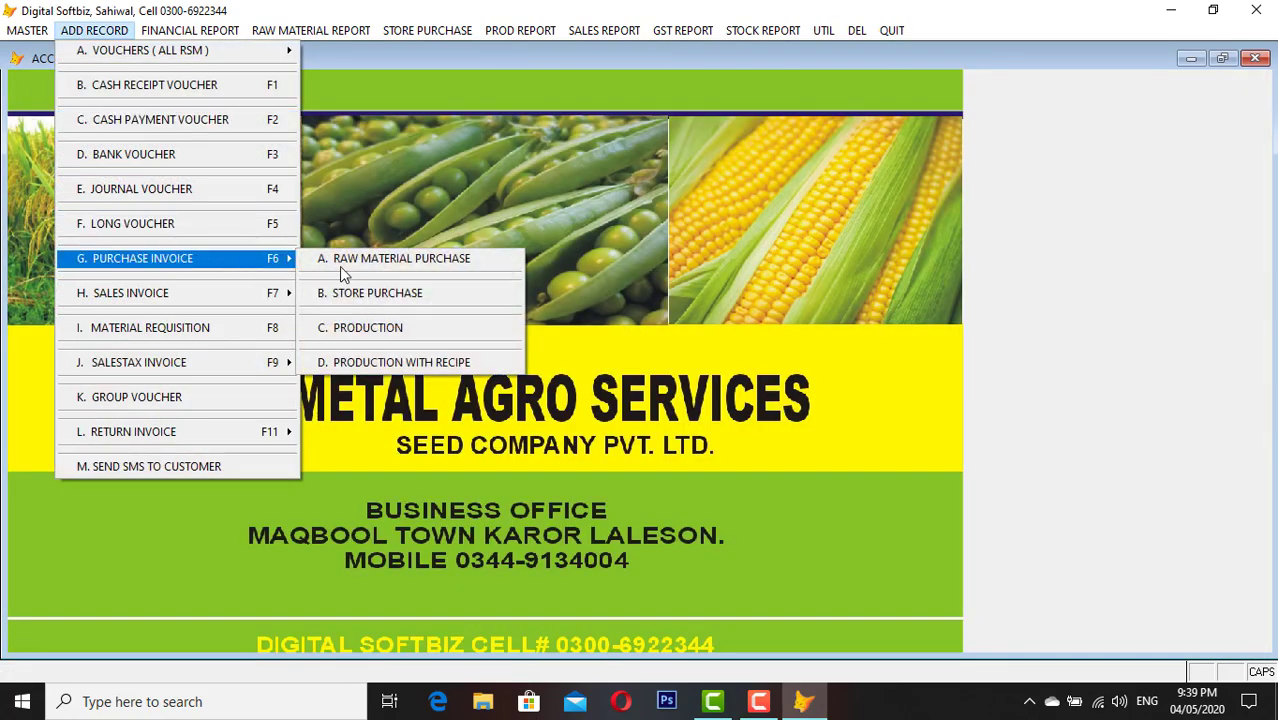
pyautogui.click(417, 301)
pyautogui.press('Return')
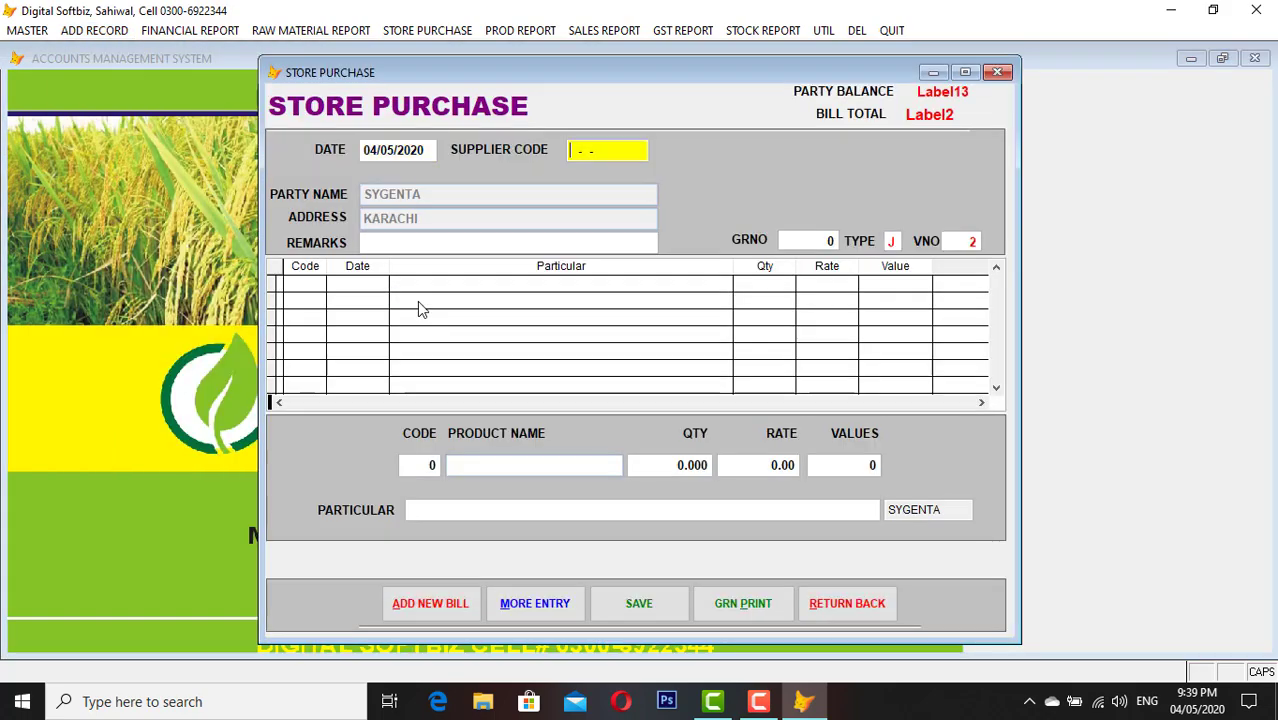
pyautogui.press('Return')
pyautogui.write('NUM')
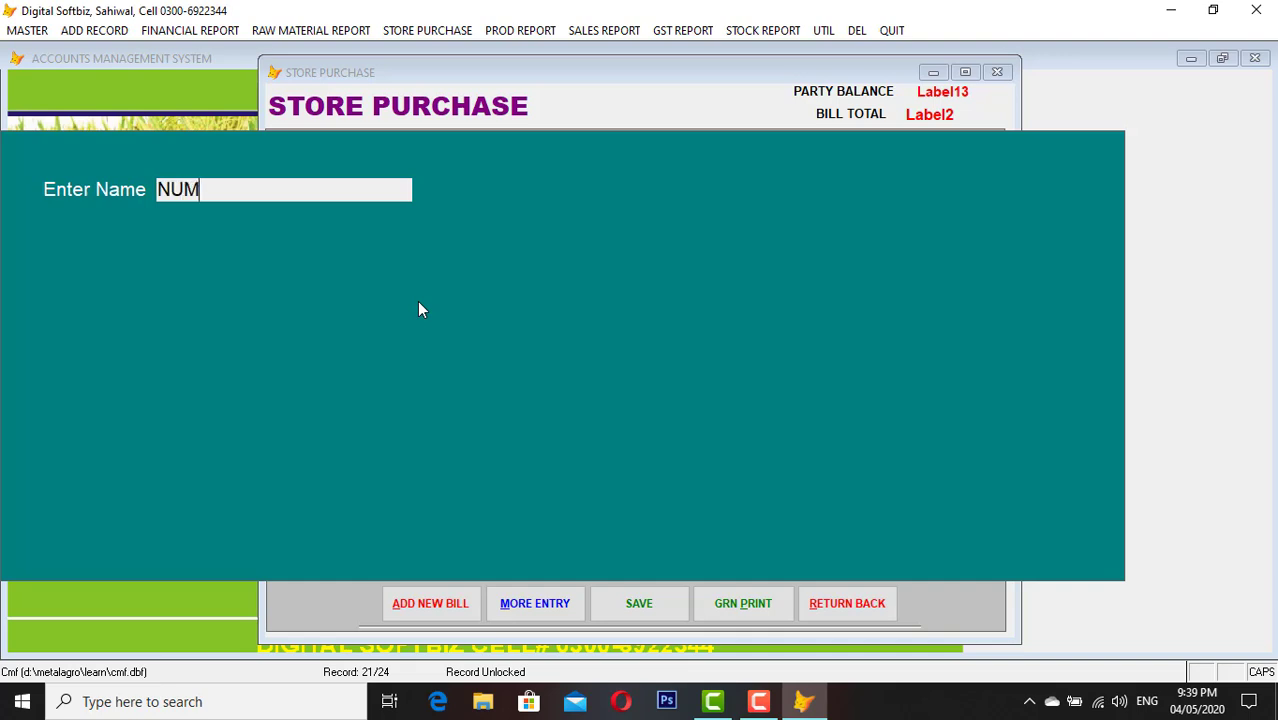
pyautogui.press('Return')
pyautogui.press('Return')
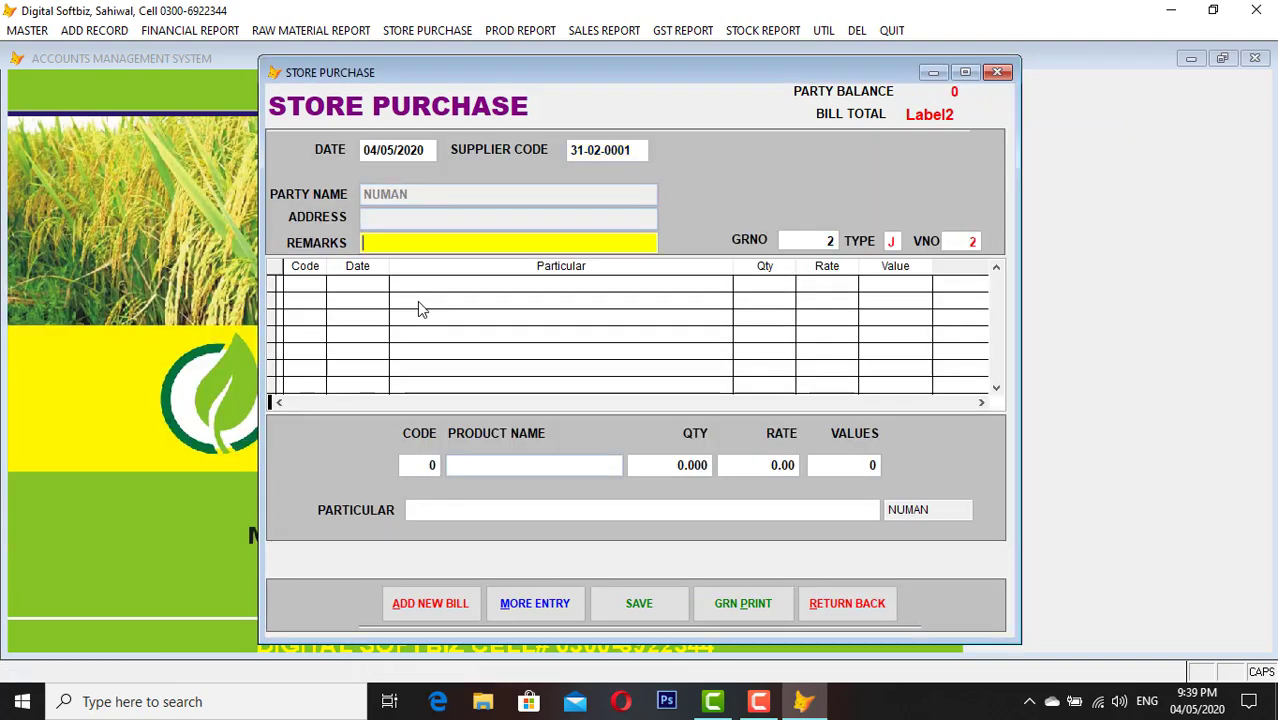
# Leave the remarks empty, keep the proposed GR and voucher details, and look up CHEMICAL TIN as the purchased product
pyautogui.press('Return')
pyautogui.press('Return')
pyautogui.press('Return')
pyautogui.press('Return')
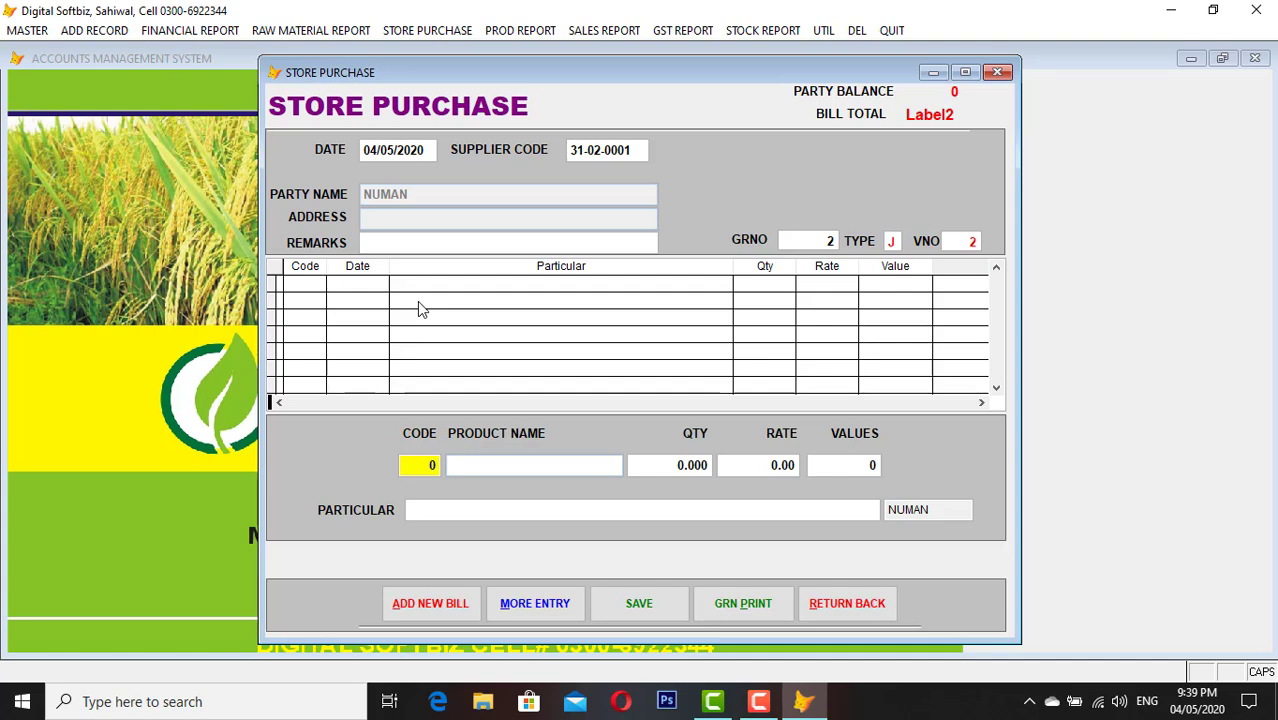
pyautogui.press('Return')
pyautogui.write('CH')
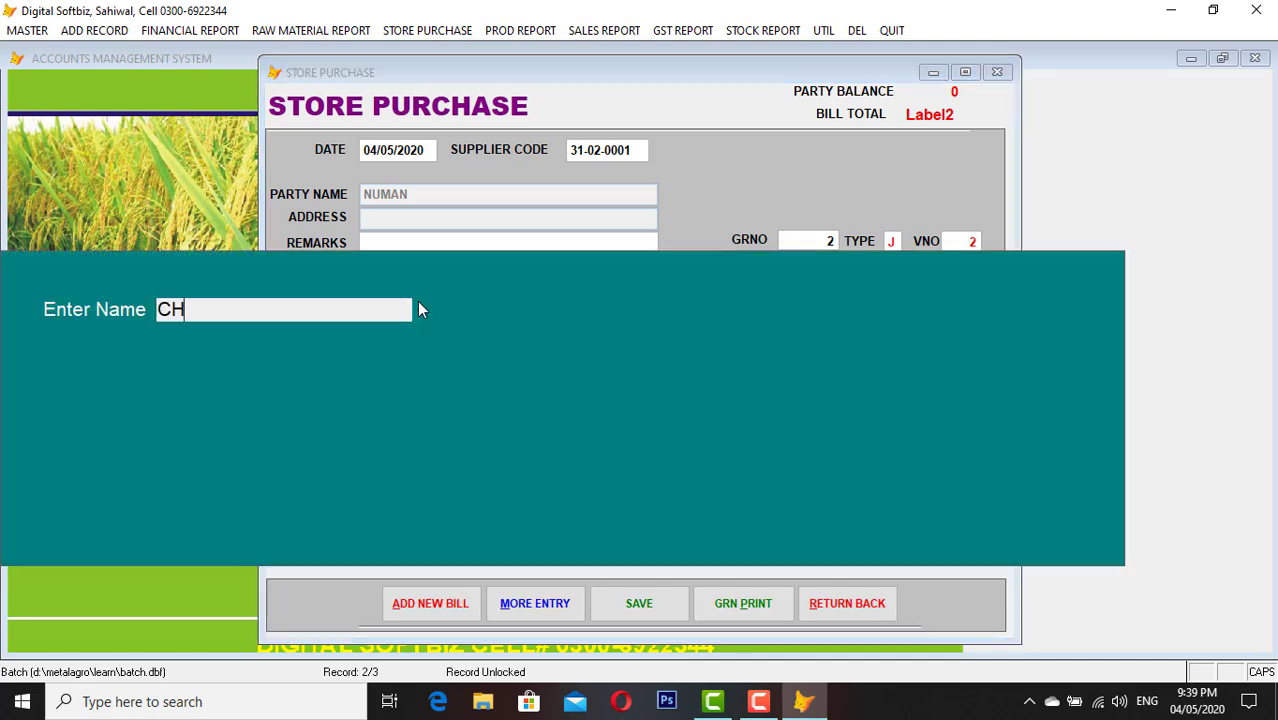
pyautogui.press('Return')
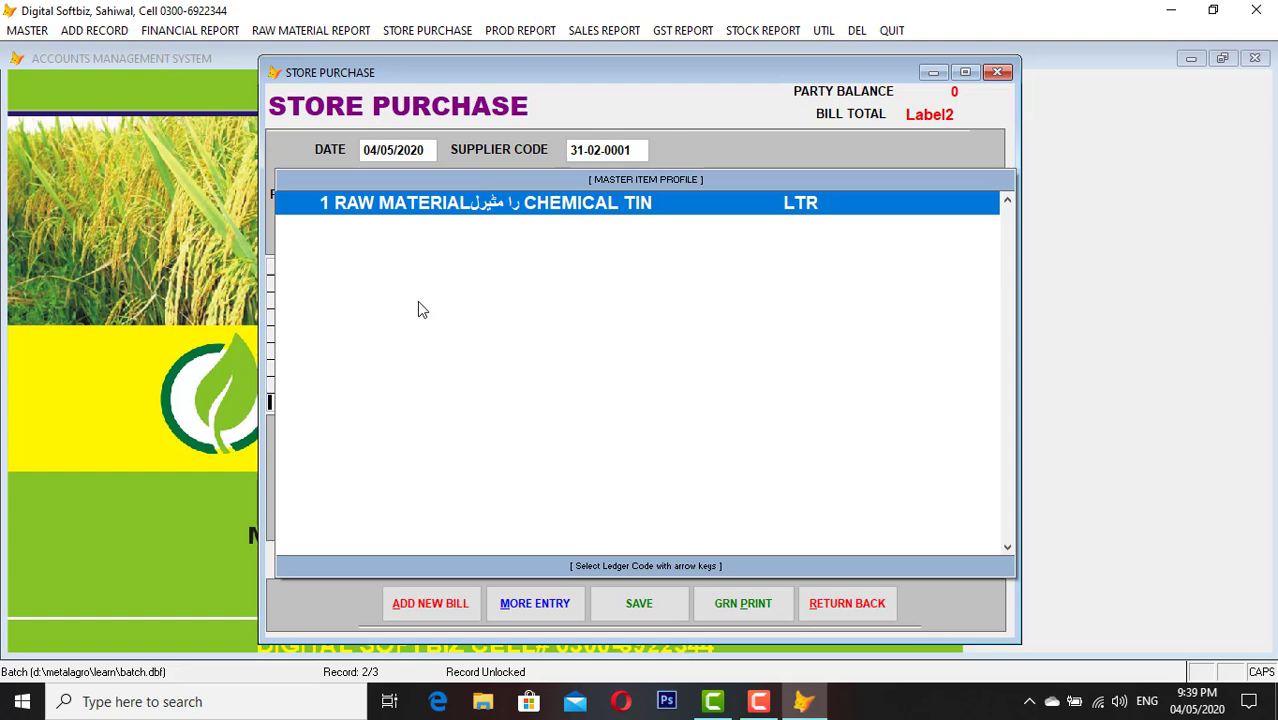
pyautogui.press('Return')
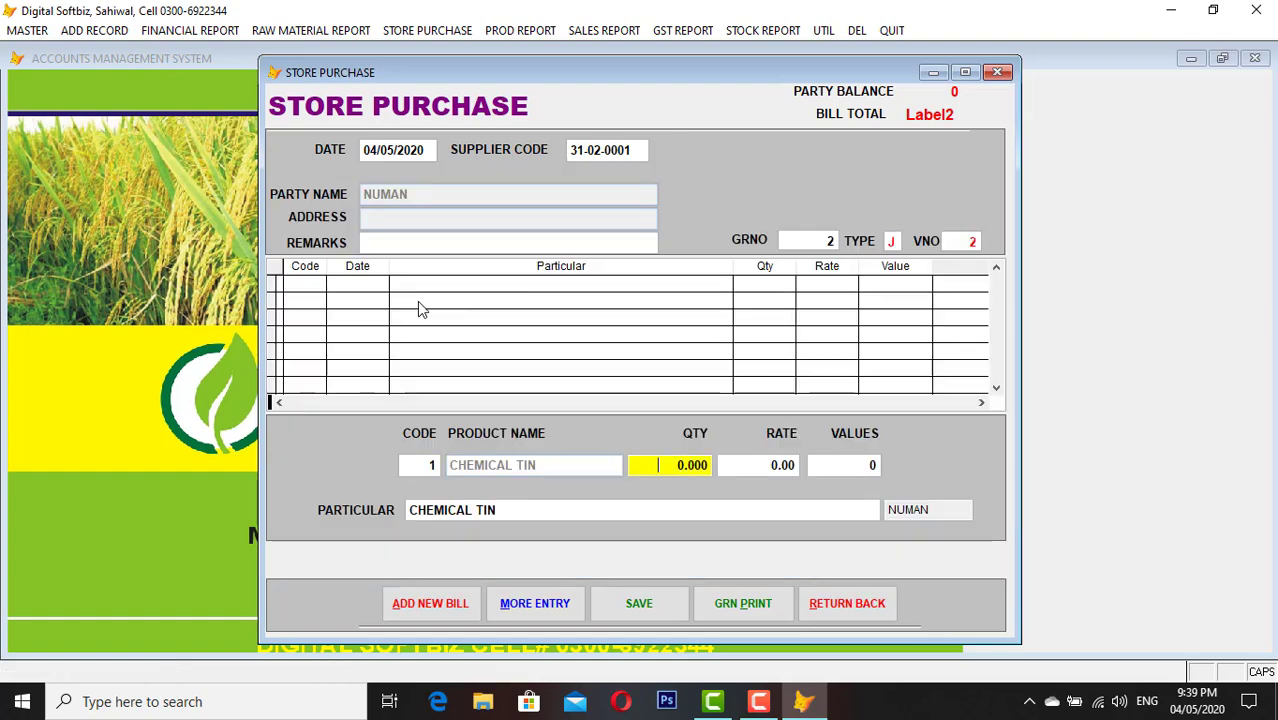
# Set the CHEMICAL TIN line to a quantity of 30 and a rate of 3,000
pyautogui.write('30')
pyautogui.press('Return')
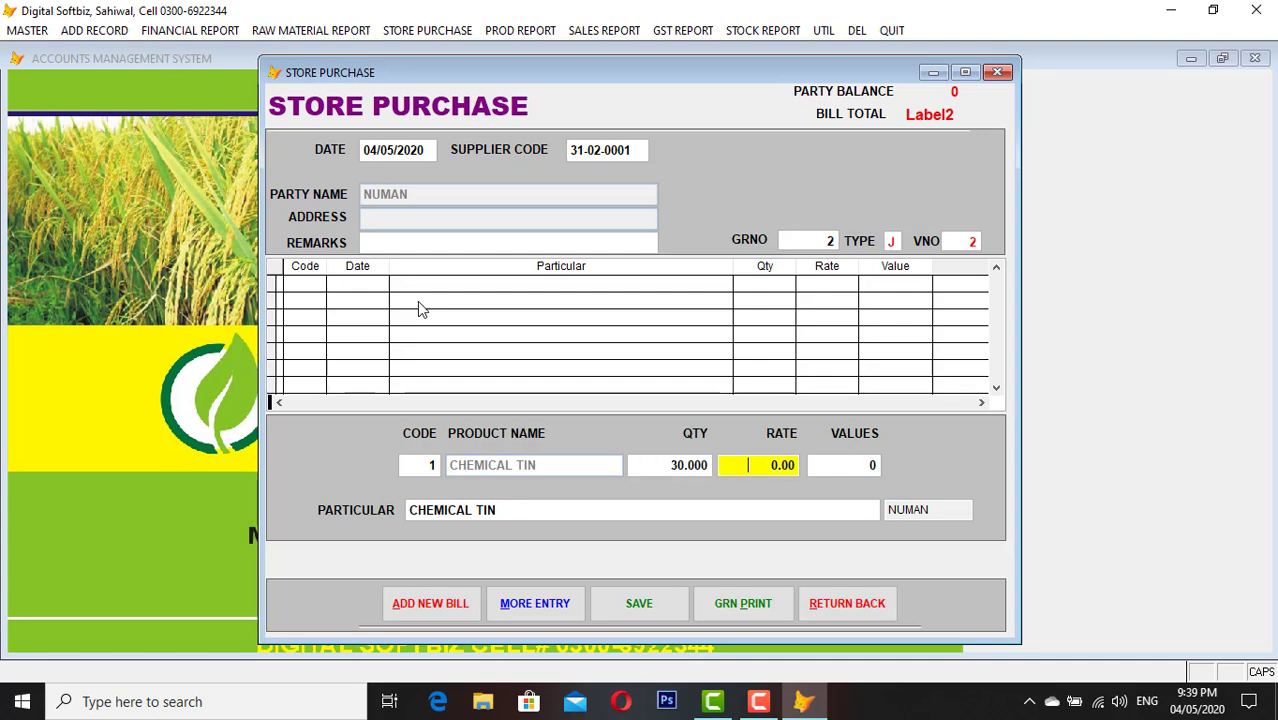
pyautogui.write('300')
pyautogui.press('BackSpace')
pyautogui.press('BackSpace')
pyautogui.press('BackSpace')
pyautogui.write('33')
pyautogui.press('BackSpace')
pyautogui.write('000')
pyautogui.press('Return')
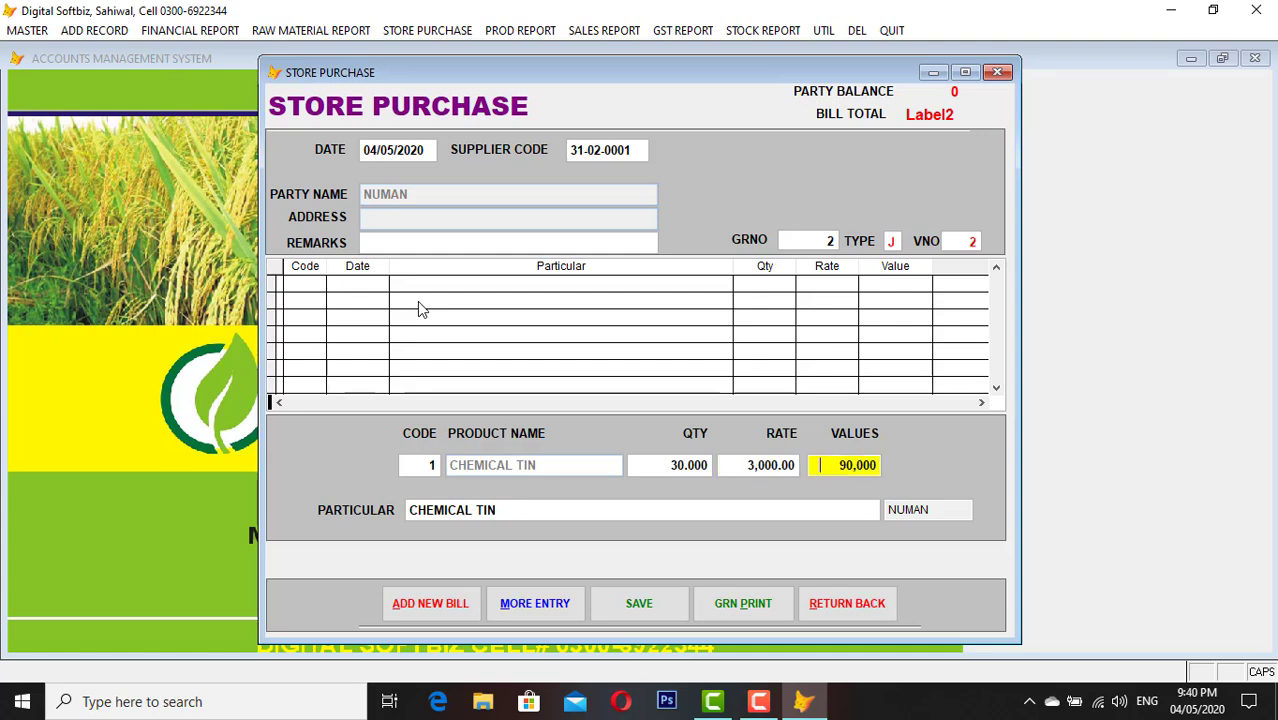
# Accept the calculated value and the CHEMICAL TIN particulars, save the store purchase, and leave the form
pyautogui.press('Return')
pyautogui.press('Return')
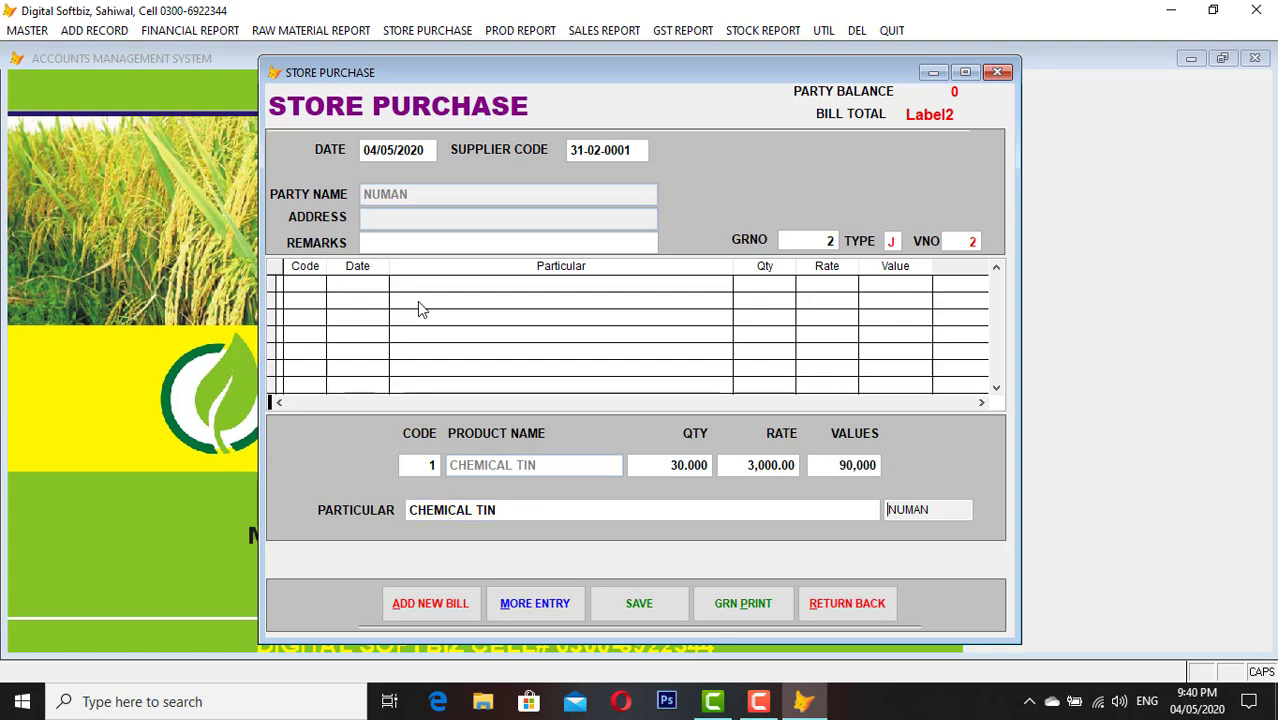
pyautogui.press('Return')
pyautogui.press('Return')
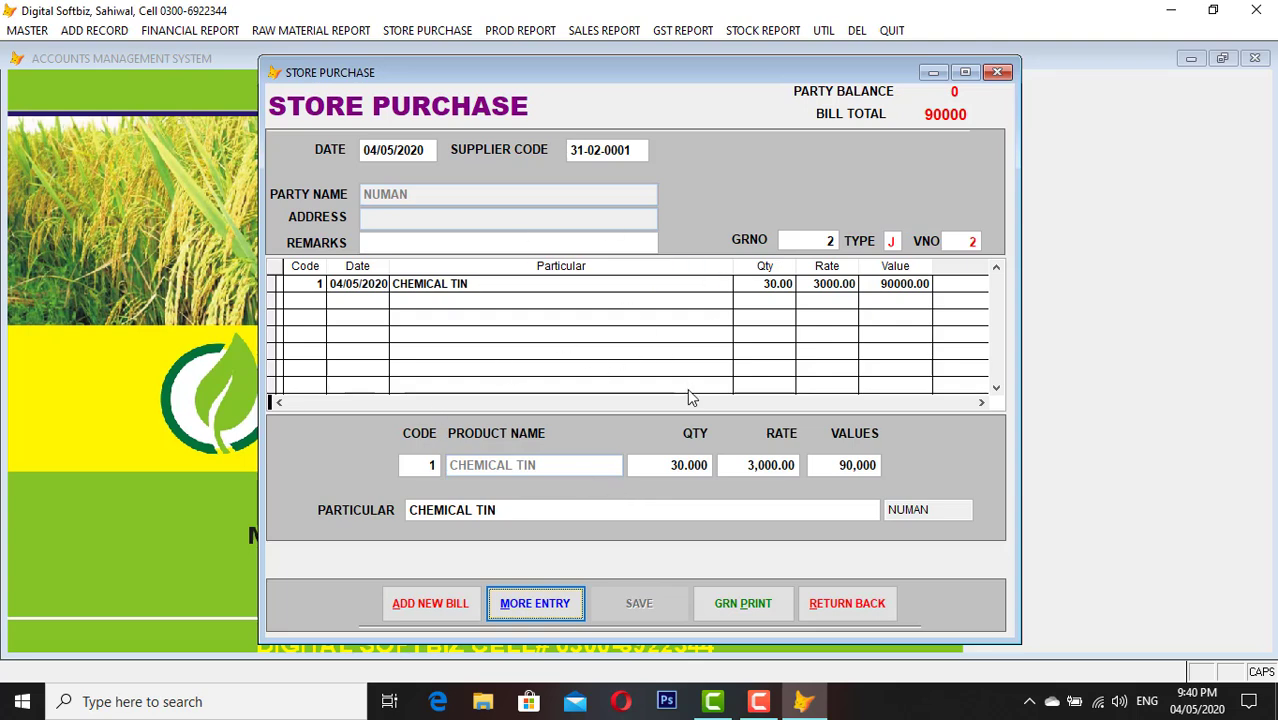
pyautogui.click(860, 604)
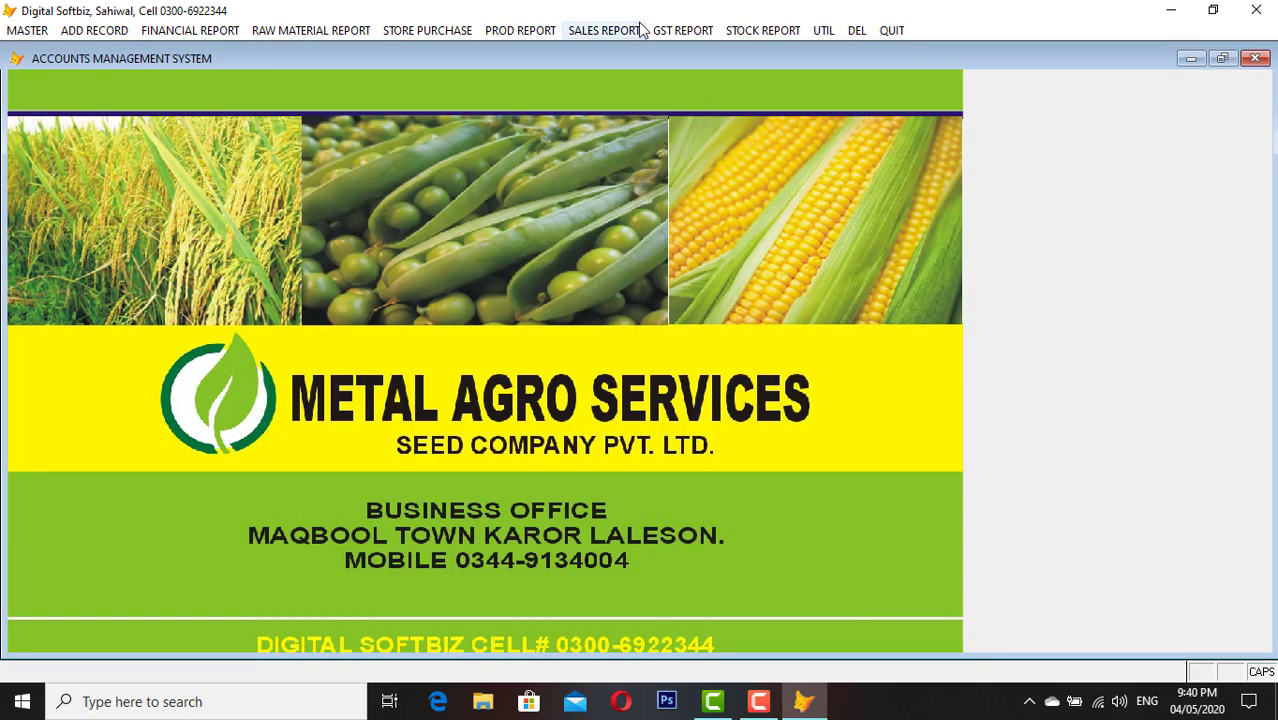
# Preview the in-hand stock report on screen up to 04/05/2020 to check the CHEMICAL TIN purchase, and close it
pyautogui.click(758, 32)
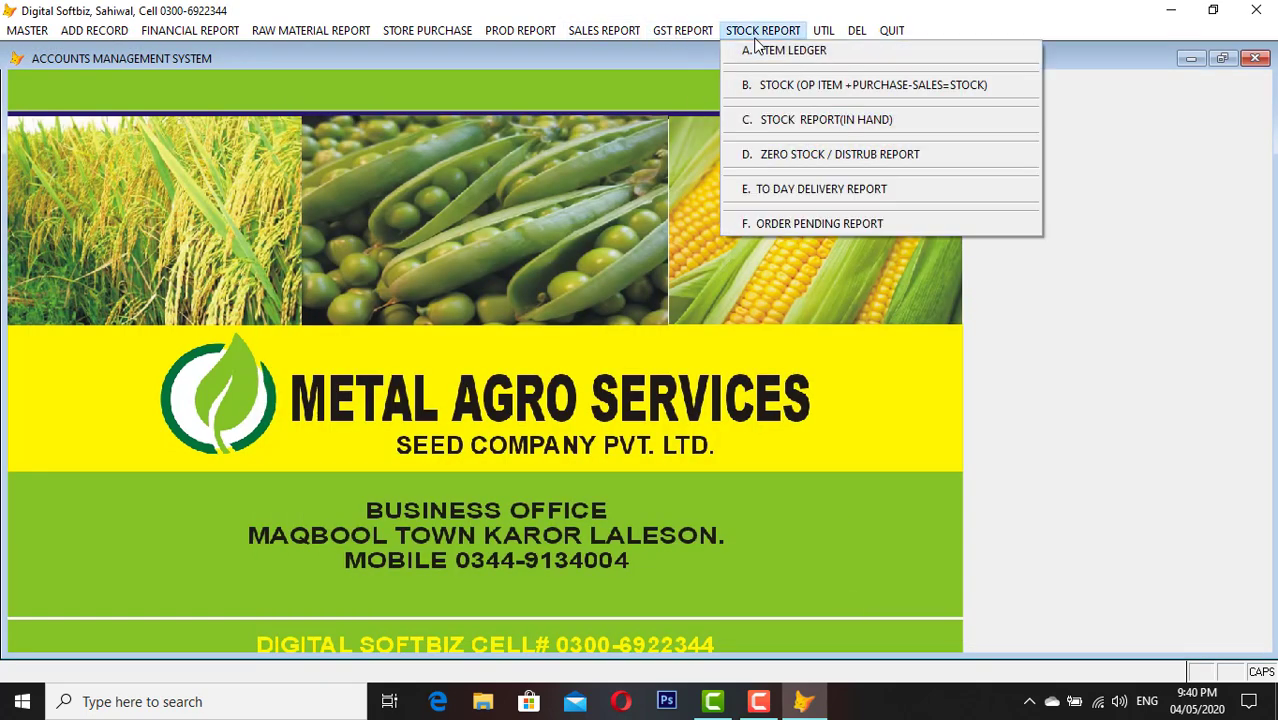
pyautogui.click(795, 120)
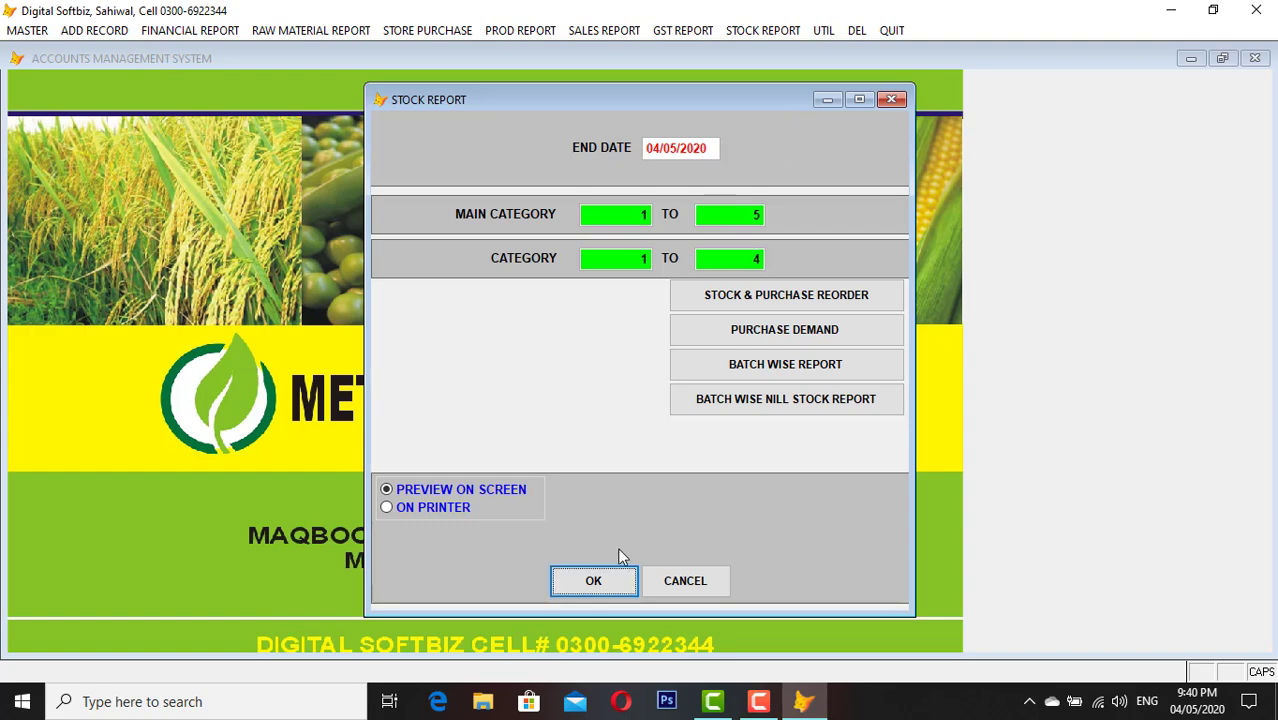
pyautogui.click(611, 582)
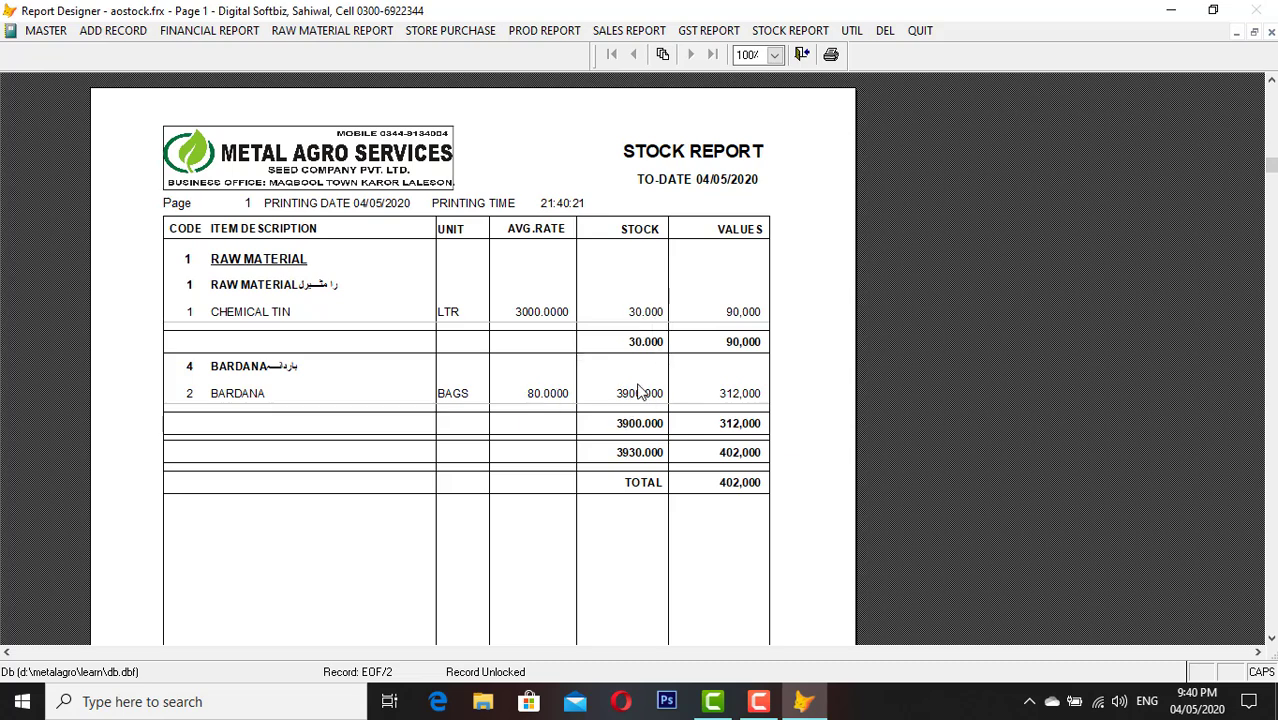
pyautogui.press('Escape')
pyautogui.press('Escape')
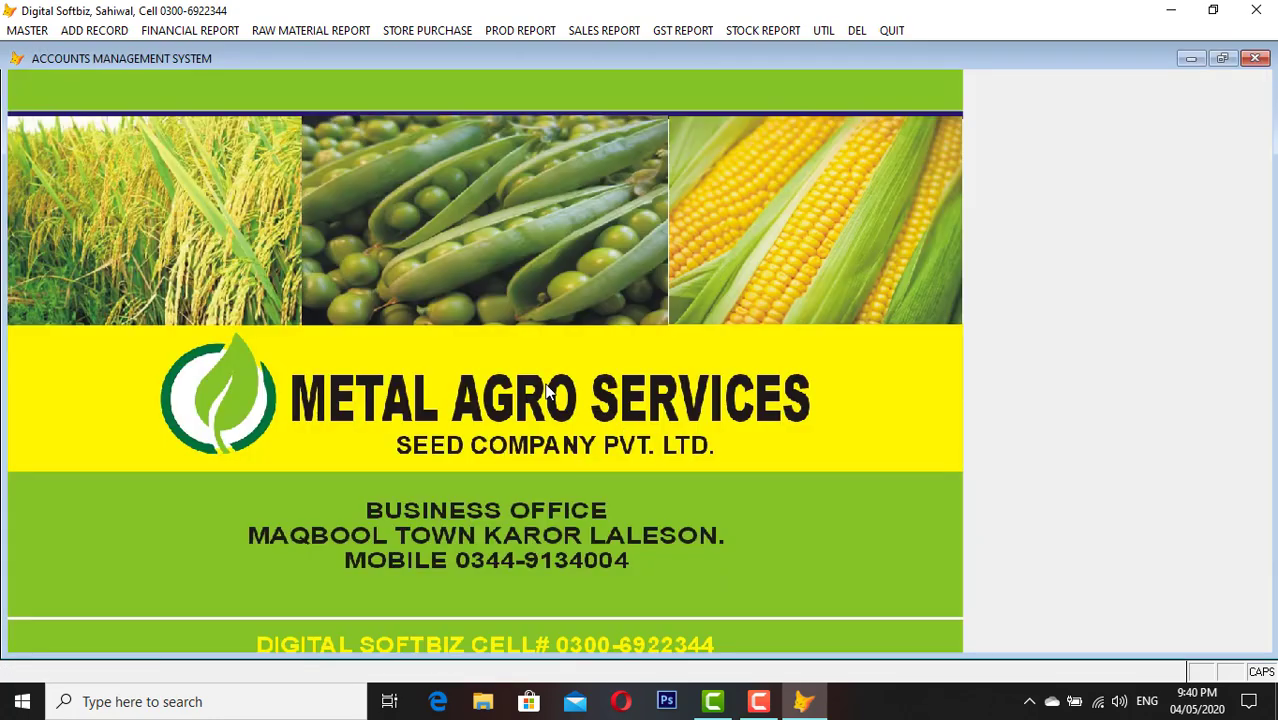
pyautogui.click(116, 33)
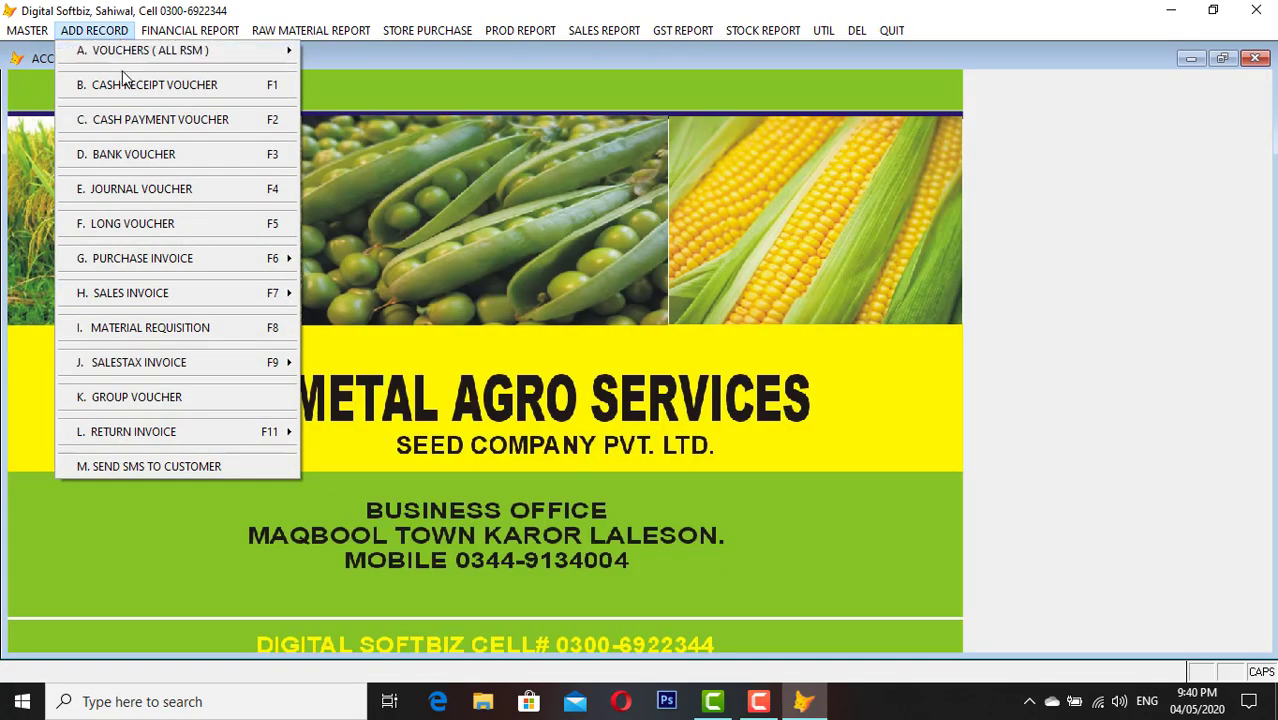
pyautogui.moveTo(221, 262)
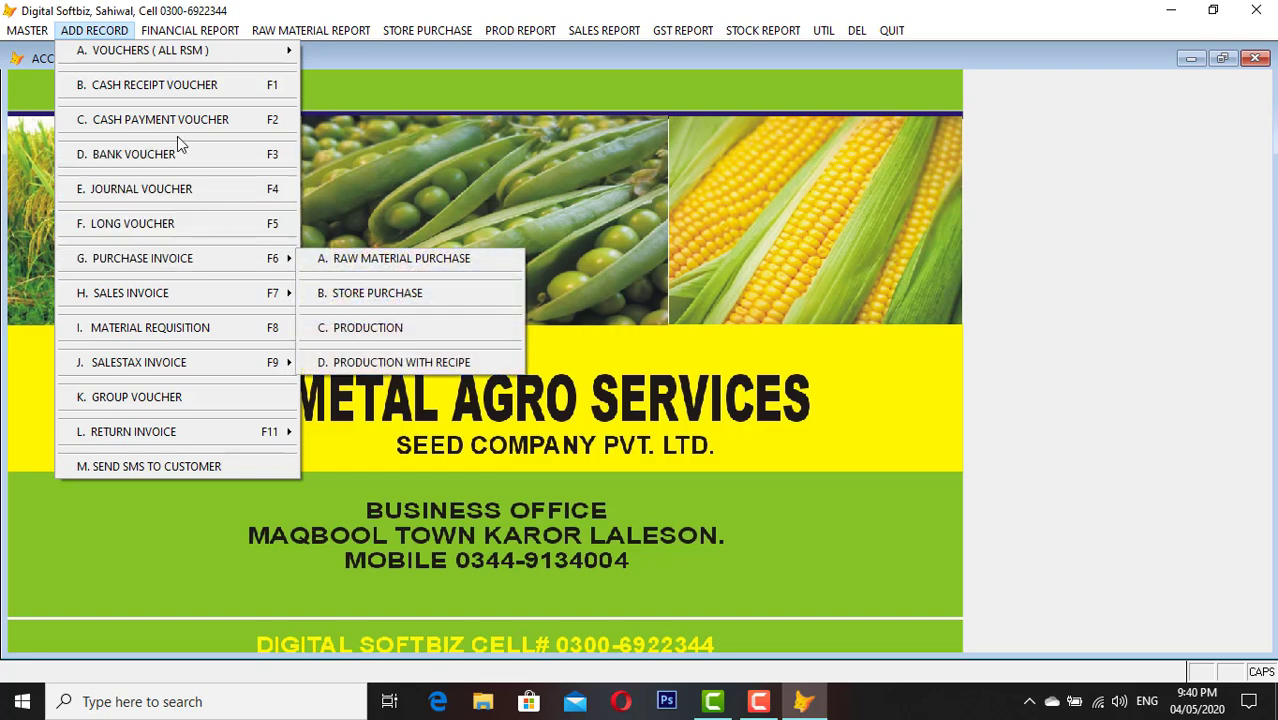
pyautogui.moveTo(221, 292)
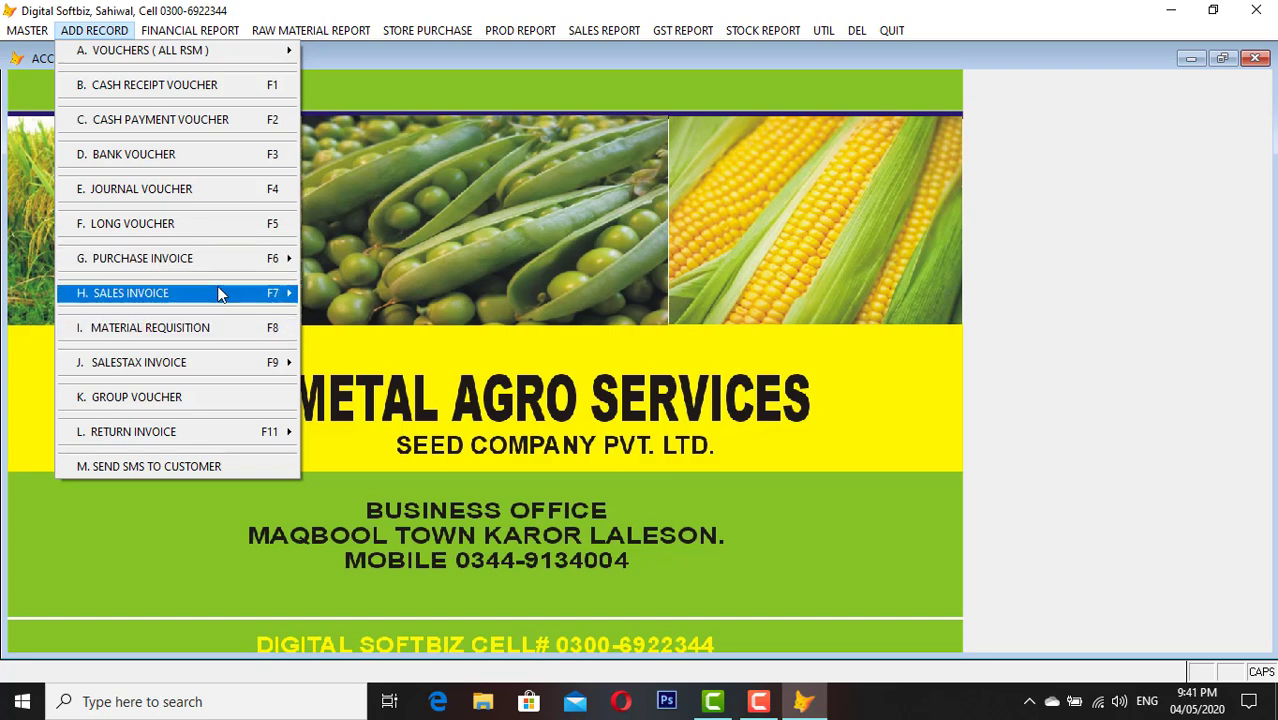
pyautogui.moveTo(287, 259)
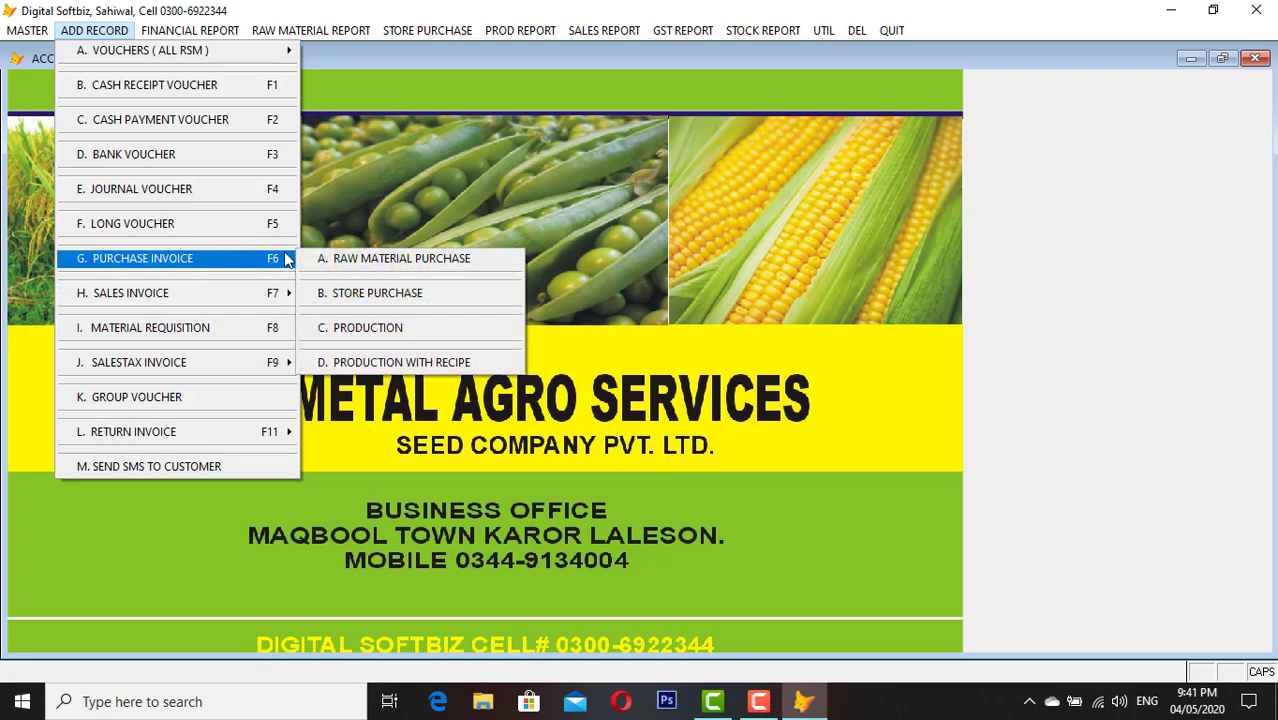
pyautogui.click(416, 364)
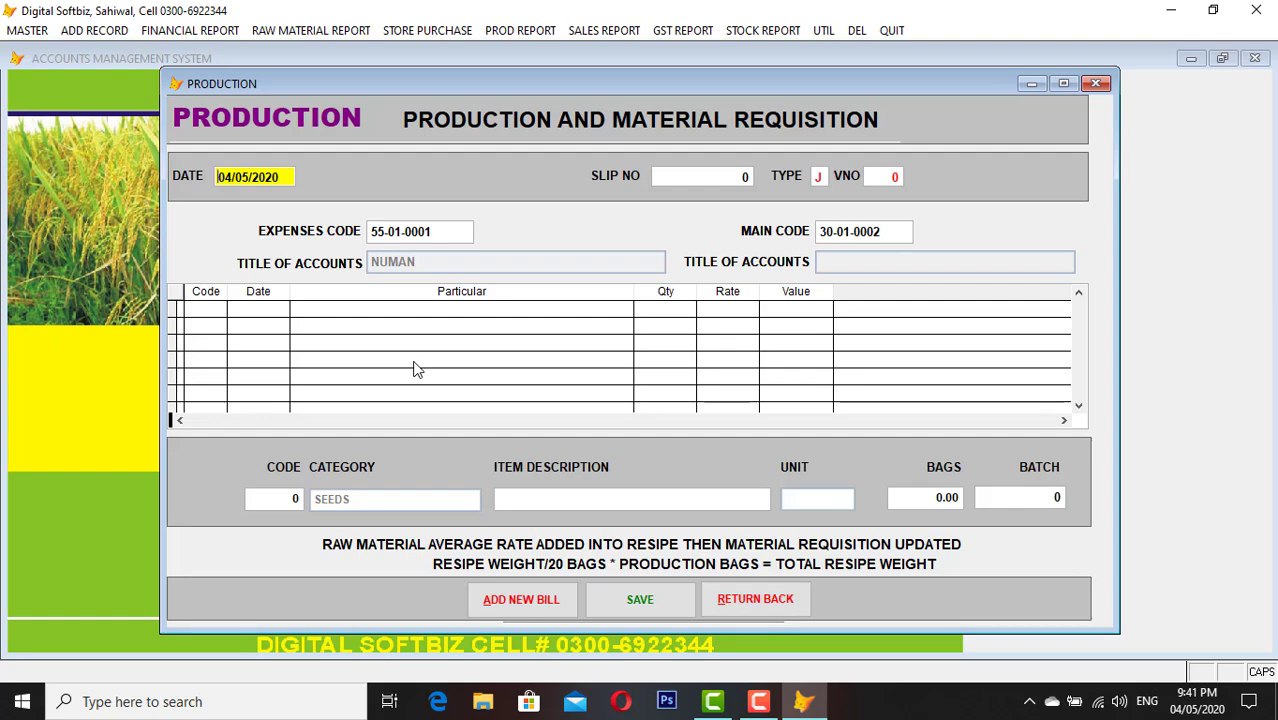
pyautogui.click(770, 599)
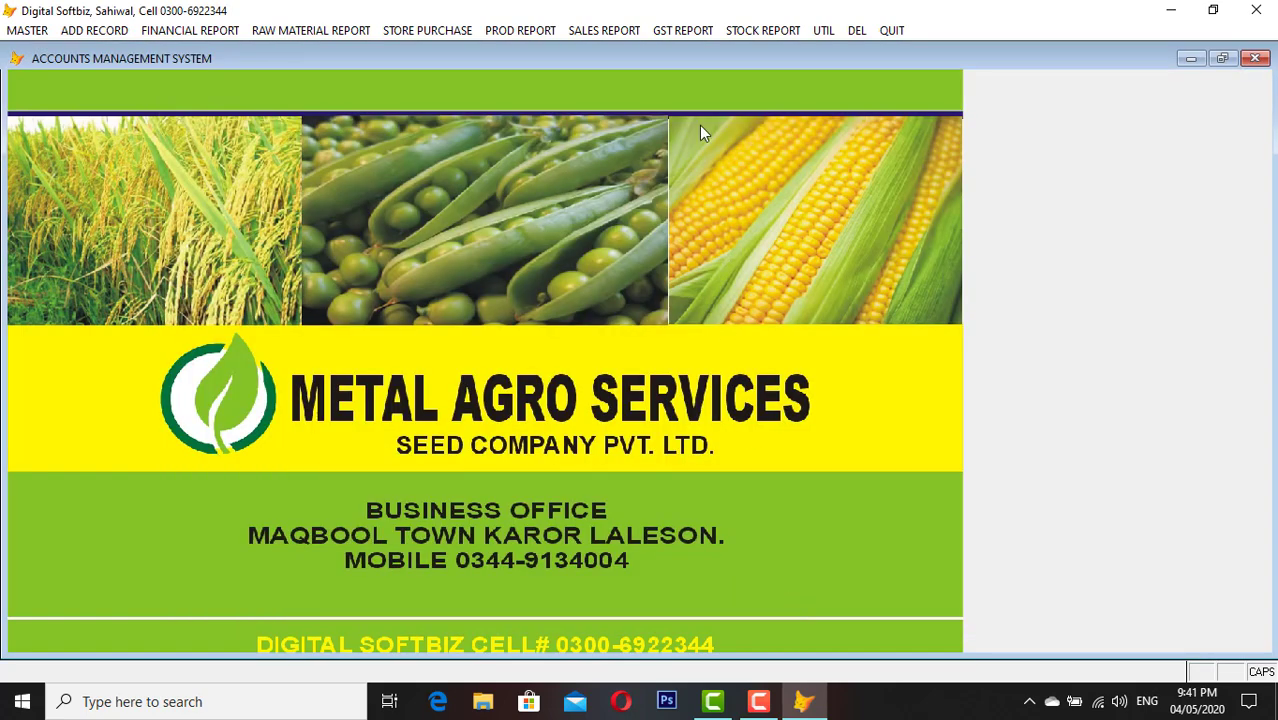
# Review the in-hand stock report up to 04/05/2020 for the available raw material and bardana stock, and close it
pyautogui.click(750, 30)
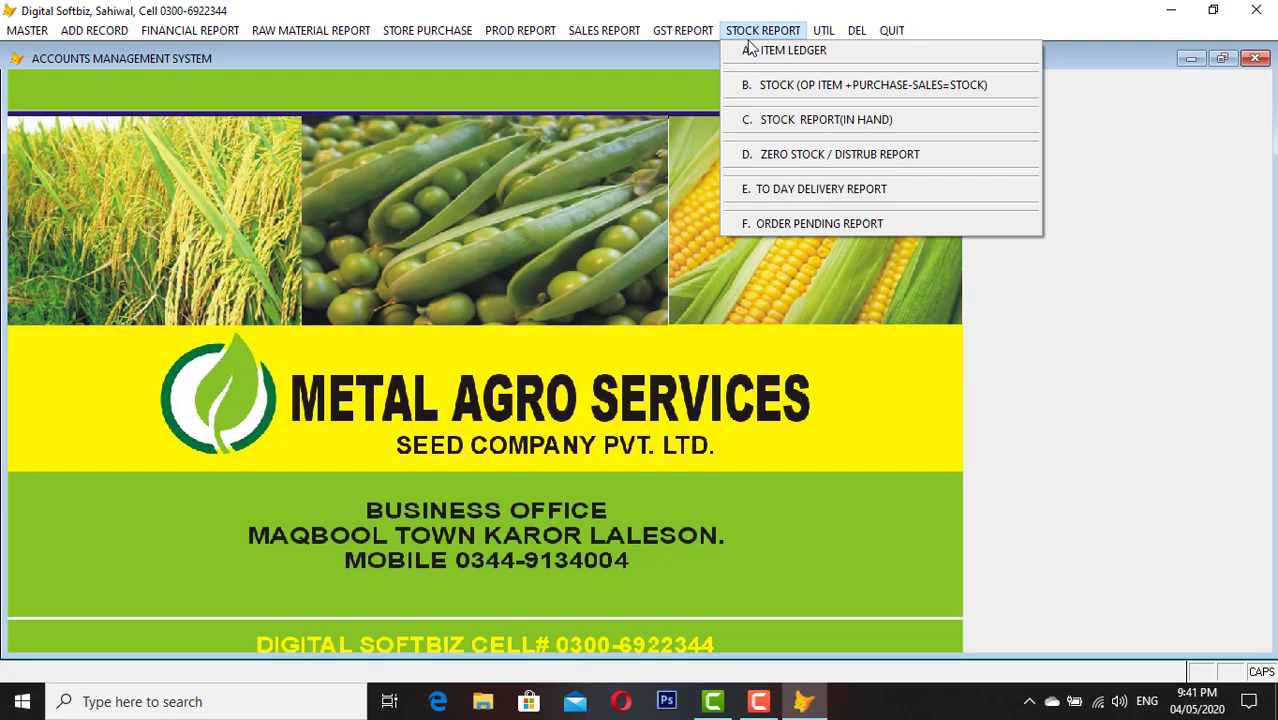
pyautogui.click(768, 120)
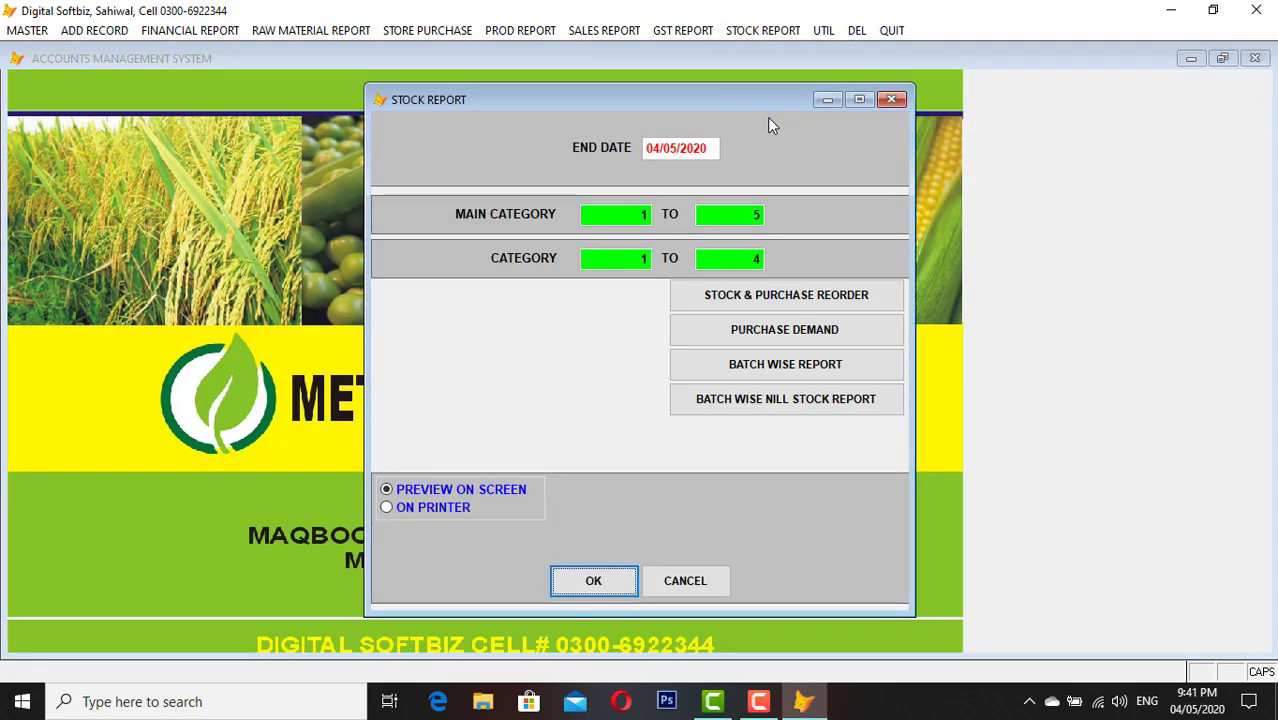
pyautogui.press('Return')
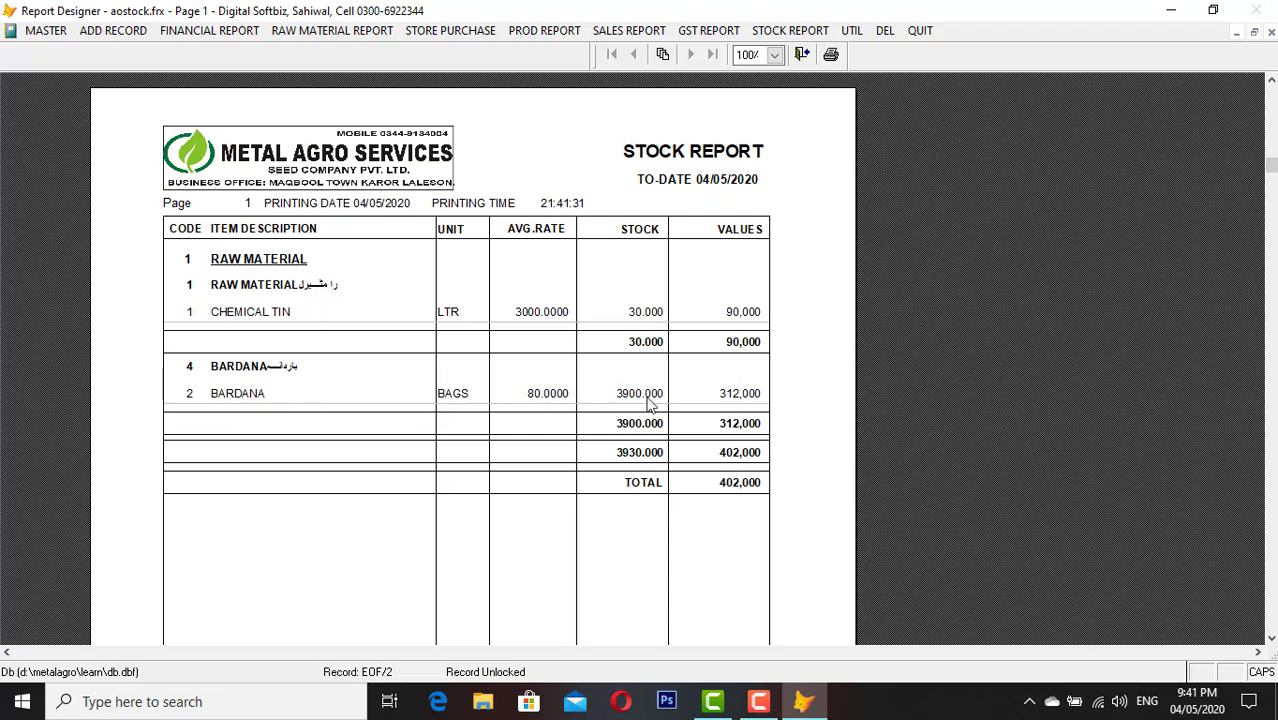
pyautogui.press('Escape')
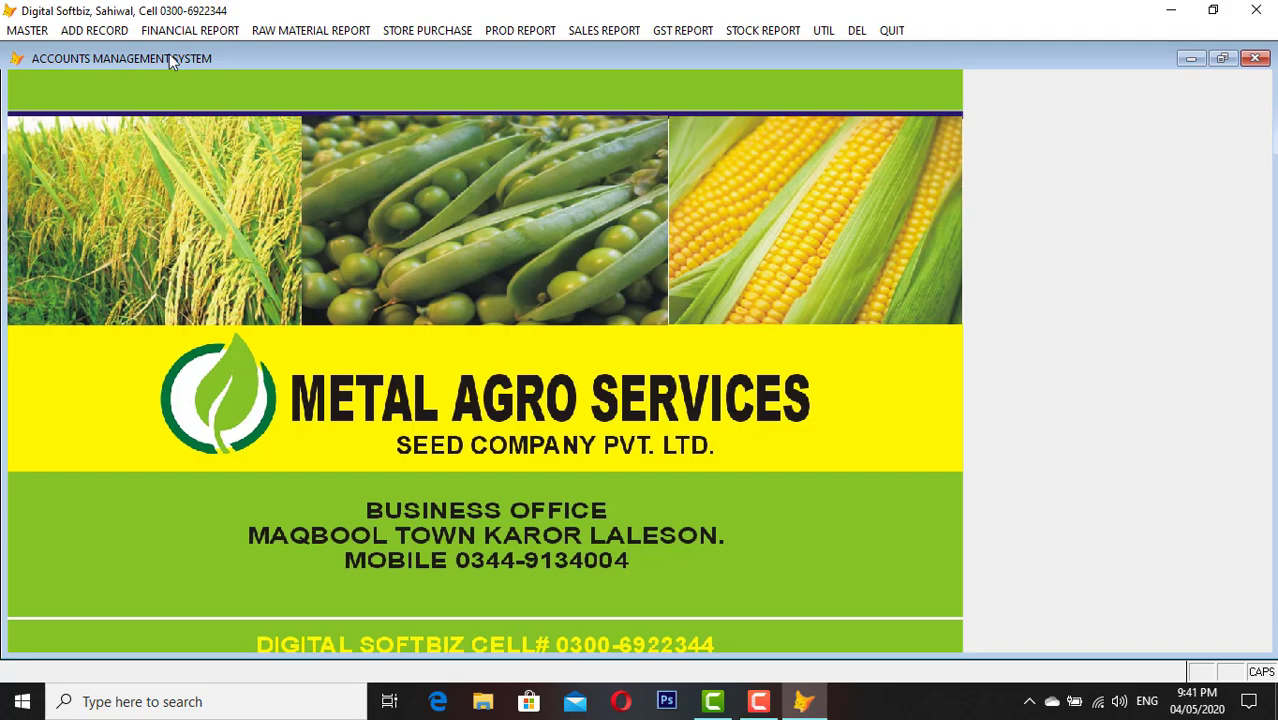
# Start a production entry with slip number 1, accepting the default FILLING EXPENSE and RAW MATERIAL PURCHASE accounts
pyautogui.click(94, 30)
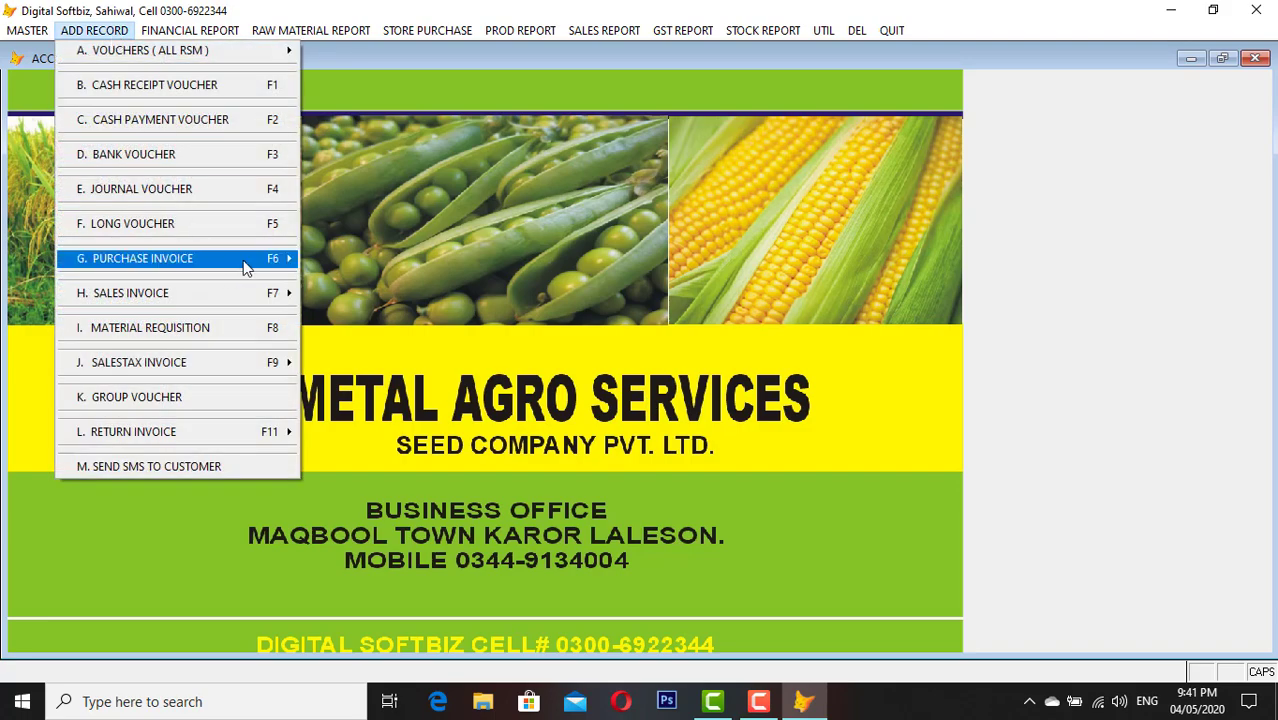
pyautogui.moveTo(300, 260)
pyautogui.click(389, 362)
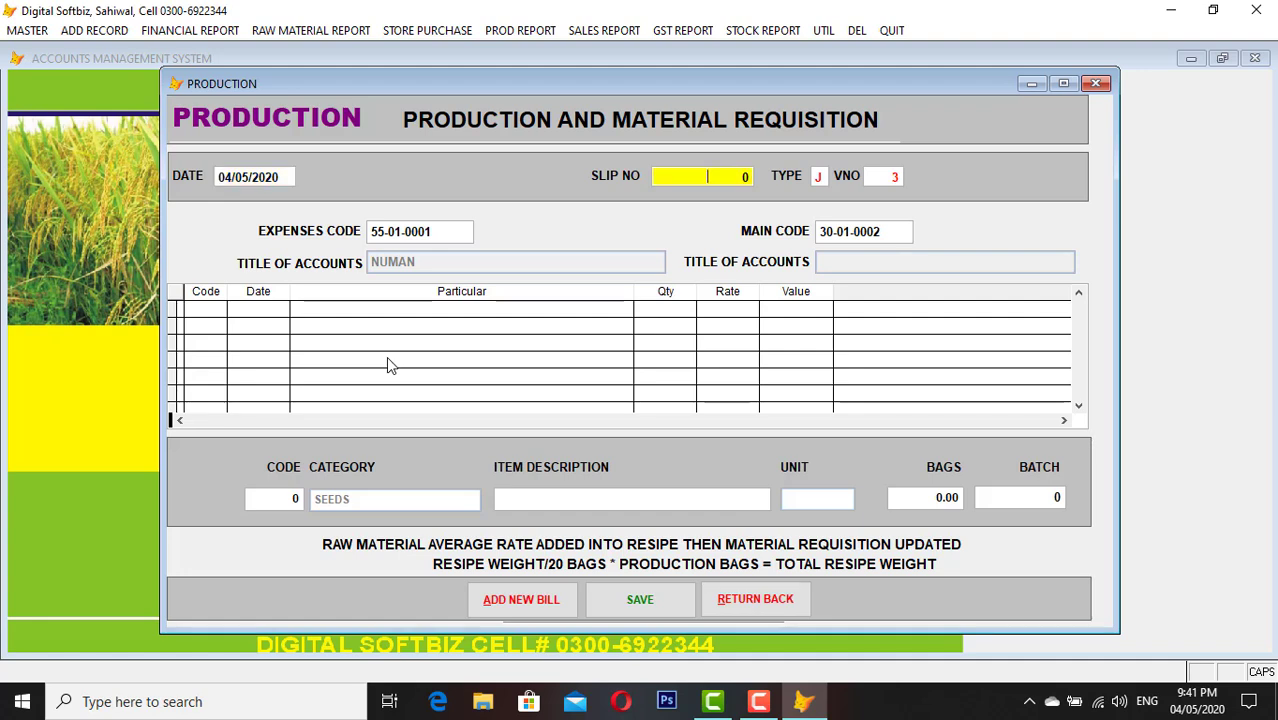
pyautogui.write('1')
pyautogui.press('Return')
pyautogui.press('Return')
pyautogui.press('Return')
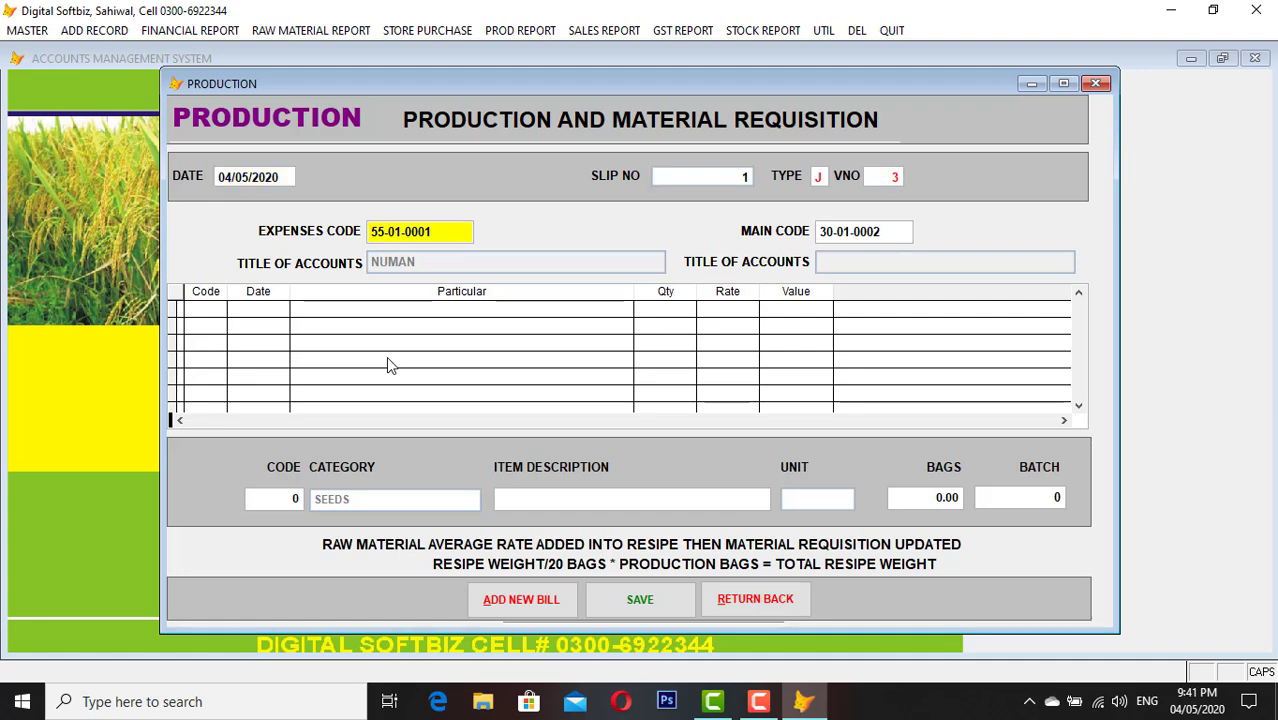
pyautogui.press('Return')
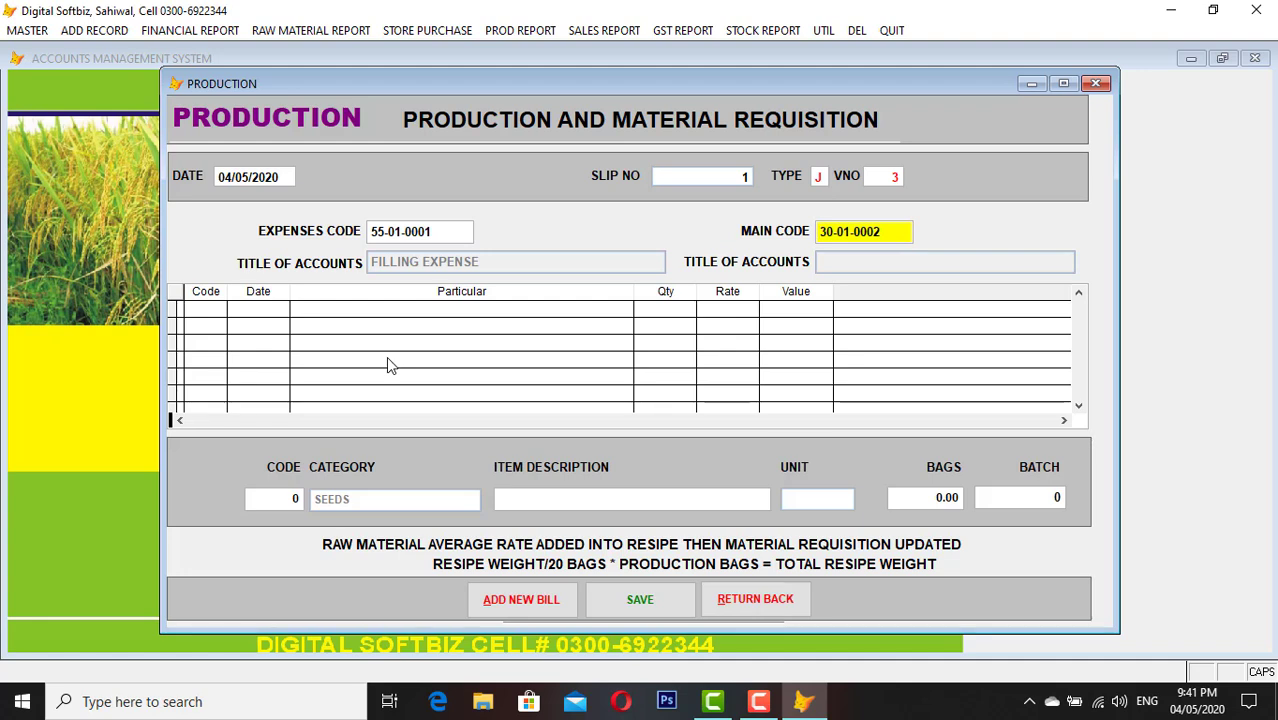
pyautogui.press('Return')
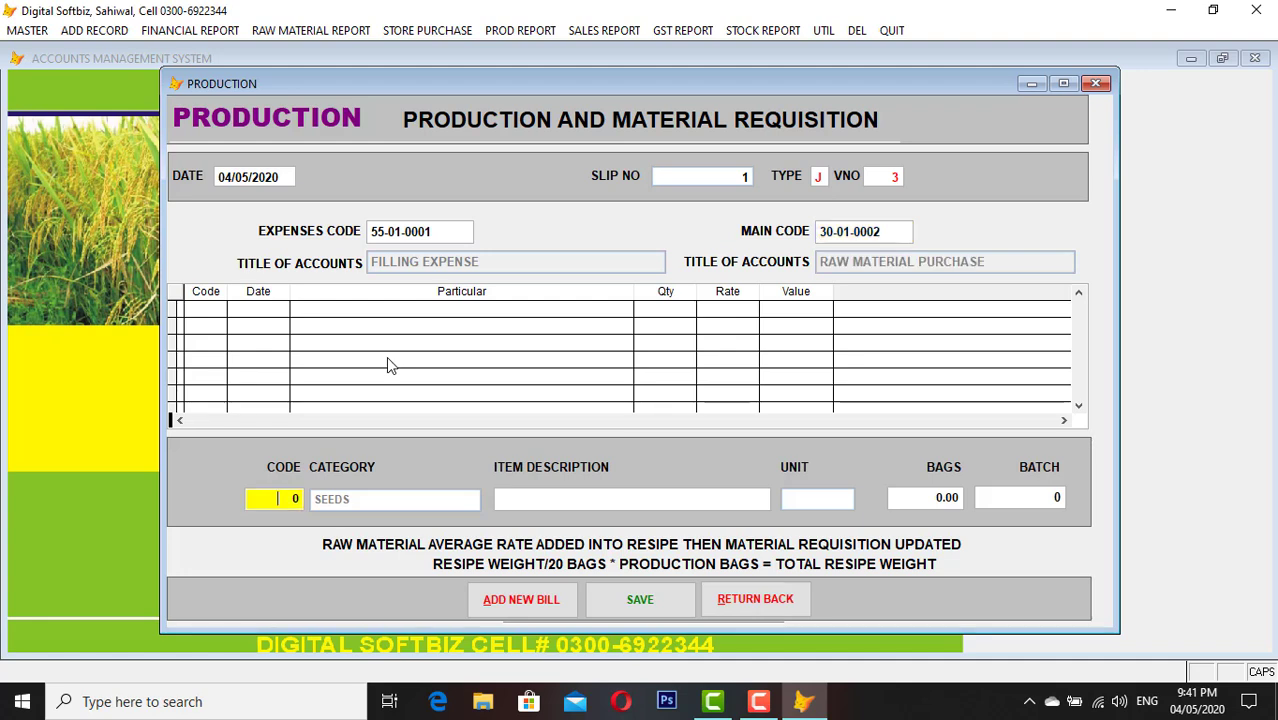
# Look up COTTON SEEDS with "SEE" as the produced item and set its quantity to 20 bags
pyautogui.press('Return')
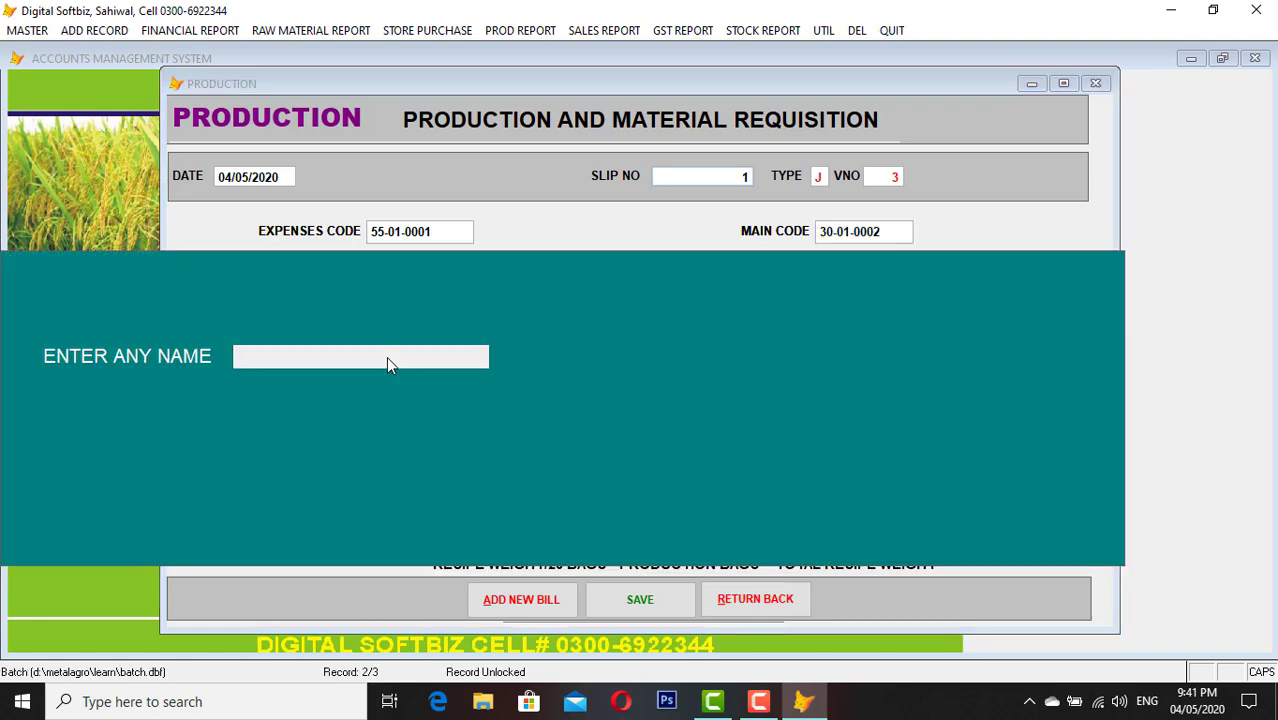
pyautogui.write('SEE')
pyautogui.press('Return')
pyautogui.press('Return')
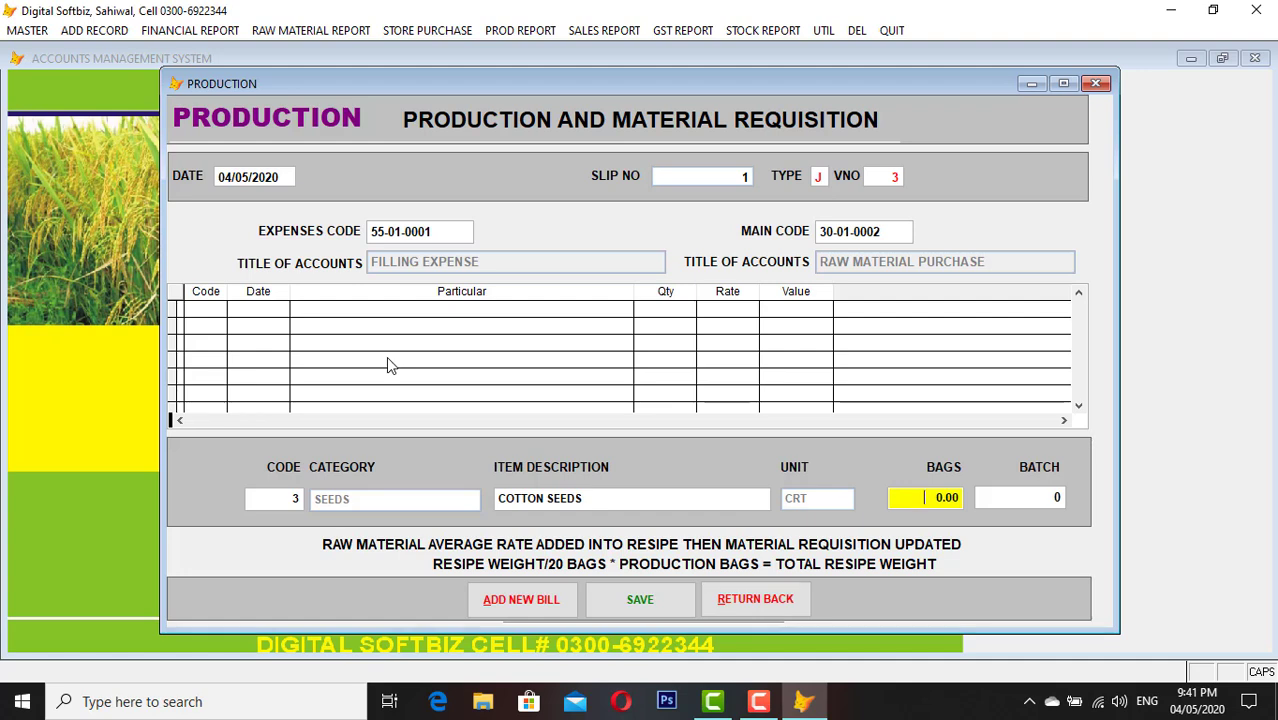
pyautogui.write('20')
pyautogui.press('Return')
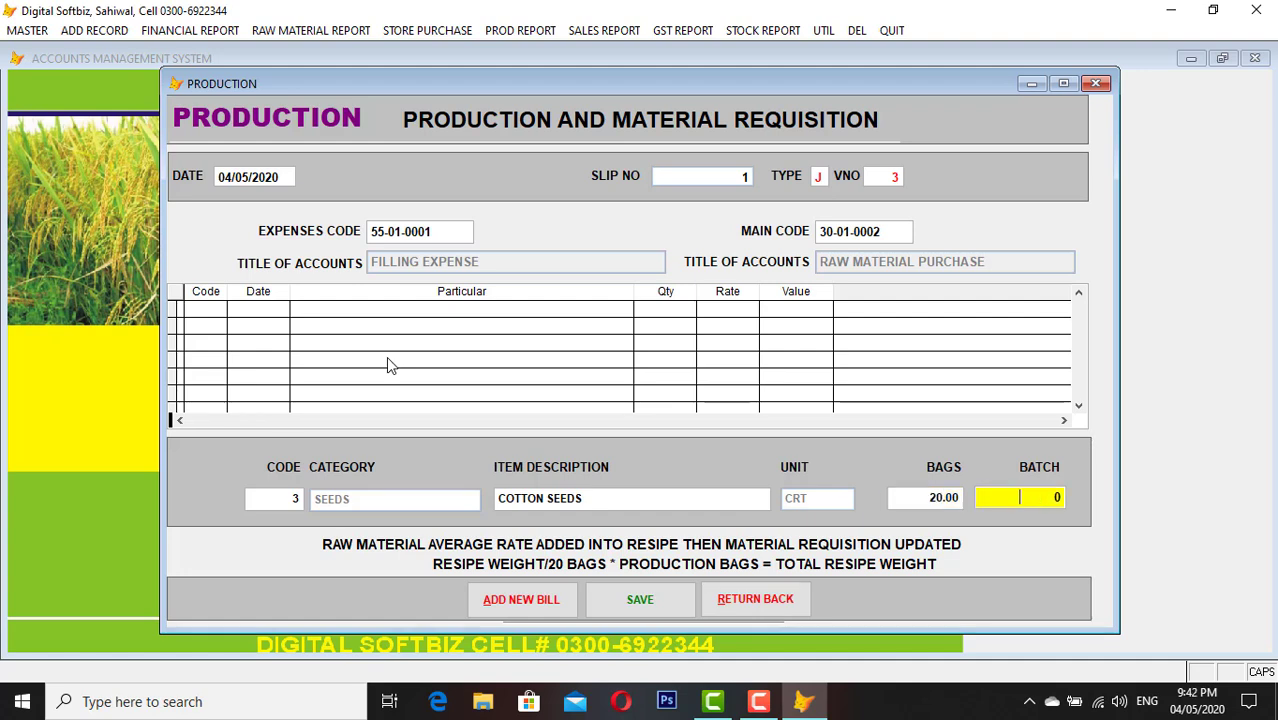
# Set the batch number to 112, save the COTTON SEEDS production record, and leave the form
pyautogui.press('Return')
pyautogui.hotkey('shift', 'Tab')
pyautogui.write('112')
pyautogui.press('Return')
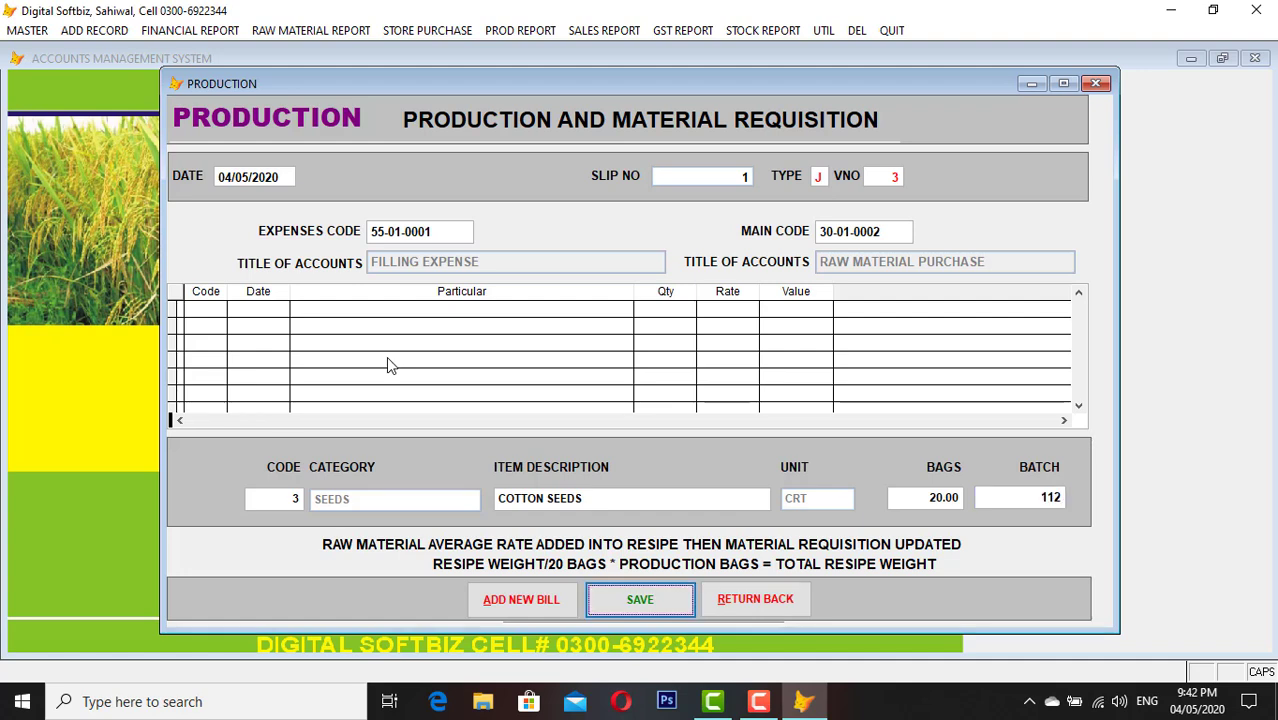
pyautogui.press('Return')
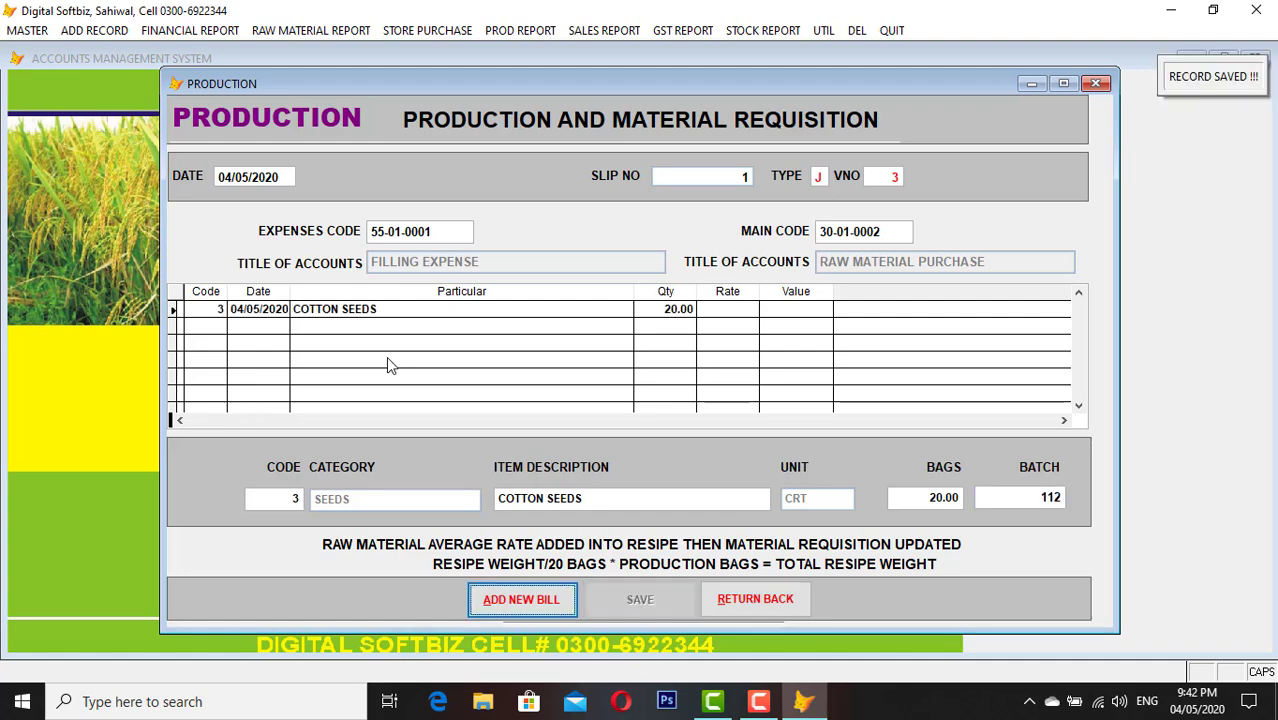
pyautogui.click(764, 604)
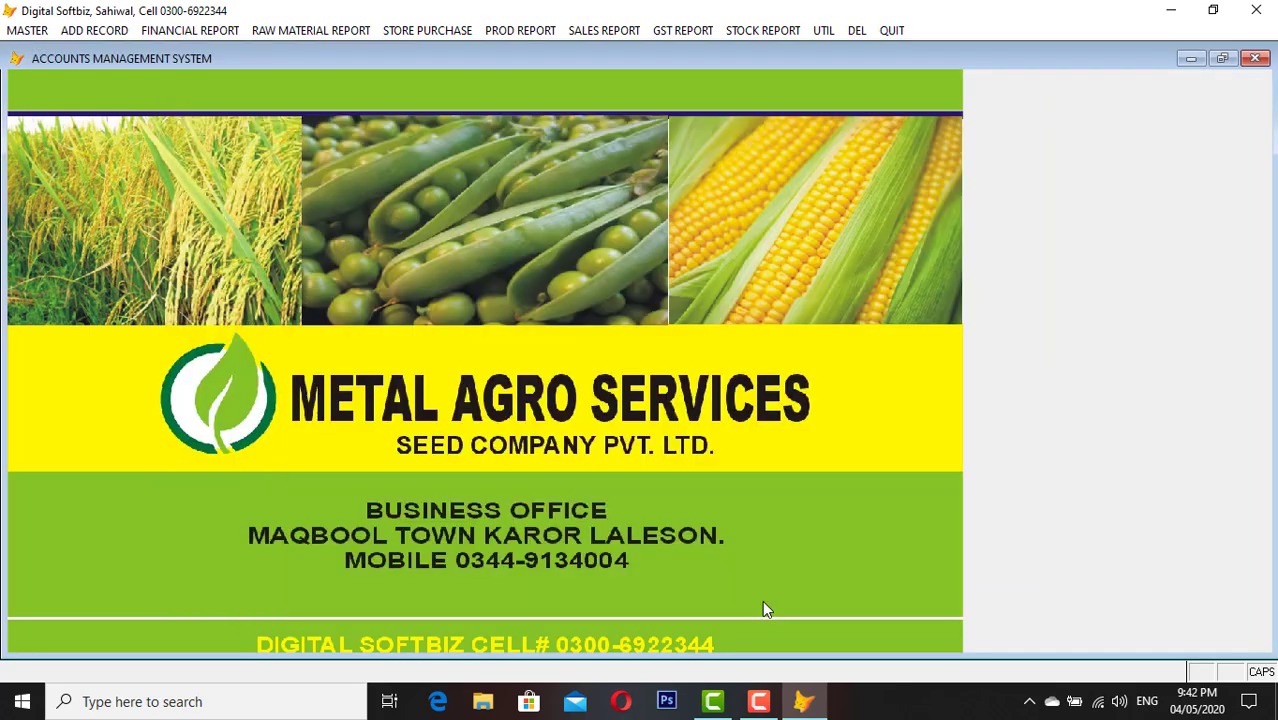
# Preview the stock report up to 04/05/2020 on screen to check raw material and finished goods, and close it
pyautogui.click(772, 34)
pyautogui.click(803, 121)
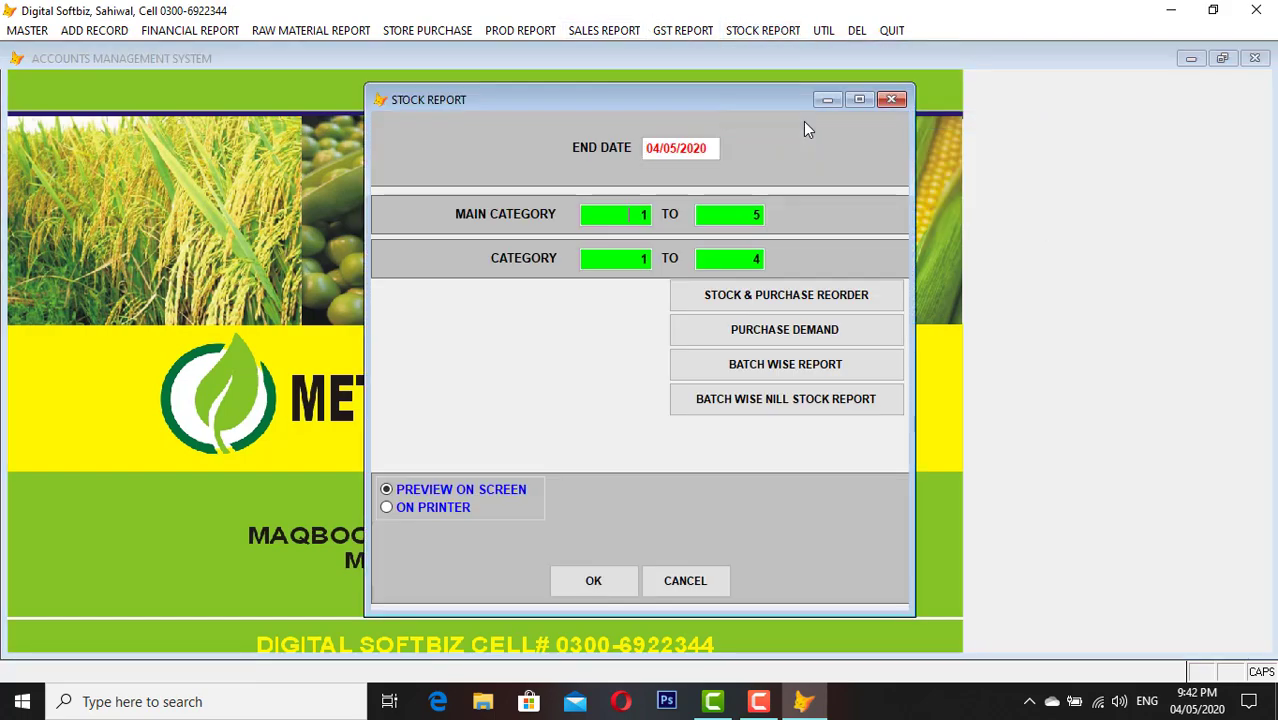
pyautogui.press('Return')
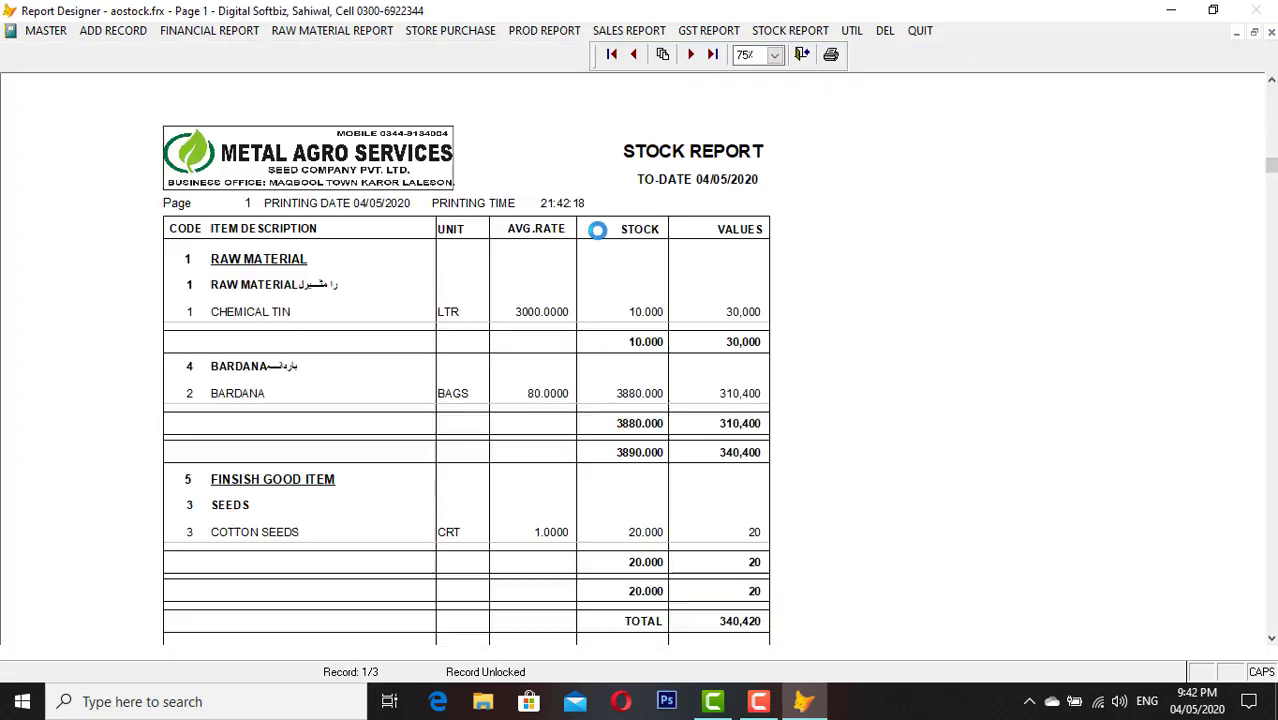
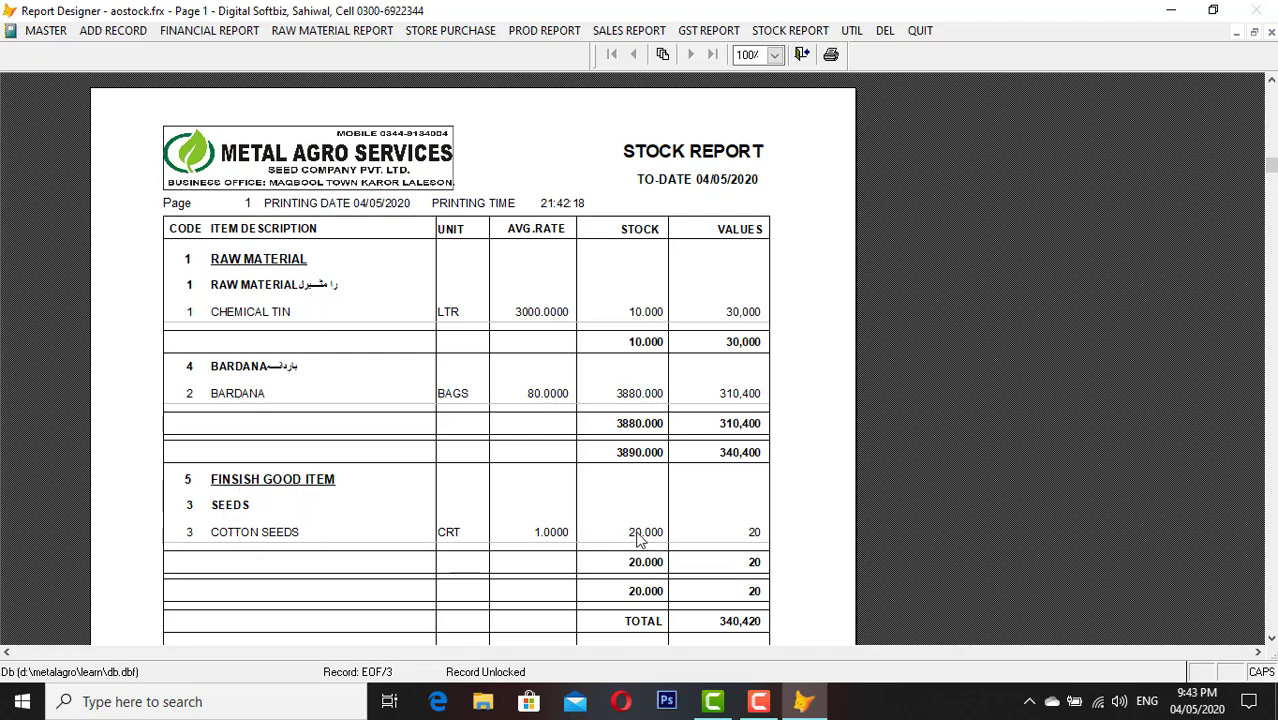
pyautogui.press('Escape')
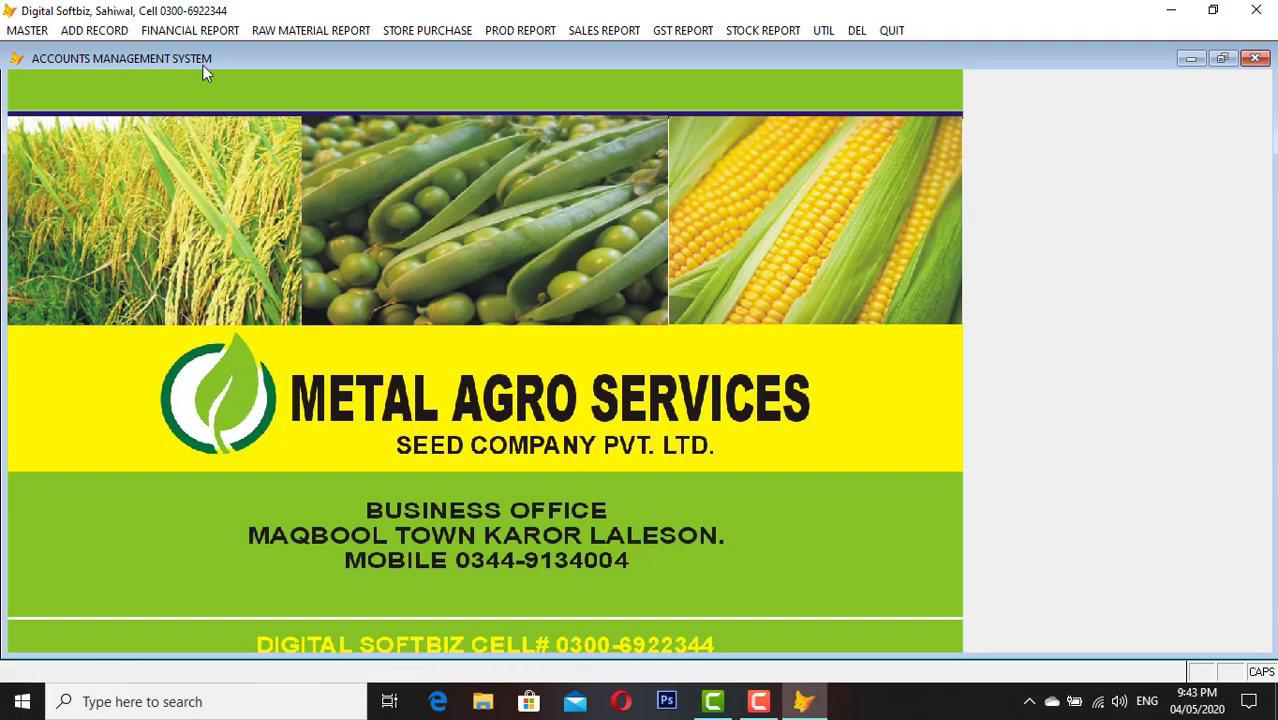
# View the blank regular sales invoice form and leave it without making an entry
pyautogui.click(114, 31)
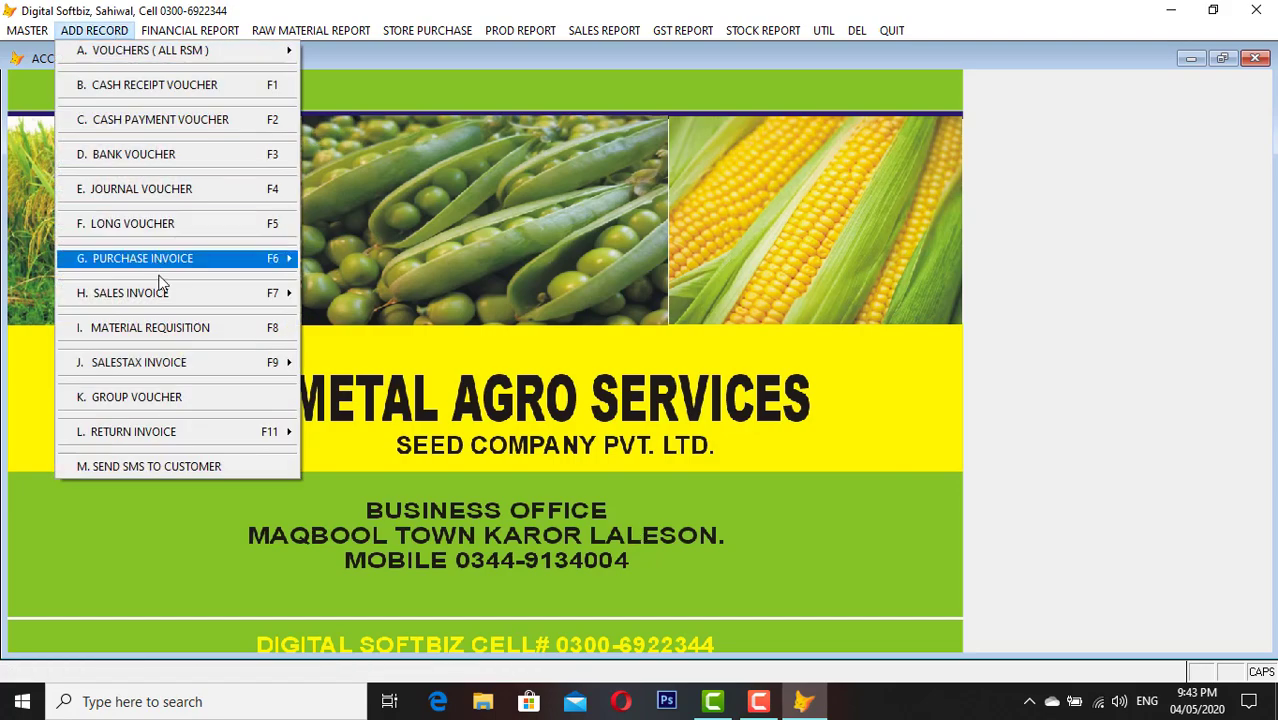
pyautogui.moveTo(163, 292)
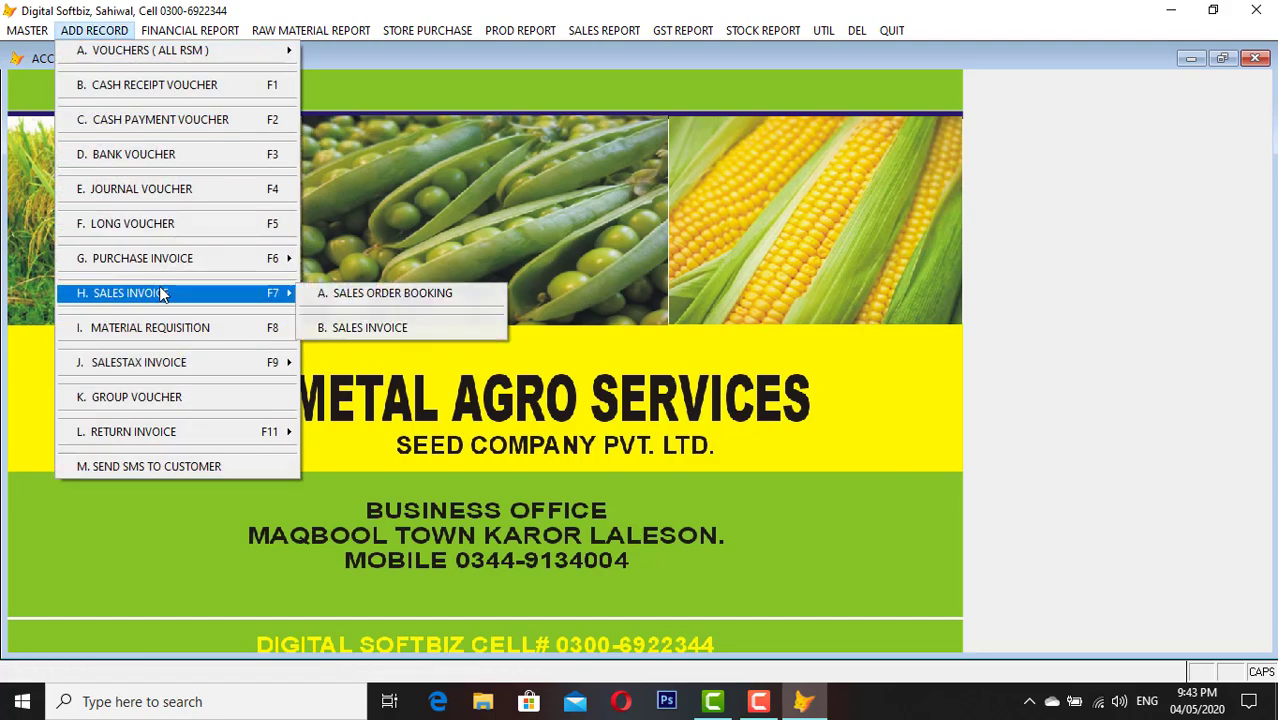
pyautogui.click(355, 330)
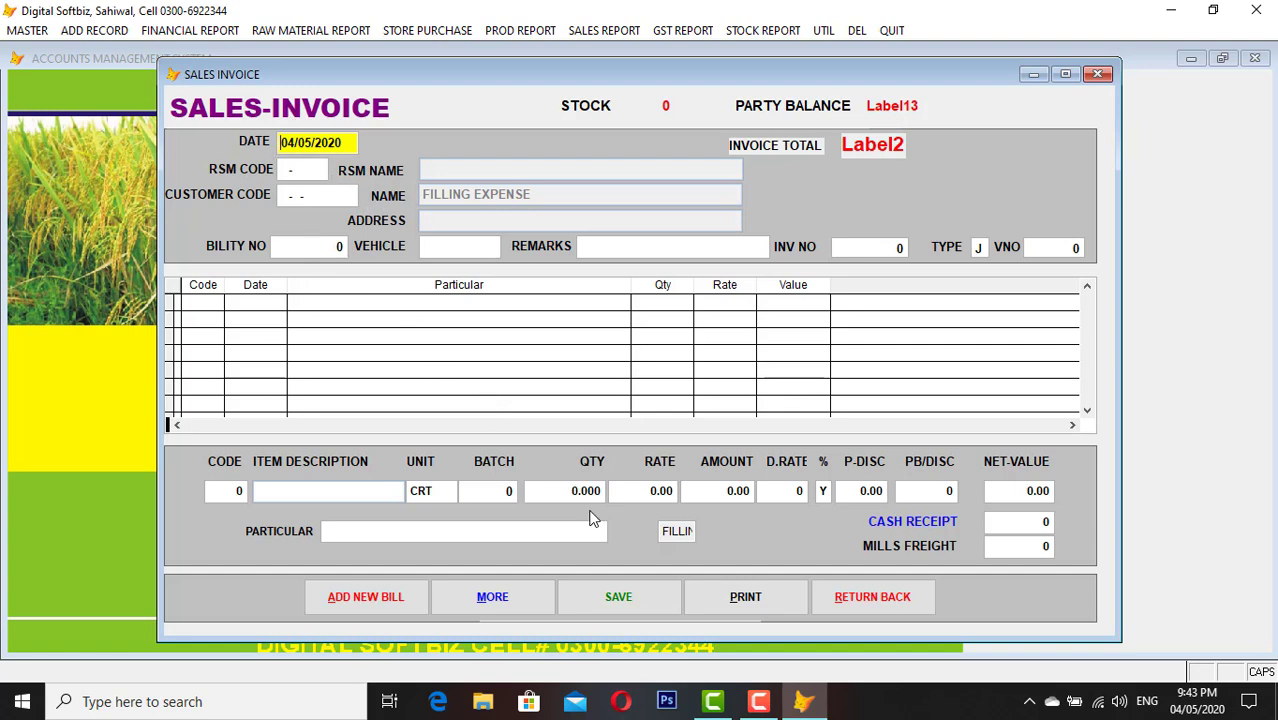
pyautogui.click(868, 610)
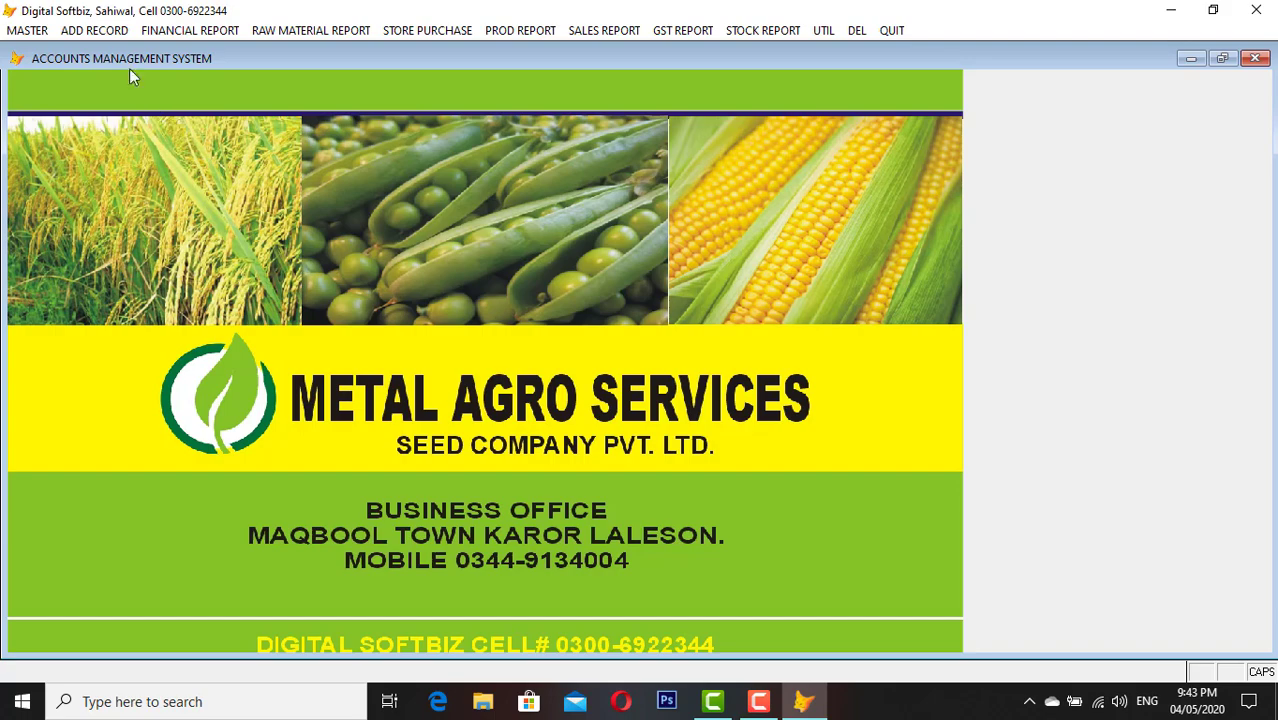
# View the blank GST form for output sales tax invoices and leave it without making an entry
pyautogui.click(100, 30)
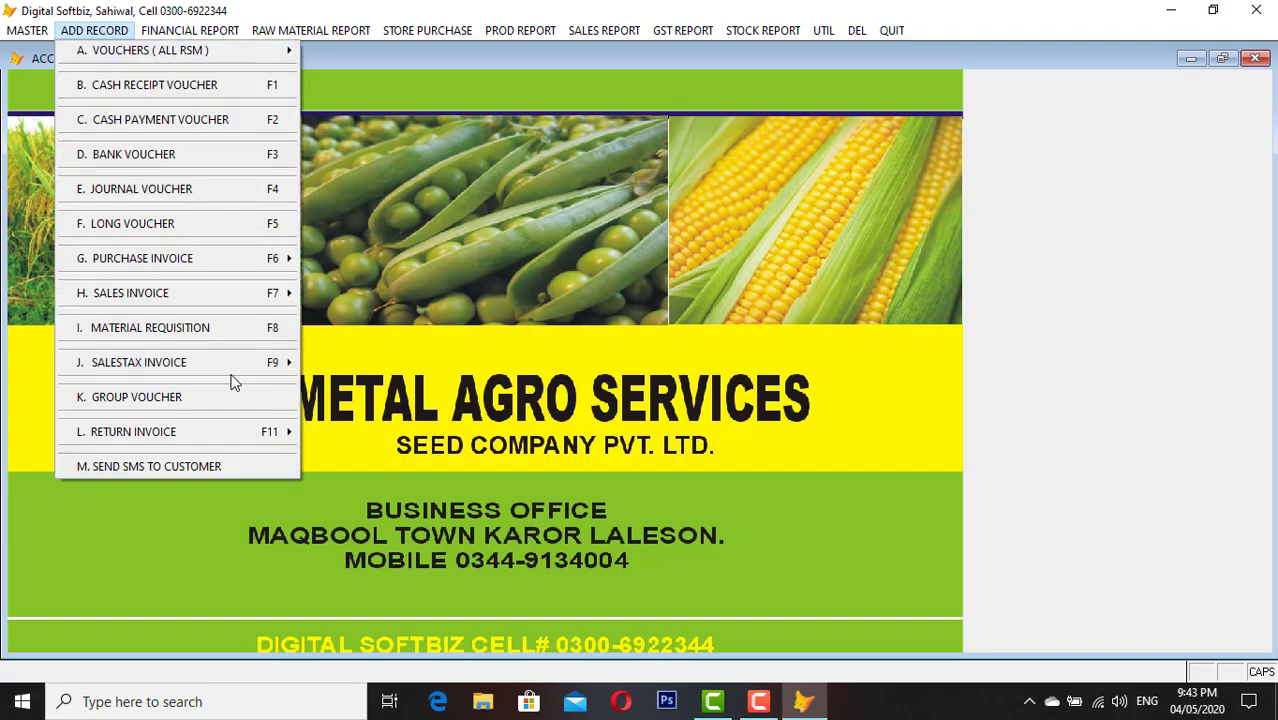
pyautogui.moveTo(228, 368)
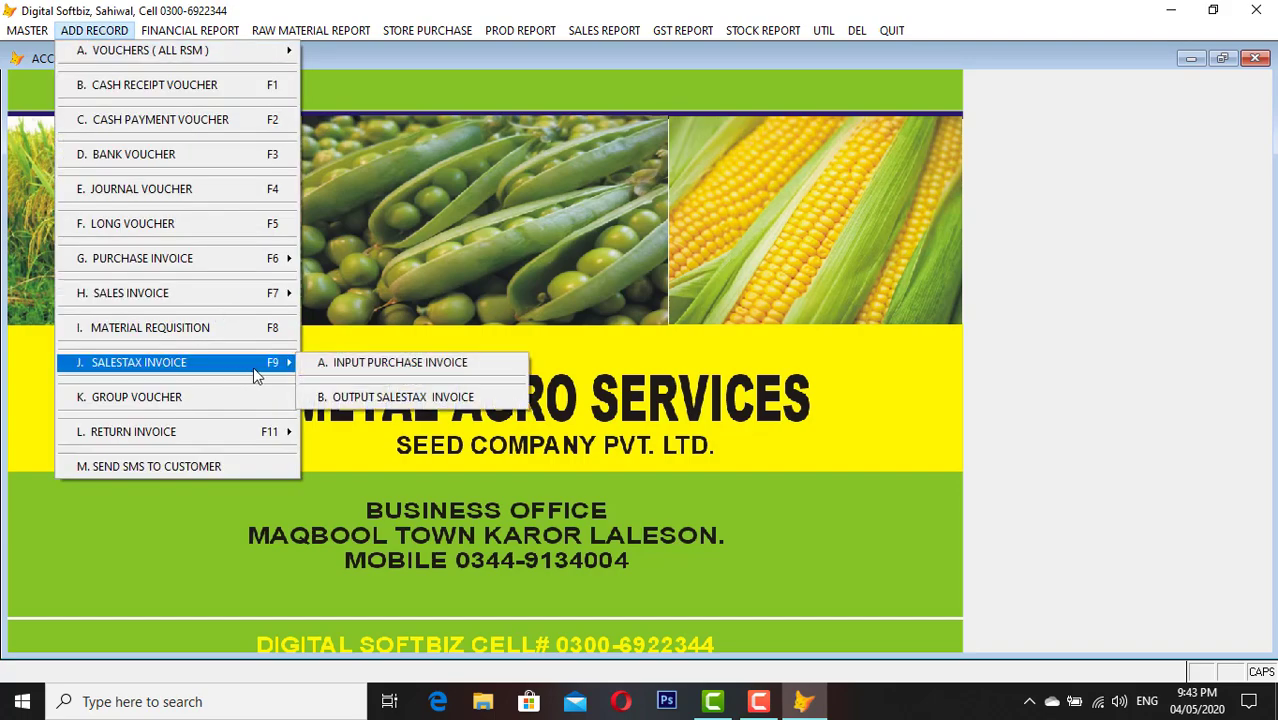
pyautogui.click(402, 397)
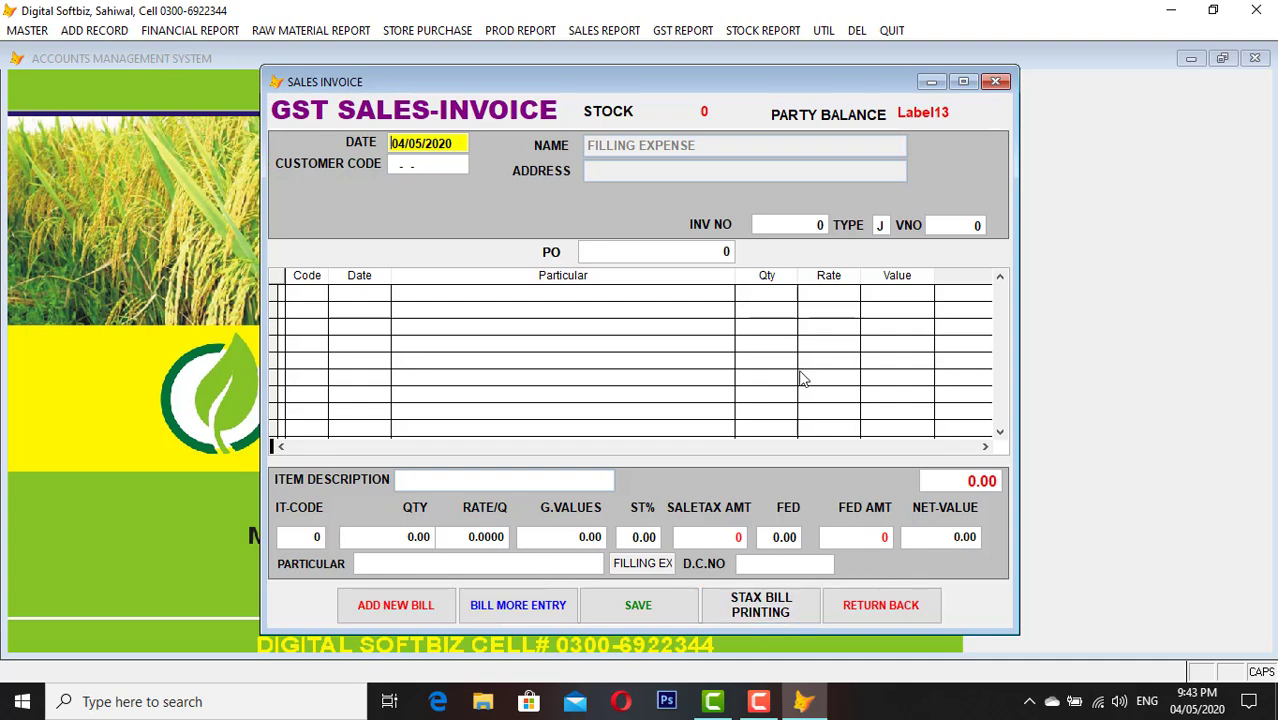
pyautogui.click(875, 603)
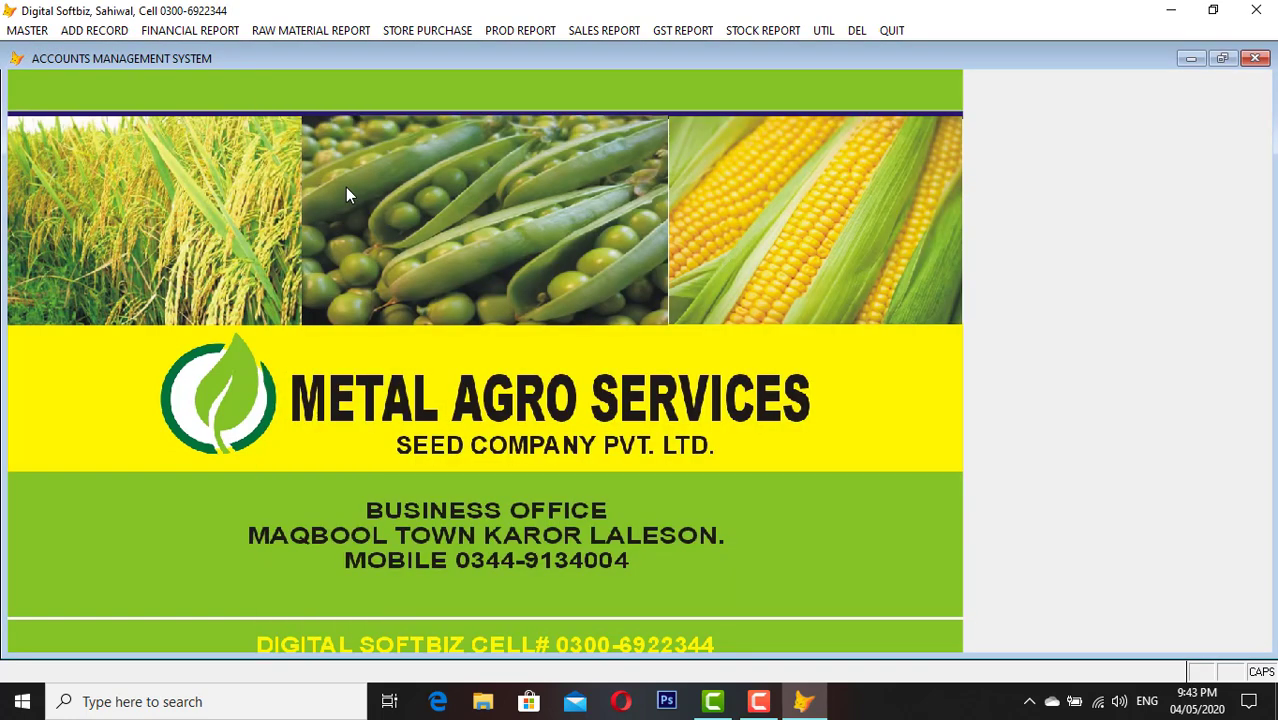
# Start a regular sales invoice dated 04/05/2020 and select the RSM by searching for the name
pyautogui.click(94, 30)
pyautogui.moveTo(270, 297)
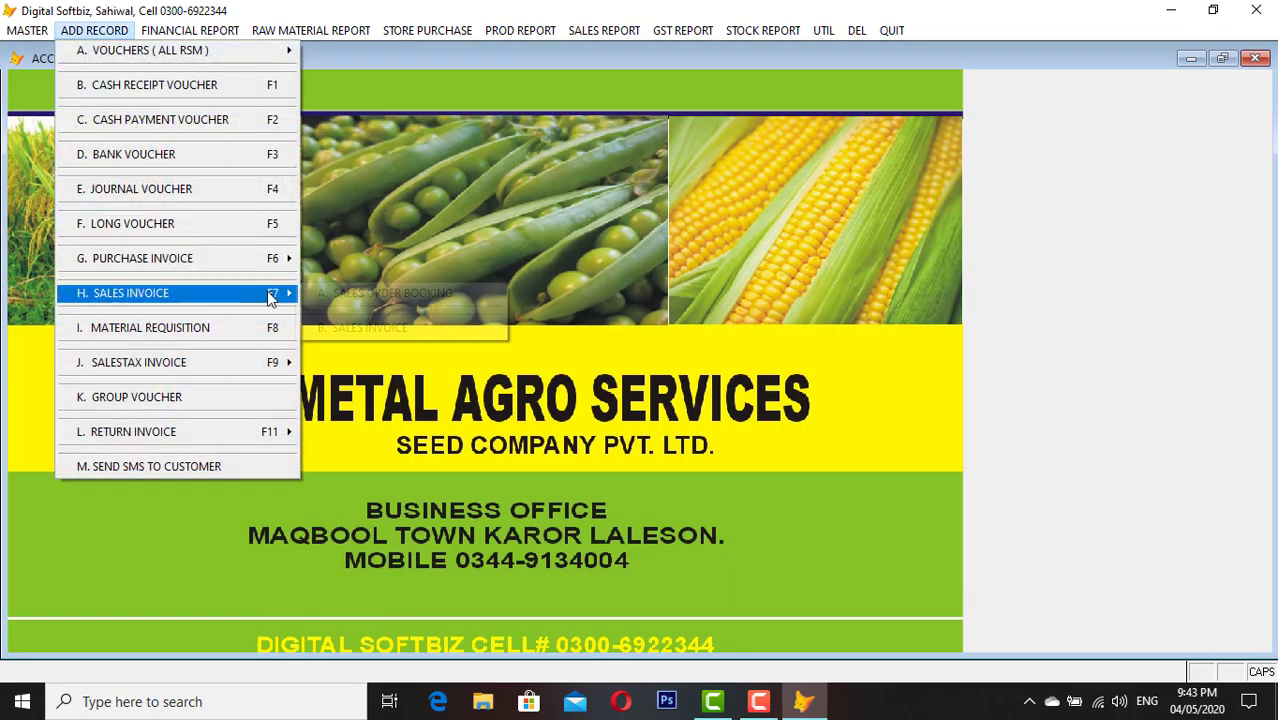
pyautogui.click(347, 327)
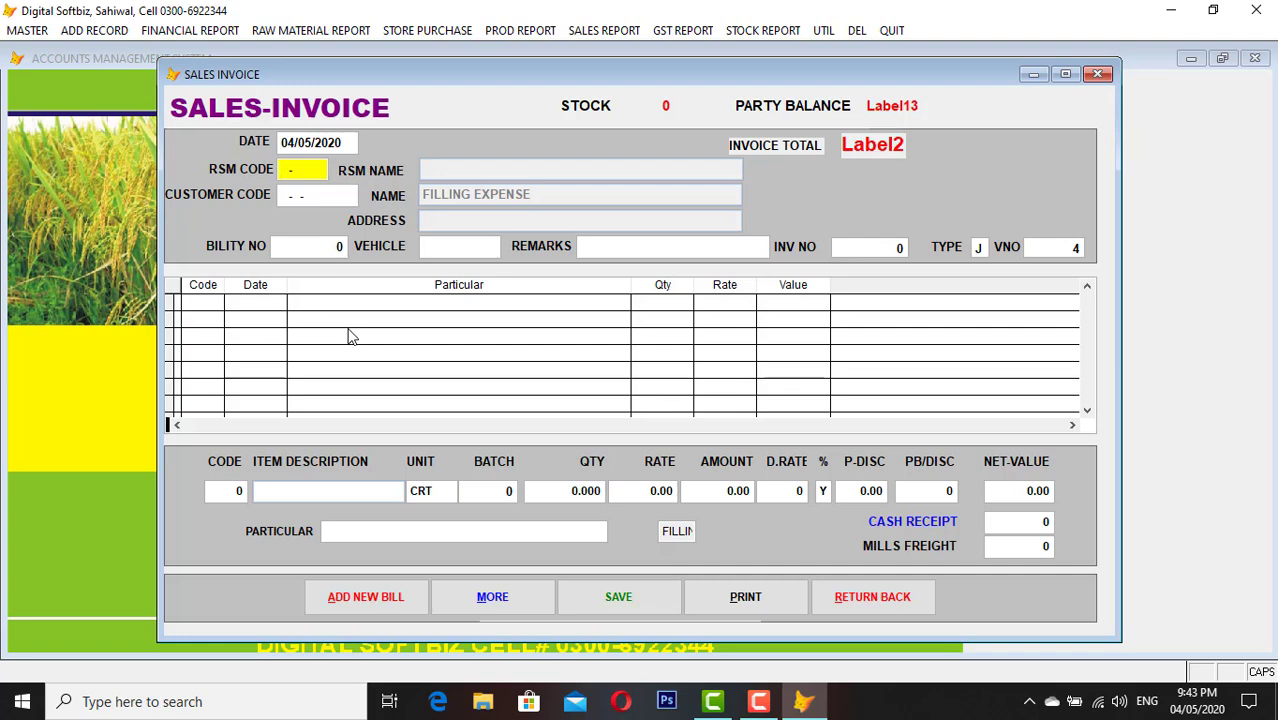
pyautogui.press('Return')
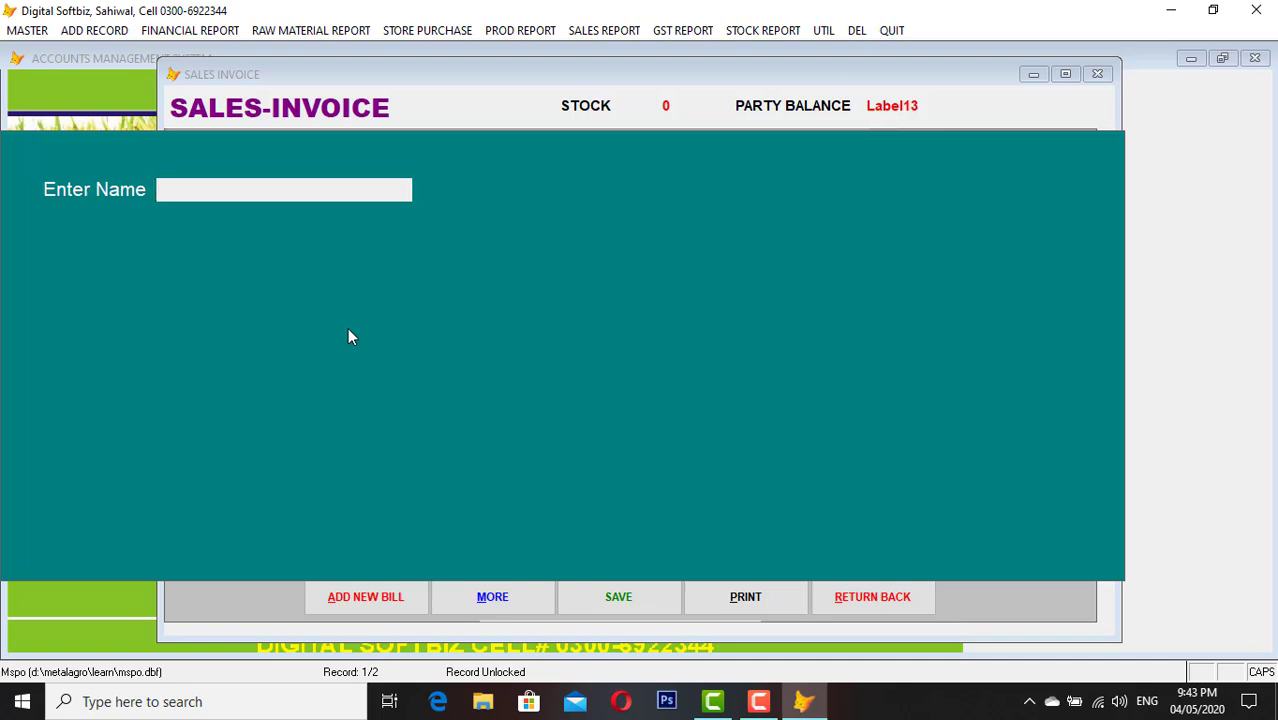
pyautogui.write('HAM')
pyautogui.press('Return')
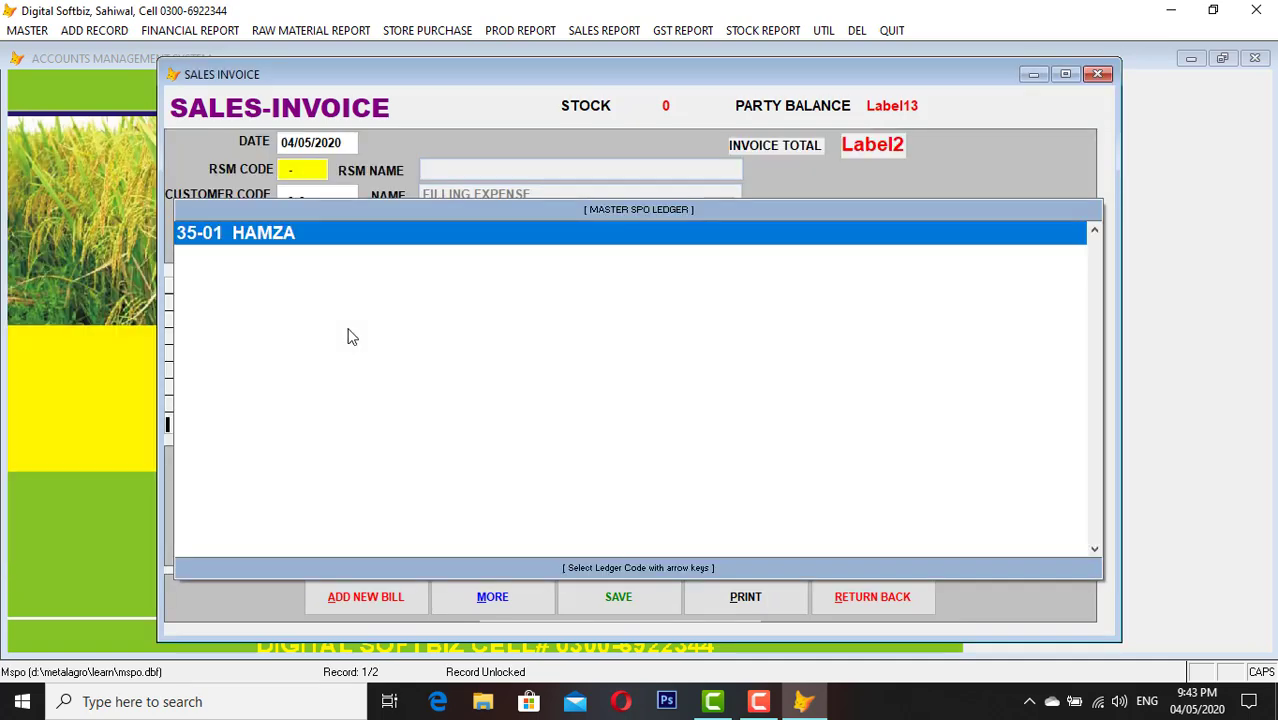
pyautogui.press('Return')
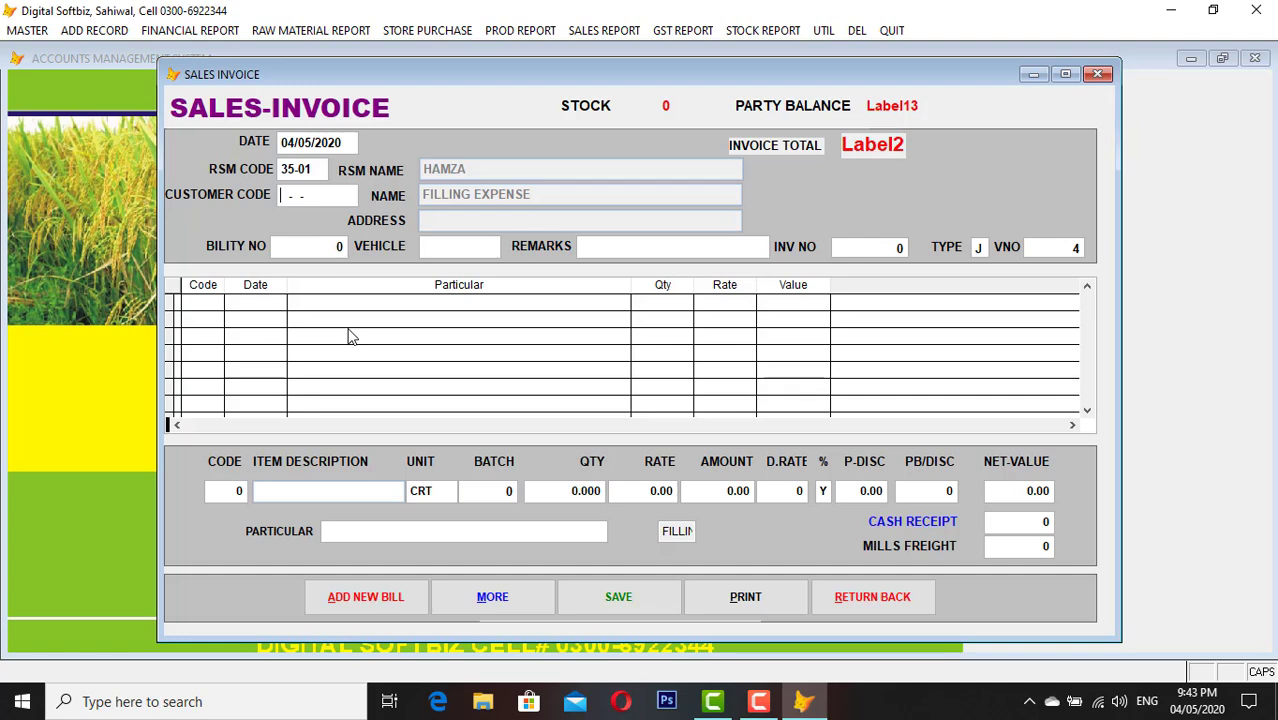
# Select the customer for the sales invoice by searching for the customer's name
pyautogui.press('Return')
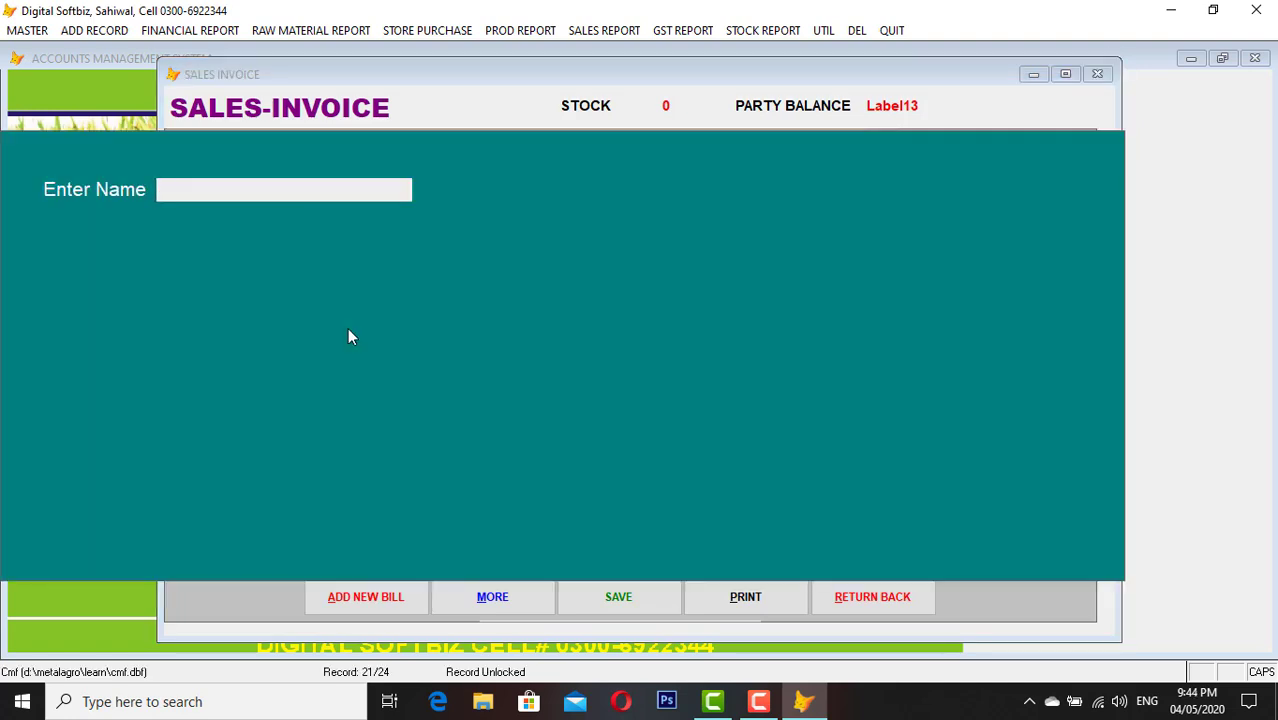
pyautogui.write('ALI')
pyautogui.press('Return')
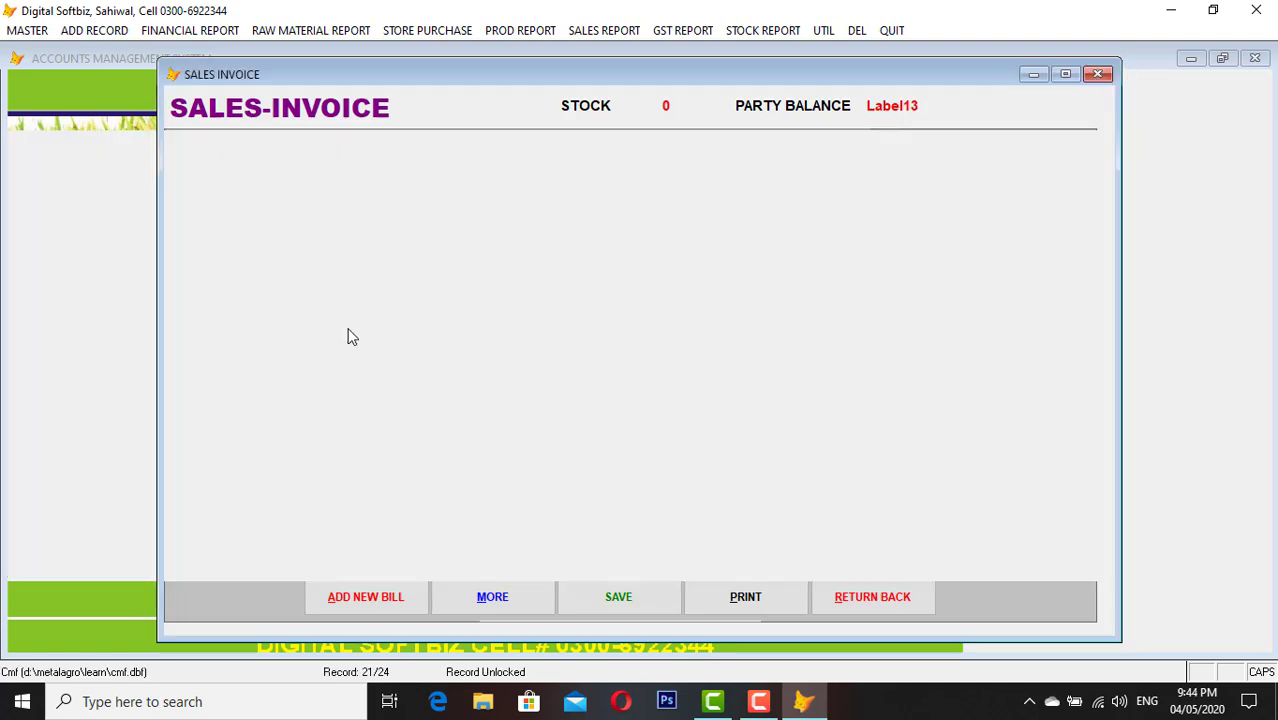
pyautogui.press('Return')
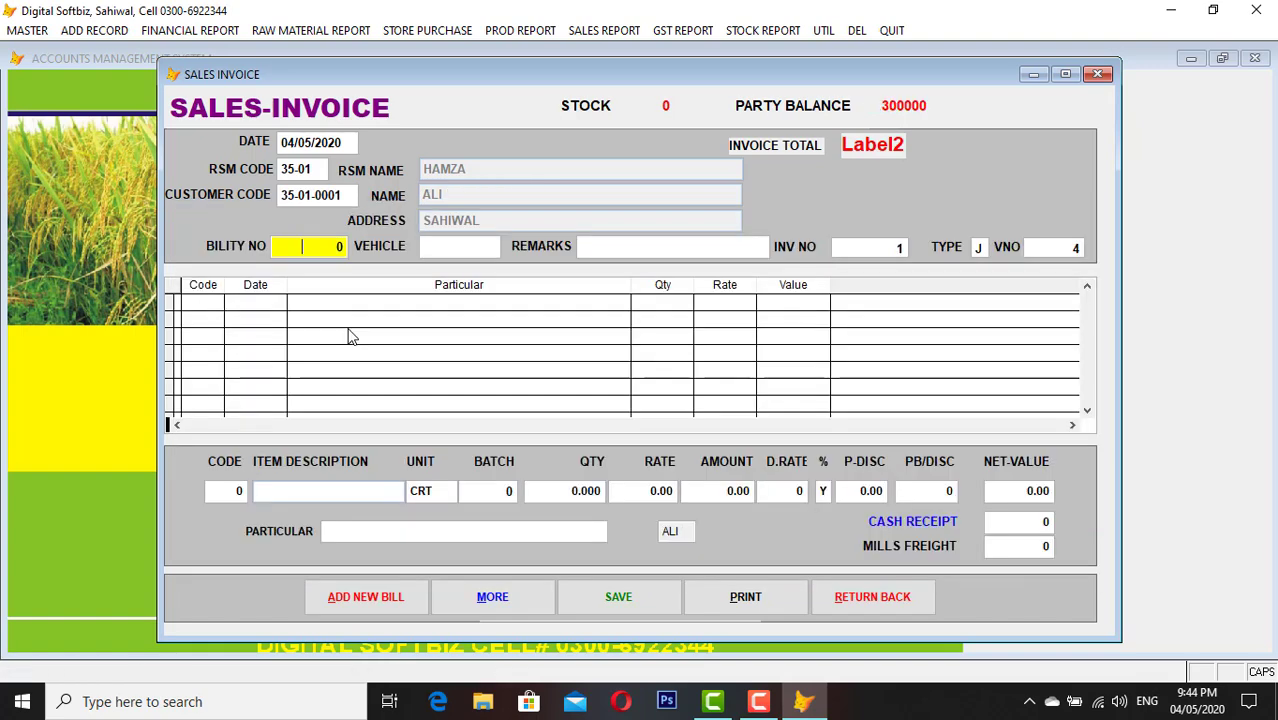
# Set the bility number to 12 and the vehicle to 7777, leave the remarks blank, and accept invoice number 1
pyautogui.write('12')
pyautogui.press('Return')
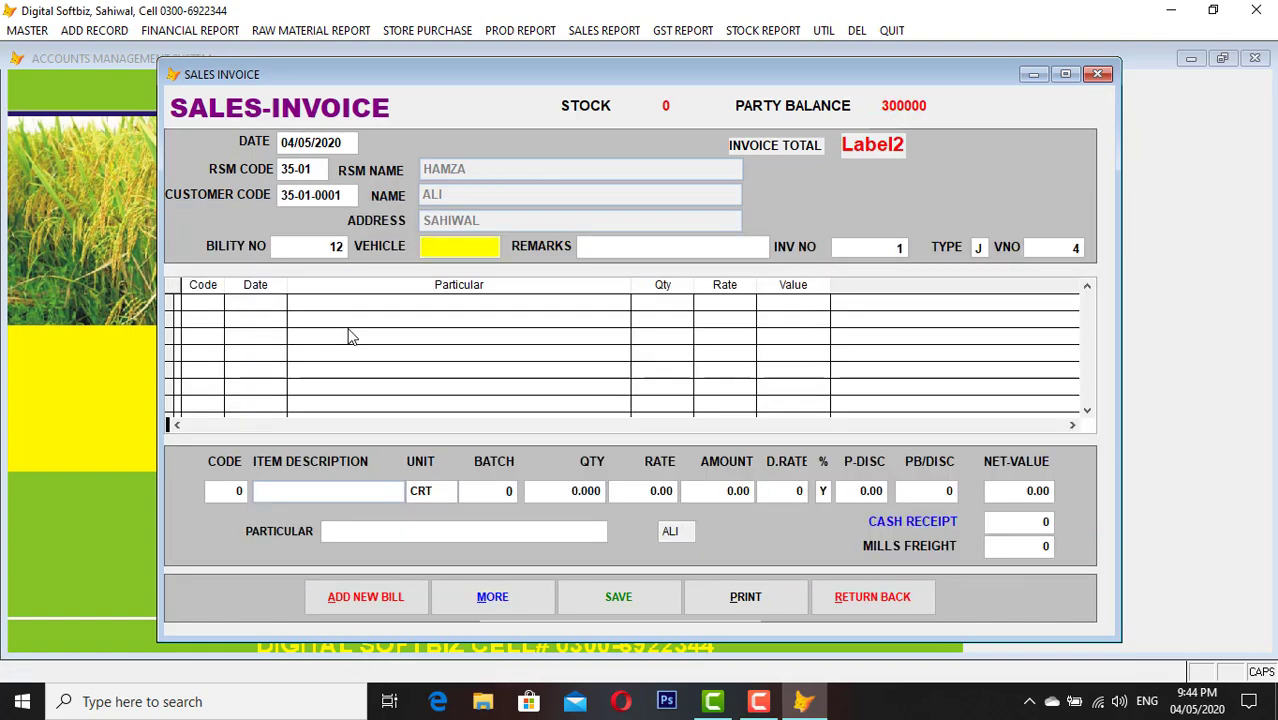
pyautogui.write('7777')
pyautogui.press('Return')
pyautogui.press('Return')
pyautogui.press('Return')
pyautogui.press('Return')
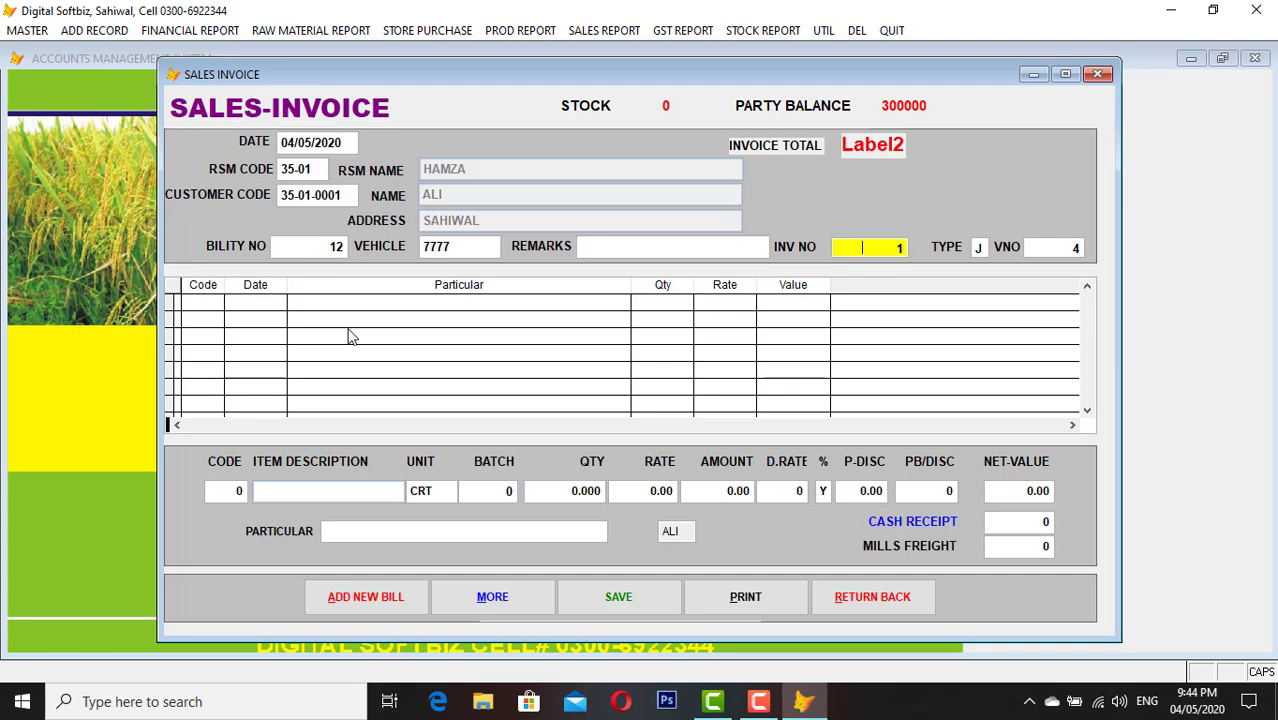
pyautogui.press('Return')
# Choose COTTON SEEDS as the invoice item by searching for SEE, keep the CRT unit, and set the batch to 112
pyautogui.press('Return')
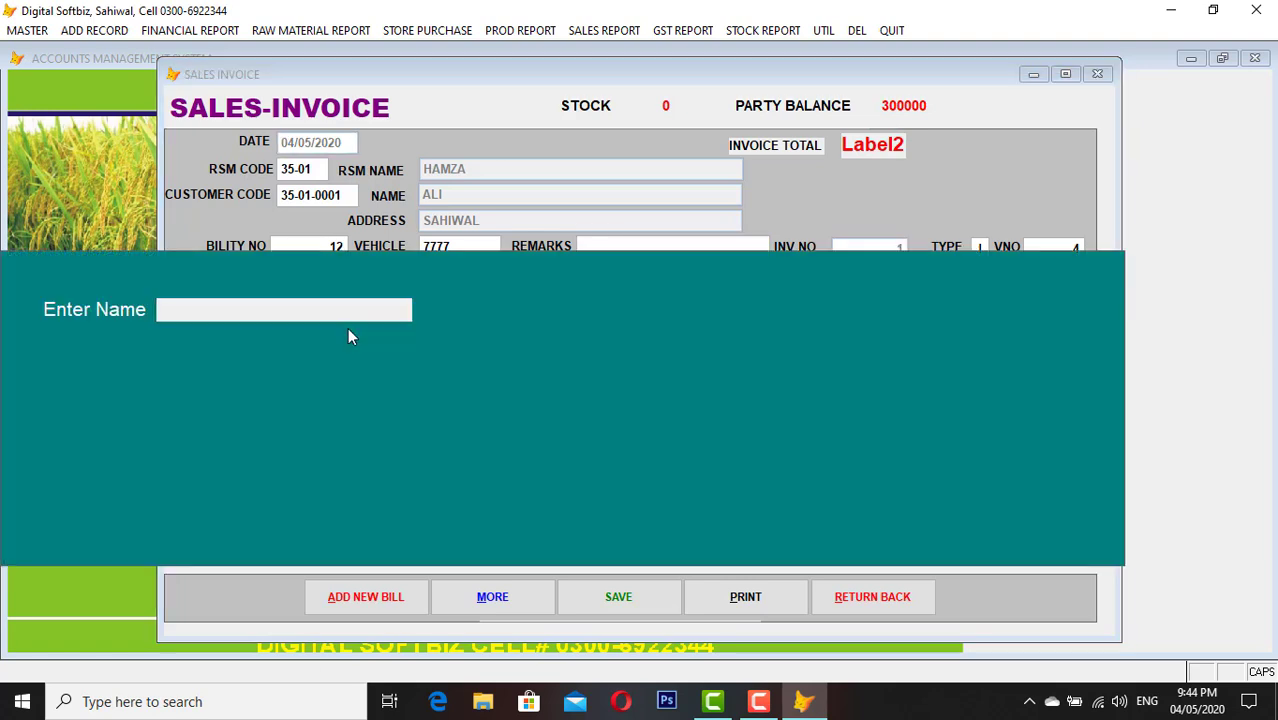
pyautogui.write('SEE')
pyautogui.press('Return')
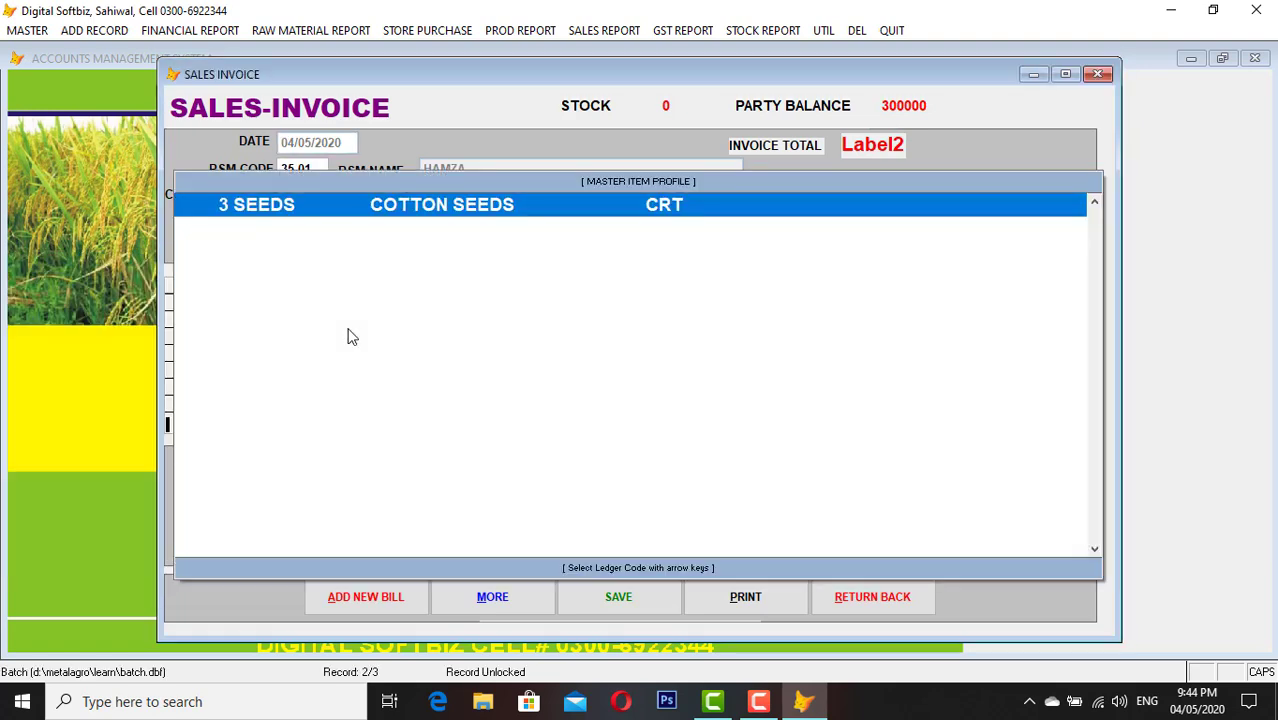
pyautogui.press('Return')
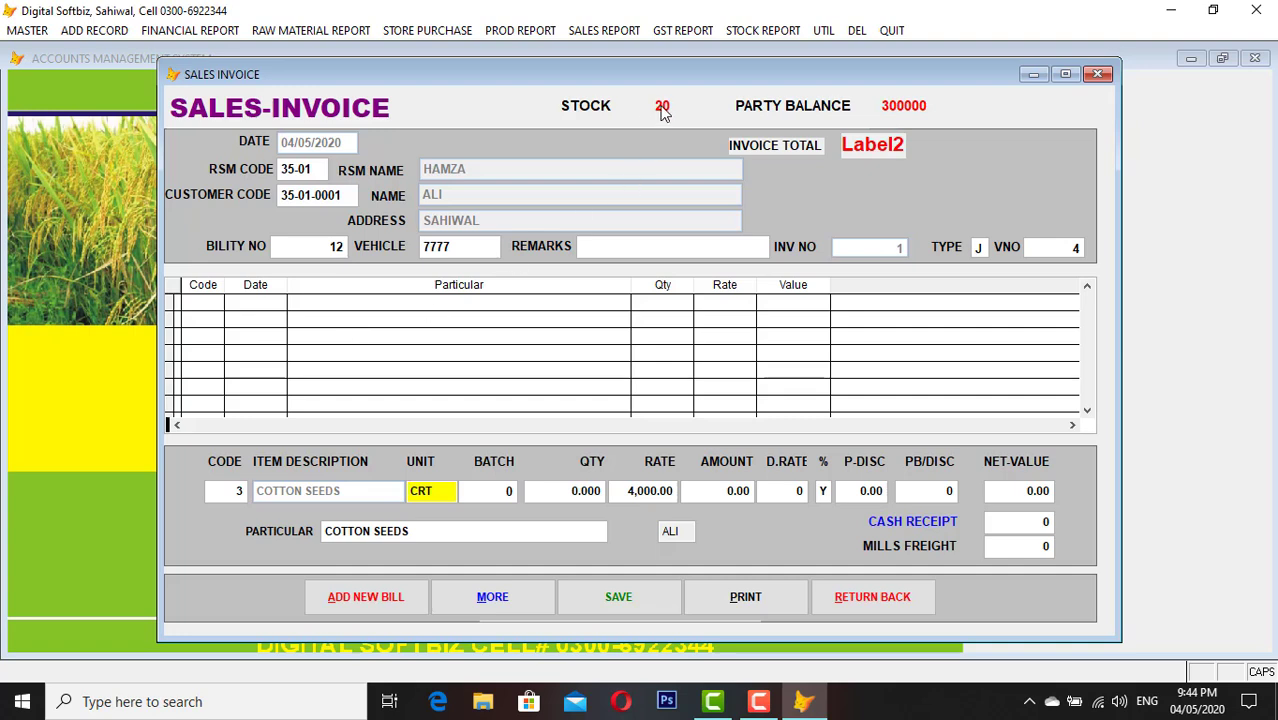
pyautogui.press('Return')
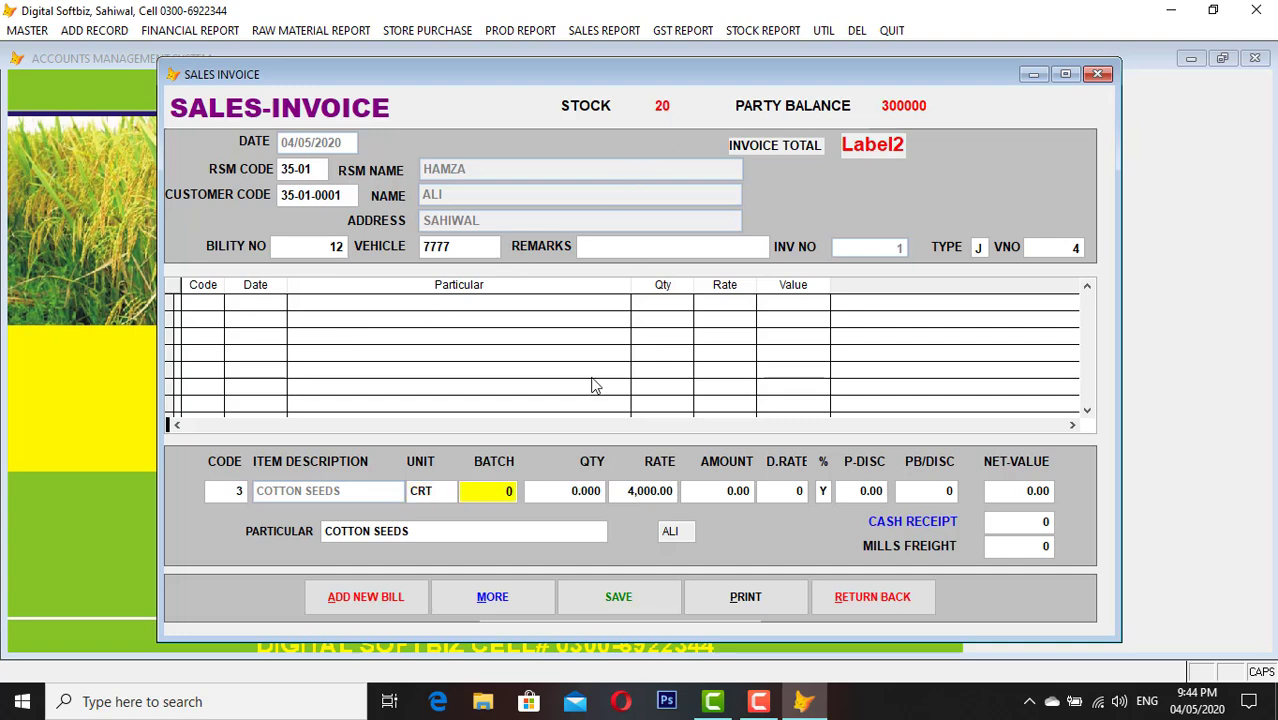
pyautogui.write('112')
pyautogui.press('Return')
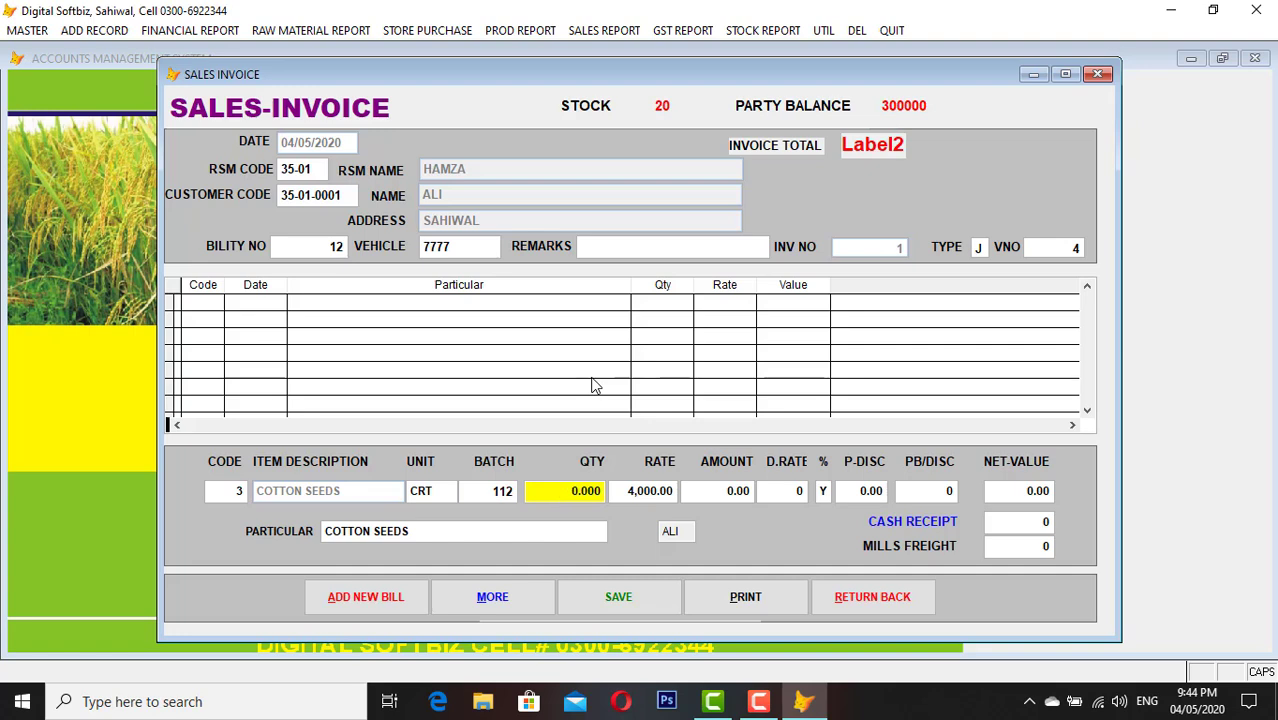
# Set the COTTON SEEDS quantity to 10, accepting the 4,000.00 rate, zero discounts and the default particular
pyautogui.write('10')
pyautogui.press('Return')
pyautogui.press('Return')
pyautogui.press('Return')
pyautogui.press('Return')
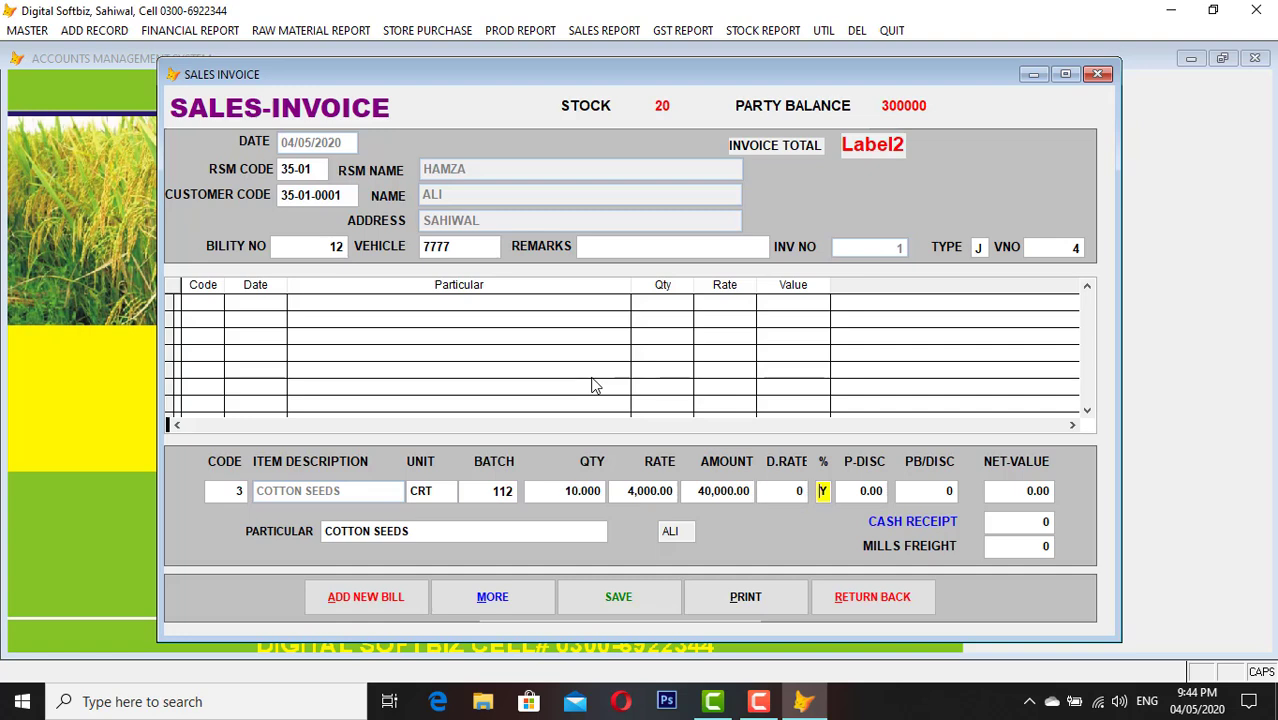
pyautogui.press('Return')
pyautogui.press('Return')
pyautogui.press('Return')
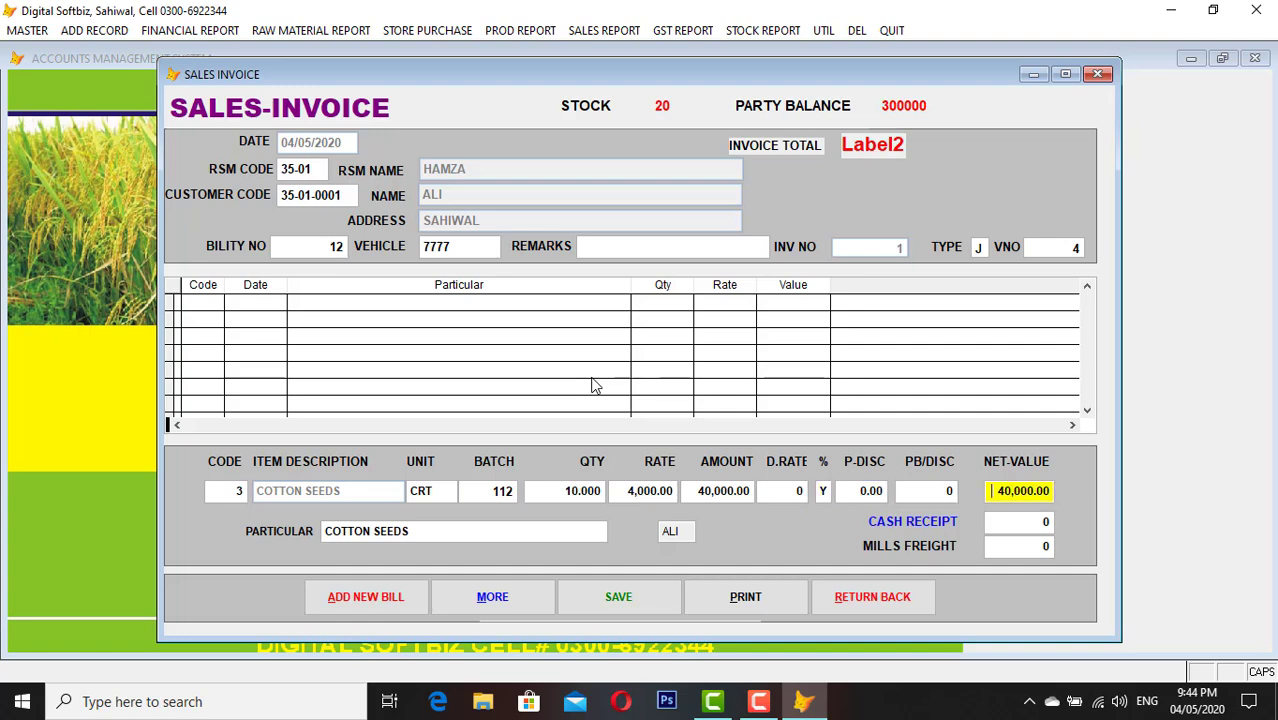
pyautogui.press('Return')
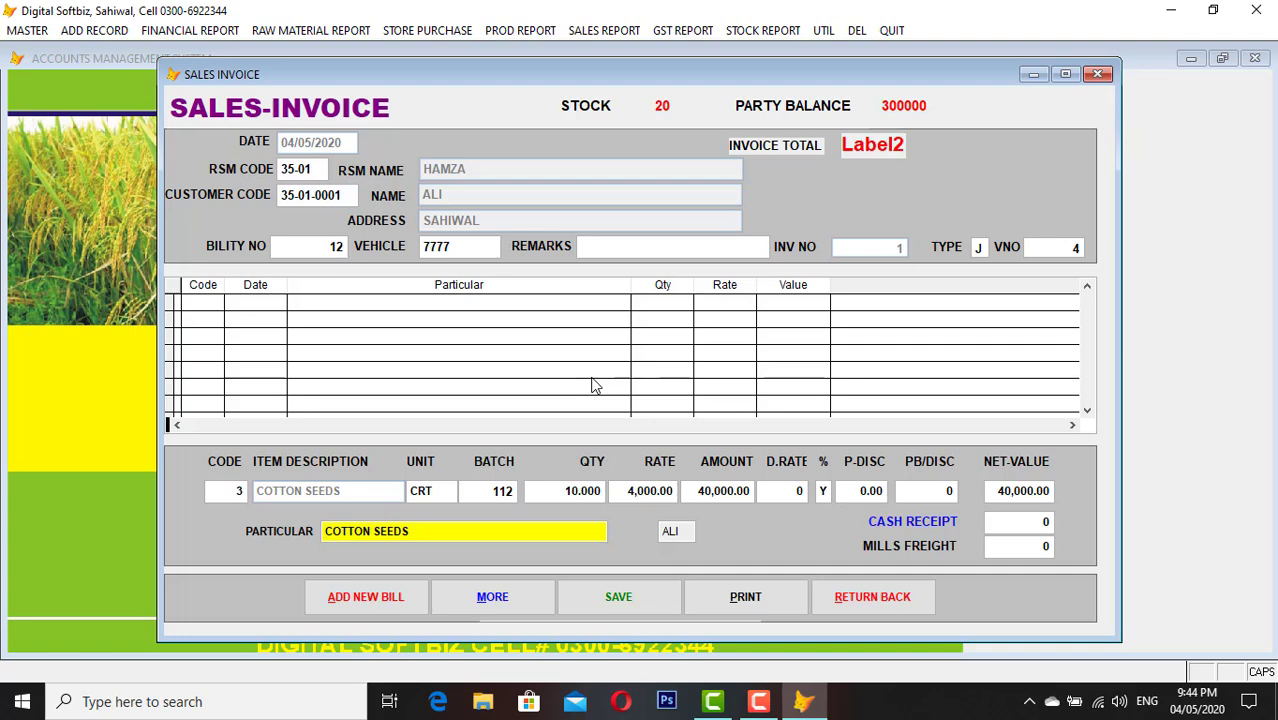
pyautogui.press('Return')
pyautogui.press('Return')
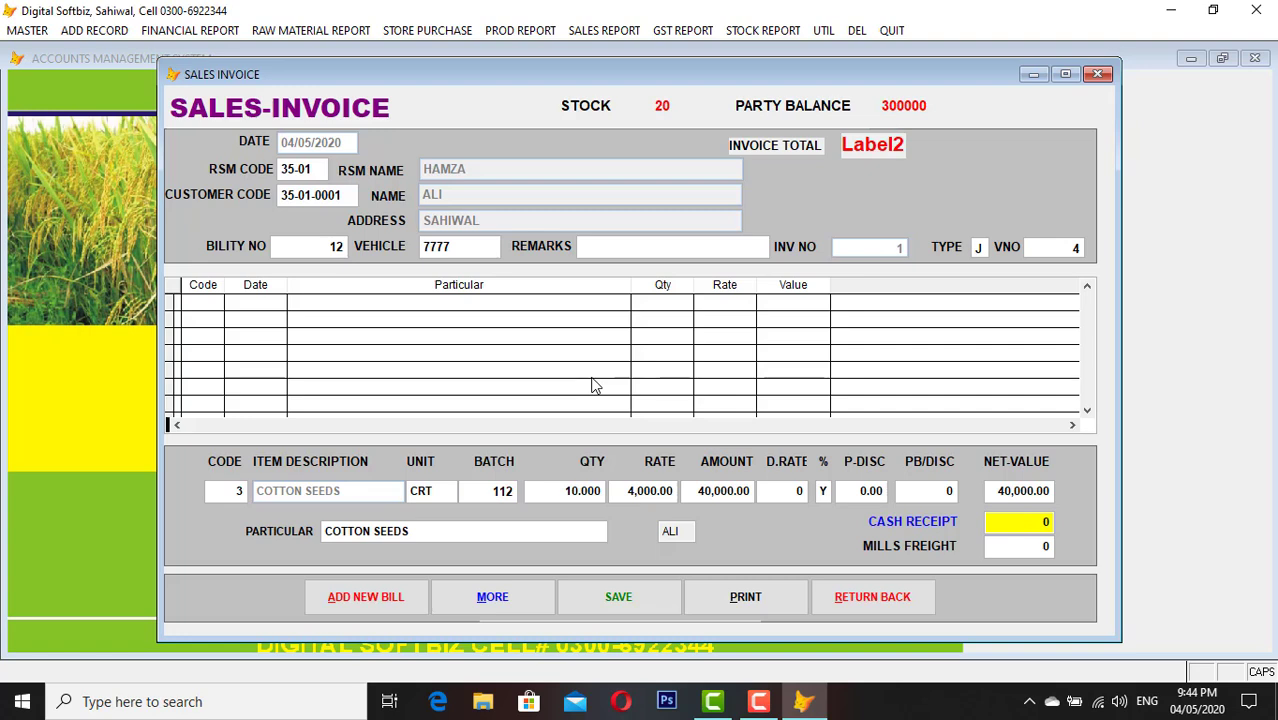
# Record a cash receipt of 20000 with no mills freight, save the sales invoice, and leave the form
pyautogui.write('20000')
pyautogui.press('Return')
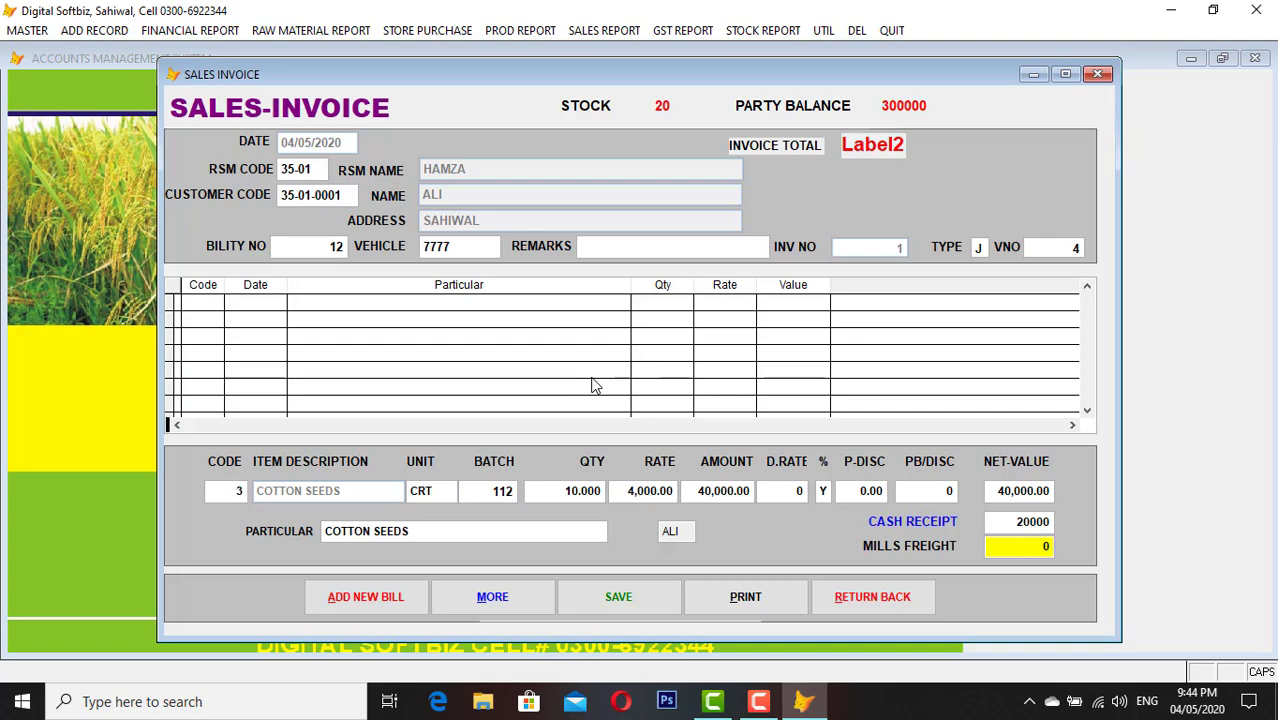
pyautogui.press('Return')
pyautogui.press('Return')
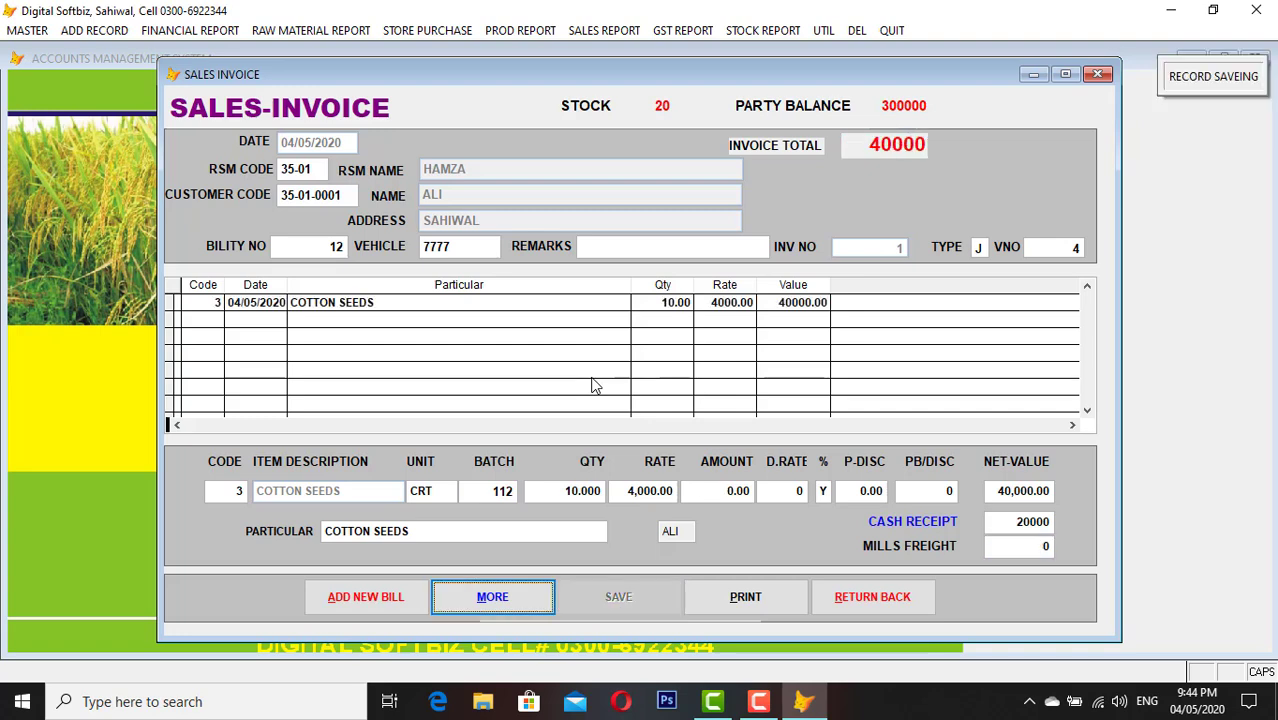
pyautogui.click(866, 600)
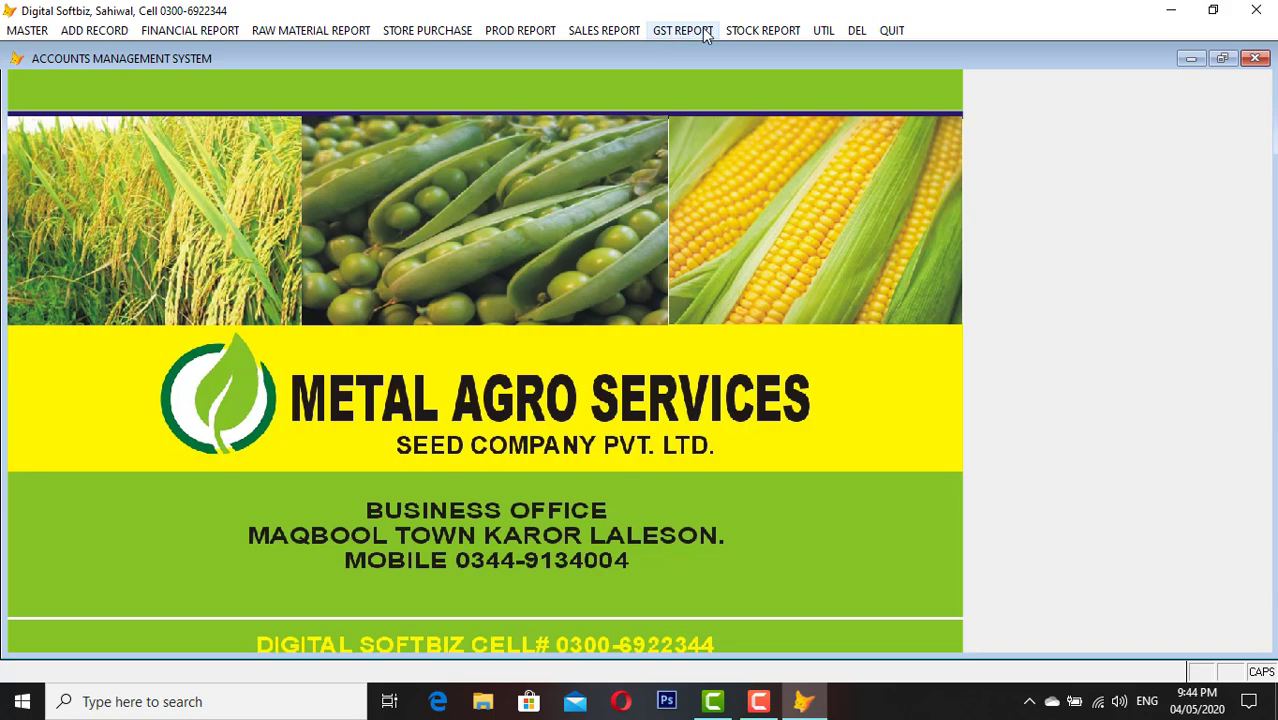
# Preview the stock report to 04/05/2020 for all categories to check the COTTON SEEDS stock, and close it
pyautogui.click(757, 31)
pyautogui.click(800, 125)
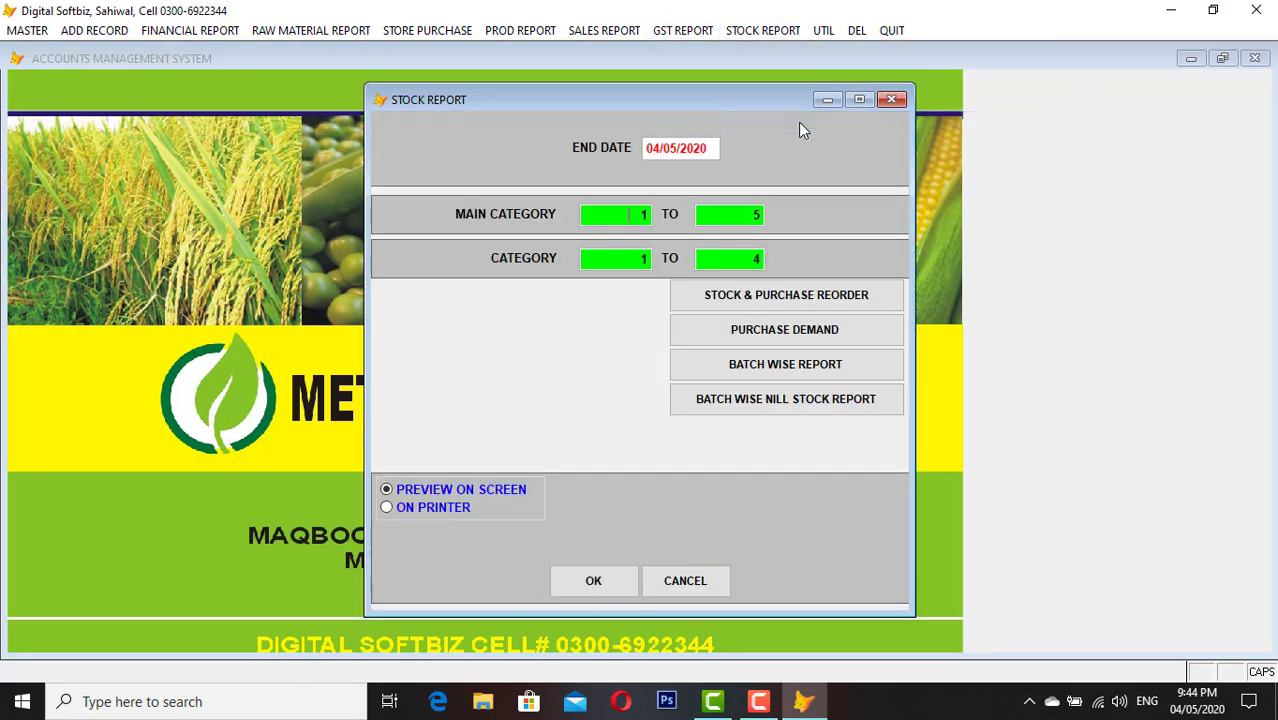
pyautogui.press('Return')
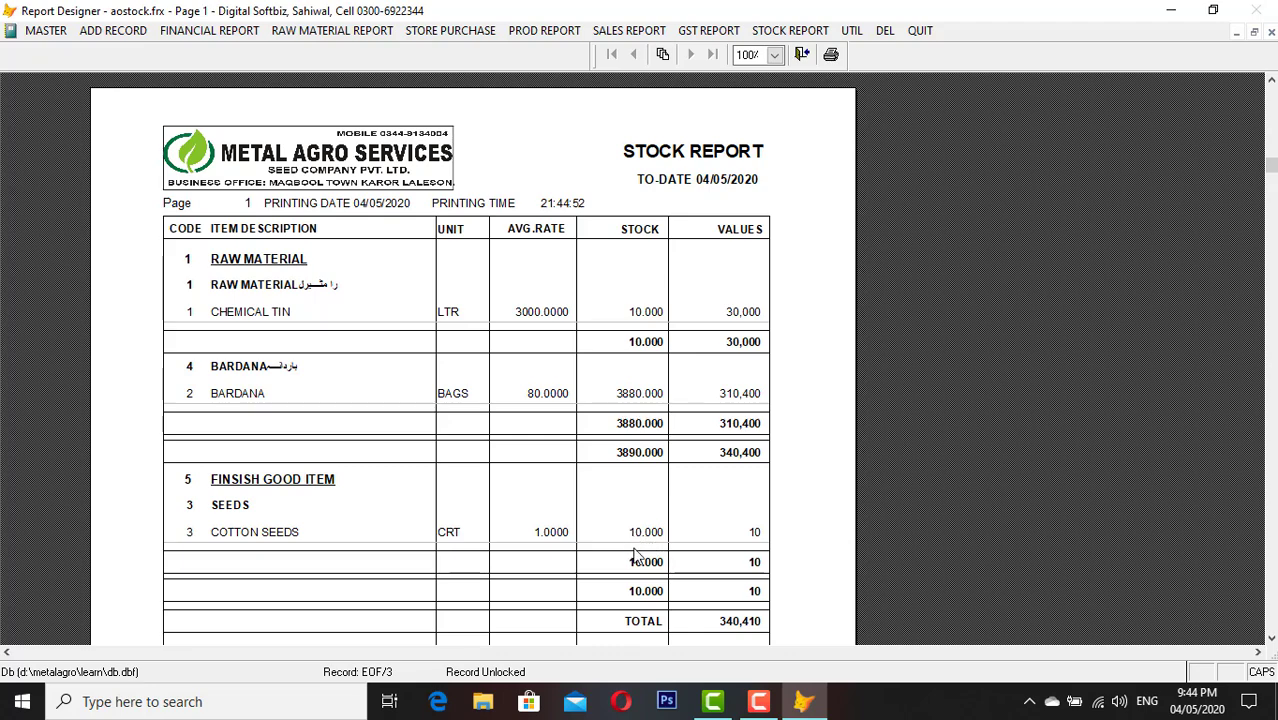
pyautogui.press('Escape')
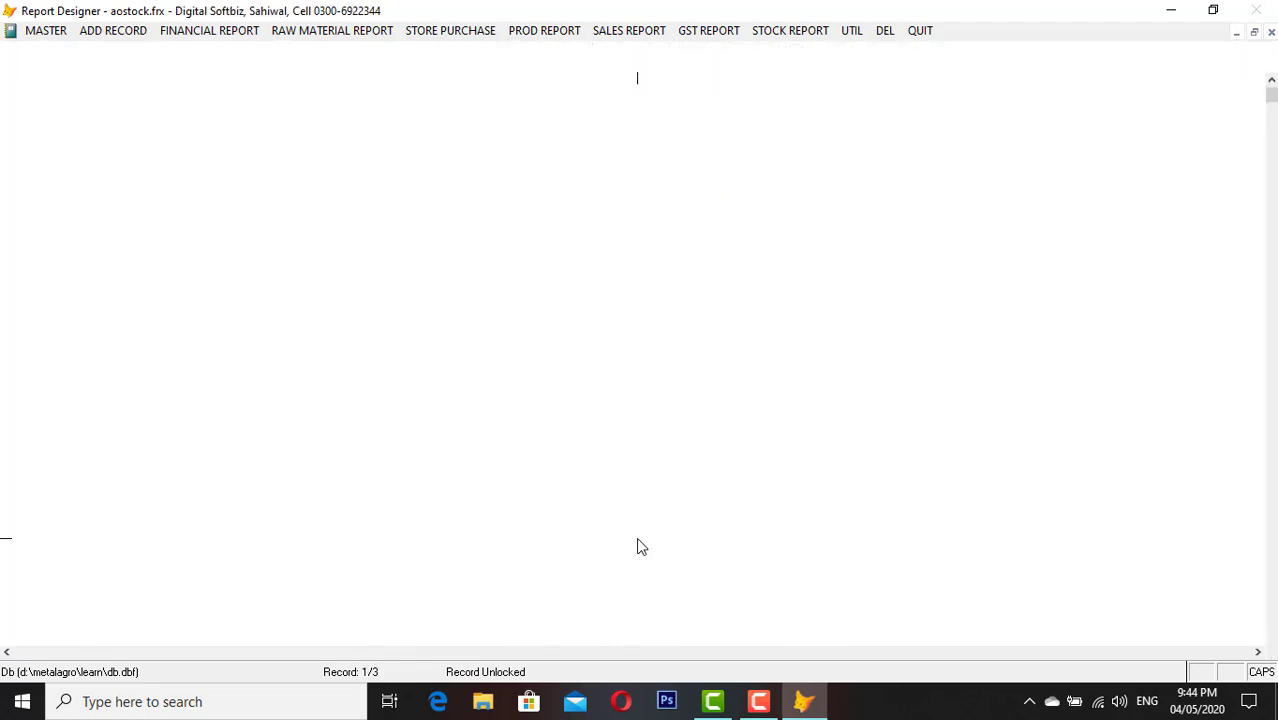
# Preview the customer's ledger from 01/01/2014 to 04/05/2020, finding the account by name, and close it
pyautogui.click(188, 30)
pyautogui.click(198, 49)
pyautogui.press('Return')
pyautogui.press('Return')
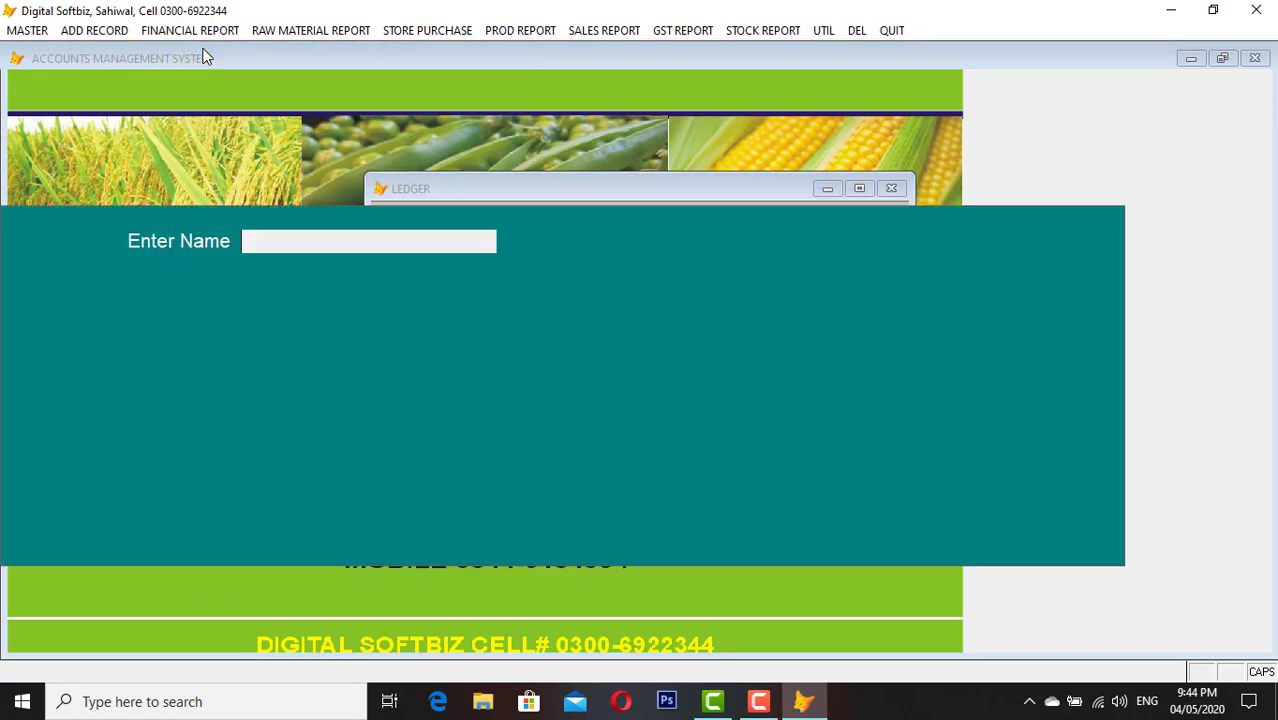
pyautogui.write('ALI')
pyautogui.press('Return')
pyautogui.press('Return')
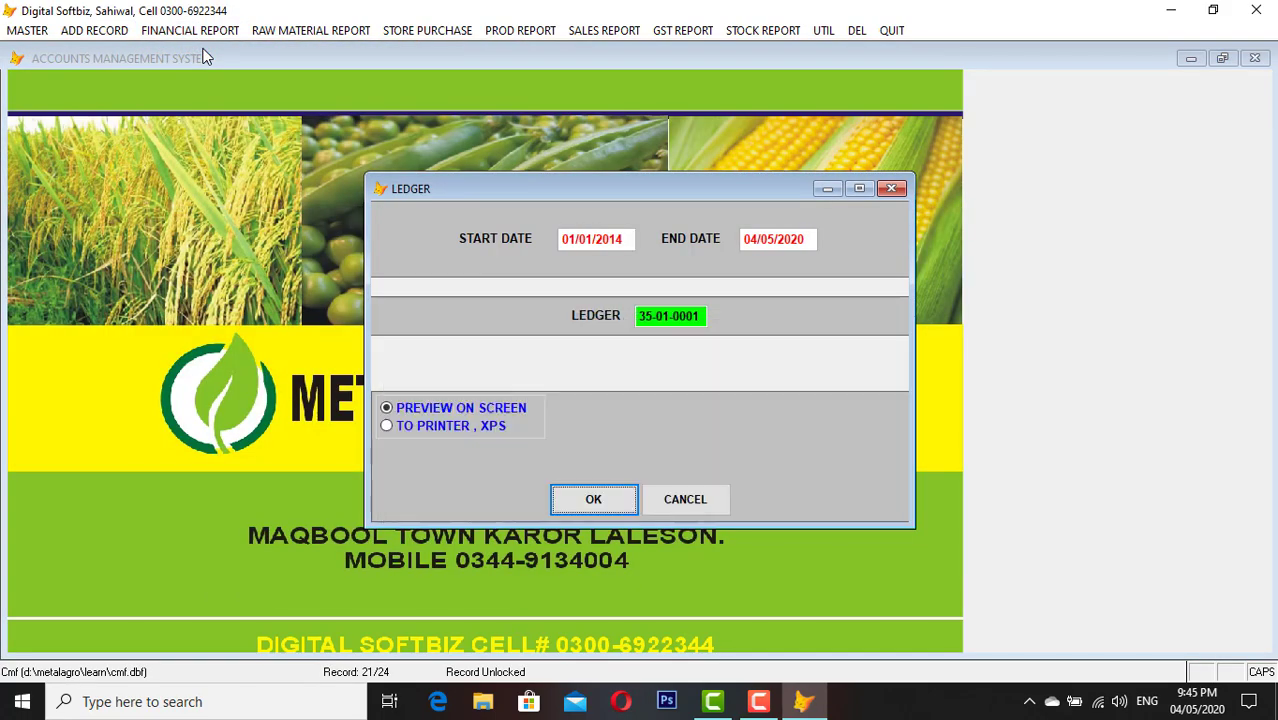
pyautogui.press('Return')
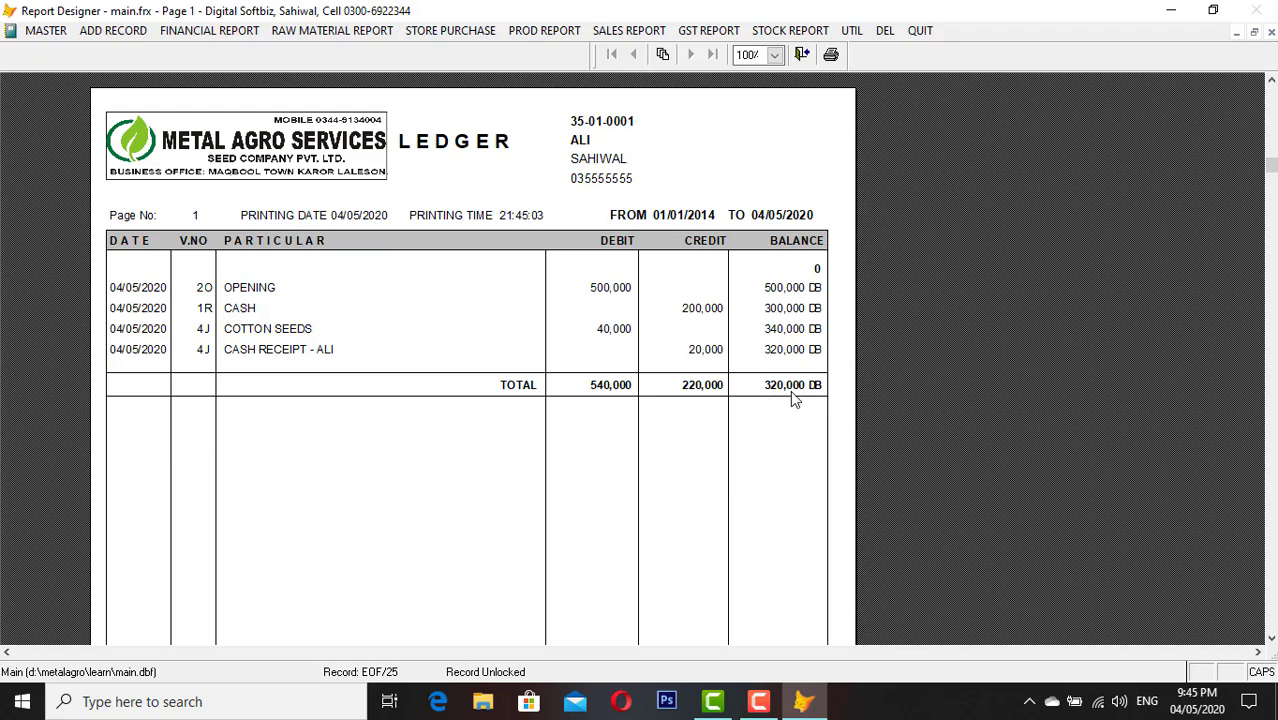
pyautogui.press('Escape')
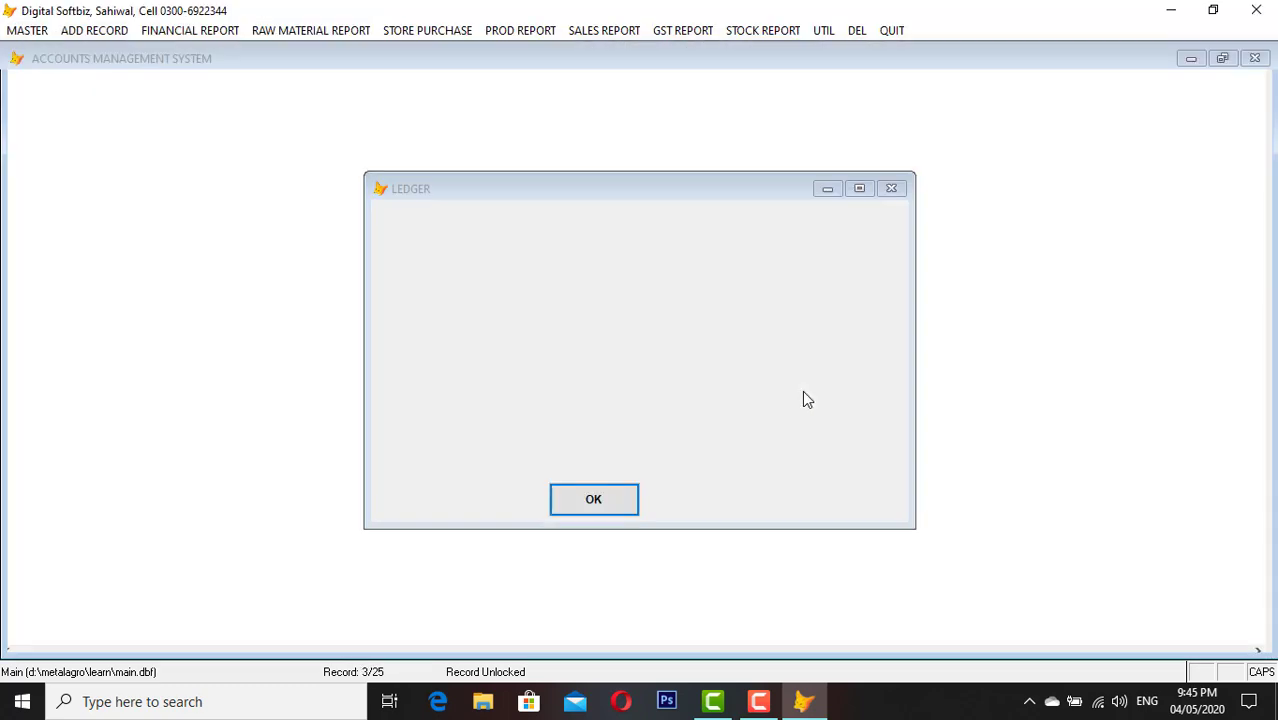
pyautogui.click(108, 32)
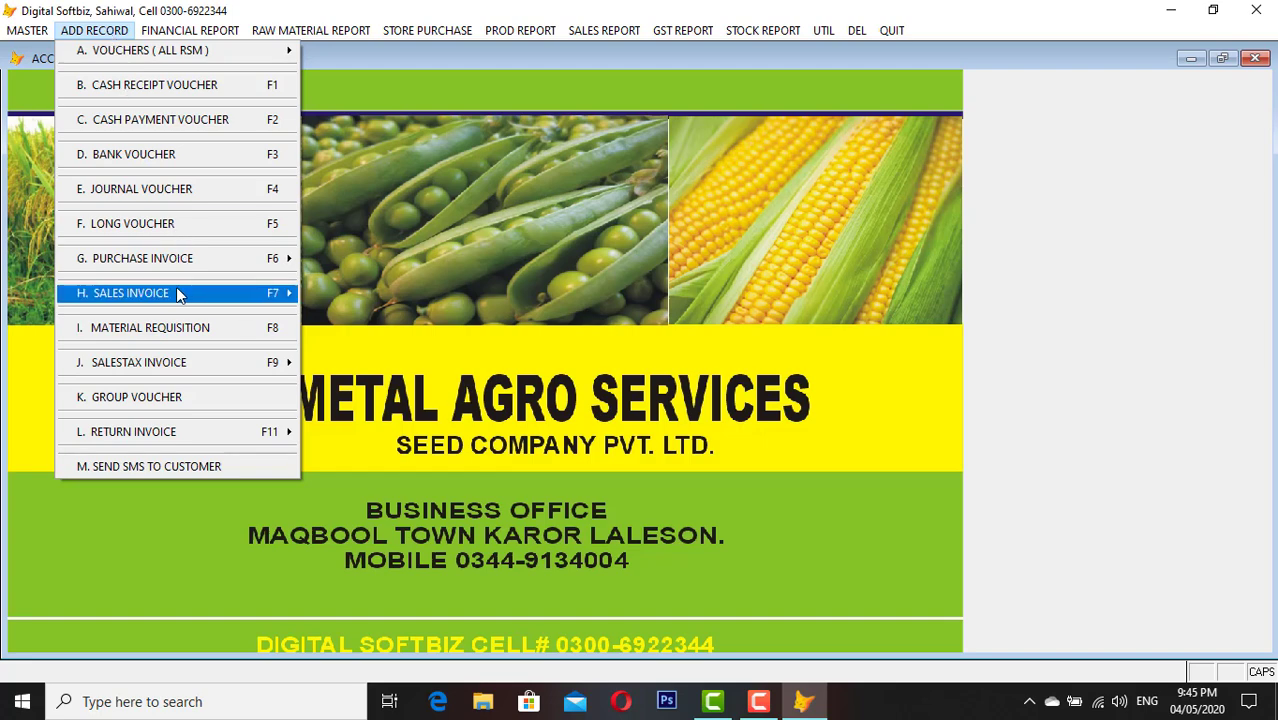
pyautogui.moveTo(176, 290)
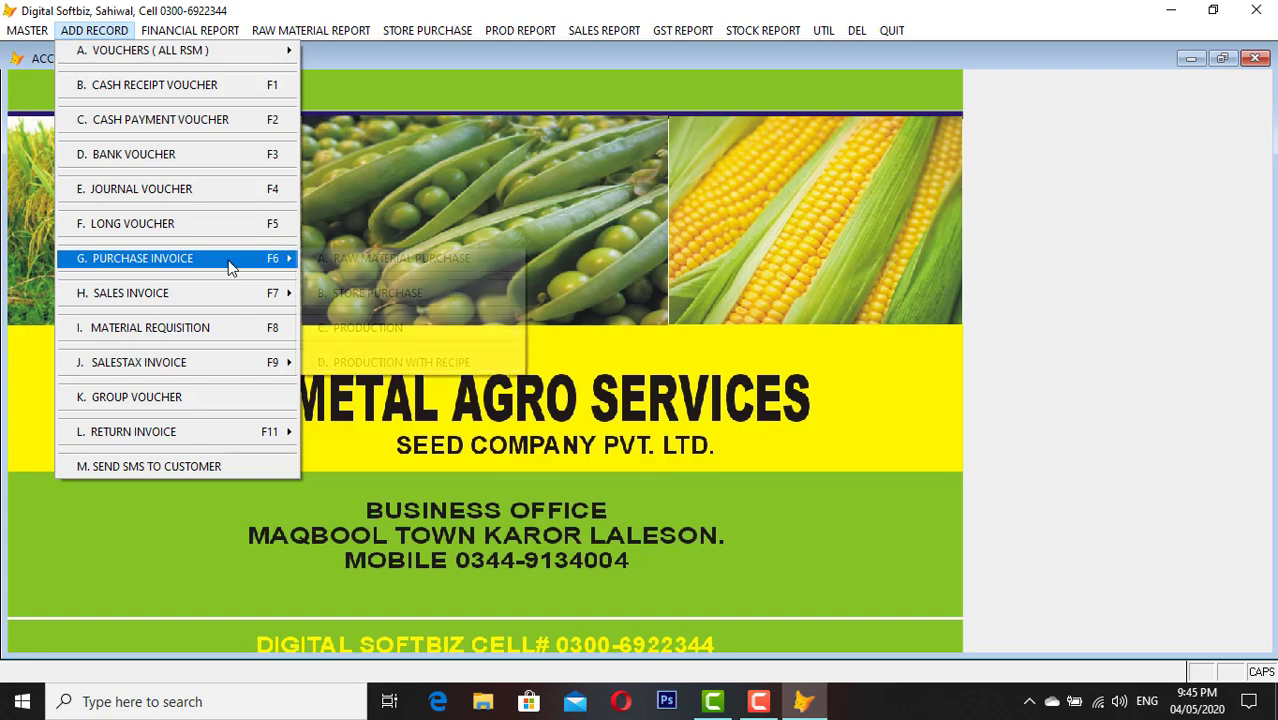
pyautogui.moveTo(228, 260)
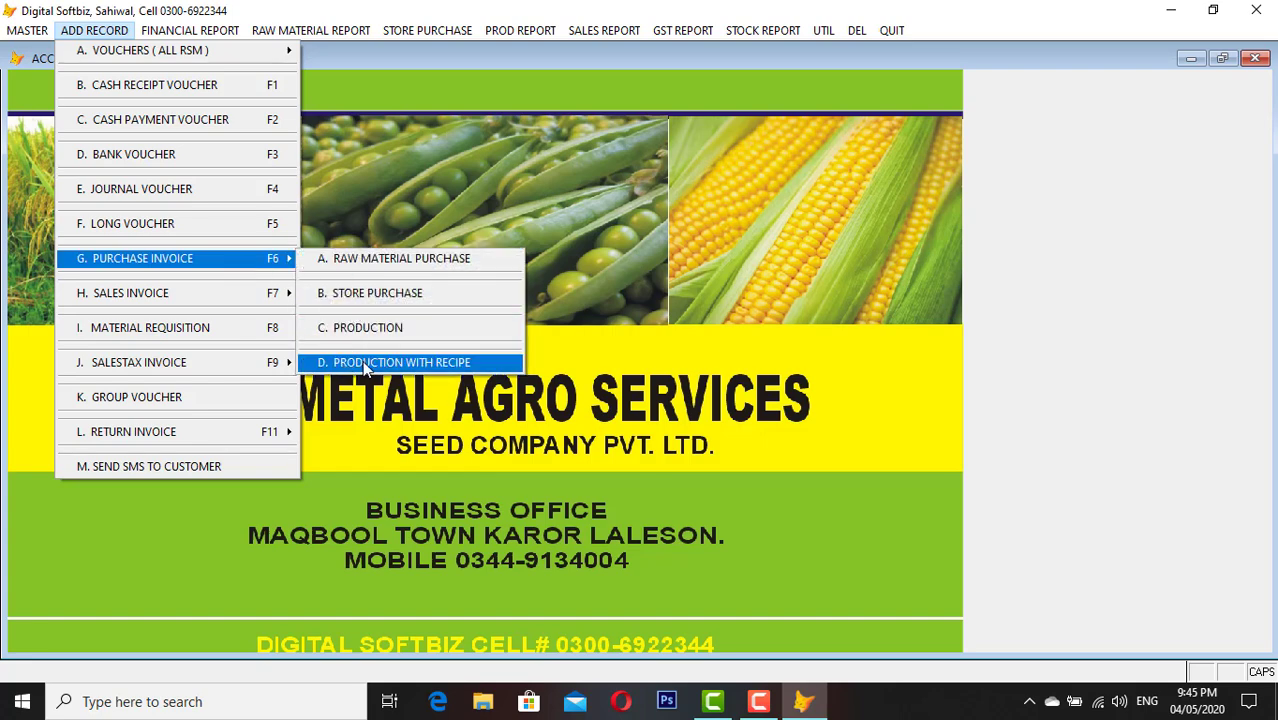
pyautogui.moveTo(209, 362)
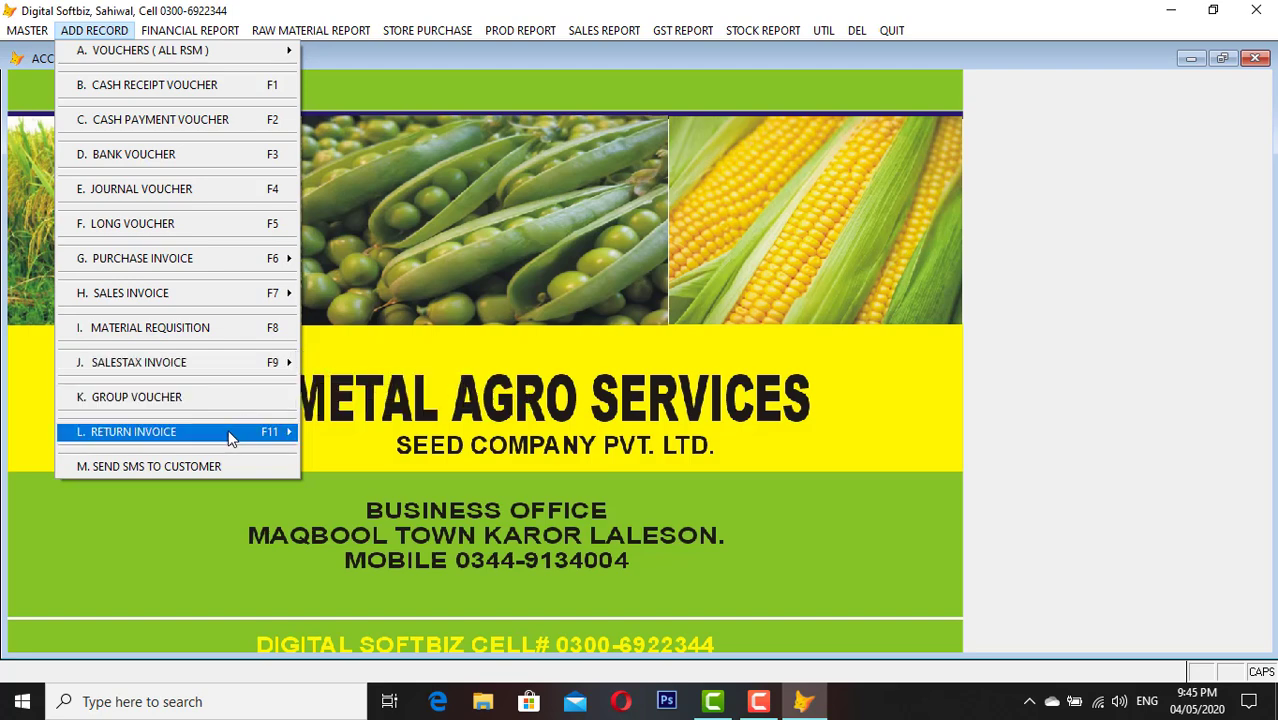
pyautogui.moveTo(230, 439)
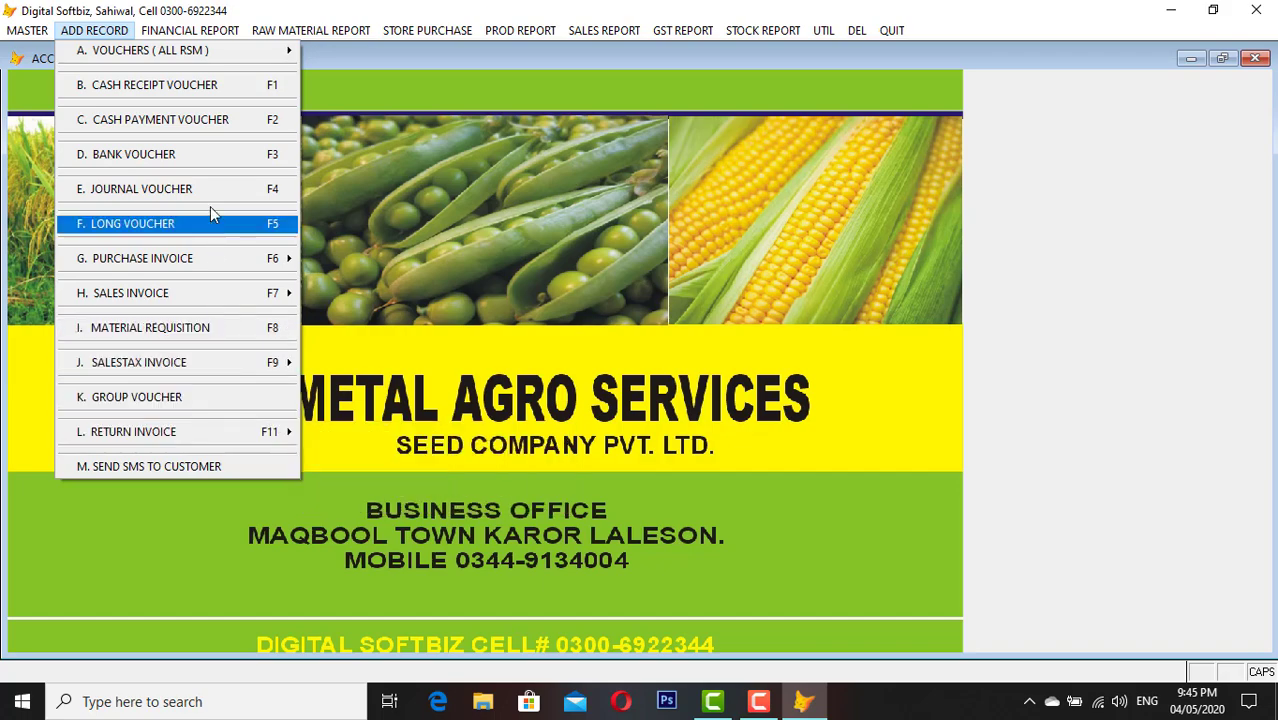
pyautogui.moveTo(201, 33)
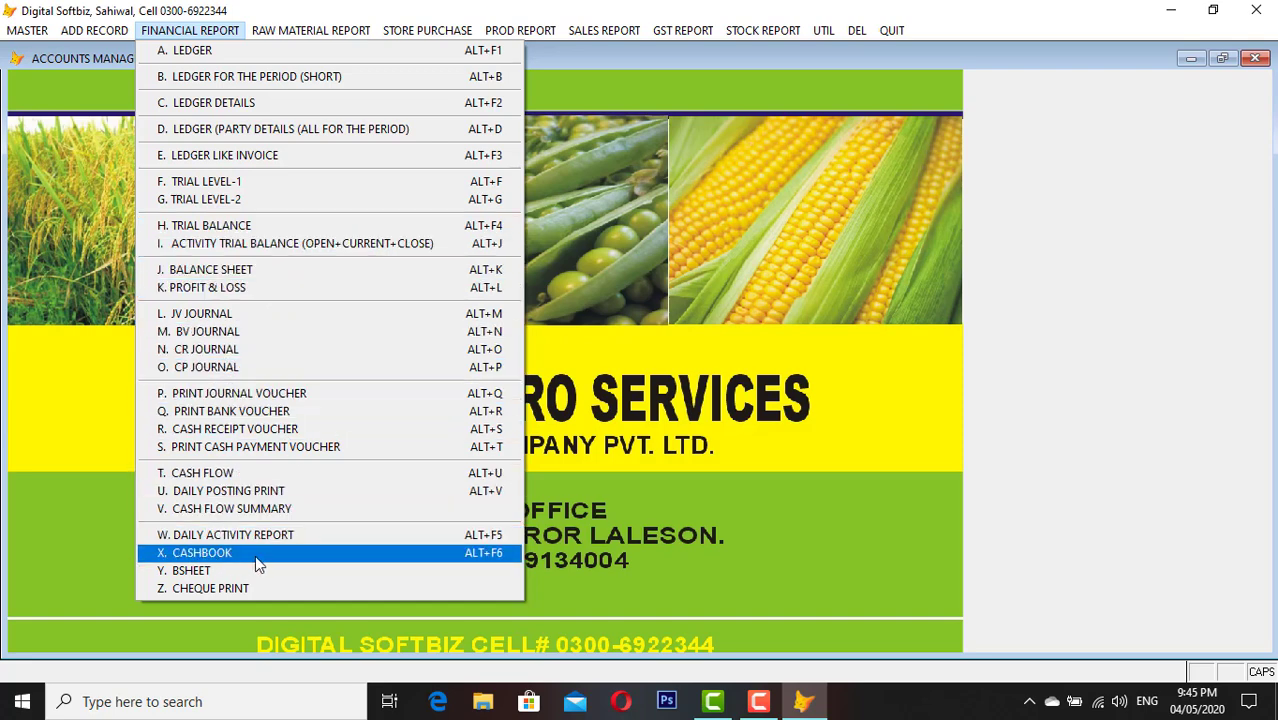
pyautogui.moveTo(283, 33)
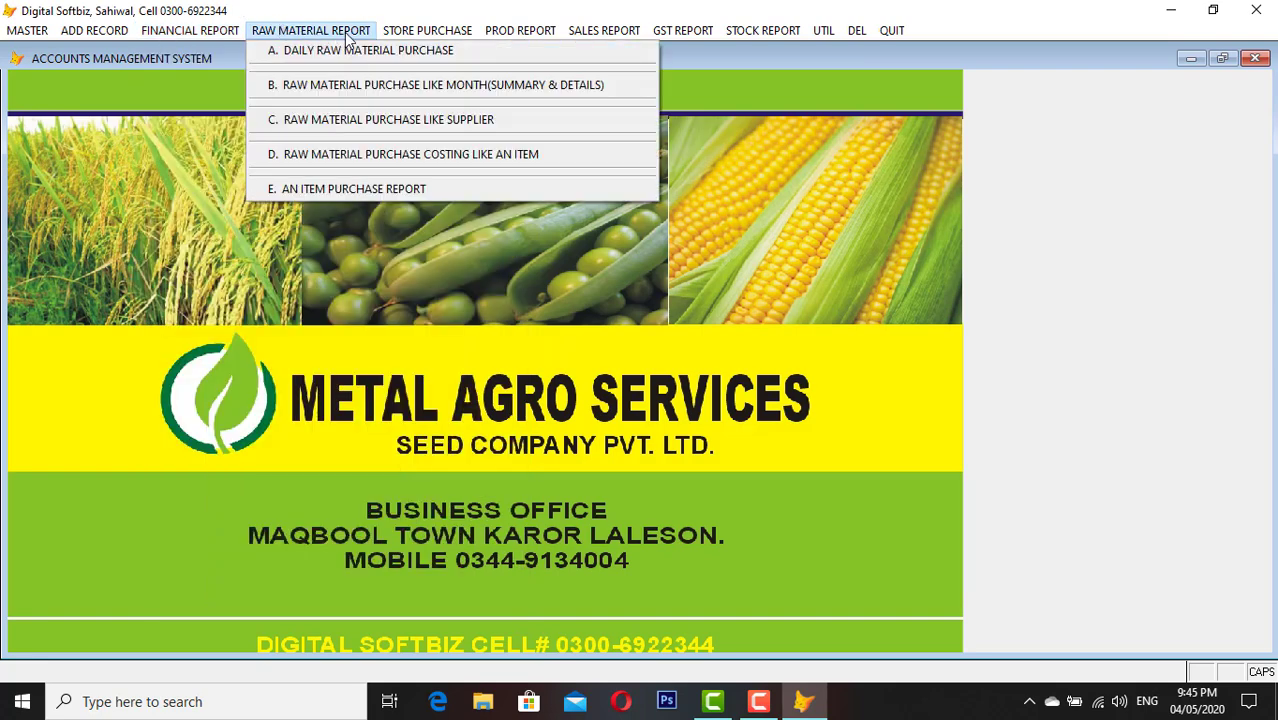
pyautogui.moveTo(515, 35)
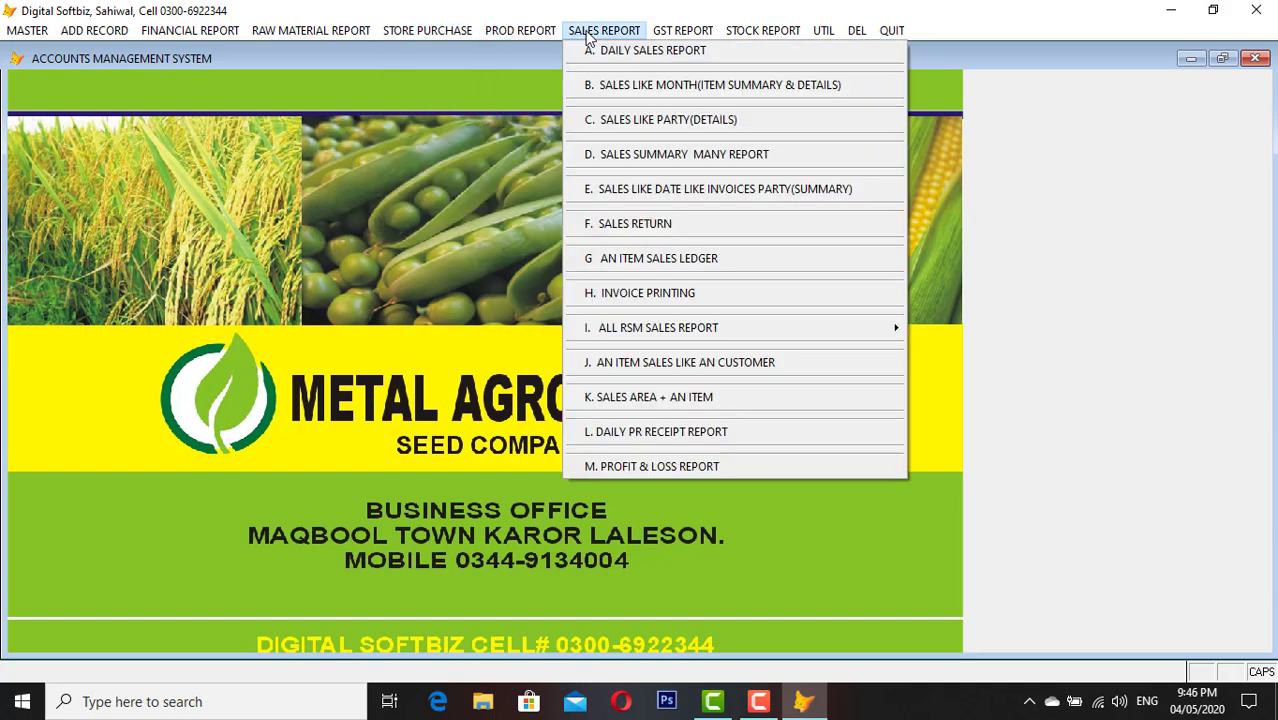
pyautogui.moveTo(682, 33)
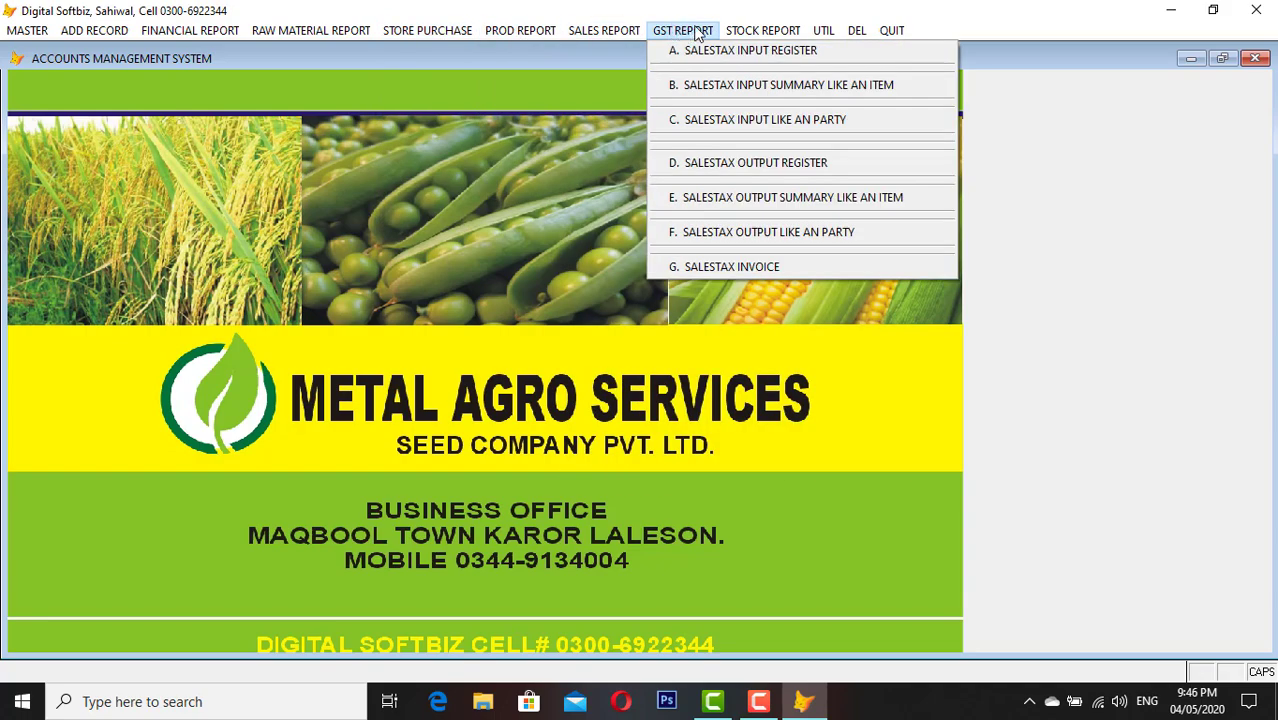
pyautogui.moveTo(755, 33)
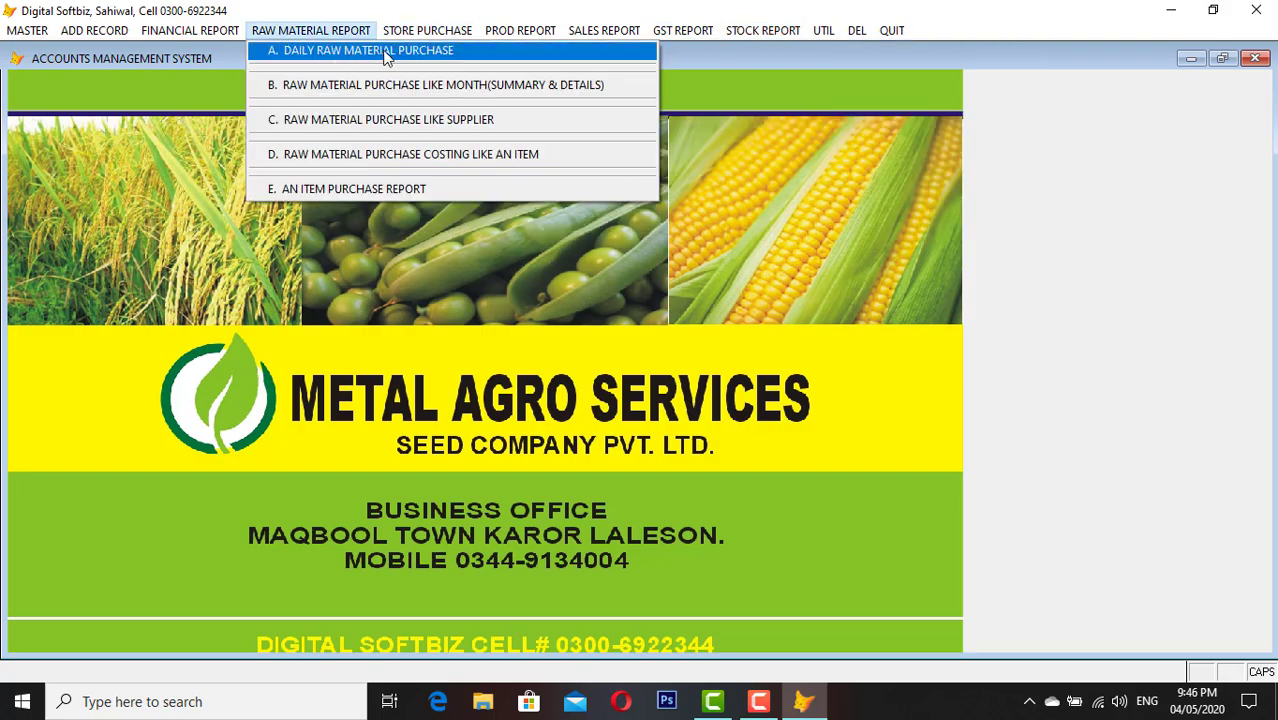
# Preview the daily raw material purchase report from 01/01/2014 to 04/05/2020 at full size, and close it with its party summary
pyautogui.click(382, 52)
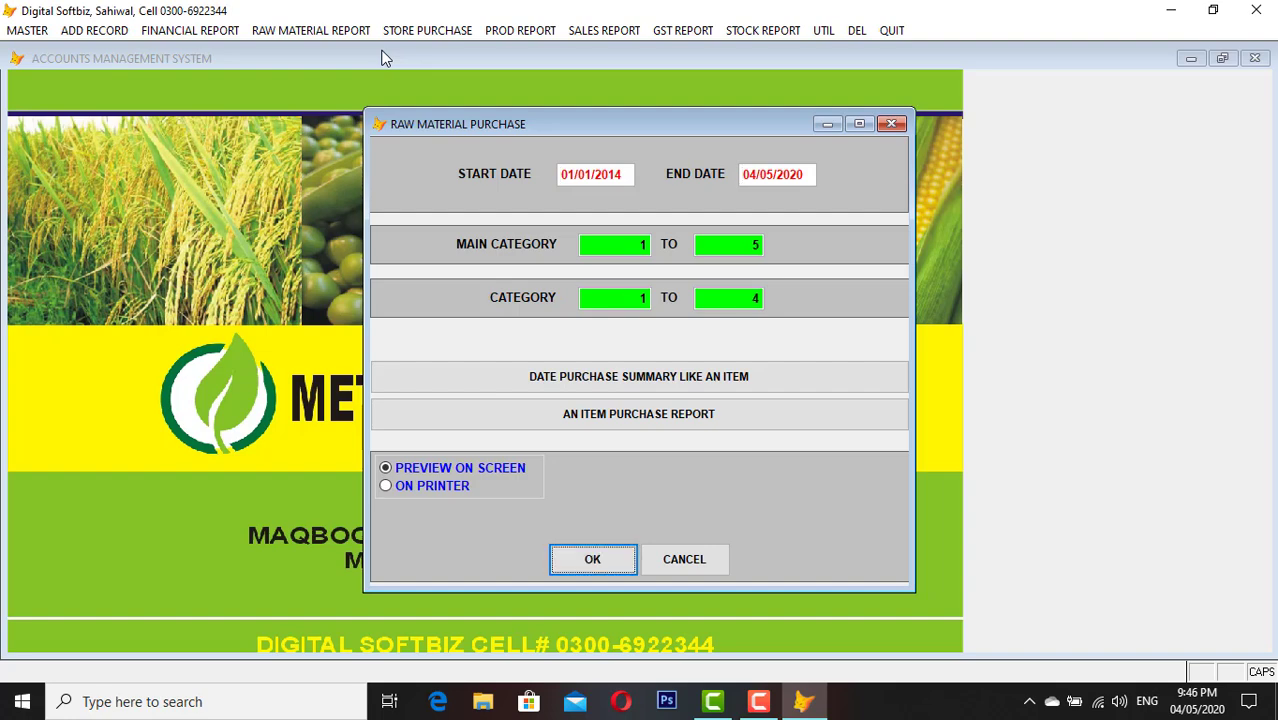
pyautogui.click(592, 559)
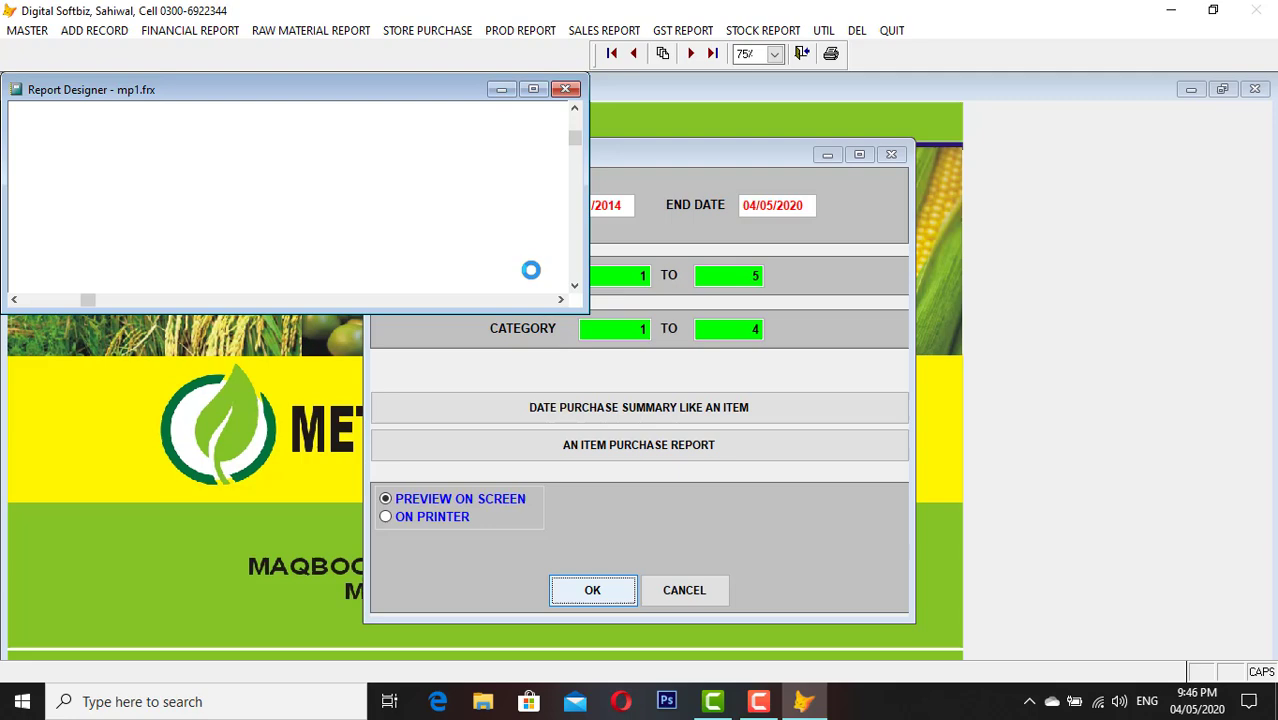
pyautogui.click(533, 89)
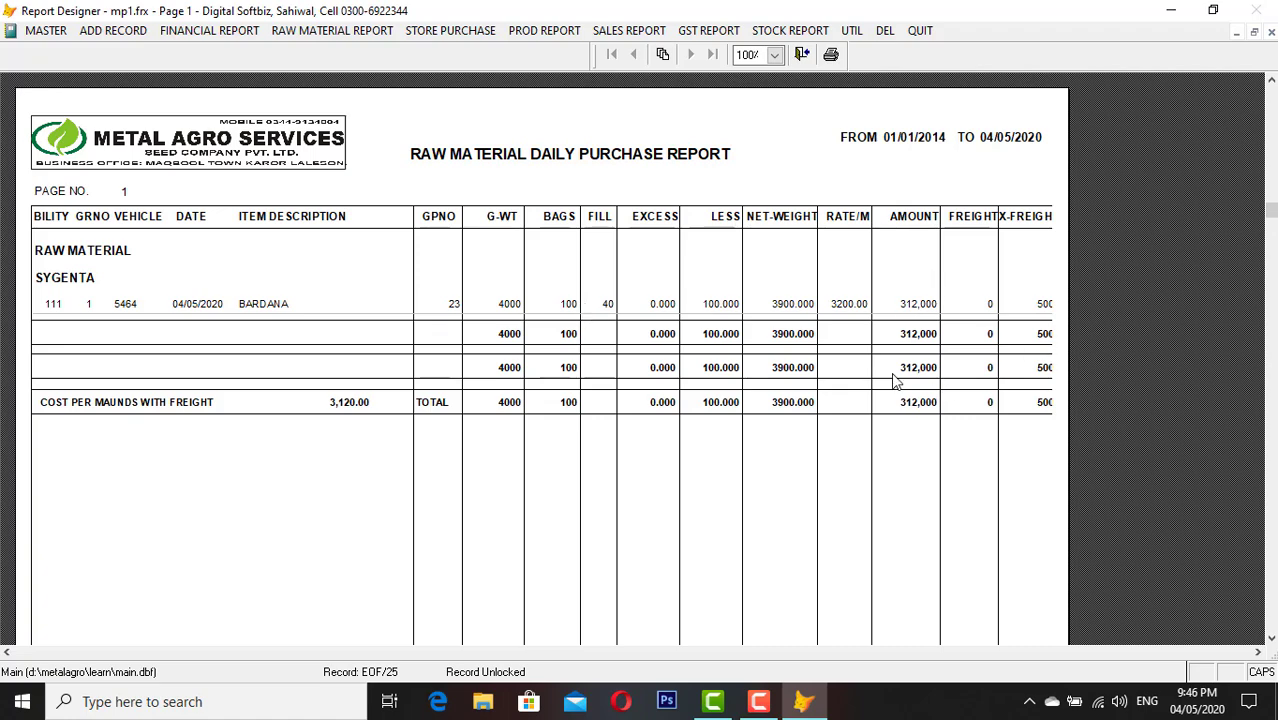
pyautogui.press('Escape')
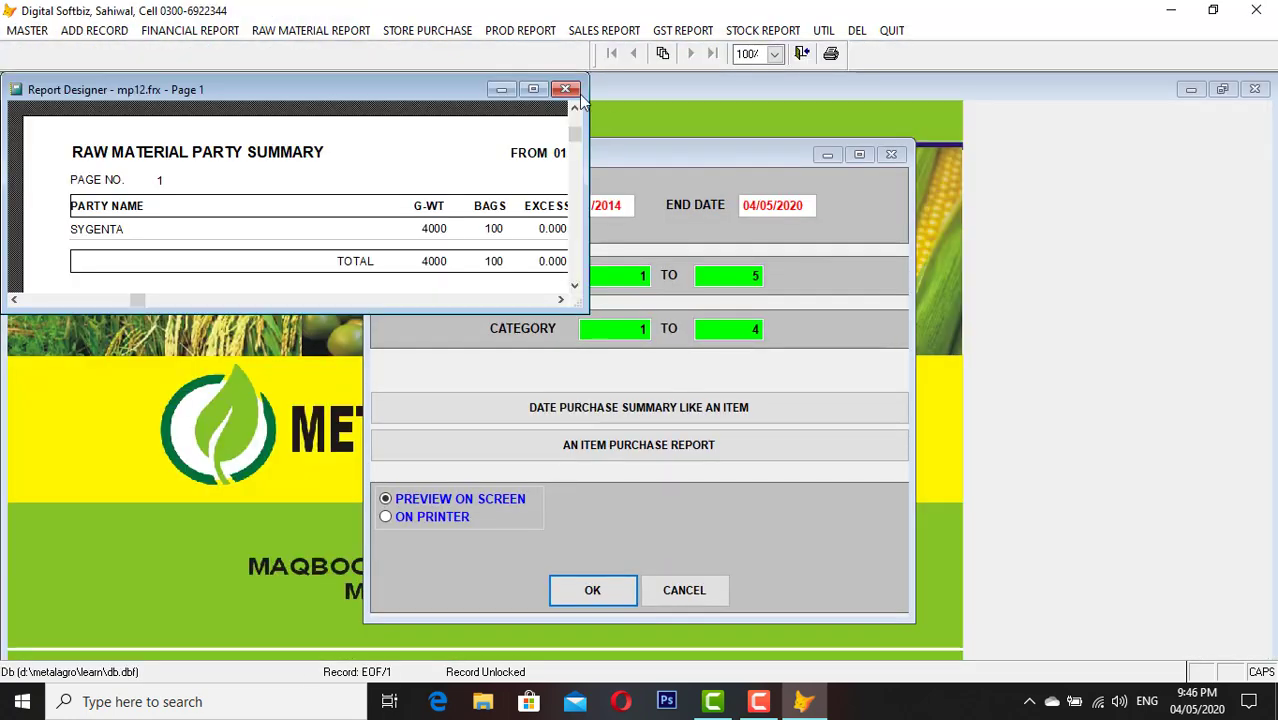
pyautogui.click(566, 89)
# Preview the daily store purchase report from 01/01/2014 to 04/05/2020 for main categories 1 to 5 at full size, and close it
pyautogui.click(338, 31)
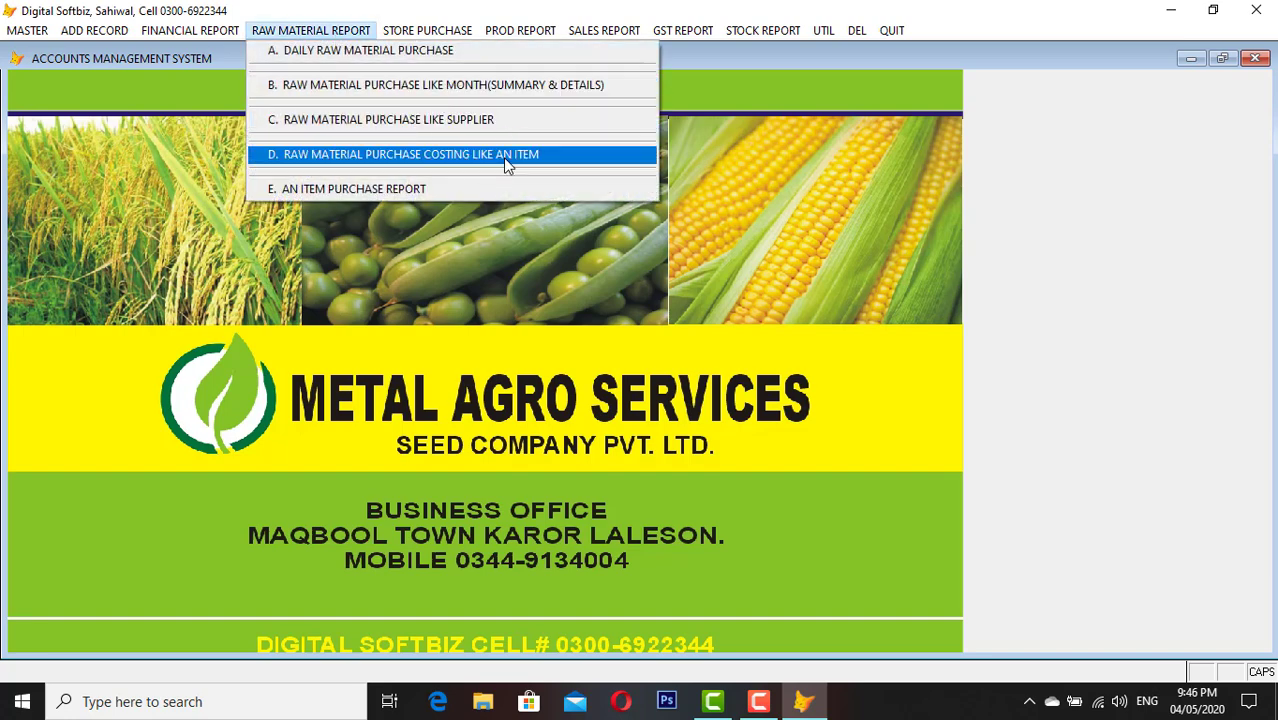
pyautogui.moveTo(444, 37)
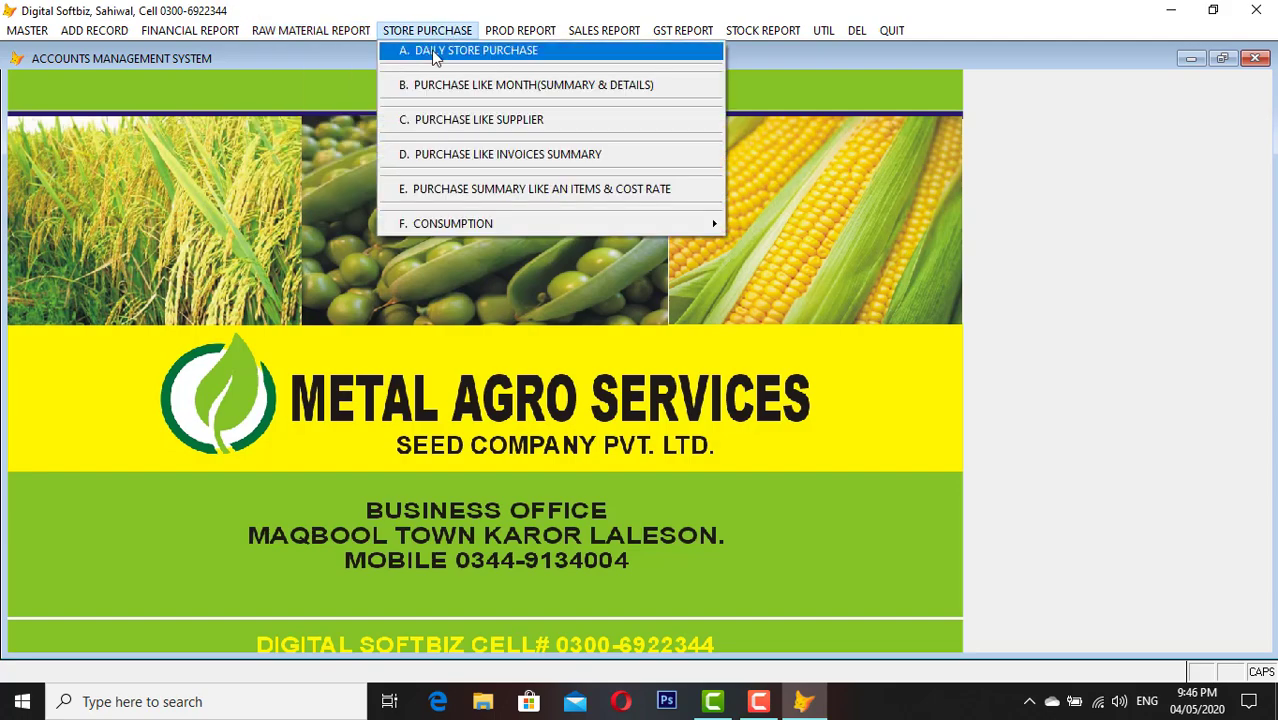
pyautogui.click(477, 52)
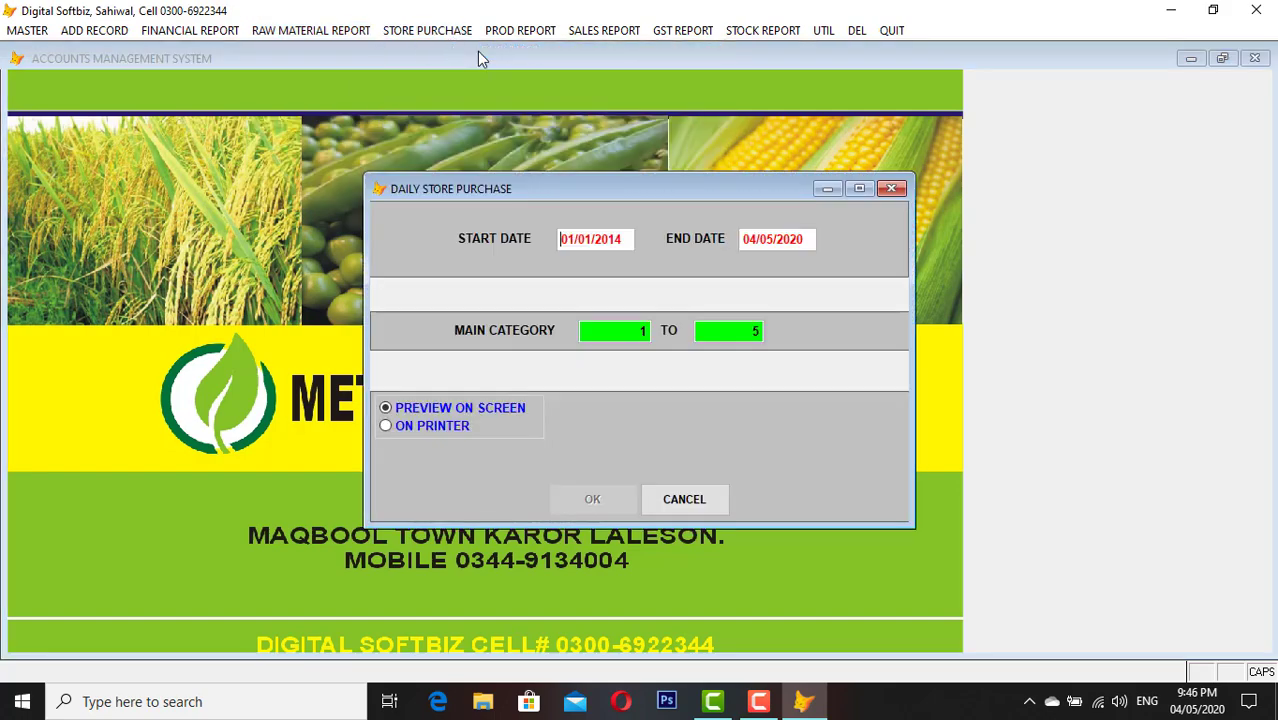
pyautogui.press('Return')
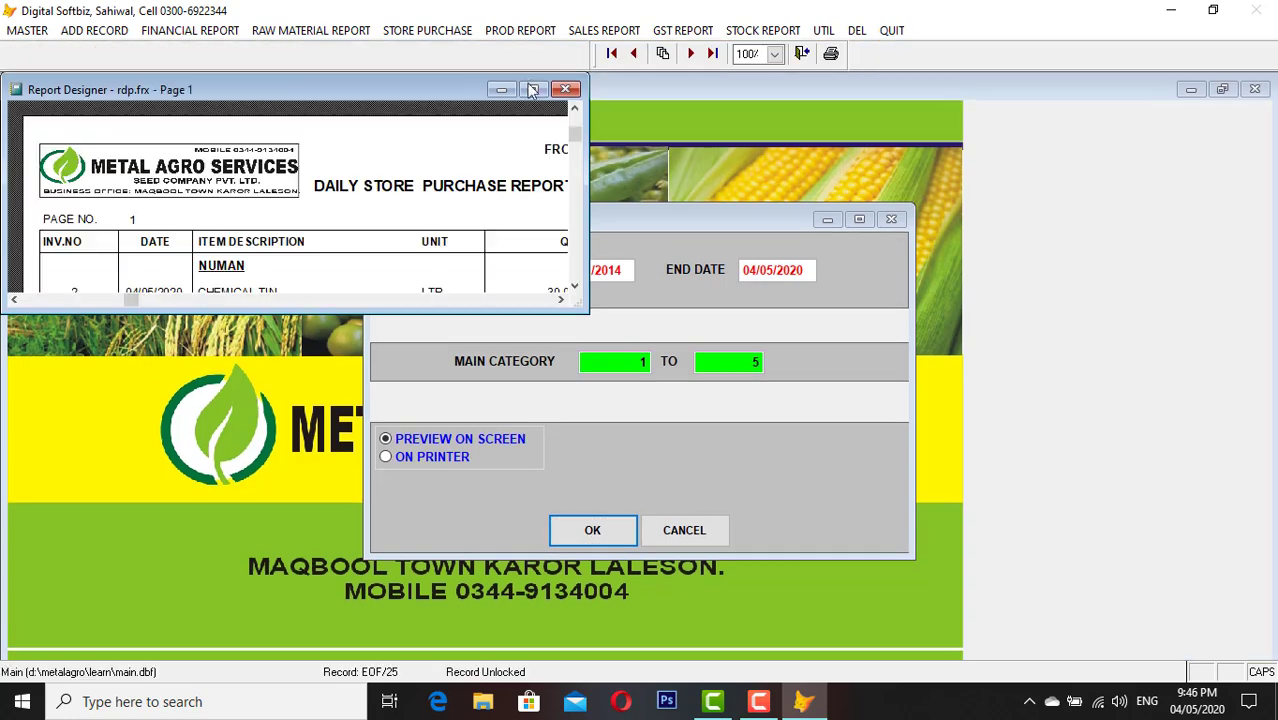
pyautogui.click(541, 90)
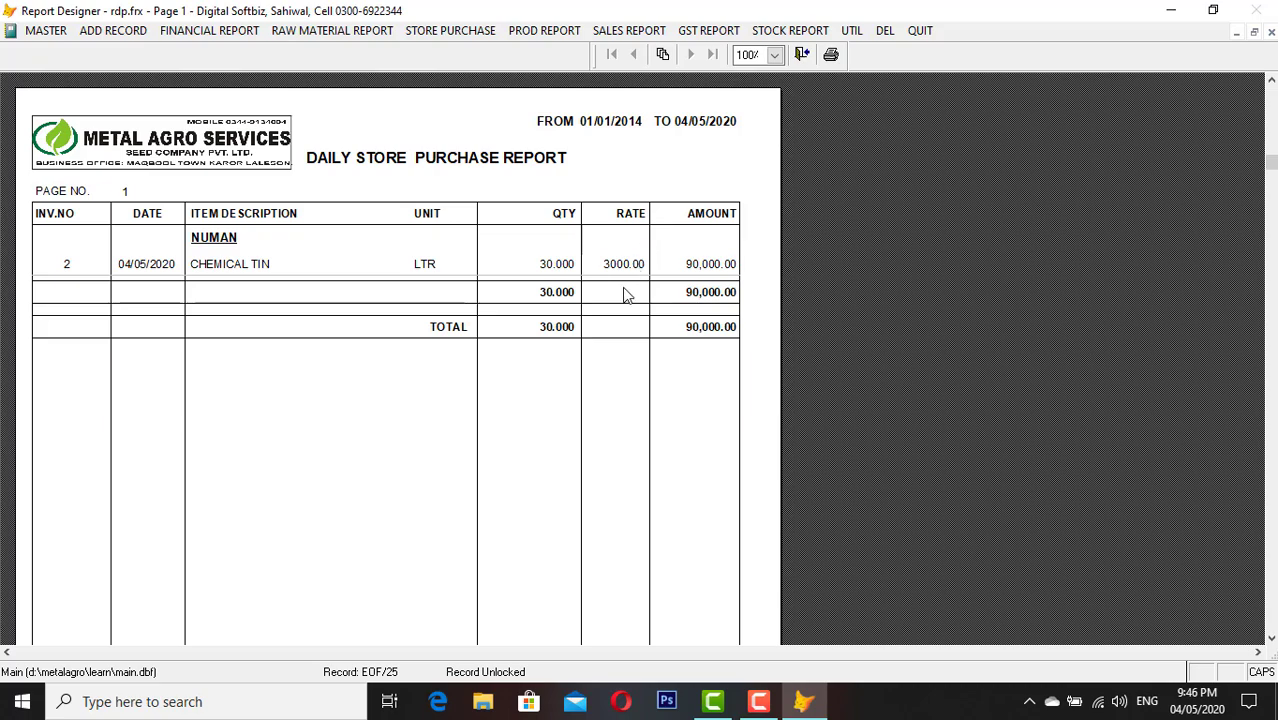
pyautogui.press('Escape')
# Preview the daily production report from 01/01/2014 to 04/05/2020, and close it
pyautogui.click(390, 36)
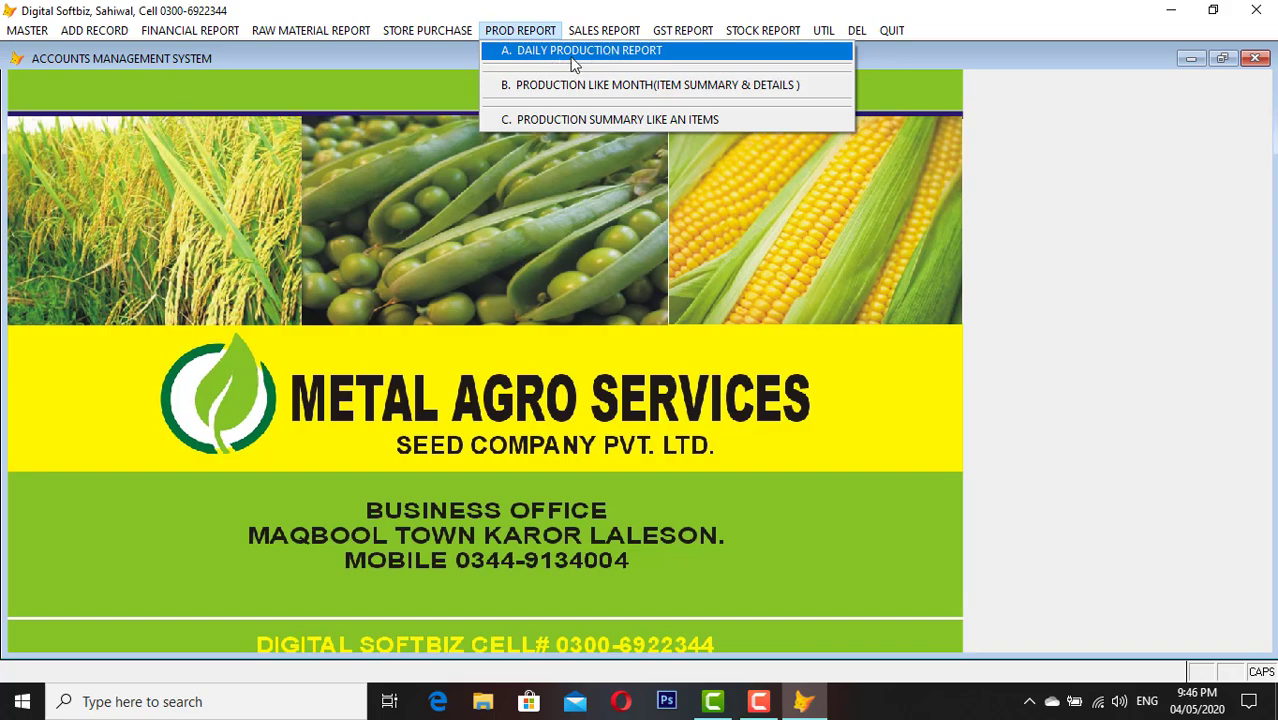
pyautogui.click(570, 57)
pyautogui.press('Return')
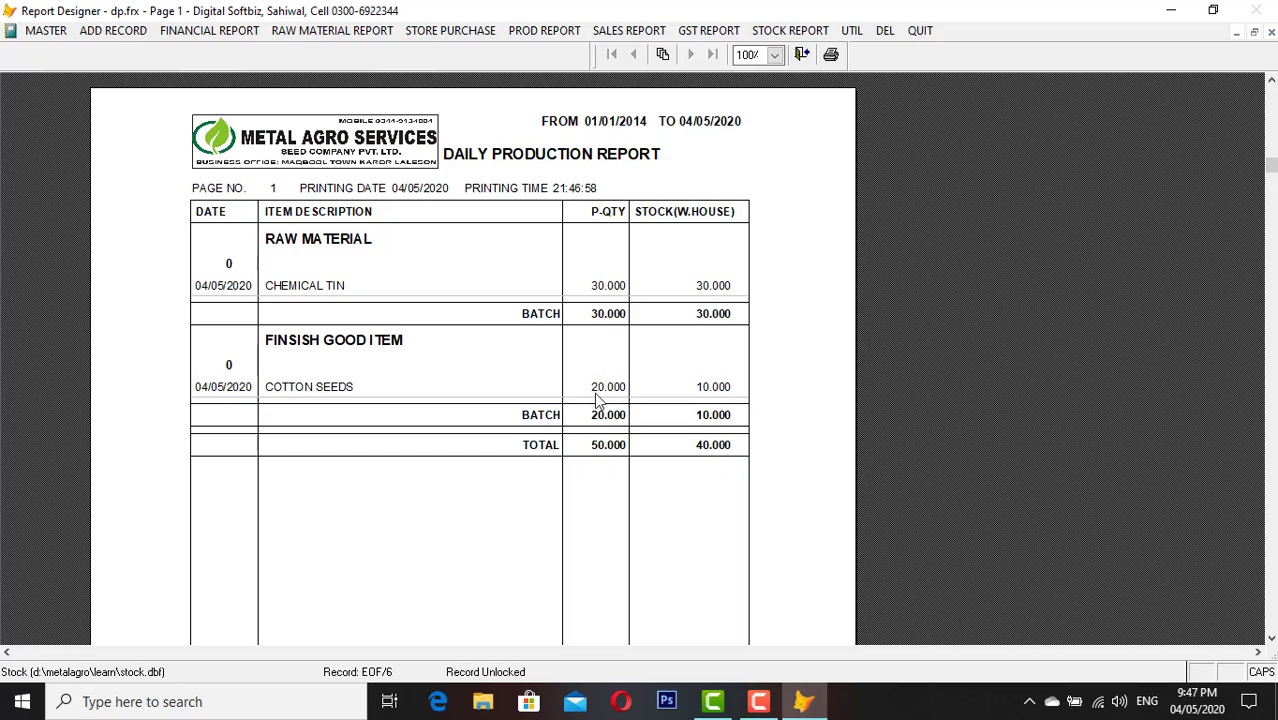
pyautogui.press('Escape')
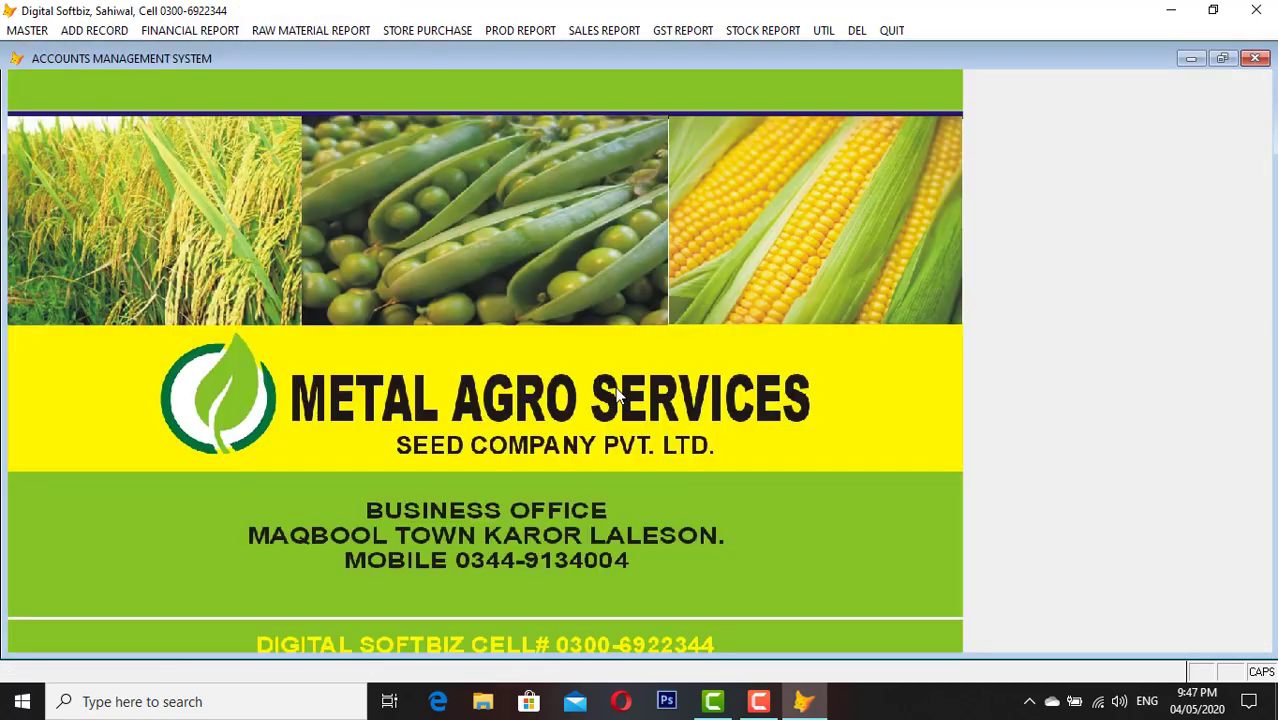
# Preview the daily sales report from 01/01/2014 to 04/05/2020, and close it
pyautogui.click(585, 32)
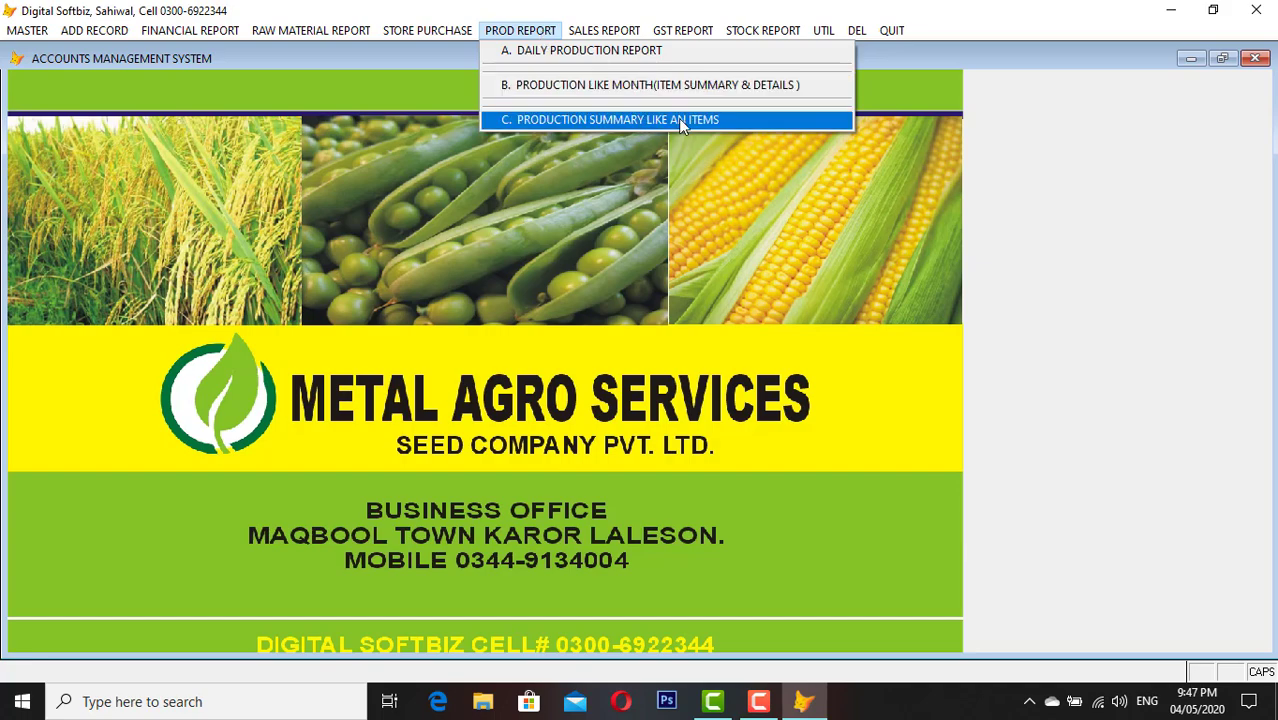
pyautogui.moveTo(614, 37)
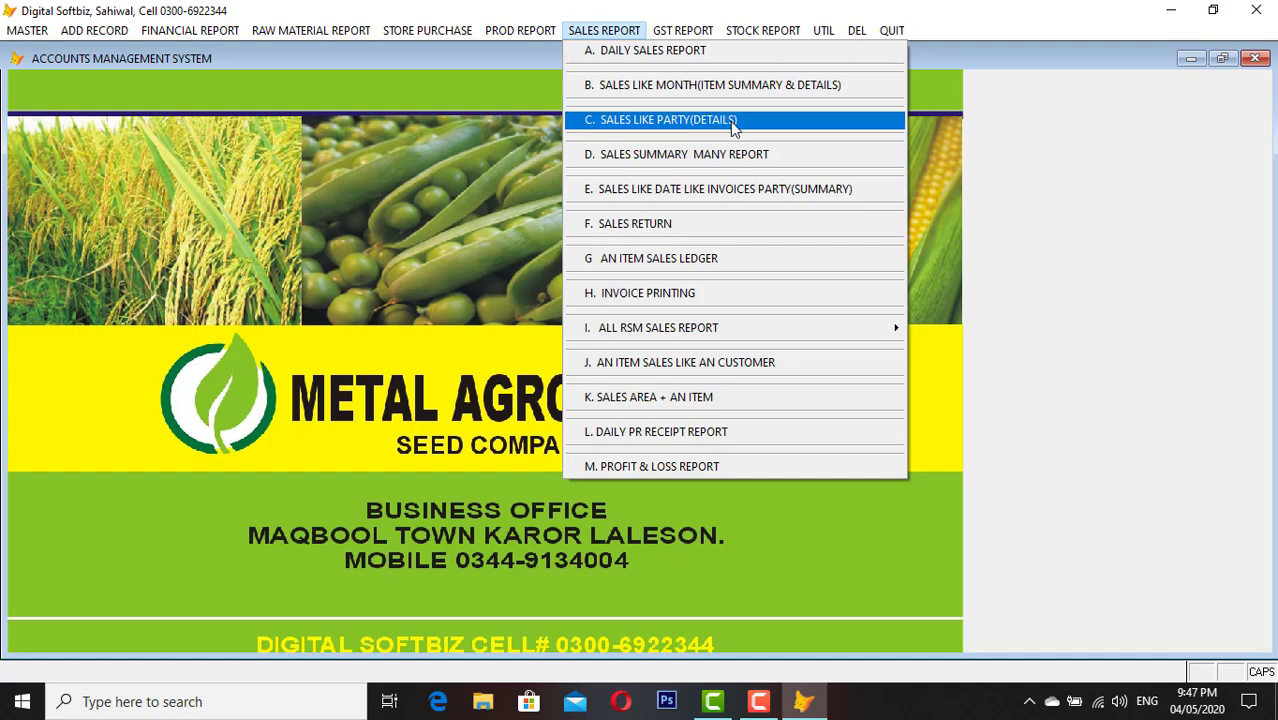
pyautogui.click(680, 50)
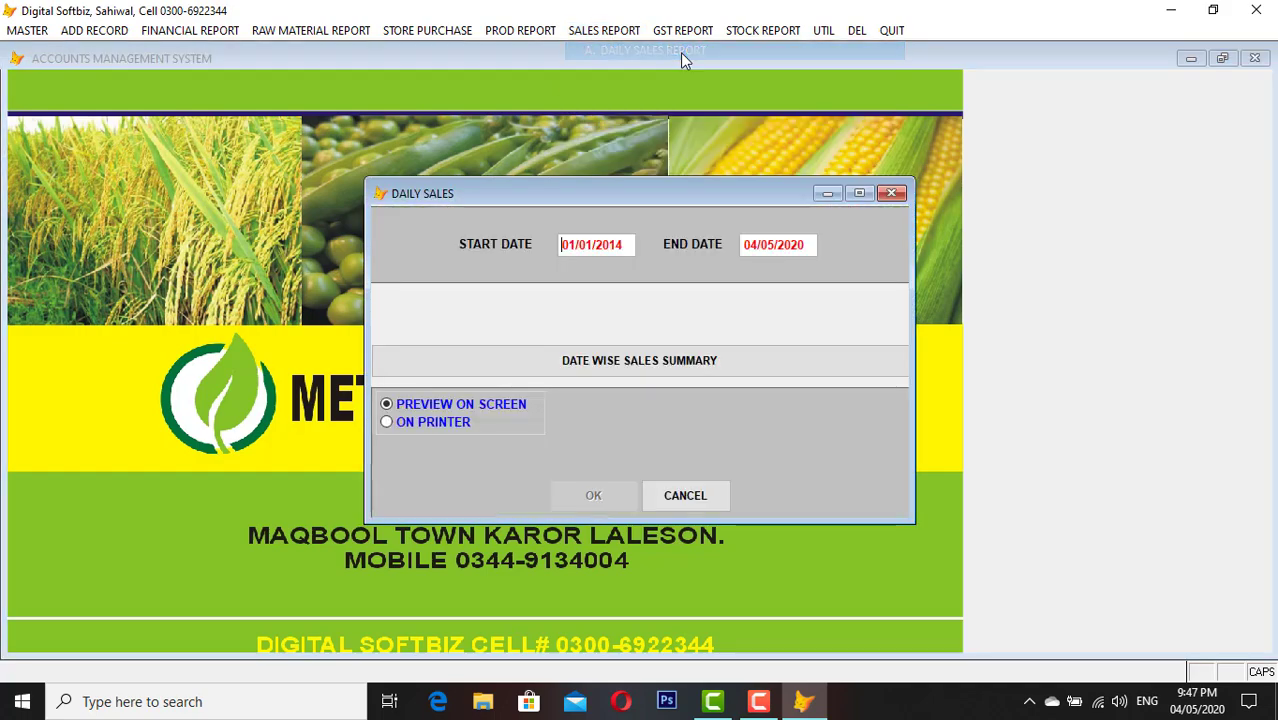
pyautogui.press('Return')
pyautogui.press('Return')
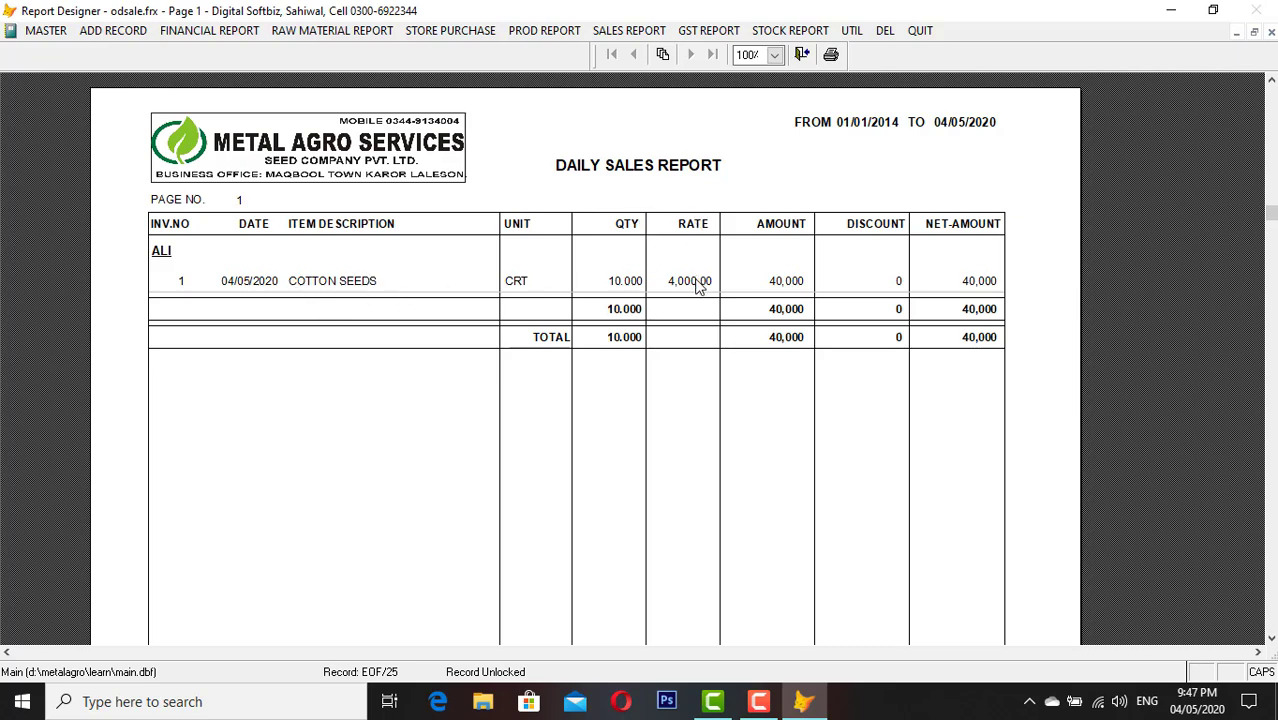
pyautogui.press('Escape')
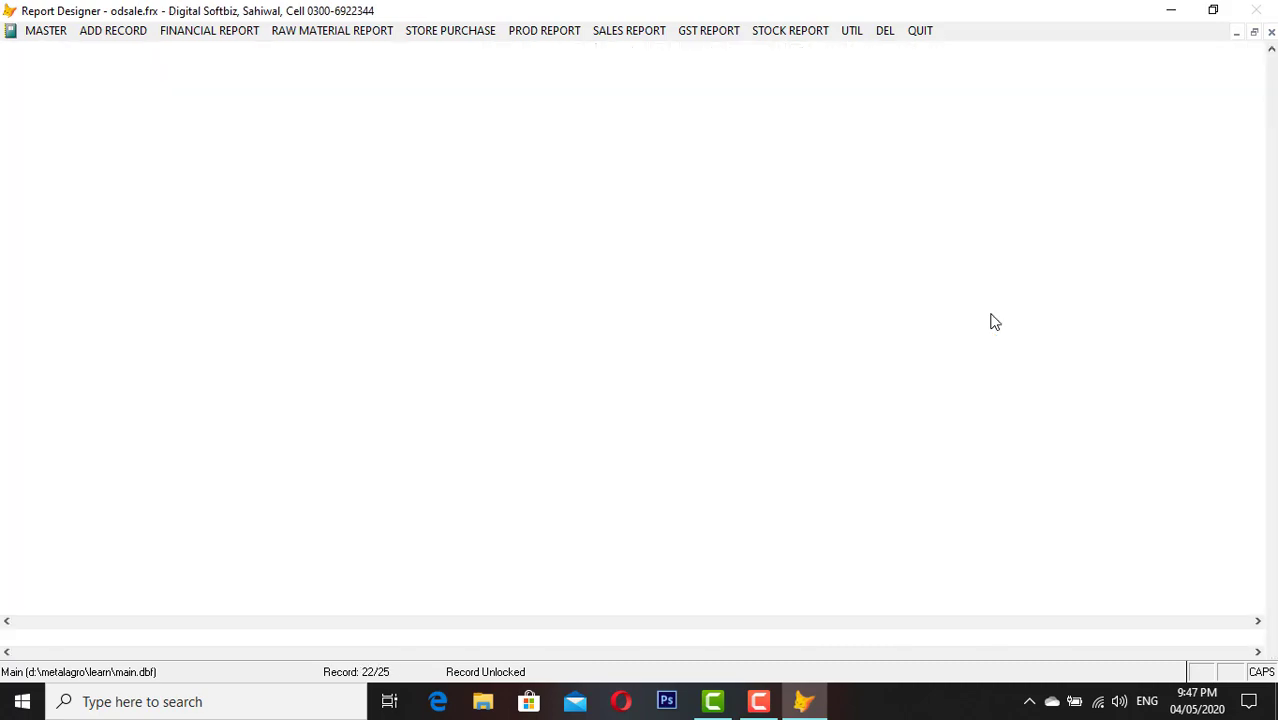
# Preview the party-wise sales details from 01/01/2014 to 04/05/2020 for all customer ledgers, and close the report and its form
pyautogui.click(628, 30)
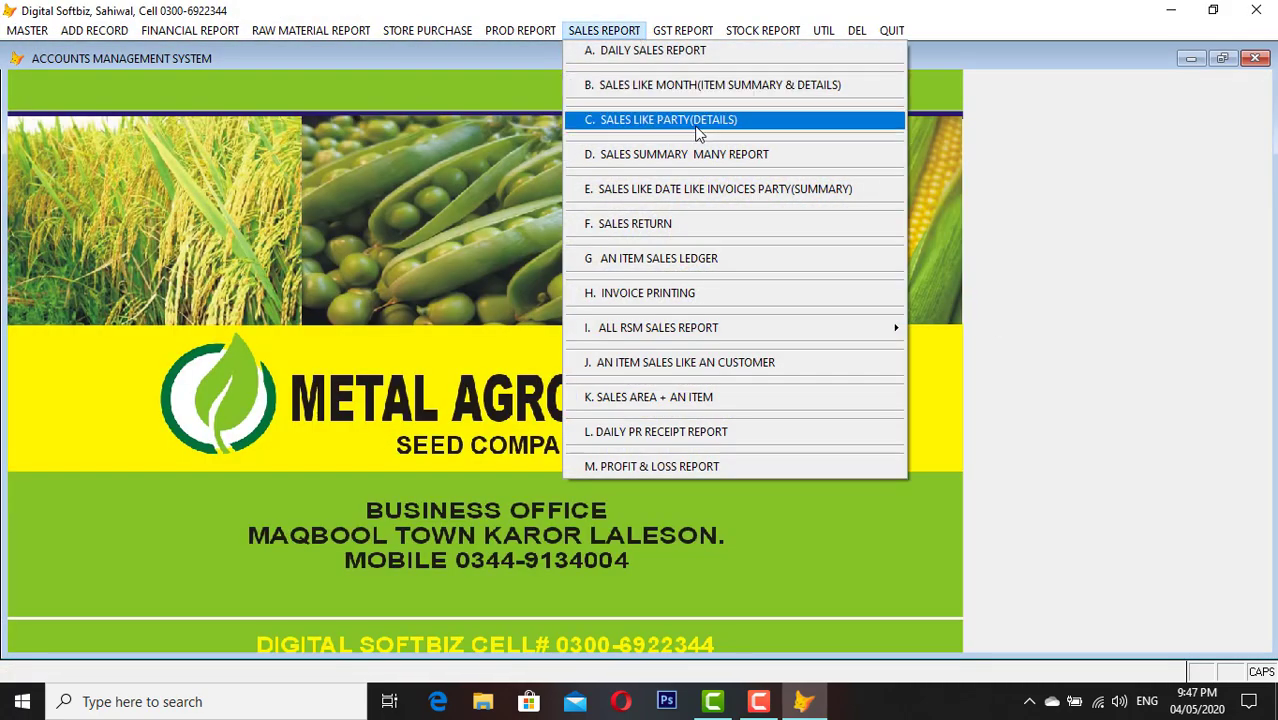
pyautogui.click(697, 121)
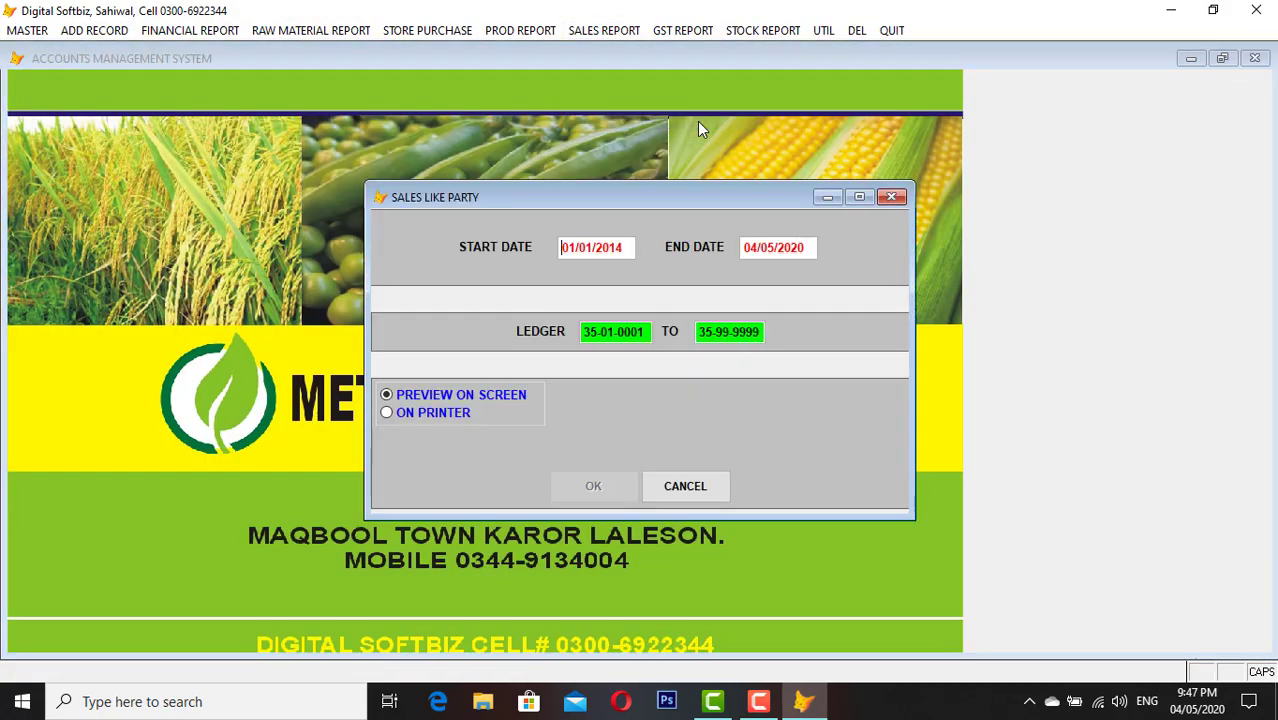
pyautogui.press('Return')
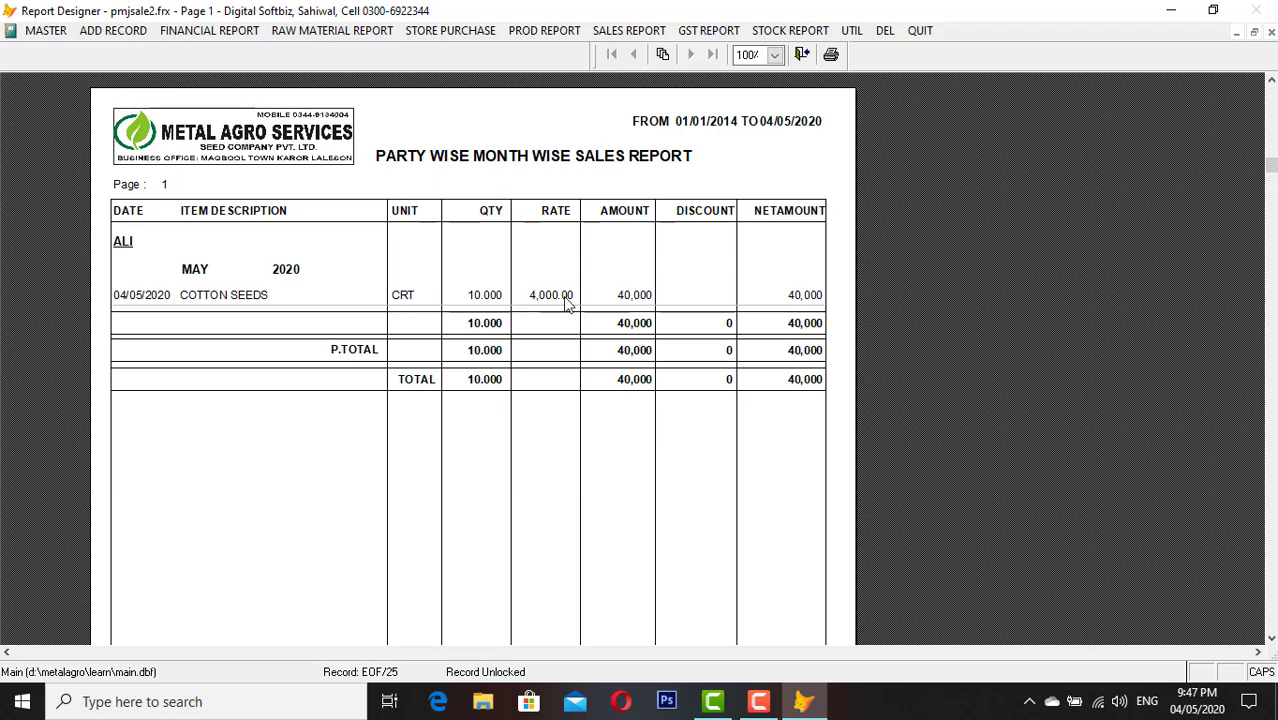
pyautogui.press('Escape')
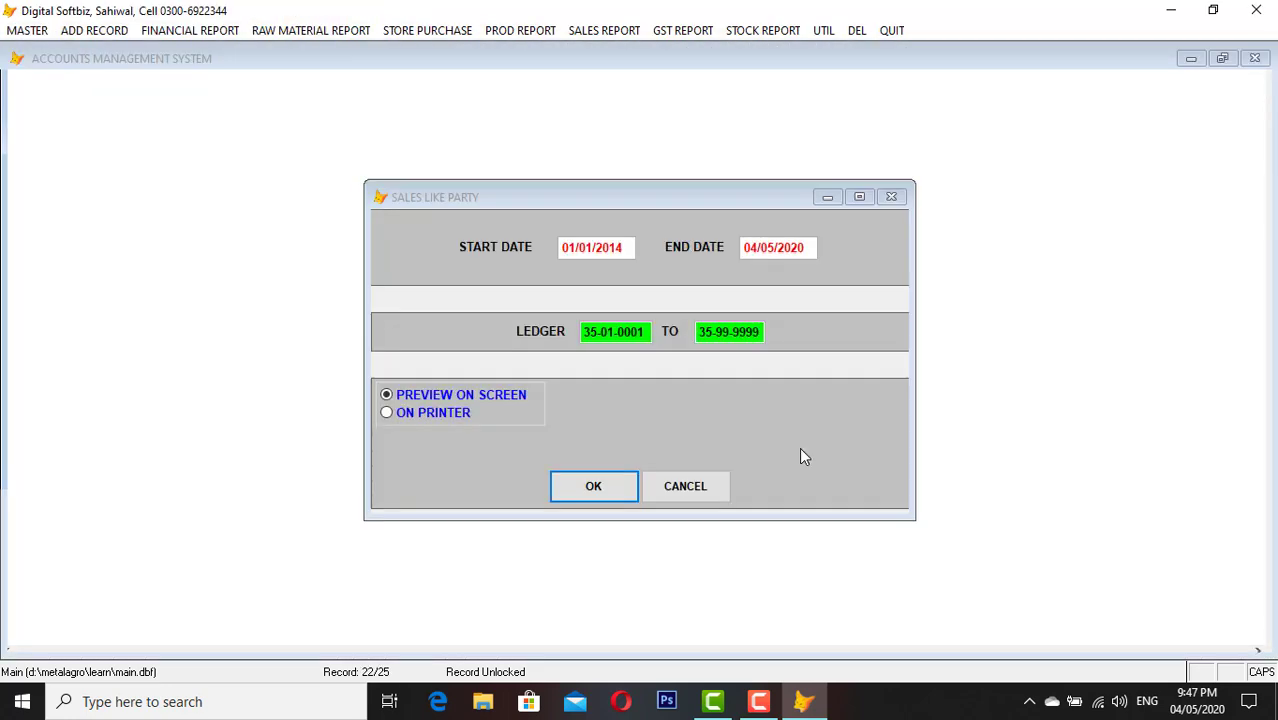
pyautogui.press('Escape')
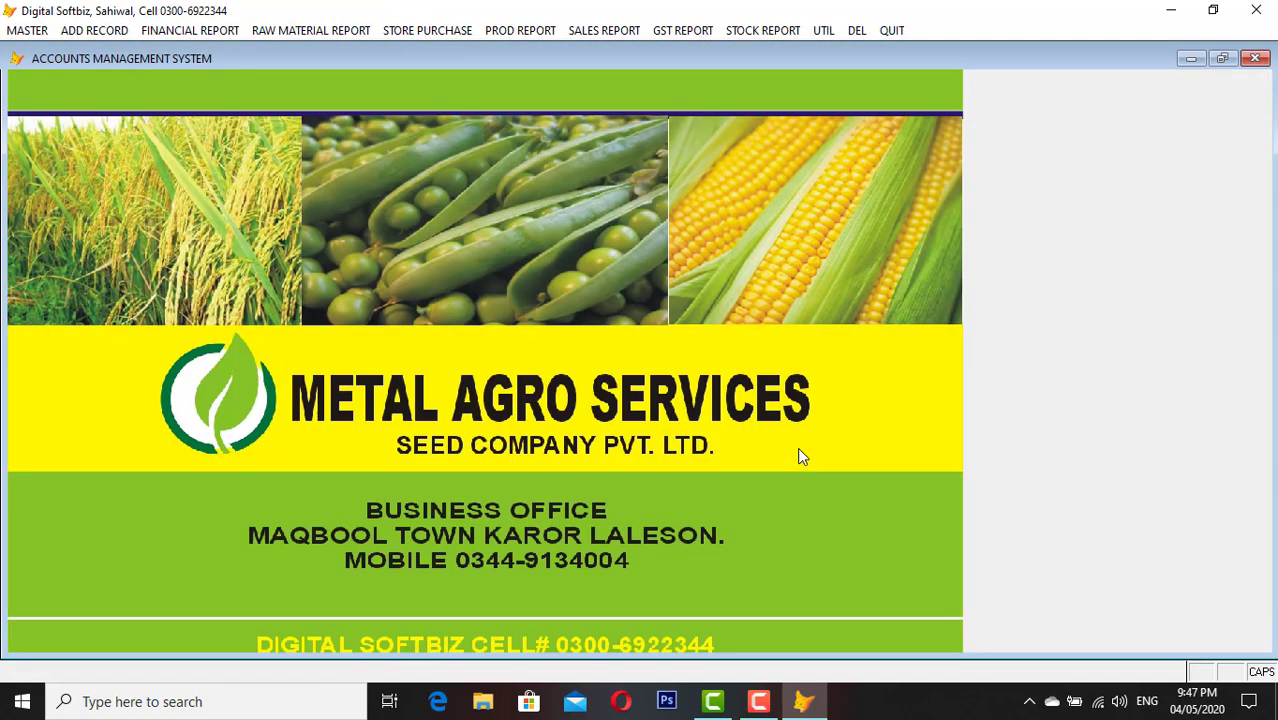
# Look over the supplier and customer summary options of the ledger details report, and leave its form without running it
pyautogui.click(665, 30)
pyautogui.moveTo(200, 32)
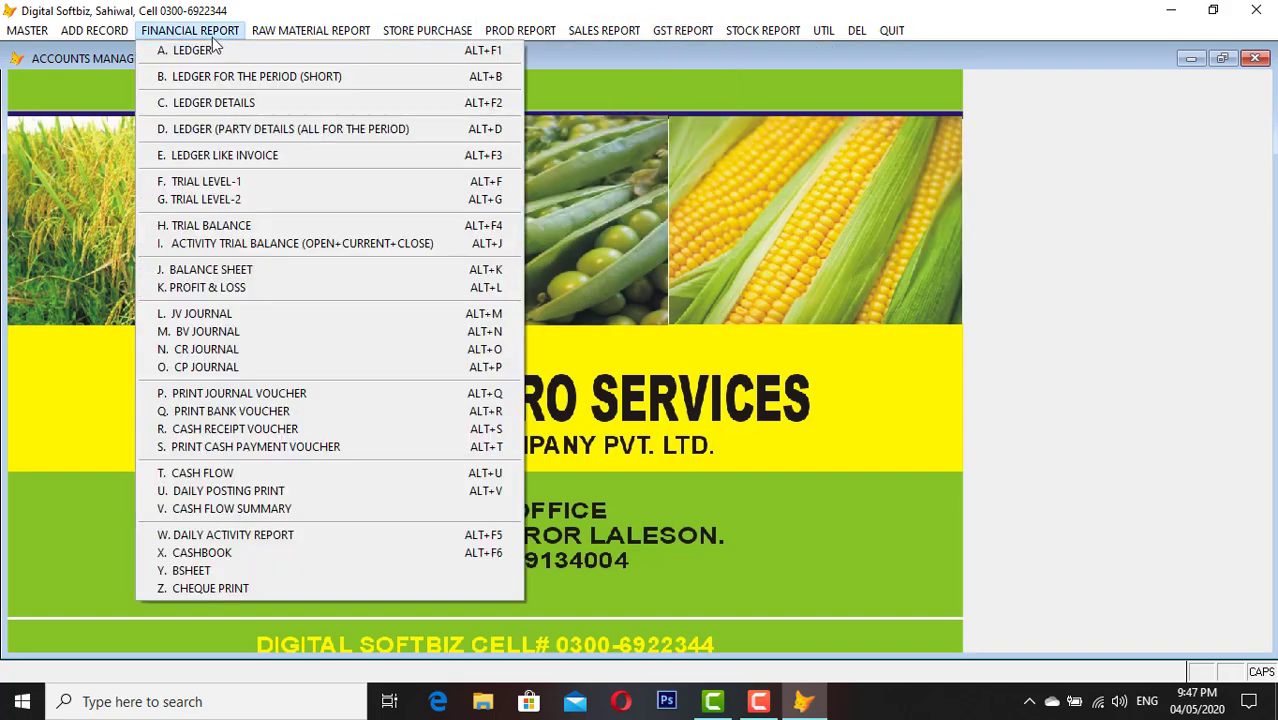
pyautogui.click(226, 104)
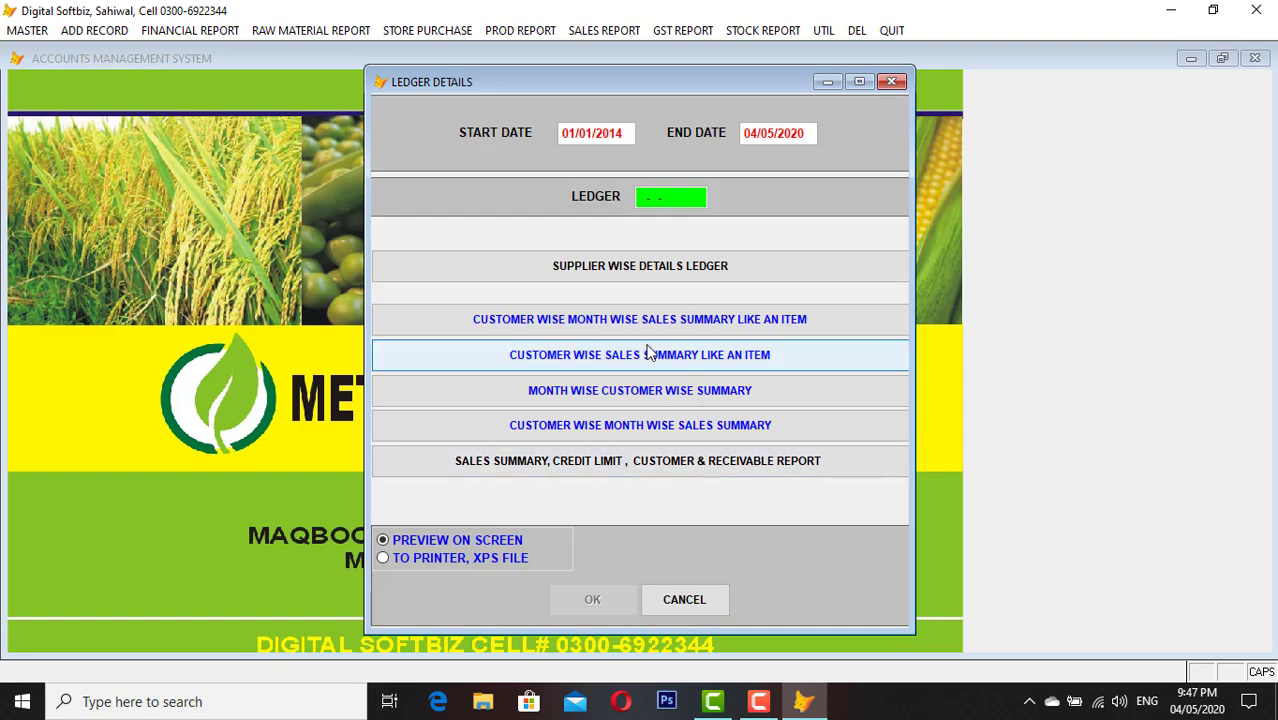
pyautogui.click(694, 603)
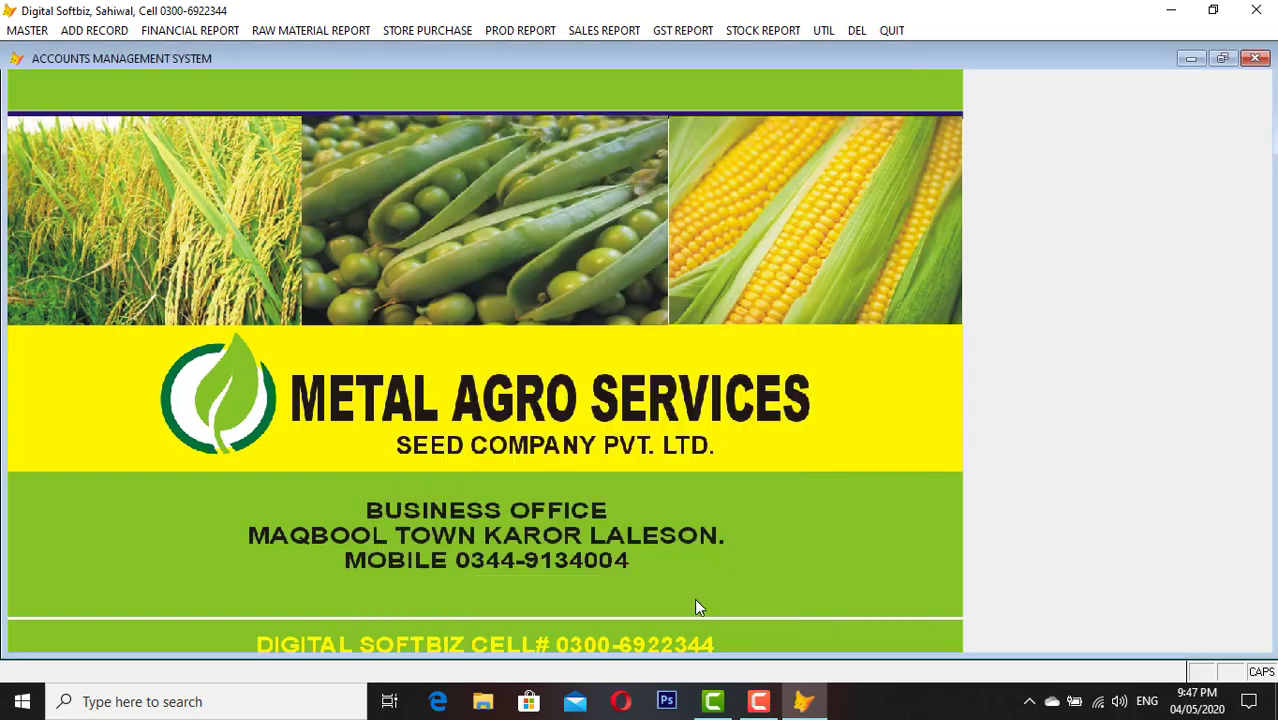
pyautogui.click(740, 30)
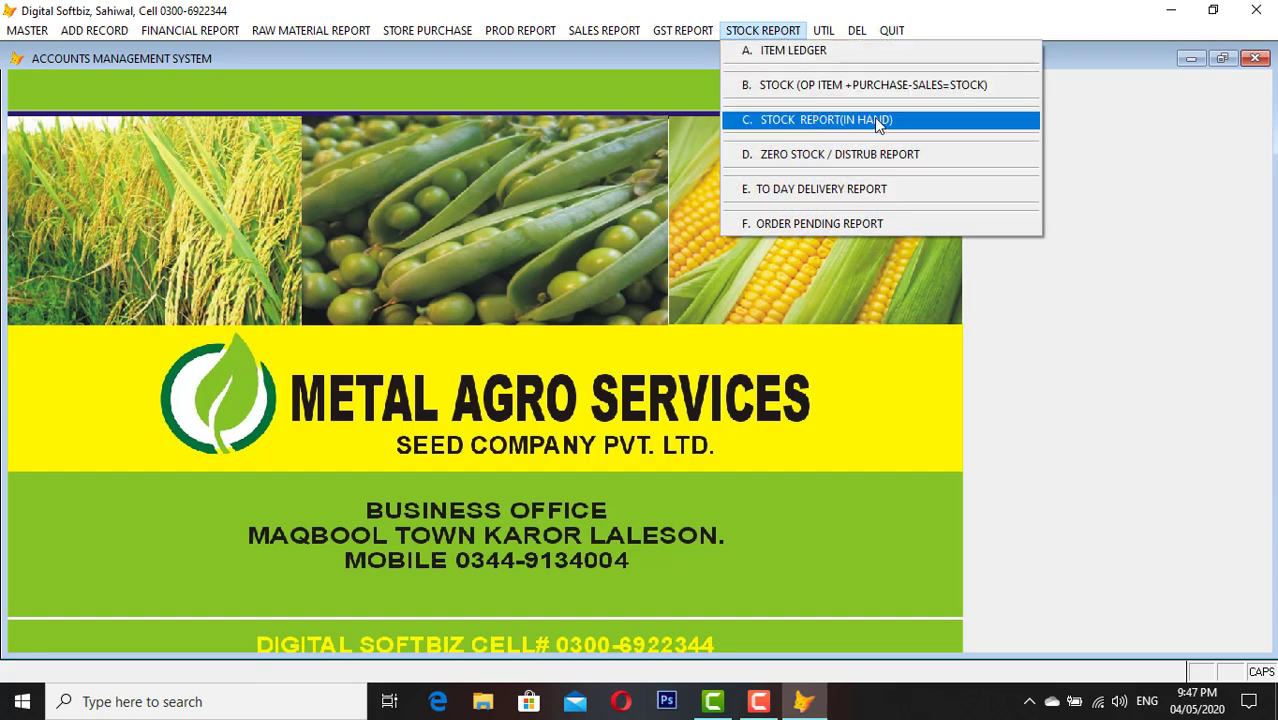
pyautogui.moveTo(826, 33)
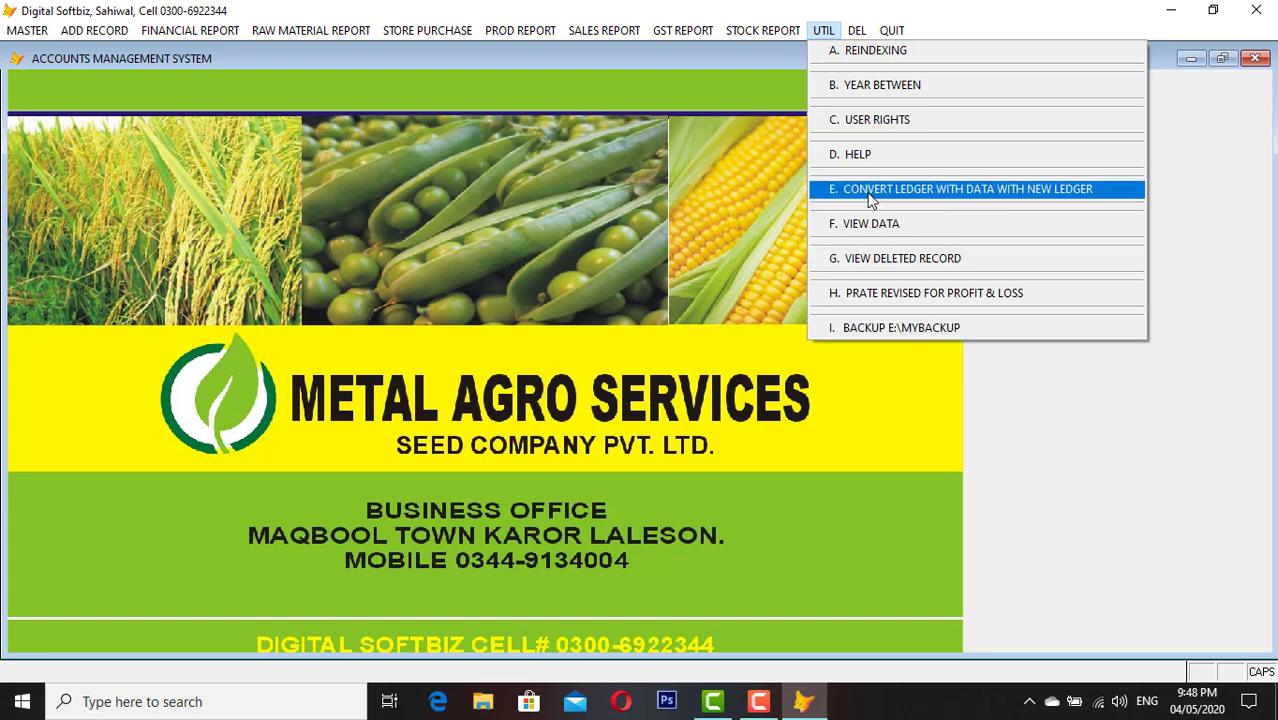
pyautogui.click(772, 78)
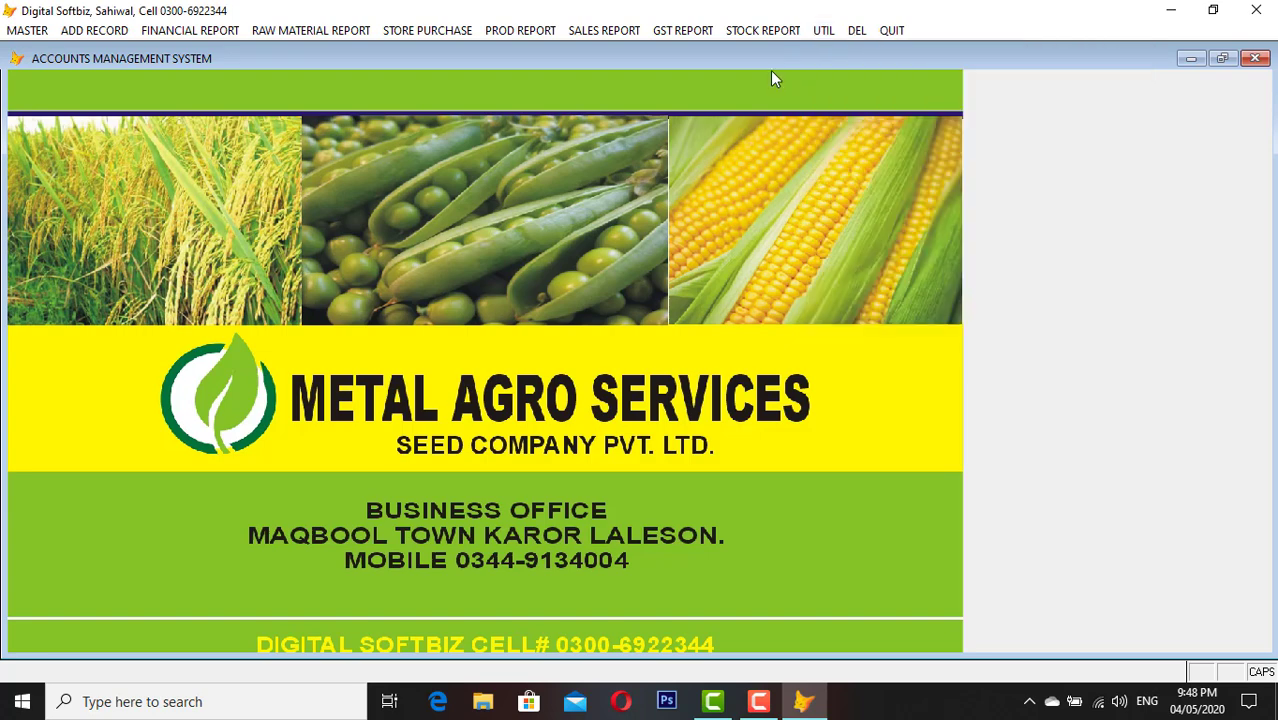
# Preview the customer's ledger again for 01/01/2014 to 04/05/2020, looking up the account by name, and close it
pyautogui.click(205, 32)
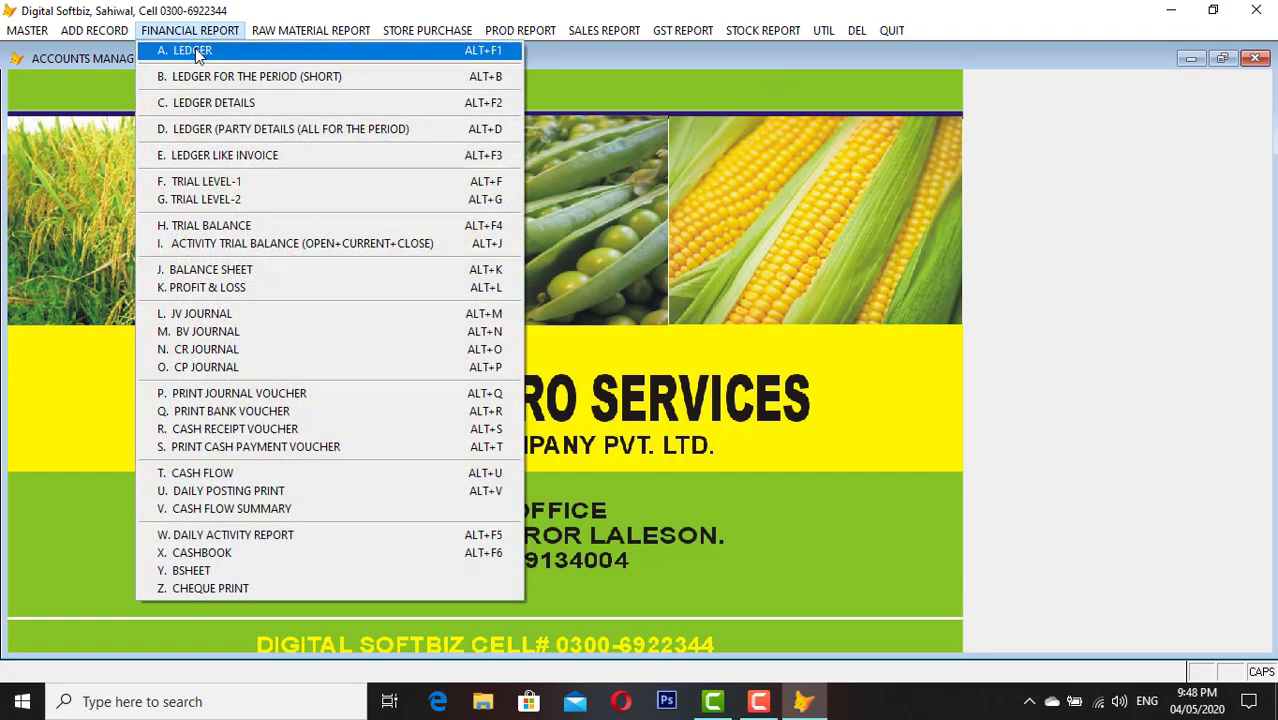
pyautogui.click(195, 48)
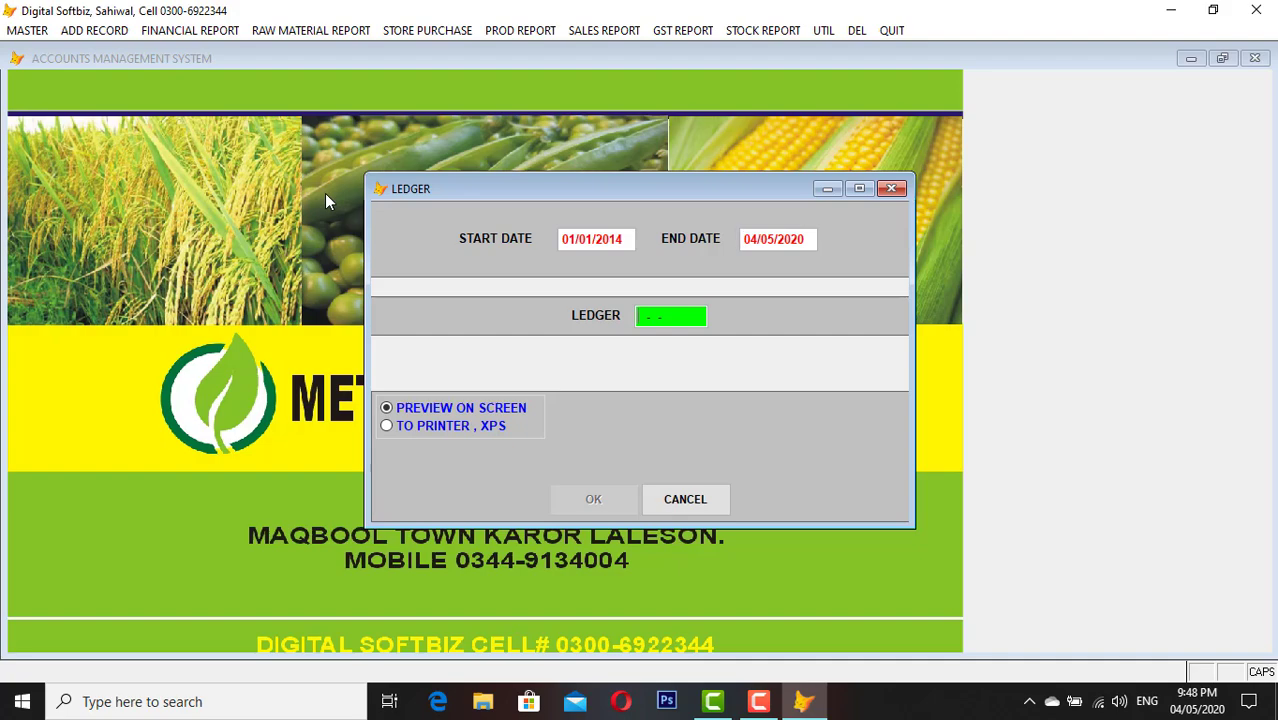
pyautogui.press('Return')
pyautogui.write('ALI')
pyautogui.press('Return')
pyautogui.press('Return')
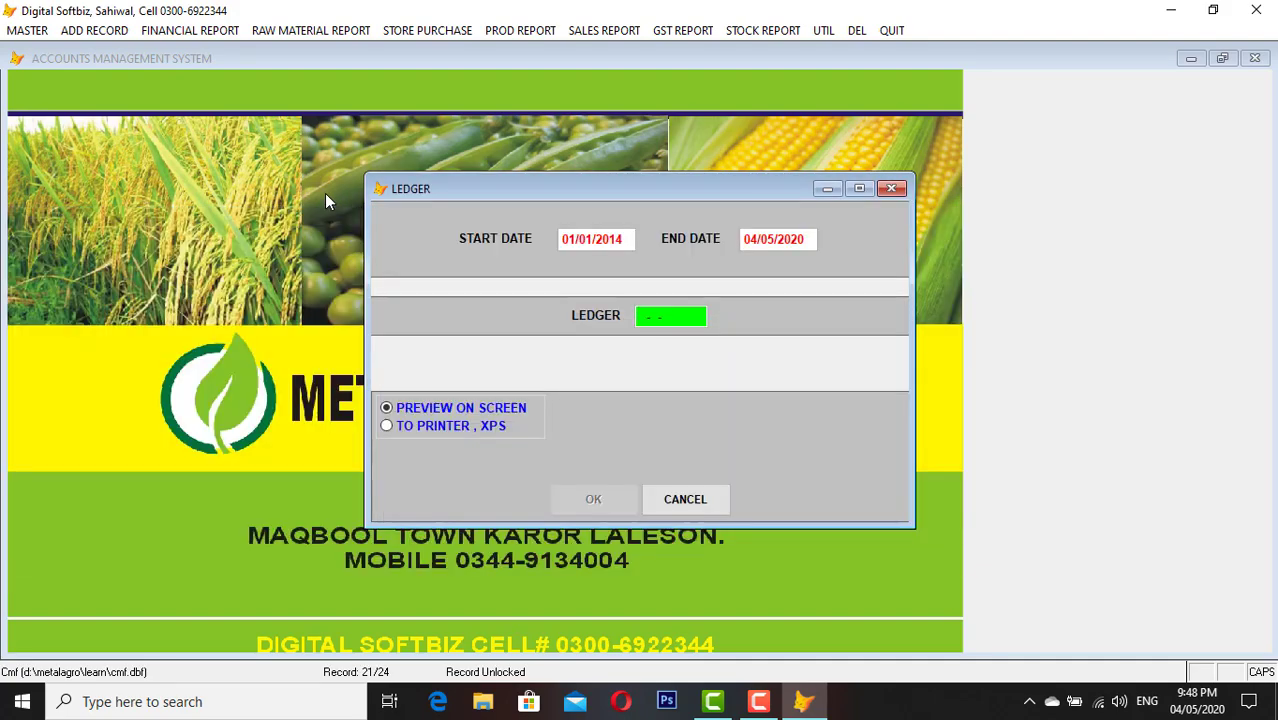
pyautogui.press('Return')
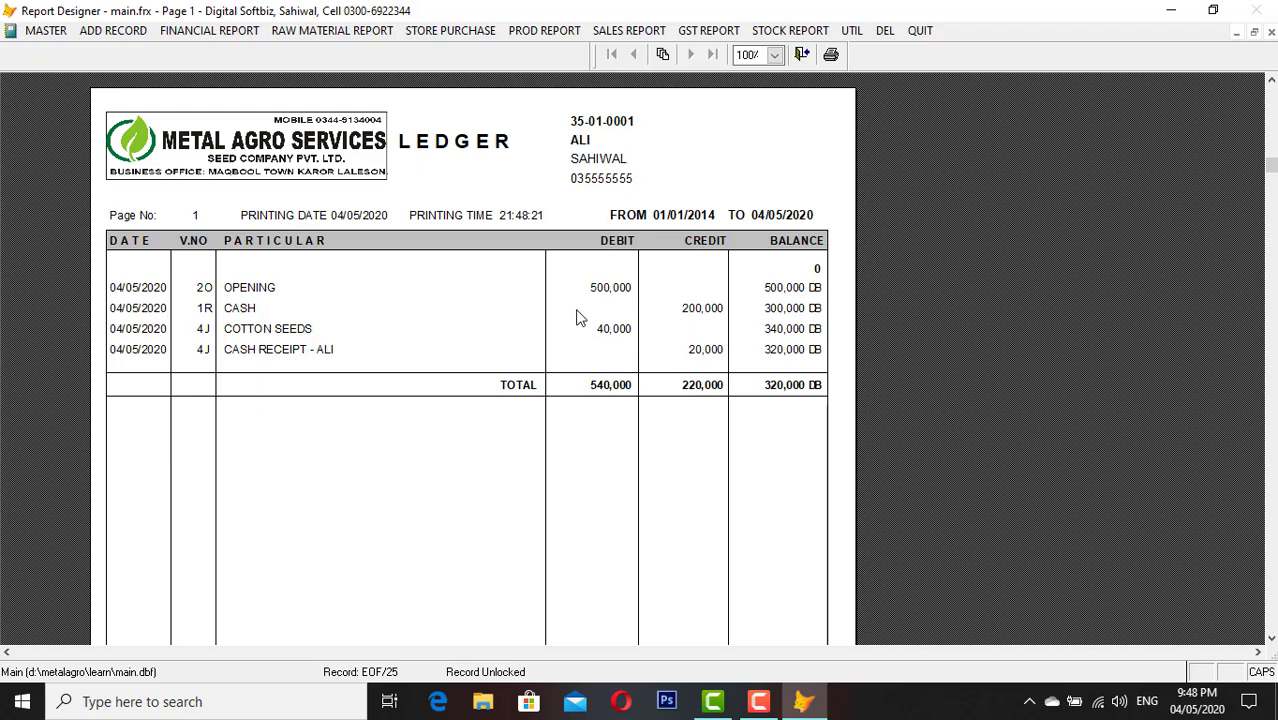
pyautogui.press('Escape')
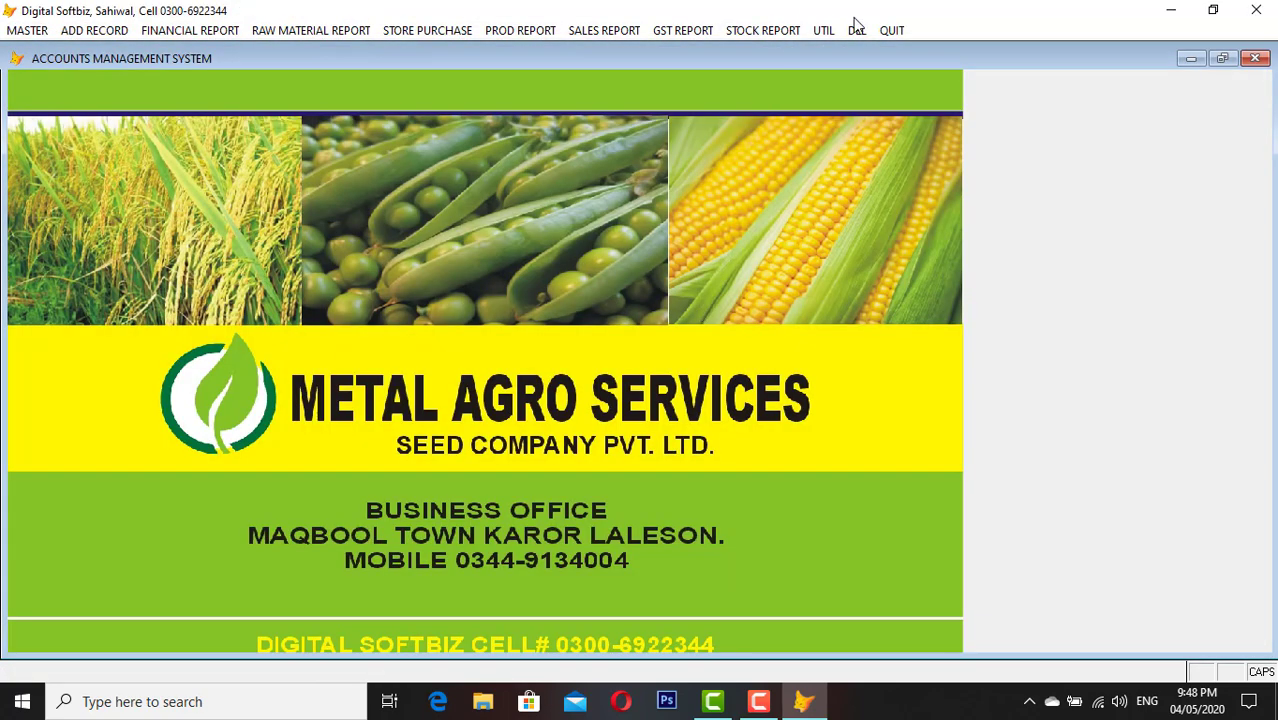
# Open the voucher deletion form and show the entries of receipt voucher 1, type R, dated 04/05/2020
pyautogui.click(857, 28)
pyautogui.click(785, 402)
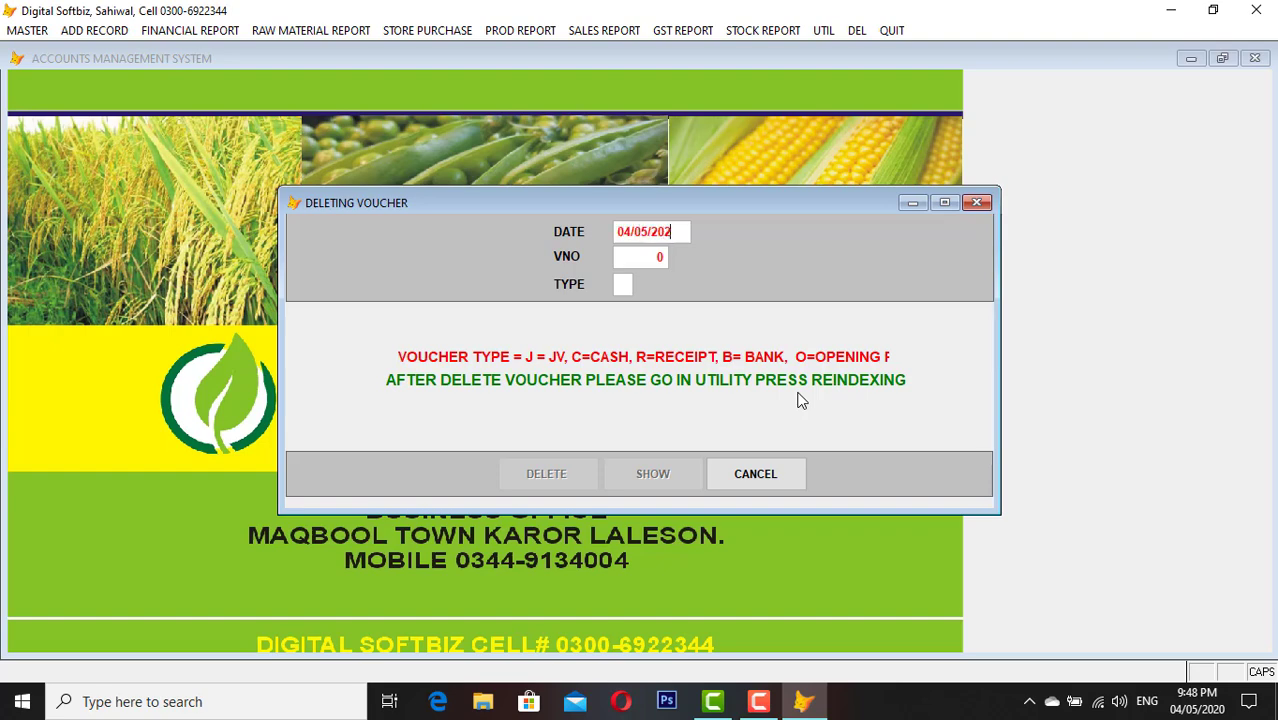
pyautogui.press('Return')
pyautogui.write('1')
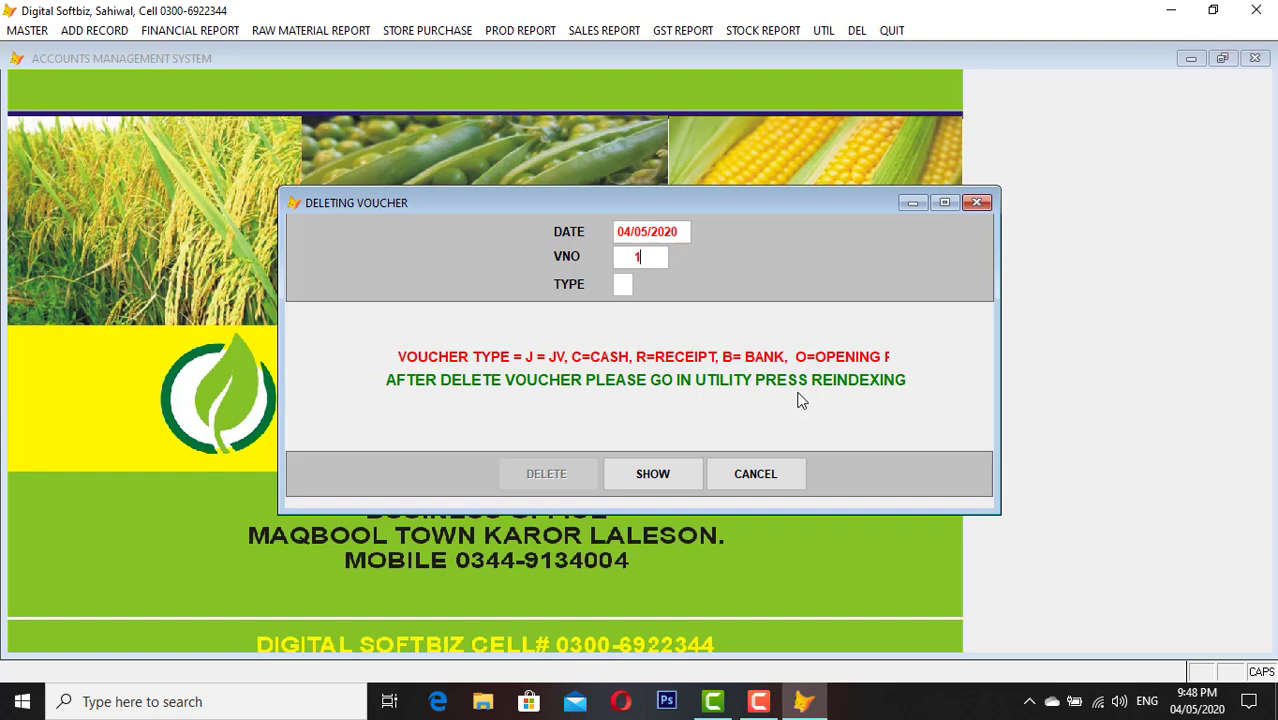
pyautogui.press('Return')
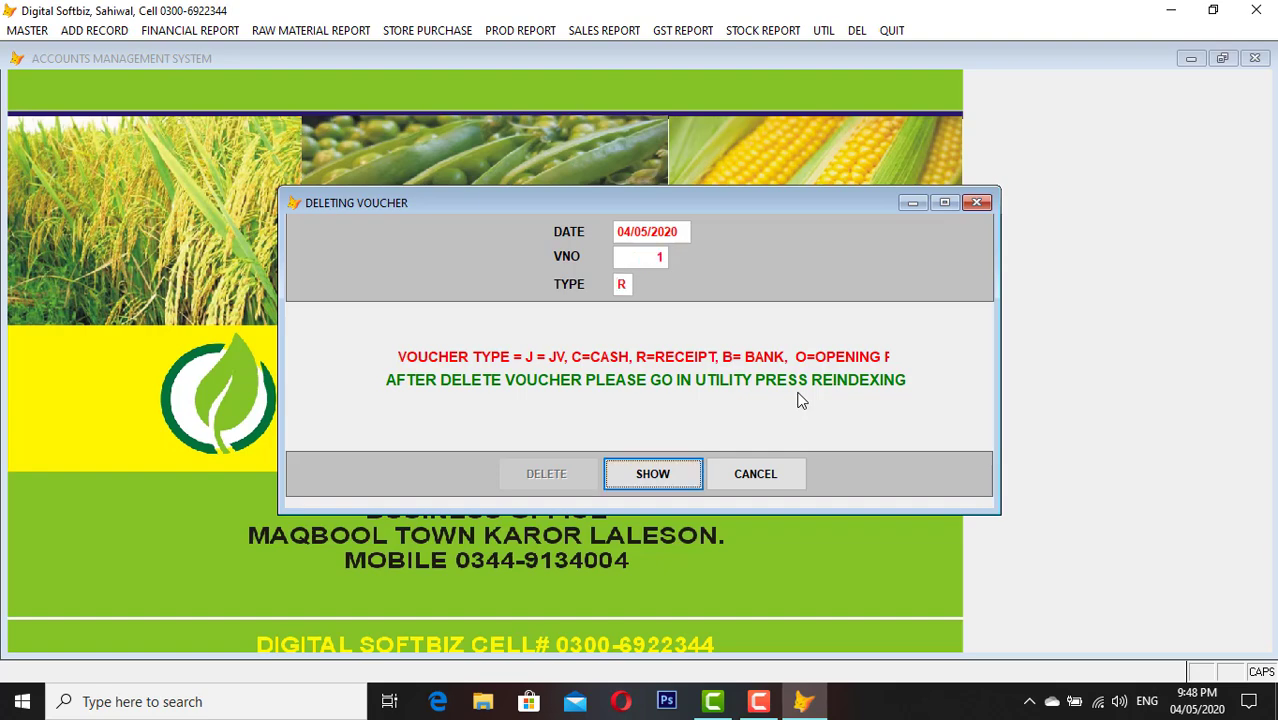
pyautogui.press('Return')
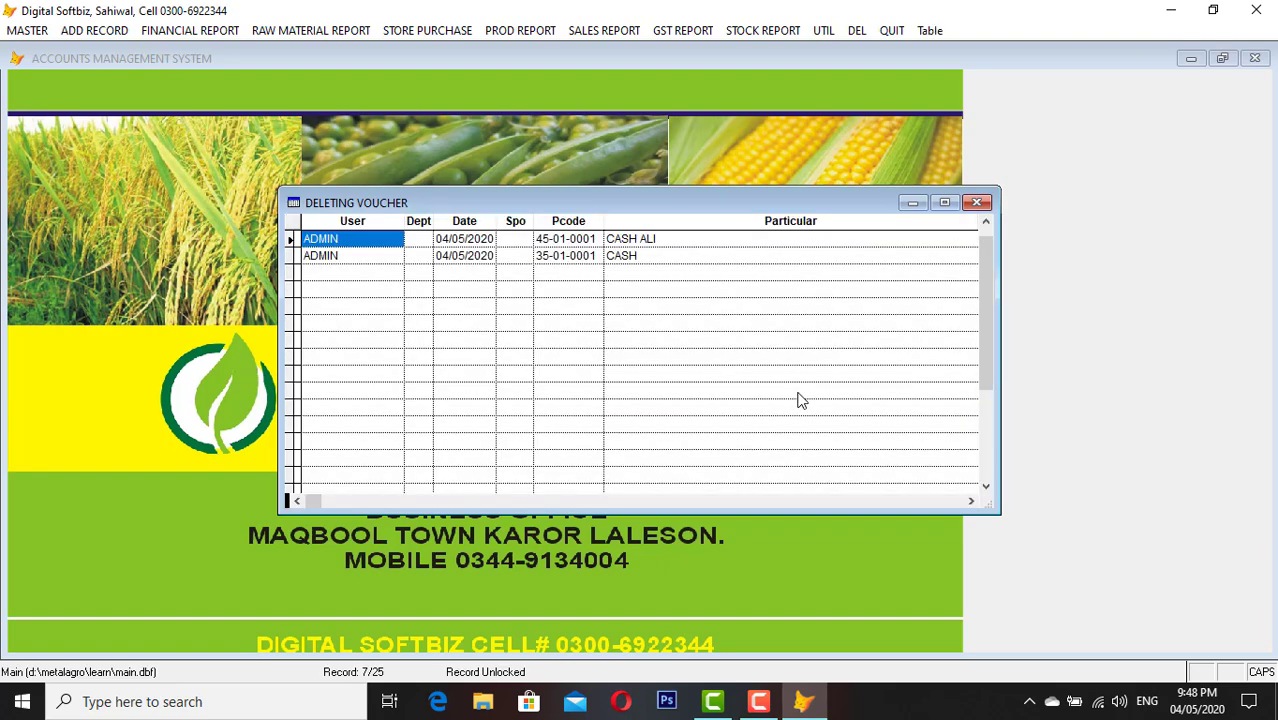
# Check the account codes and particulars of the receipt voucher's entries, and return to the deletion form
pyautogui.press('Tab')
pyautogui.press('Tab')
pyautogui.press('Tab')
pyautogui.press('Tab')
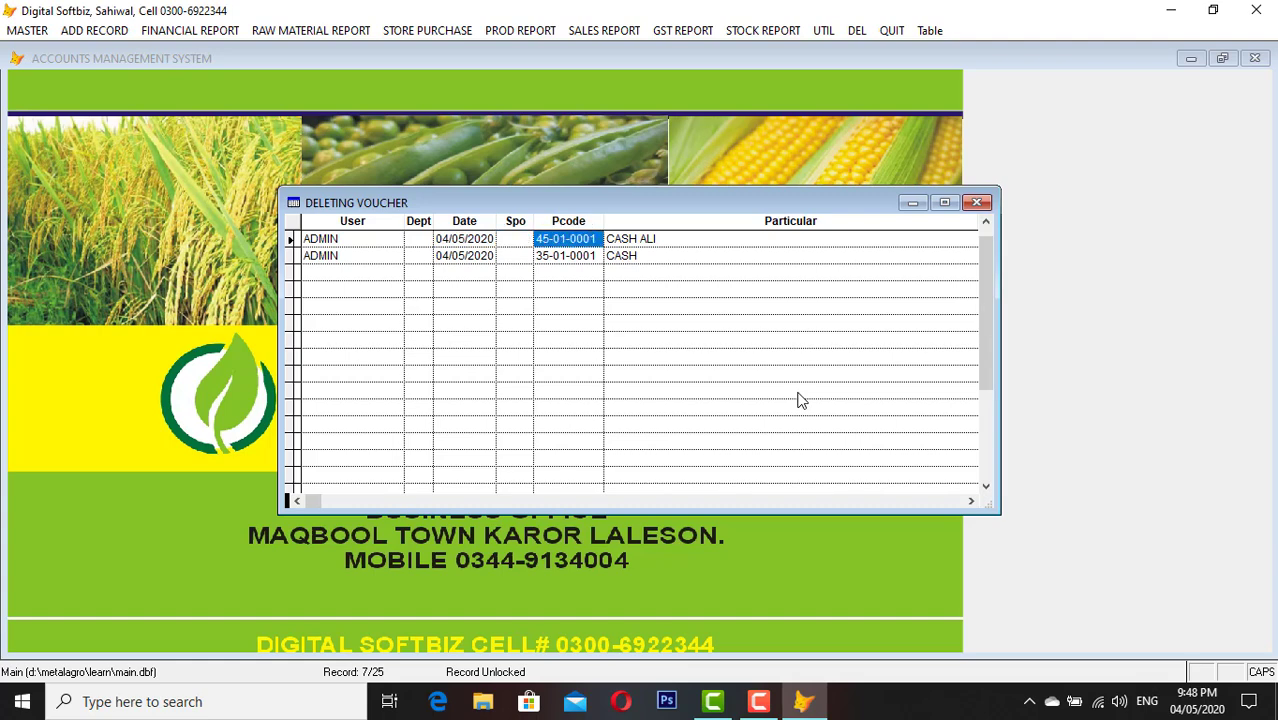
pyautogui.press('Tab')
pyautogui.press('Escape')
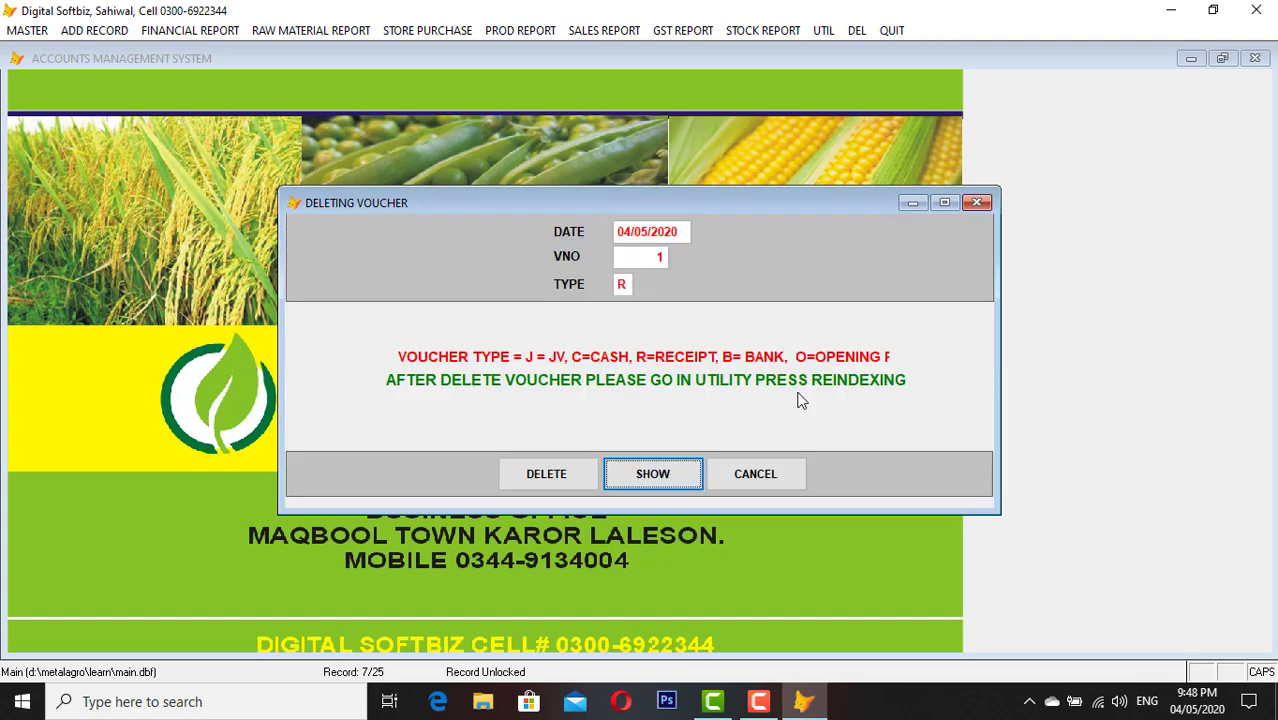
# Delete receipt voucher 1, type R, dated 04/05/2020, and reindex the data
pyautogui.click(570, 475)
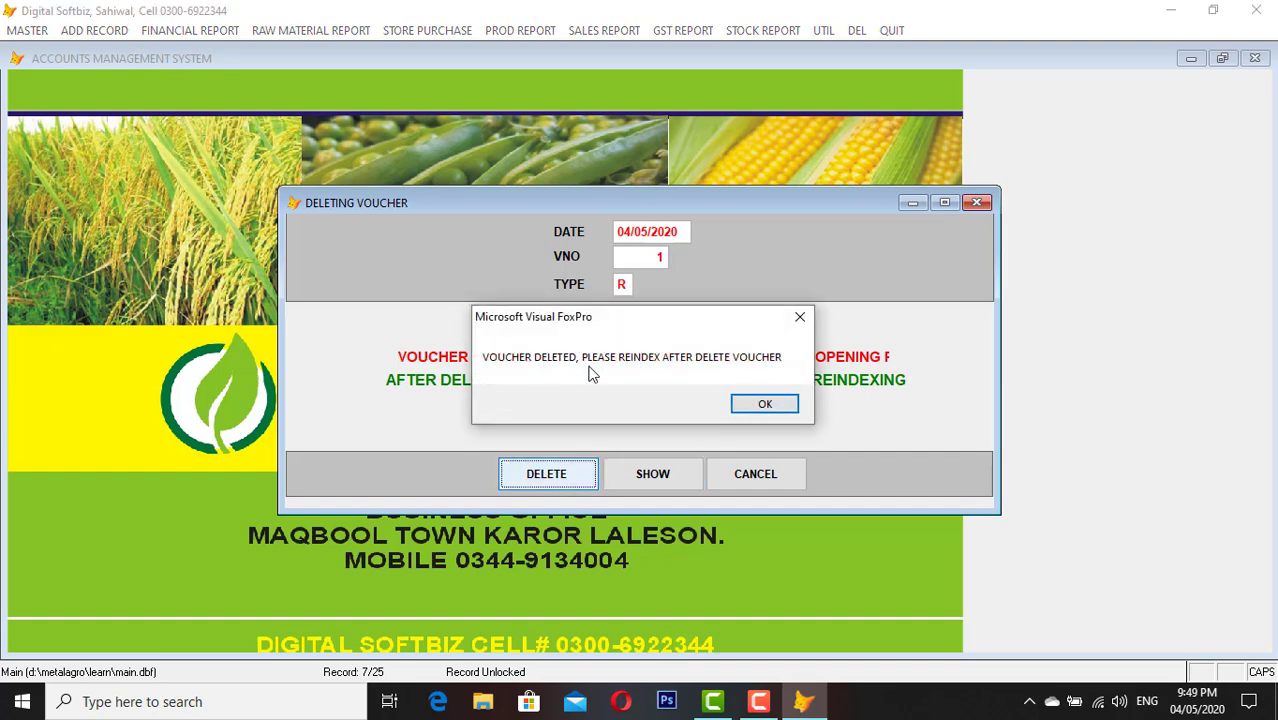
pyautogui.click(770, 403)
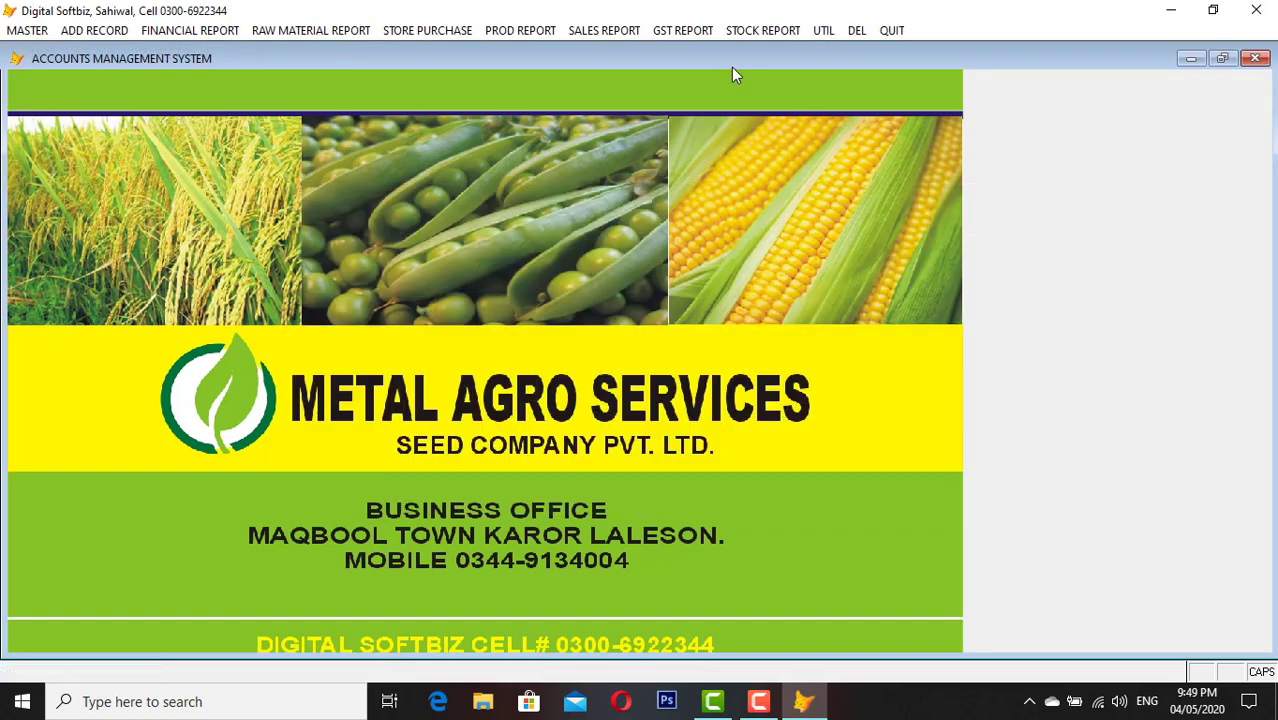
pyautogui.click(823, 32)
pyautogui.click(888, 55)
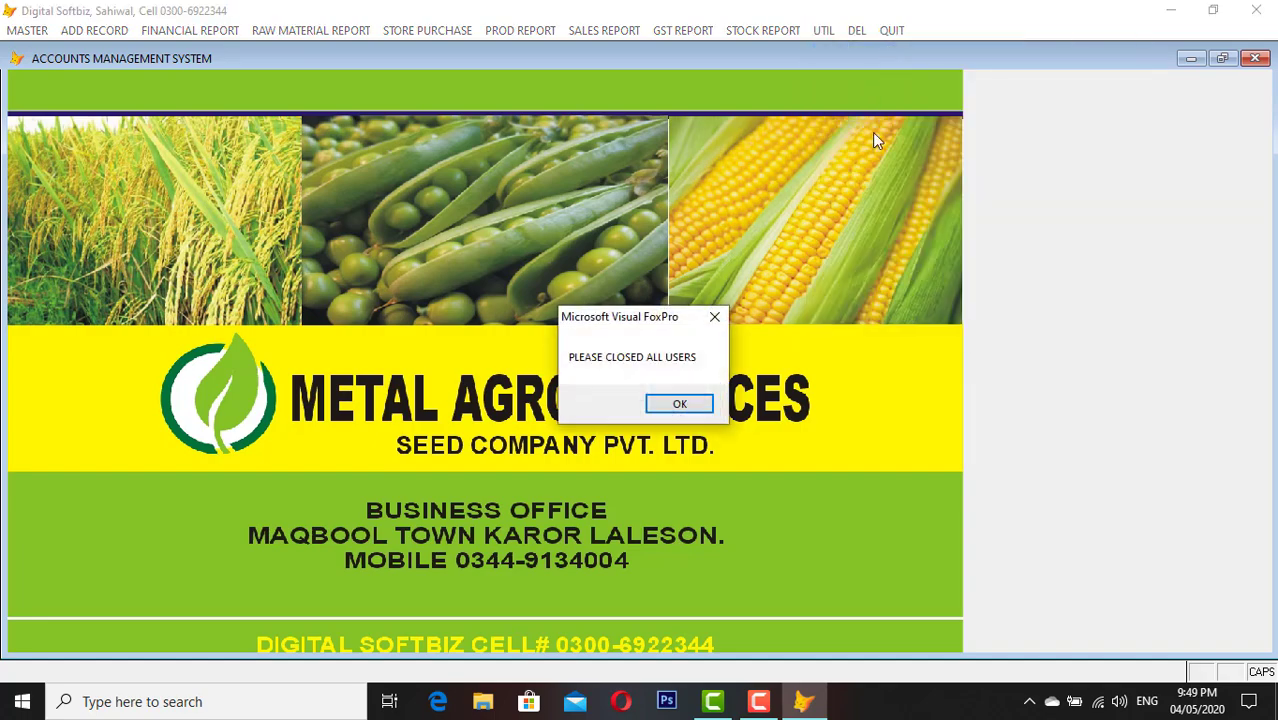
pyautogui.click(699, 406)
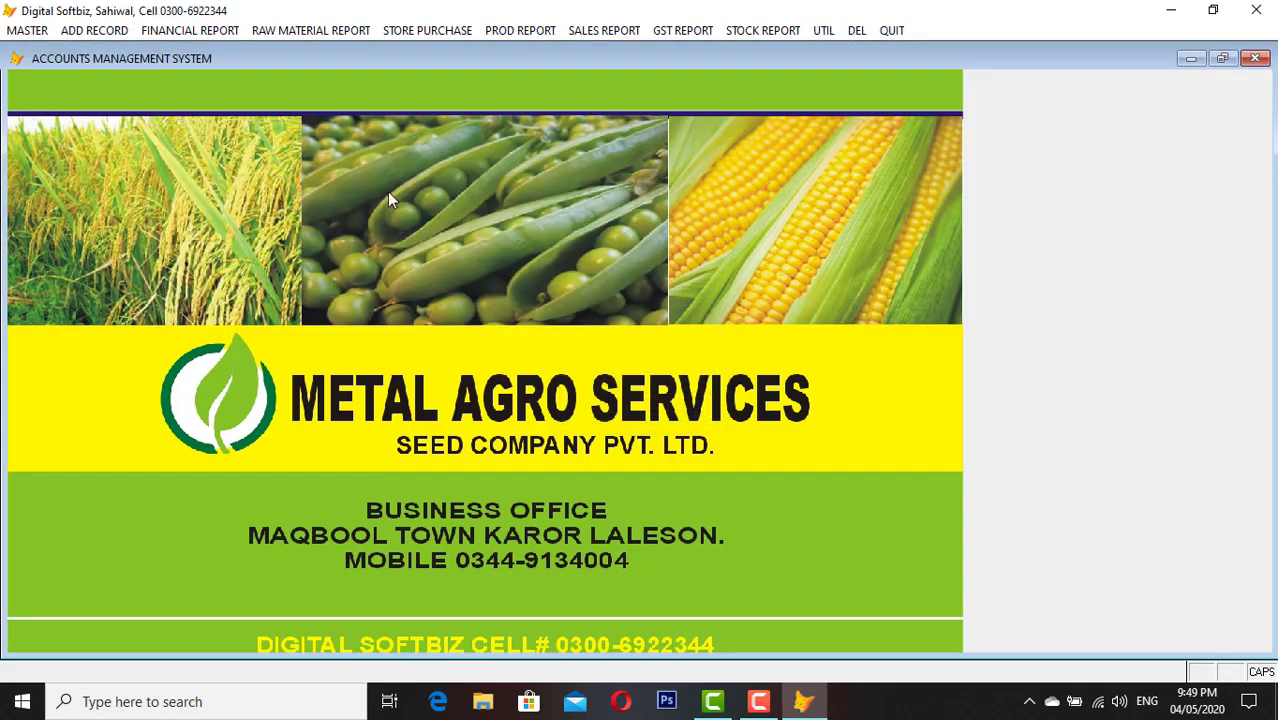
# Preview the customer's ledger on screen for 01/01/2014 to 04/05/2020, looking up the account by name, and close the report
pyautogui.click(176, 30)
pyautogui.click(195, 47)
pyautogui.press('Return')
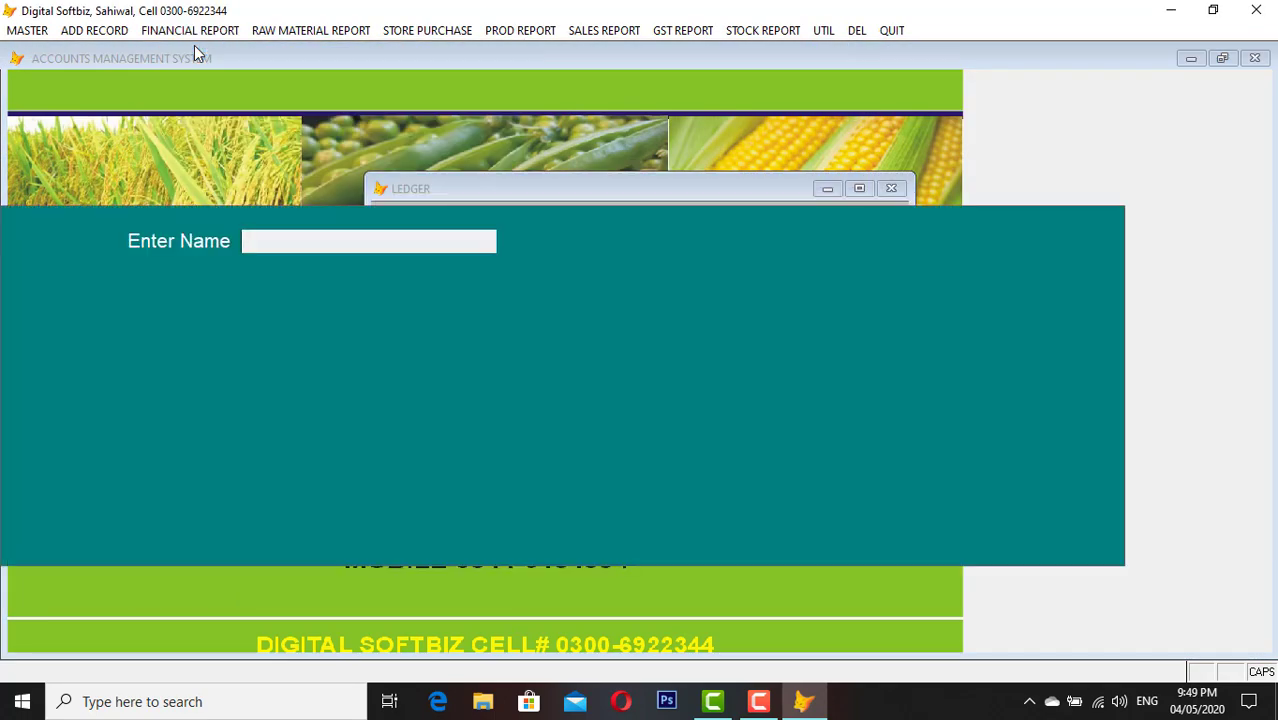
pyautogui.write('ALI')
pyautogui.press('Return')
pyautogui.press('Return')
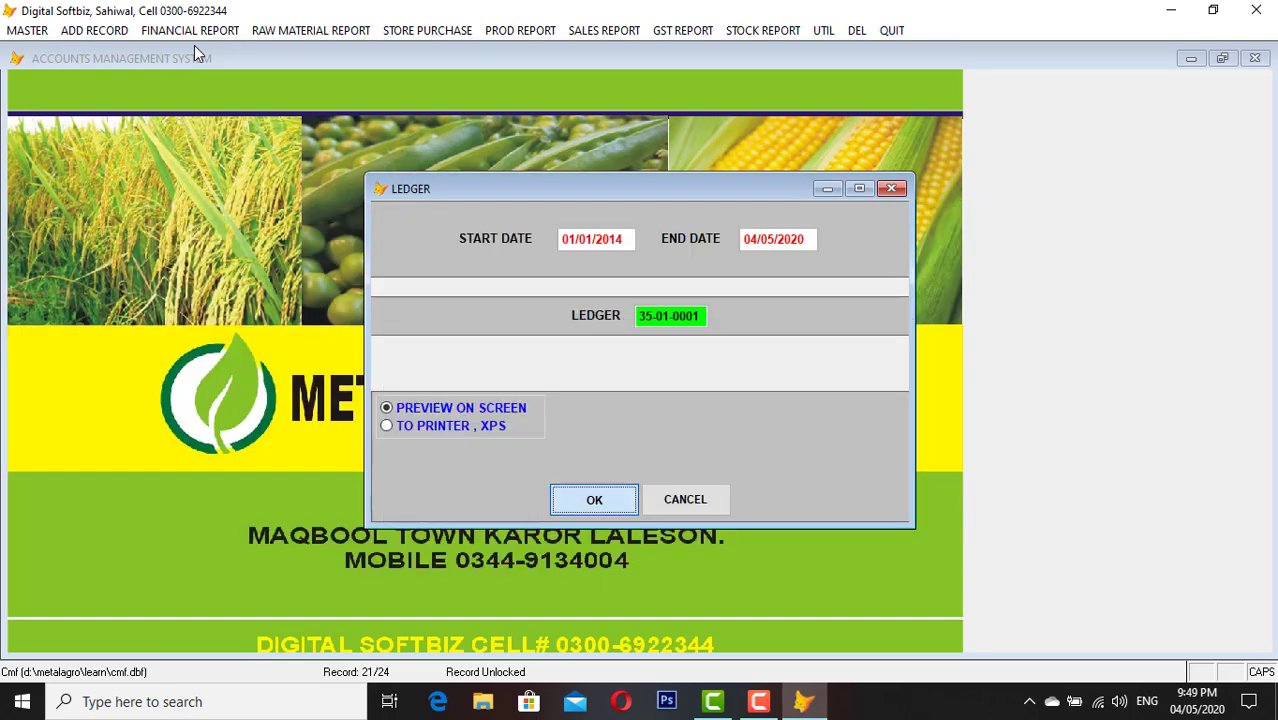
pyautogui.press('Return')
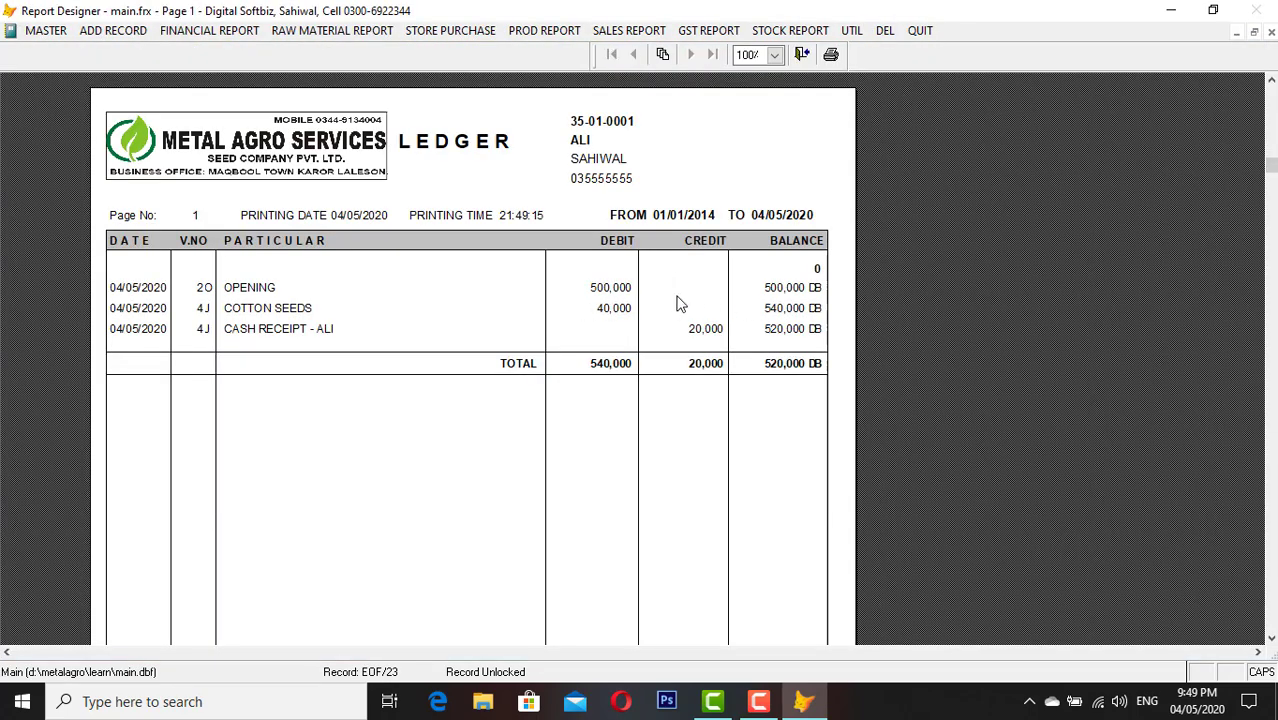
pyautogui.press('Escape')
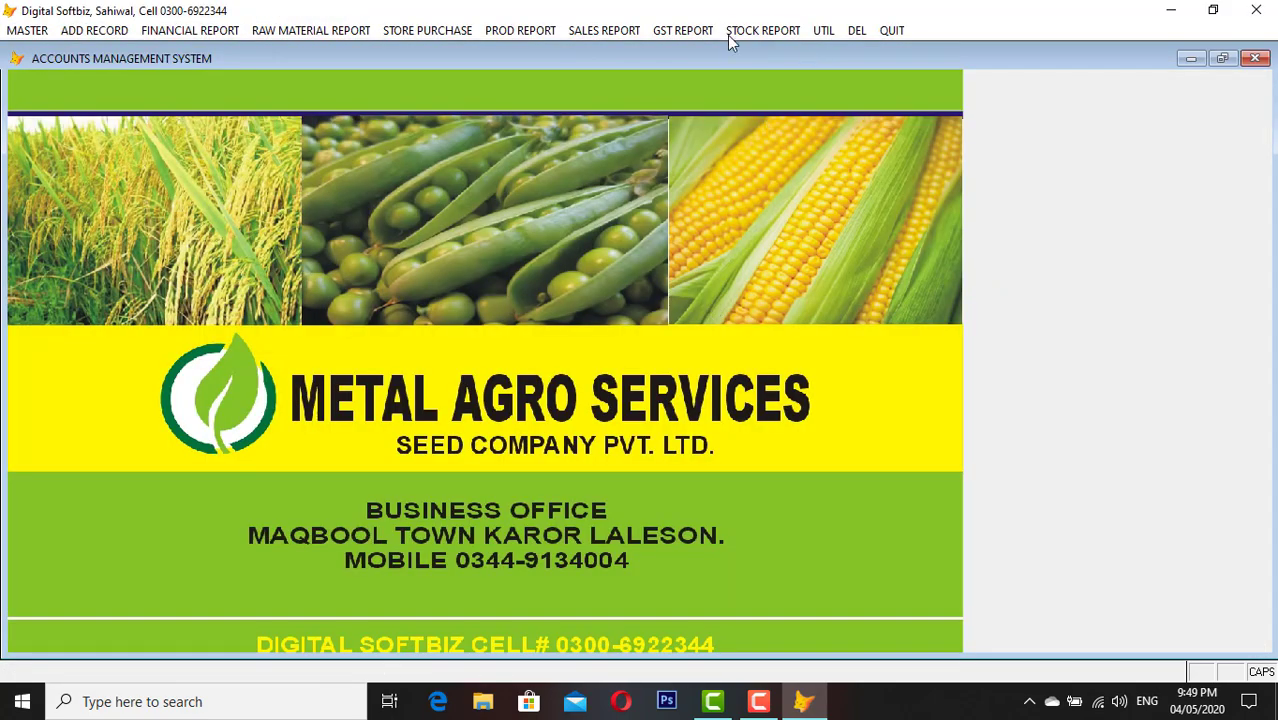
pyautogui.click(700, 34)
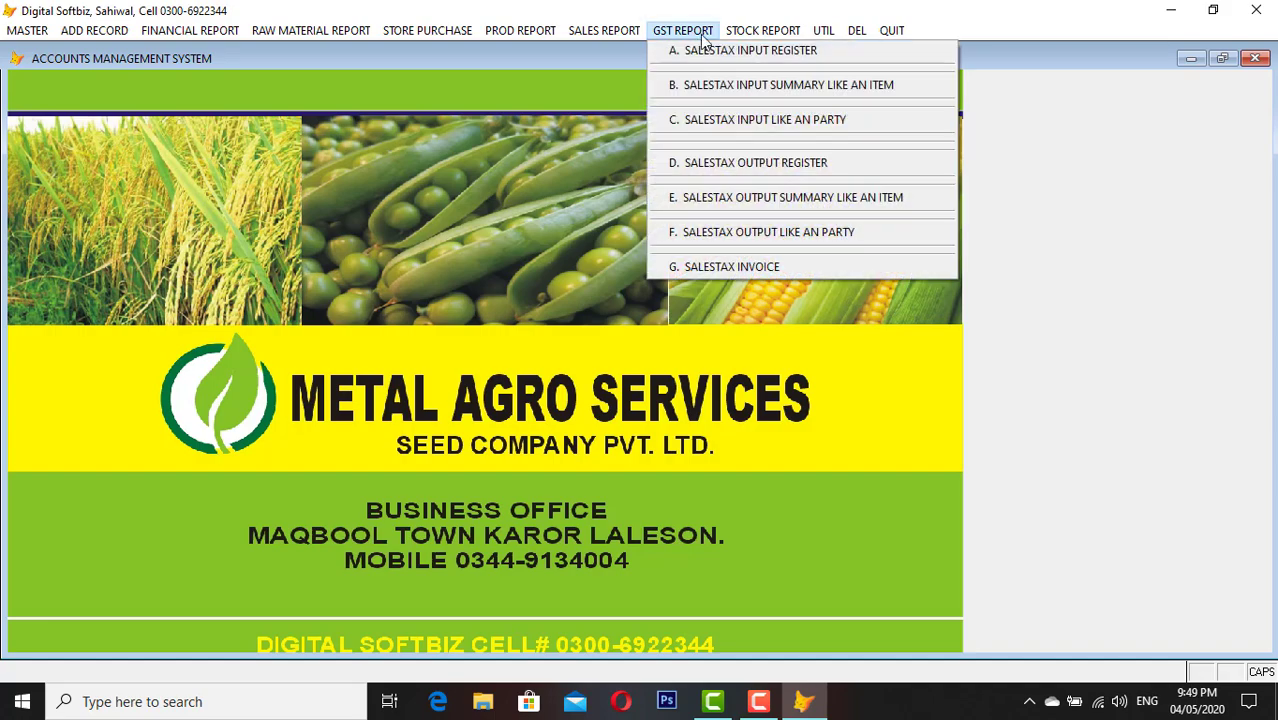
pyautogui.click(622, 64)
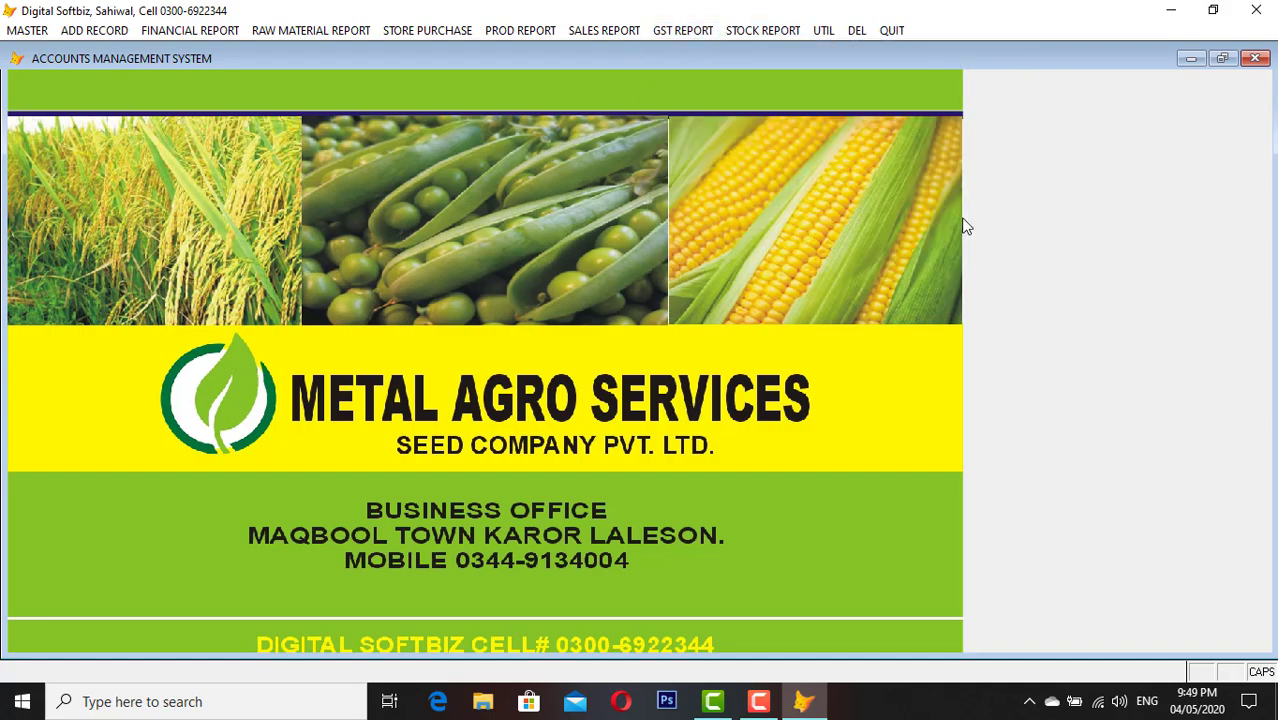